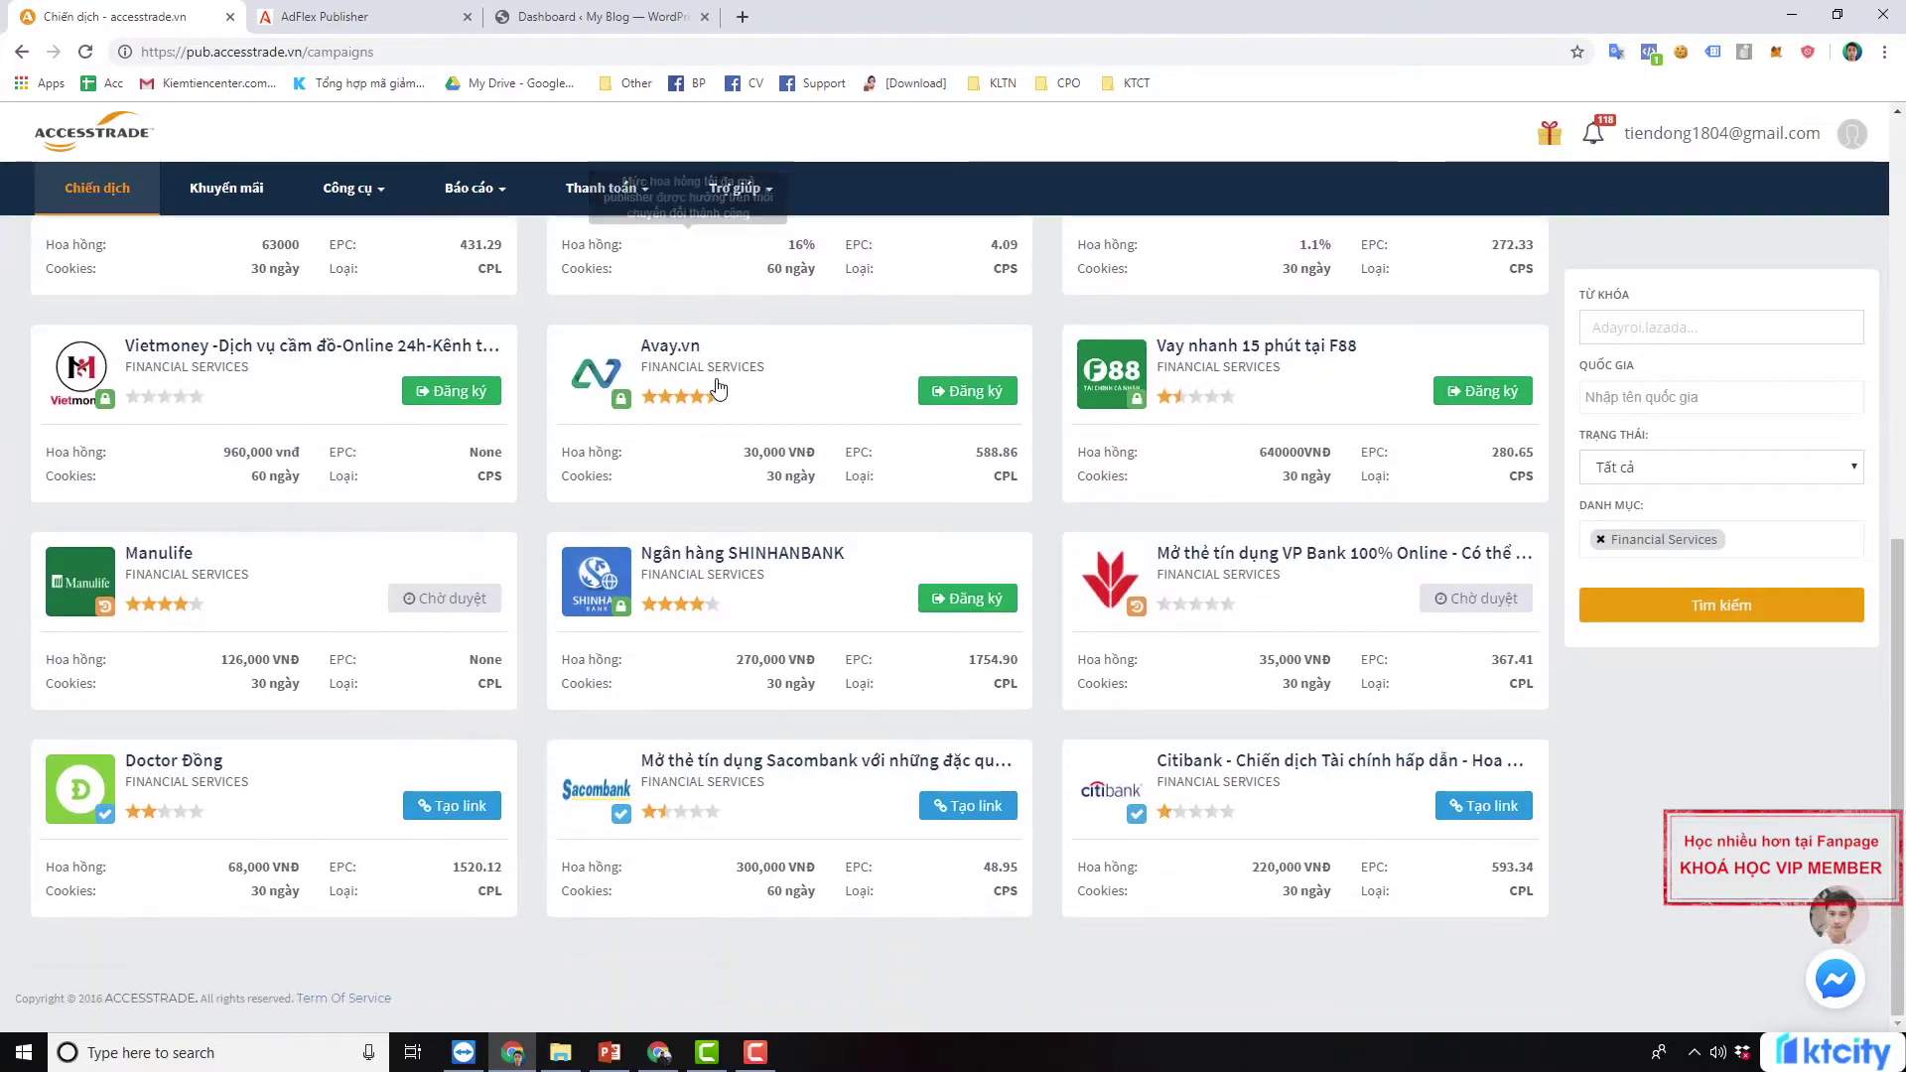
Browse the campaigns in the E-commerce and Travel And Leisure categories
scroll(716, 379, up, 8)
click(288, 652)
scroll(868, 505, down, 10)
scroll(868, 505, up, 10)
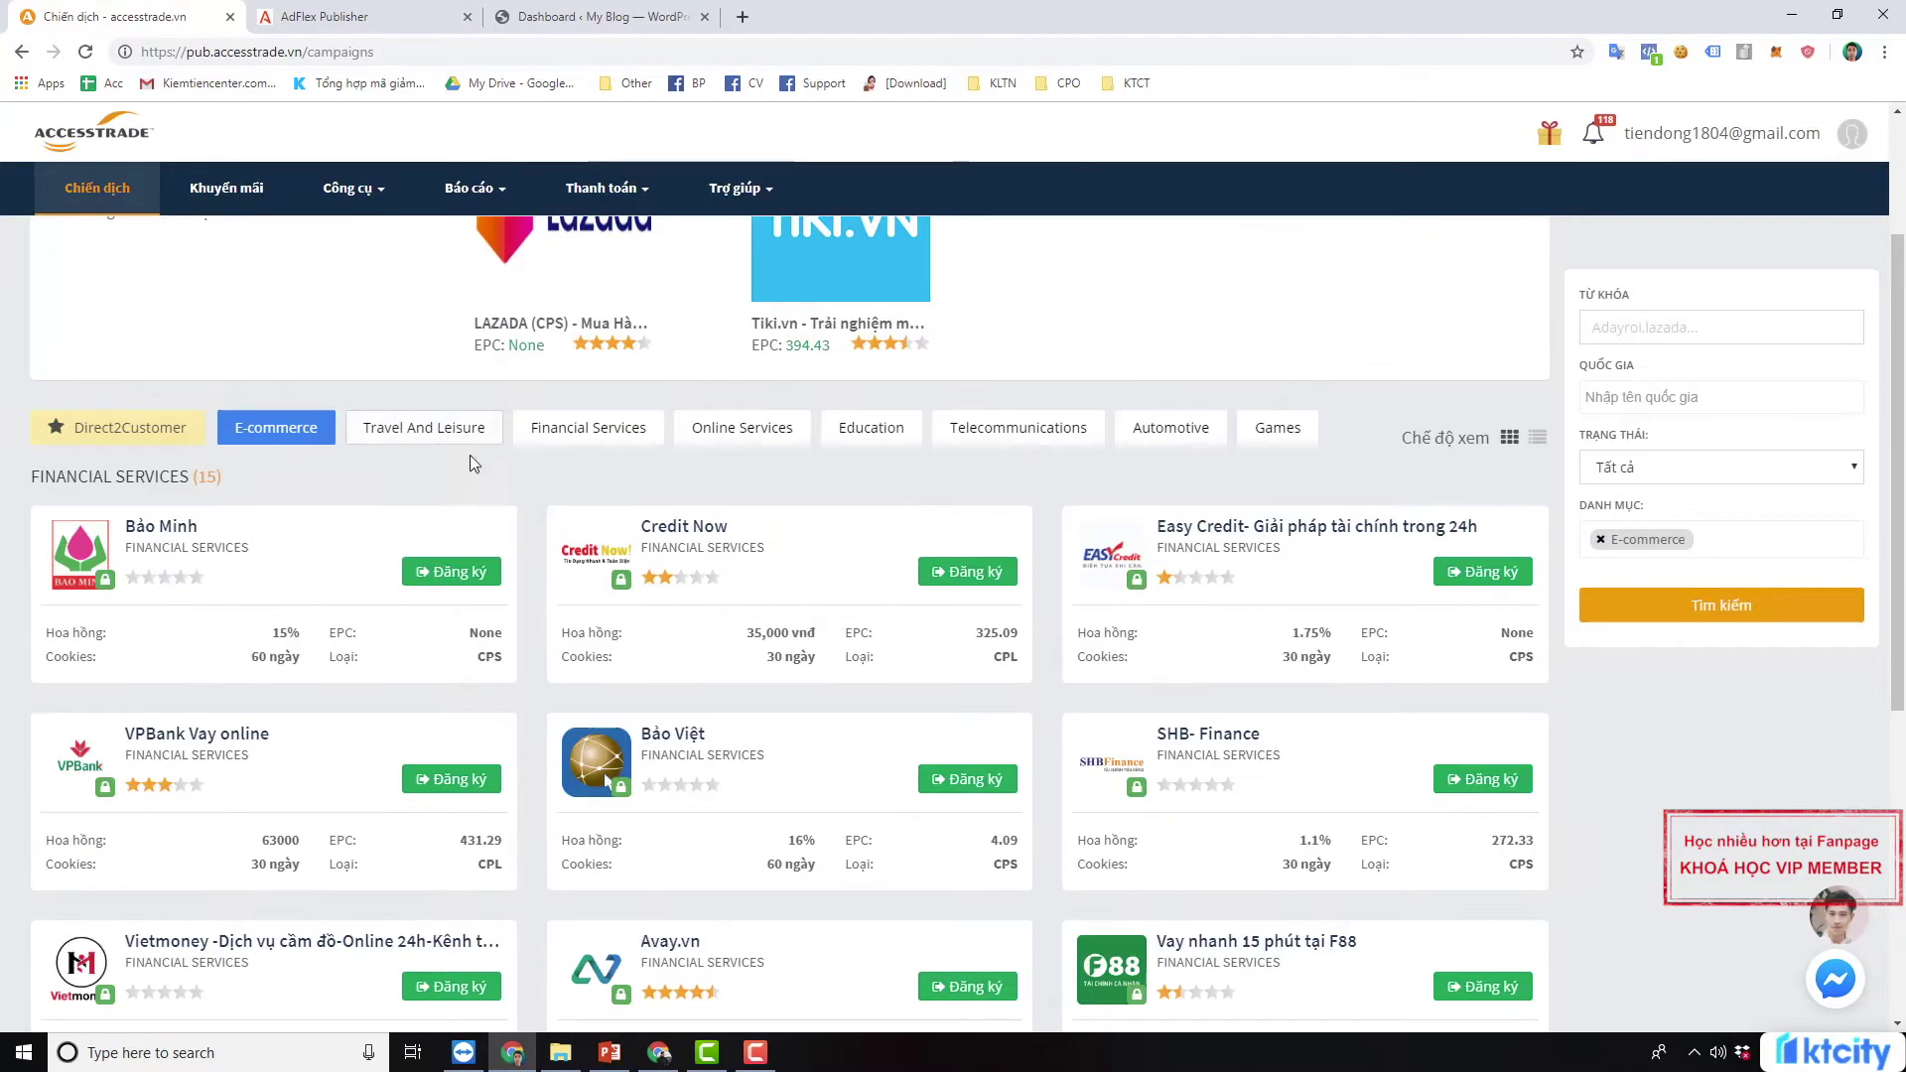
click(462, 434)
scroll(830, 447, down, 4)
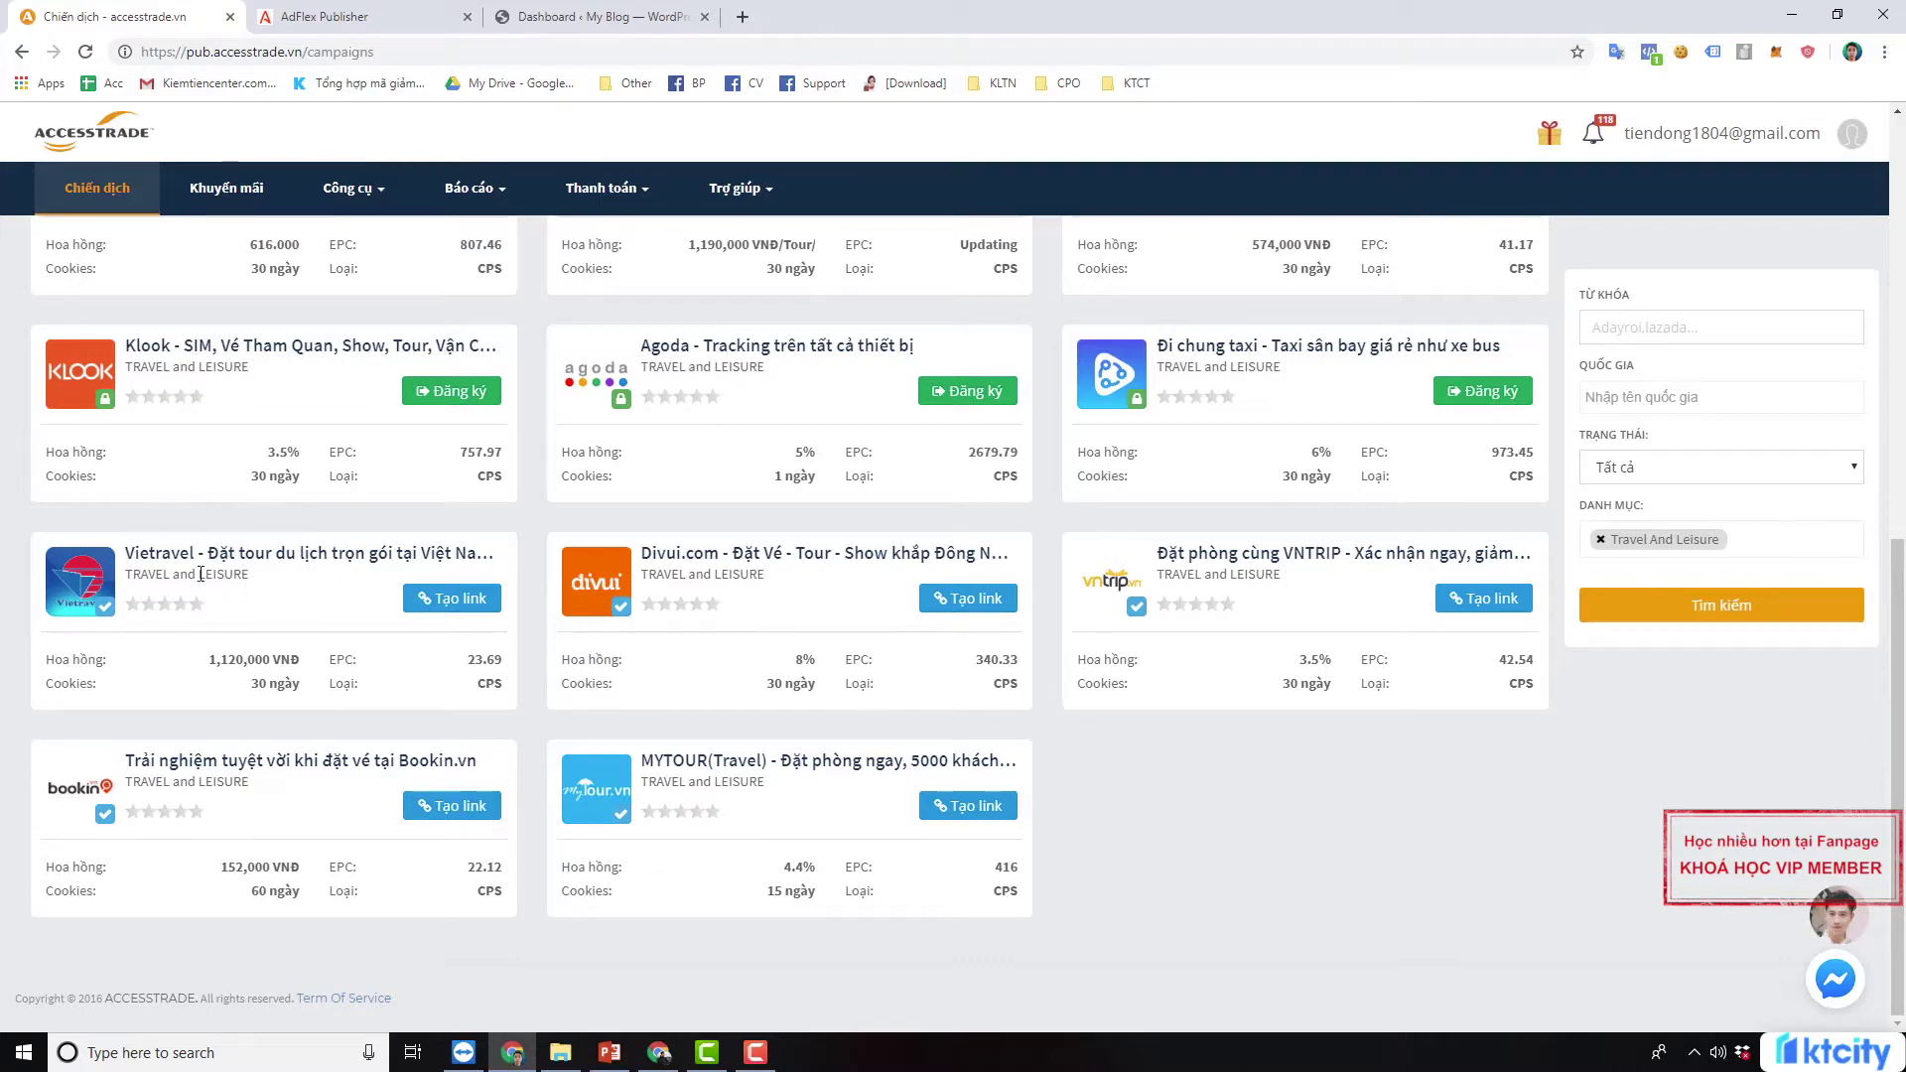
Open the Vietravel campaign details in a separate tab and return to the campaign list
click(77, 590)
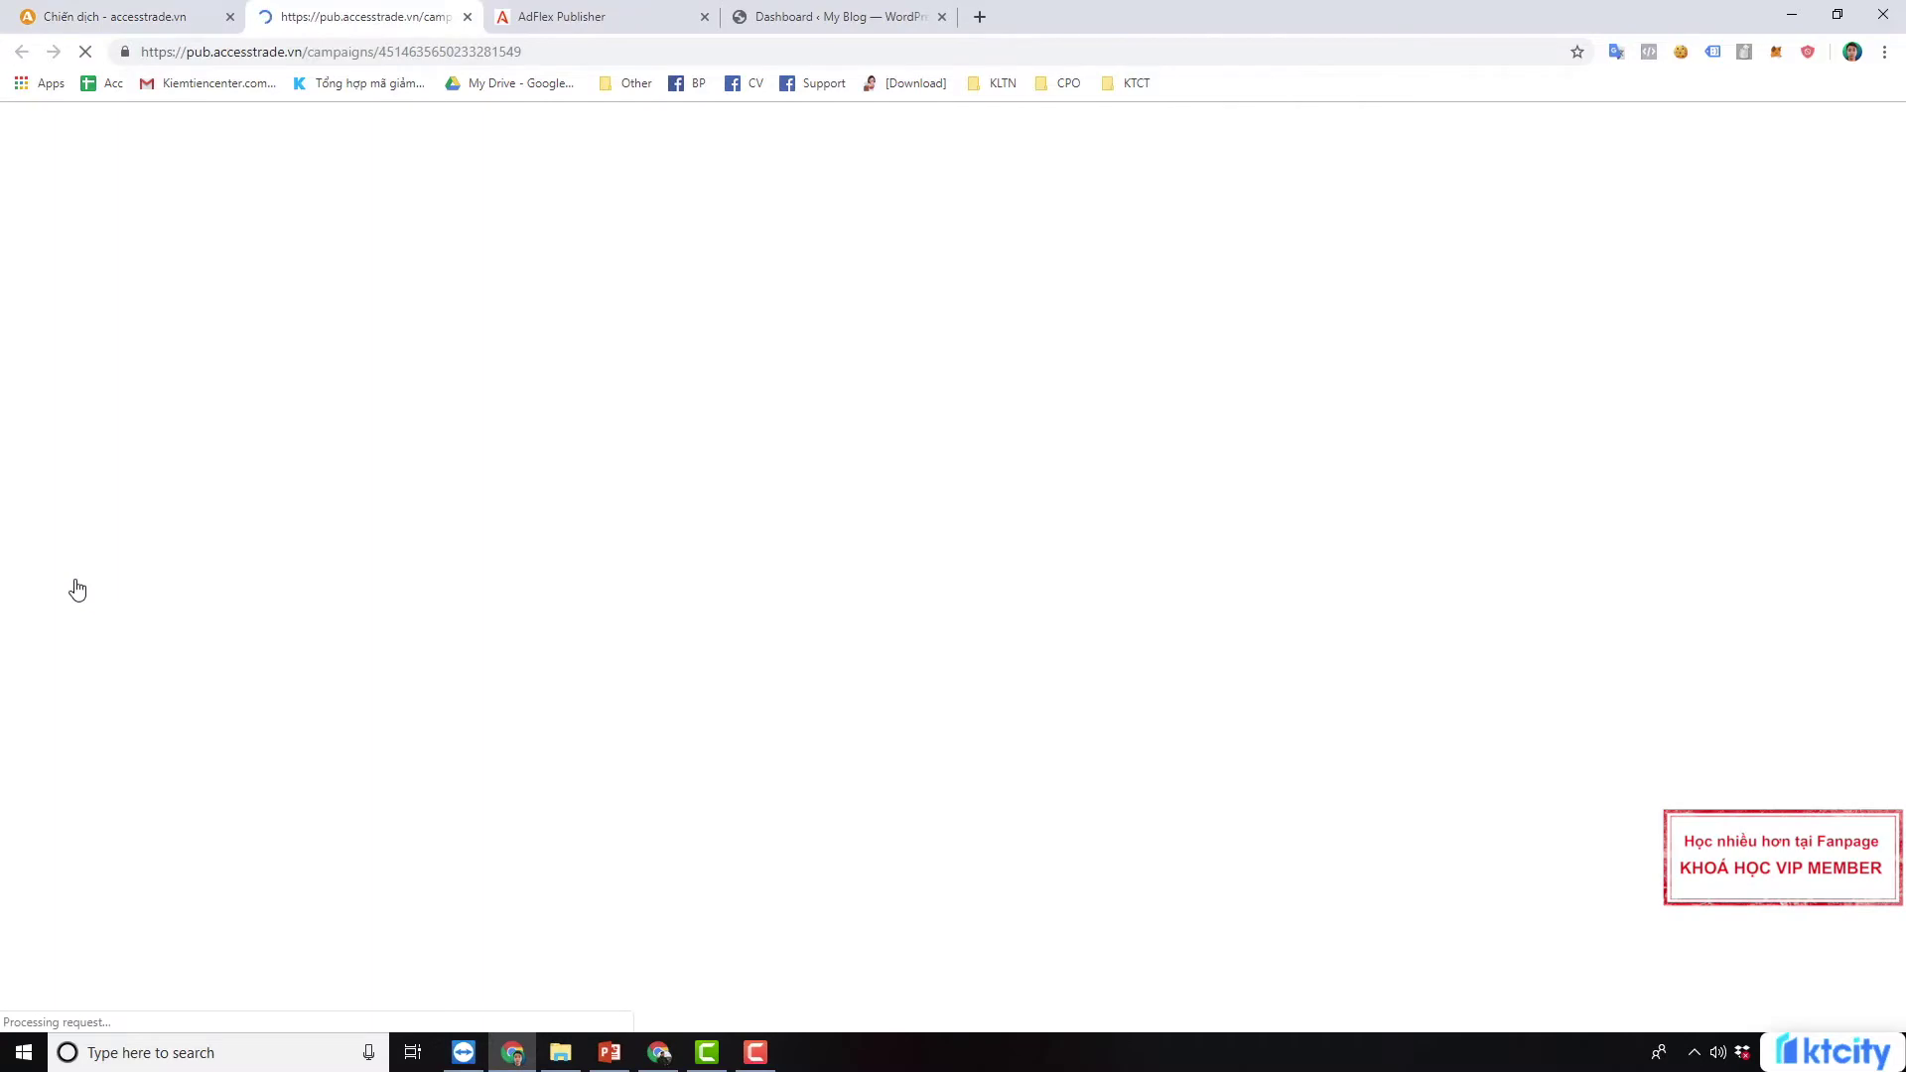
click(208, 12)
scroll(640, 452, up, 6)
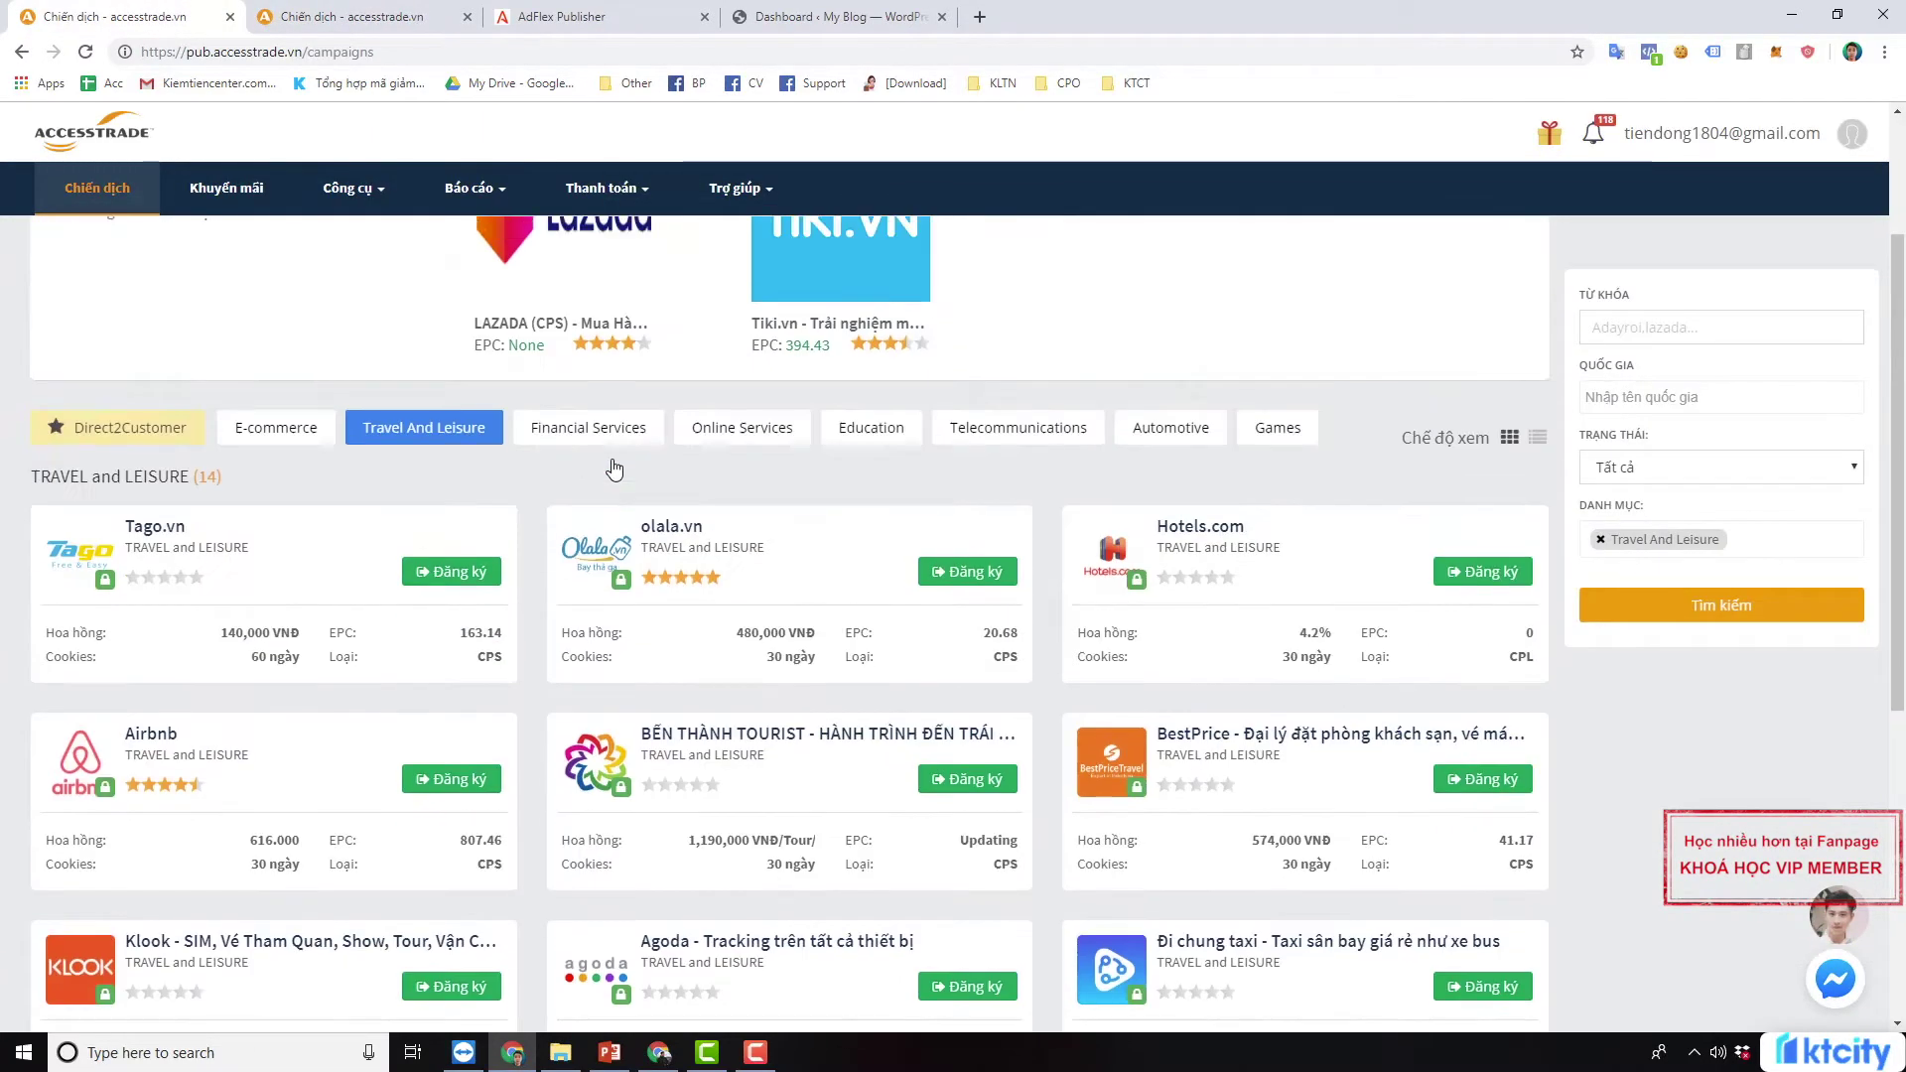
Register for the Airbnb campaign in the Travel And Leisure list
scroll(374, 527, down, 6)
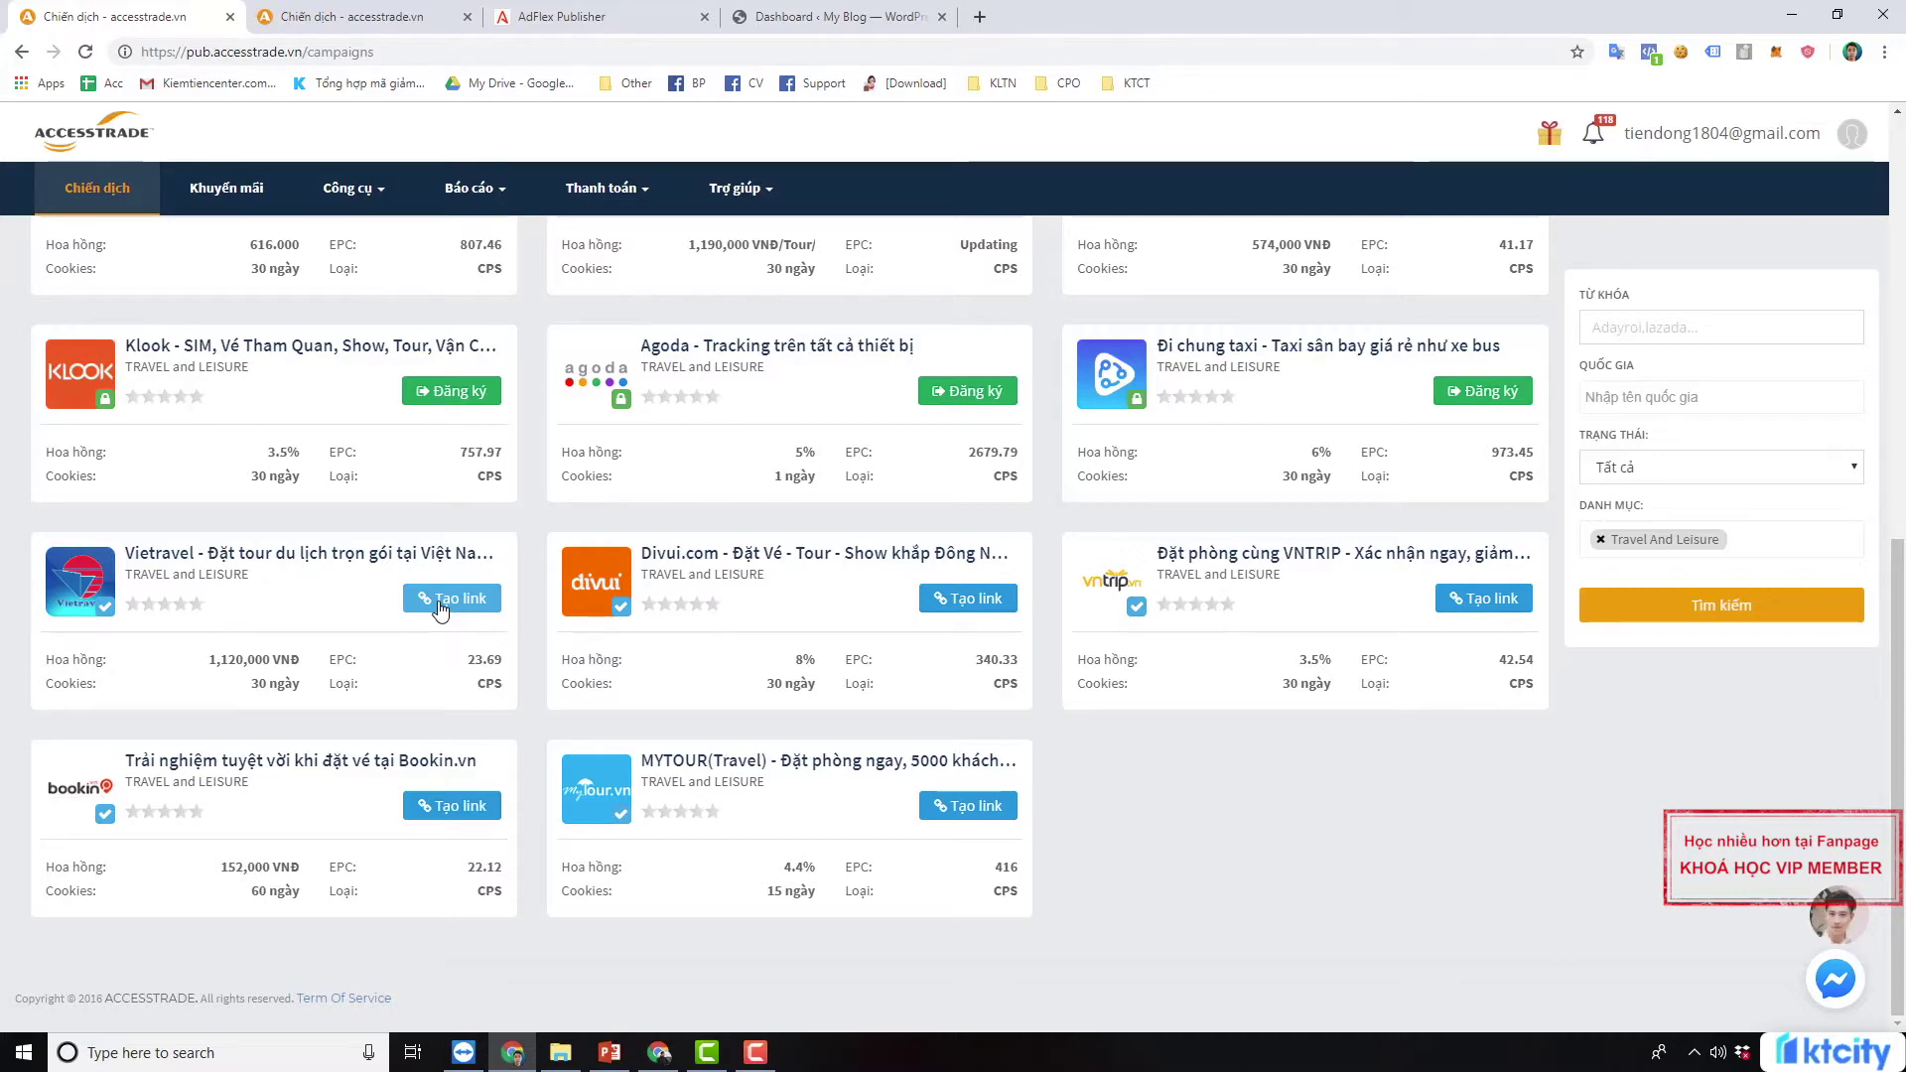
scroll(595, 508, up, 5)
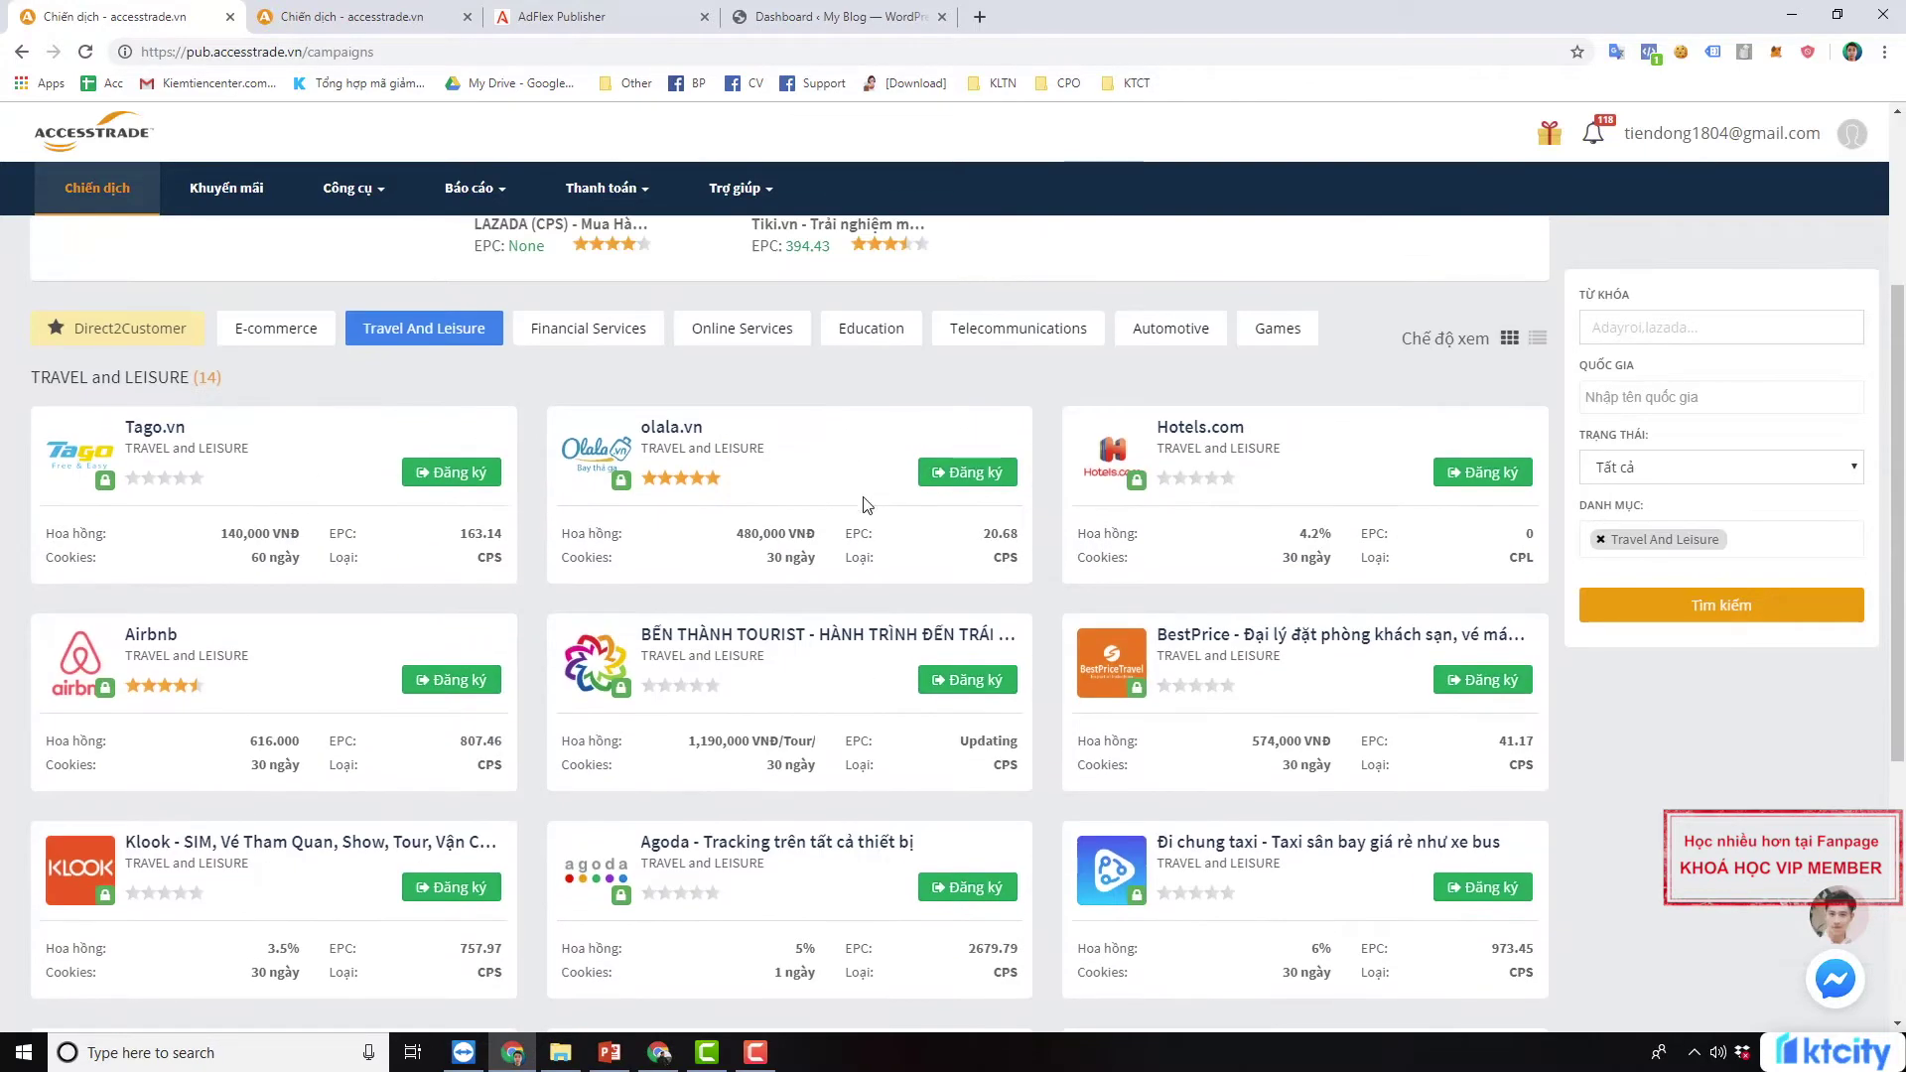
scroll(572, 397, down, 3)
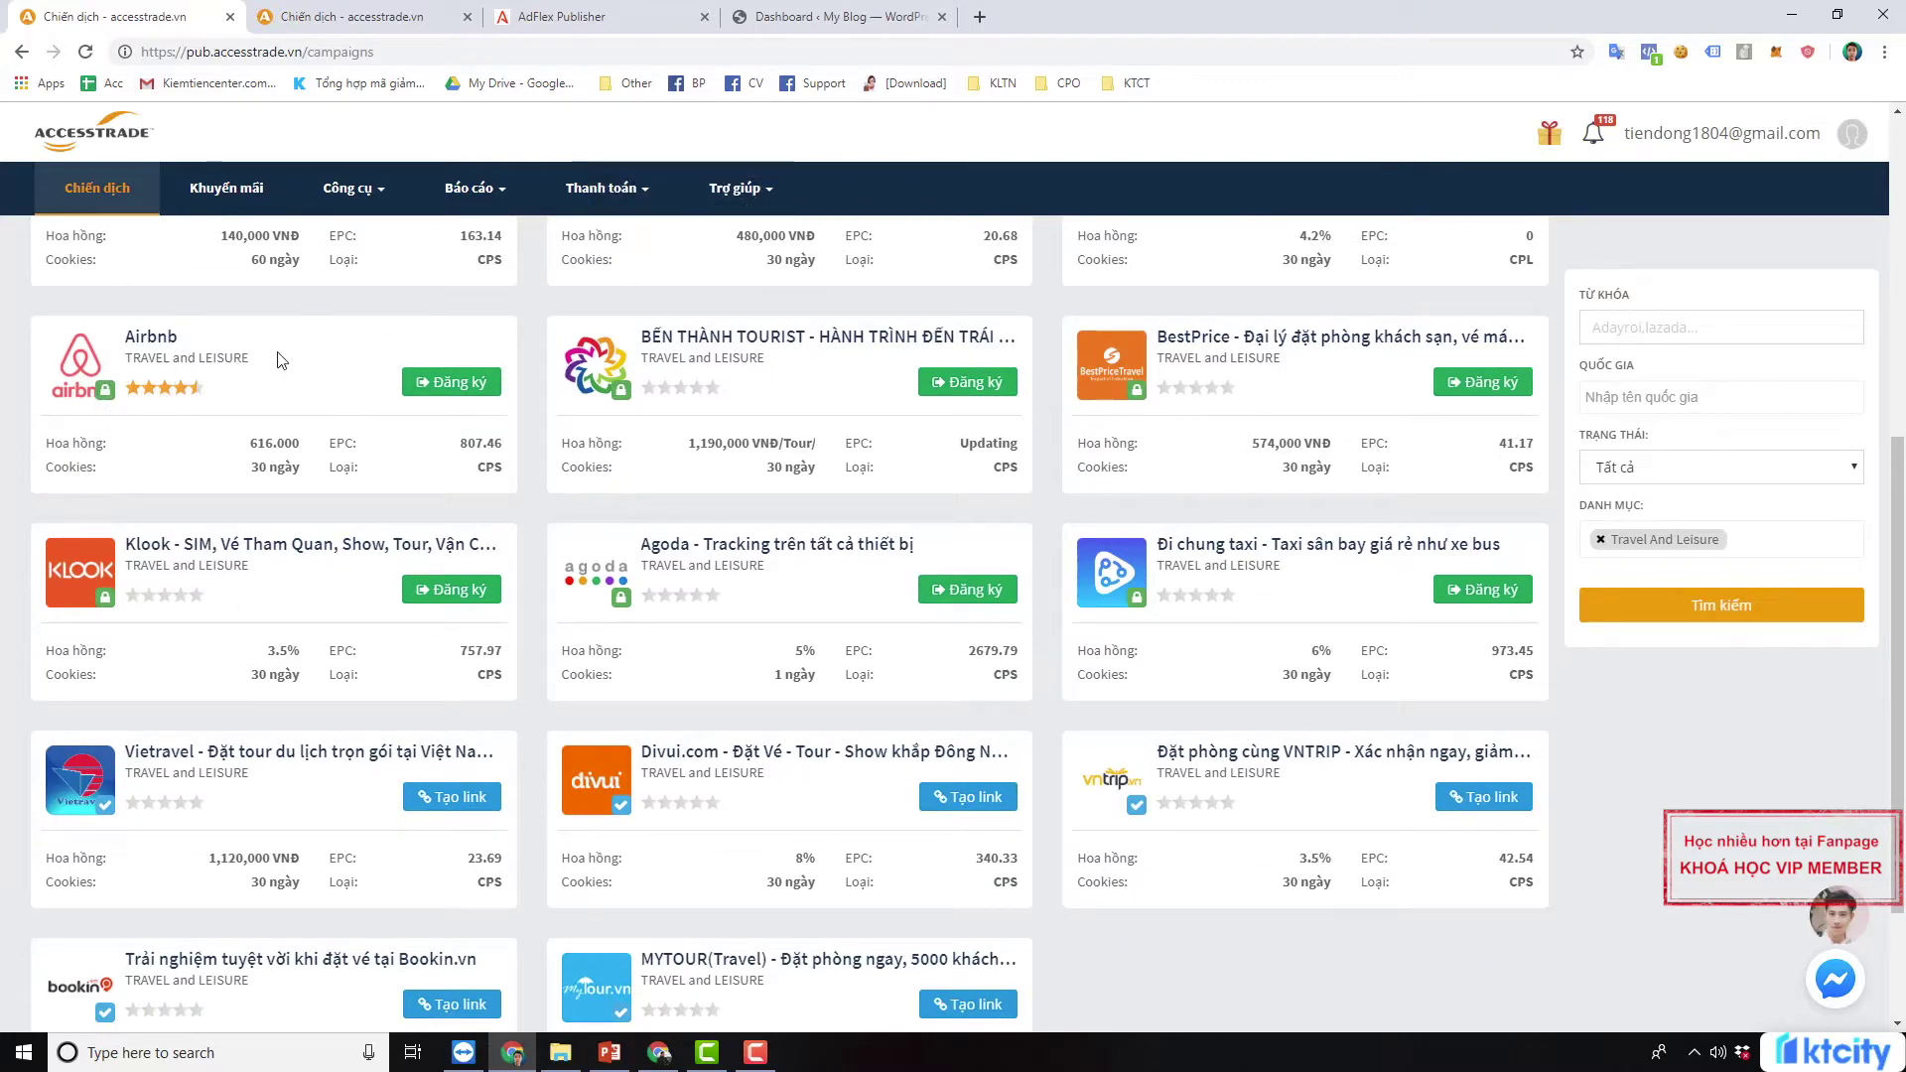
click(447, 383)
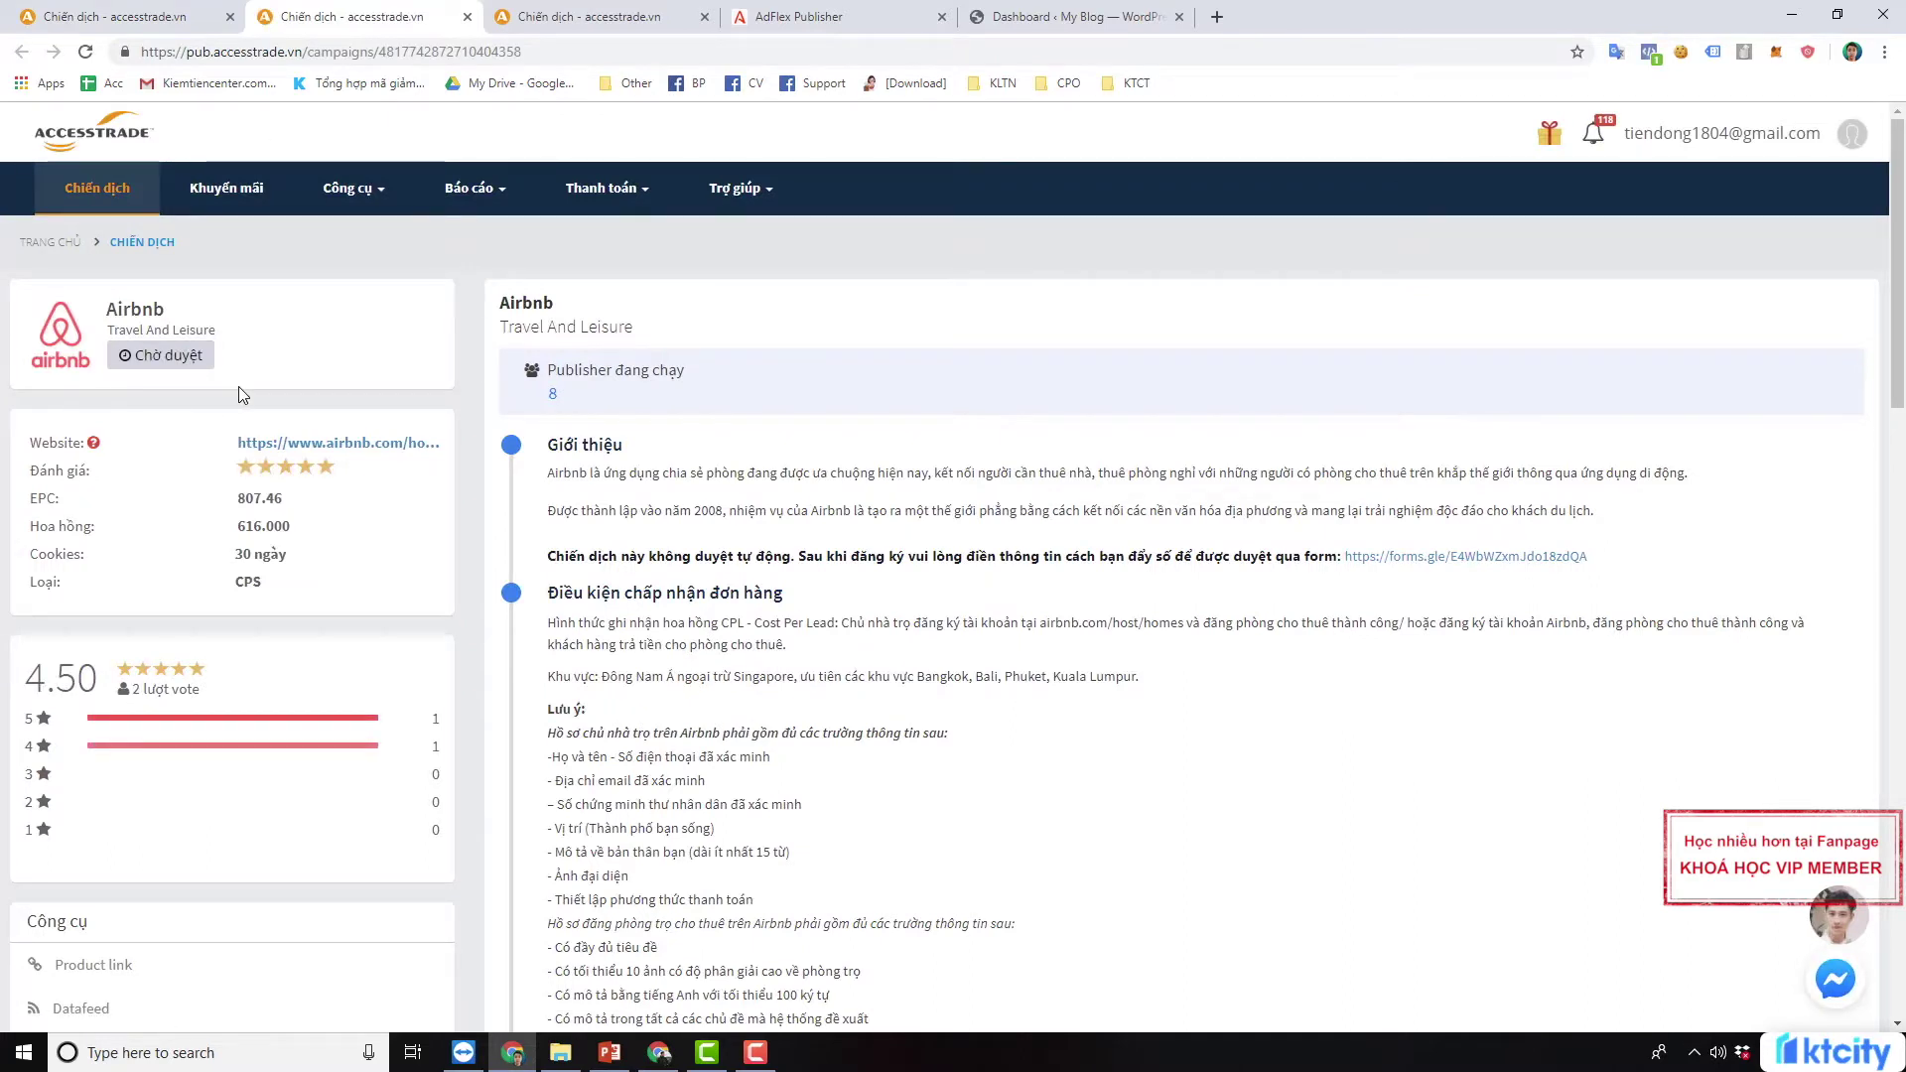
Close the Airbnb tab, review the Vietravel campaign's conditions and open its link creation page
click(484, 22)
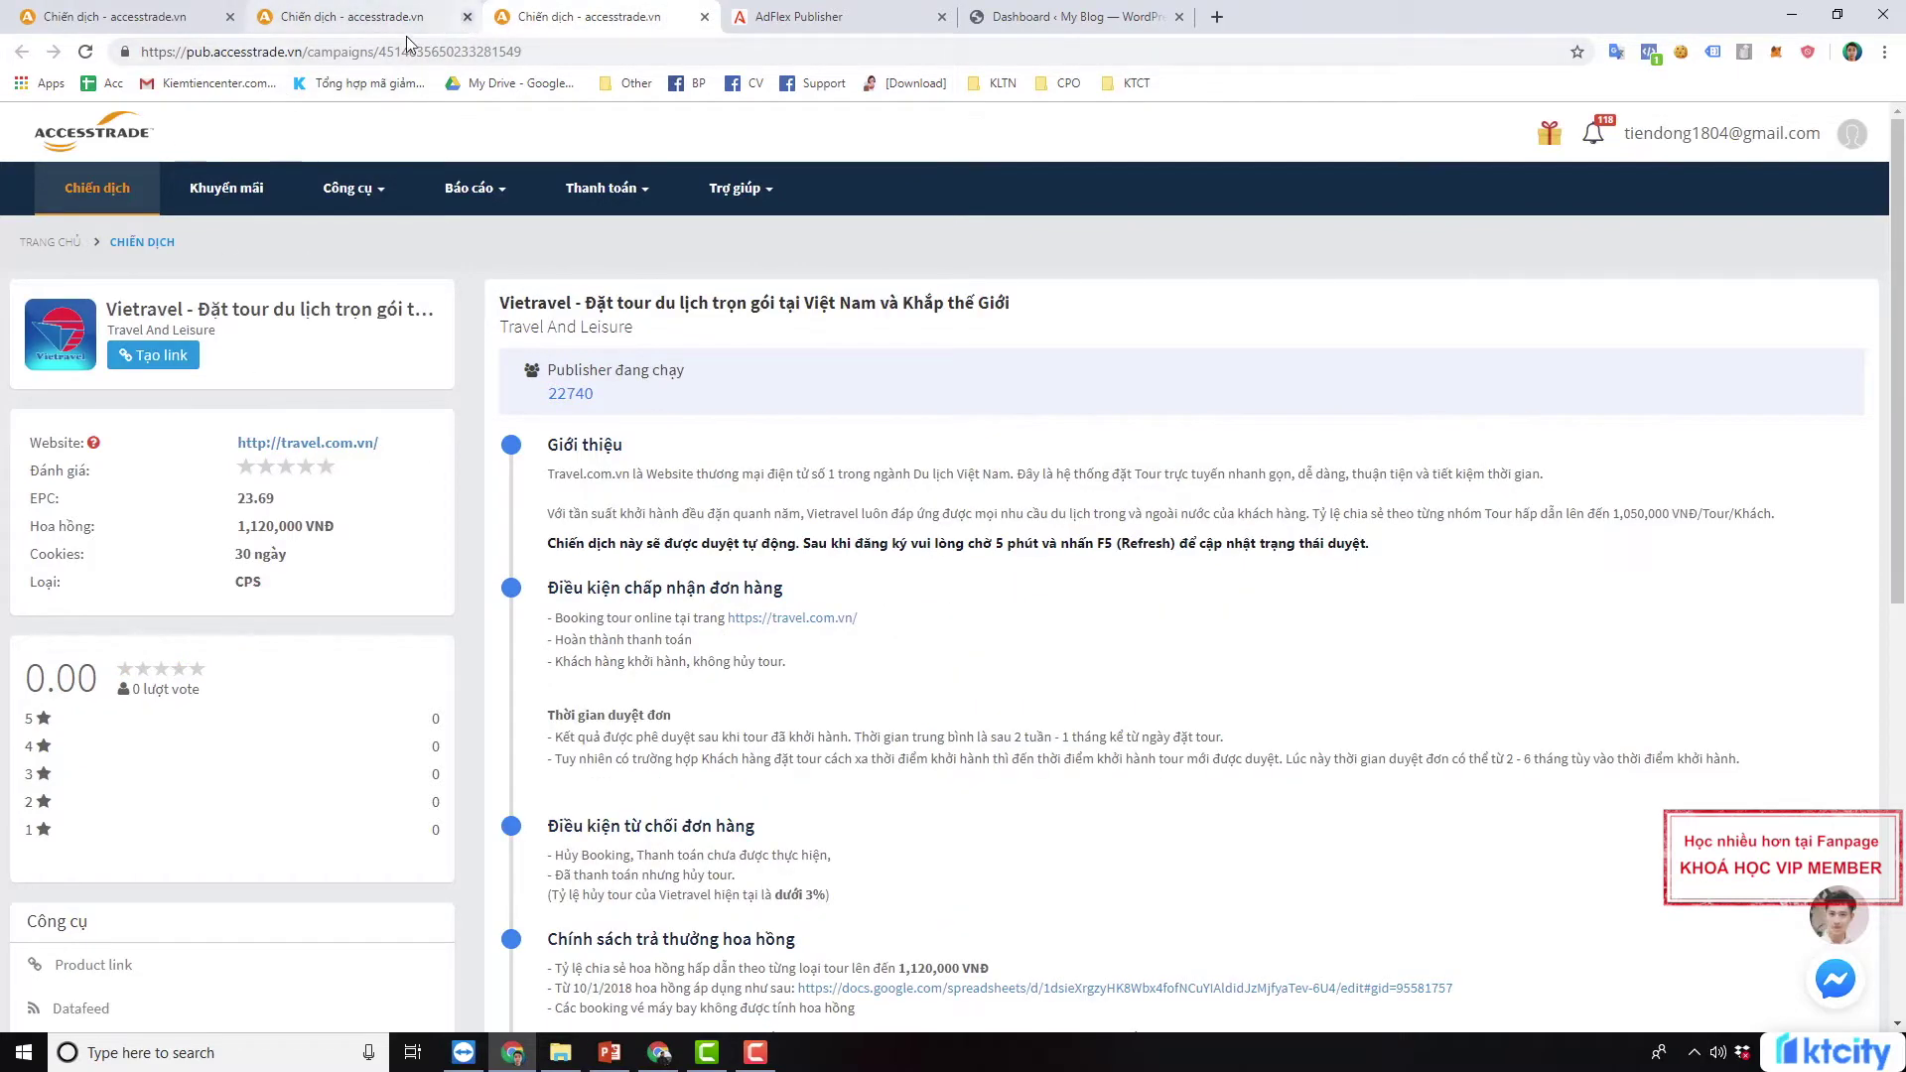
click(467, 17)
scroll(563, 437, down, 8)
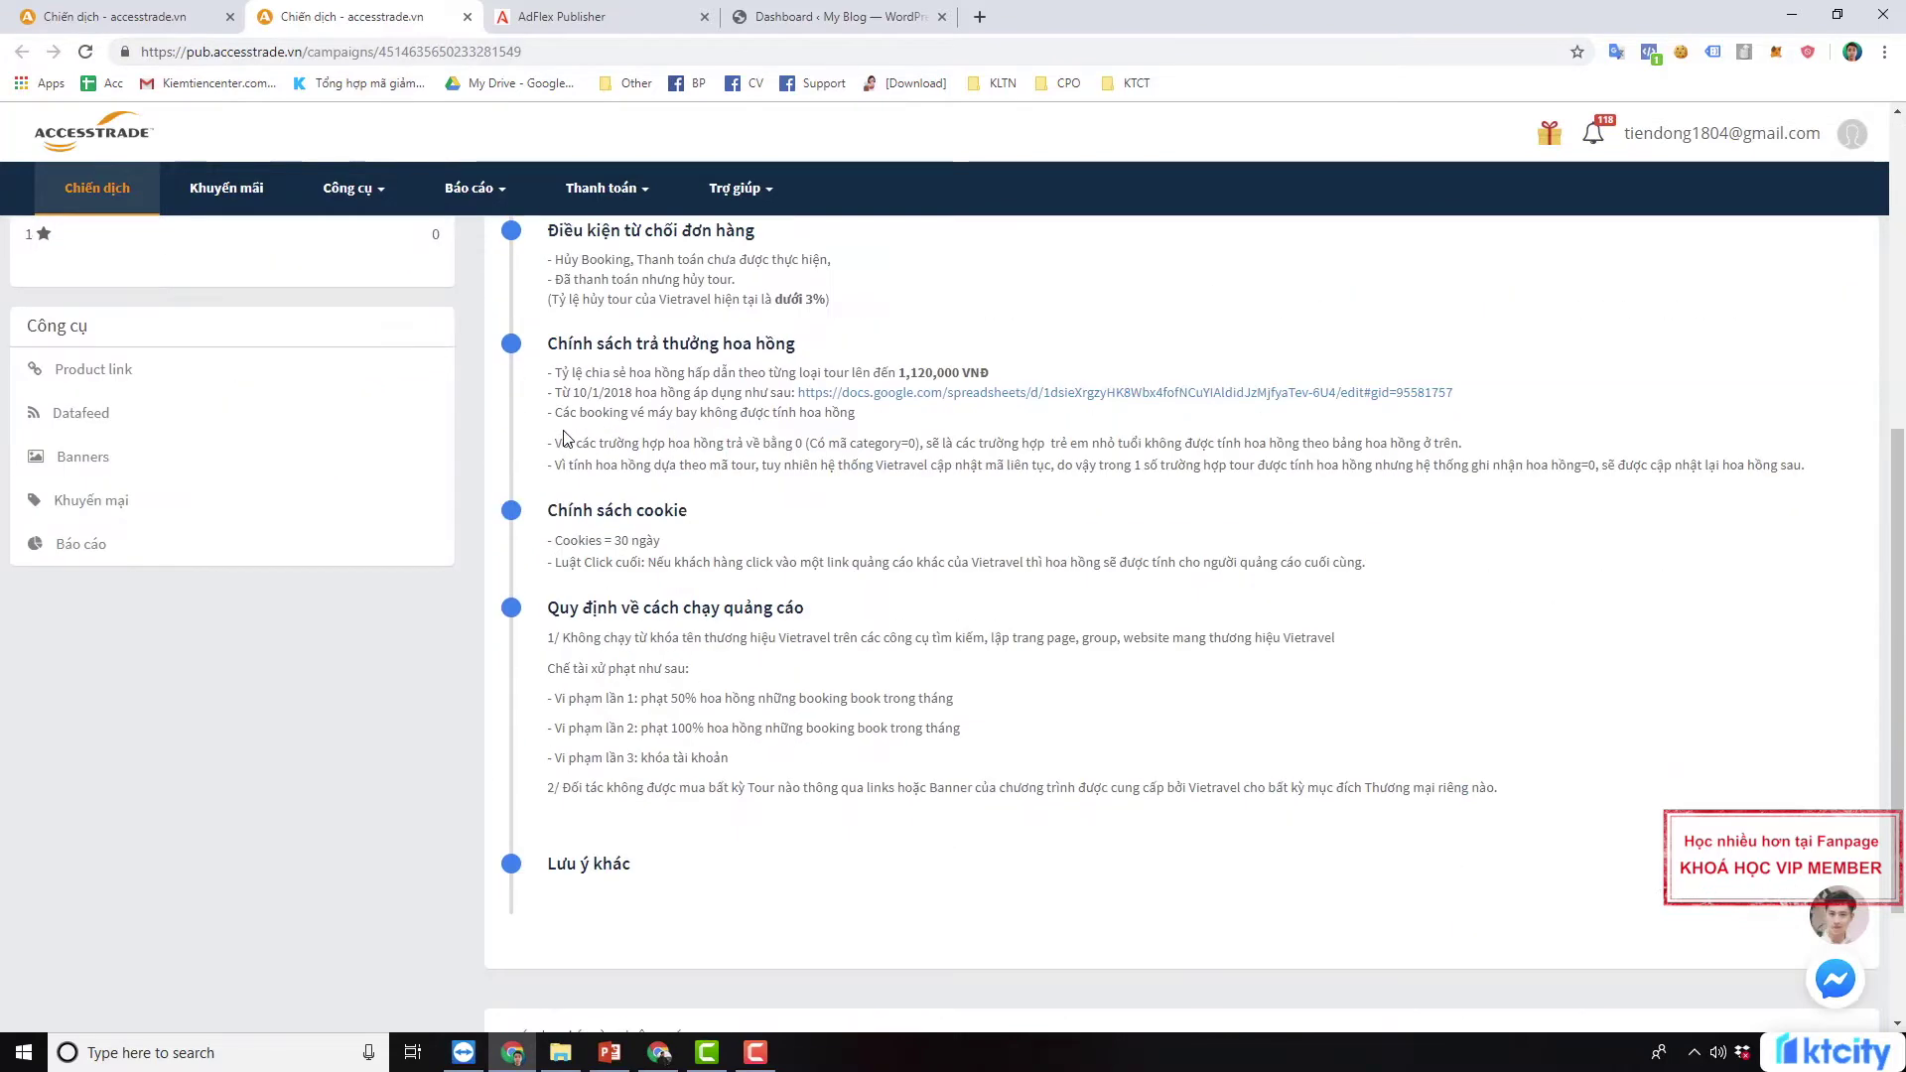
scroll(563, 437, up, 7)
scroll(563, 437, up, 1)
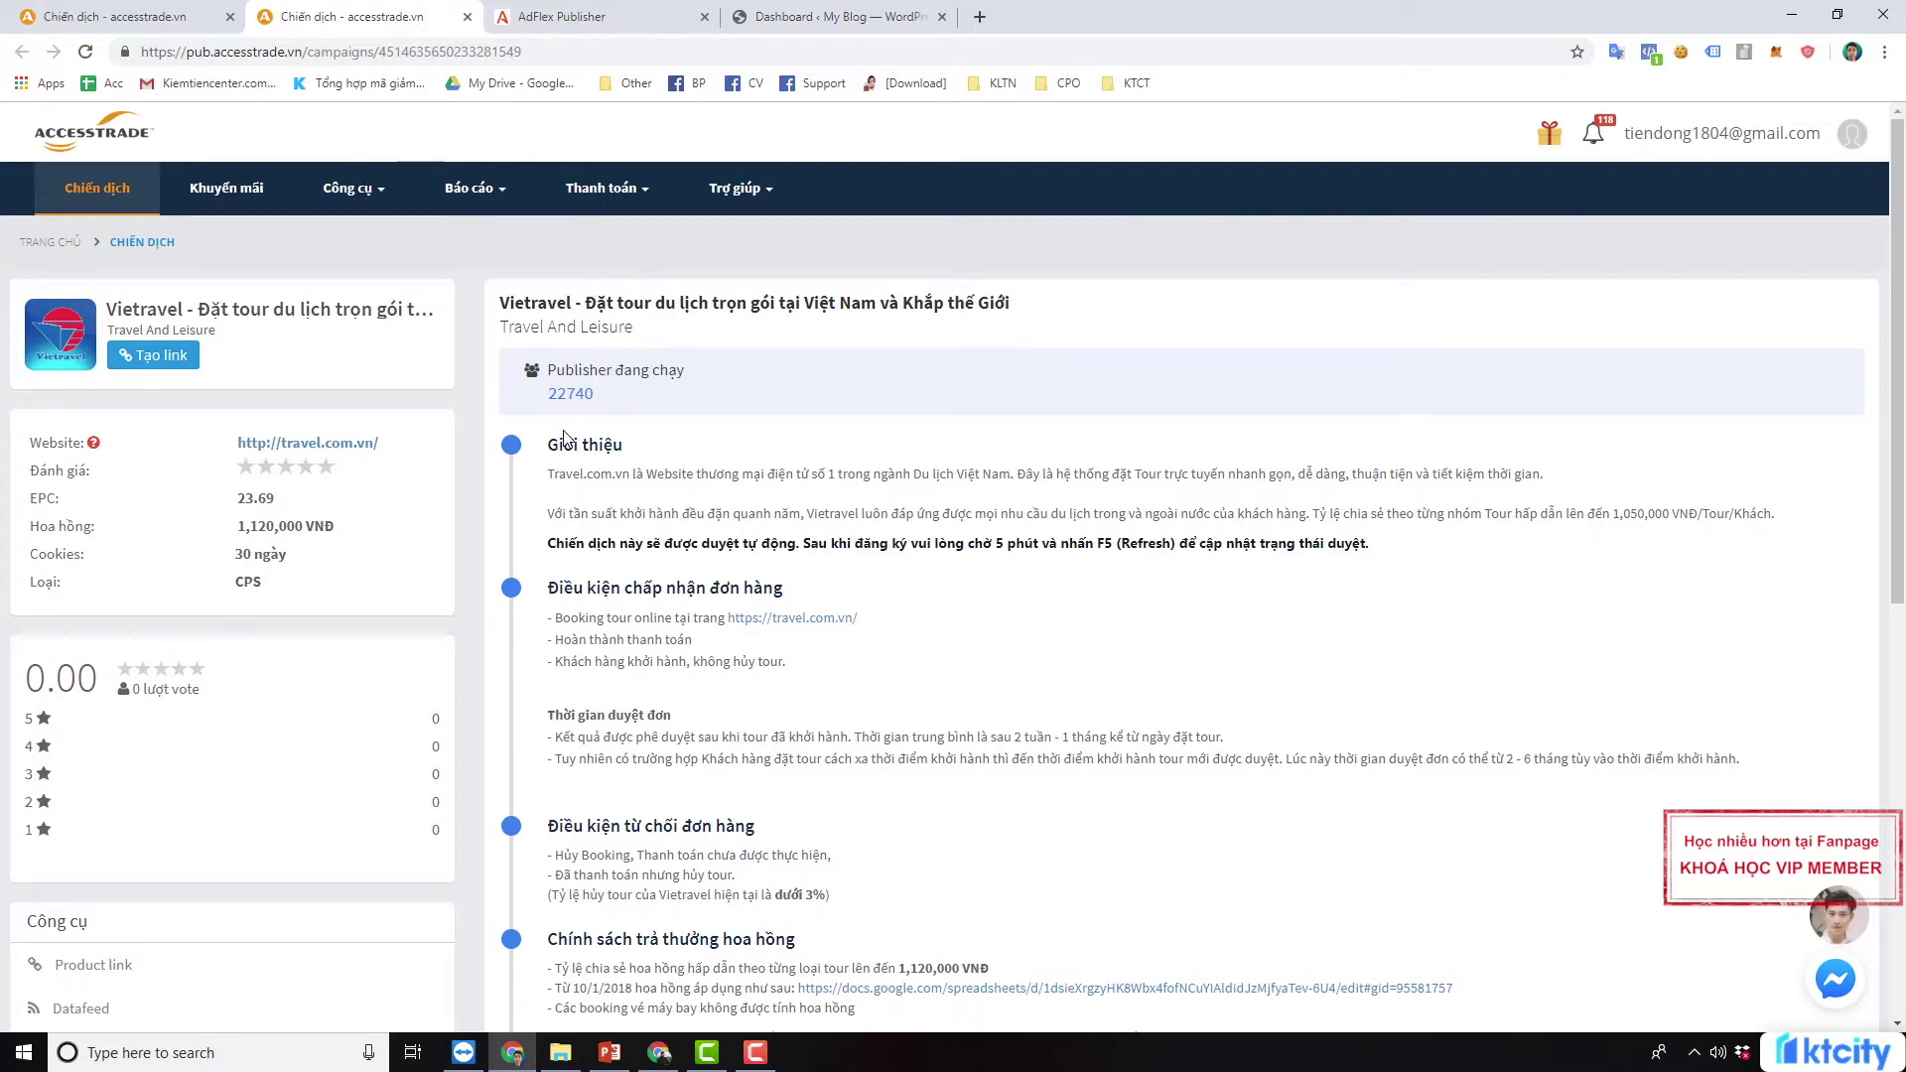
click(154, 364)
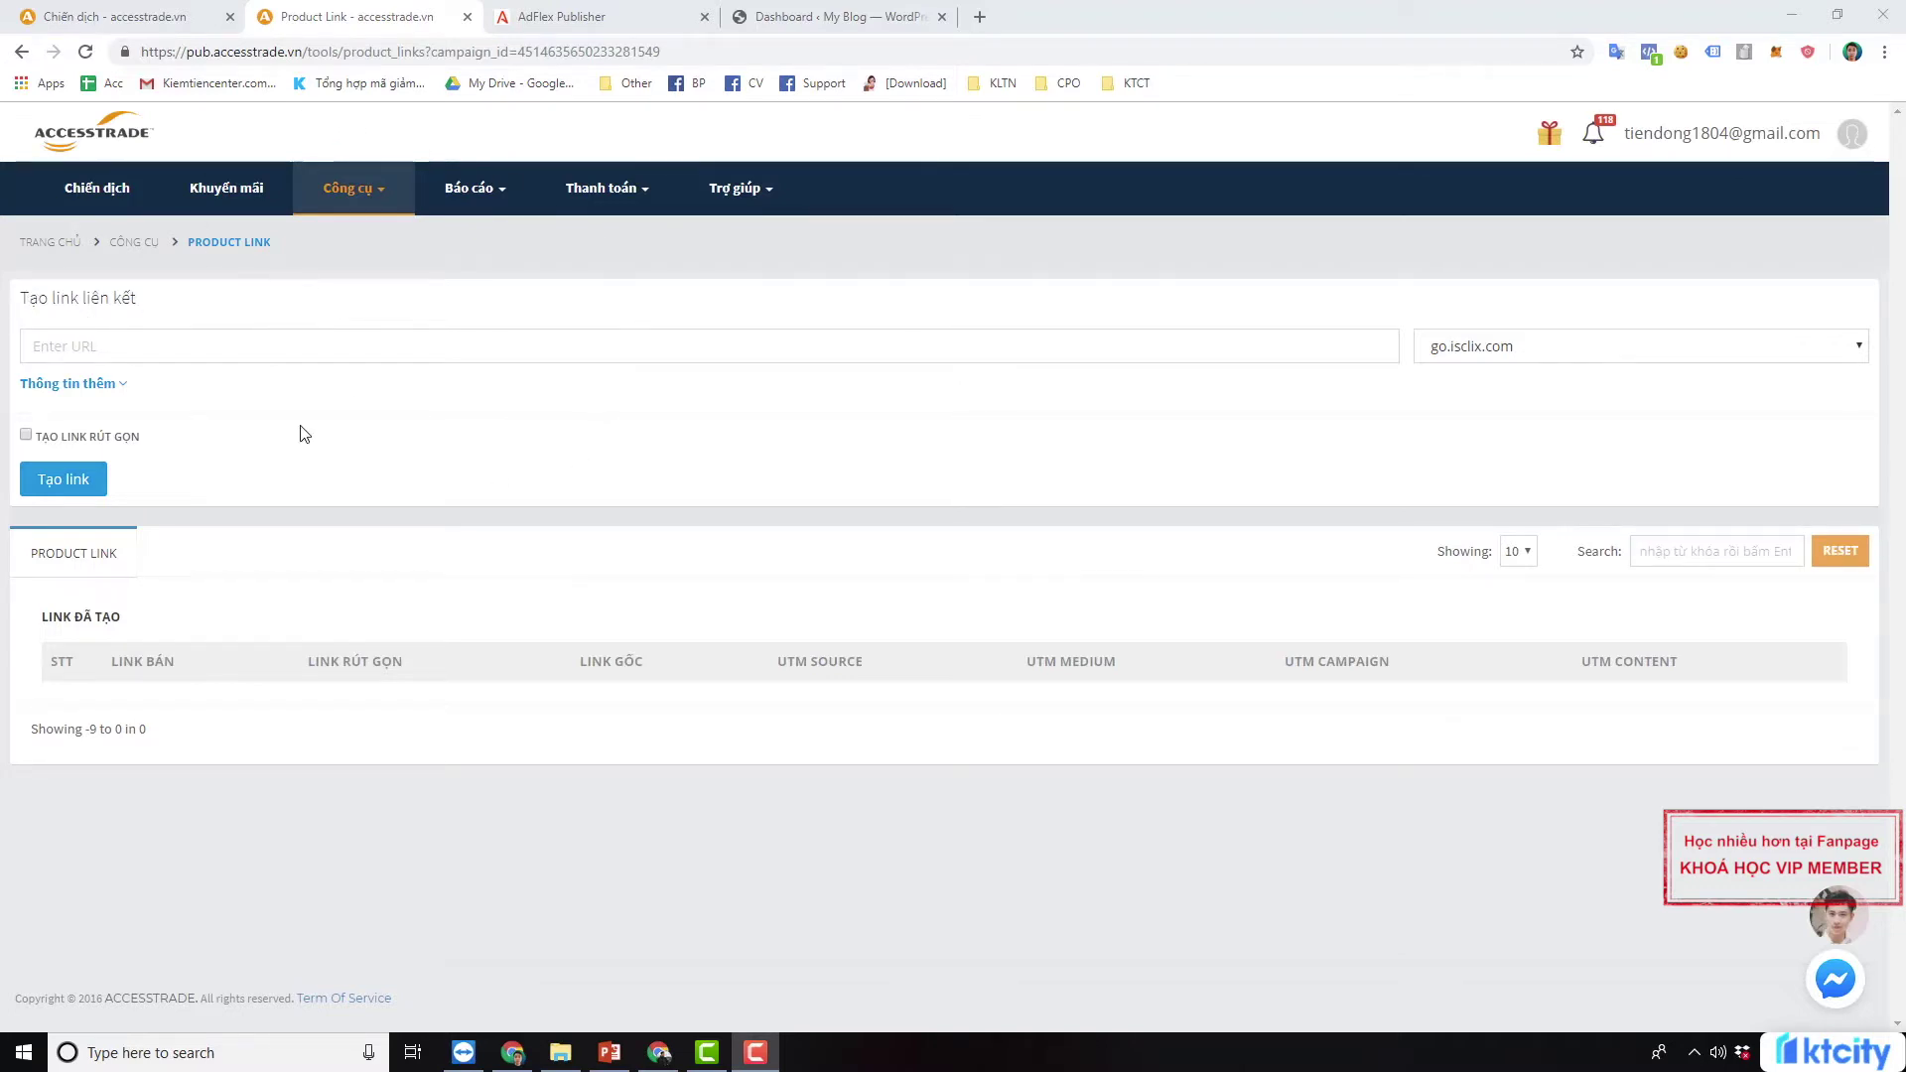
Return to the campaign list and open the link creation page for FPT Play Box under E-commerce
click(150, 13)
scroll(893, 496, down, 5)
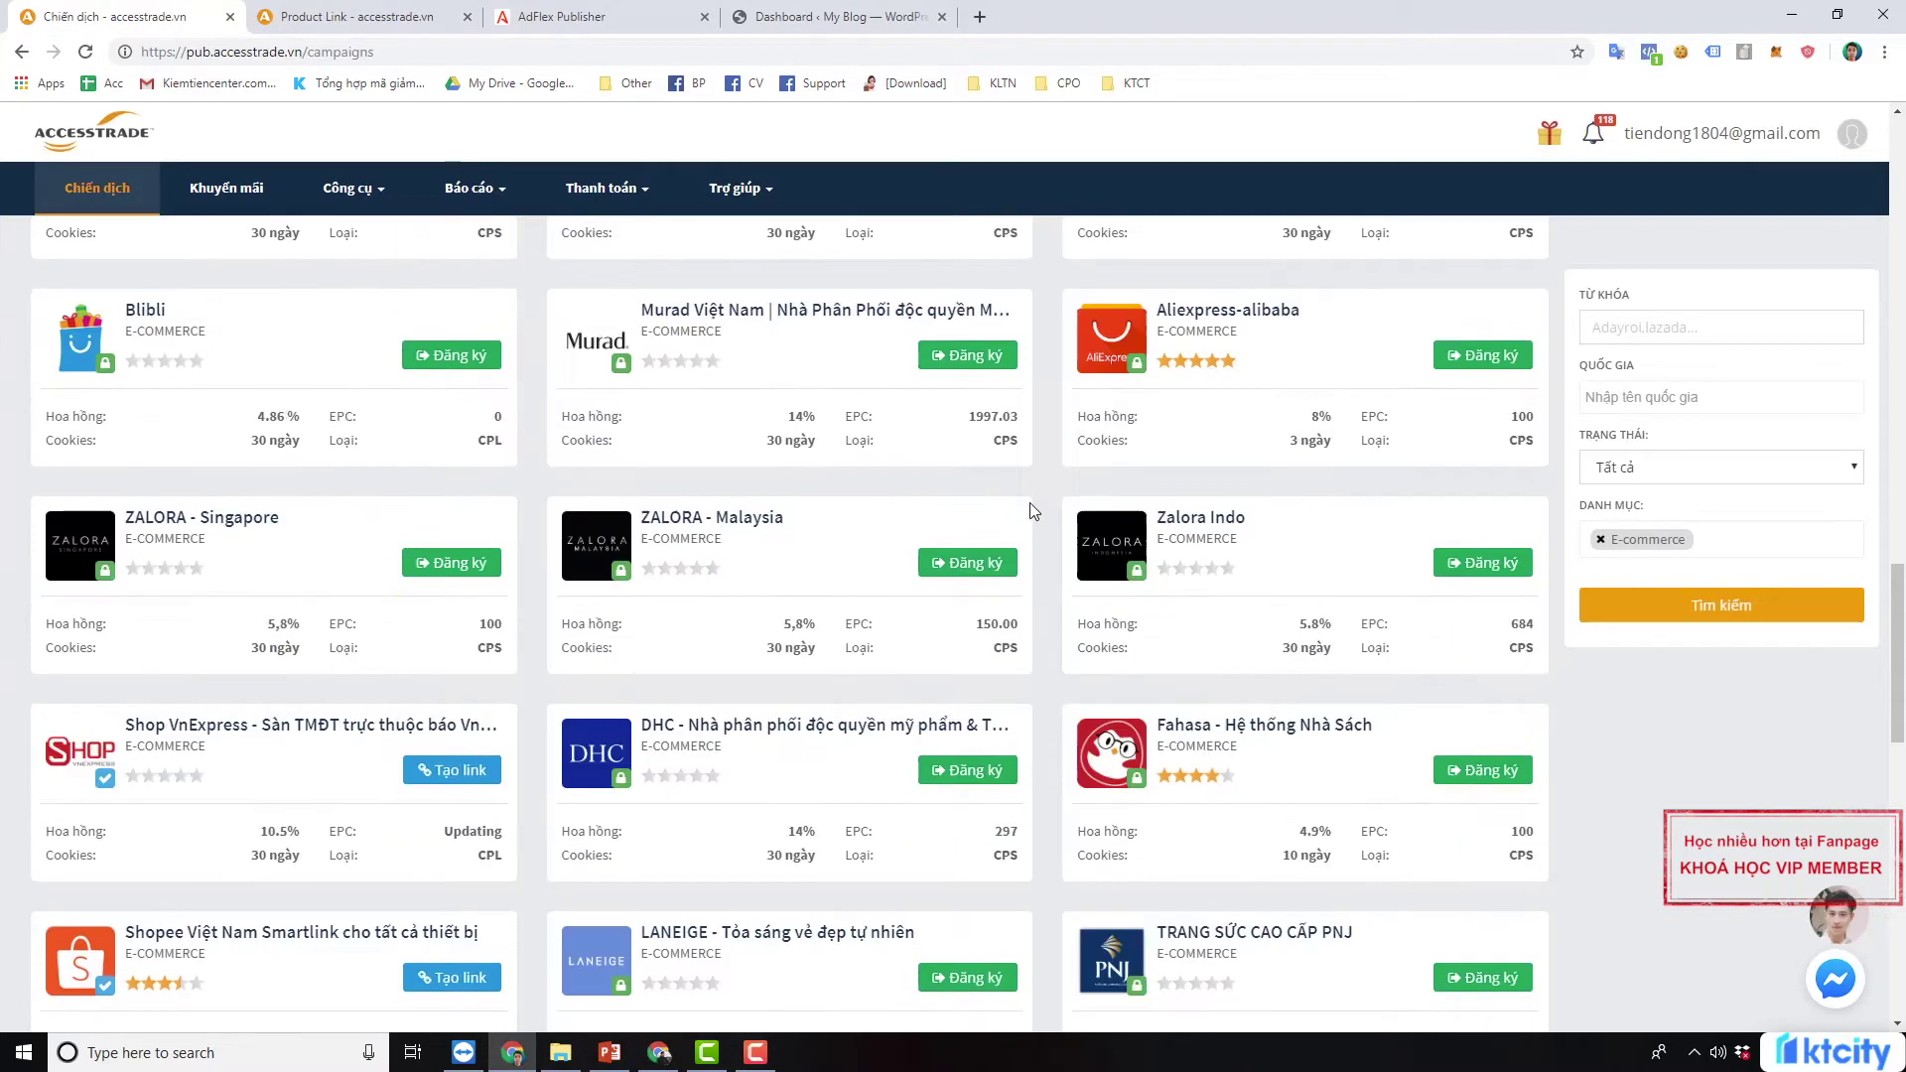
scroll(1033, 511, down, 15)
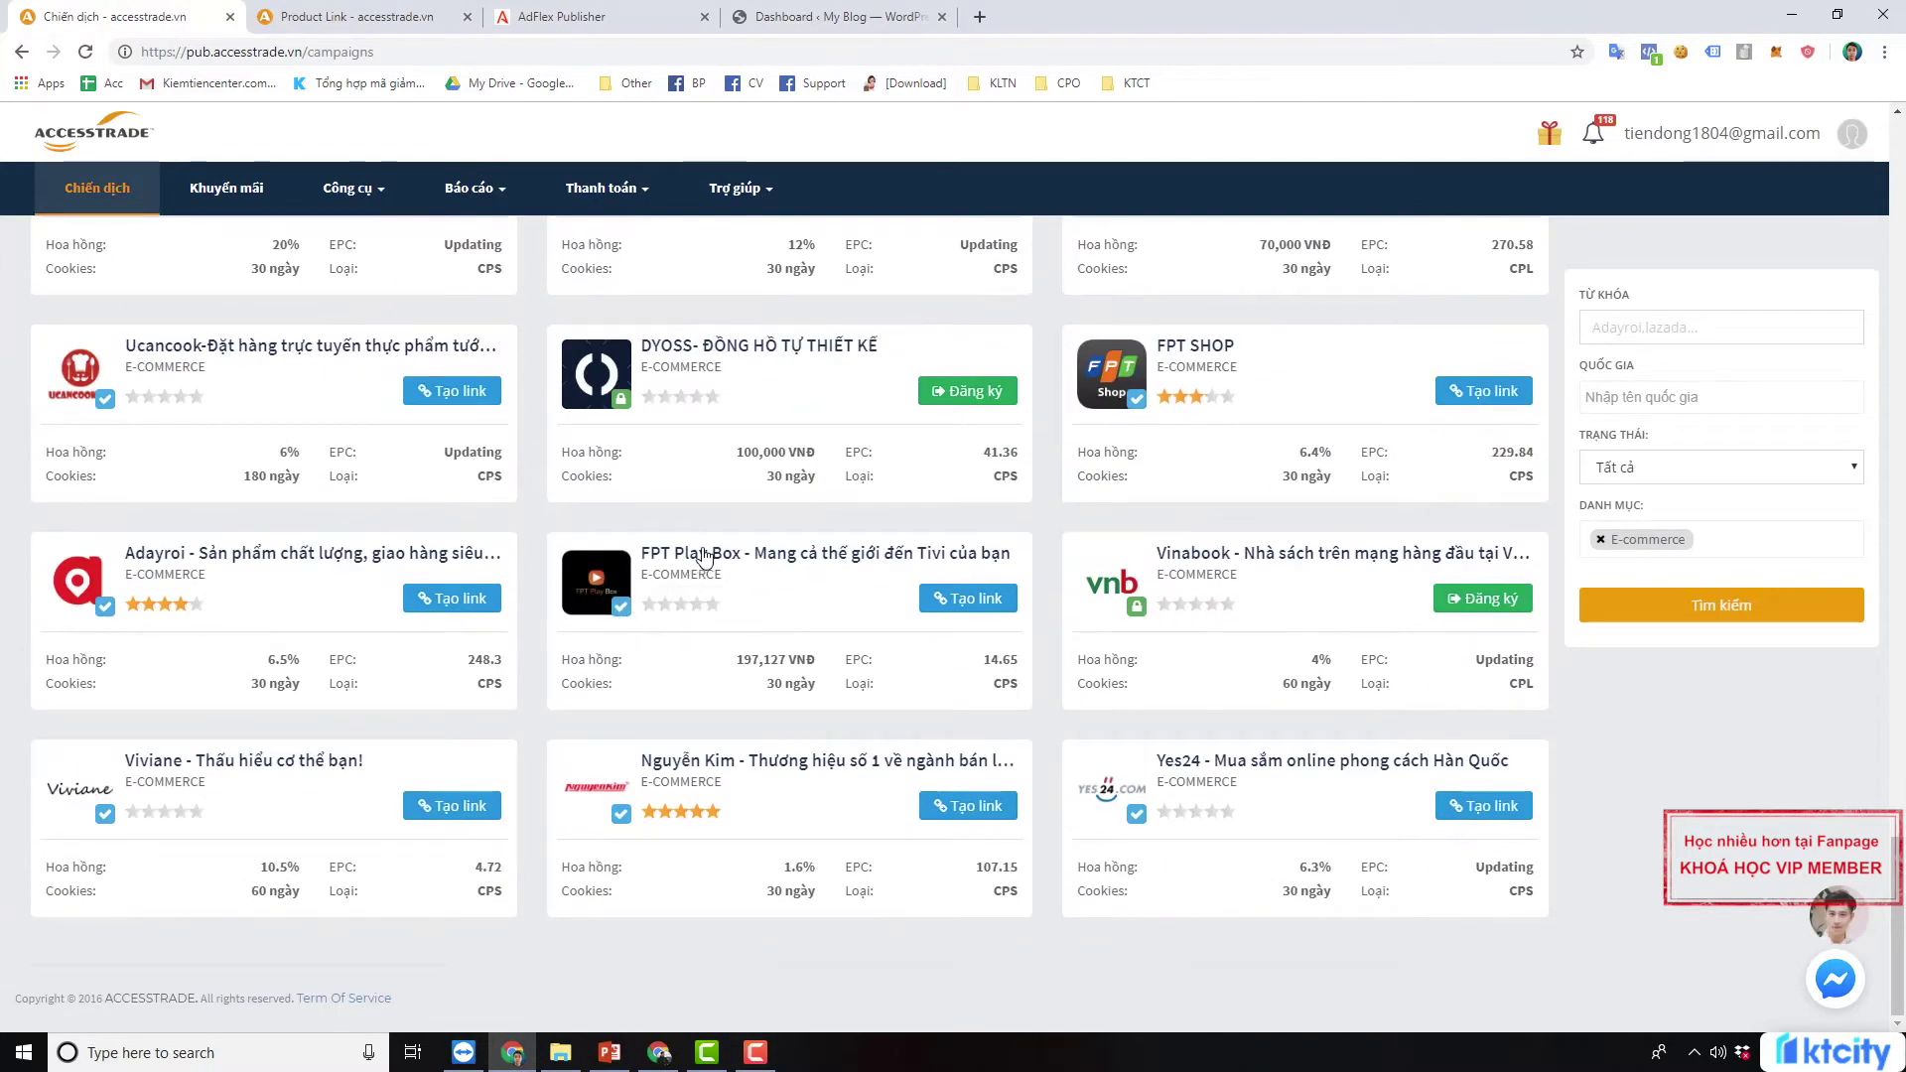
right_click(704, 554)
key(Escape)
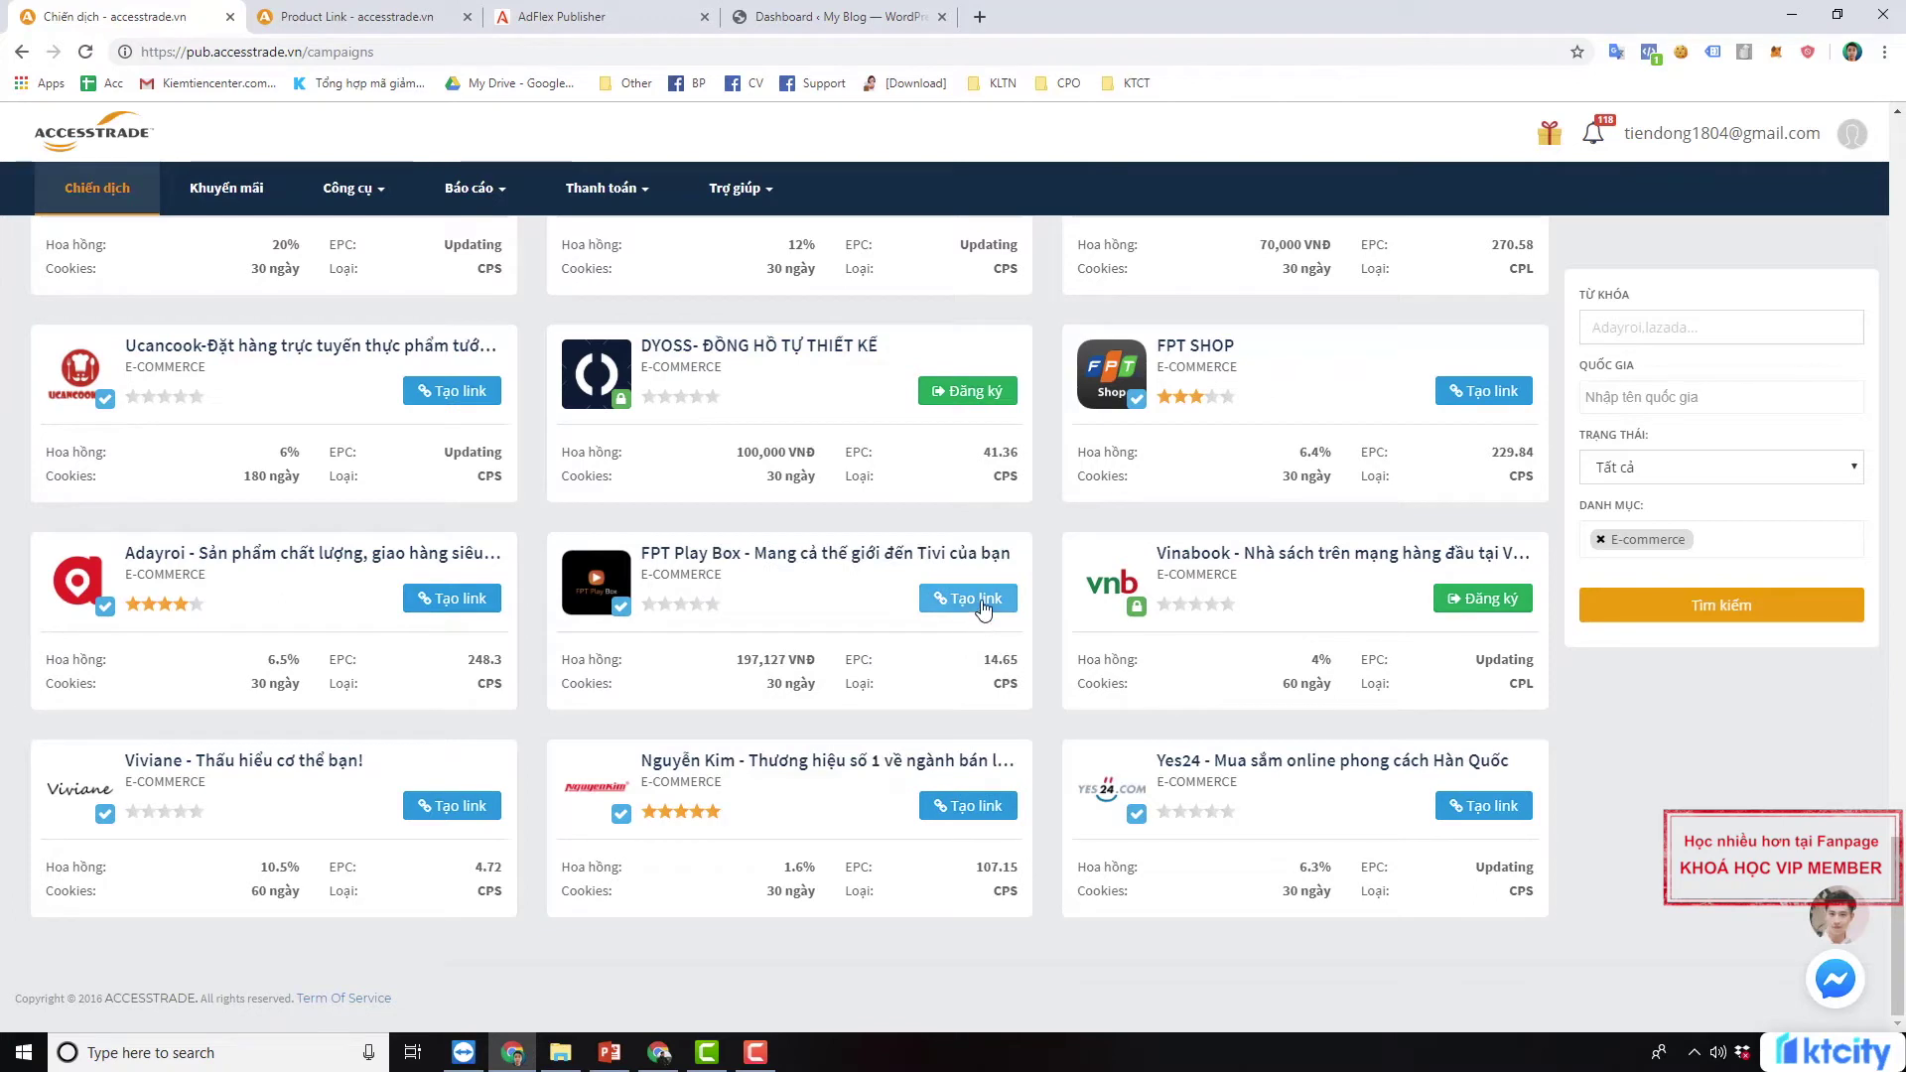
click(970, 598)
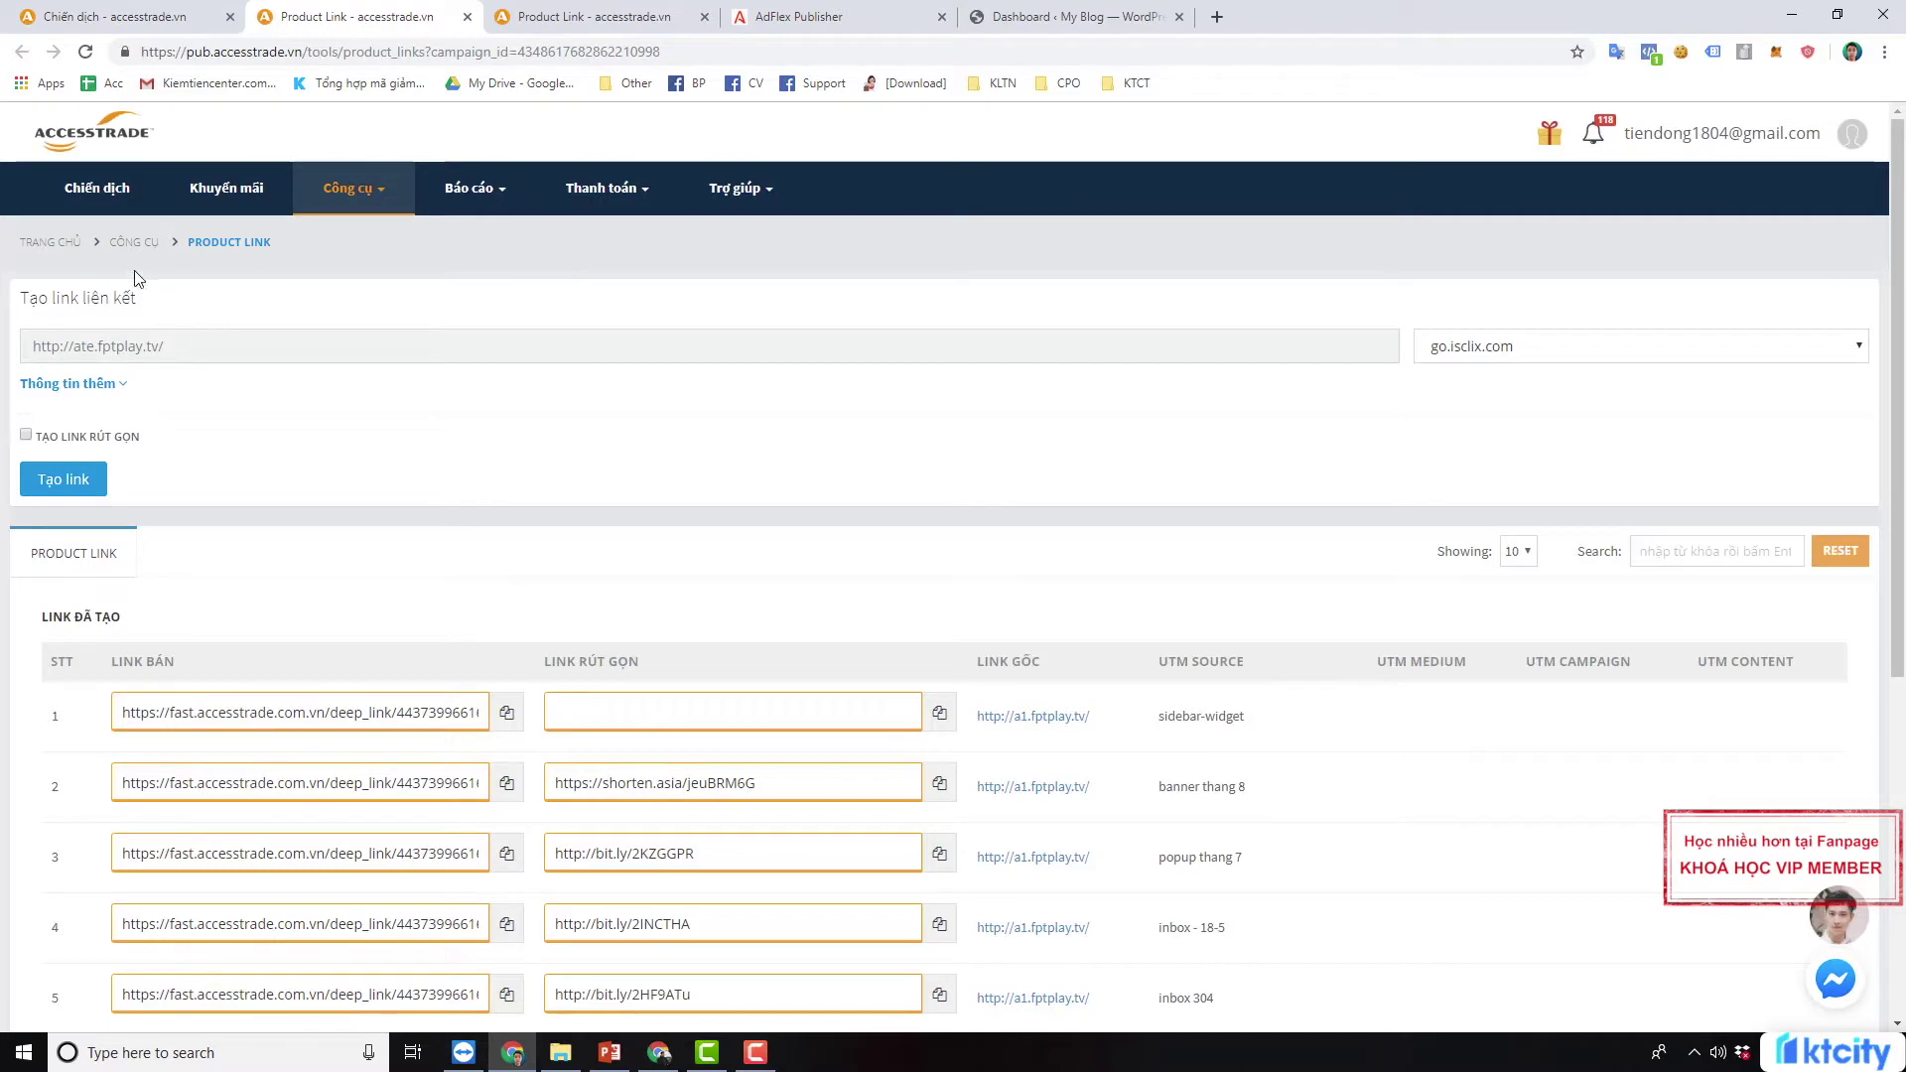
Compare the URL field on the FPT Play Box link page with the one on the Vietravel link page
click(310, 345)
key(ctrl+Tab)
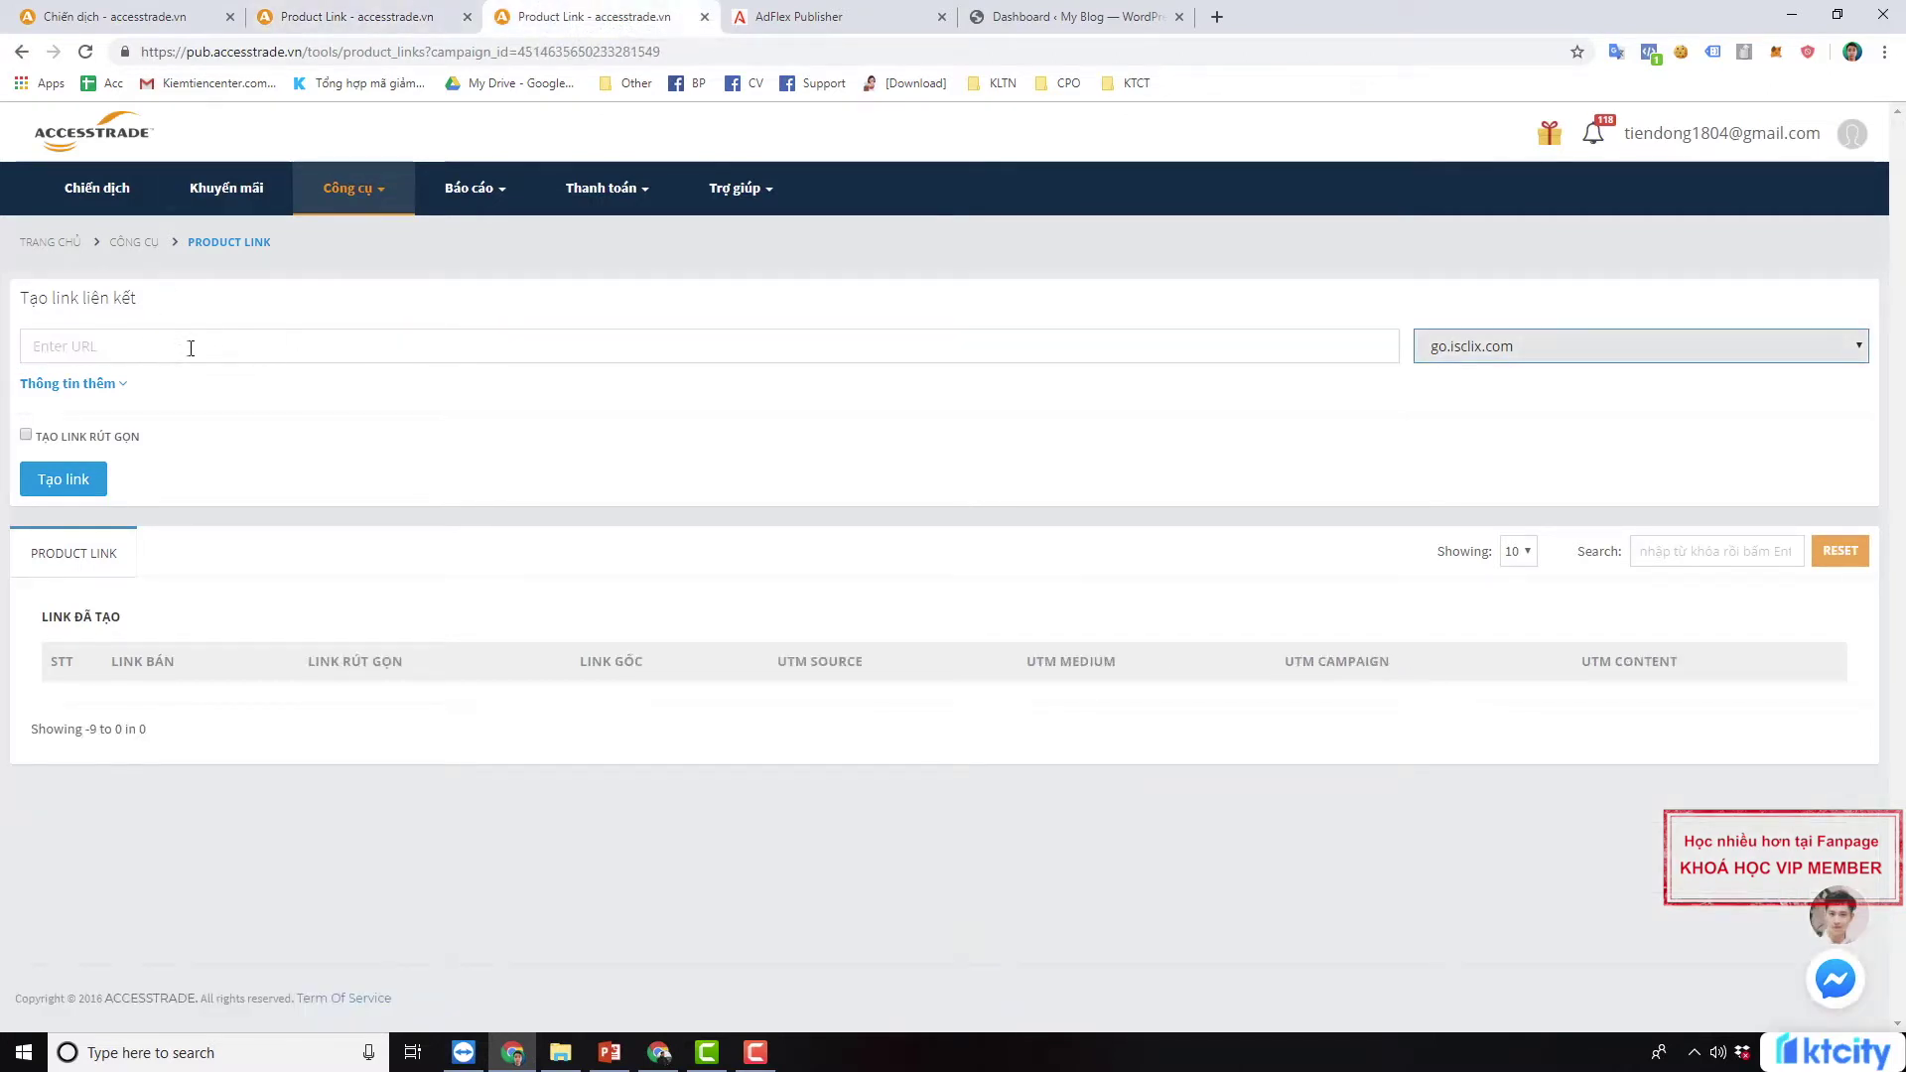
key(ctrl+shift+Tab)
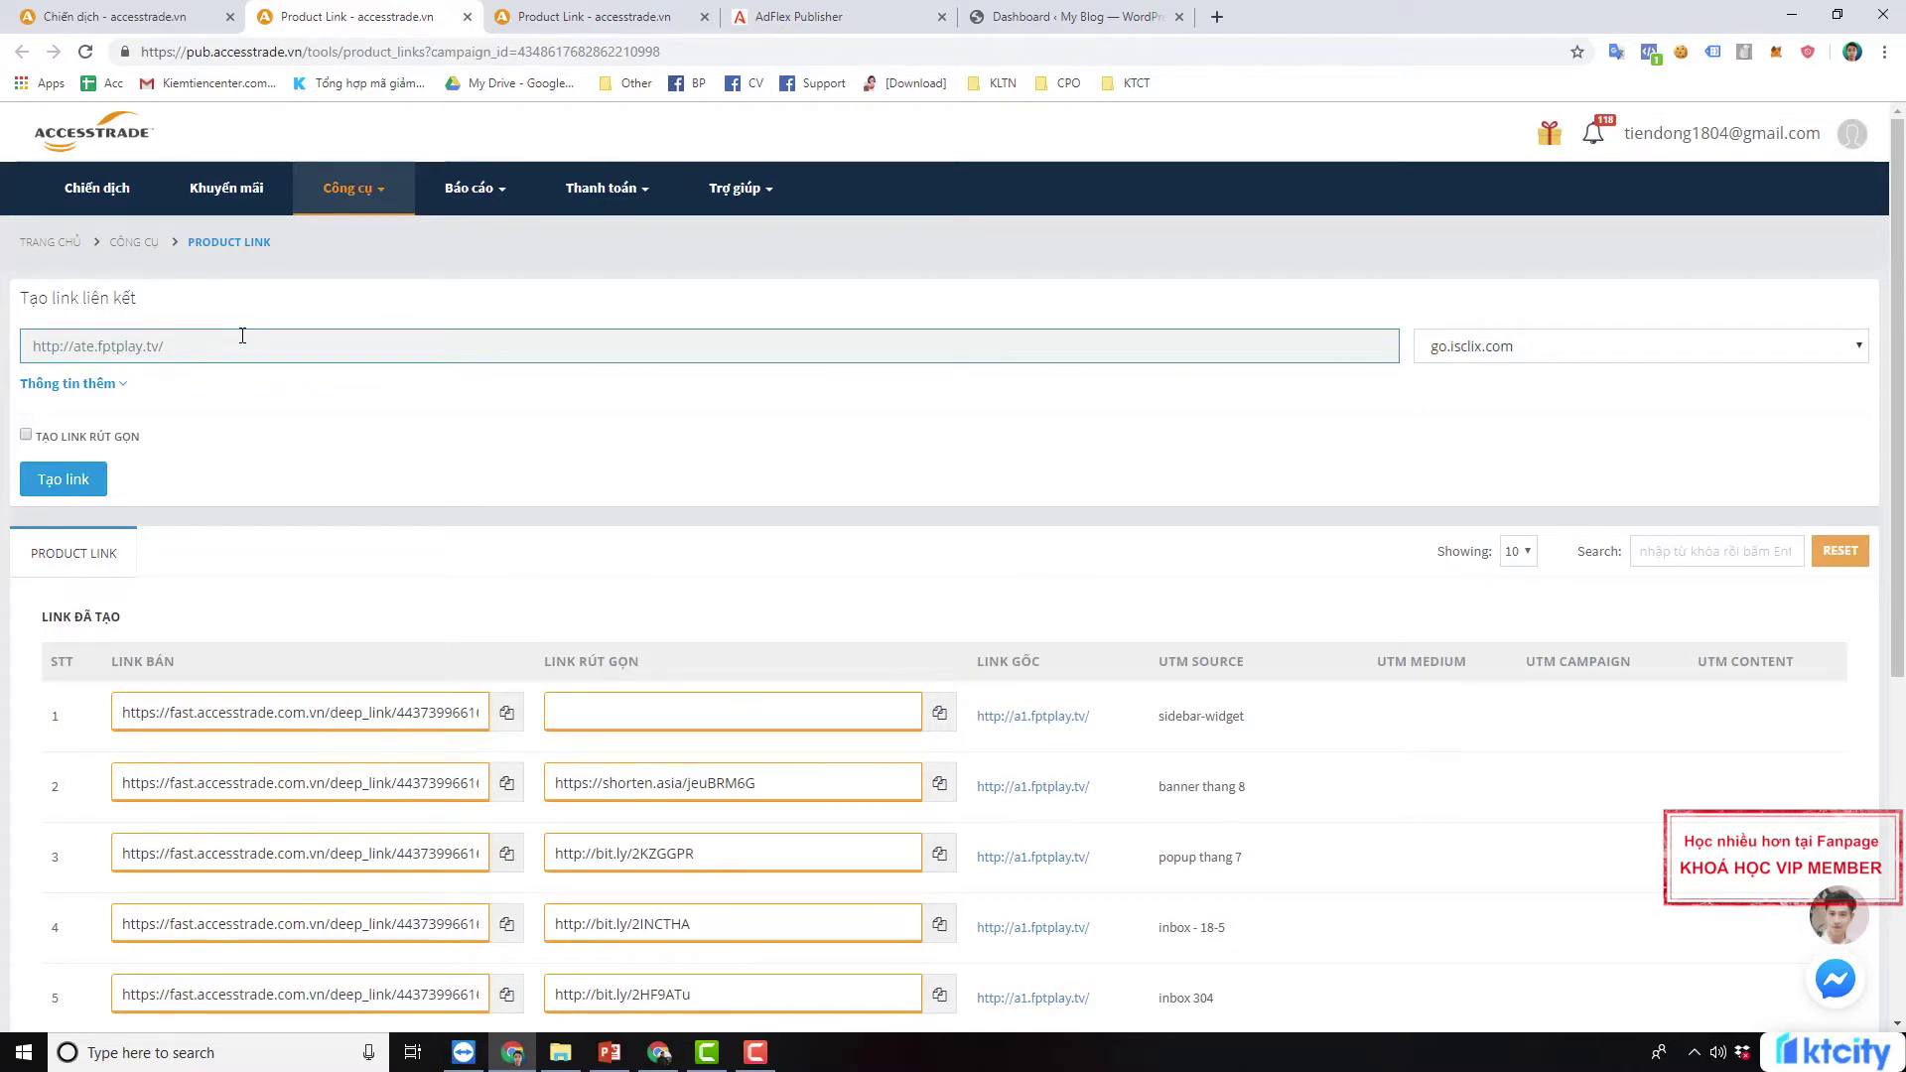
drag(163, 349, 12, 355)
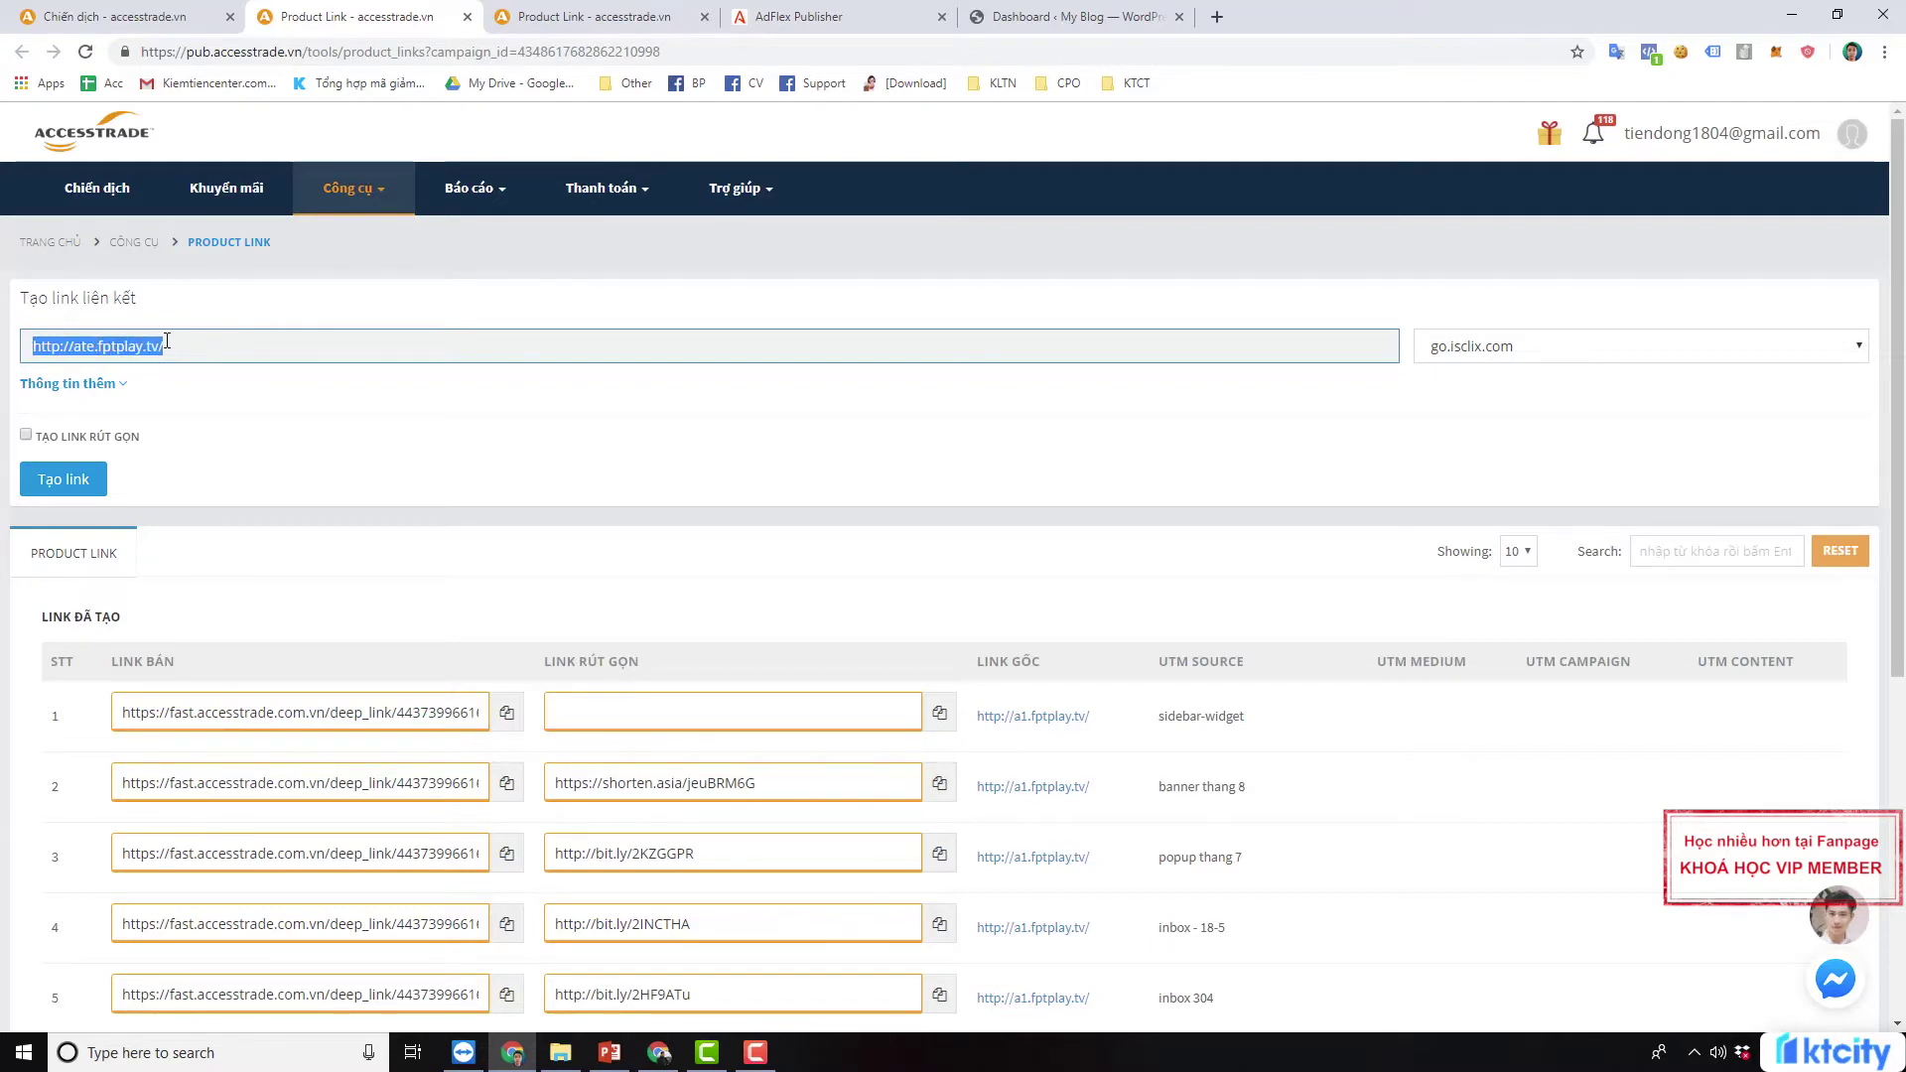
key(BackSpace)
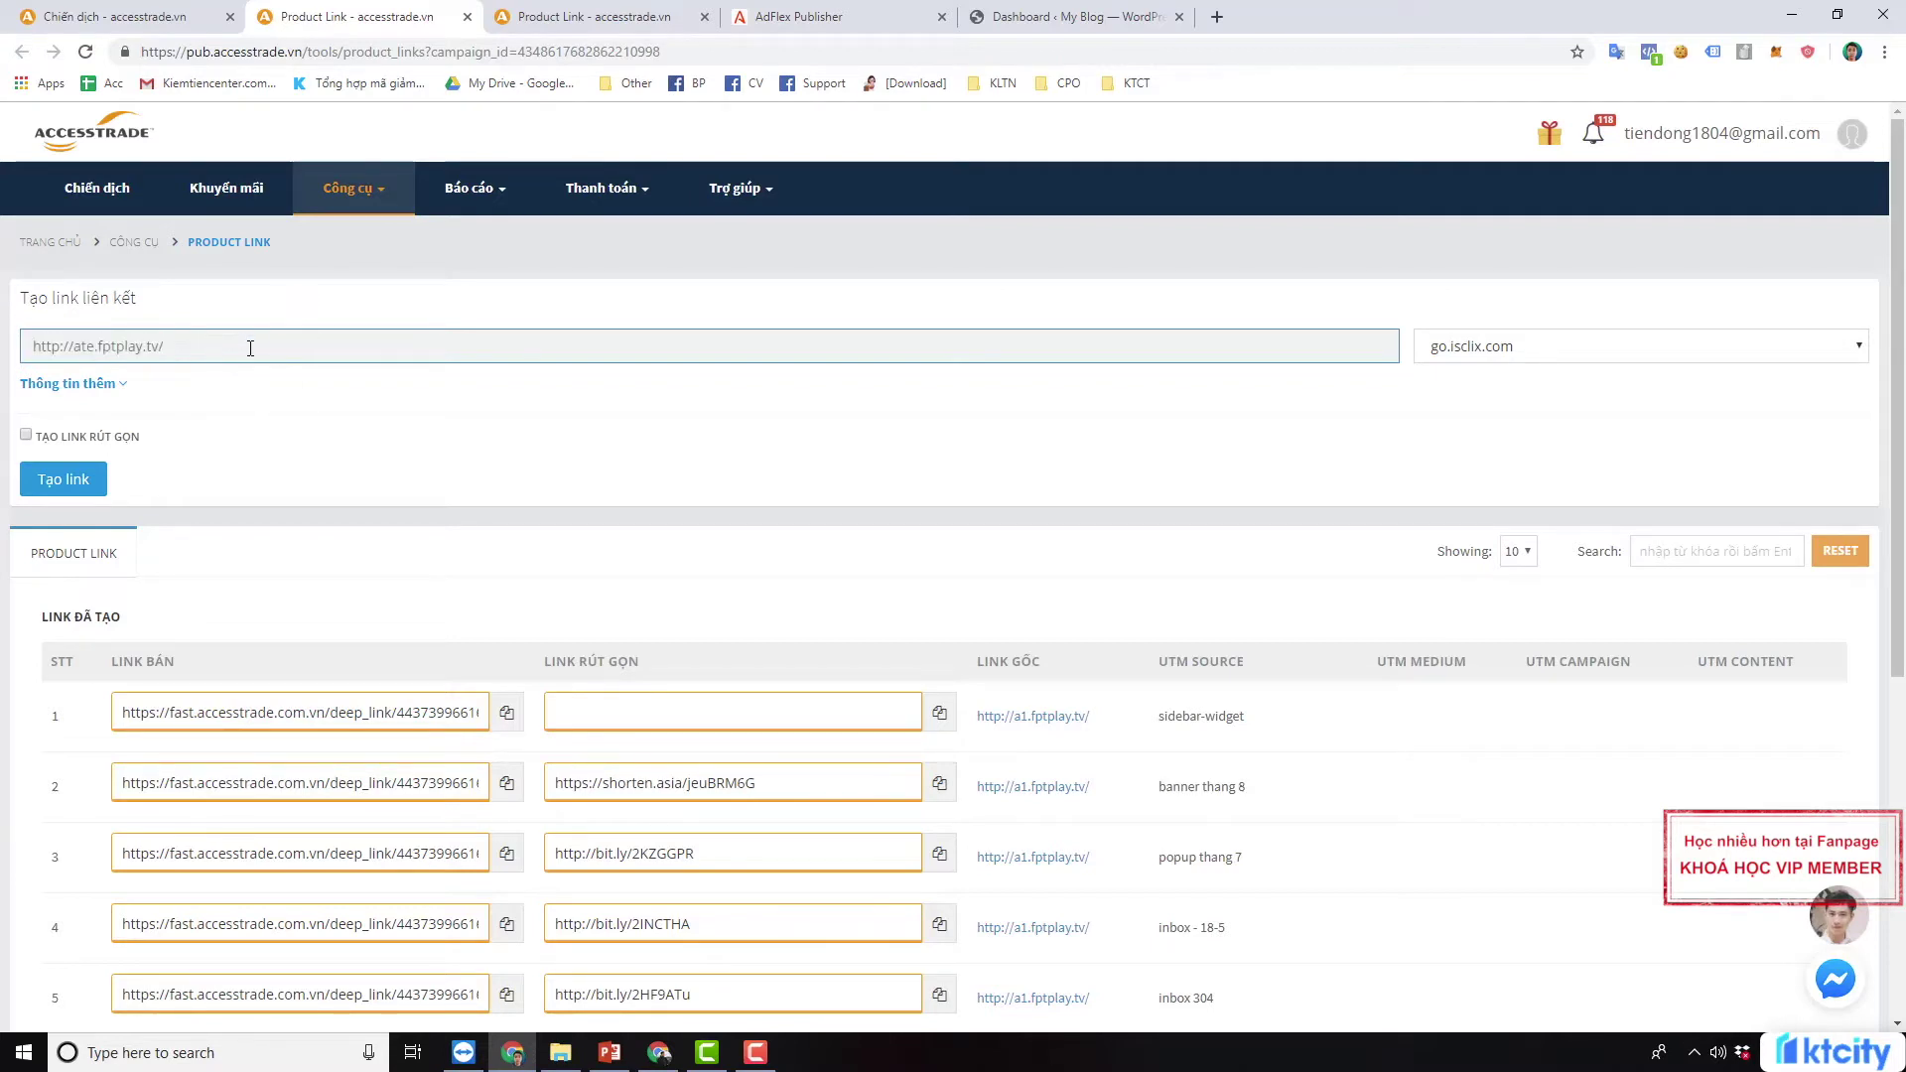
drag(221, 344, 30, 354)
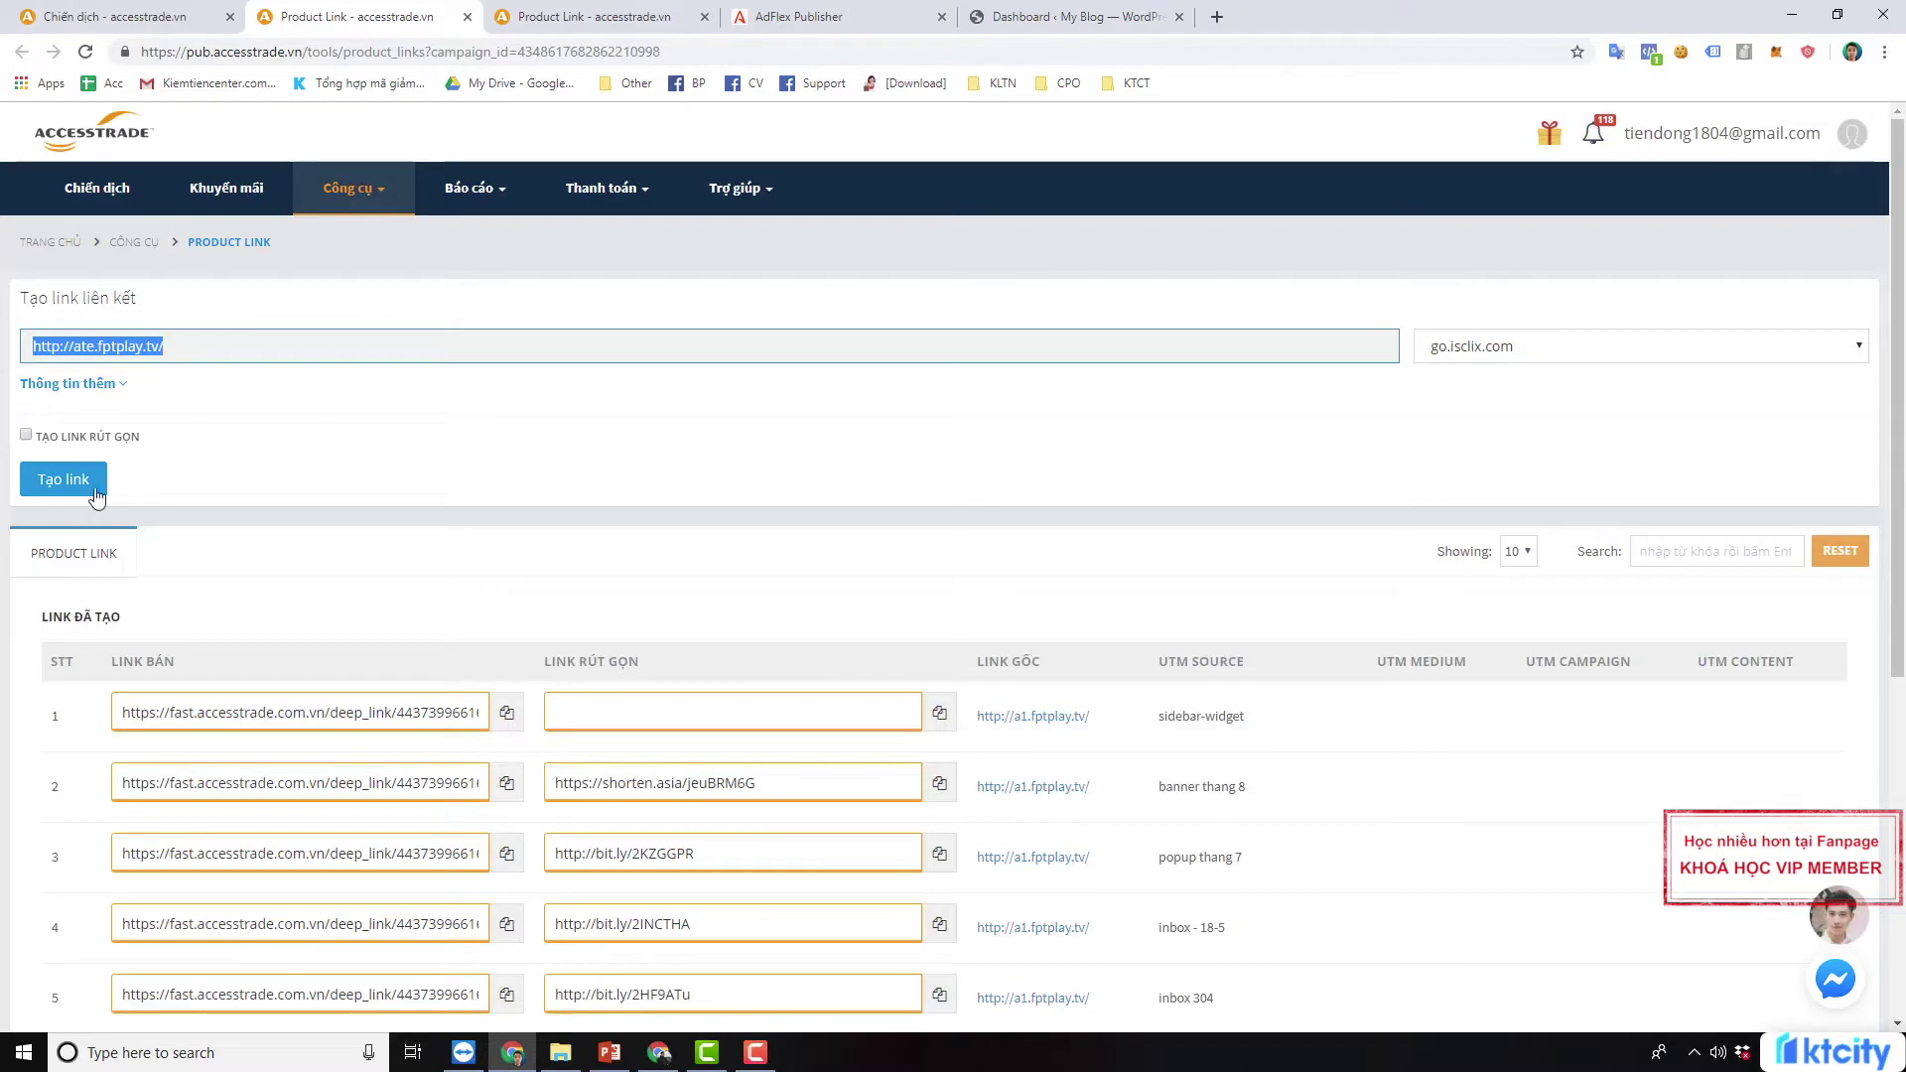
Create the FPT Play Box affiliate link with the go.isclix.com domain and copy it
click(1509, 347)
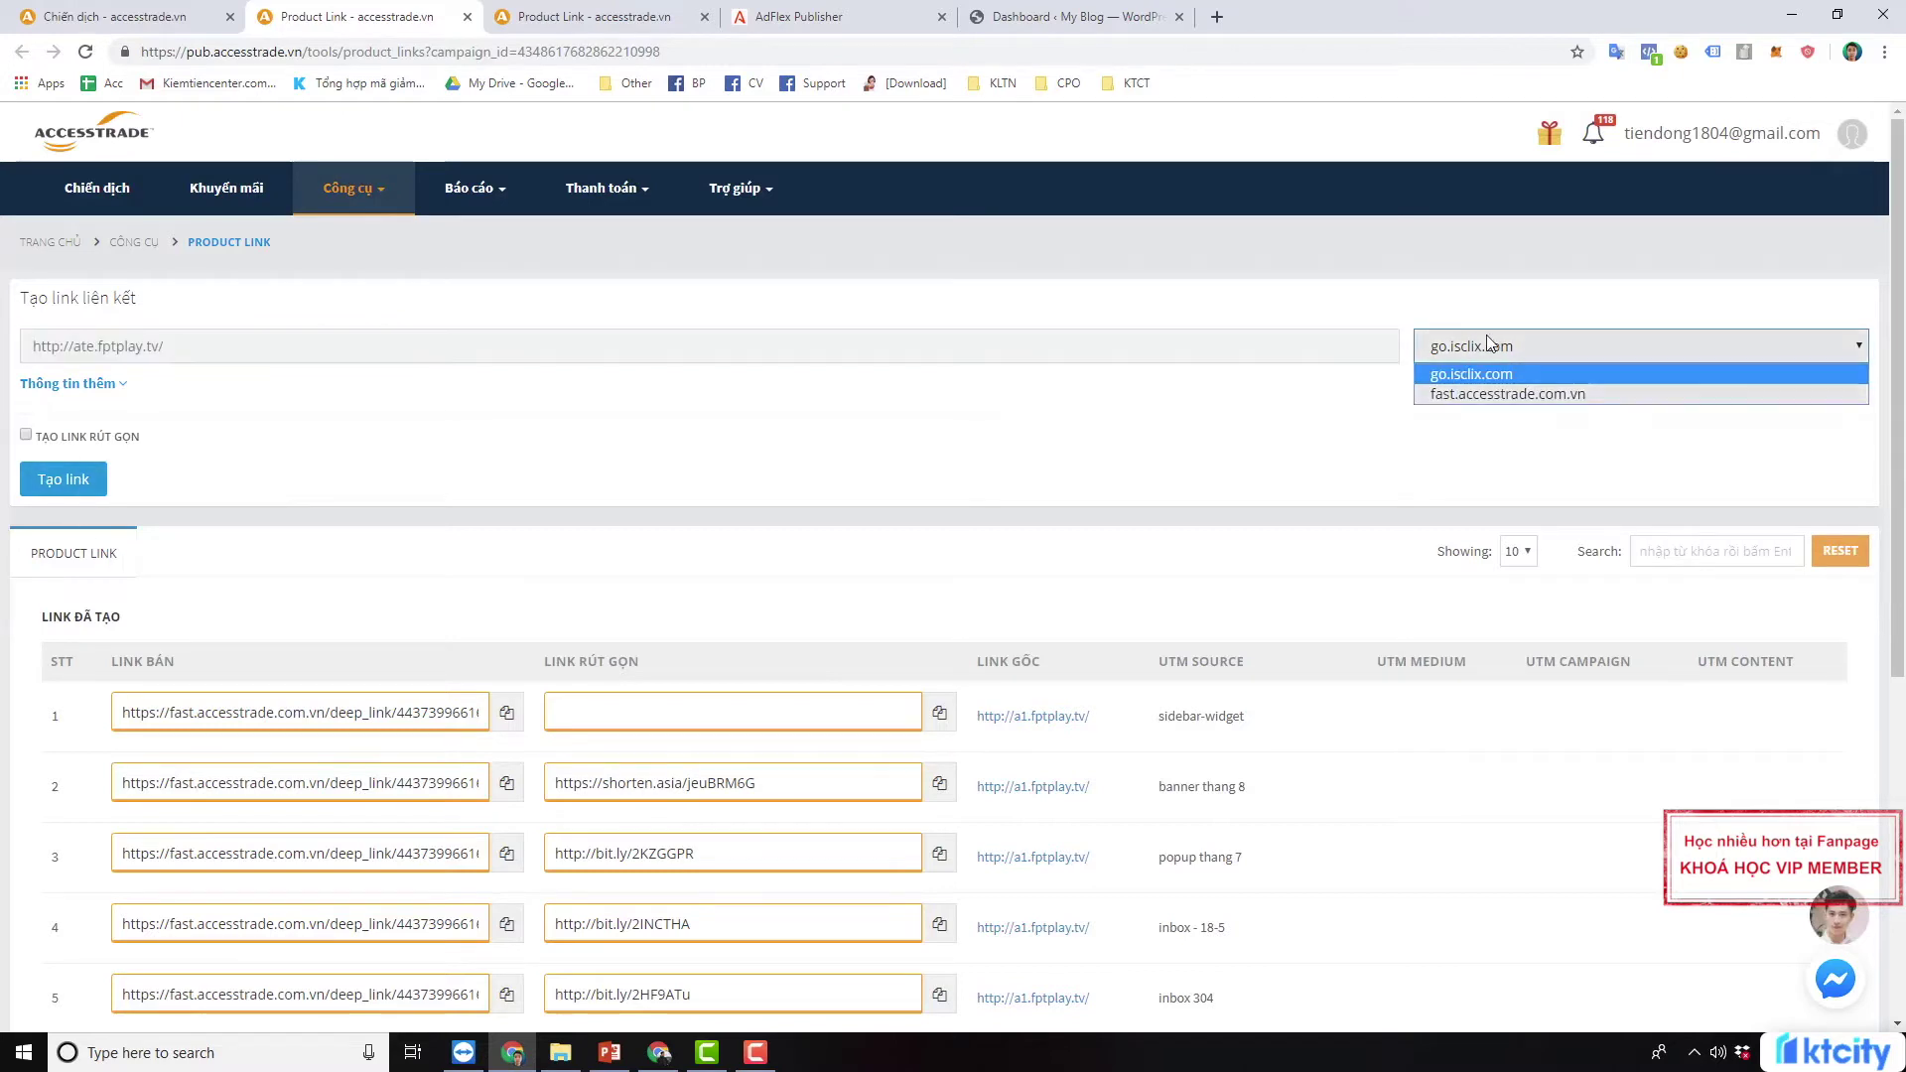
click(1499, 389)
click(1509, 345)
click(1498, 372)
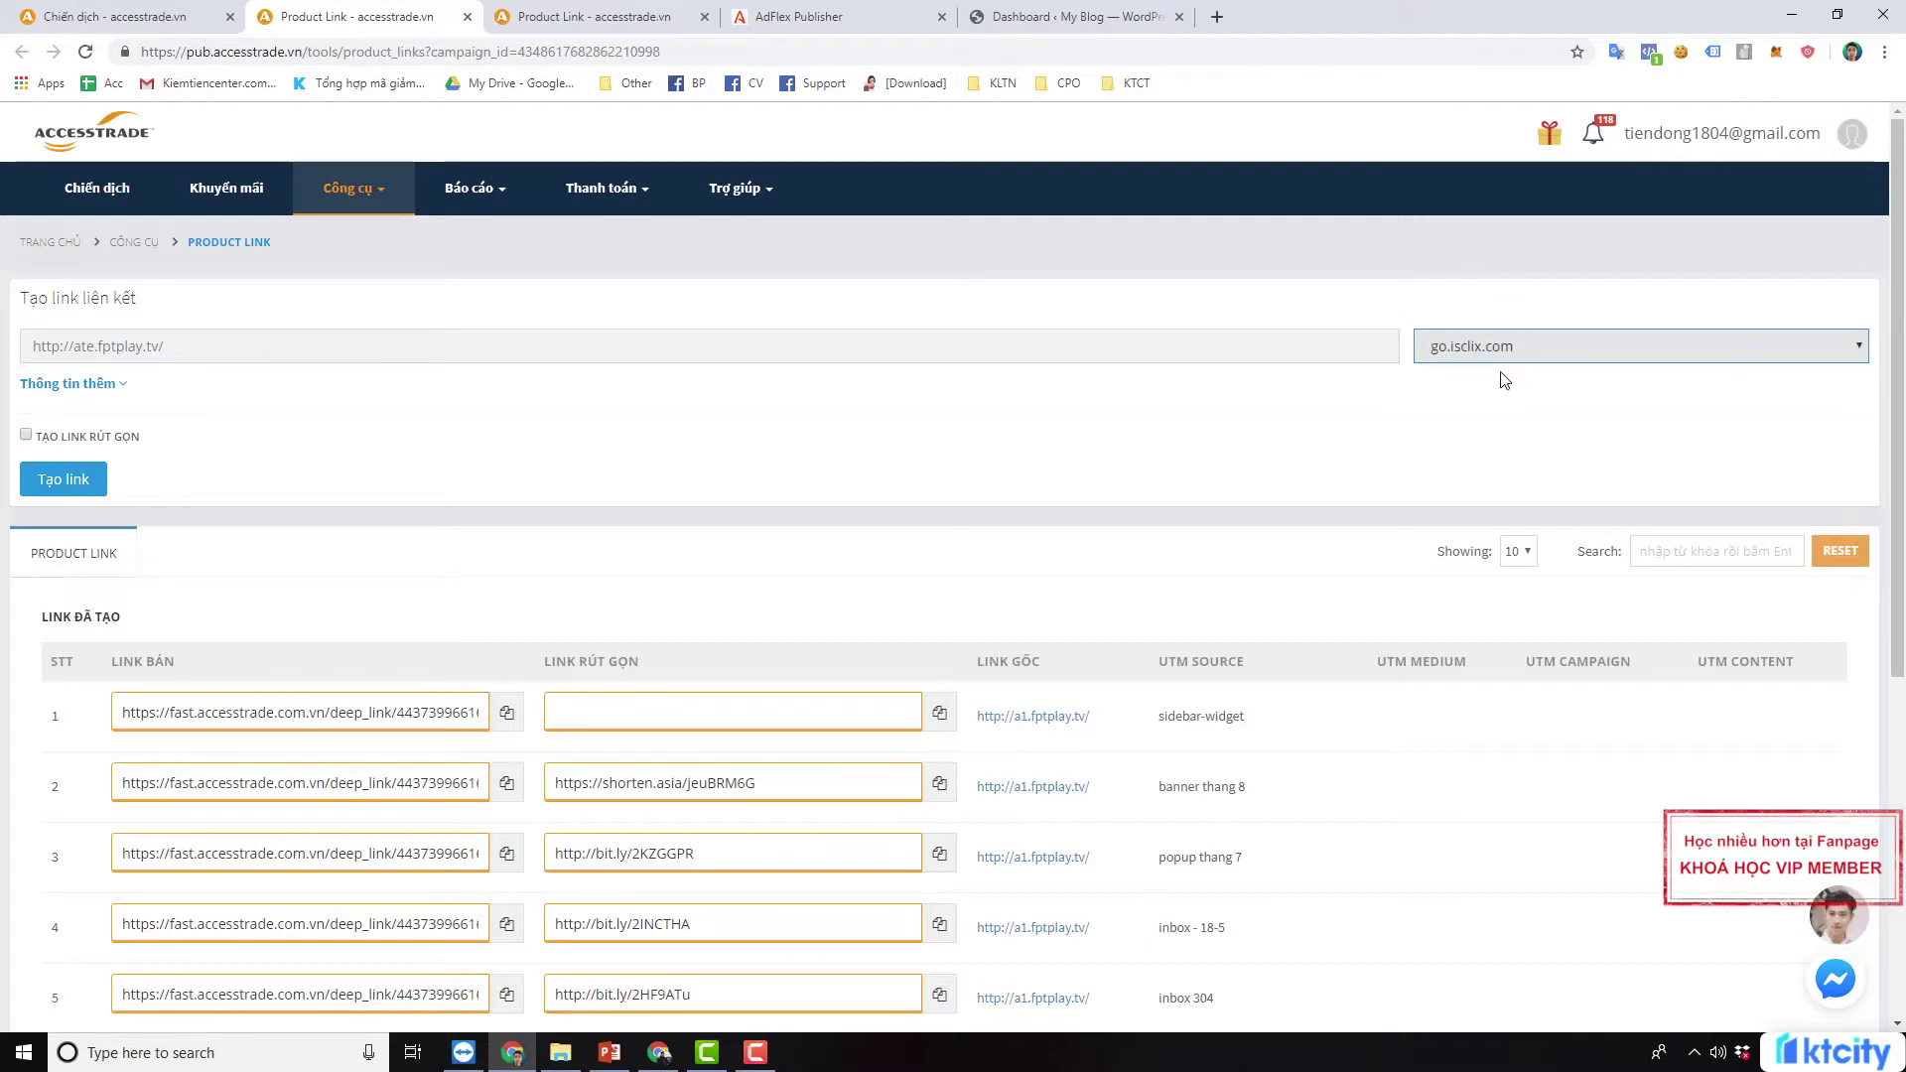
click(63, 494)
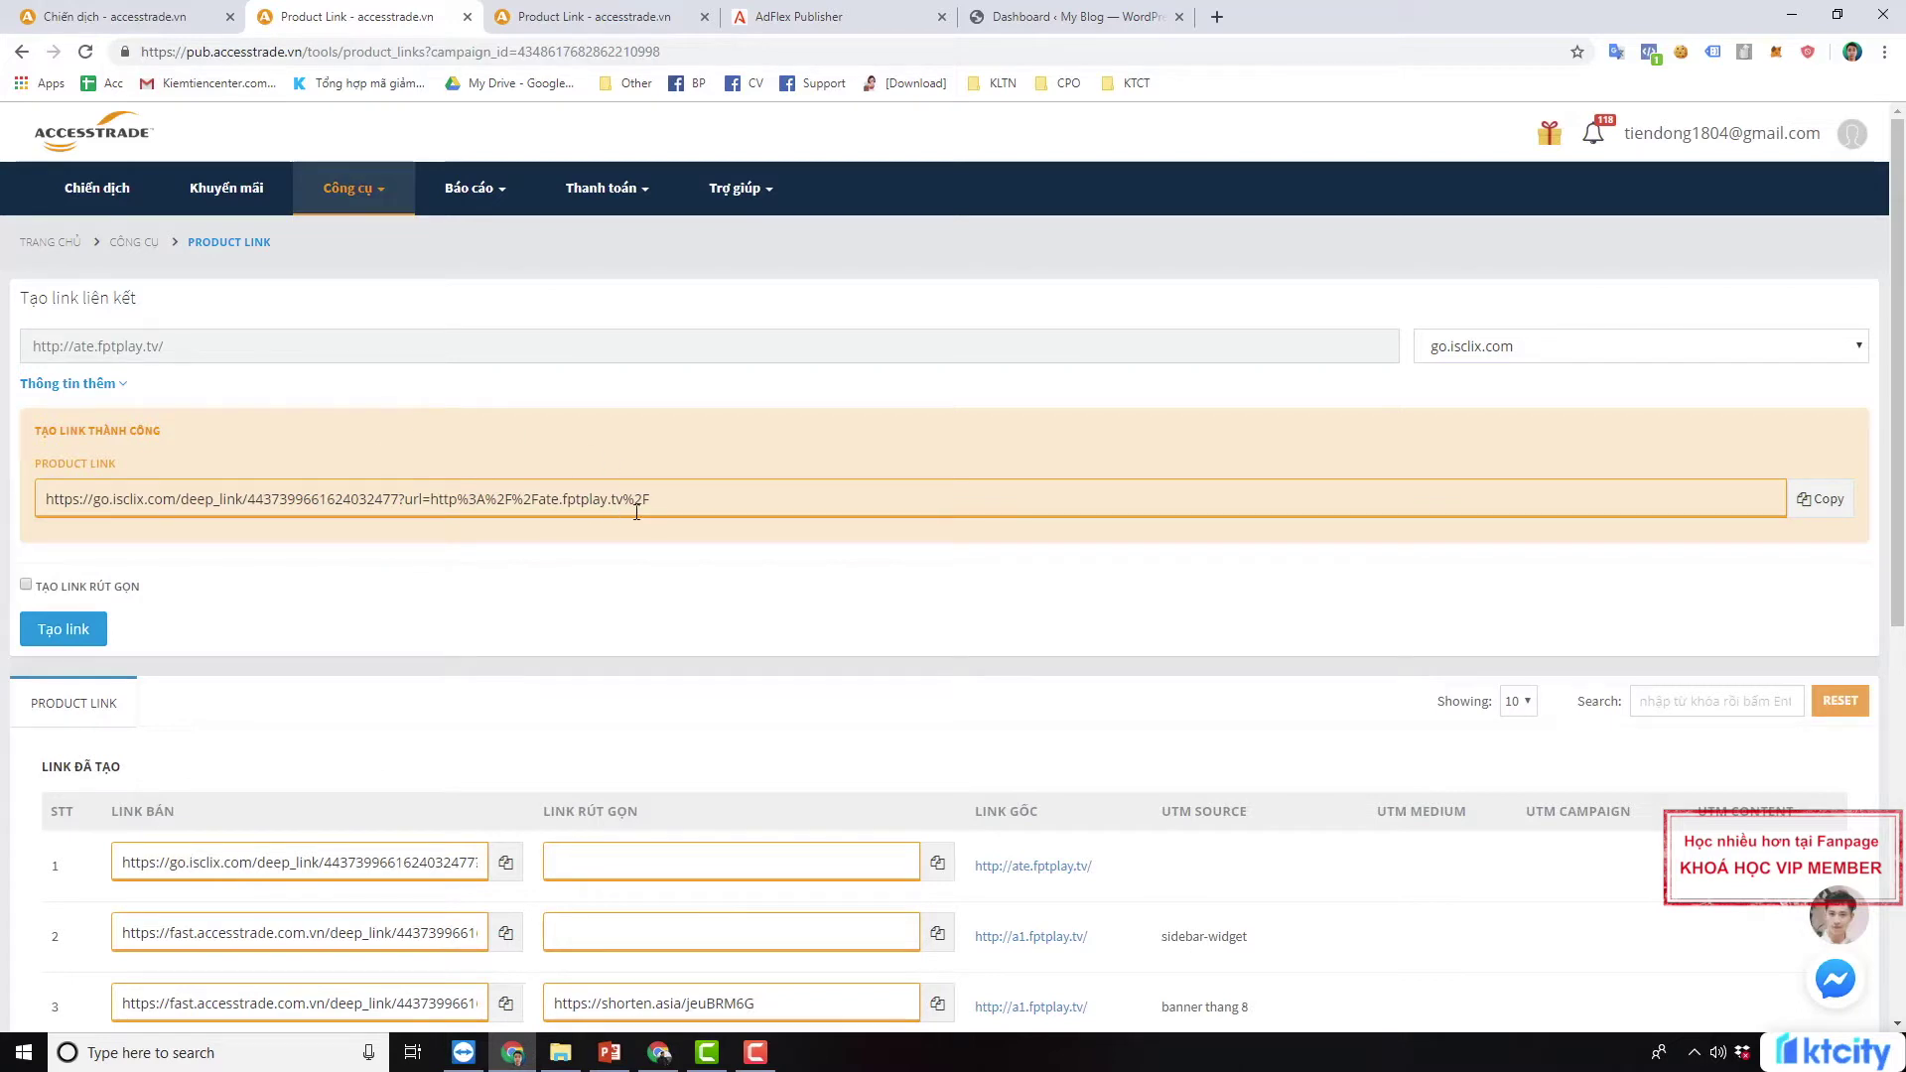
click(1822, 499)
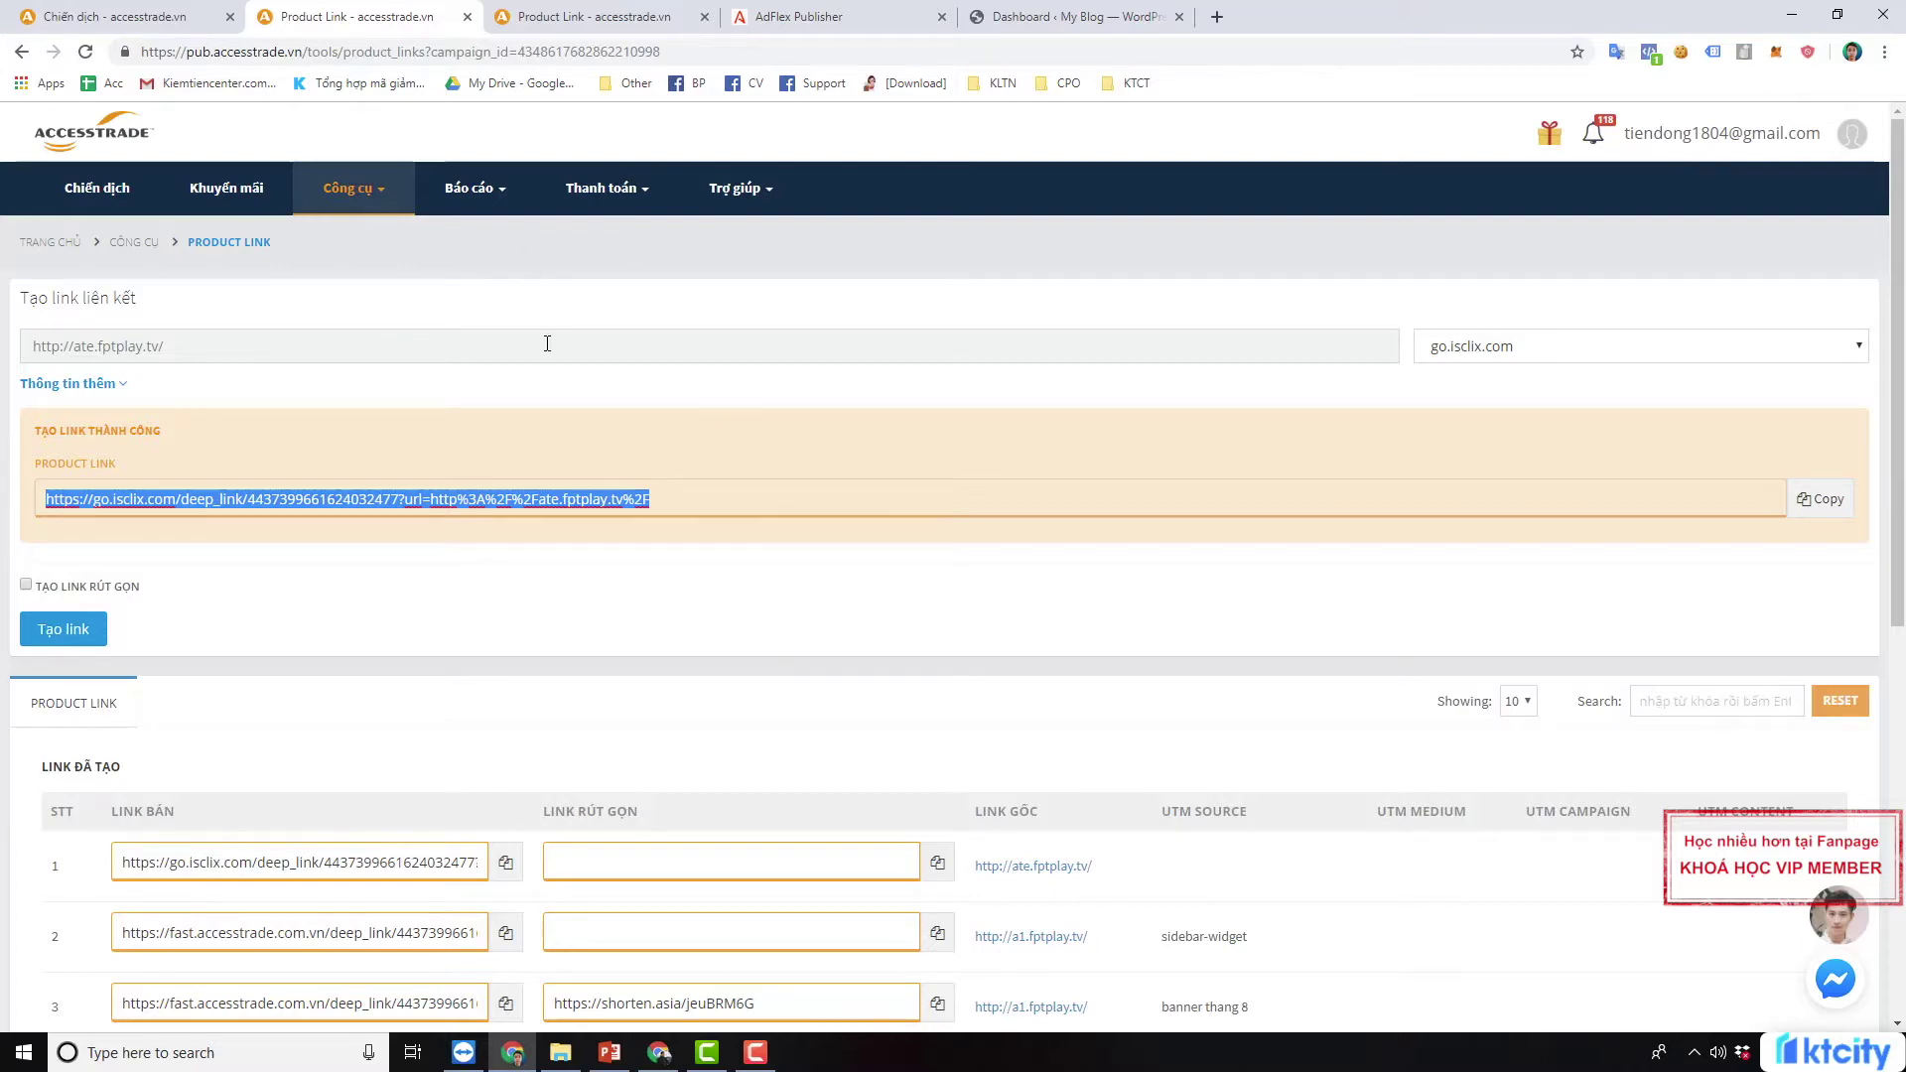
Switch to the WordPress admin of My Blog and add a new page
key(ctrl+5)
mouse_move(125, 354)
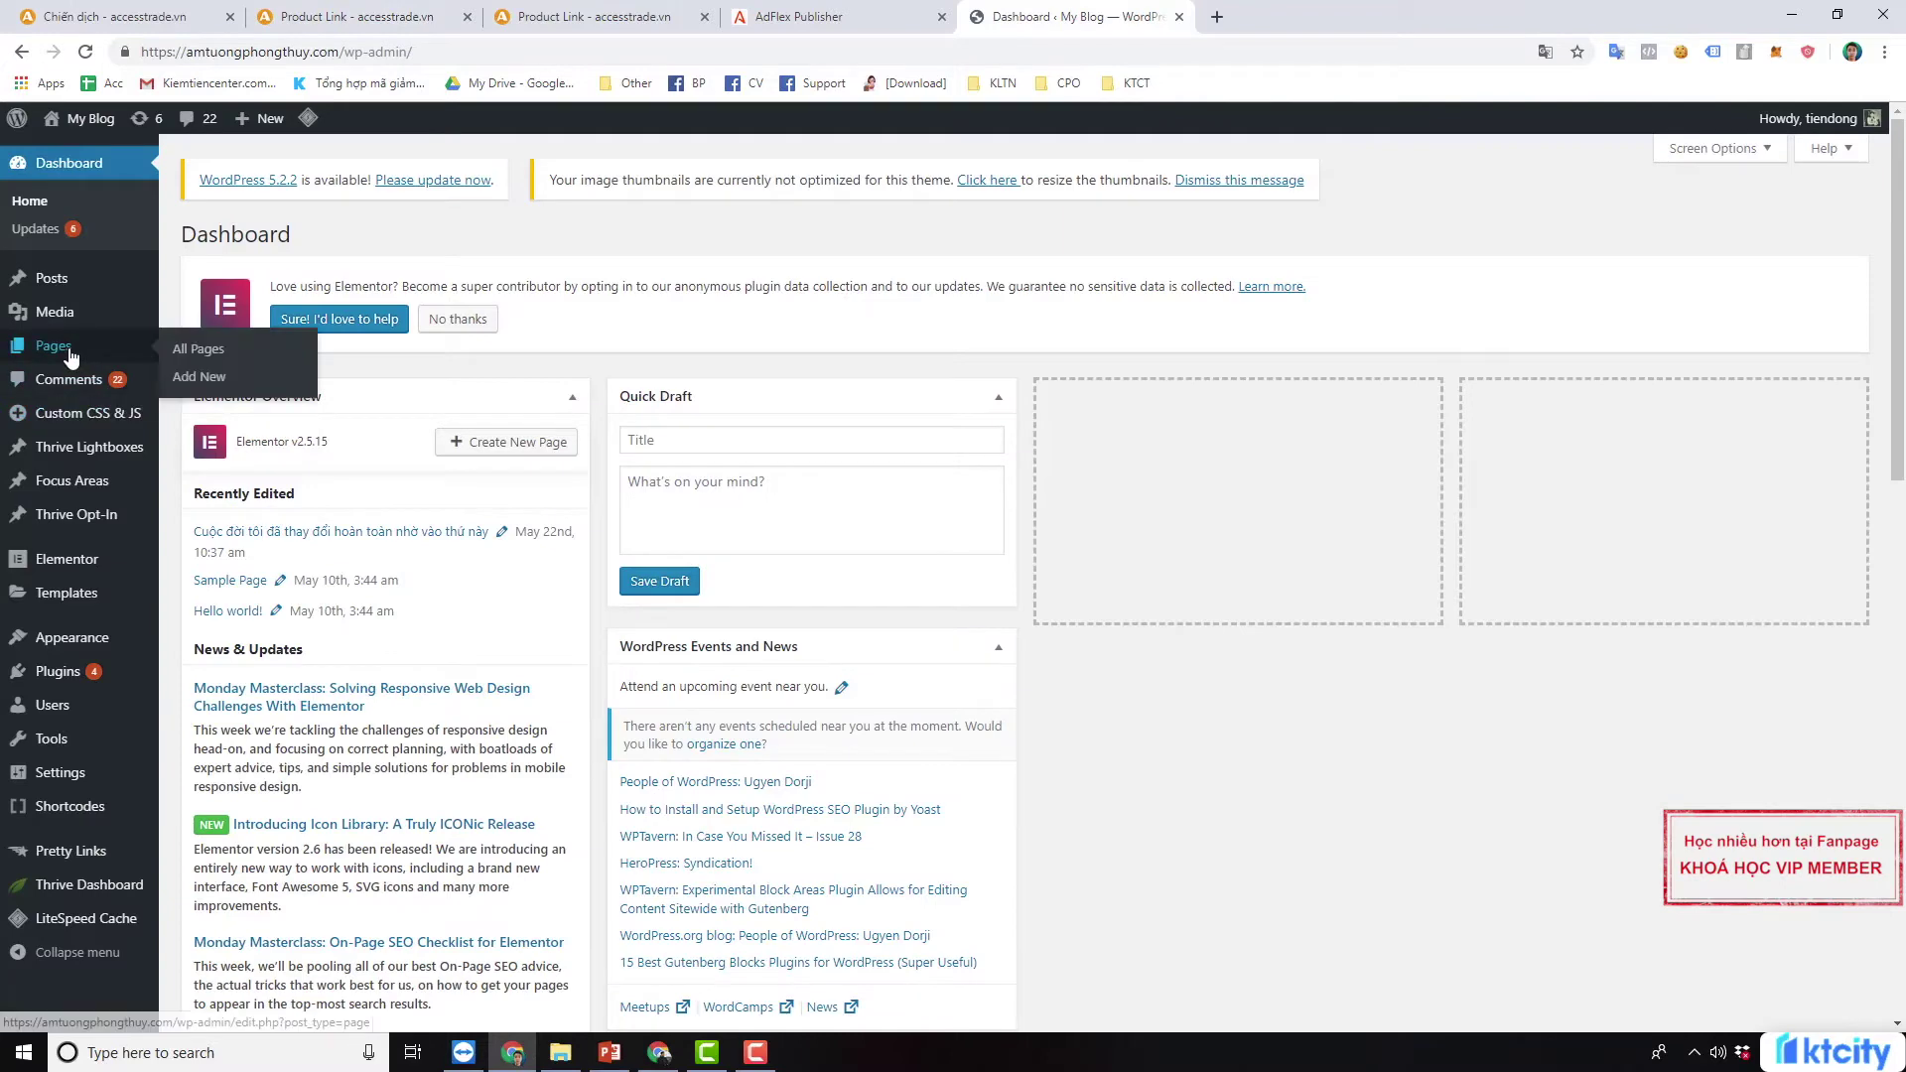
click(224, 353)
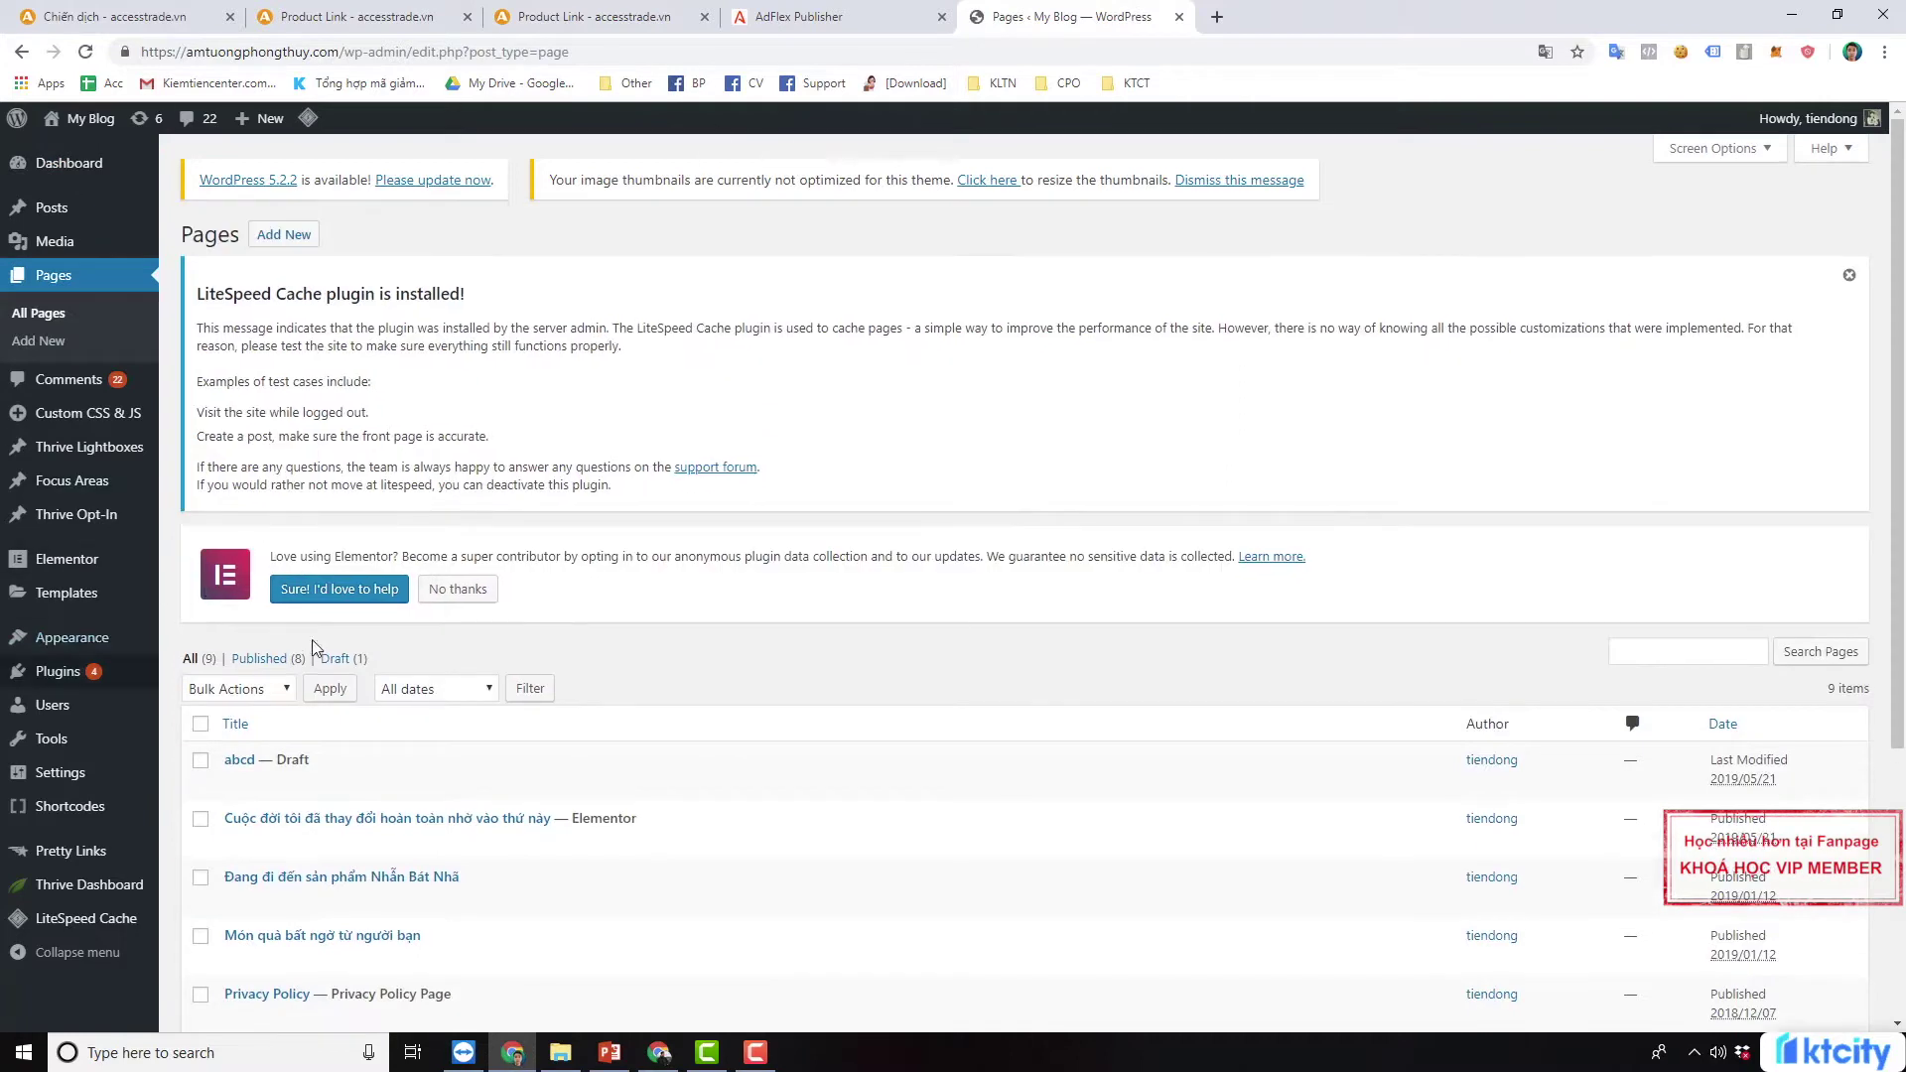
click(297, 241)
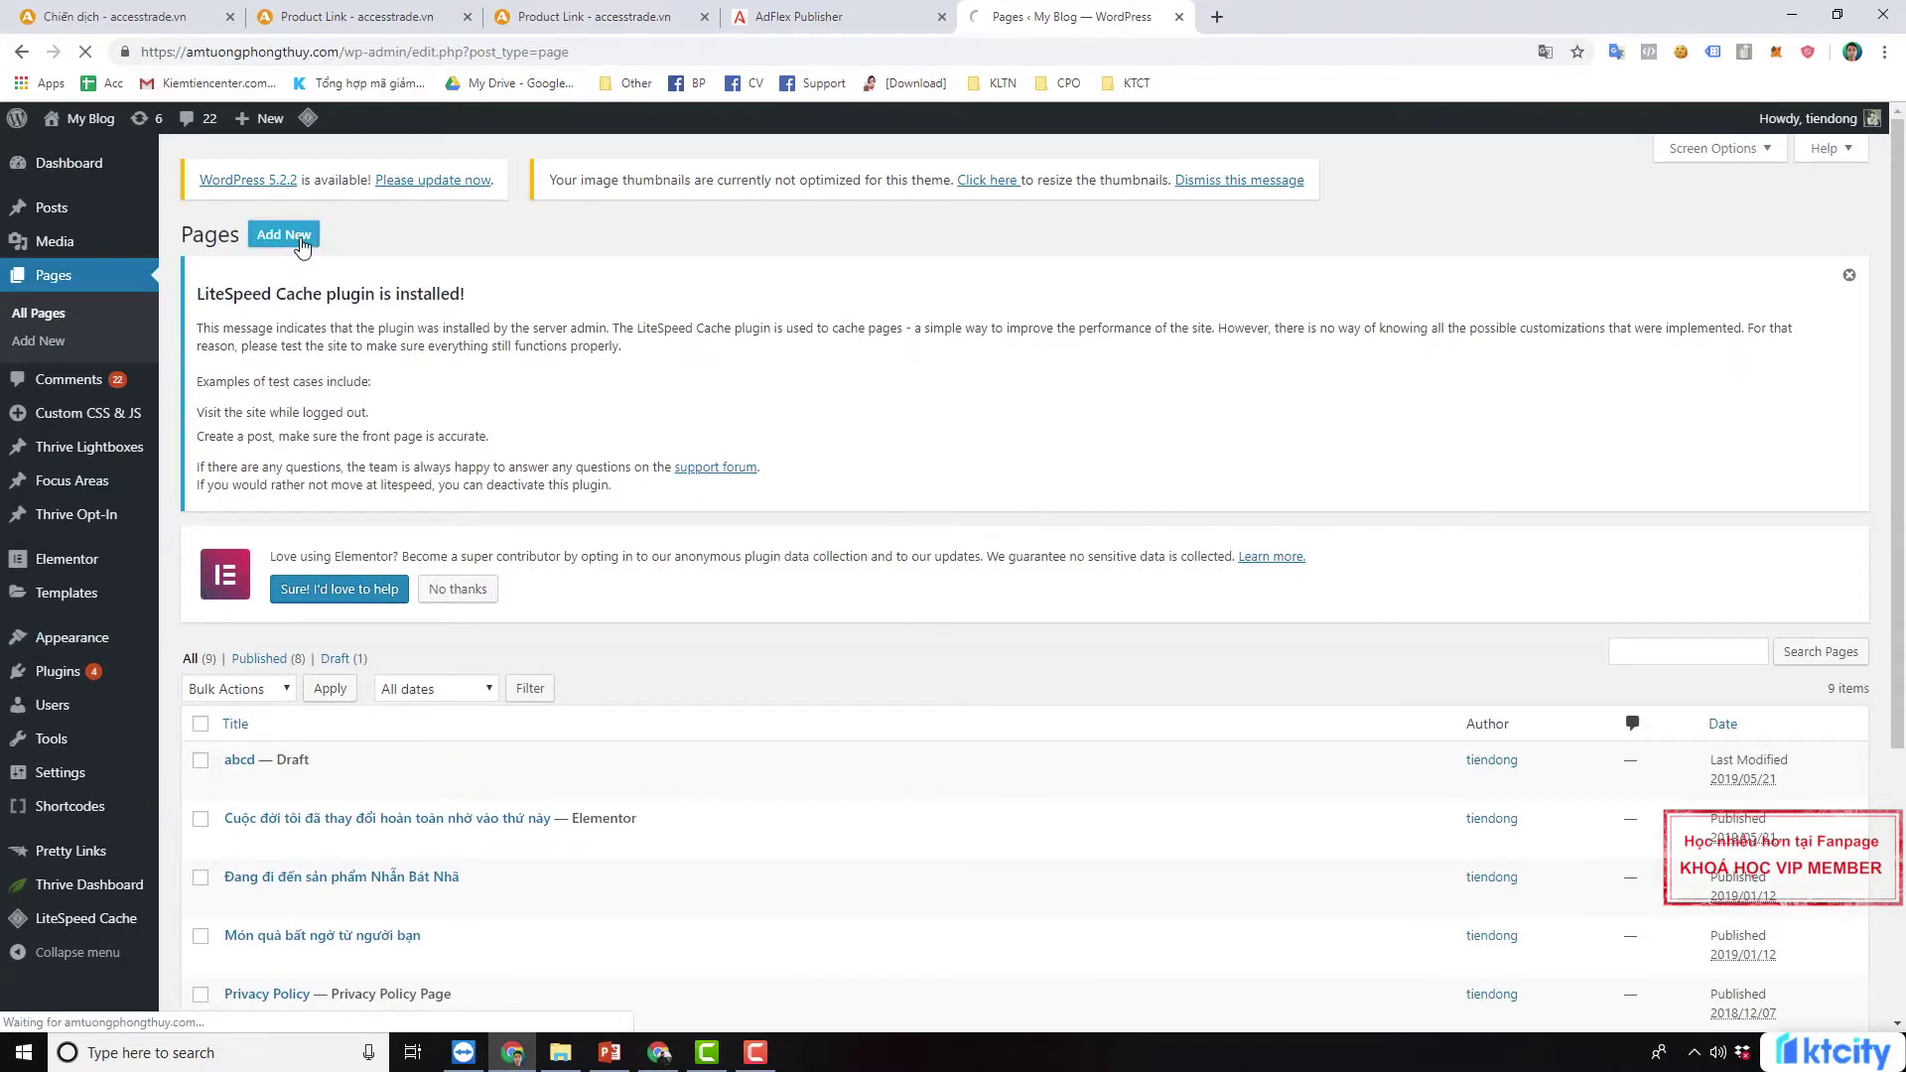
text(Đặt)
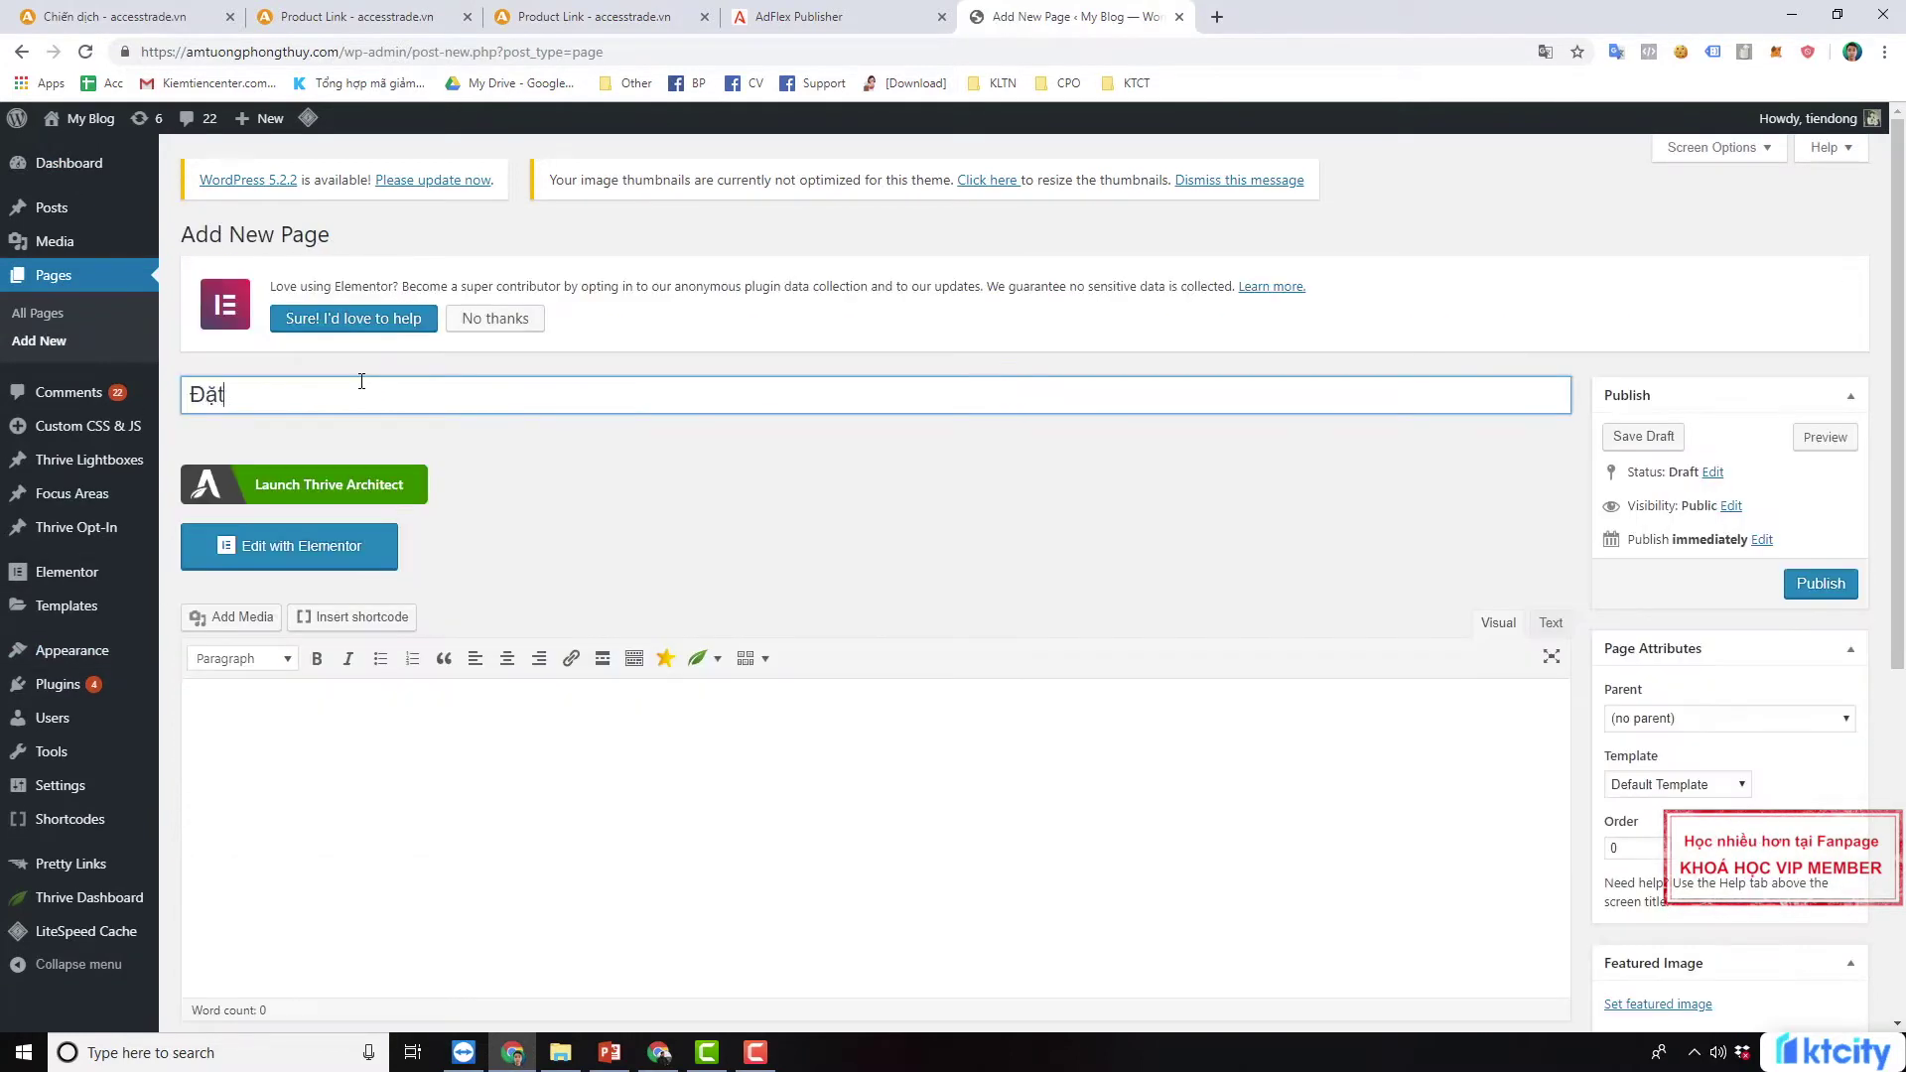
text( mua FP)
key(BackSpace)
key(BackSpace)
key(BackSpace)
key(BackSpace)
key(BackSpace)
key(BackSpace)
key(BackSpace)
key(BackSpace)
key(BackSpace)
key(BackSpace)
Title the new page "Đánh giá FPT Play Box" and save it as a draft
text(Đánh ga)
key(BackSpace)
text(iá FPt P)
key(BackSpace)
key(BackSpace)
key(BackSpace)
text(T Play Box)
click(1642, 437)
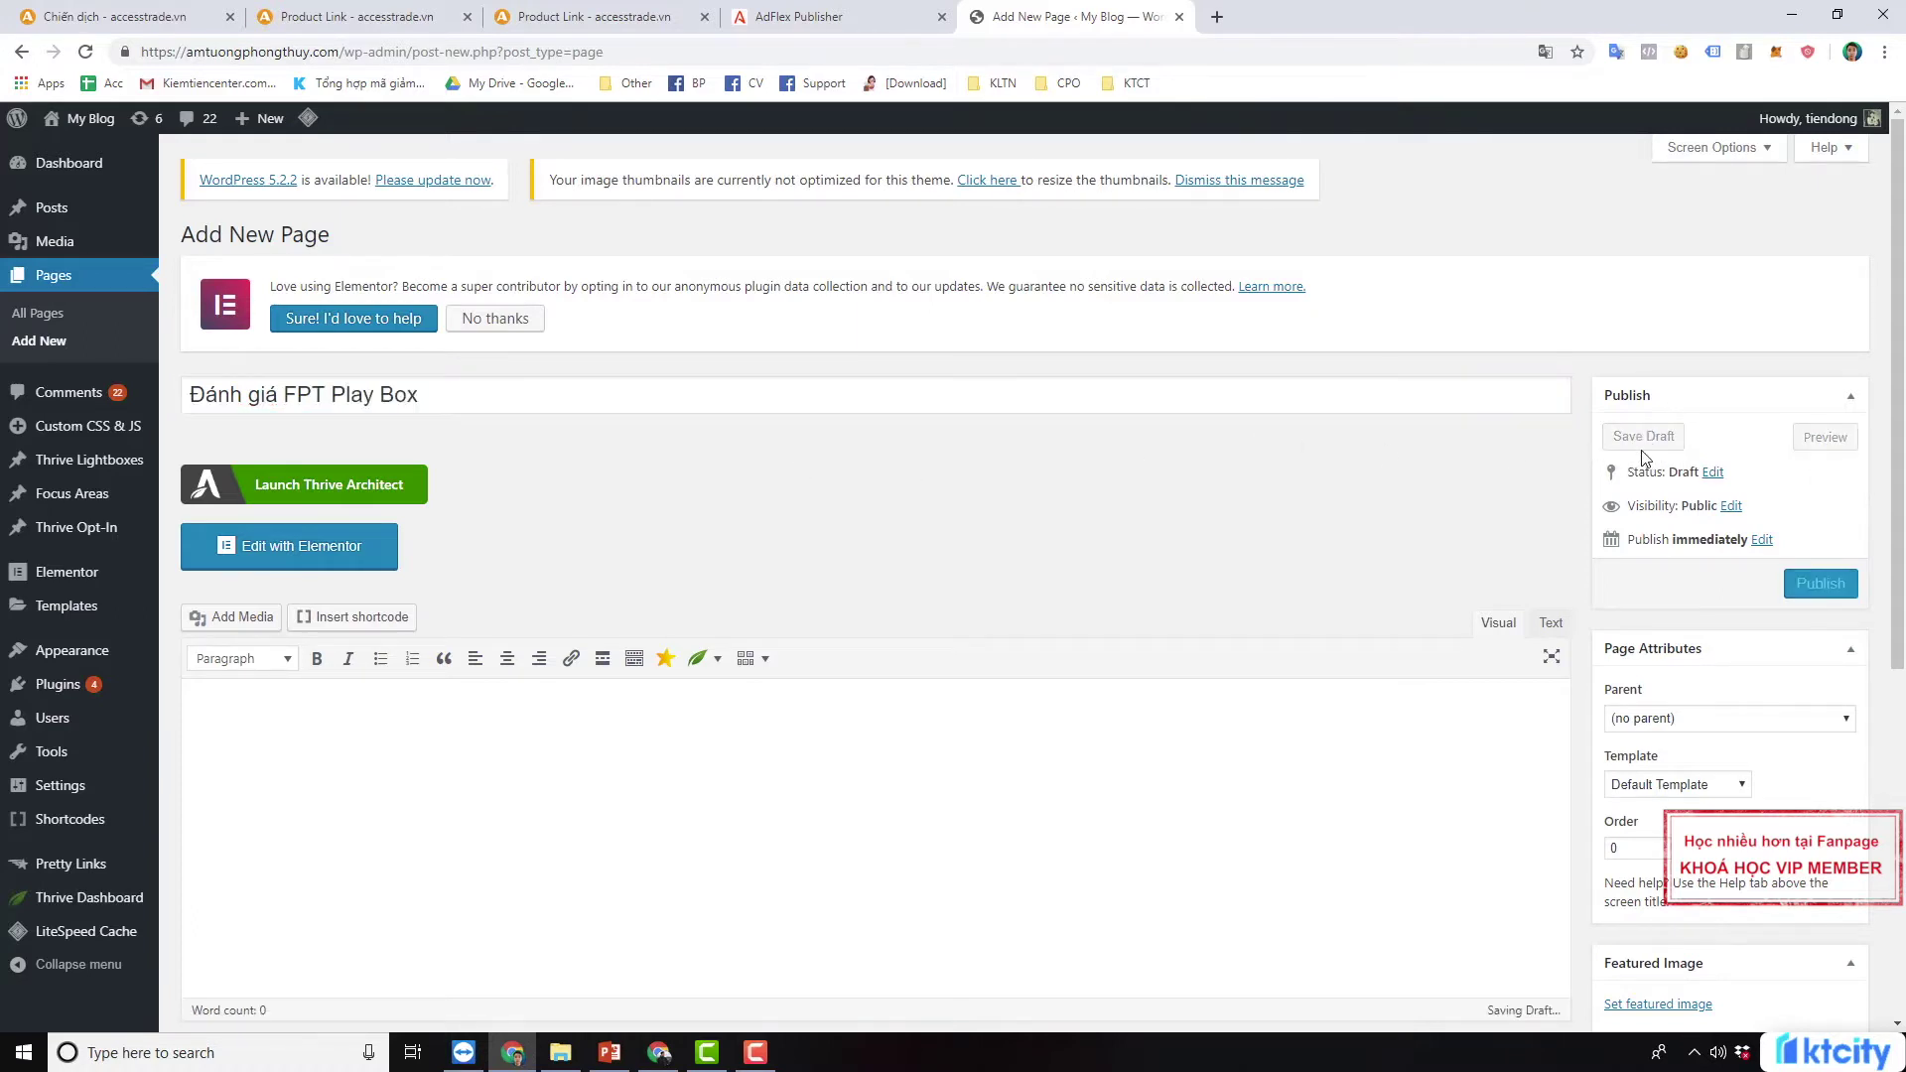
click(1643, 437)
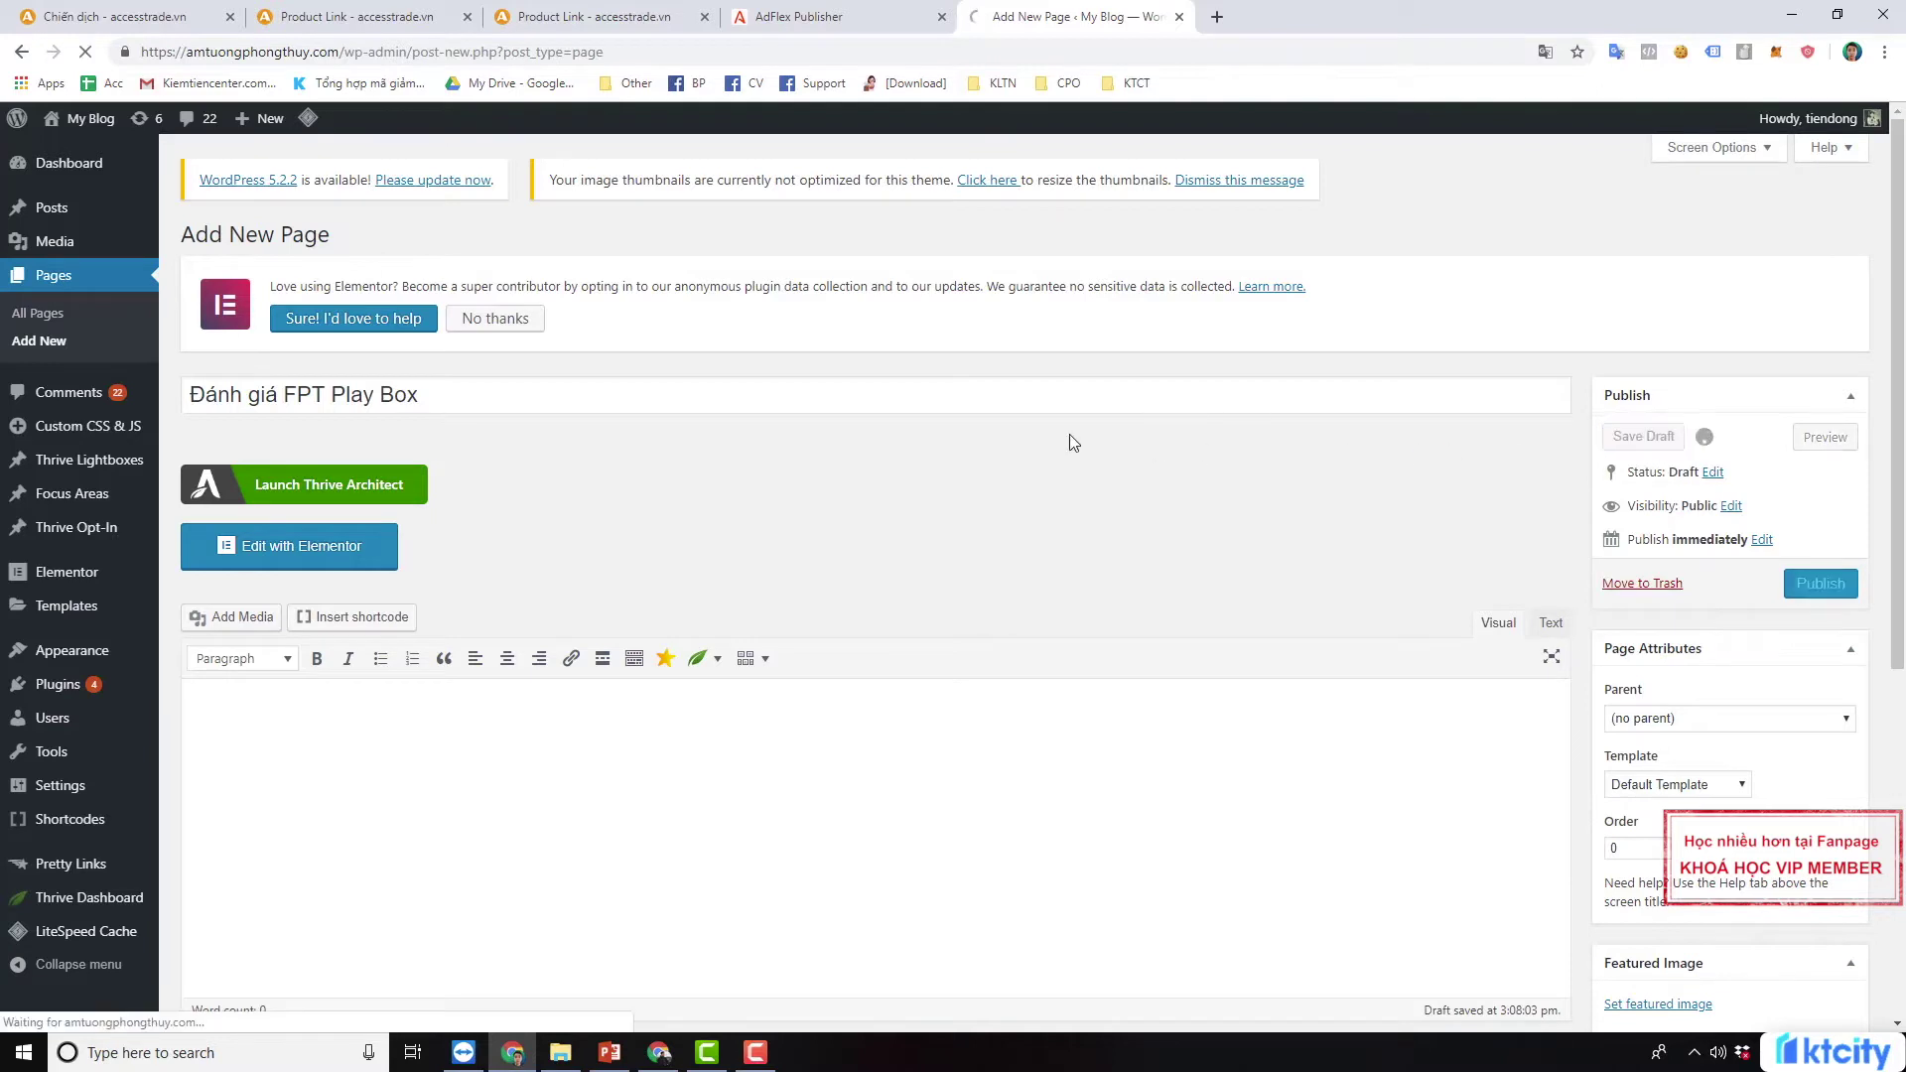
Enter "Đặt mua FPT Play Box" as the body text of the page
scroll(521, 841, down, 2)
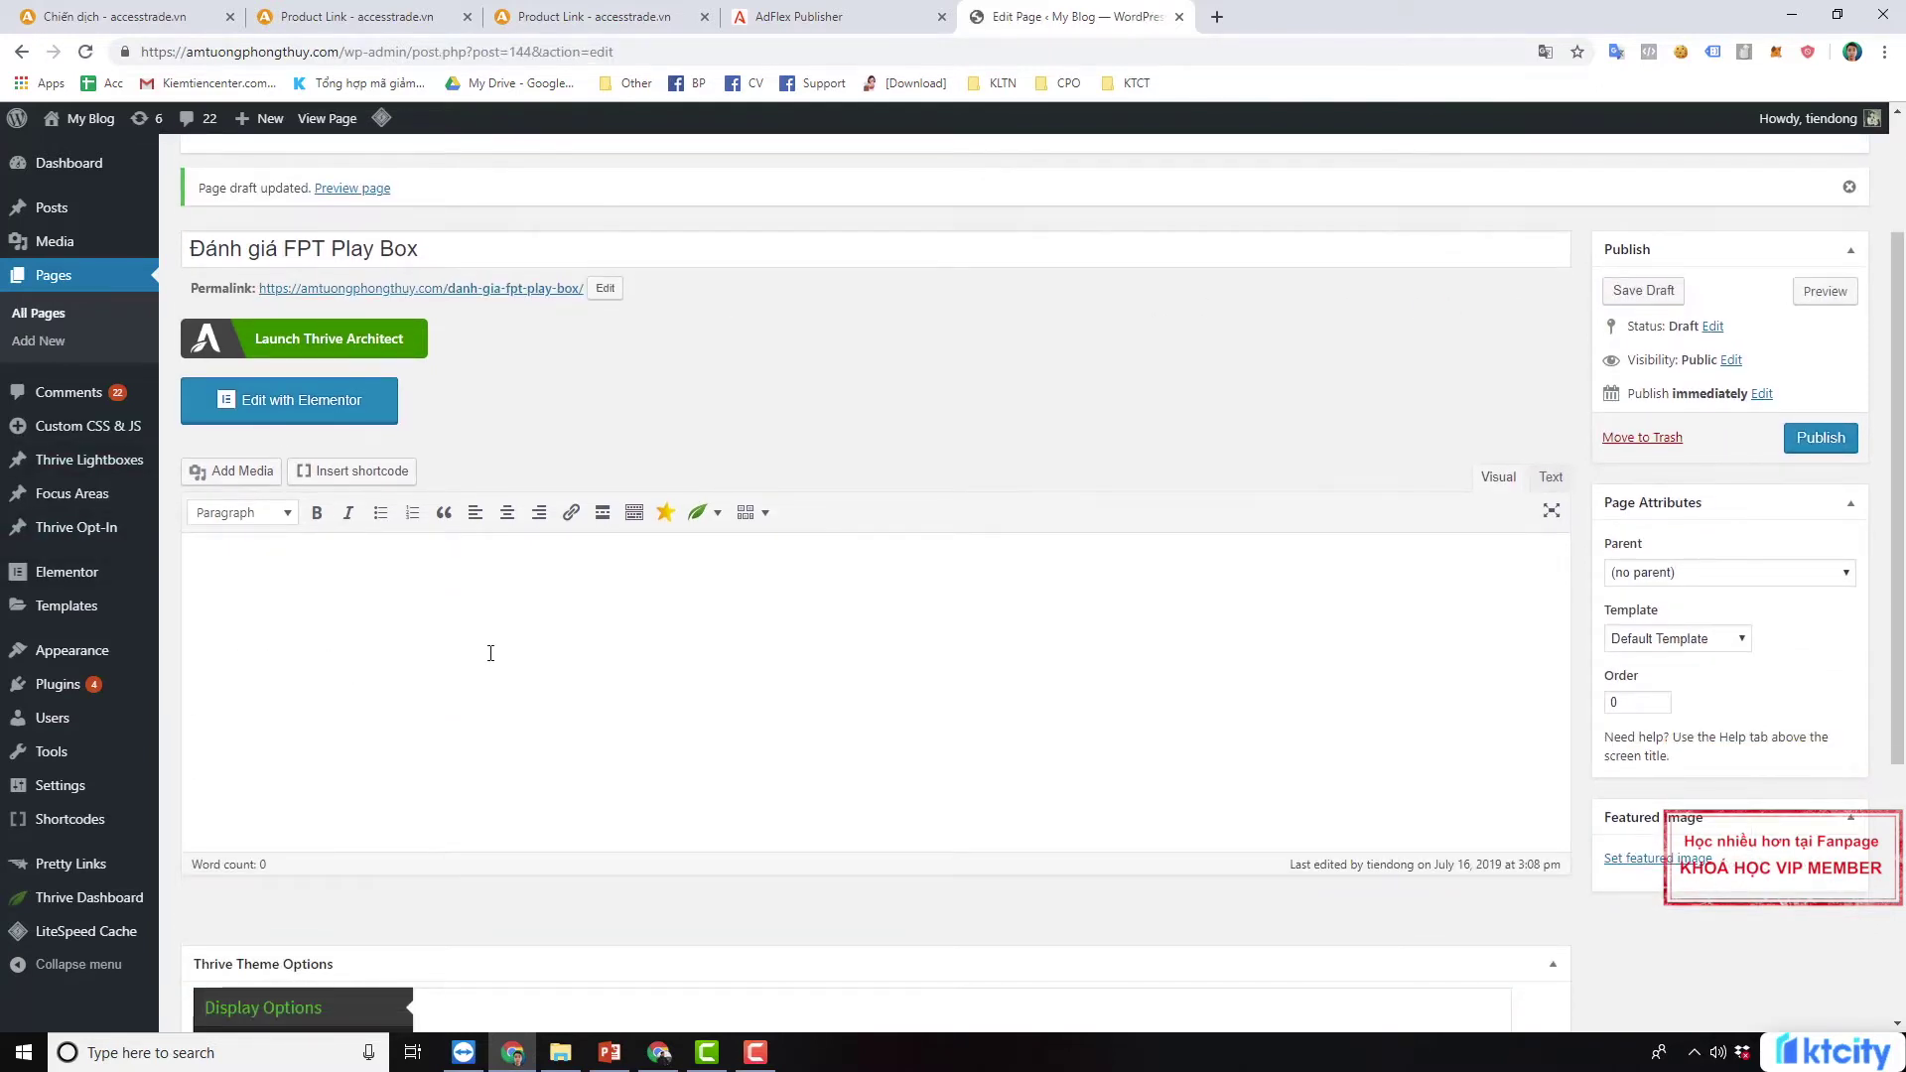
scroll(561, 819, up, 2)
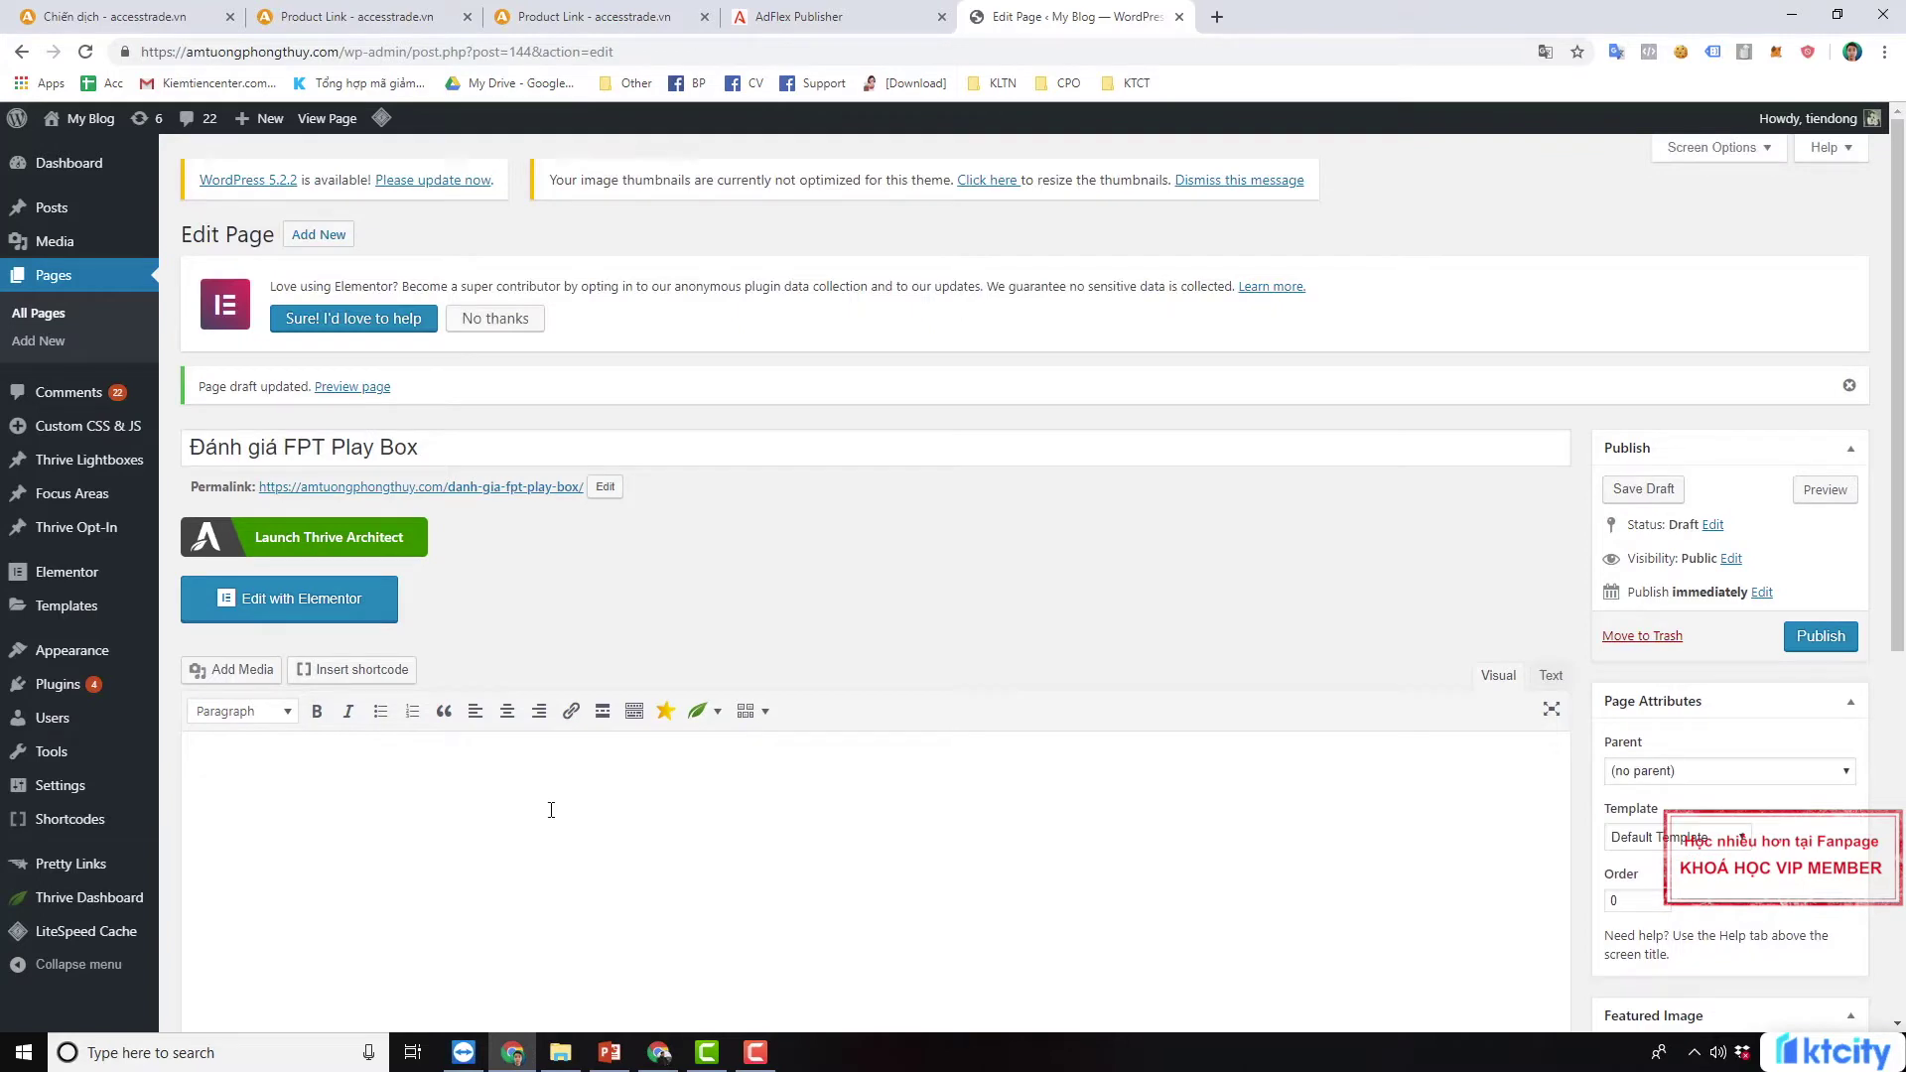
text(Đan)
key(BackSpace)
key(BackSpace)
key(BackSpace)
text(Đaặt mua FPt P)
key(BackSpace)
key(BackSpace)
key(BackSpace)
text(T Play)
scroll(290, 761, down, 5)
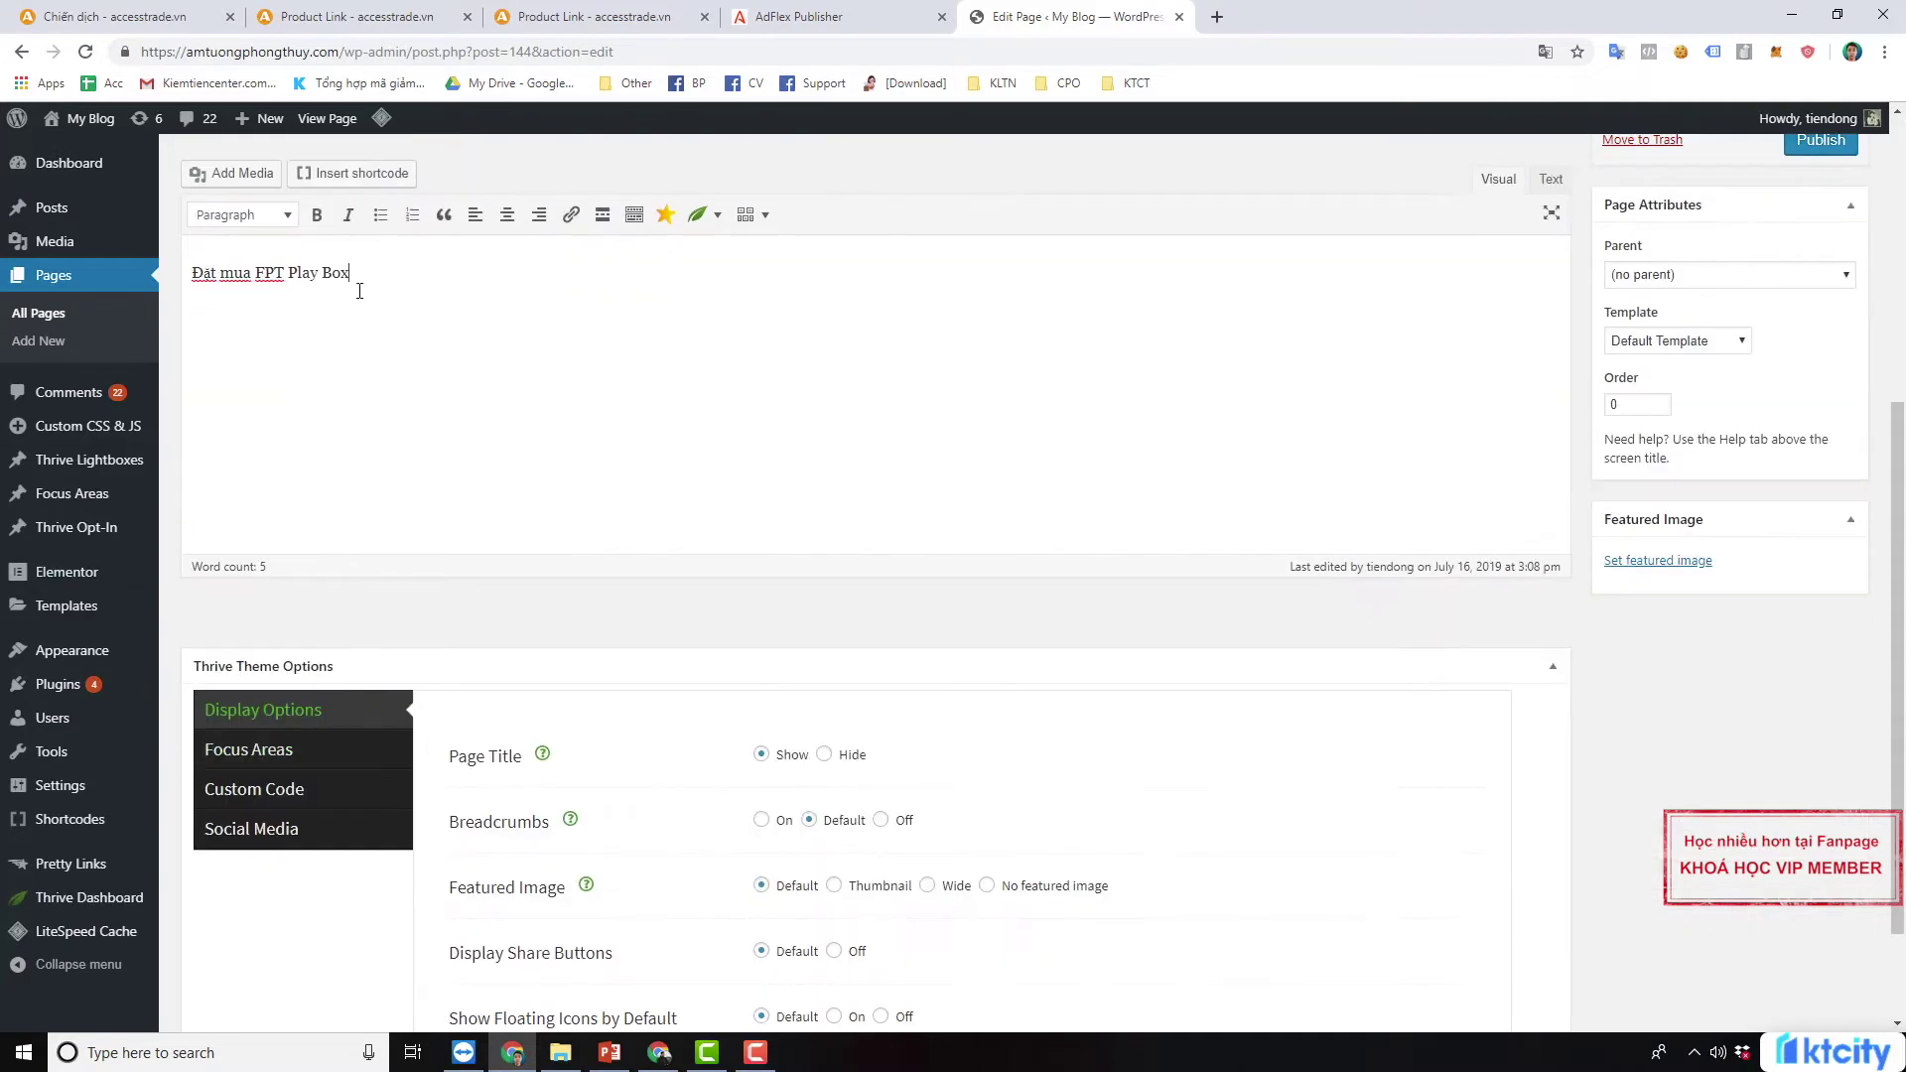
Link the text "Đặt mua FPT Play Box" to the copied affiliate URL and set the link to open in a new tab
drag(360, 271, 168, 264)
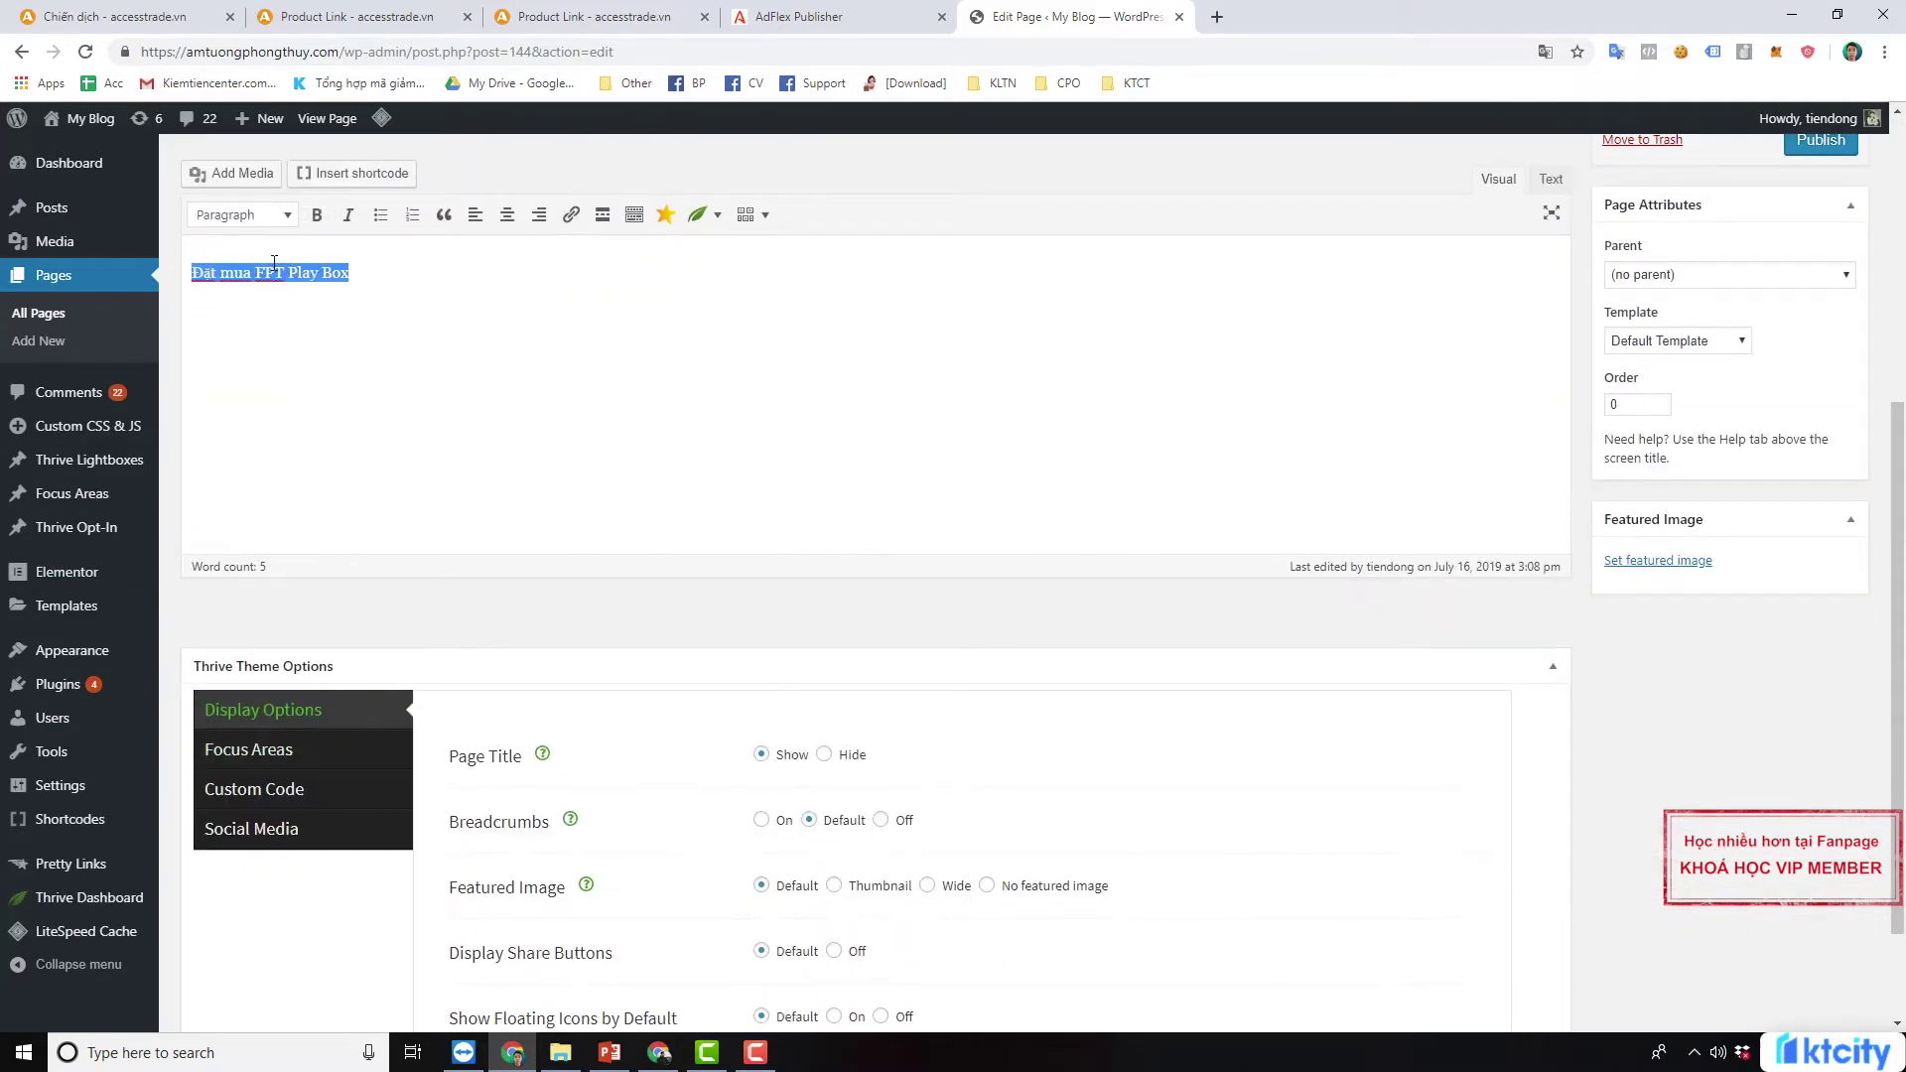
click(570, 214)
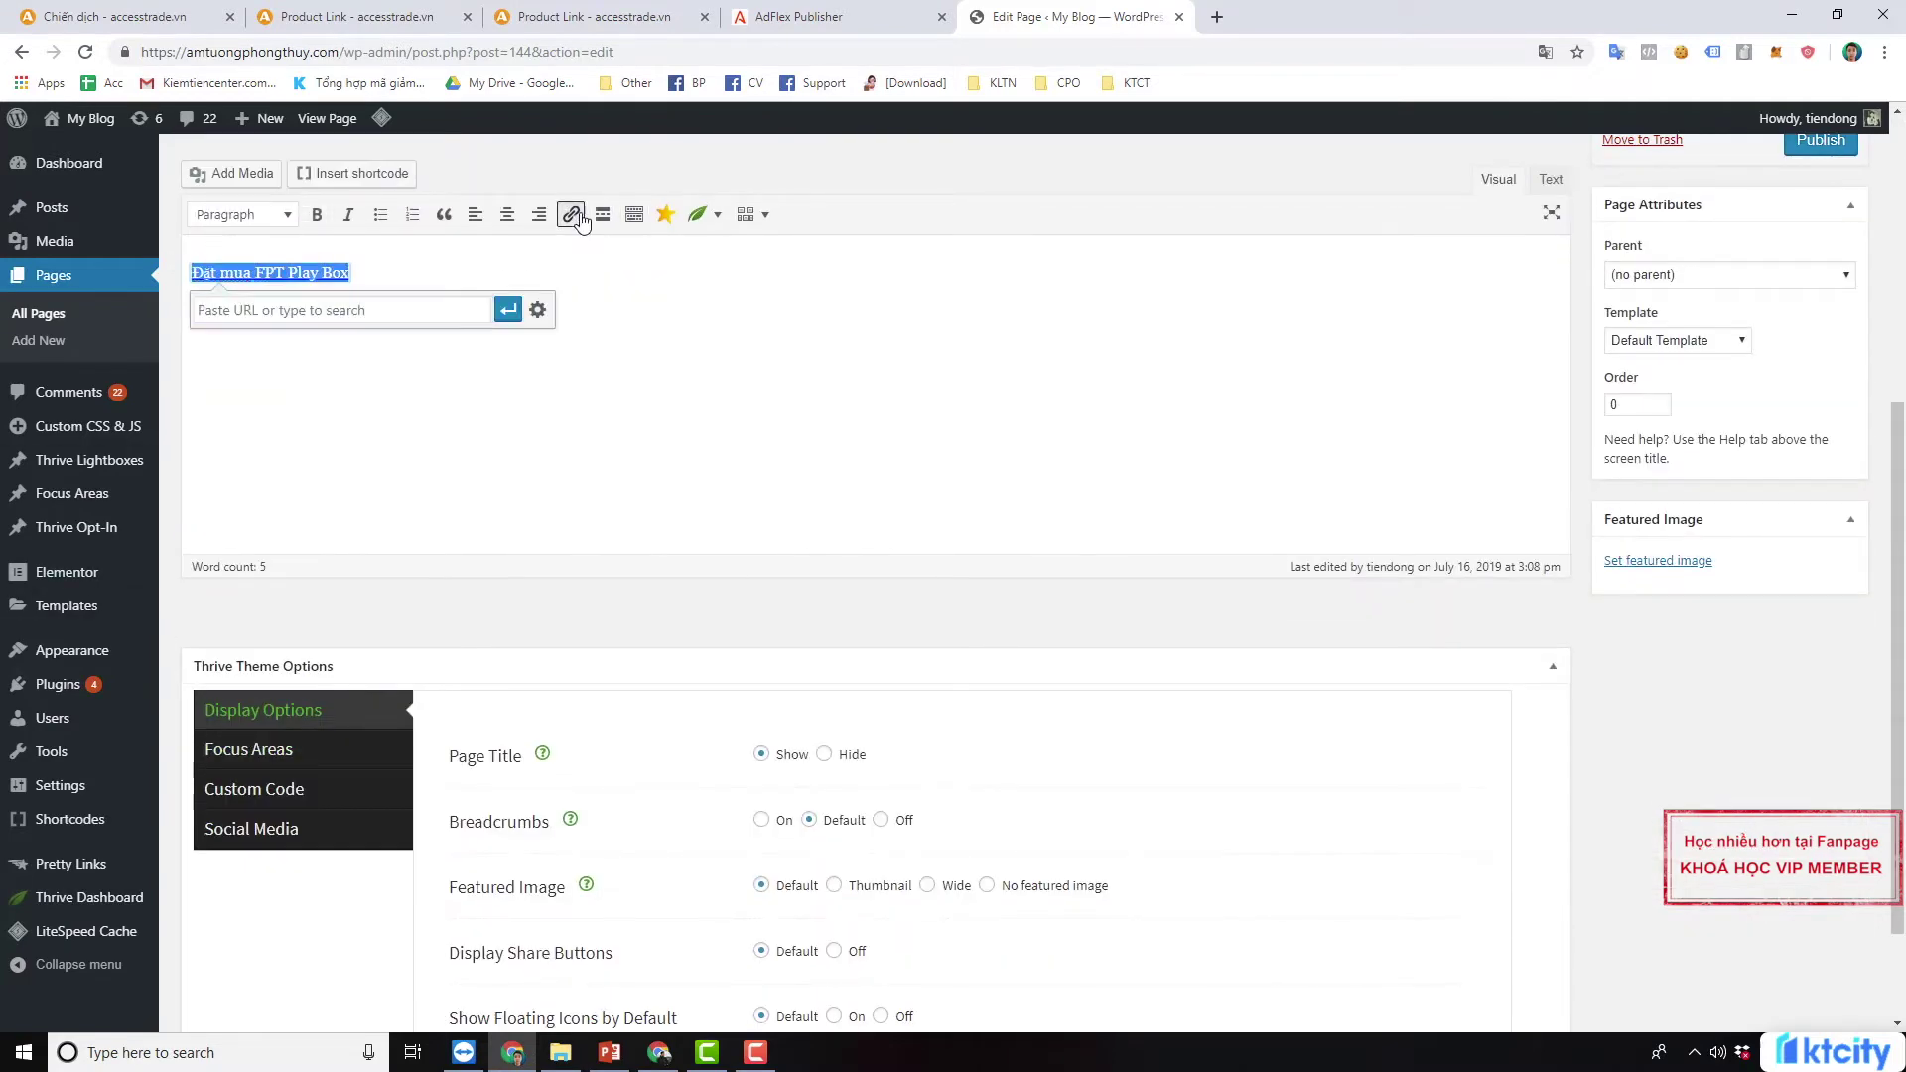
right_click(369, 308)
click(427, 483)
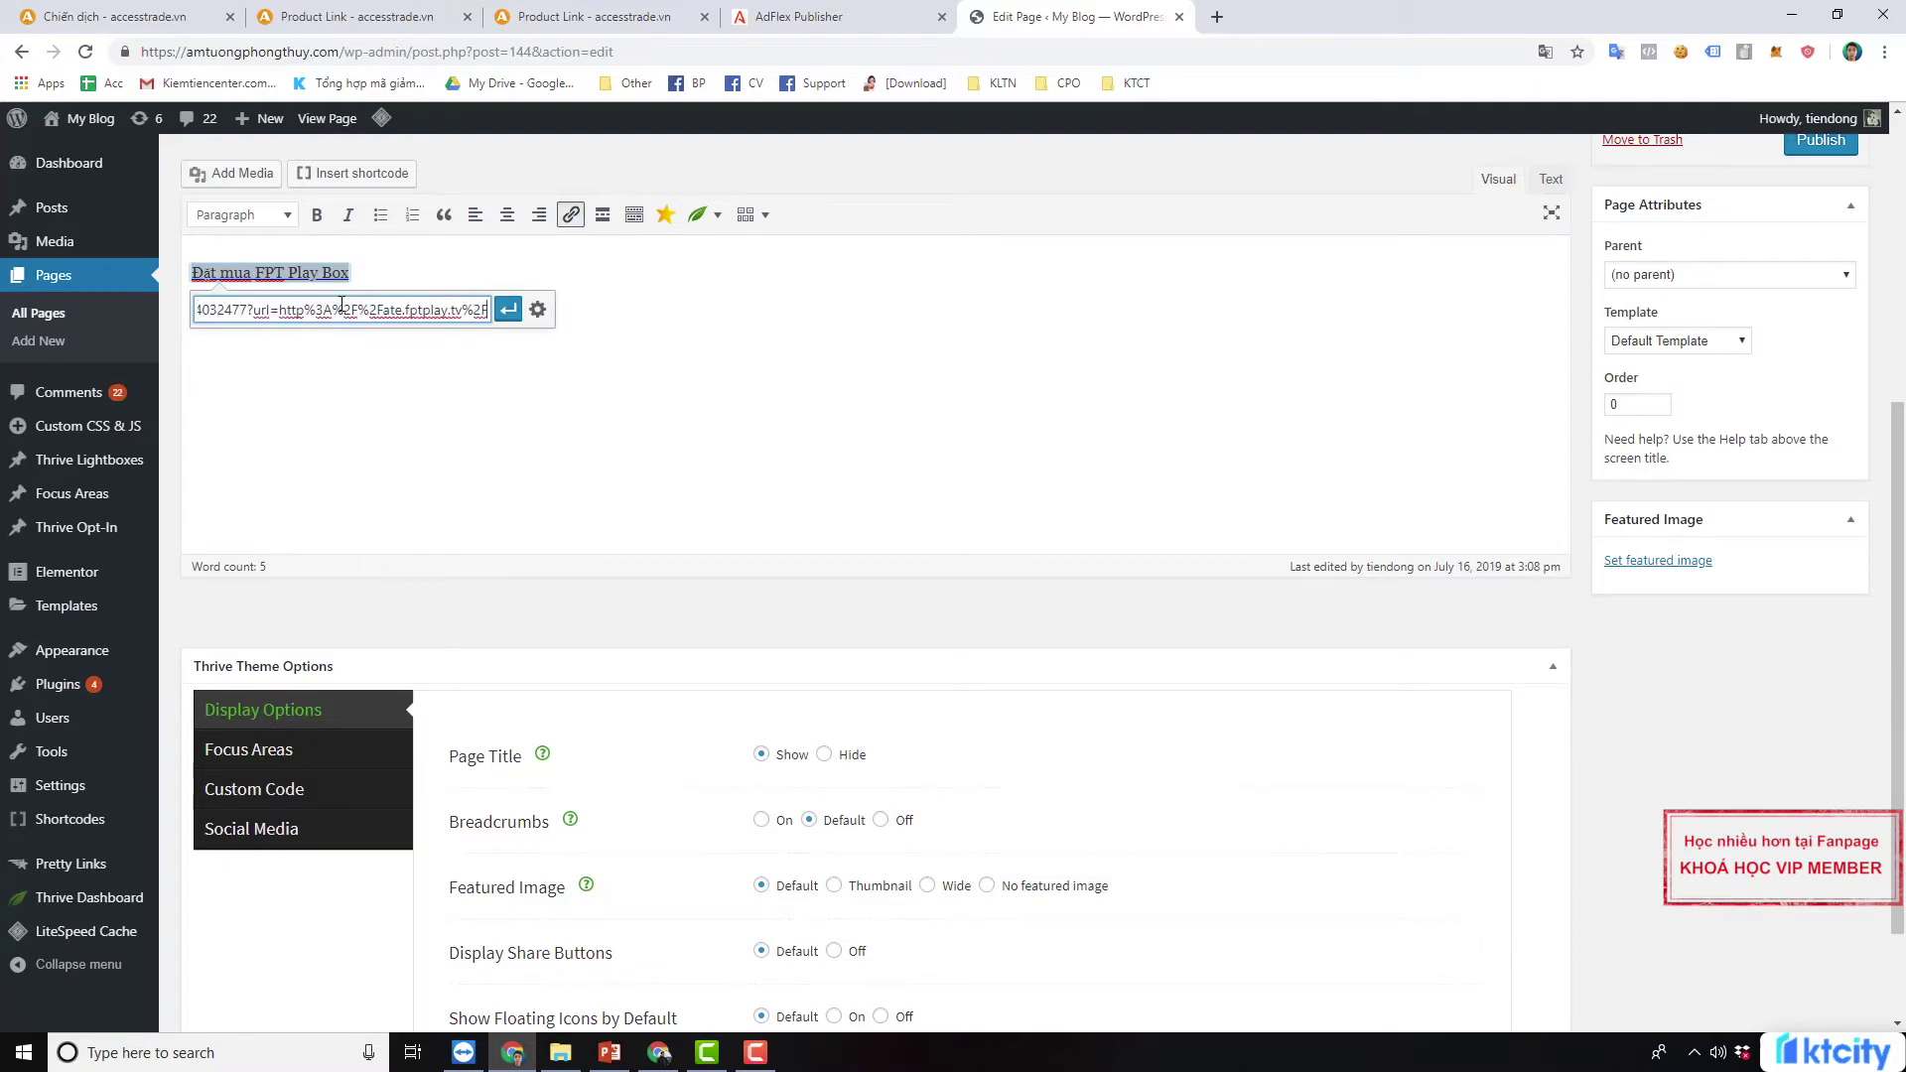
click(537, 310)
click(816, 458)
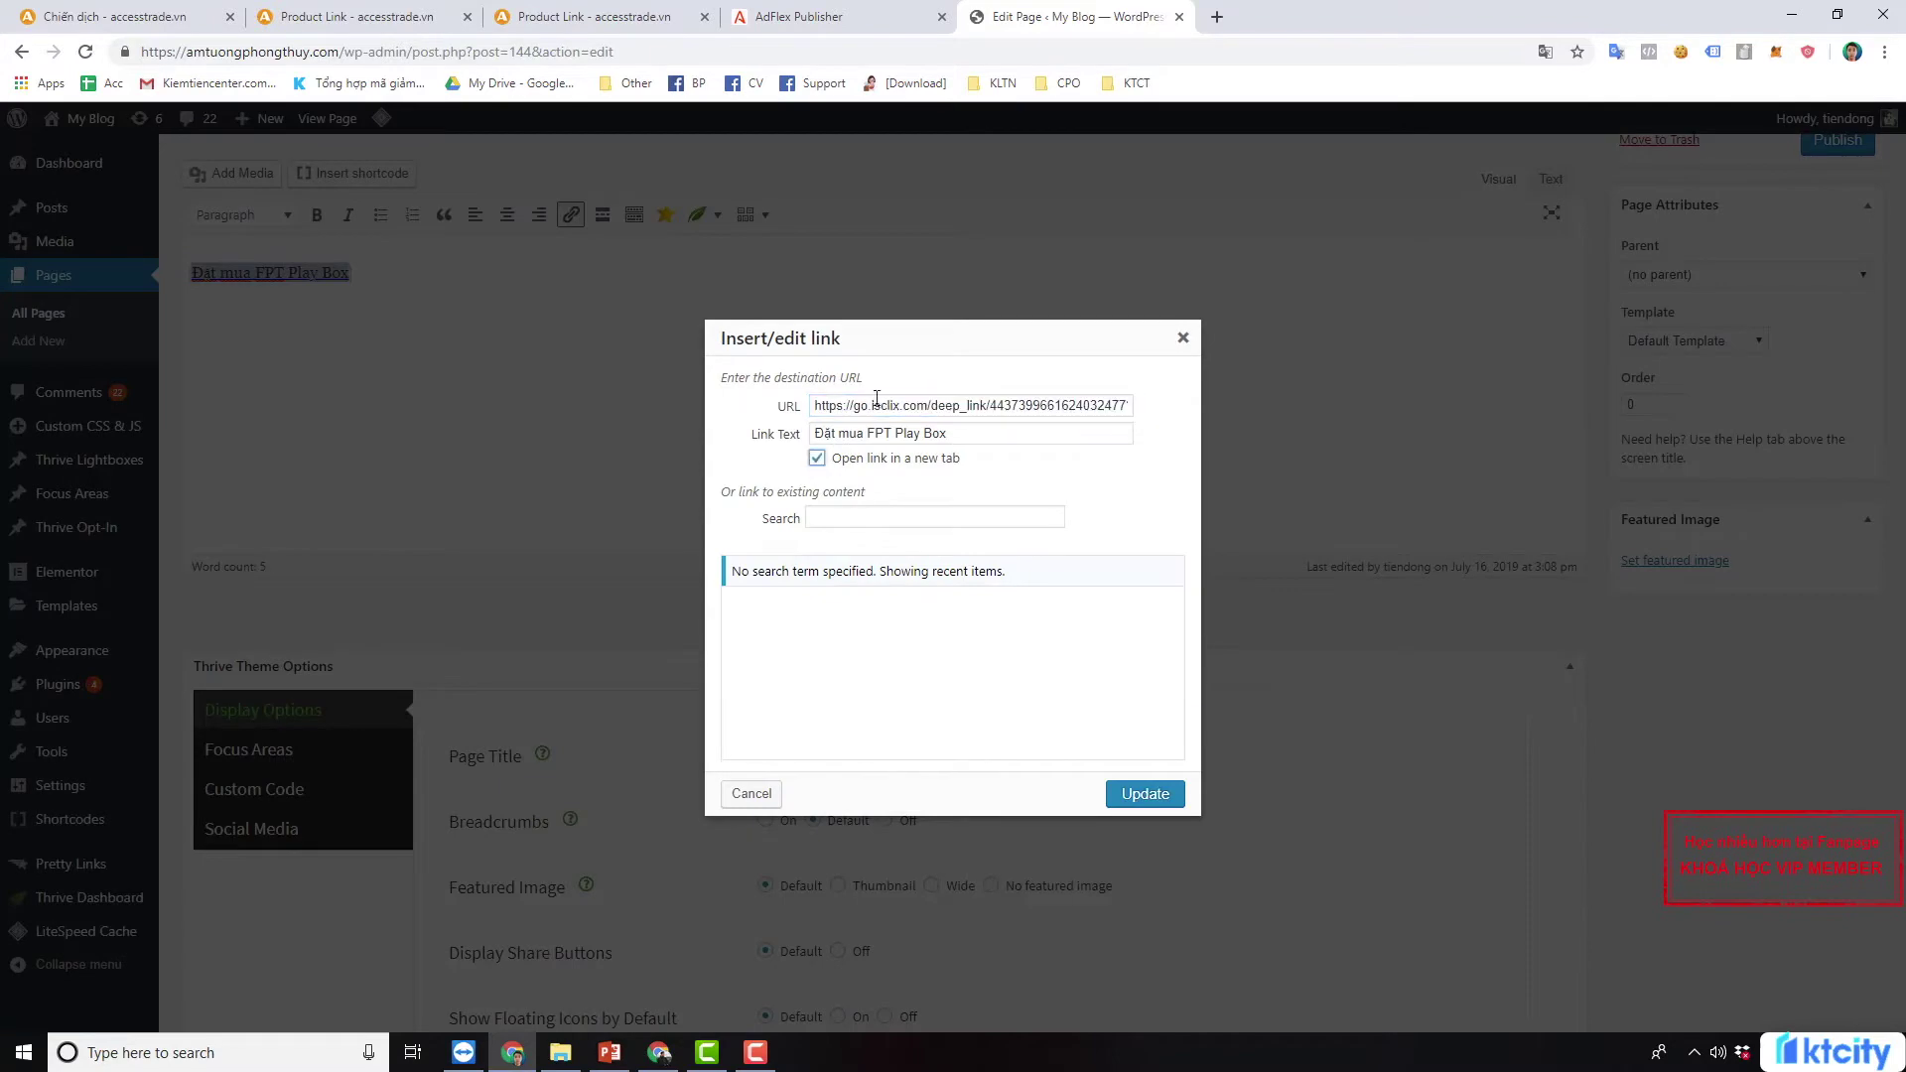
click(1147, 795)
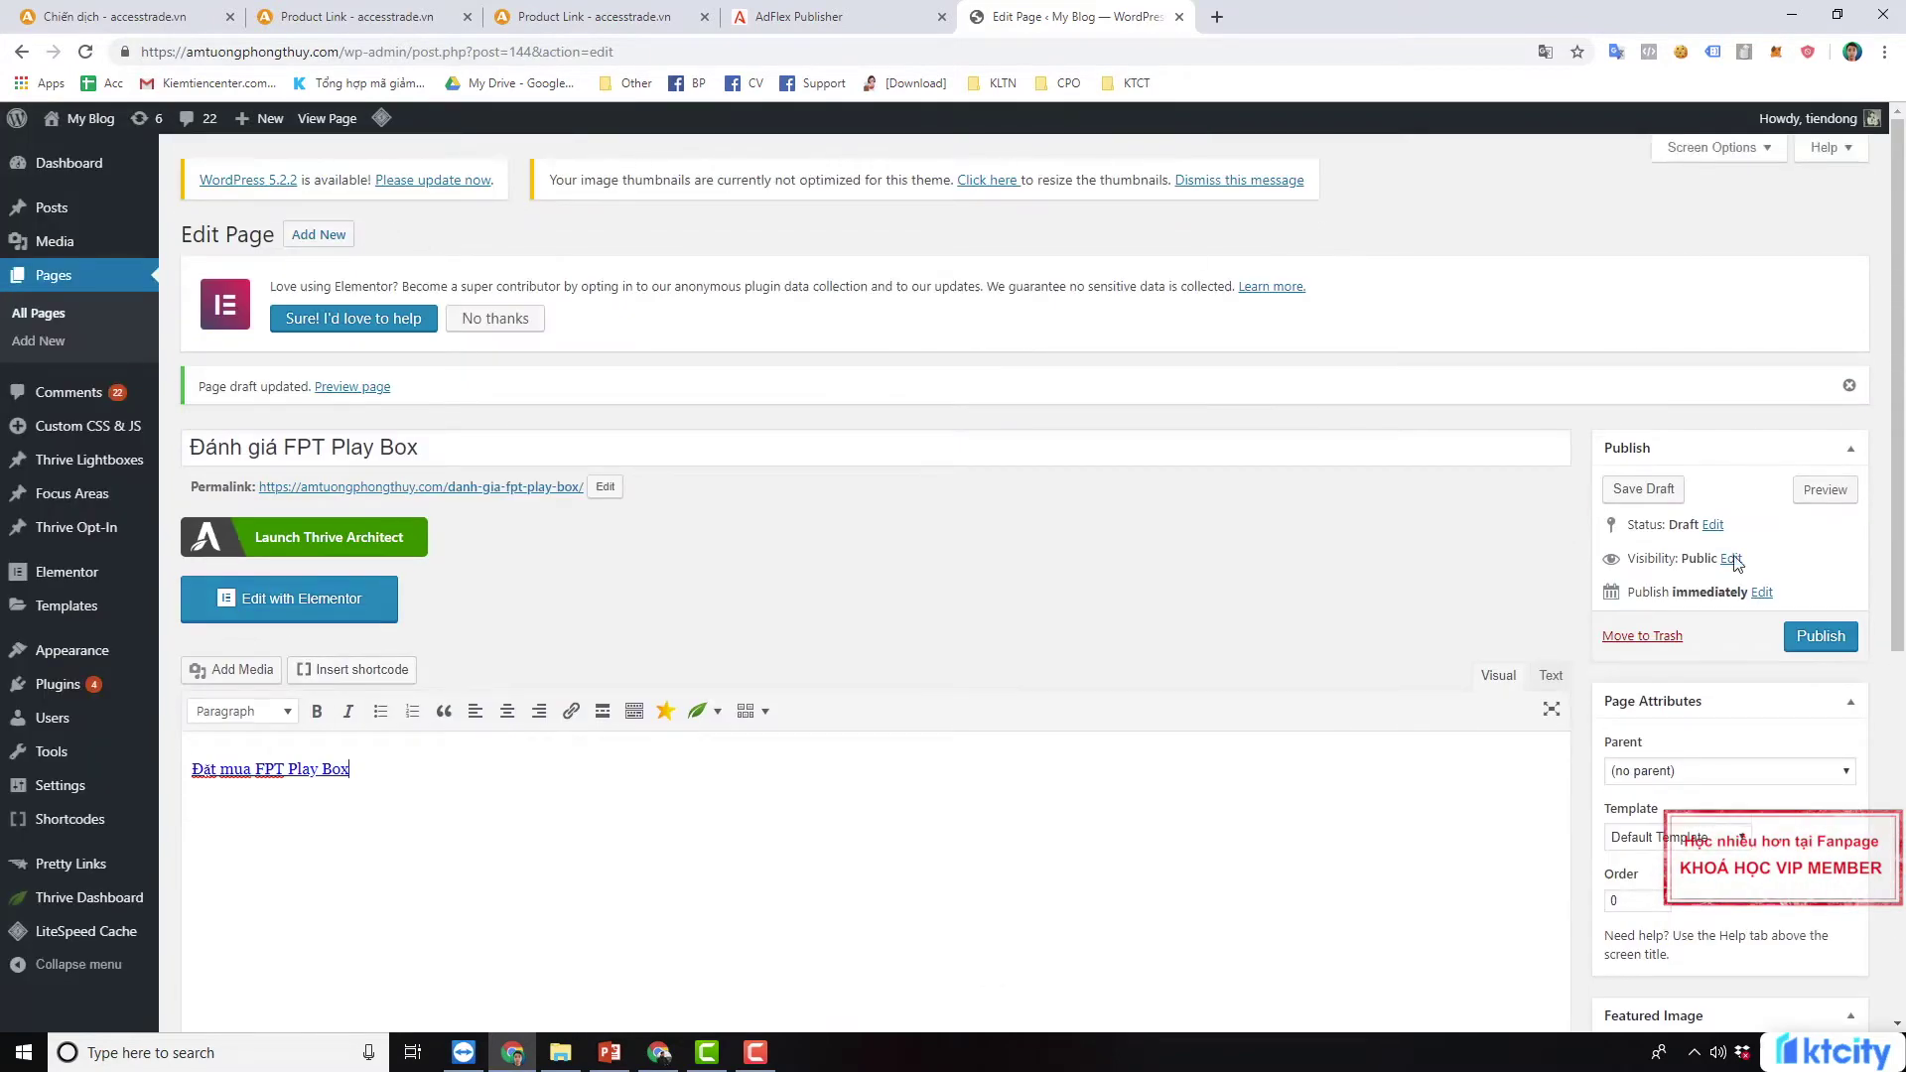
Publish the "Đánh giá FPT Play Box" page and open its live version from the permalink
scroll(1735, 563, down, 2)
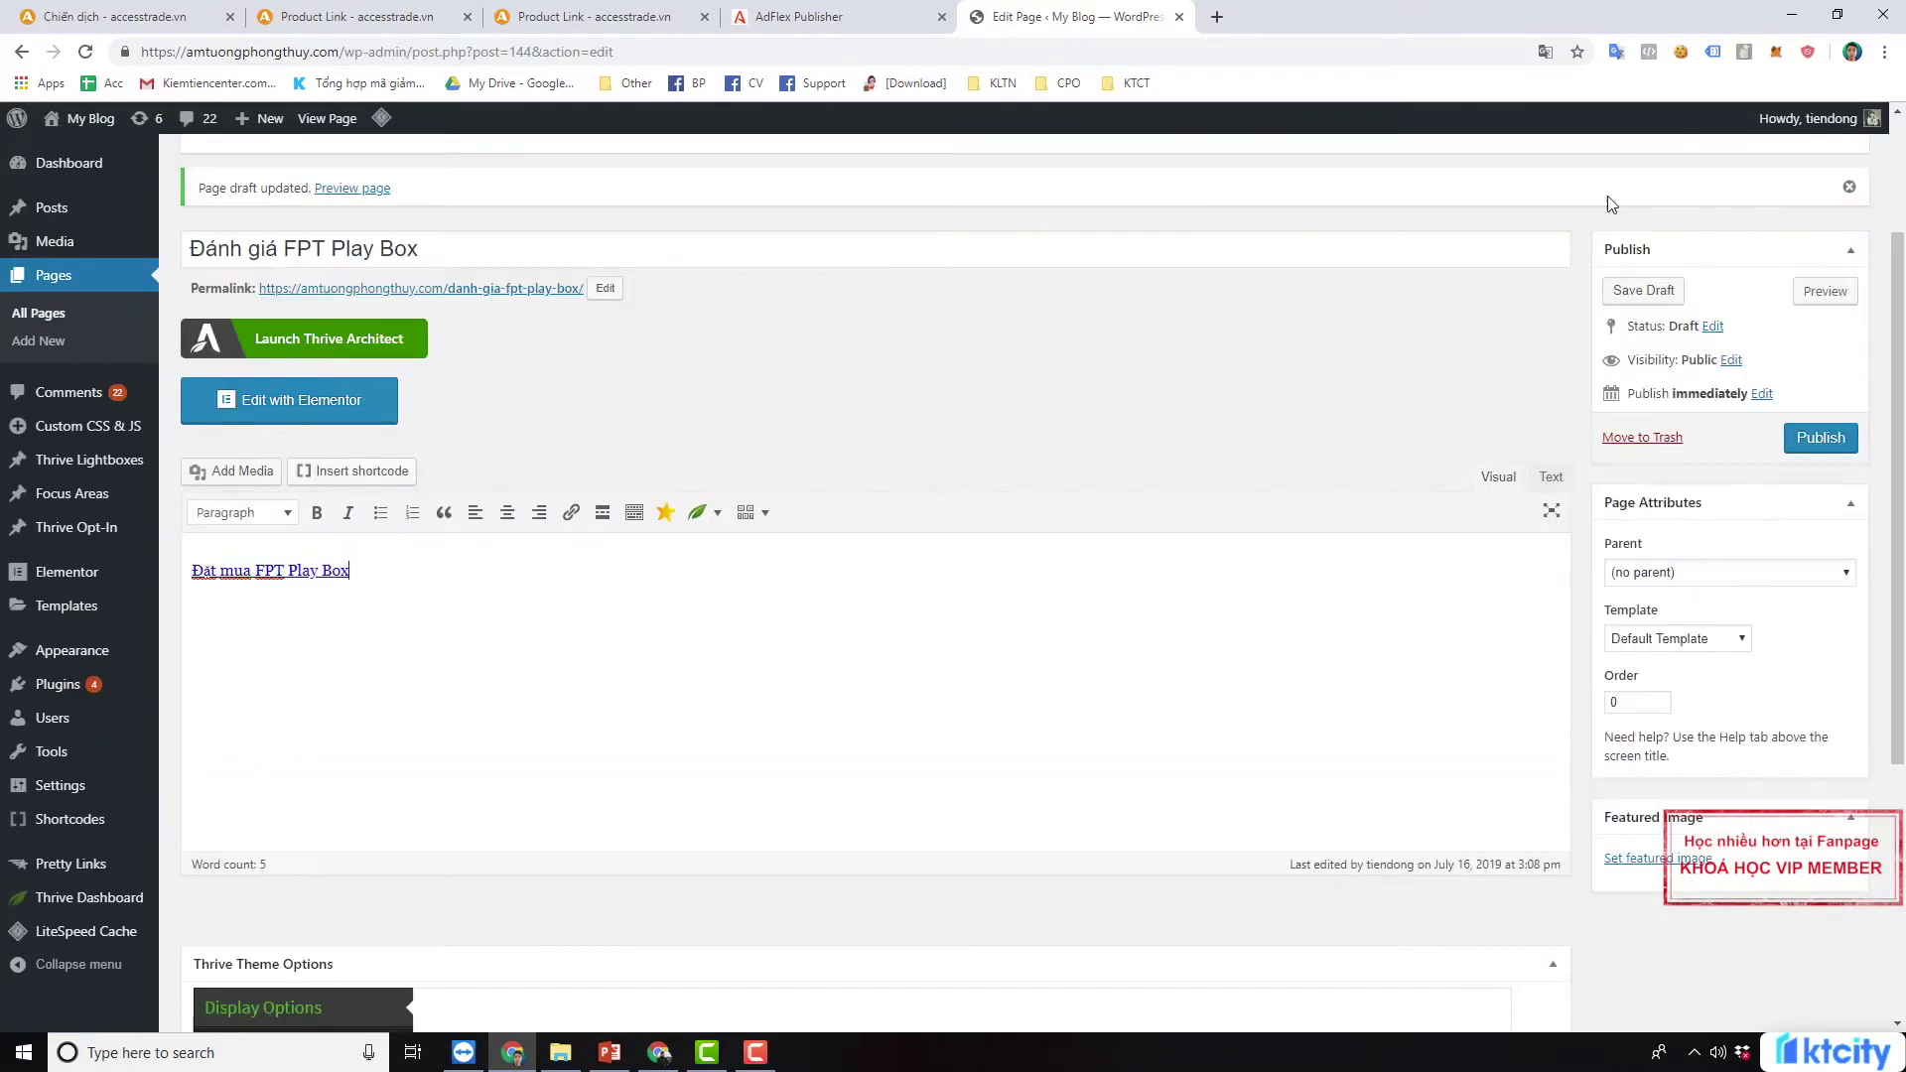
click(1819, 443)
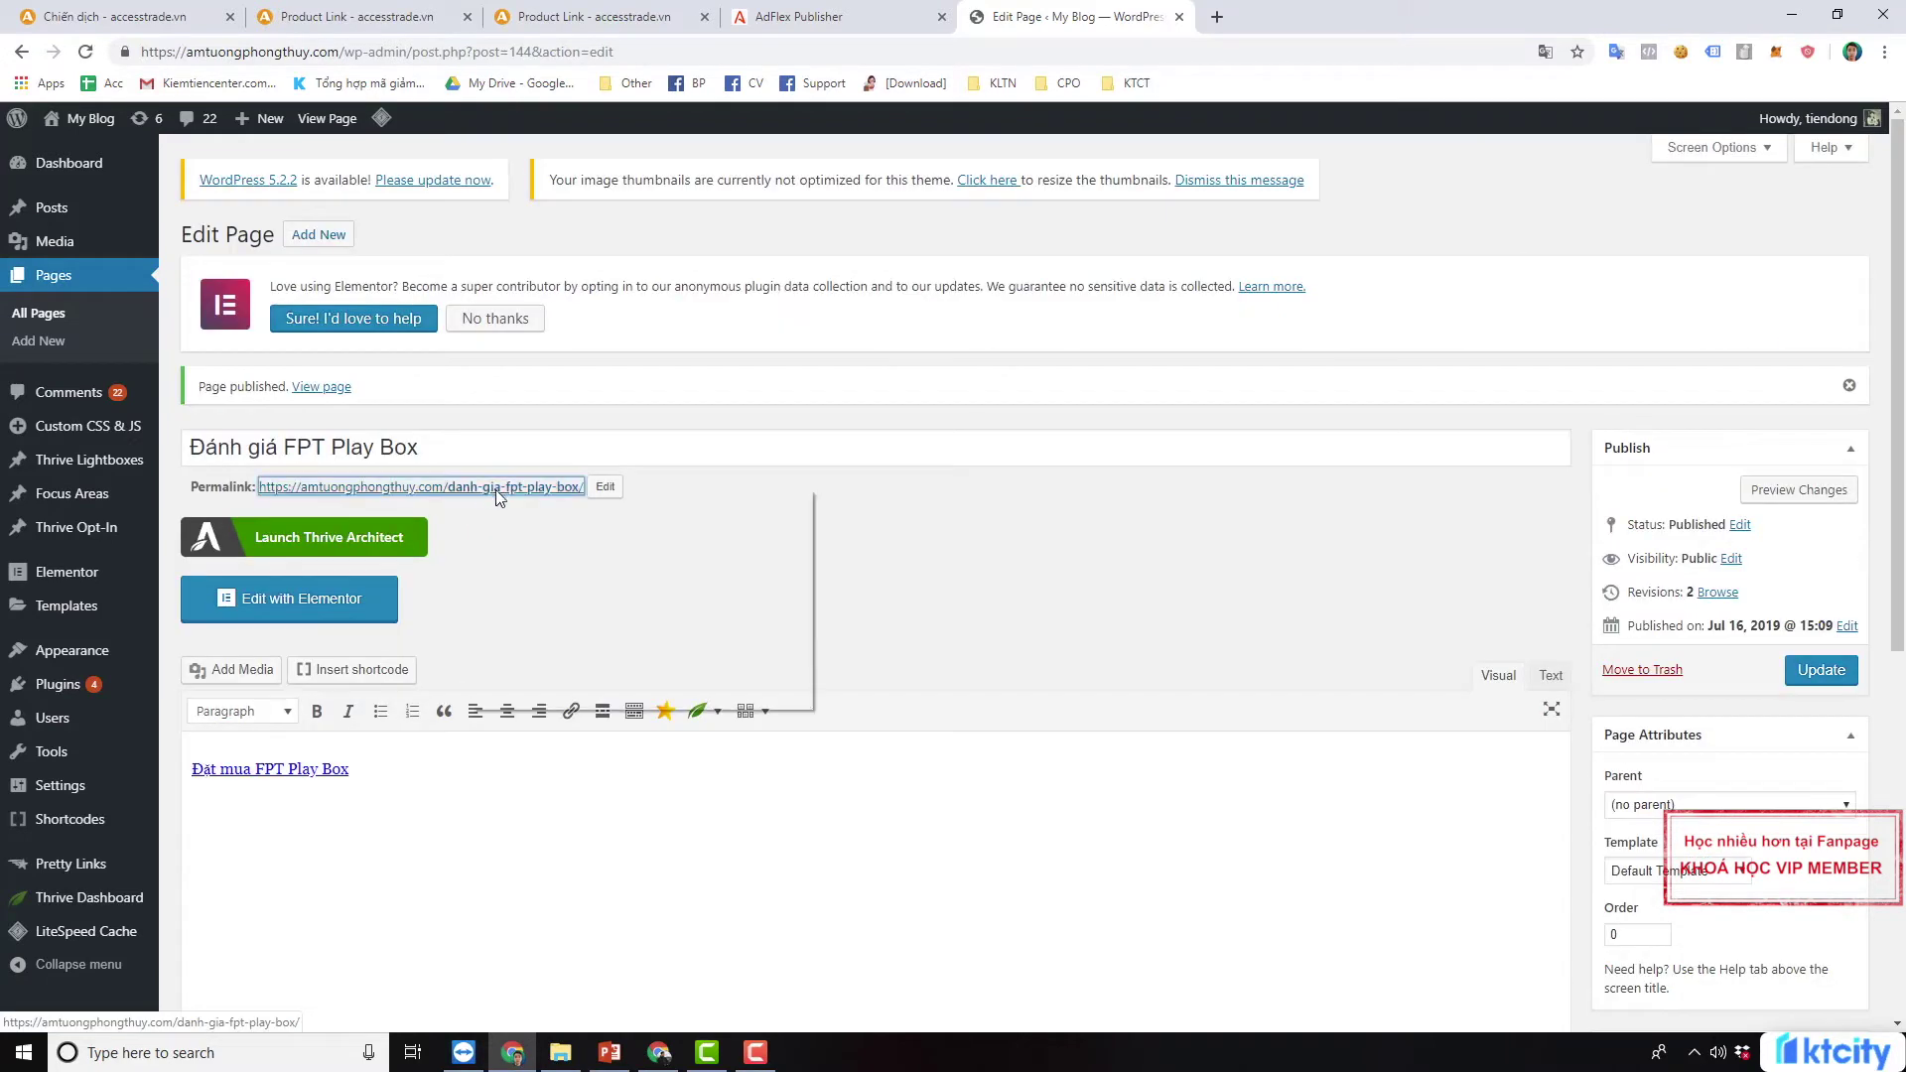
click(477, 485)
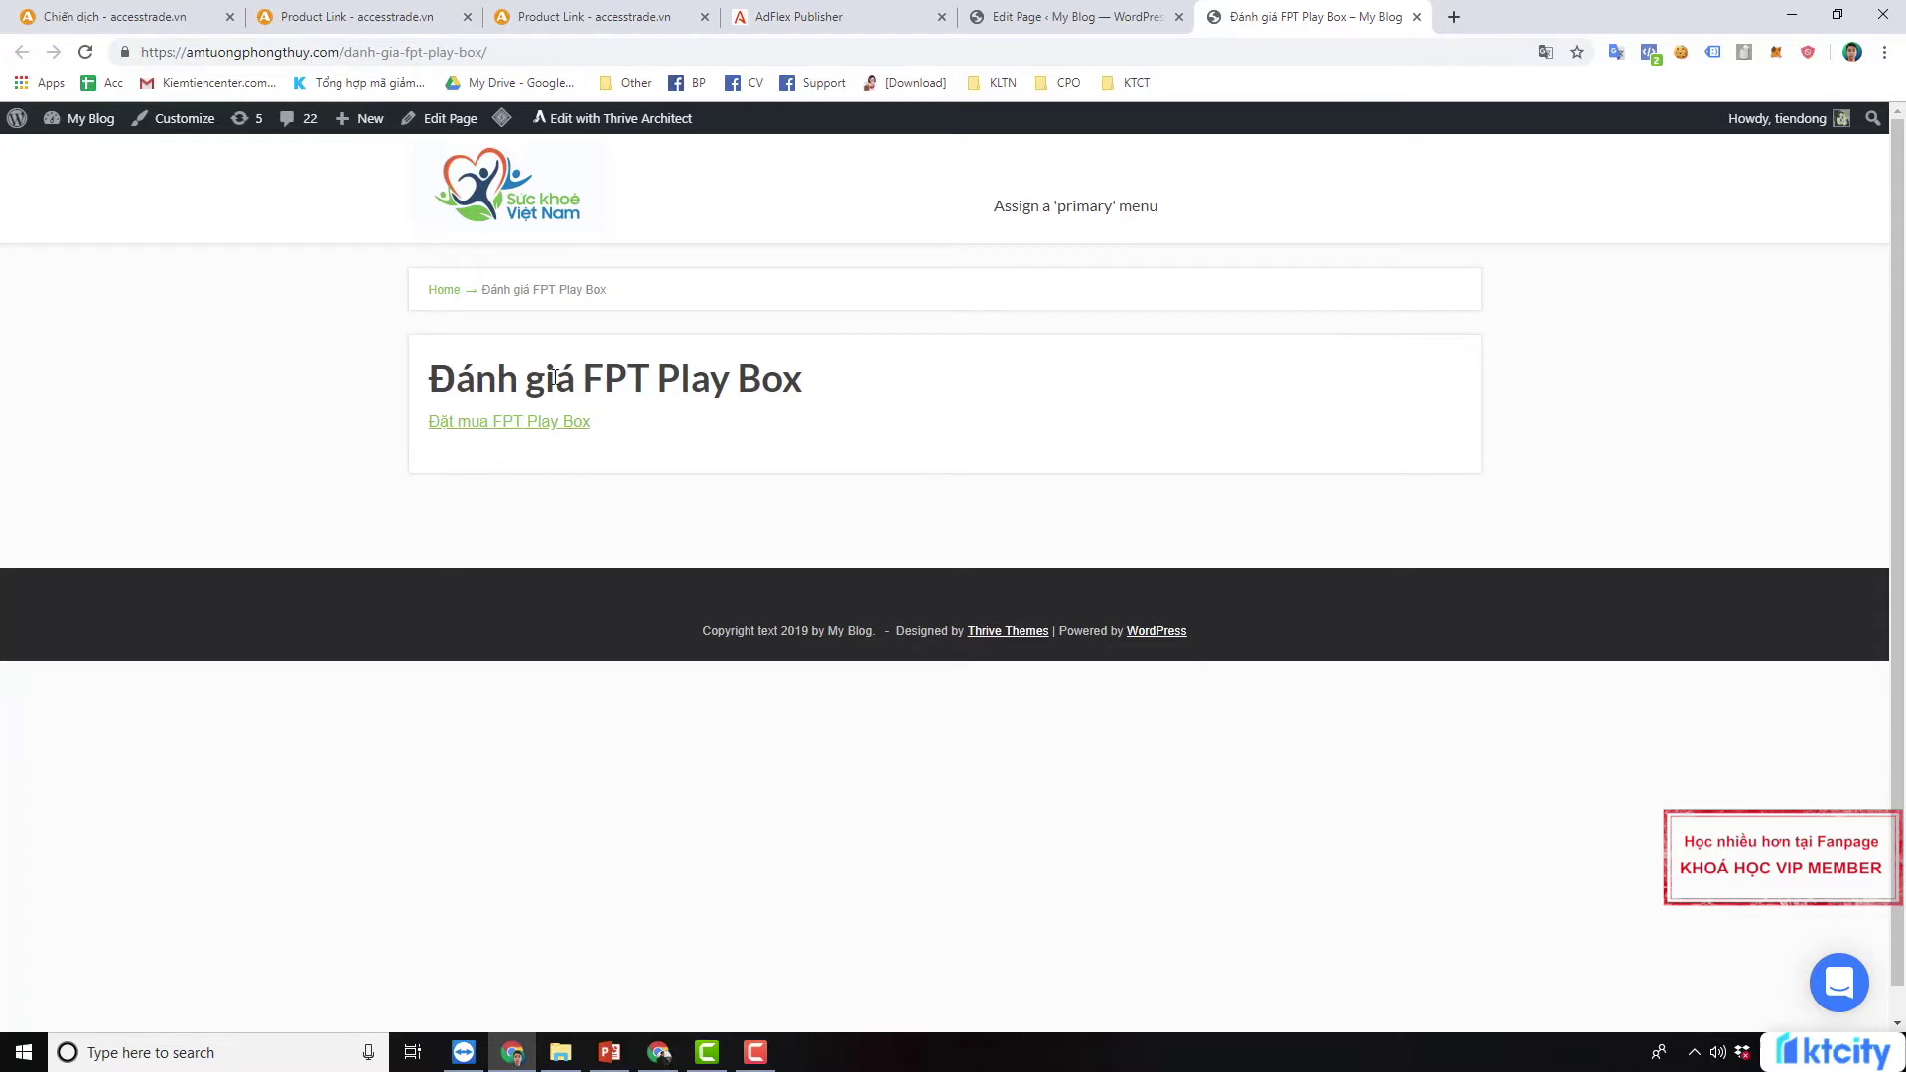
Follow the "Đặt mua FPT Play Box" link on the live page, look through the landing page and return to the blog page
click(519, 429)
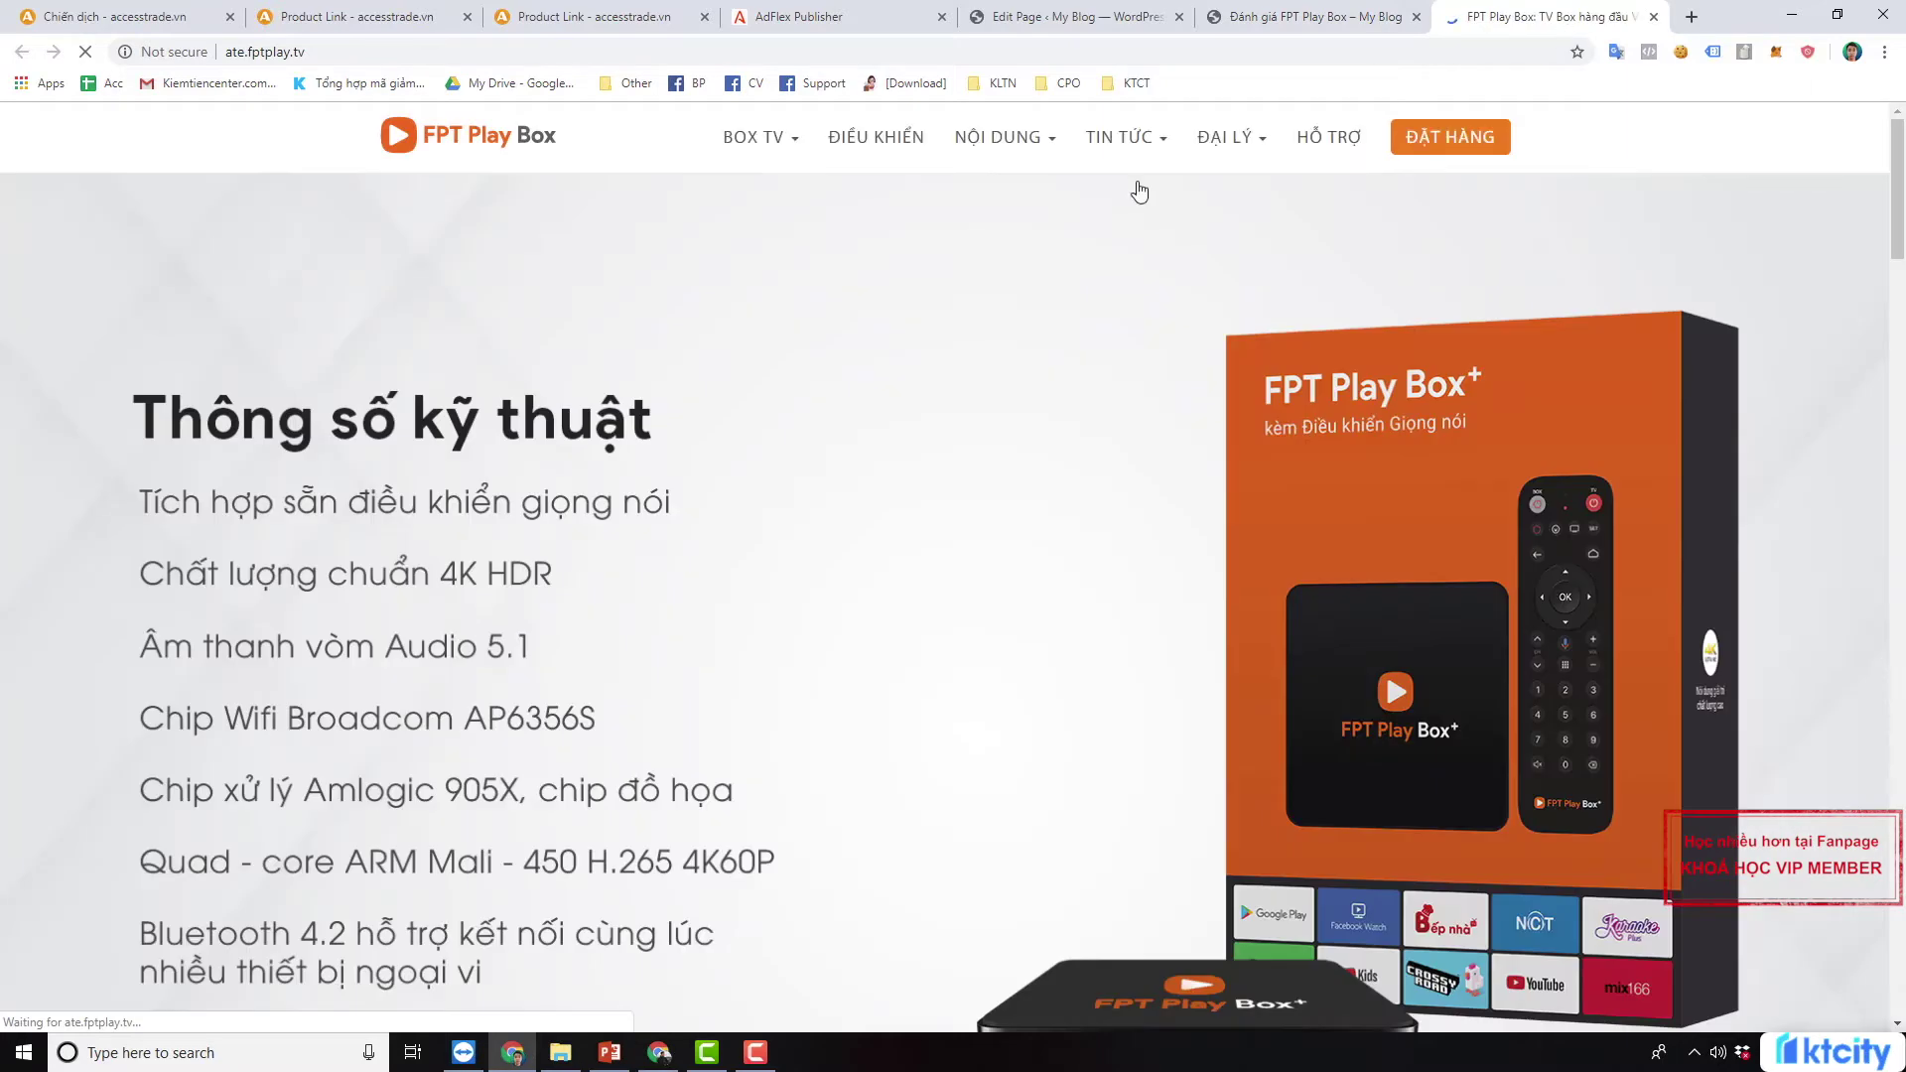
scroll(1883, 900, down, 15)
scroll(1883, 900, down, 5)
scroll(1076, 252, up, 20)
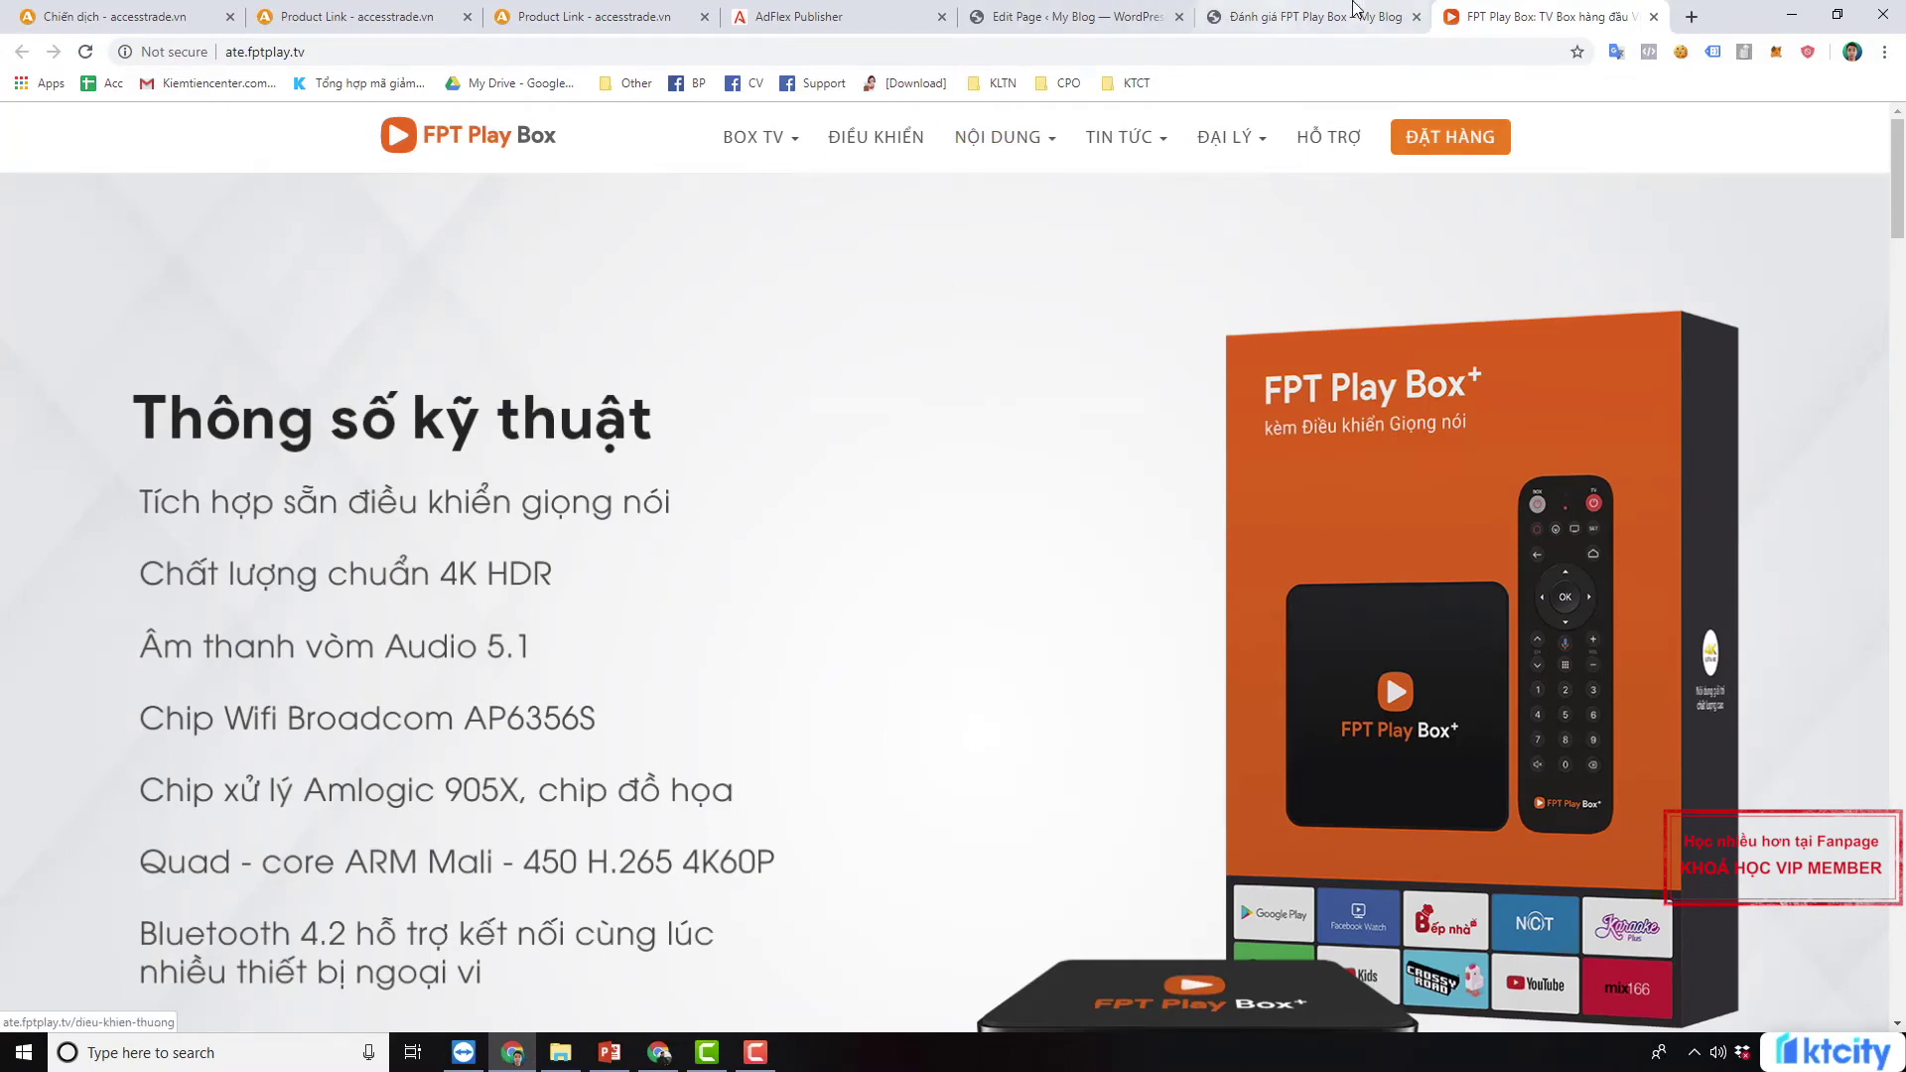
click(1308, 17)
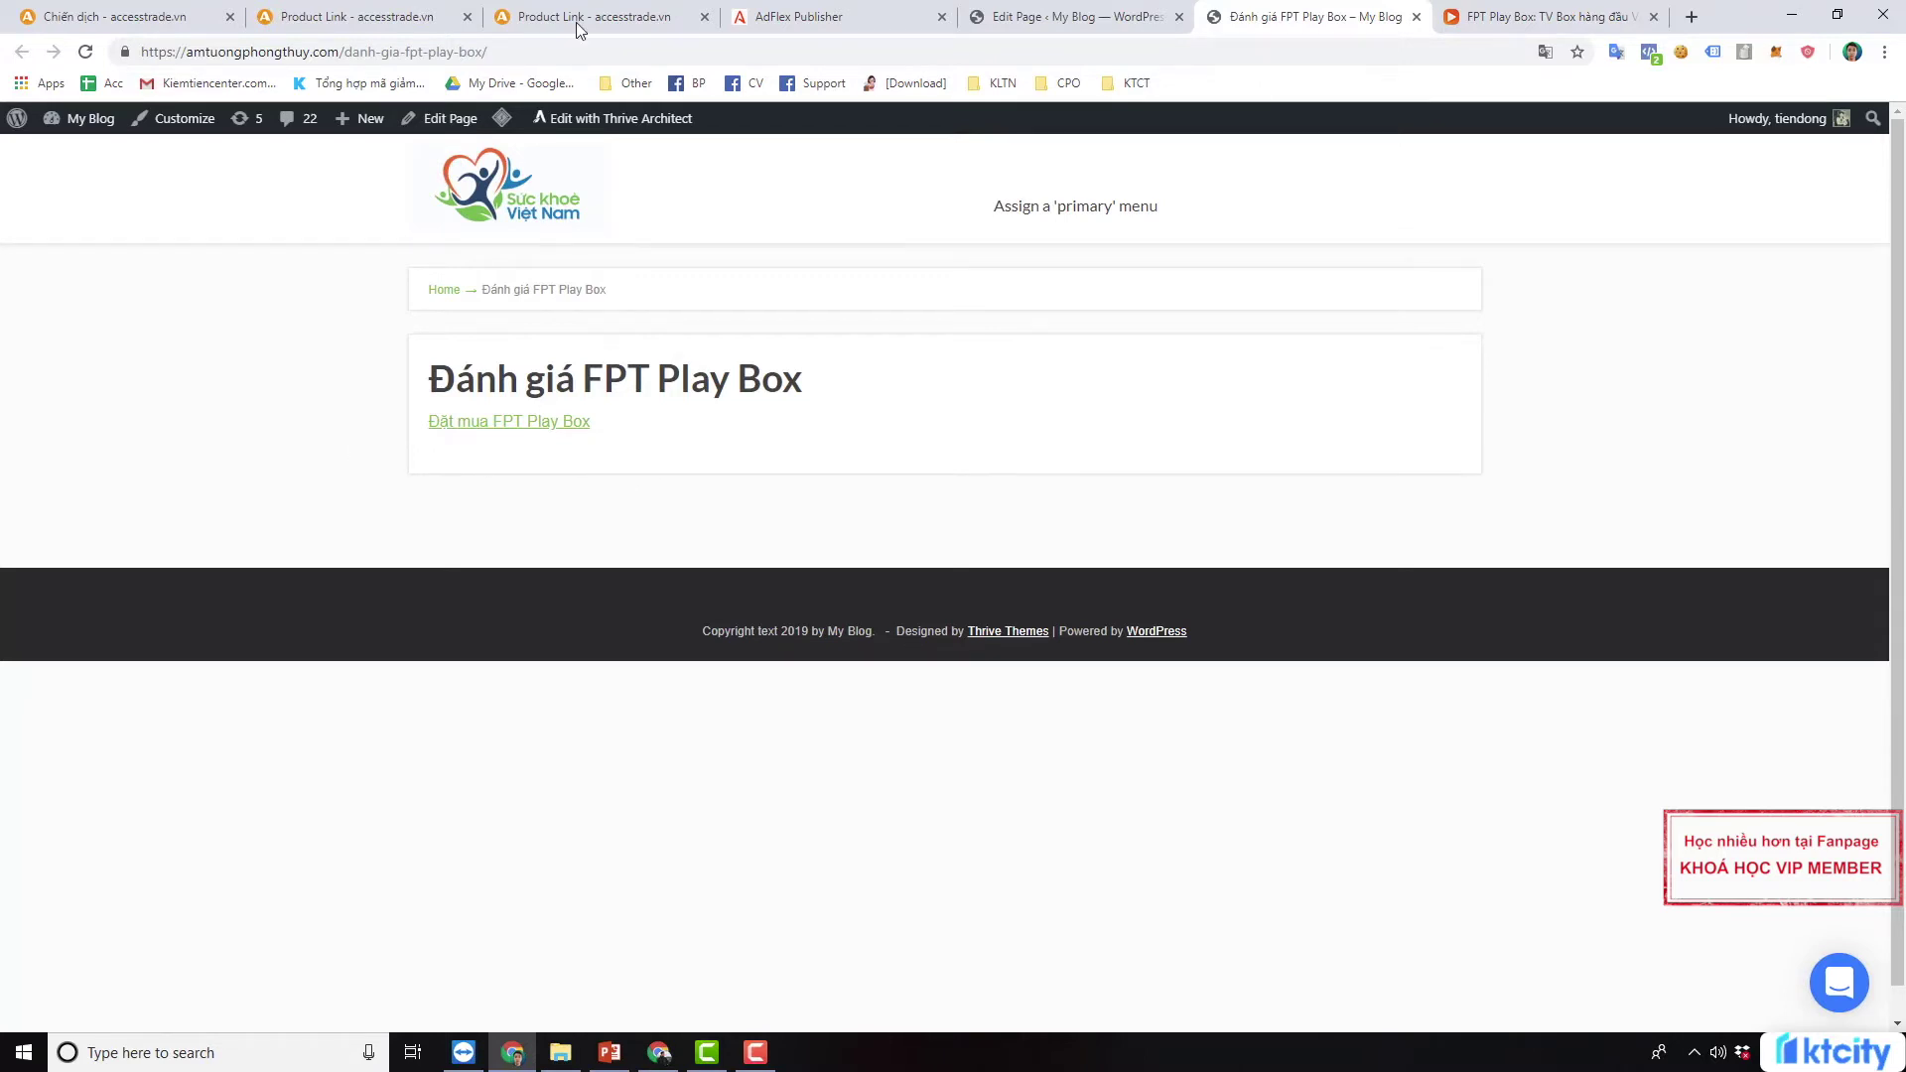
Go back to the AccessTrade link form for FPT Play Box, create a shortened version of the link and select it
click(459, 20)
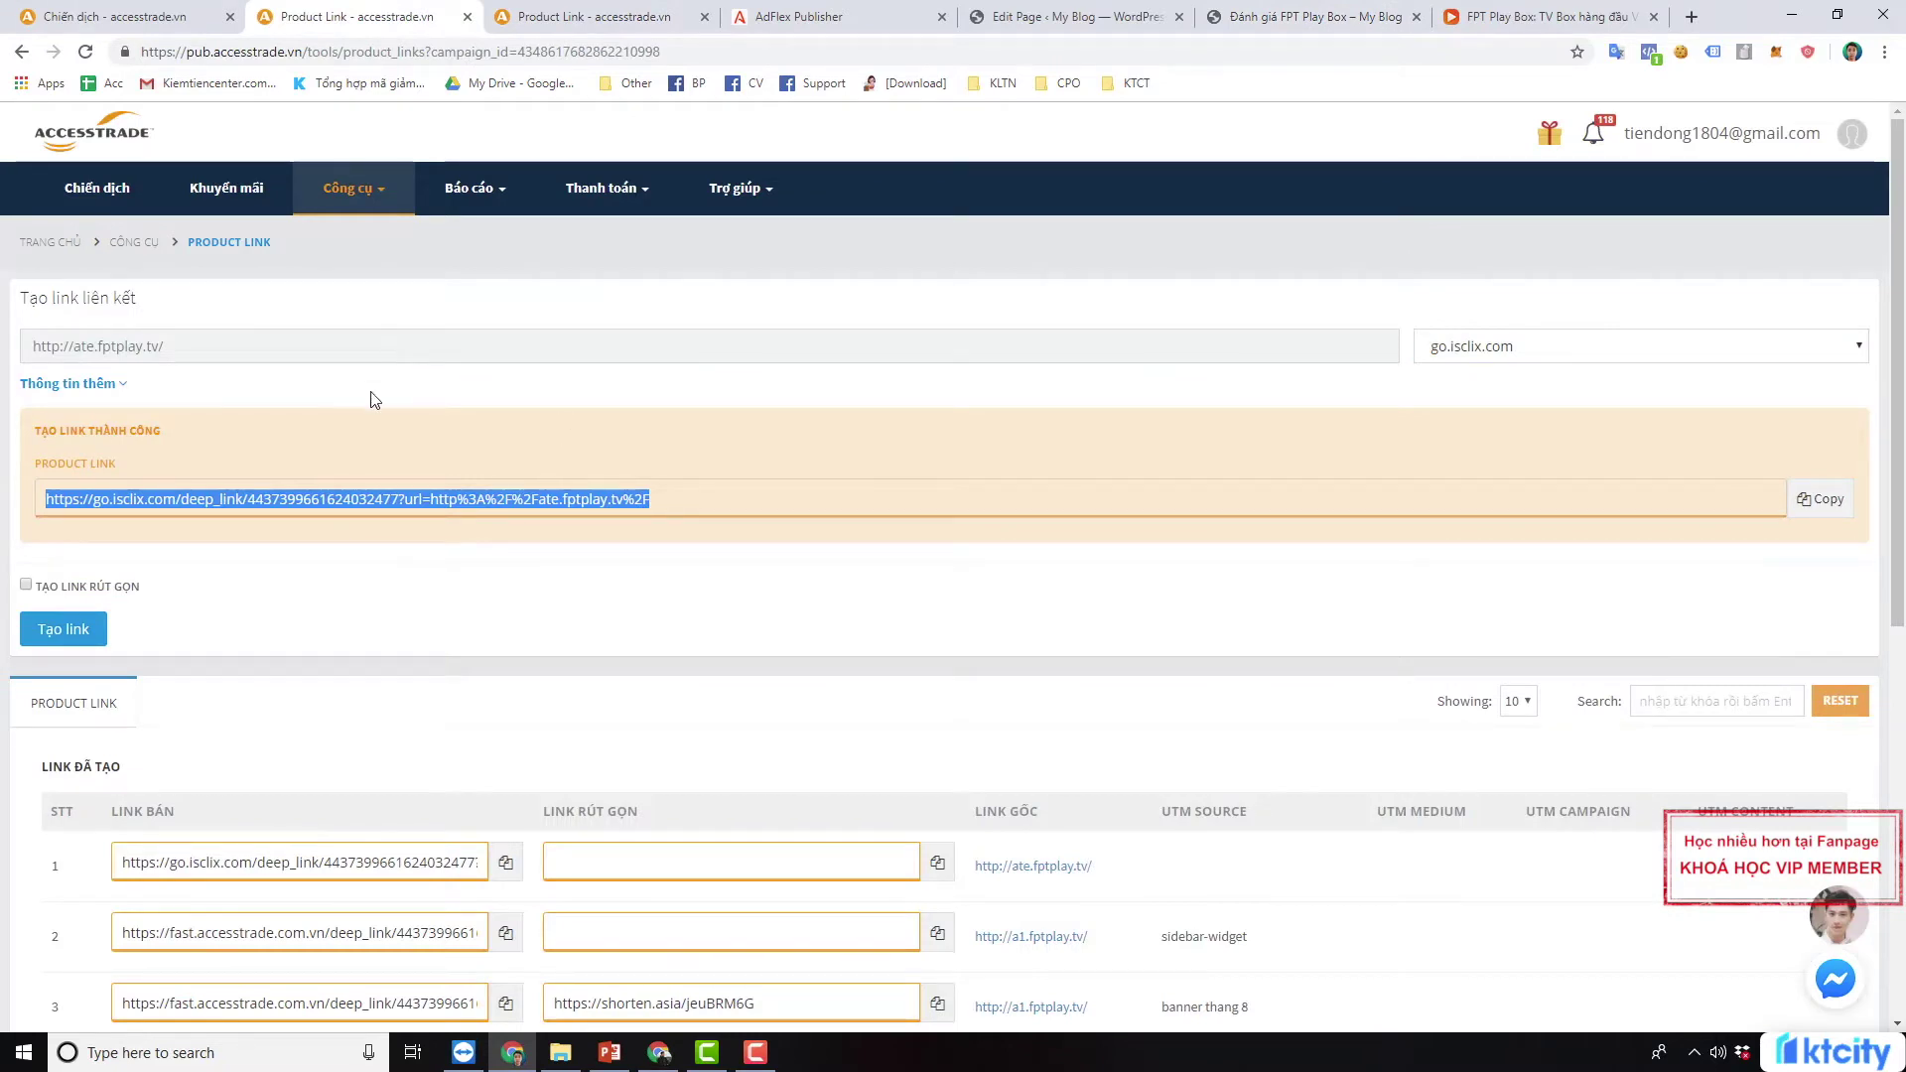
scroll(392, 397, down, 2)
scroll(144, 384, up, 2)
click(26, 593)
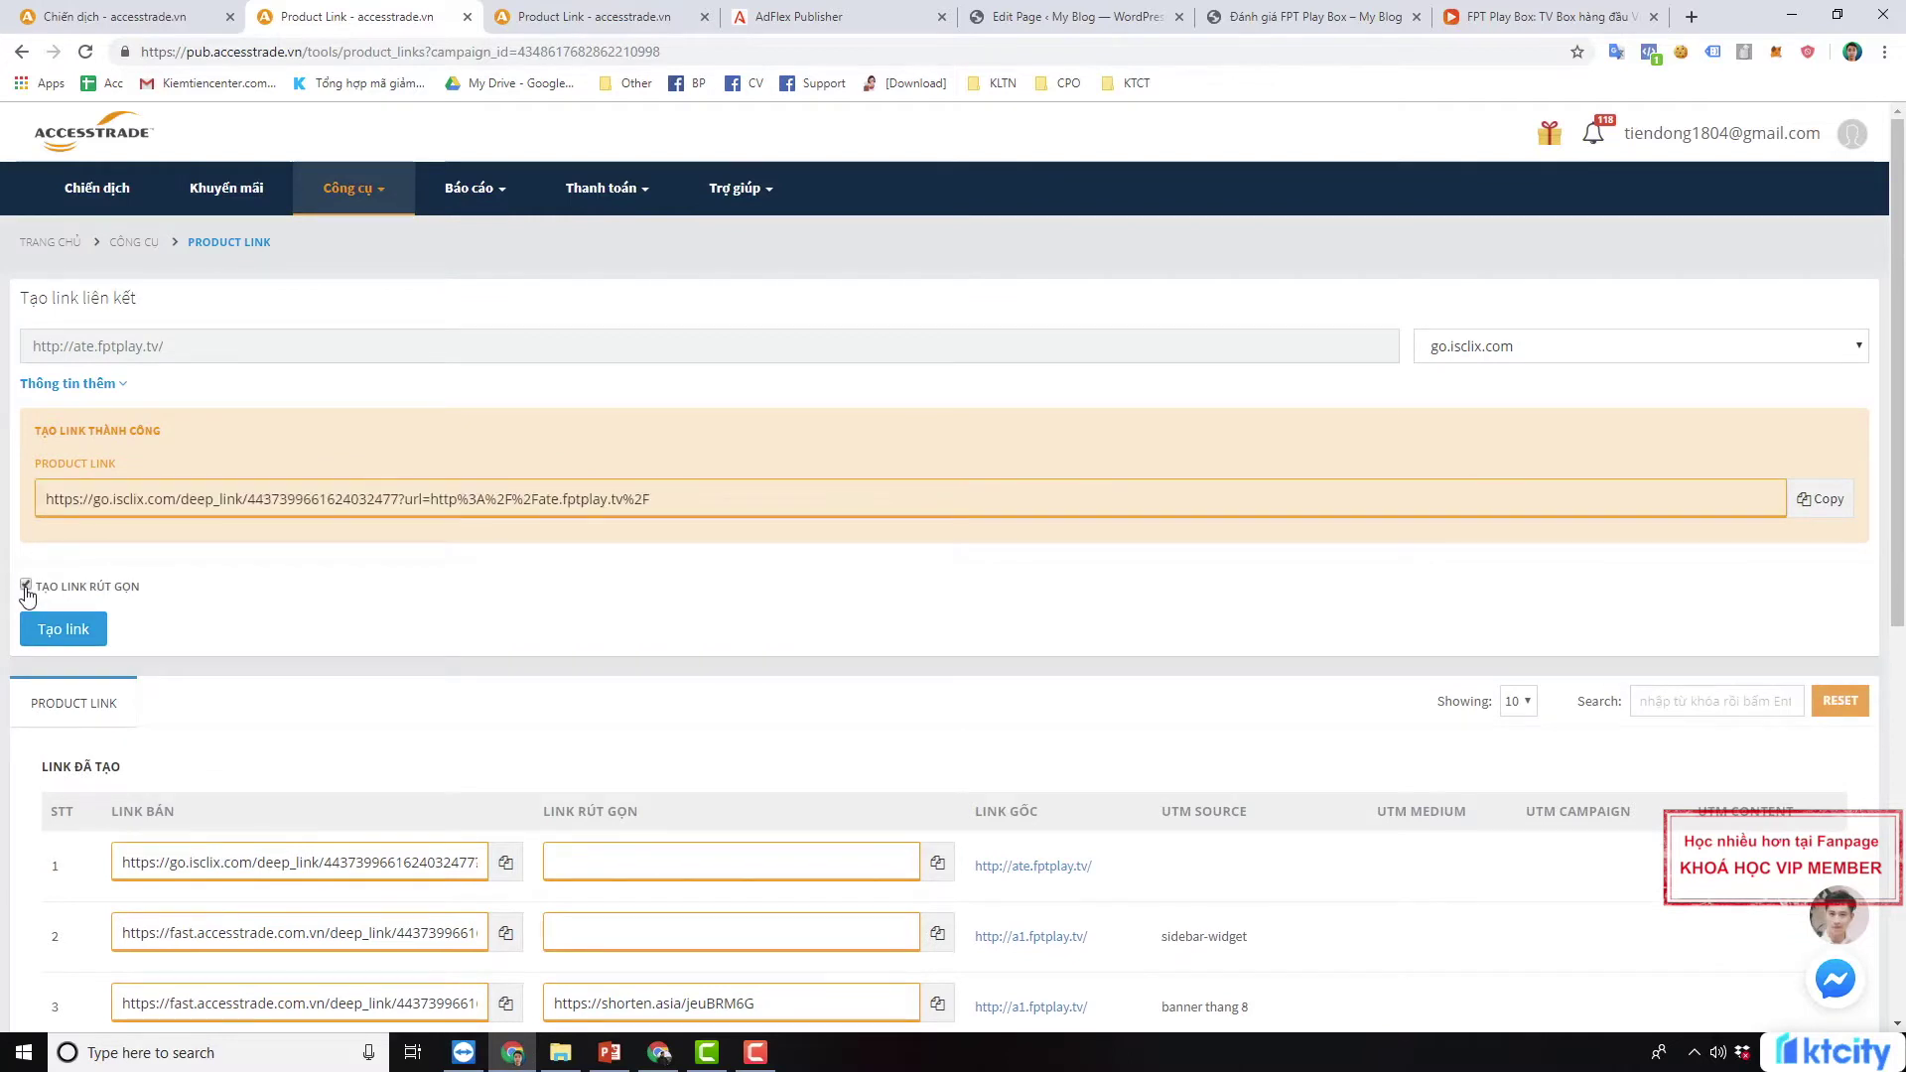
click(366, 493)
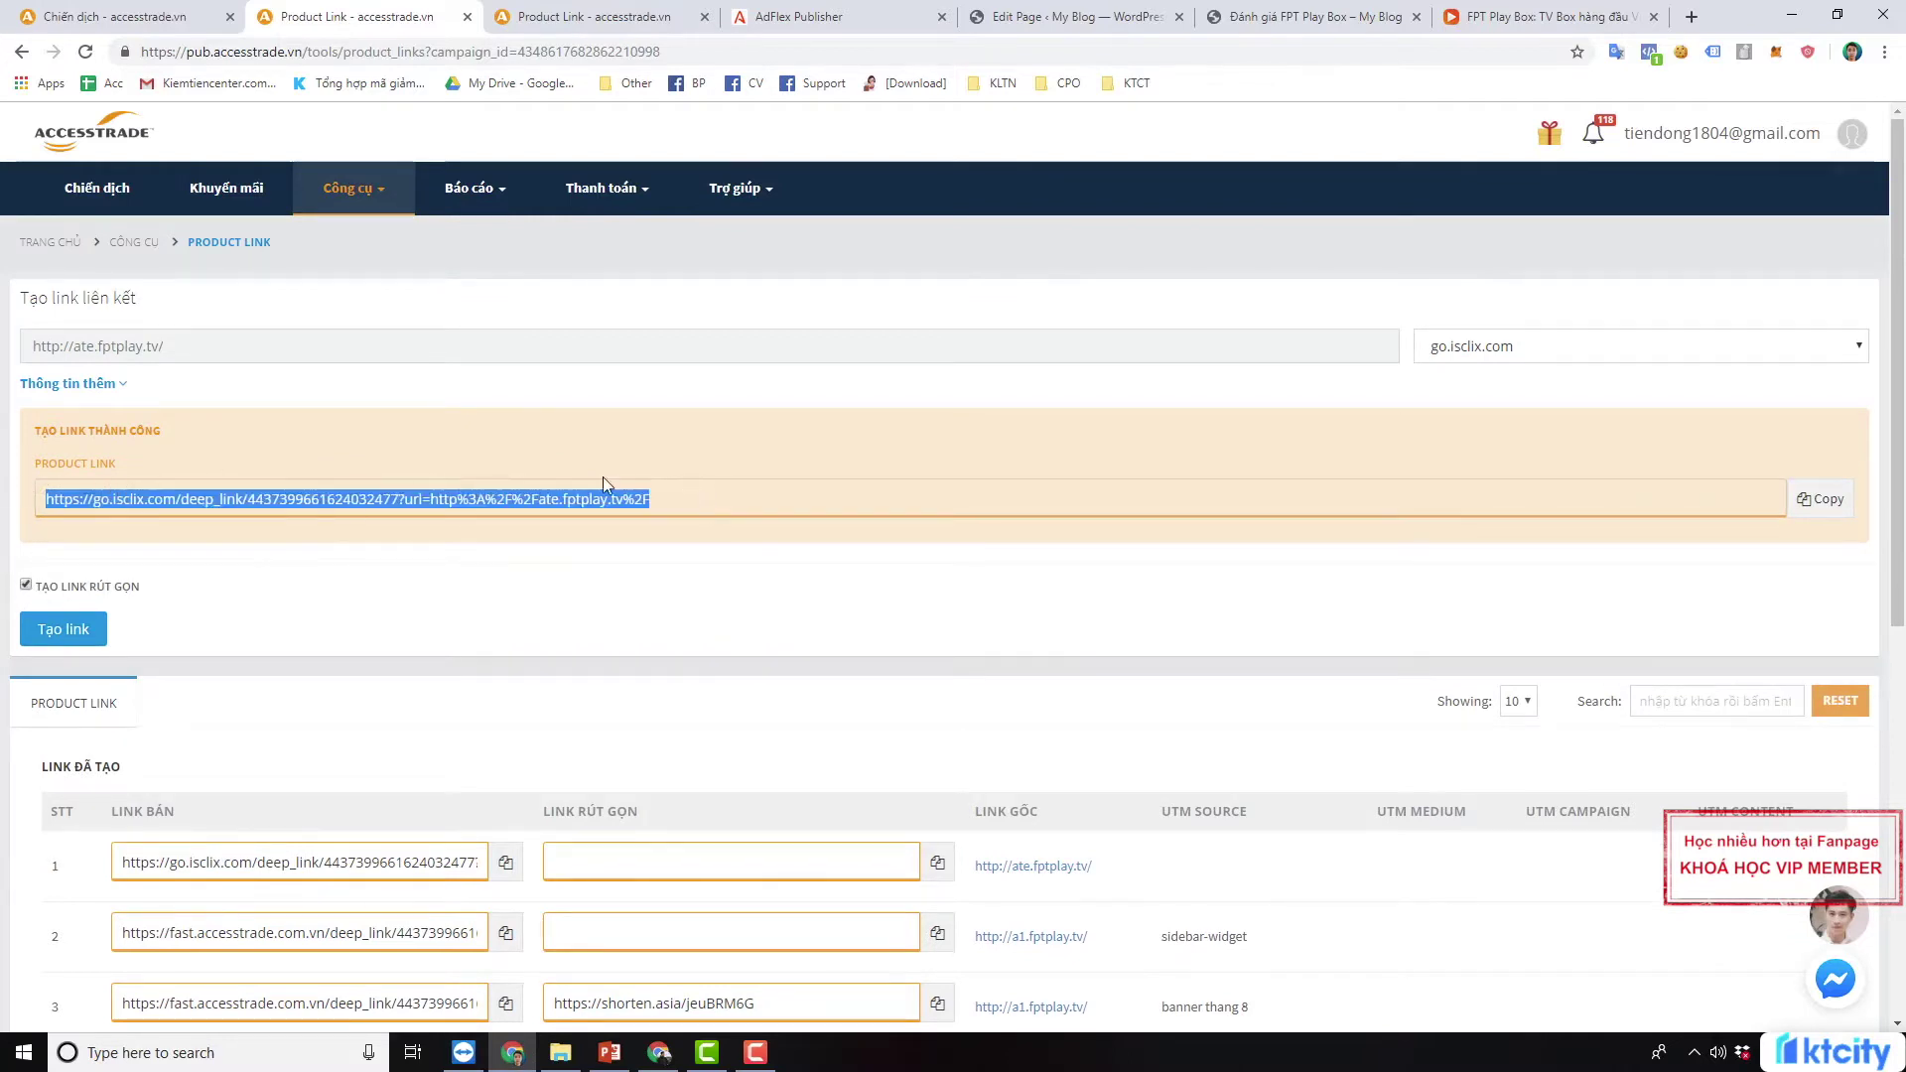
click(56, 638)
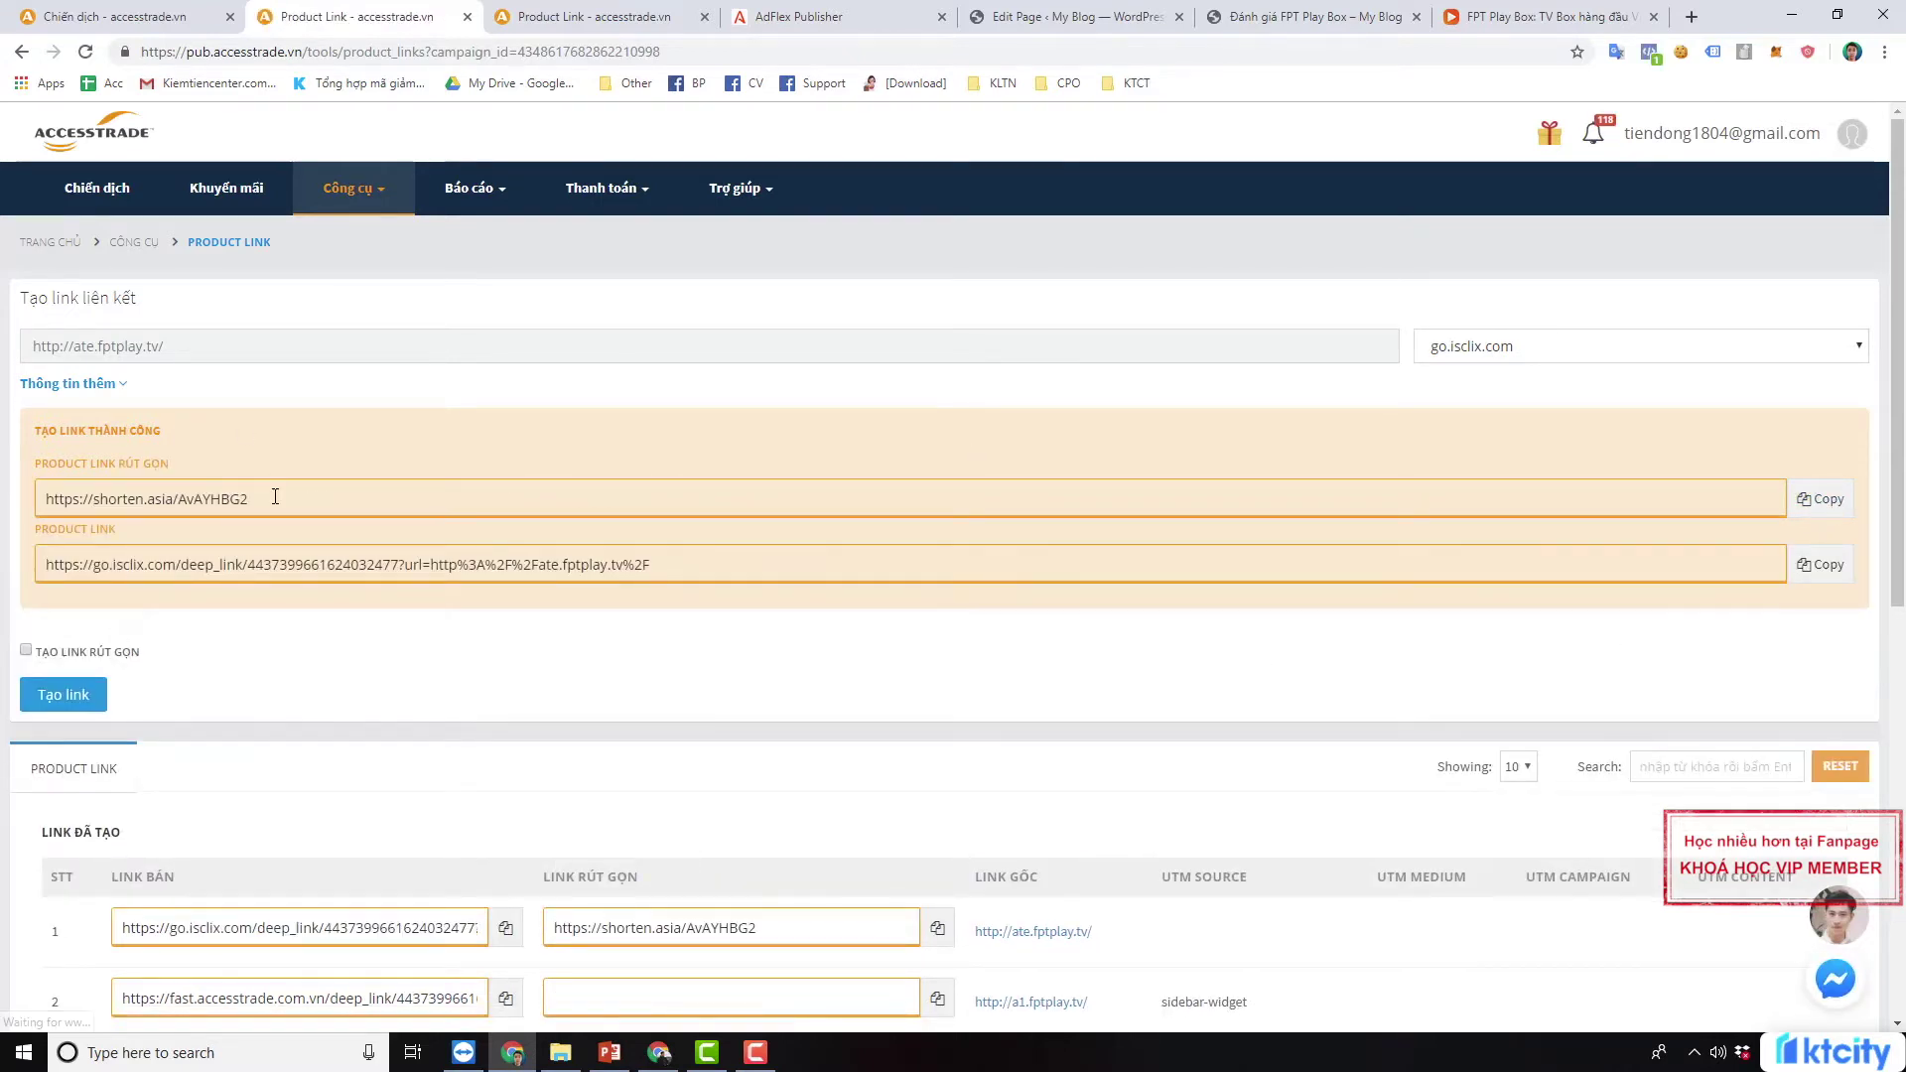
drag(272, 493, 3, 506)
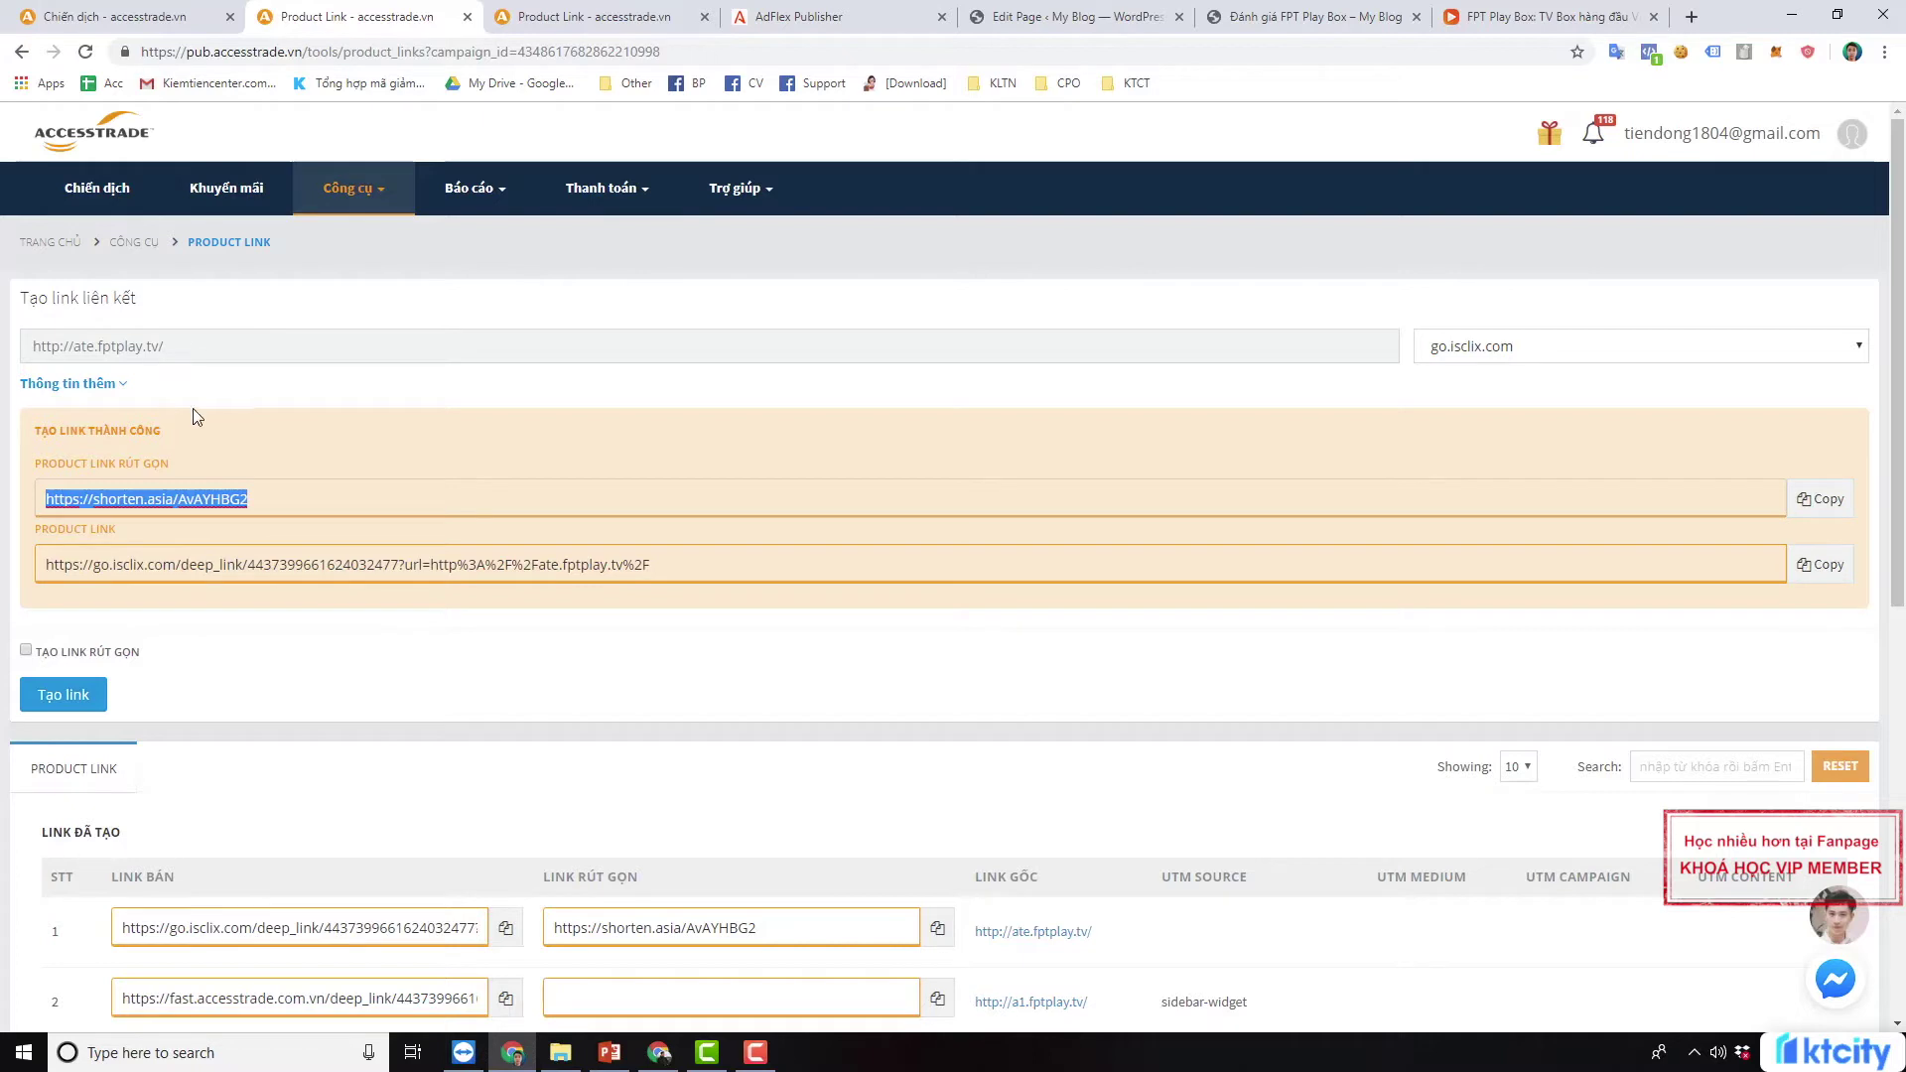
drag(191, 350, 25, 348)
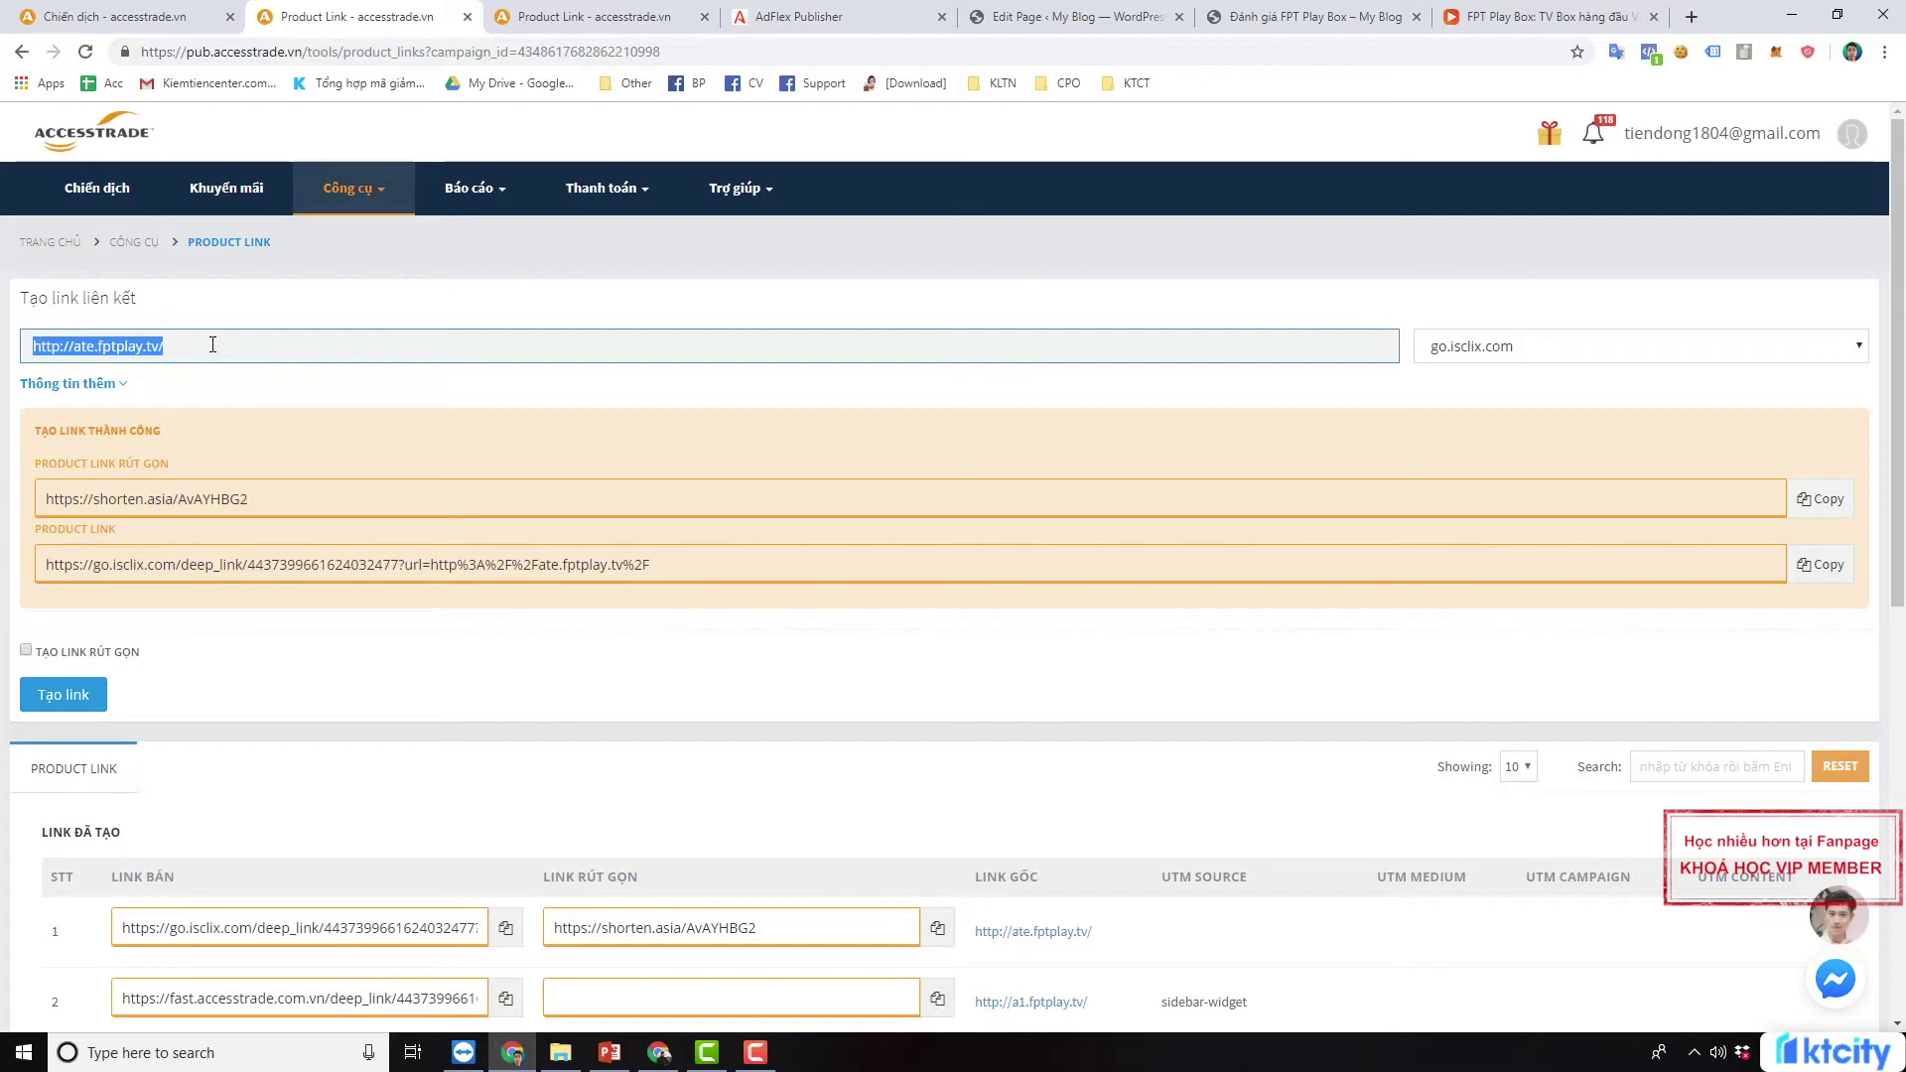
key(BackSpace)
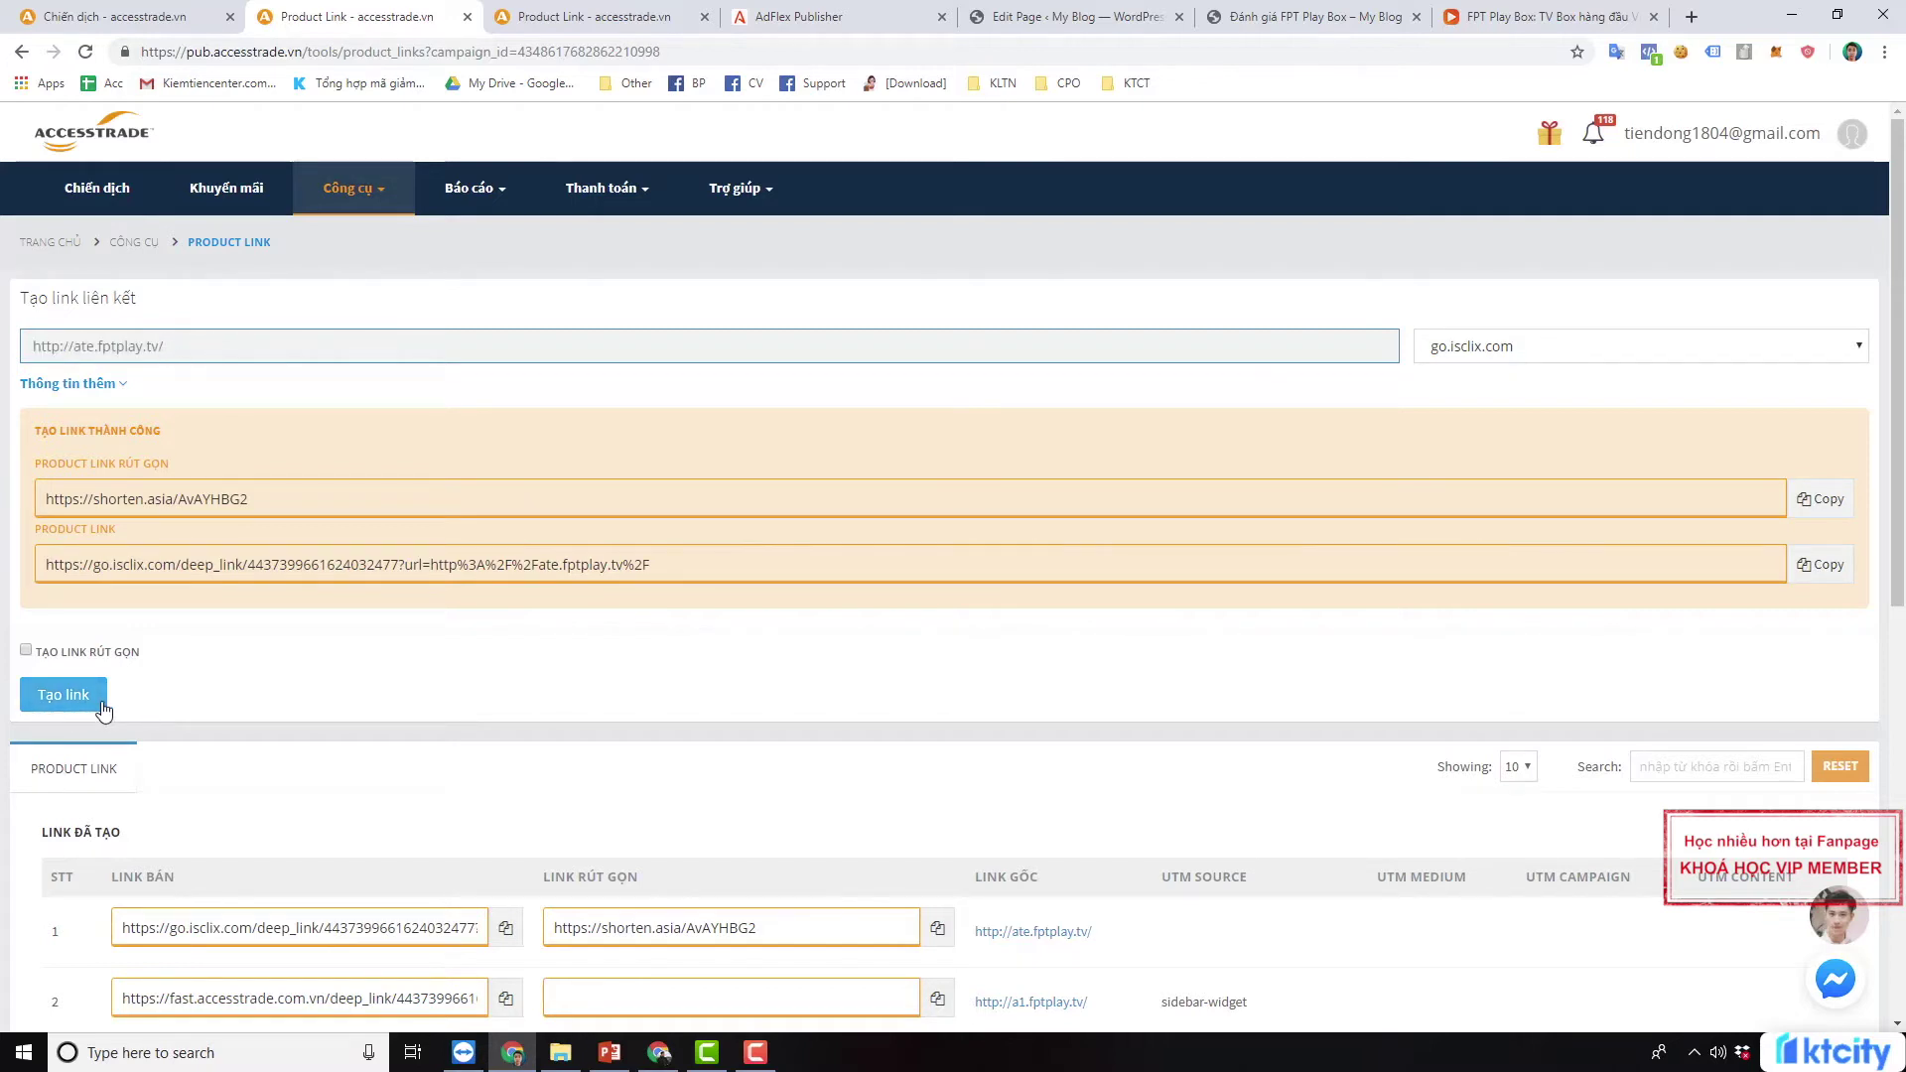
In the AccessTrade campaign list, show the Travel And Leisure category and open the link creation form for the Vietravel campaign
click(641, 8)
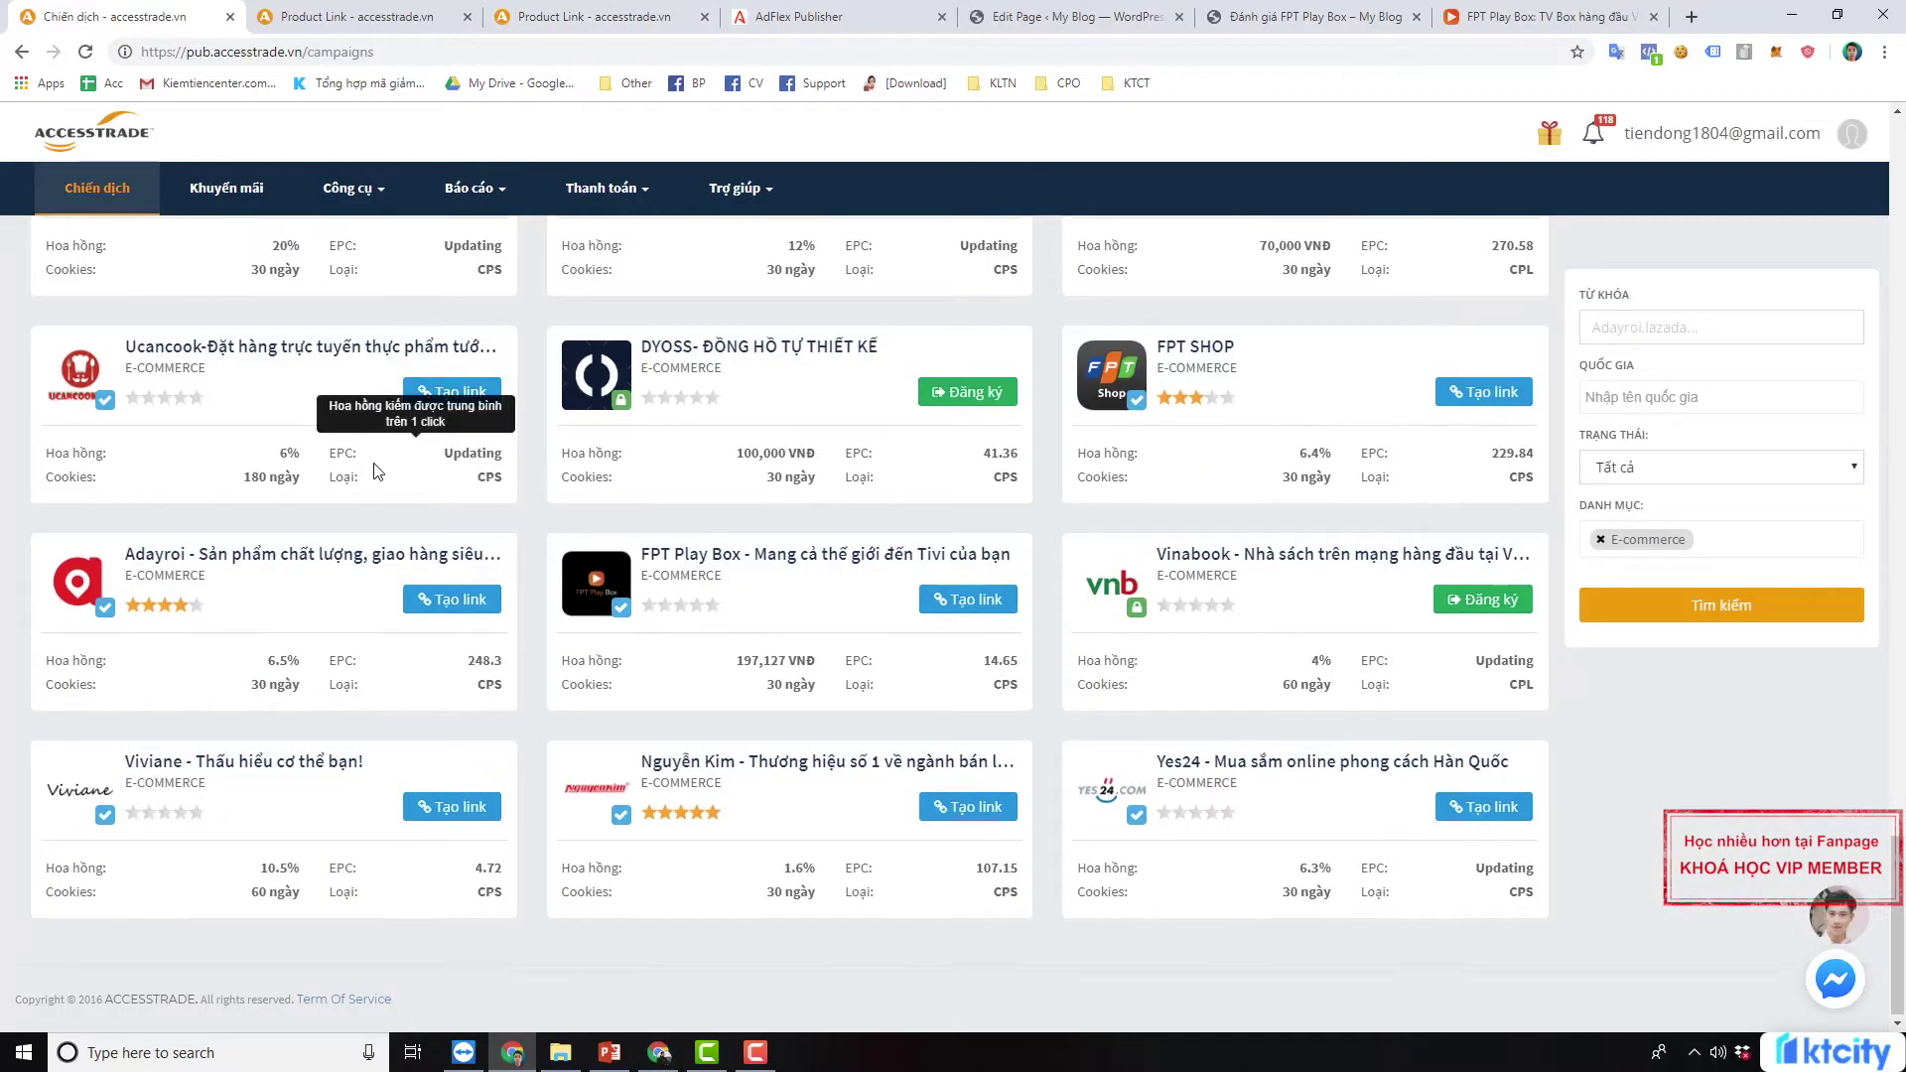
scroll(377, 471, down, 10)
scroll(373, 471, up, 10)
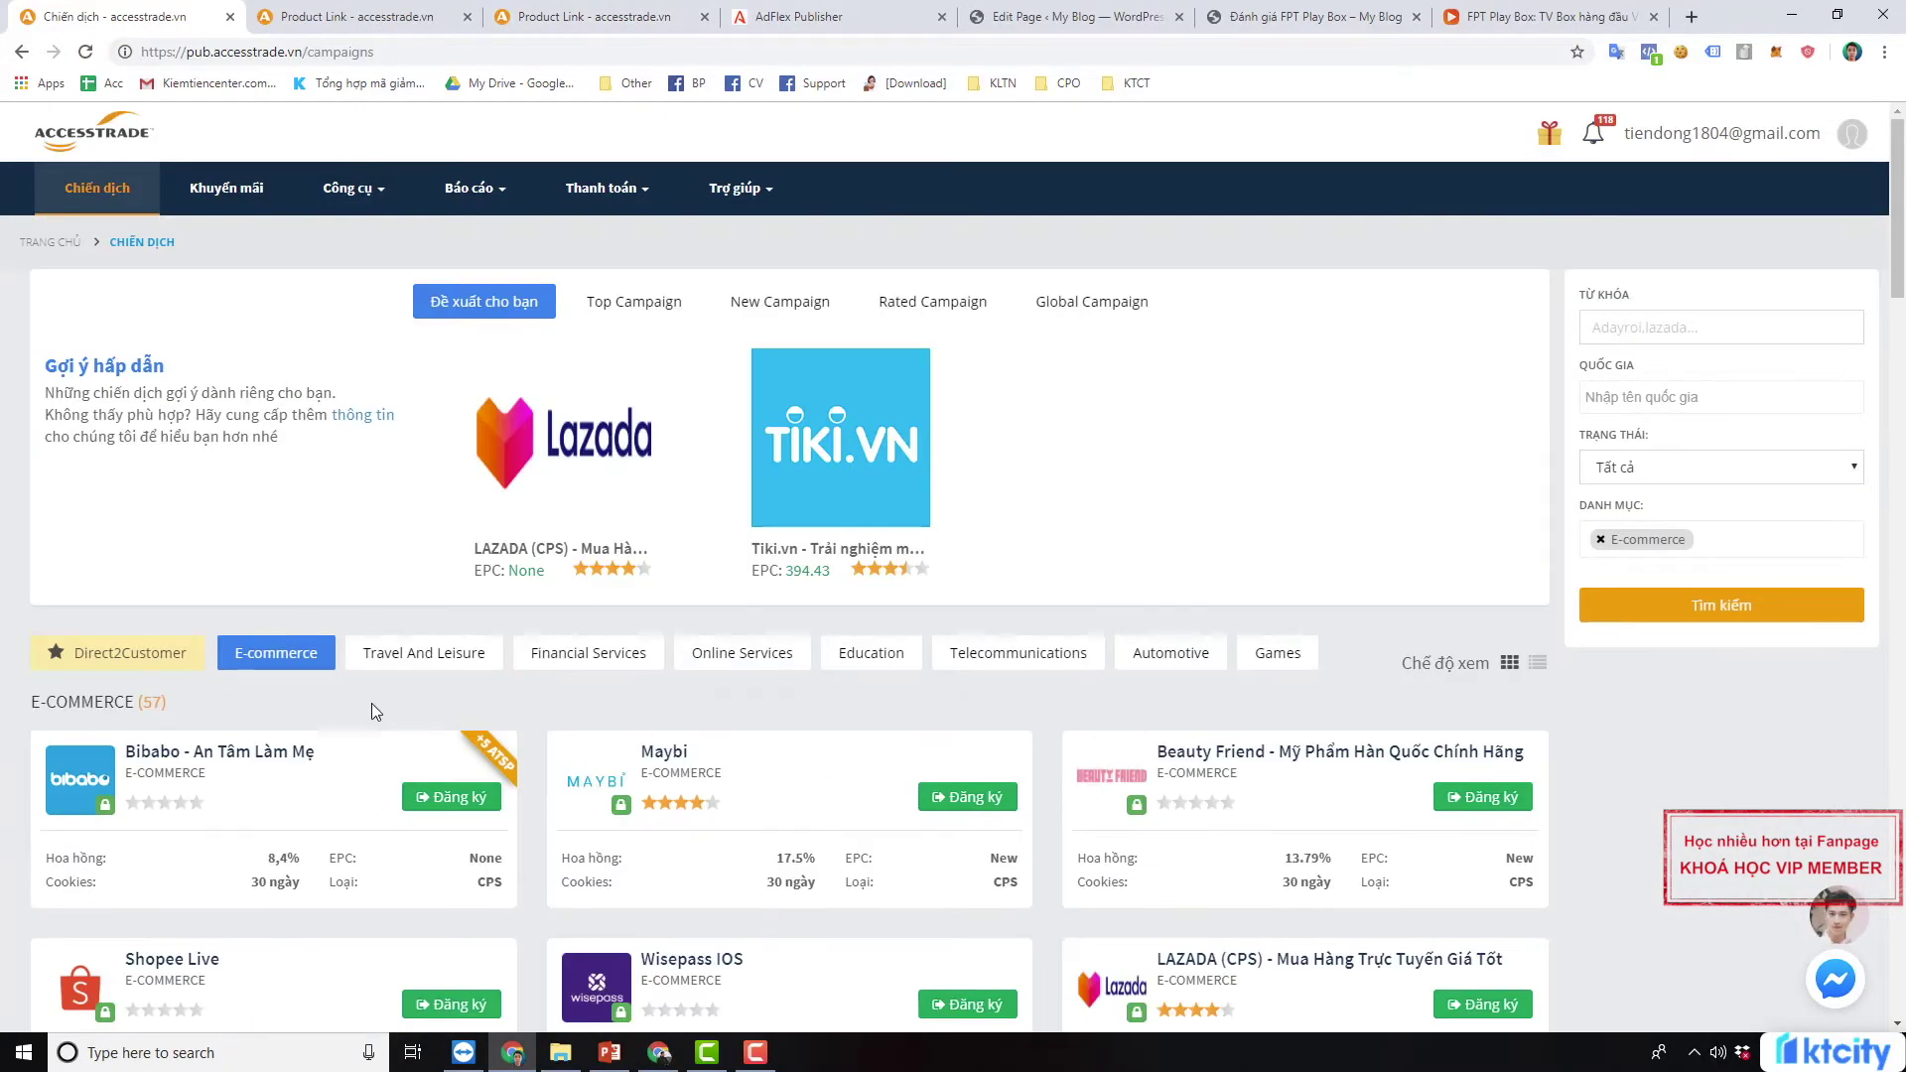
click(405, 655)
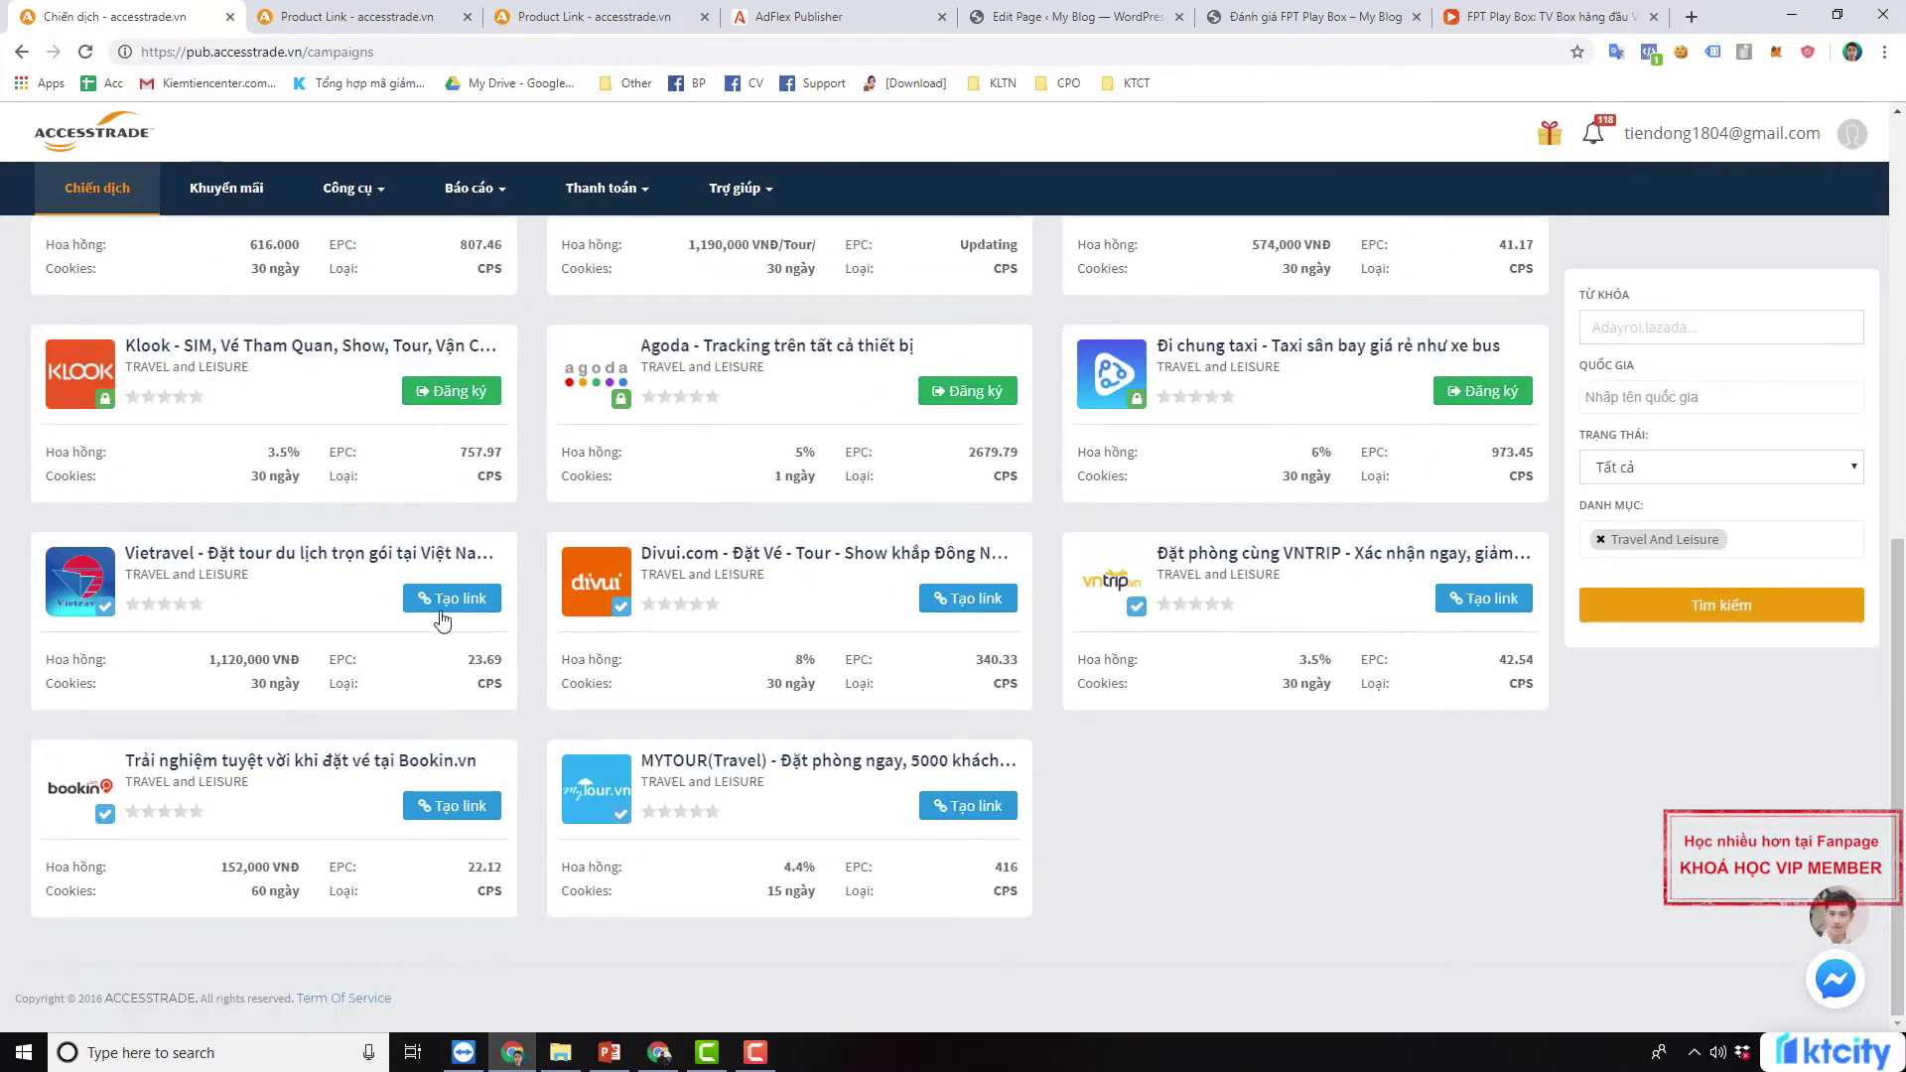
click(484, 600)
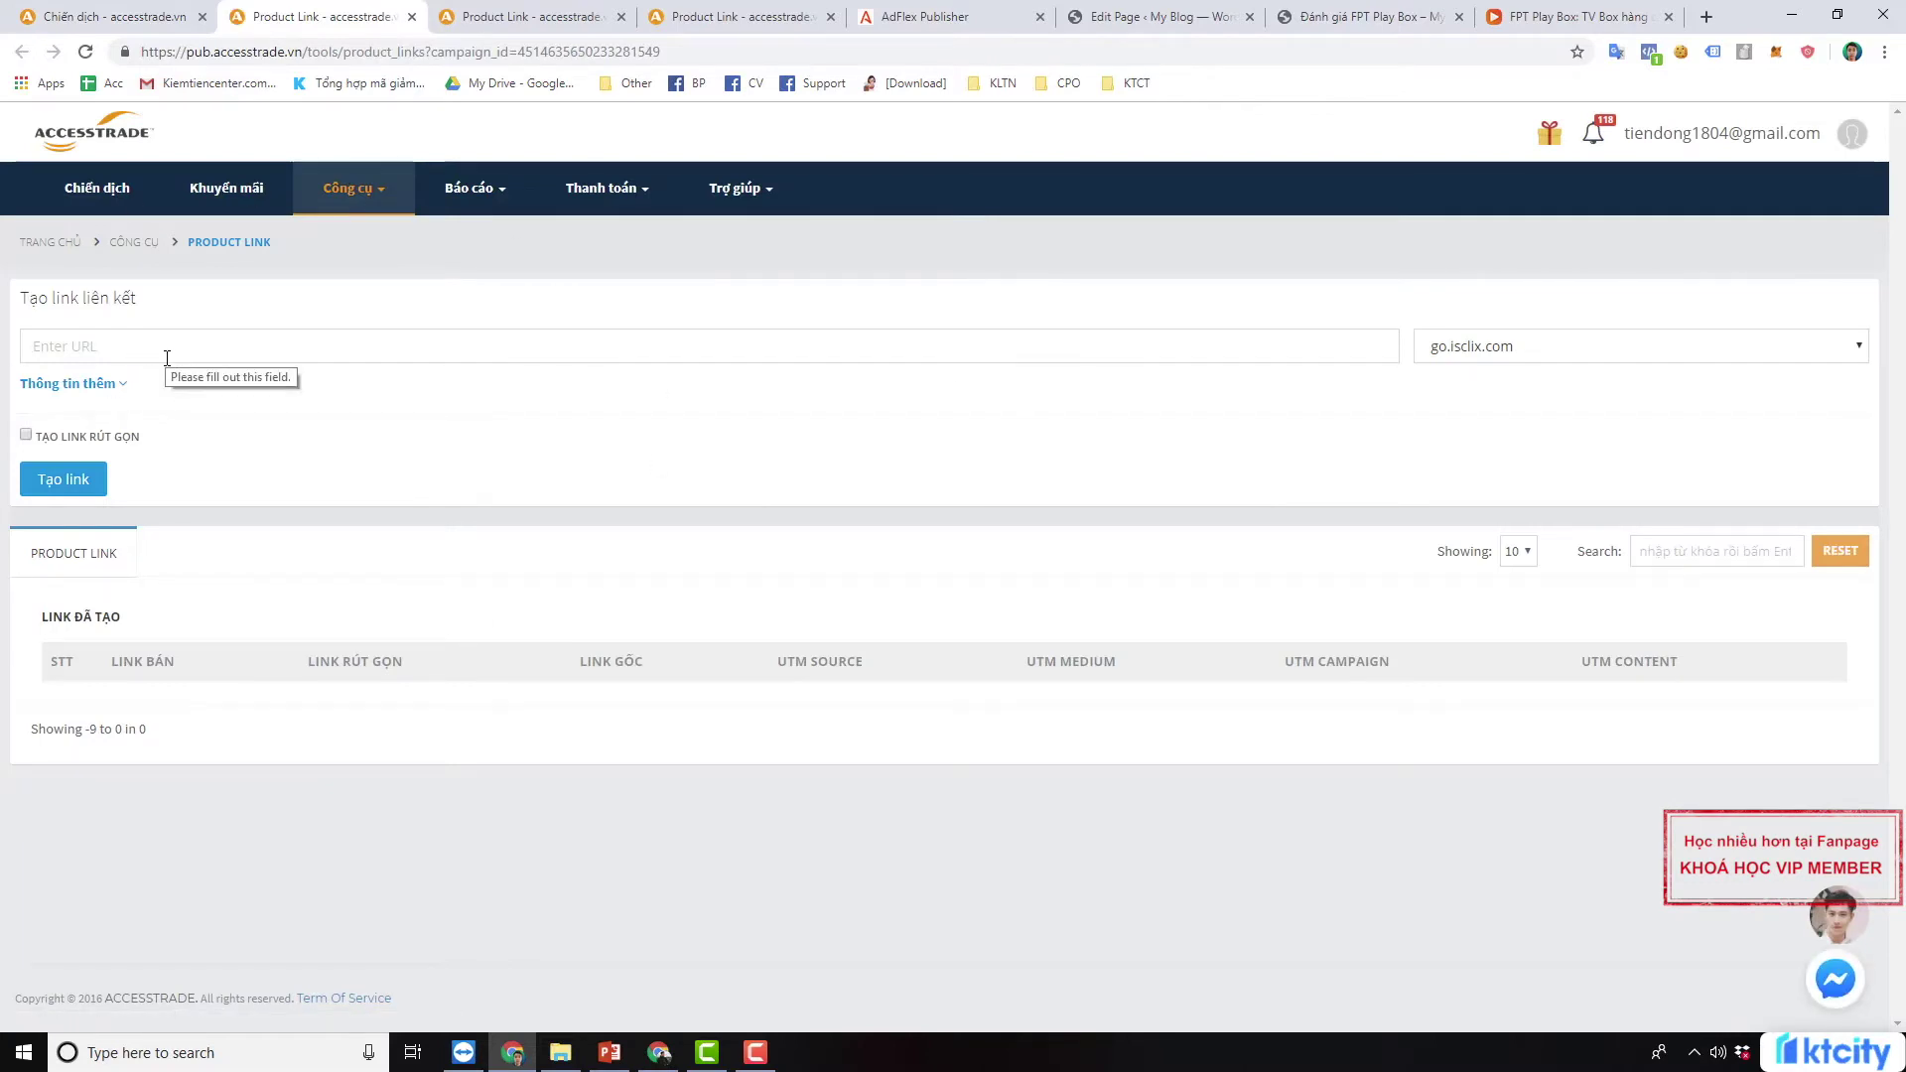
Open the Vietravel campaign's details page from the campaign list and close the unneeded AccessTrade tabs
click(60, 14)
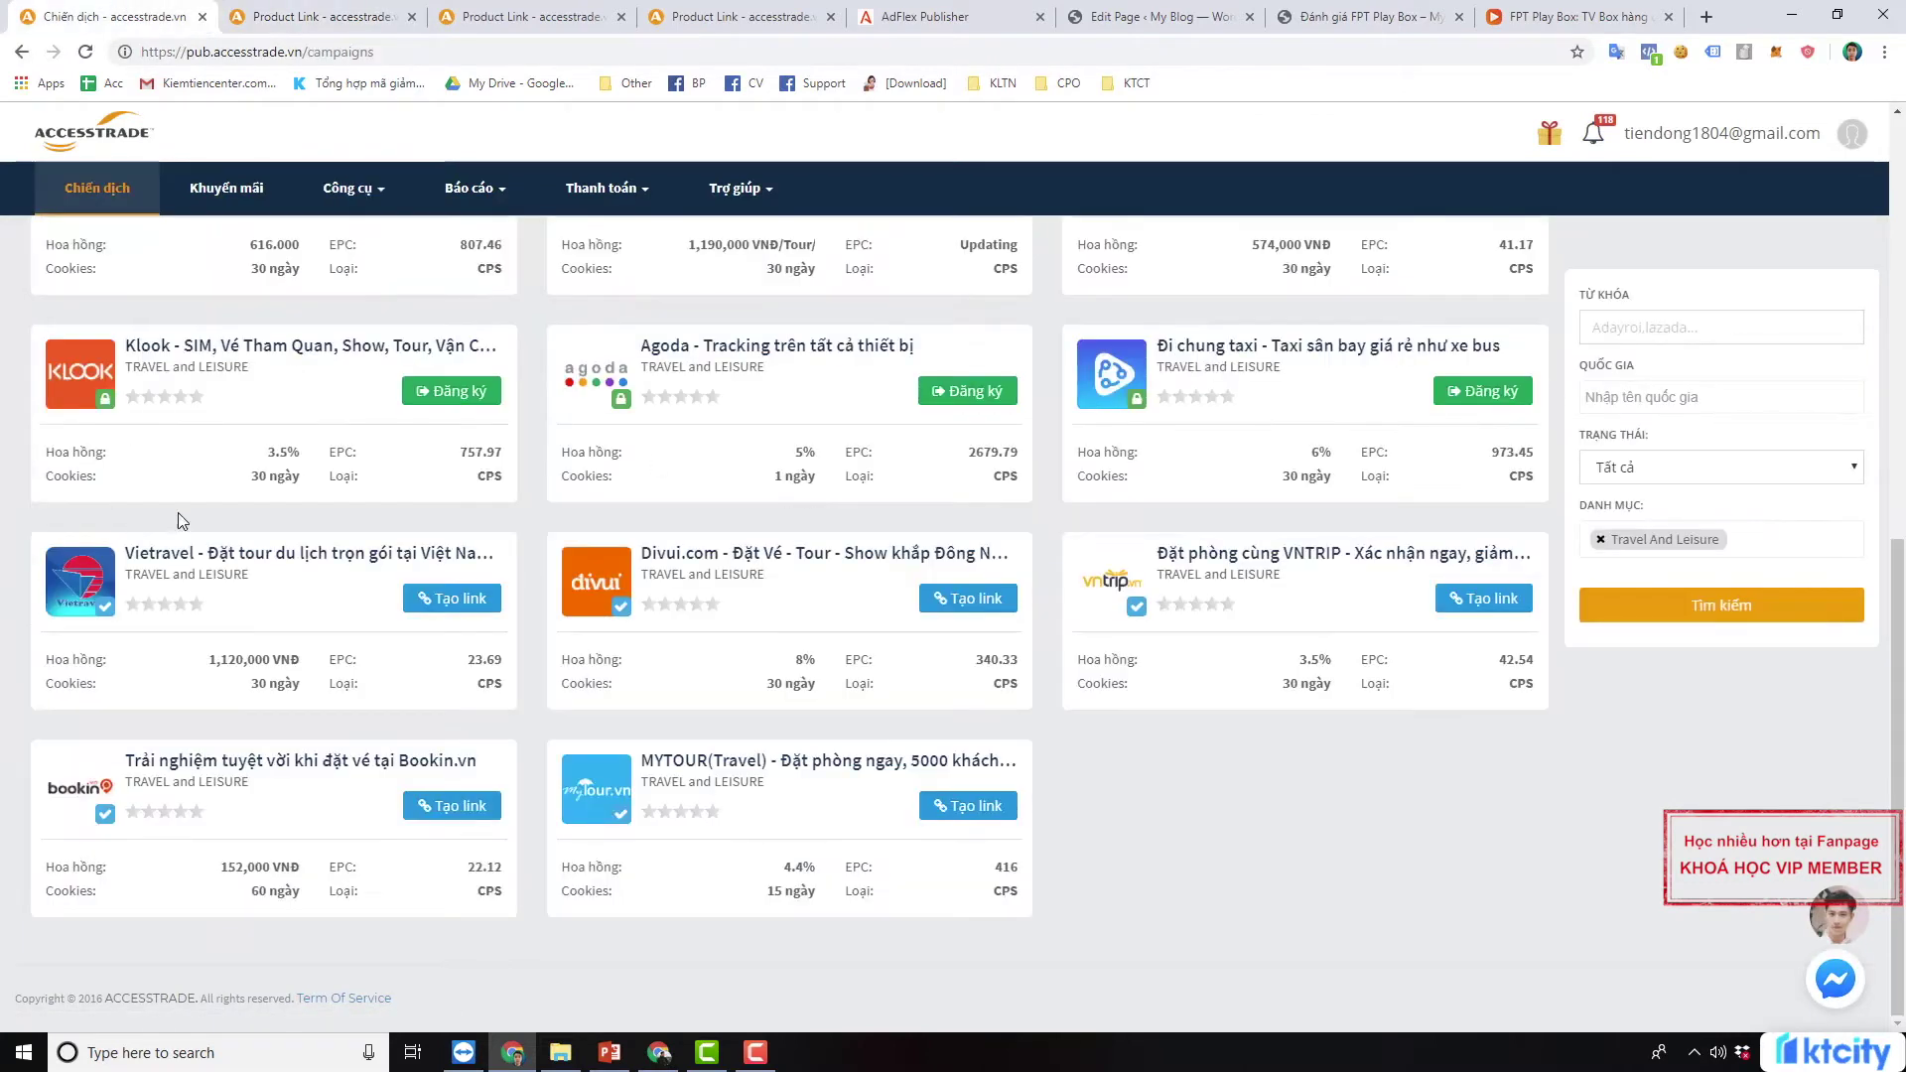
click(87, 602)
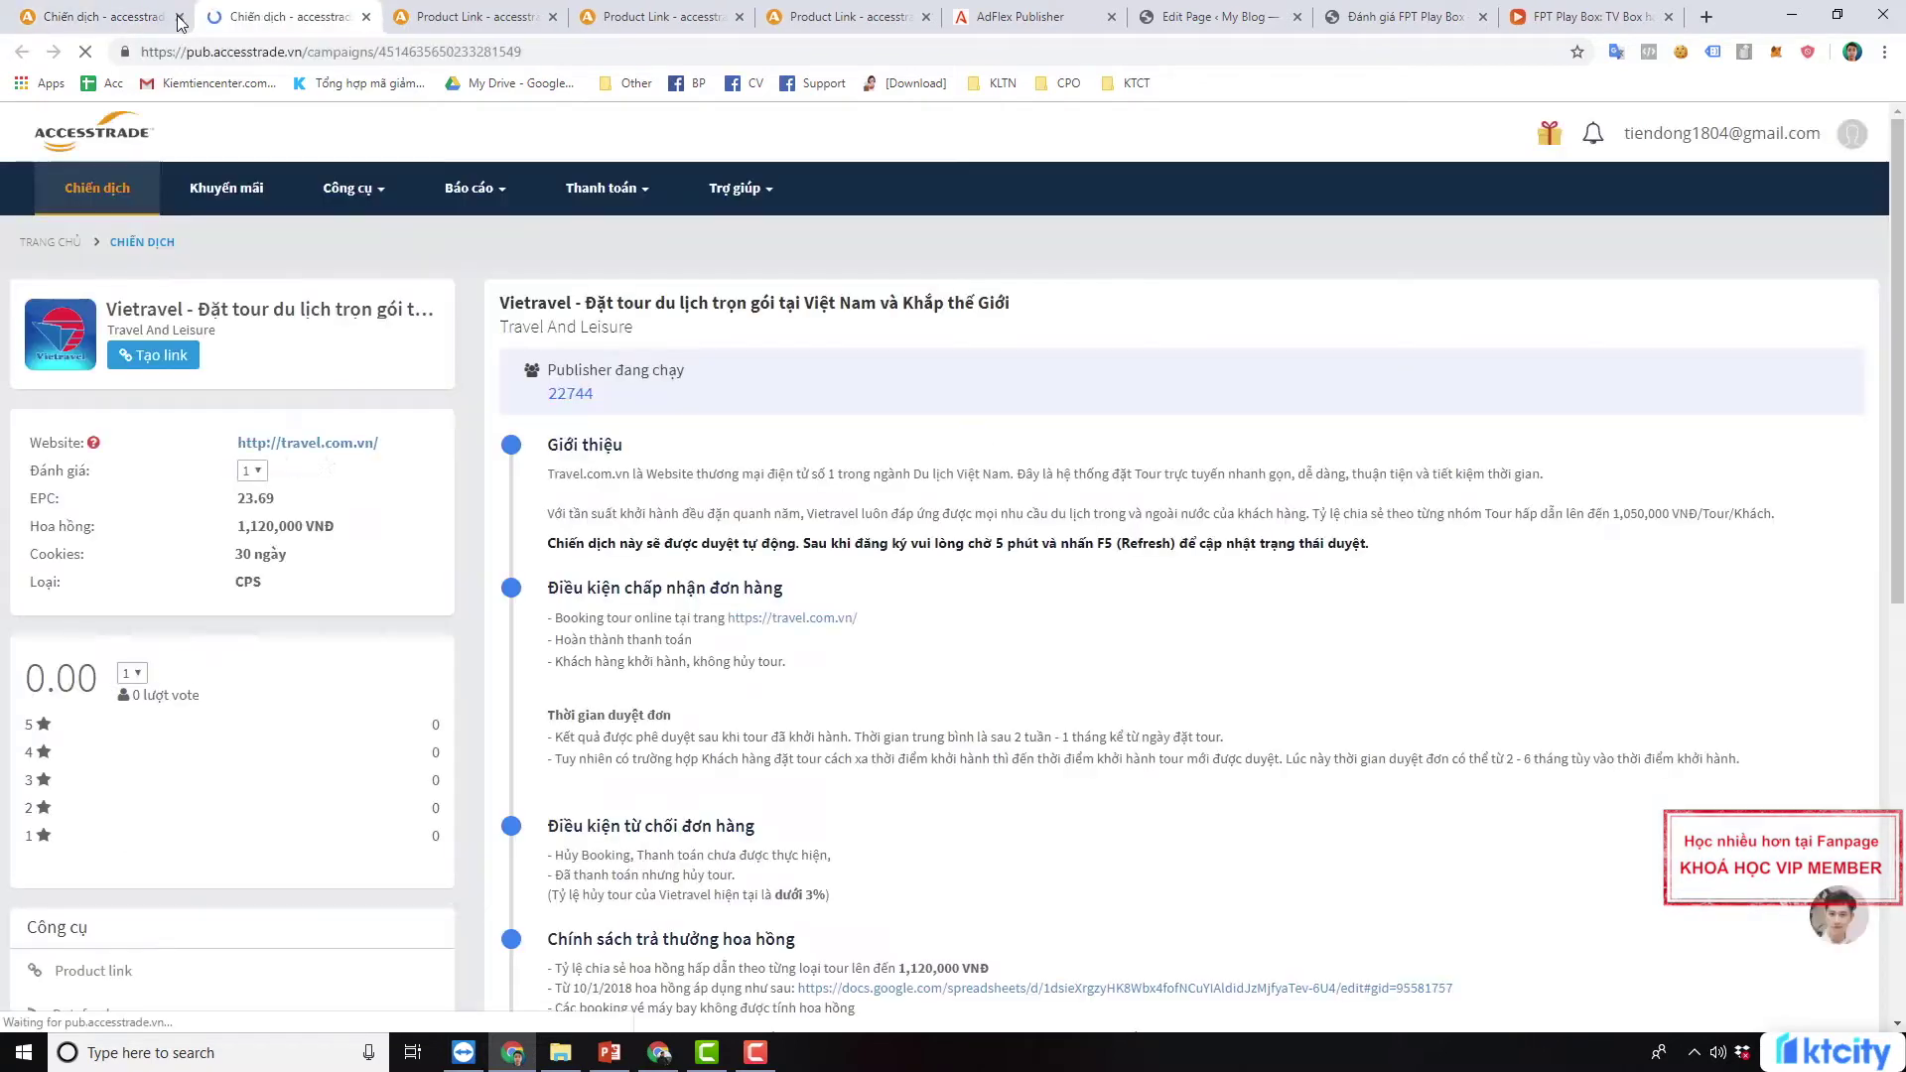
middle_click(600, 22)
middle_click(427, 17)
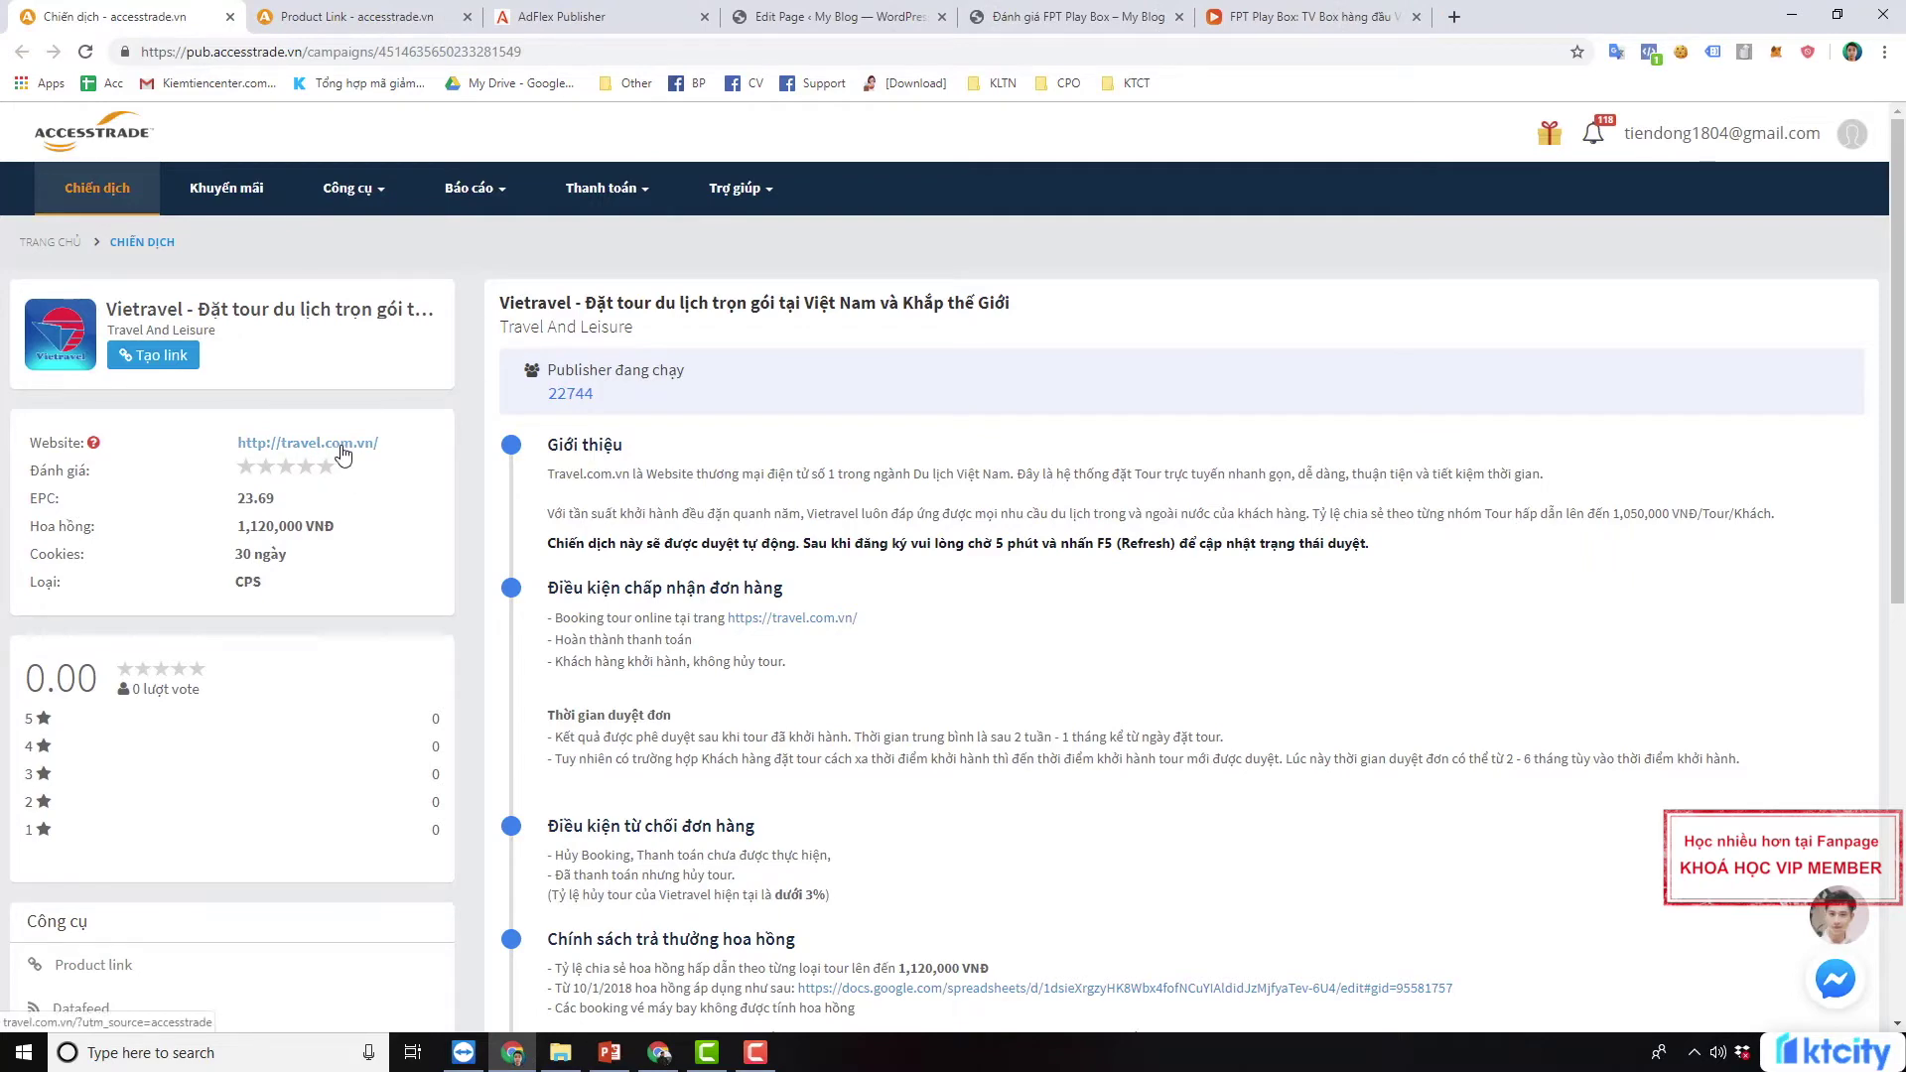
Visit the Vietravel campaign's website and open the "Phú Quốc Đảo Ngọc" tour listed under "TOUR GIỜ CHÓT", dismissing the notification request
click(341, 447)
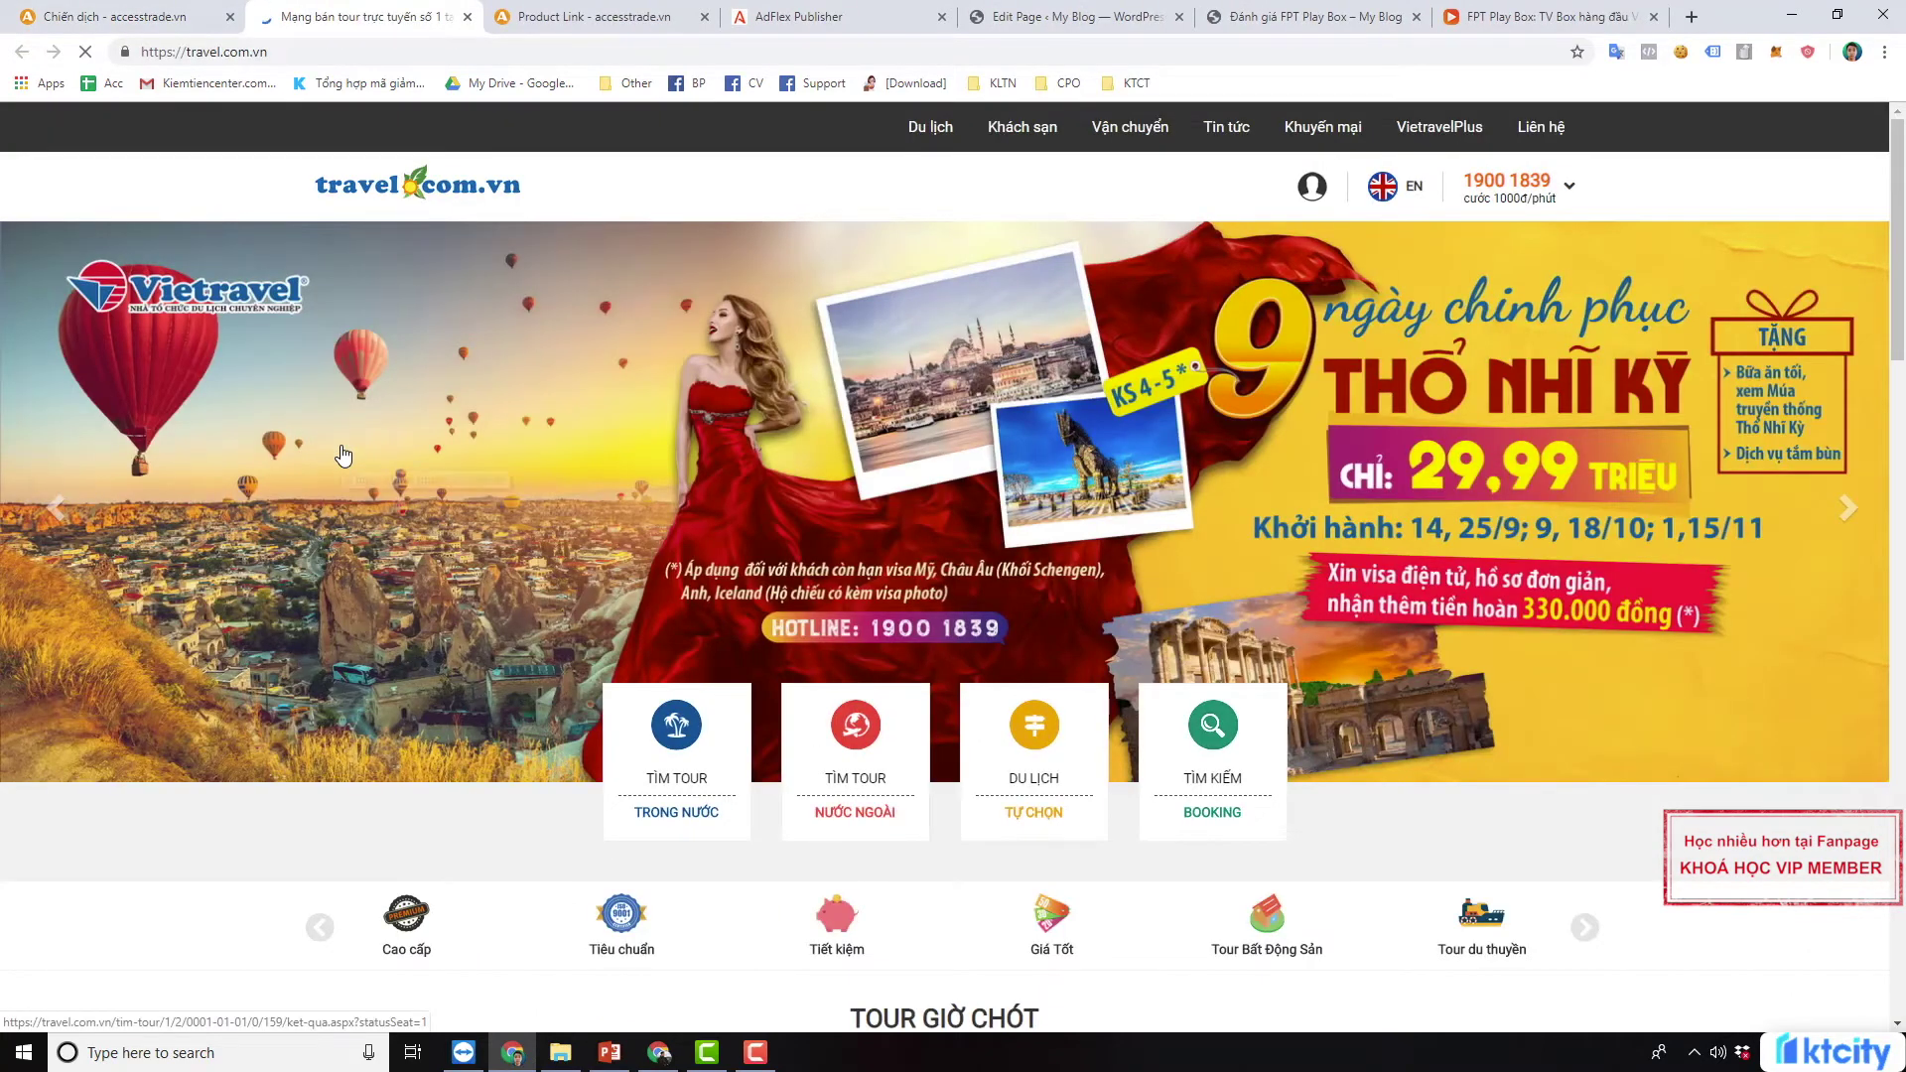
scroll(847, 541, down, 7)
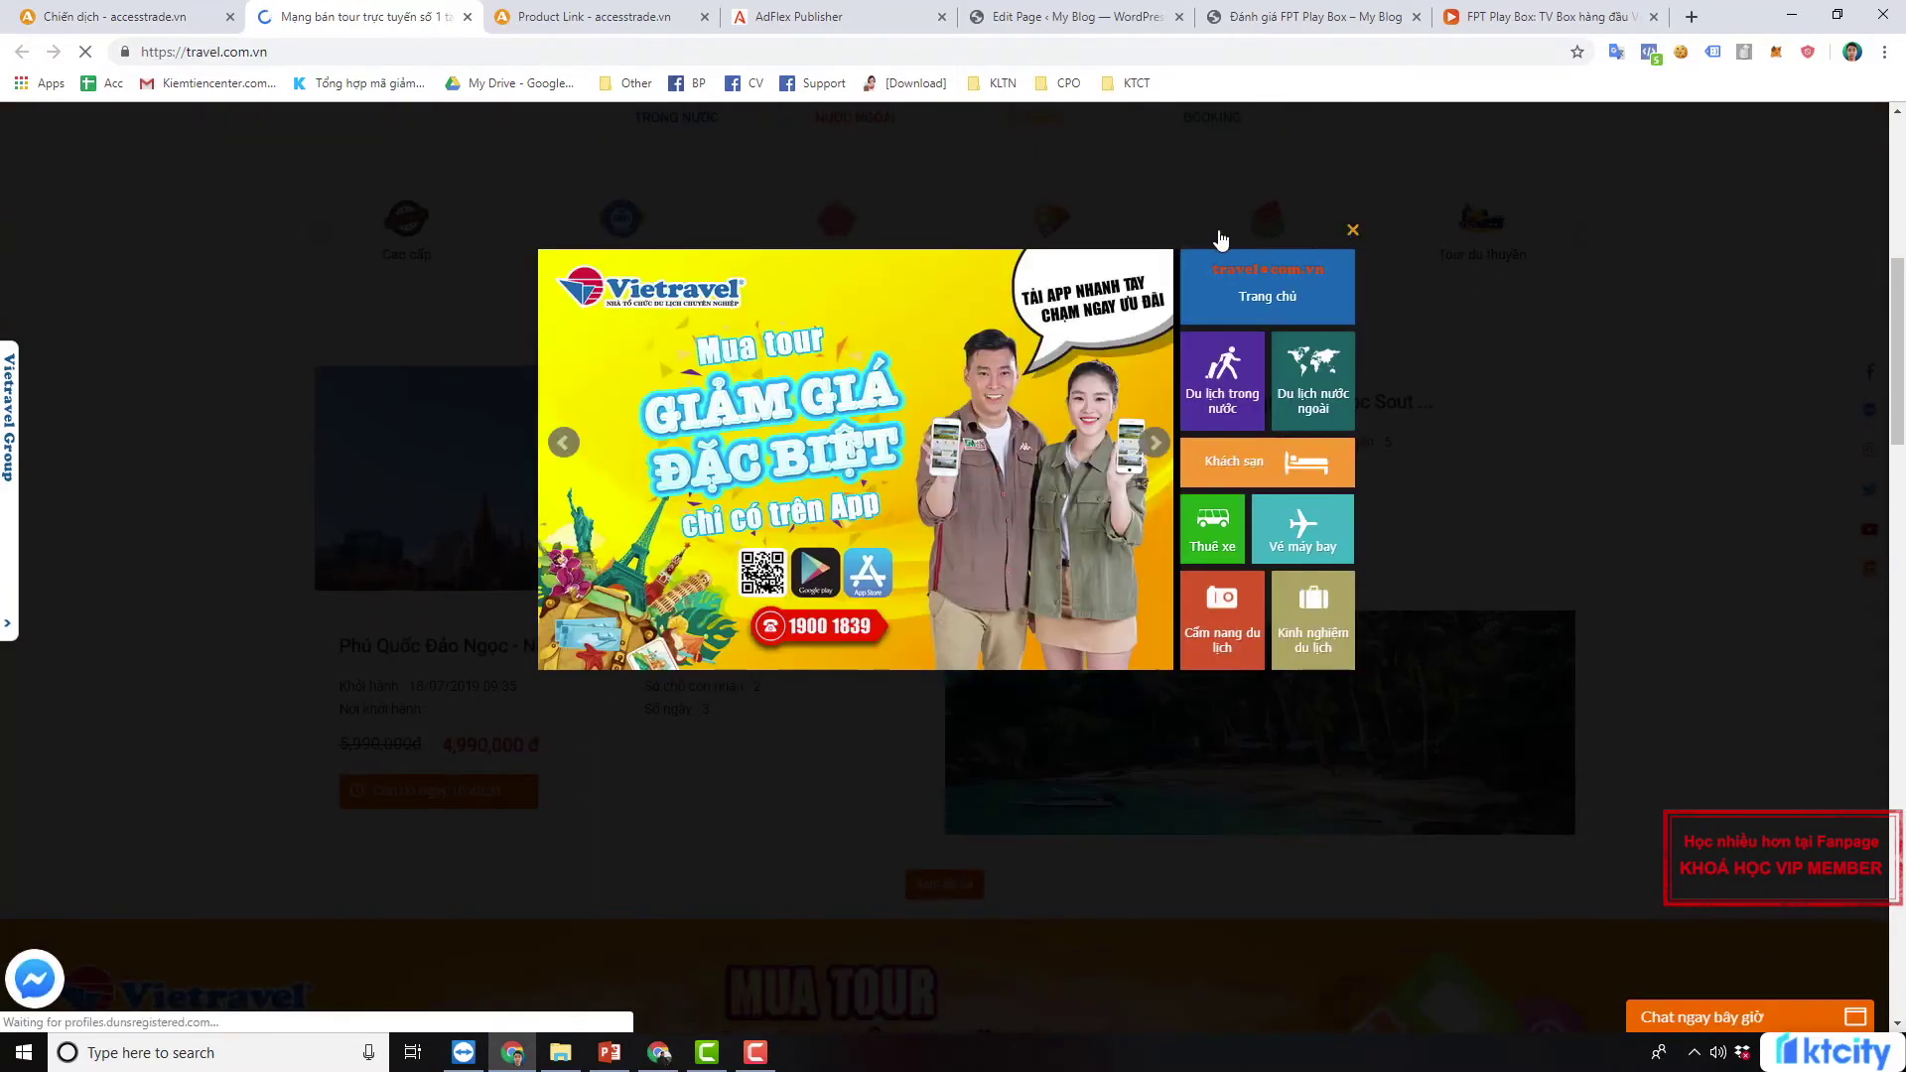
click(1221, 239)
scroll(817, 497, up, 7)
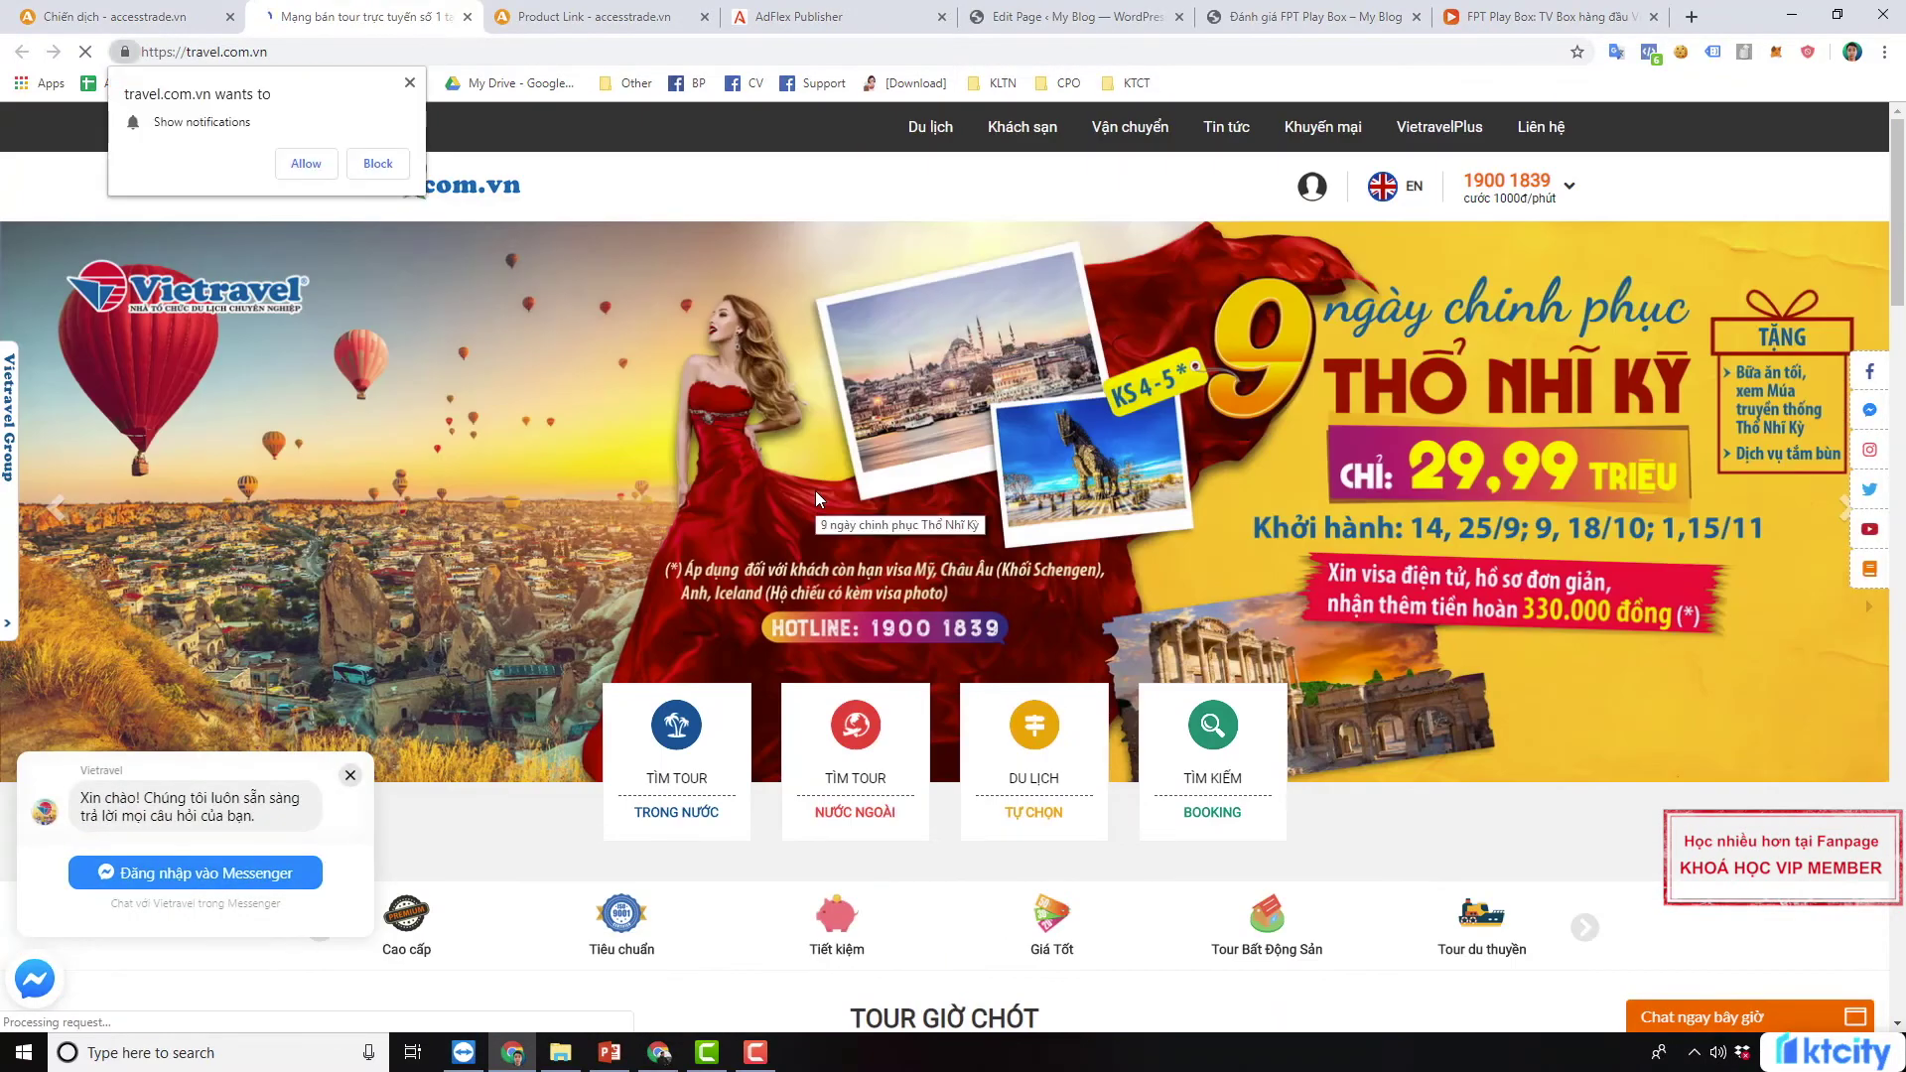
scroll(1343, 201, down, 4)
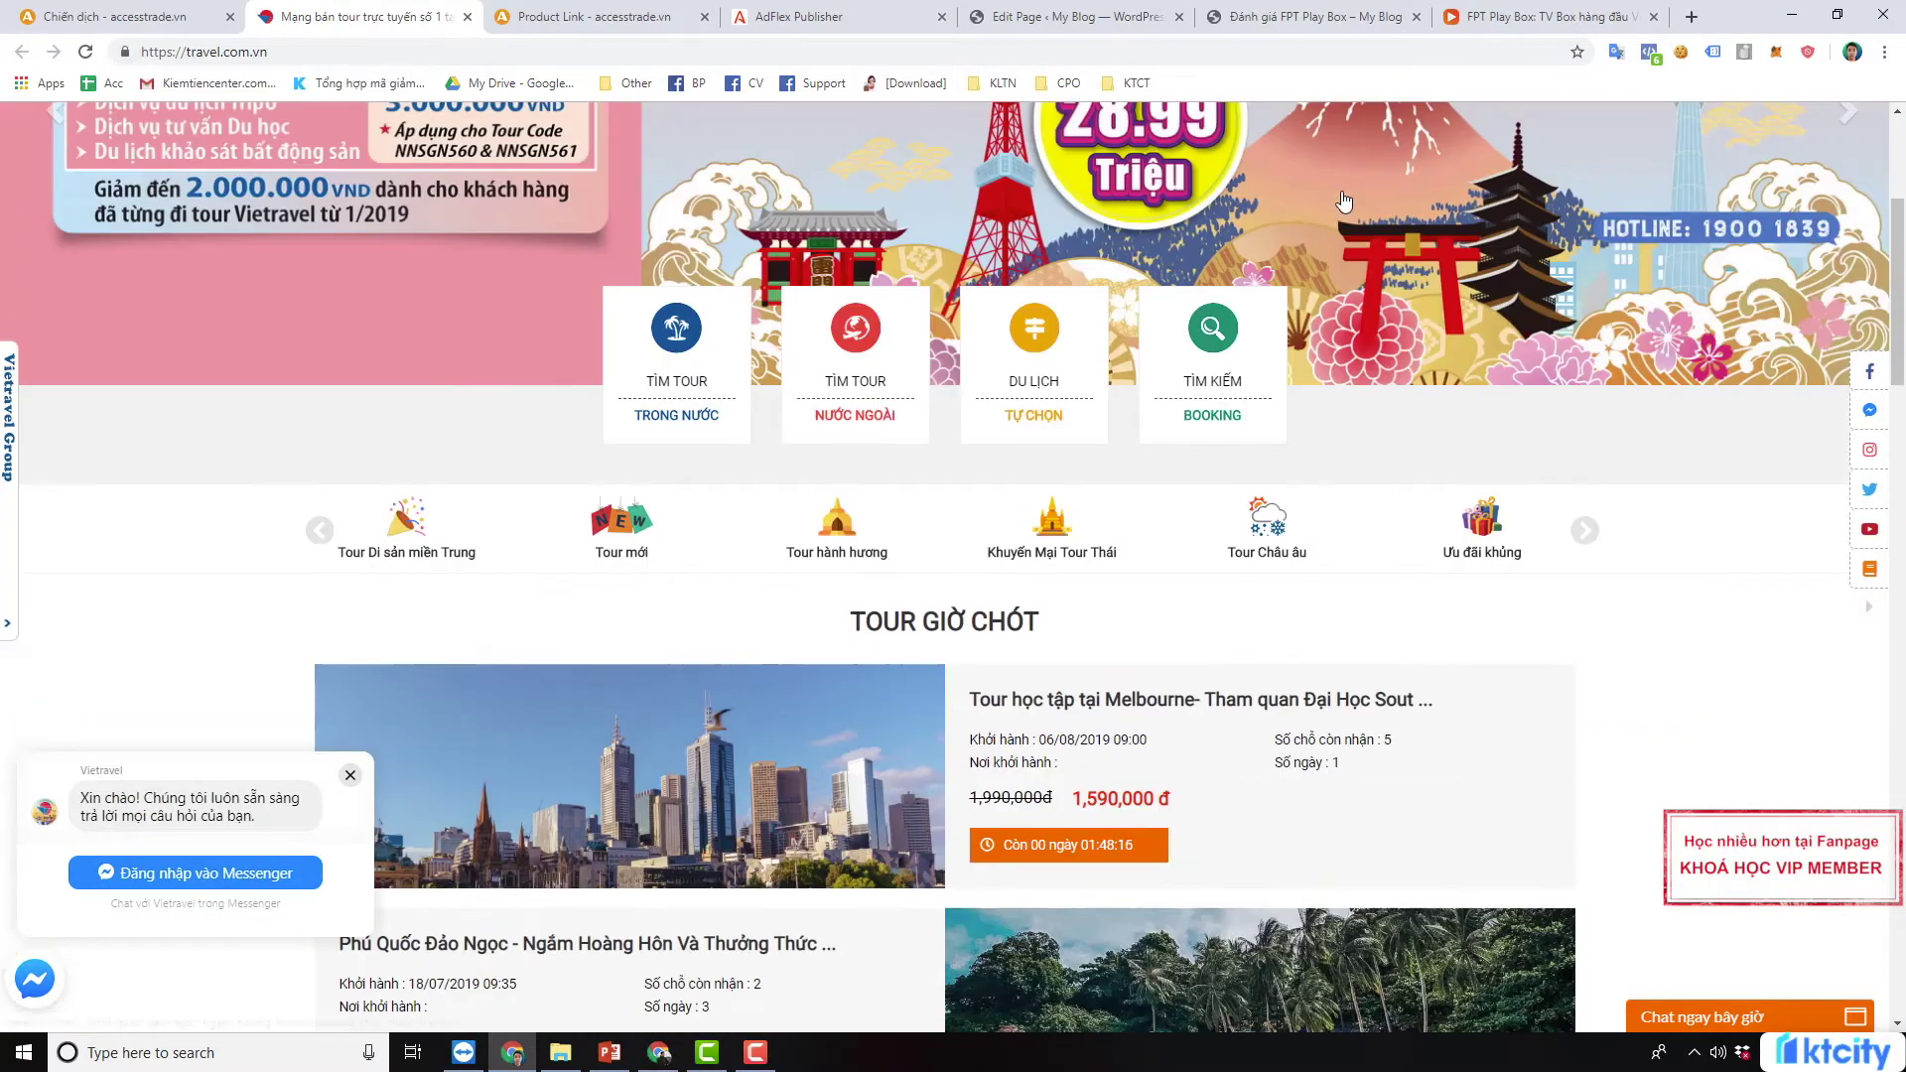
scroll(1343, 201, down, 4)
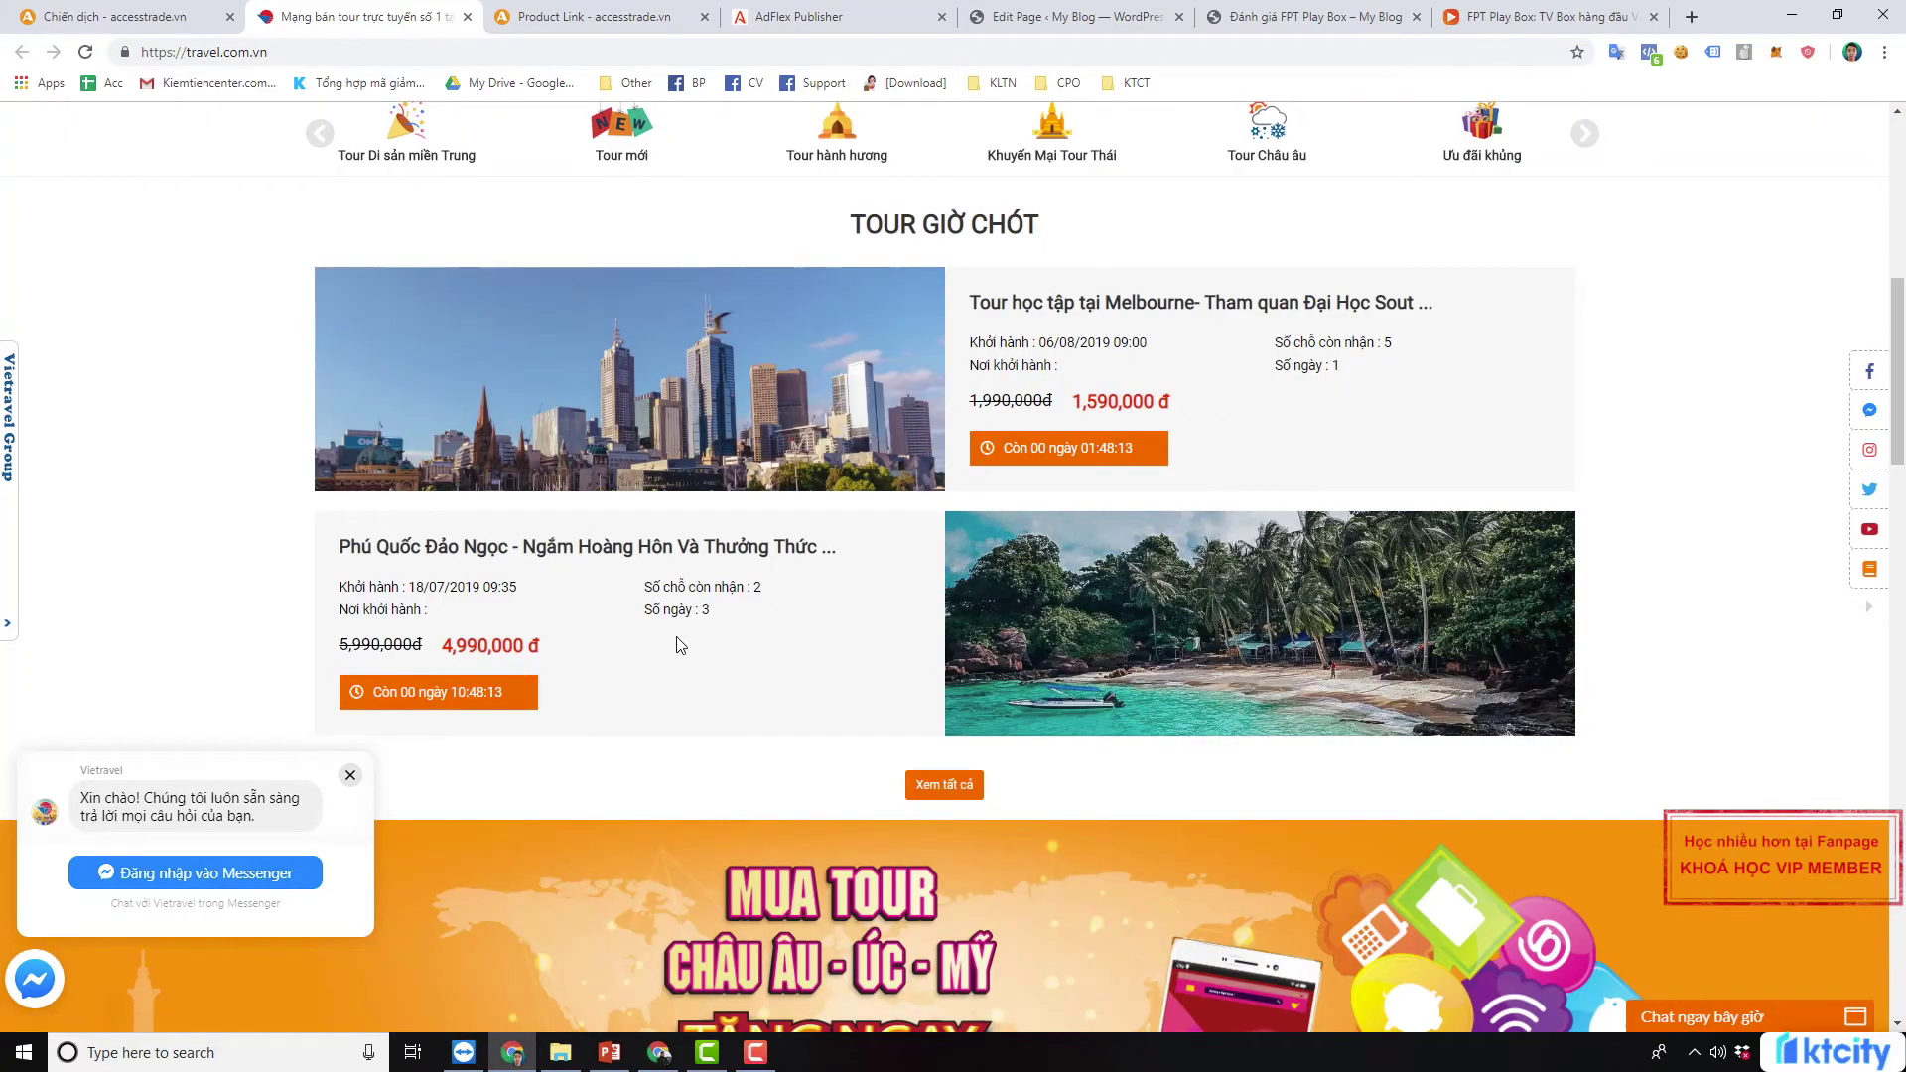
click(574, 552)
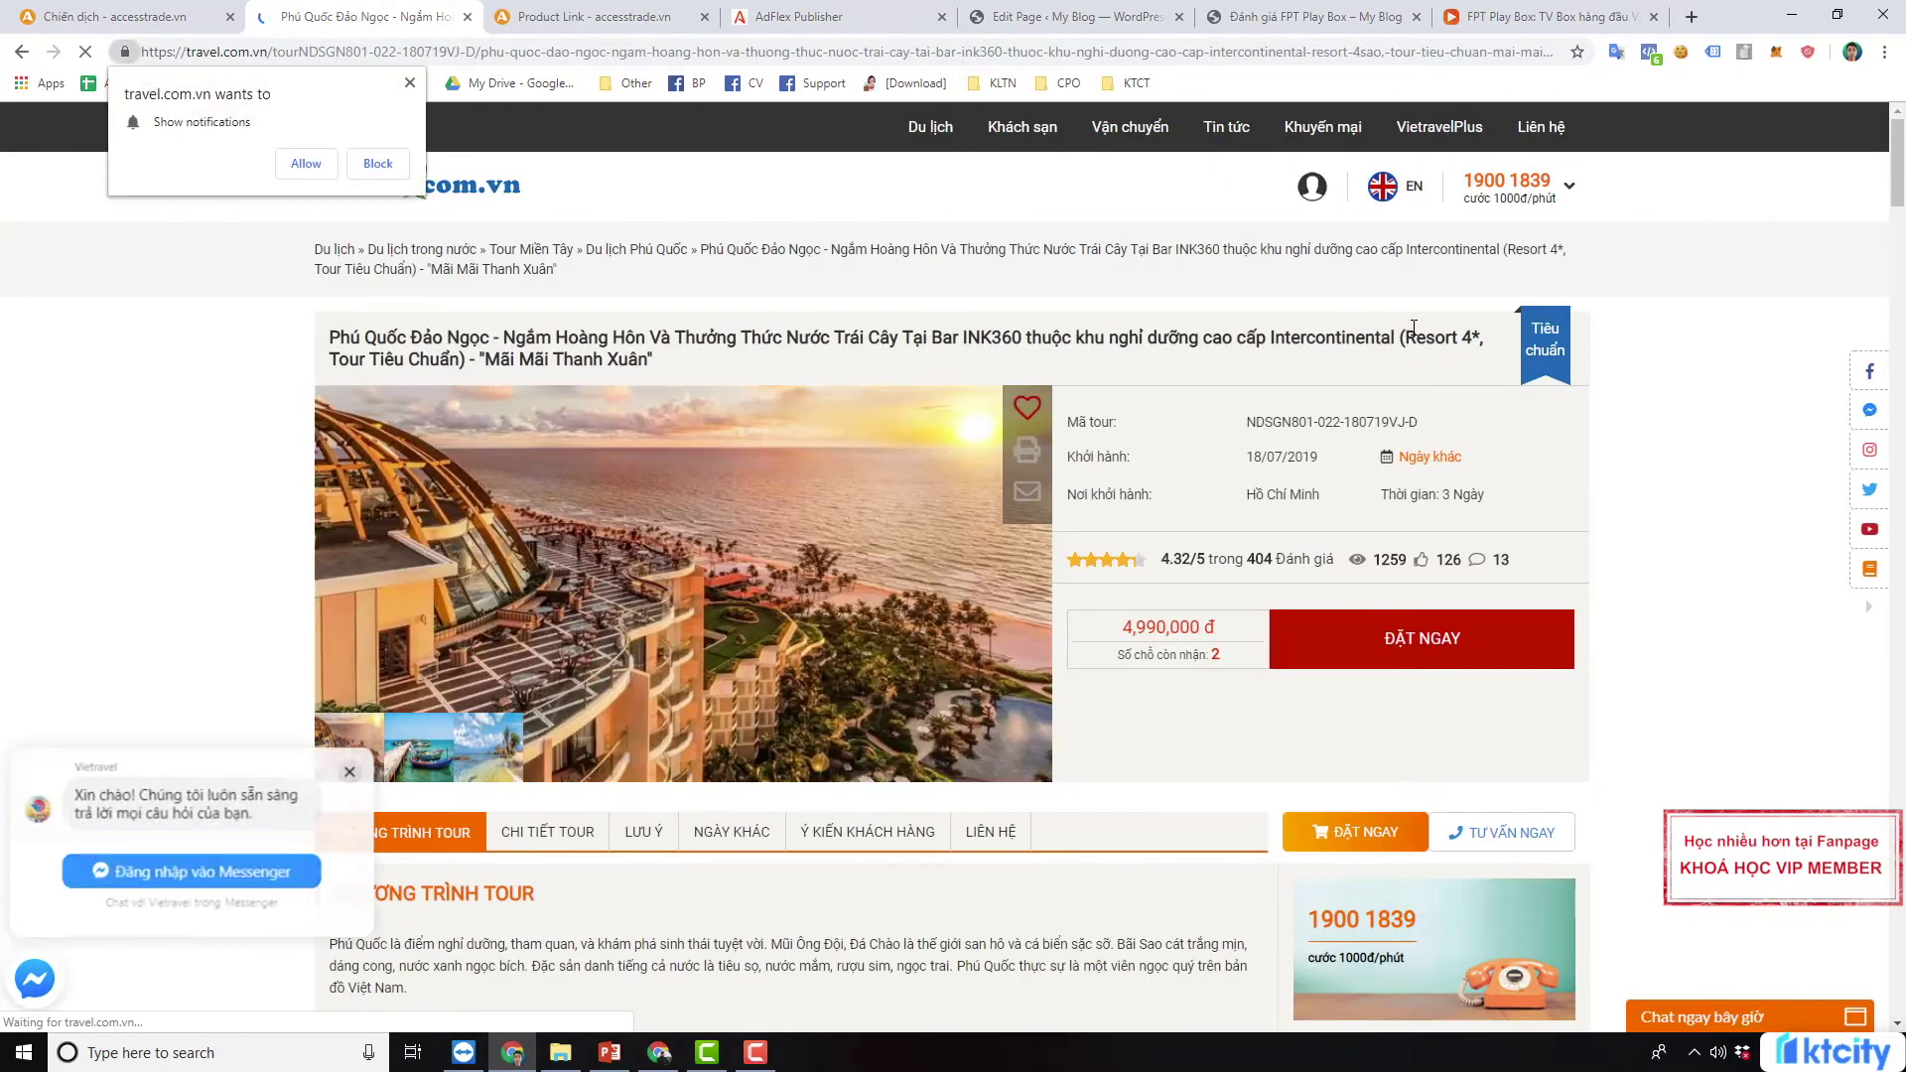
click(409, 84)
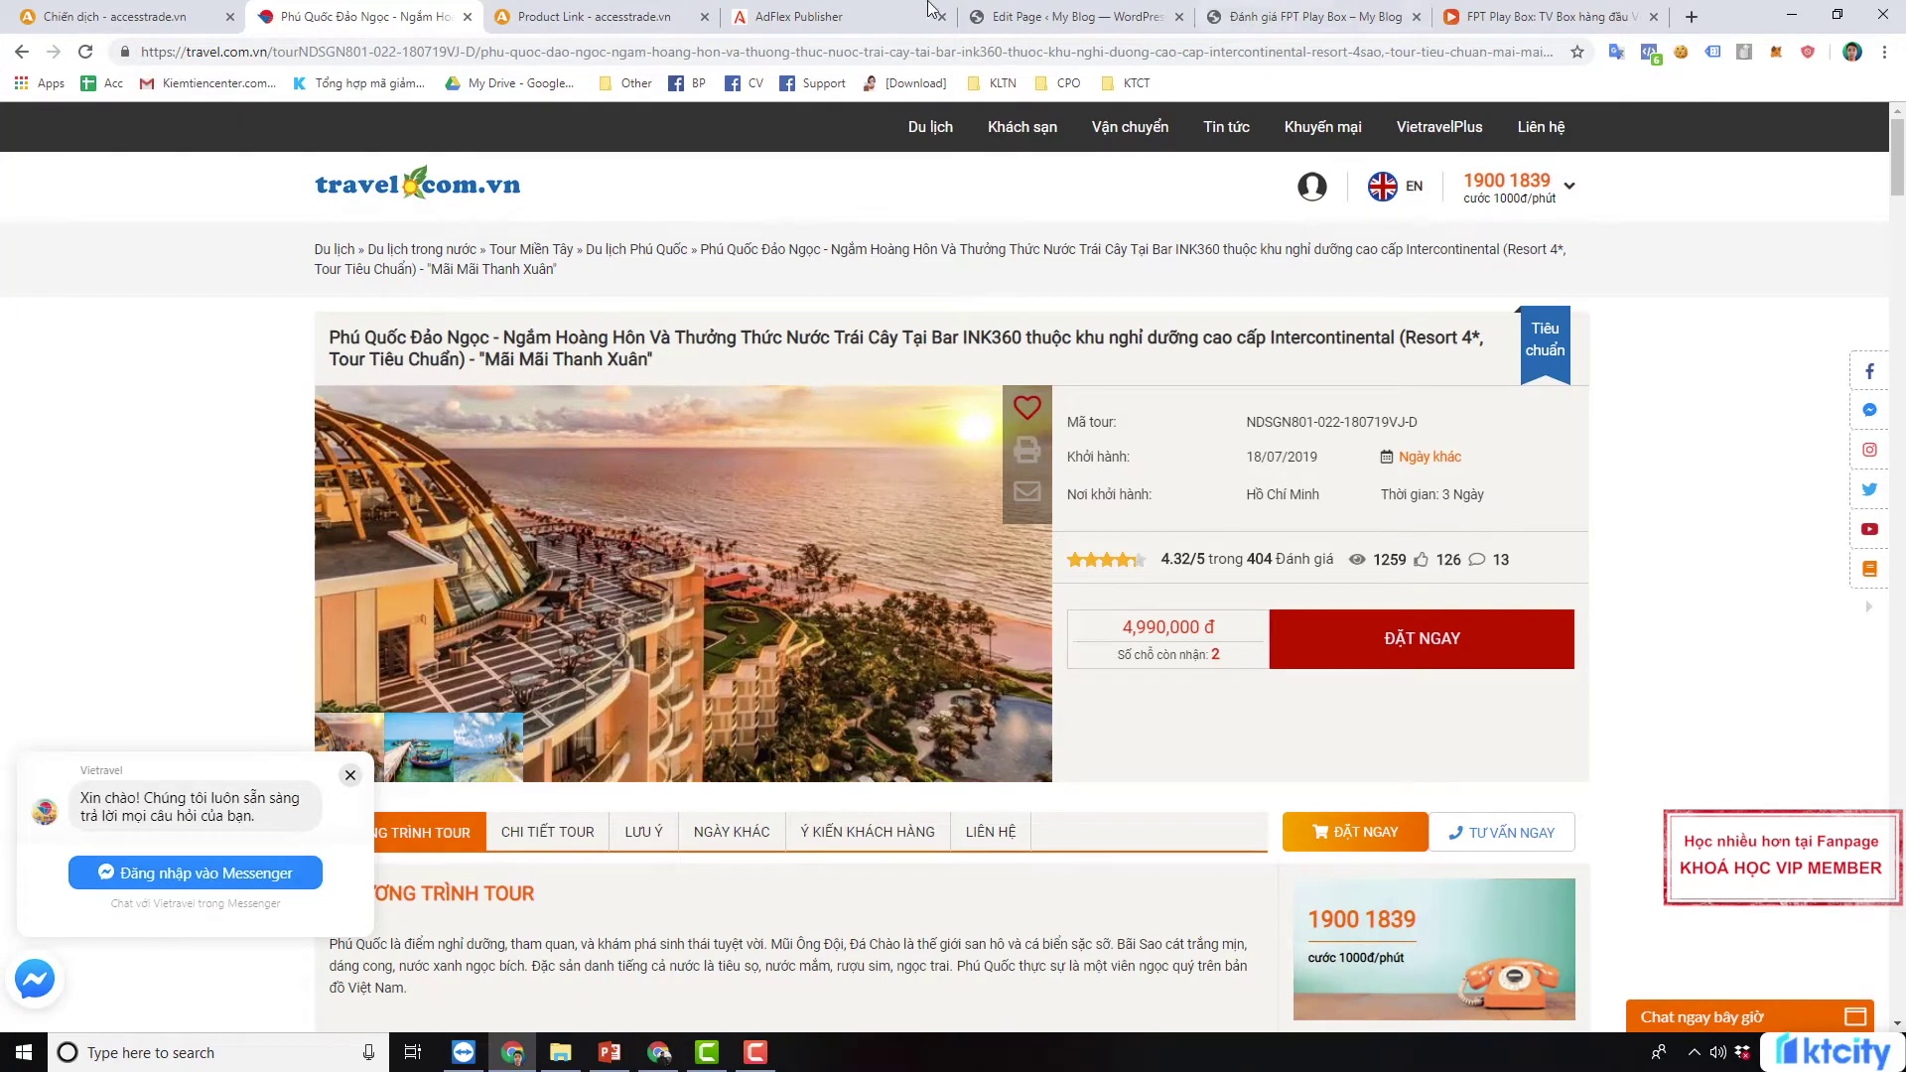
Copy the "Phú Quốc Đảo Ngọc" tour page's URL and paste it into the AccessTrade product link form
click(509, 53)
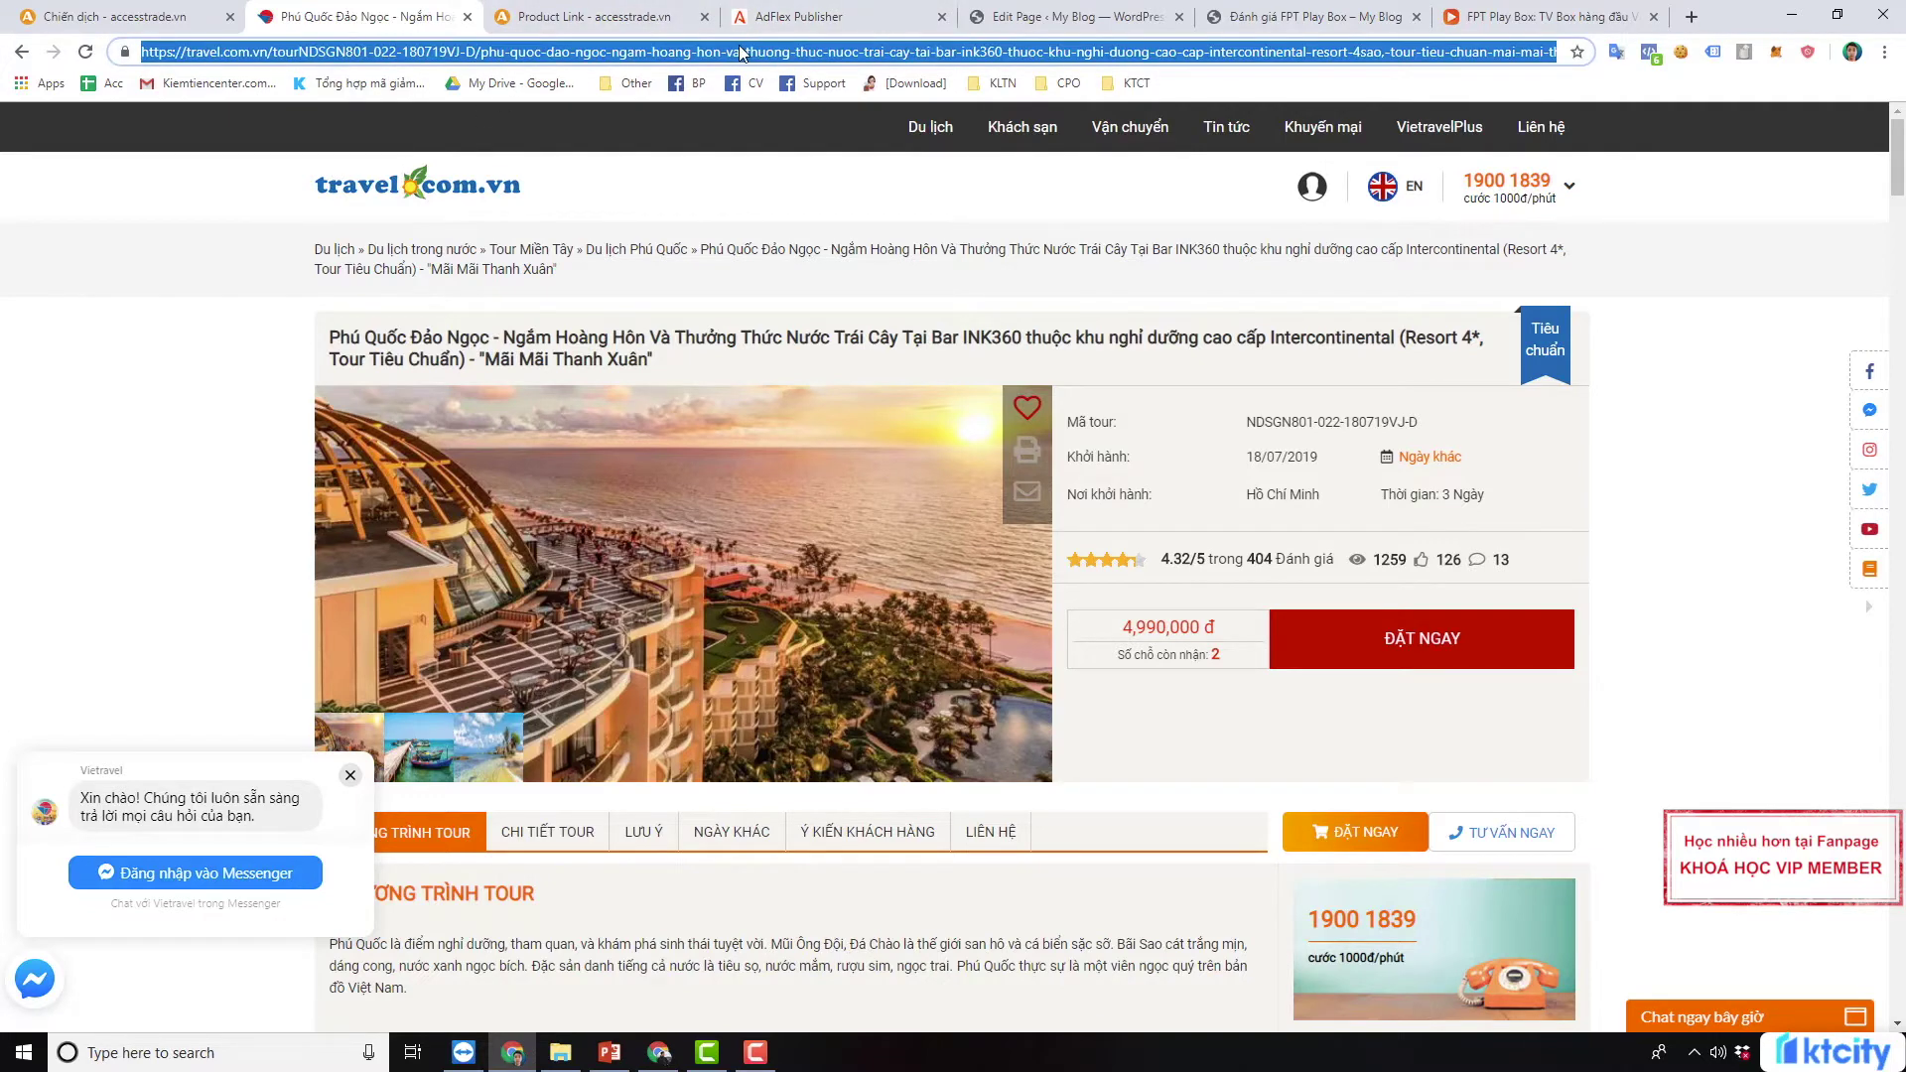
right_click(693, 56)
click(766, 152)
click(578, 16)
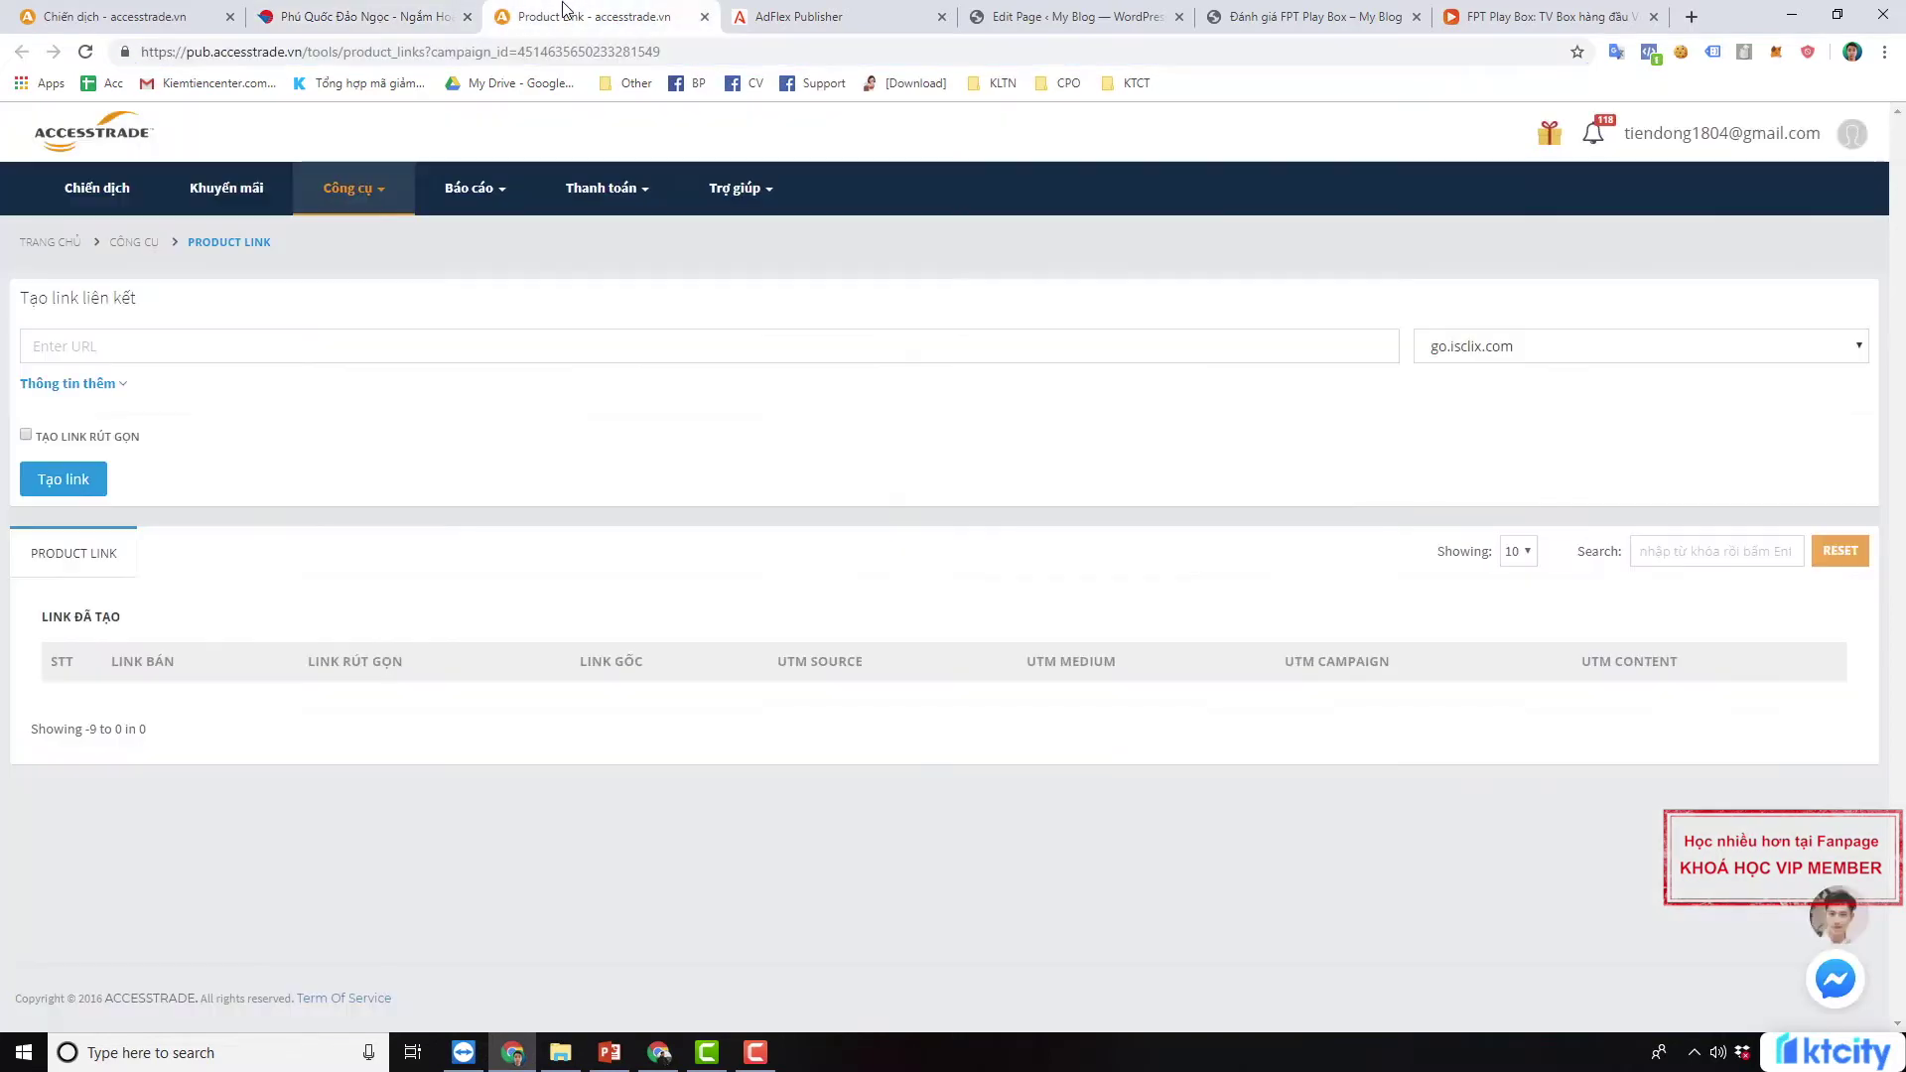
right_click(117, 338)
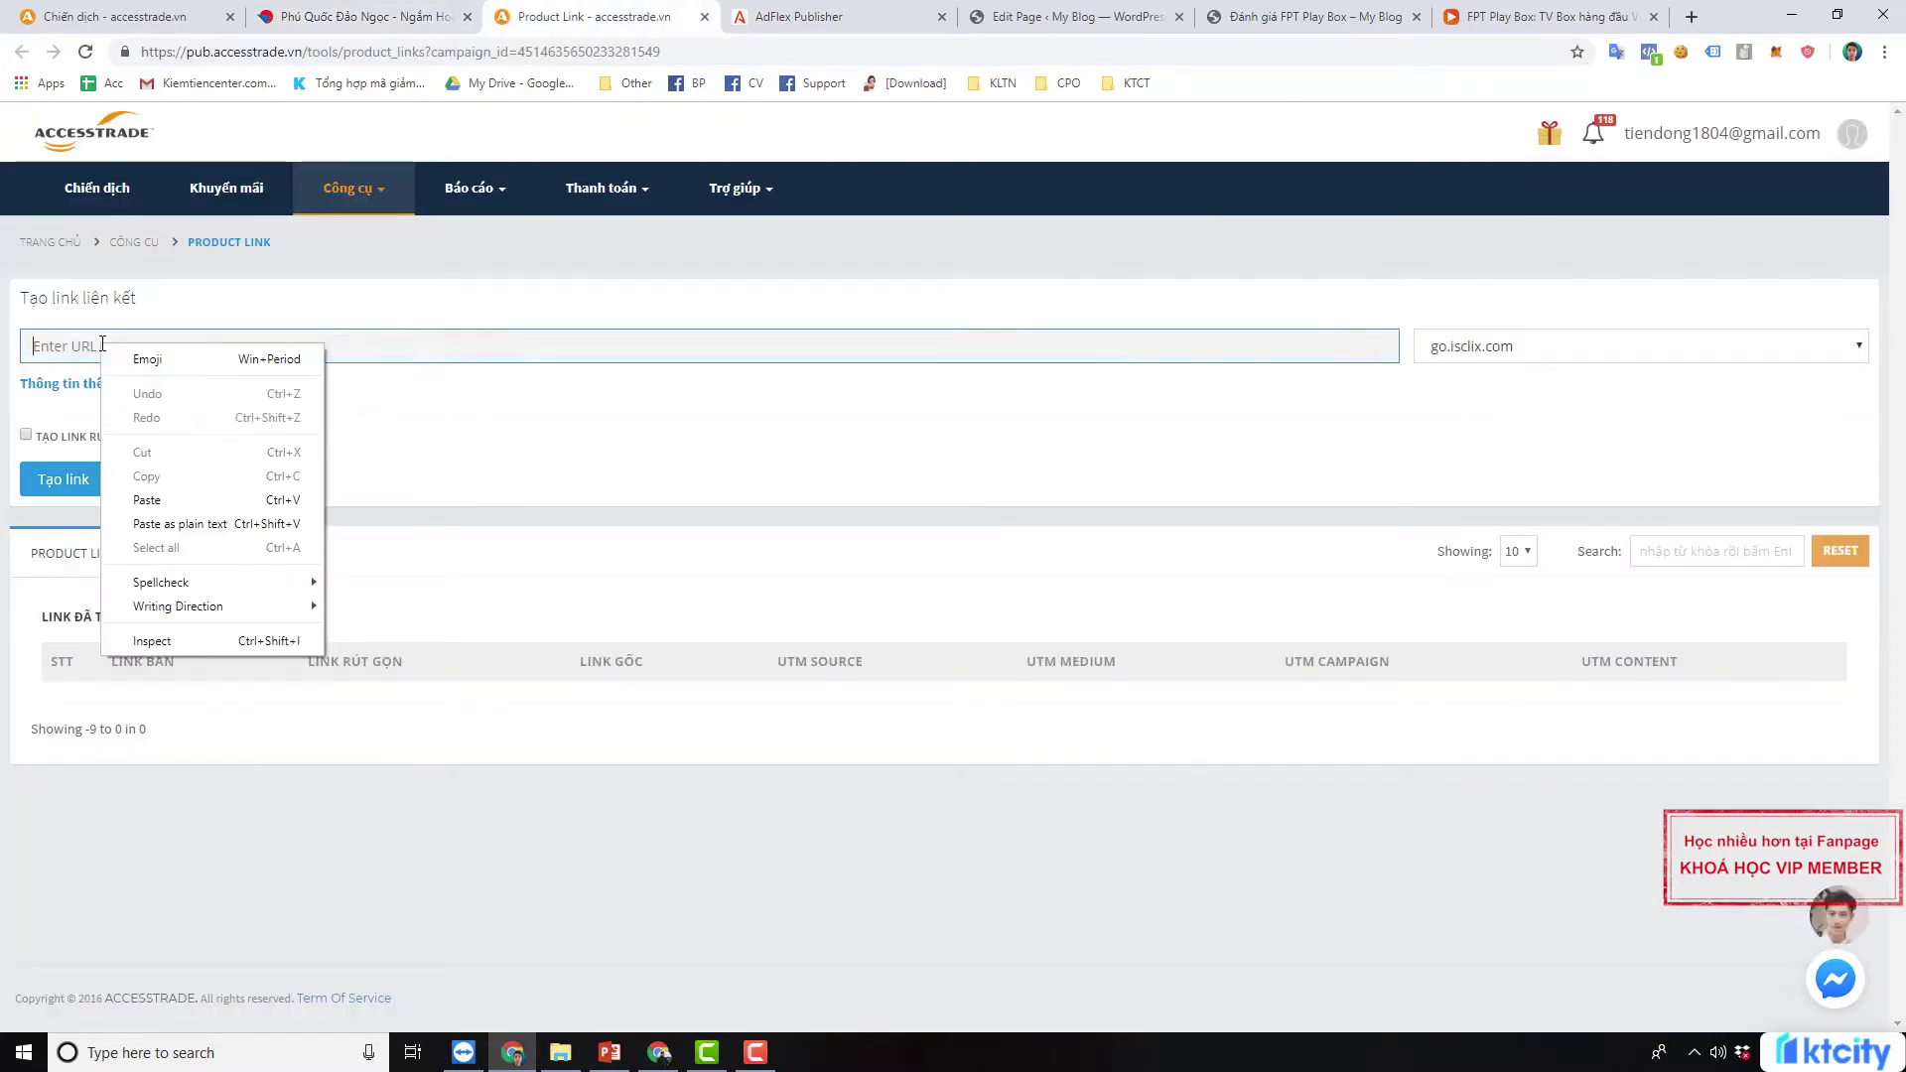
click(189, 500)
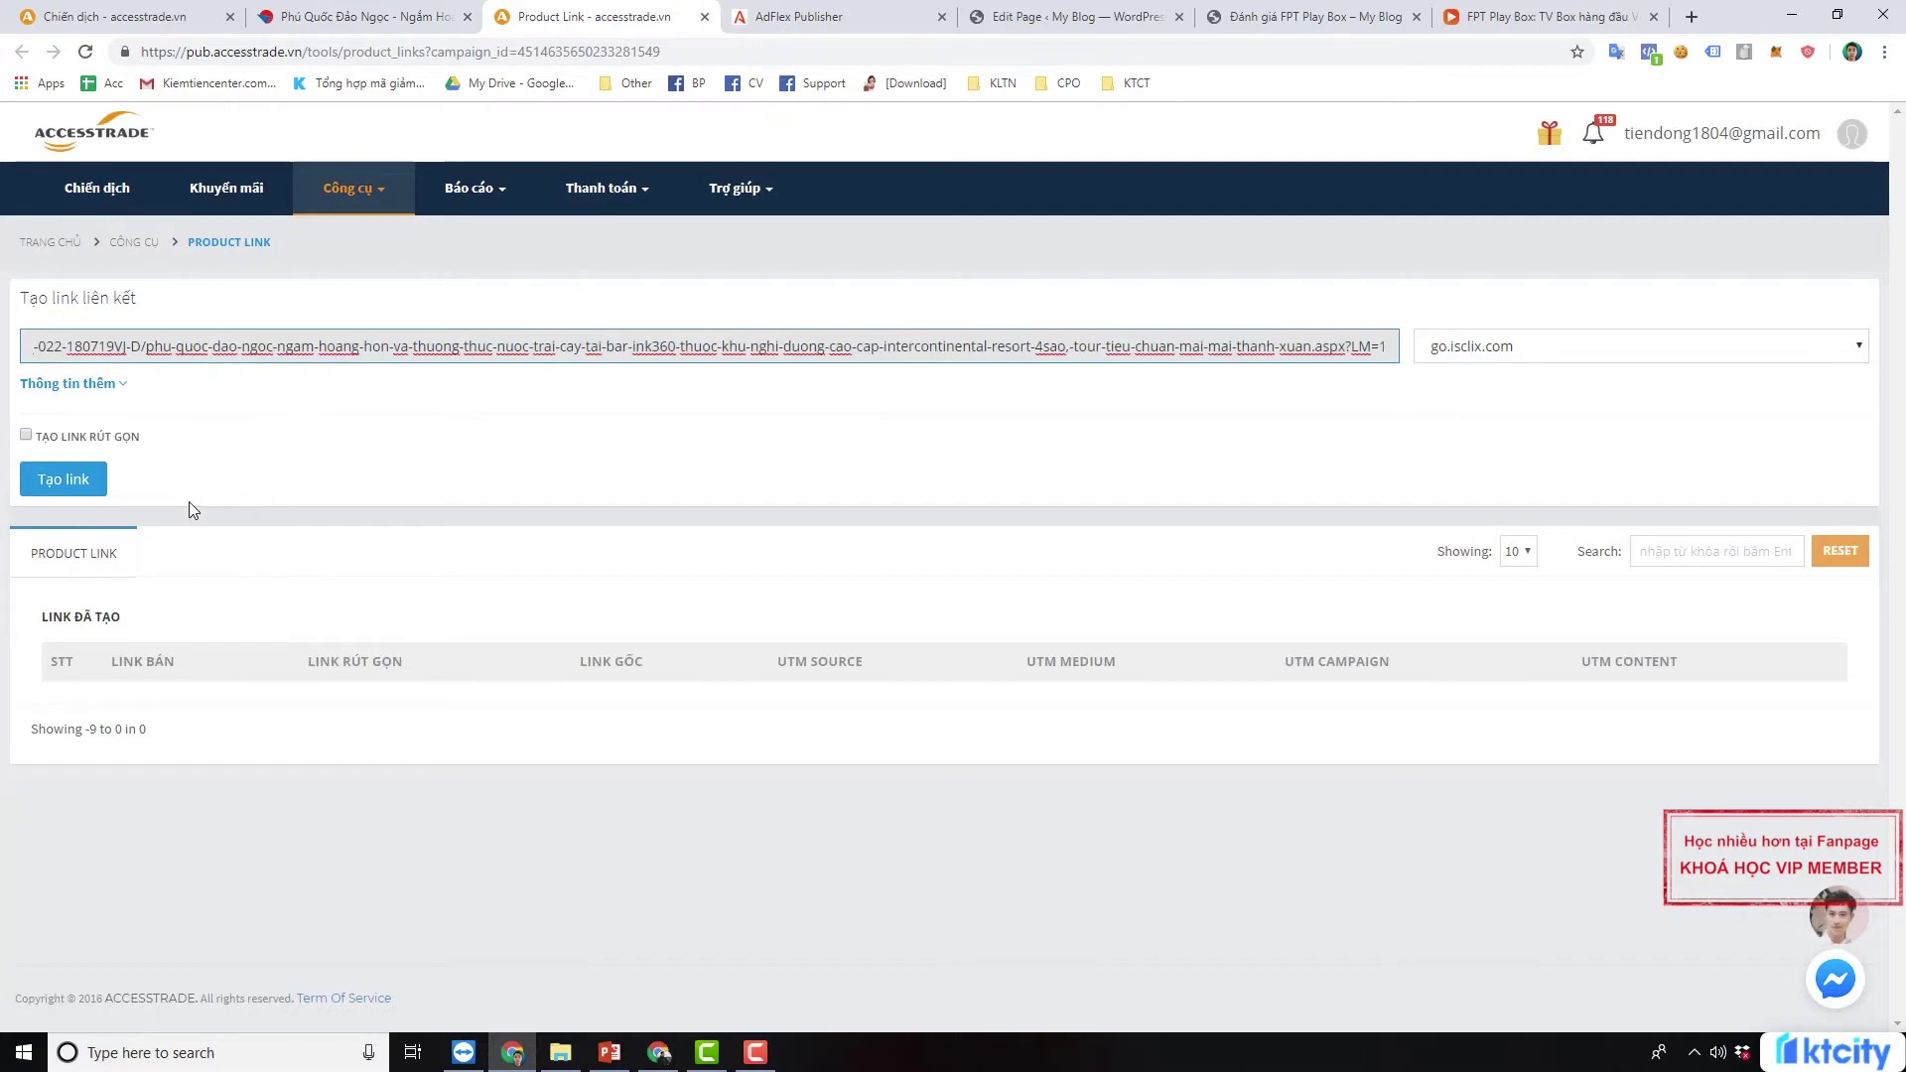
Create the tour's product link on the go.isclix.com domain, generate its shortened version and copy the shortened link
click(1514, 345)
click(1509, 382)
click(1492, 349)
click(1484, 374)
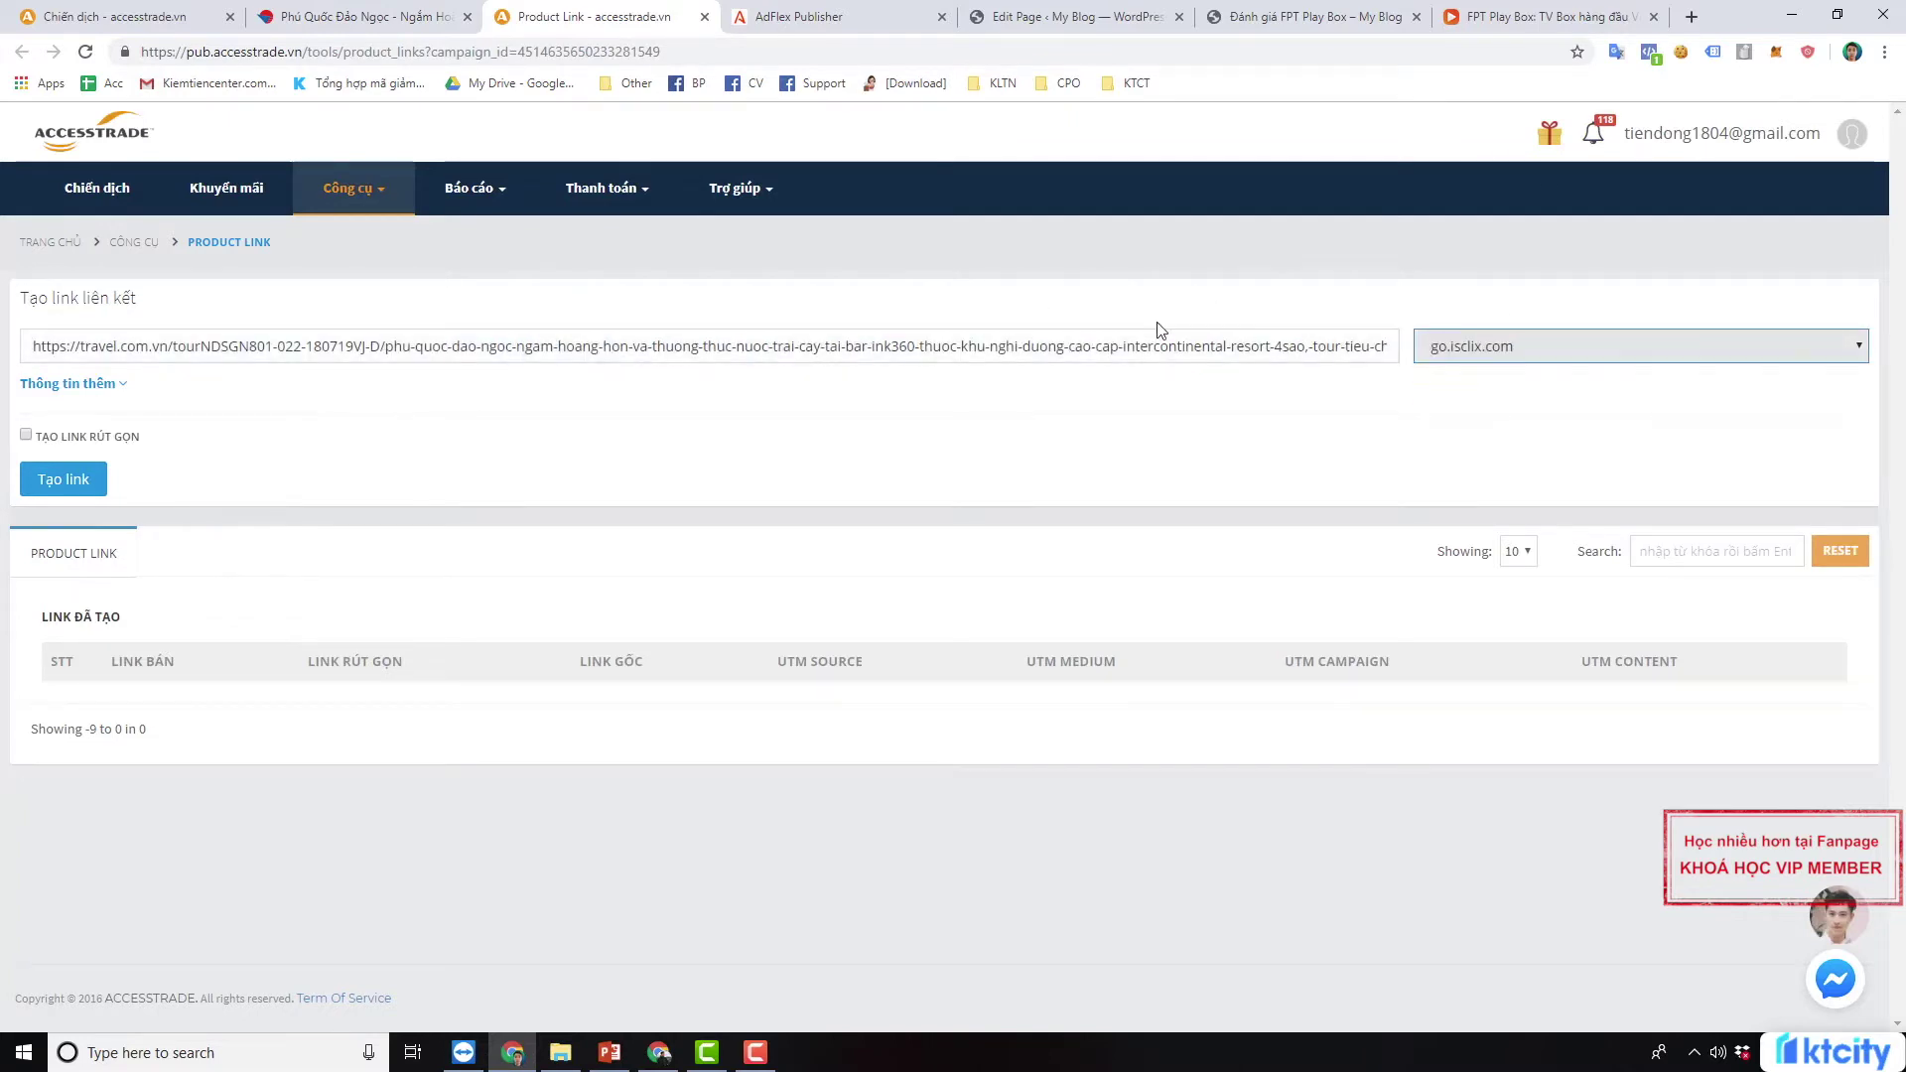
click(43, 482)
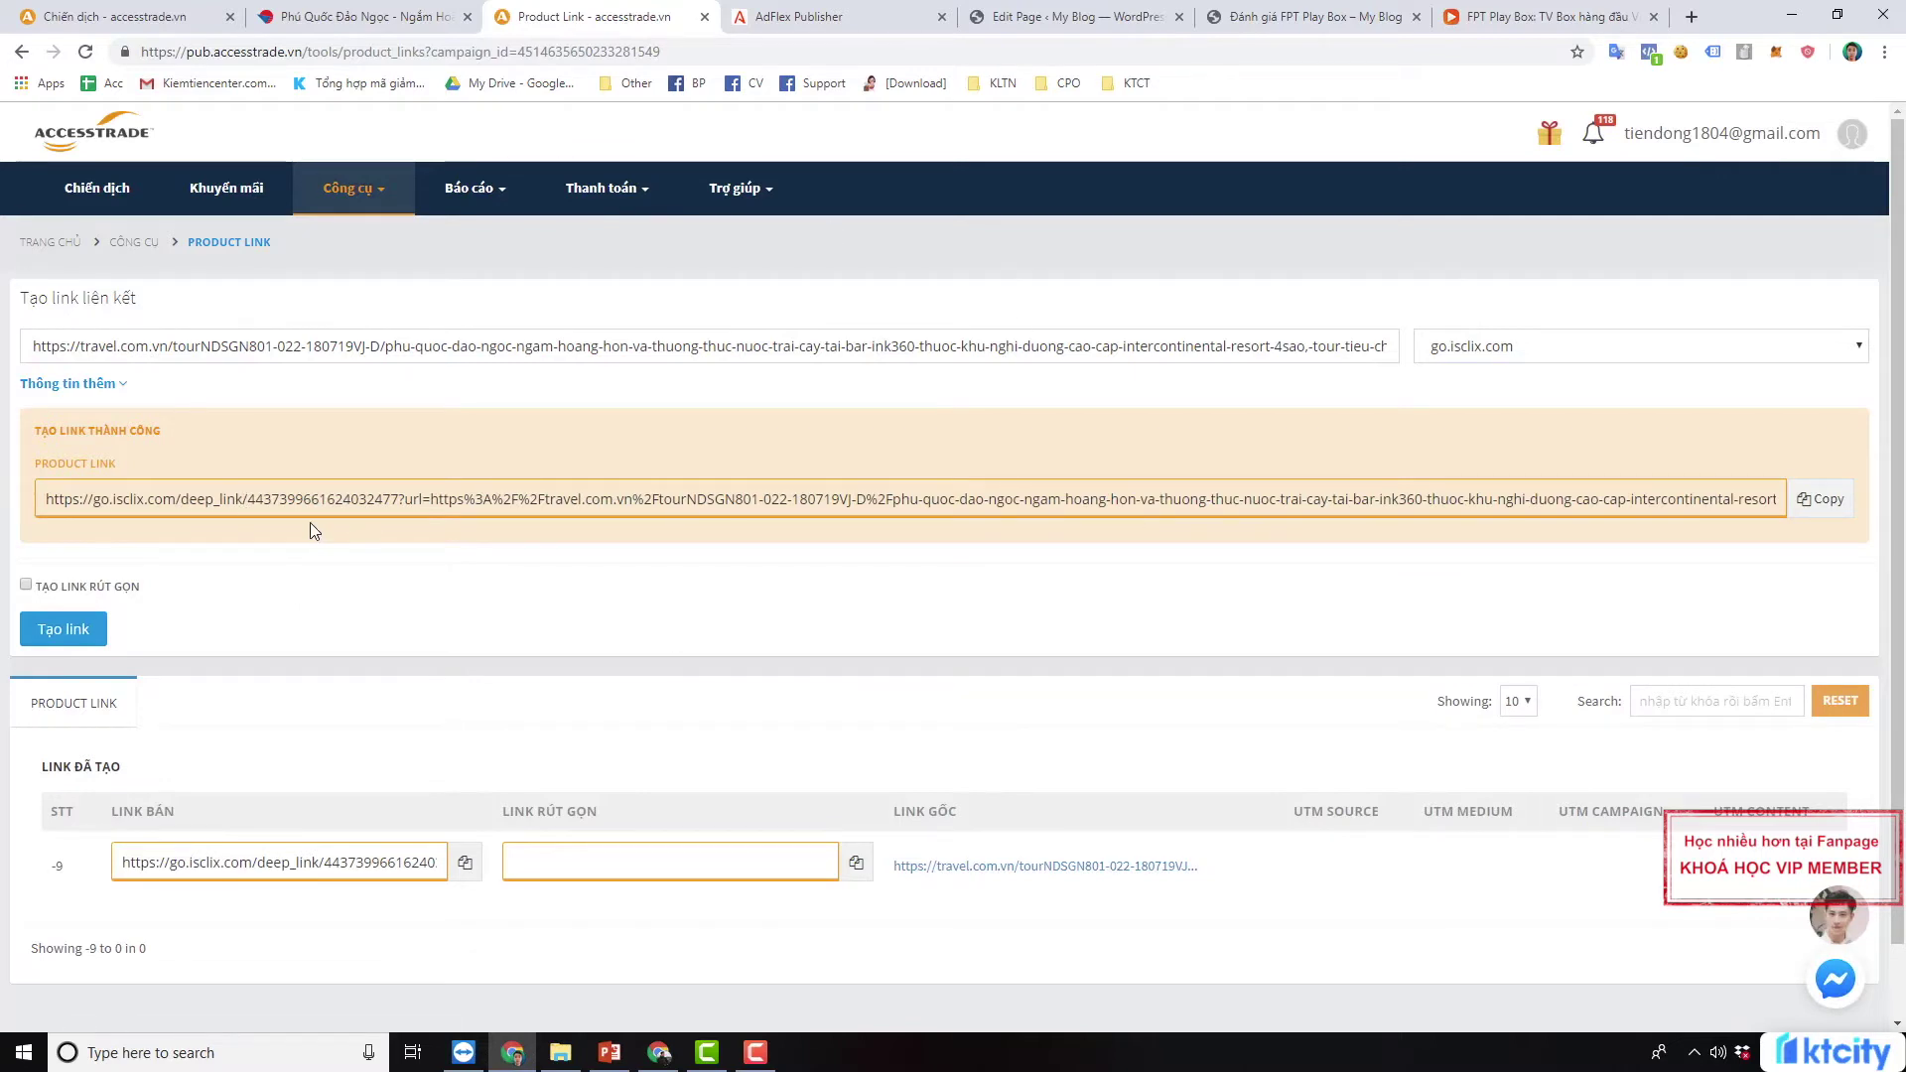
click(63, 631)
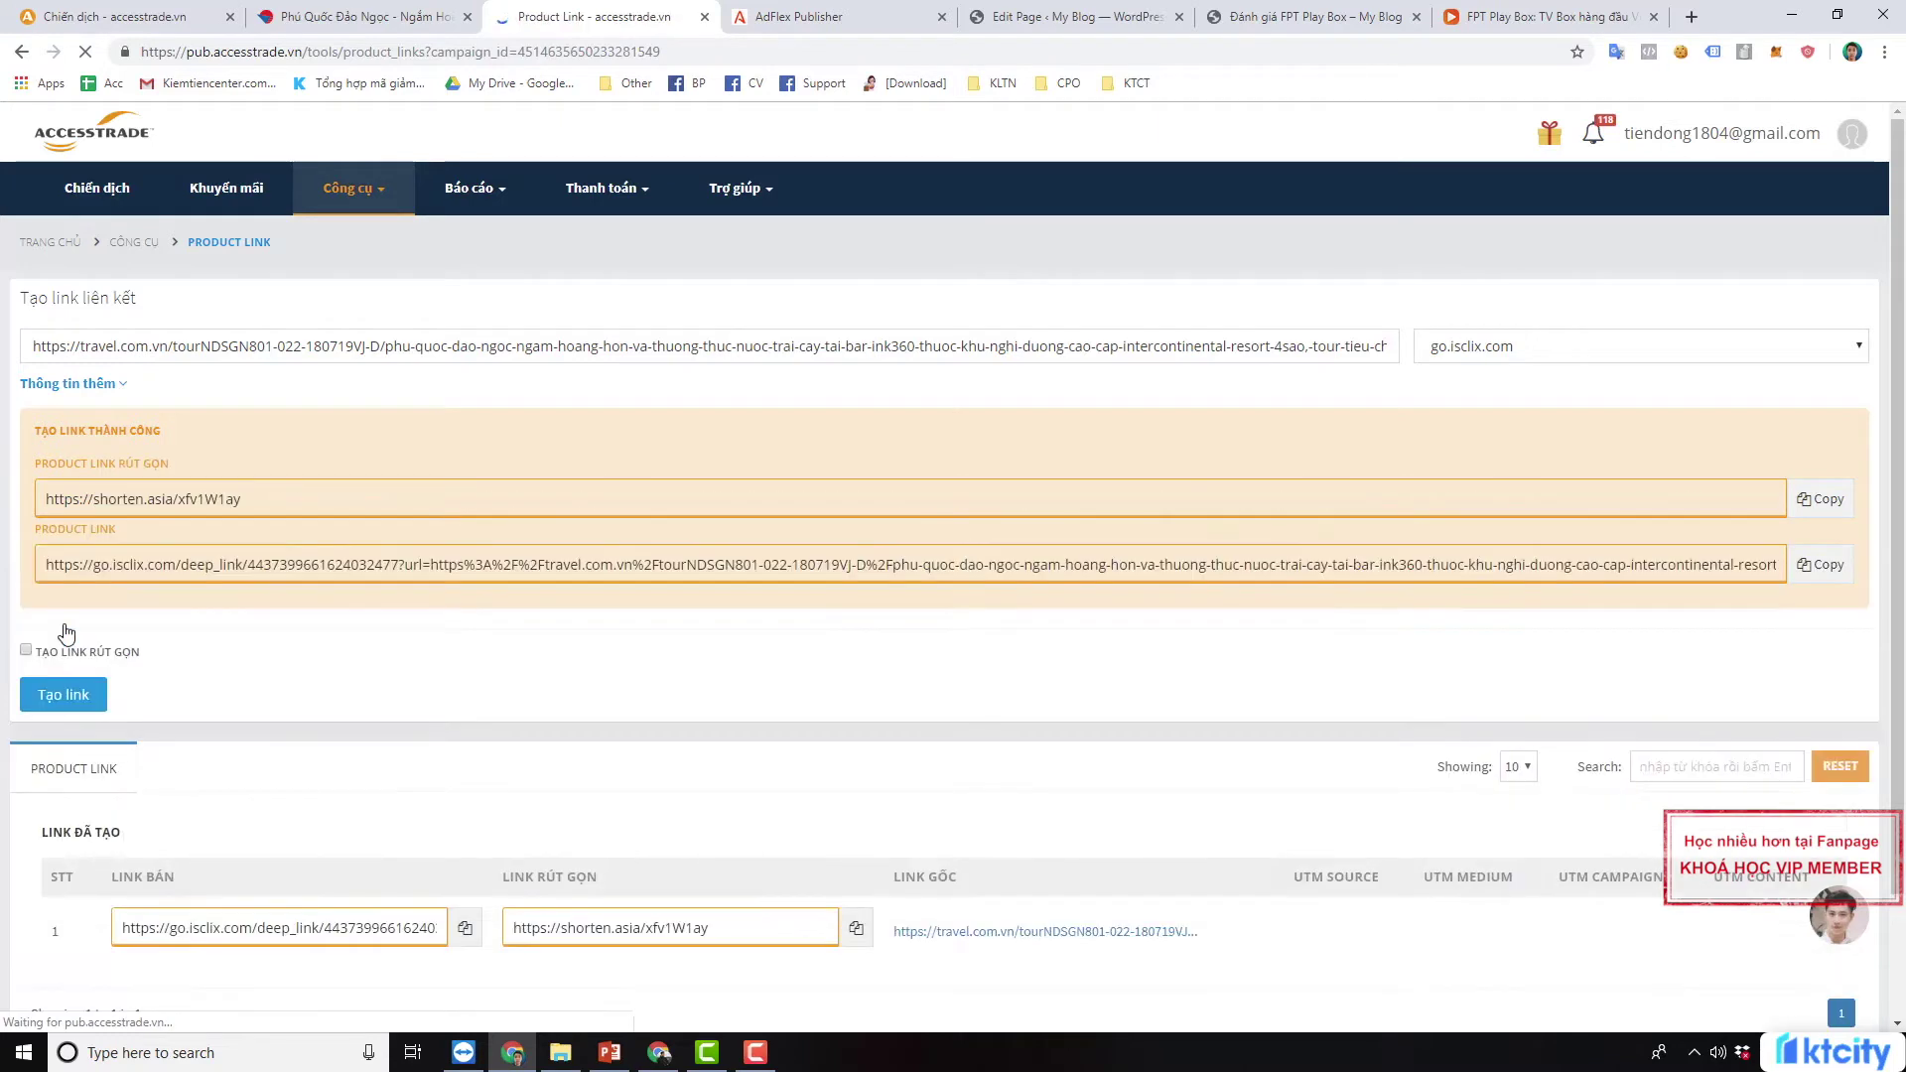
drag(248, 500, 36, 515)
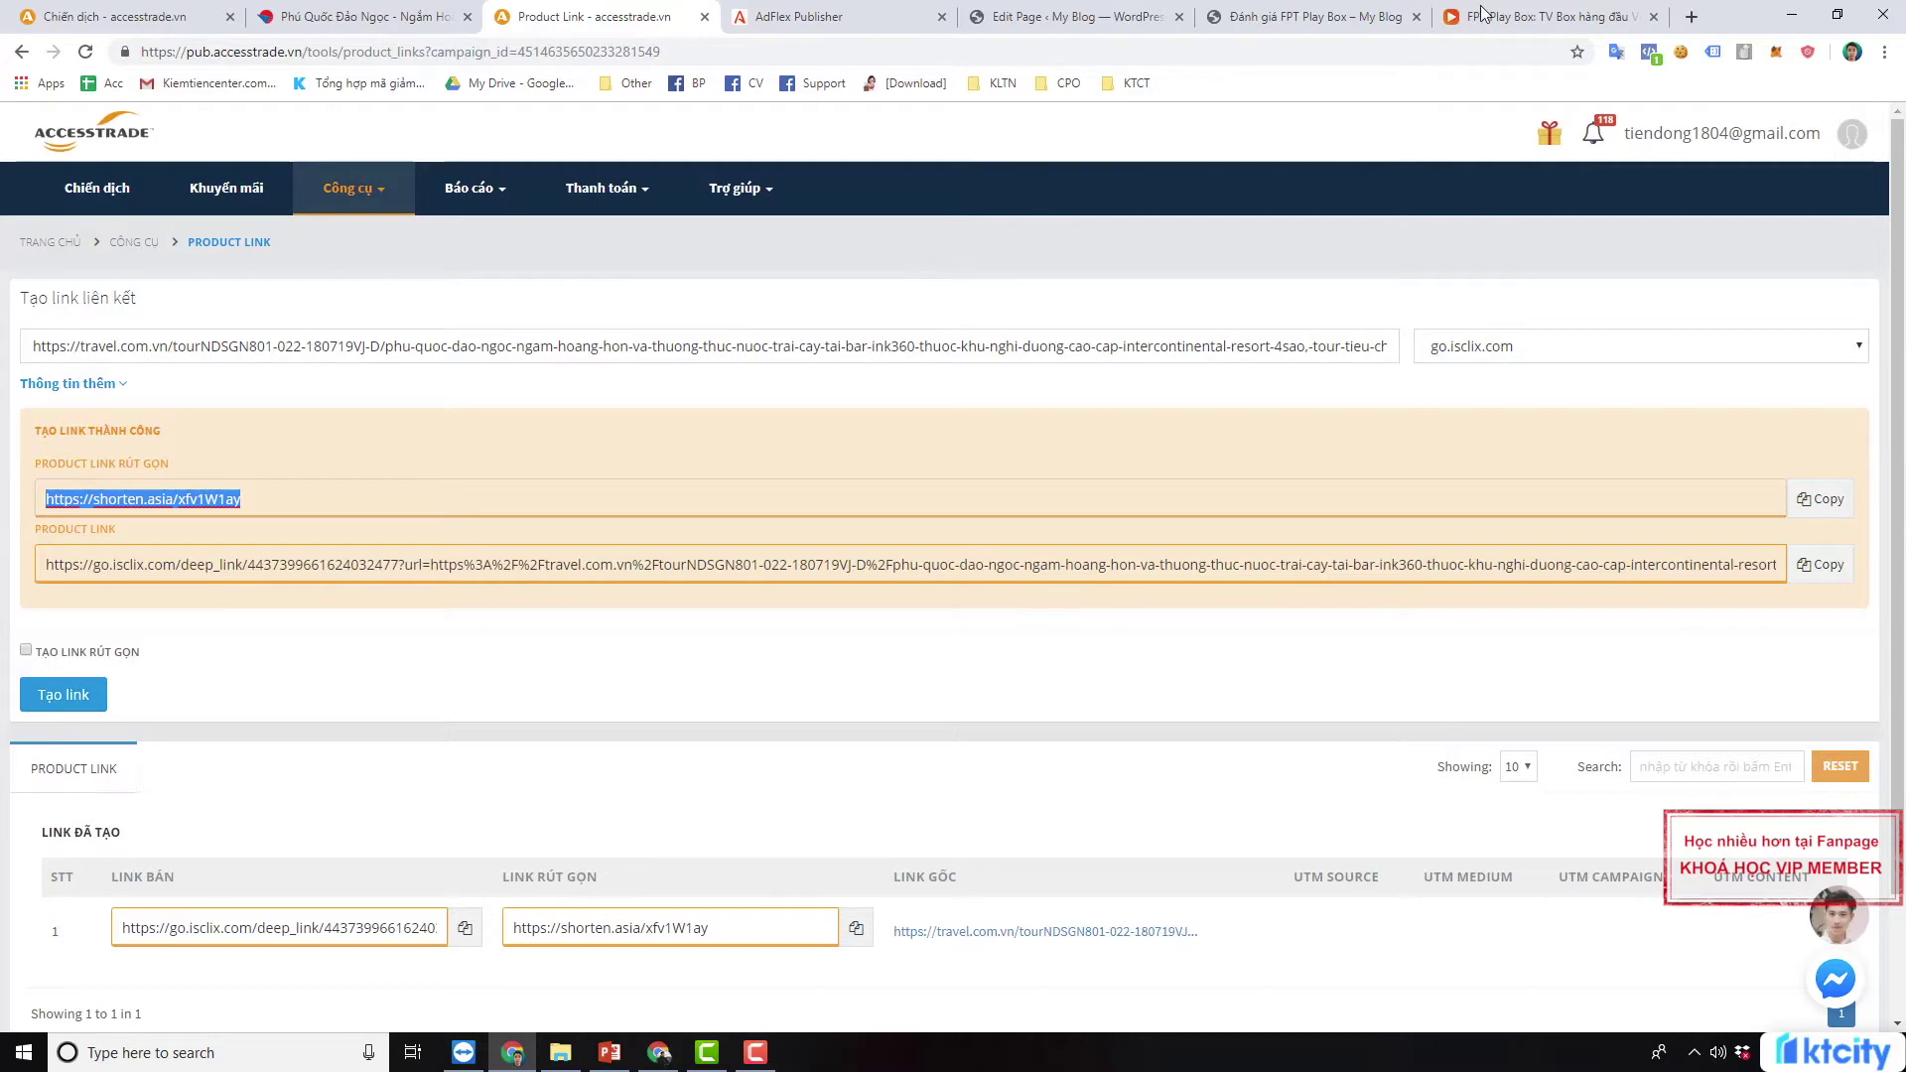
In the WordPress page editor, add the line "Đặt mua tour du lịch Phú Quốc" below the FPT Play Box link
click(1310, 16)
click(1072, 16)
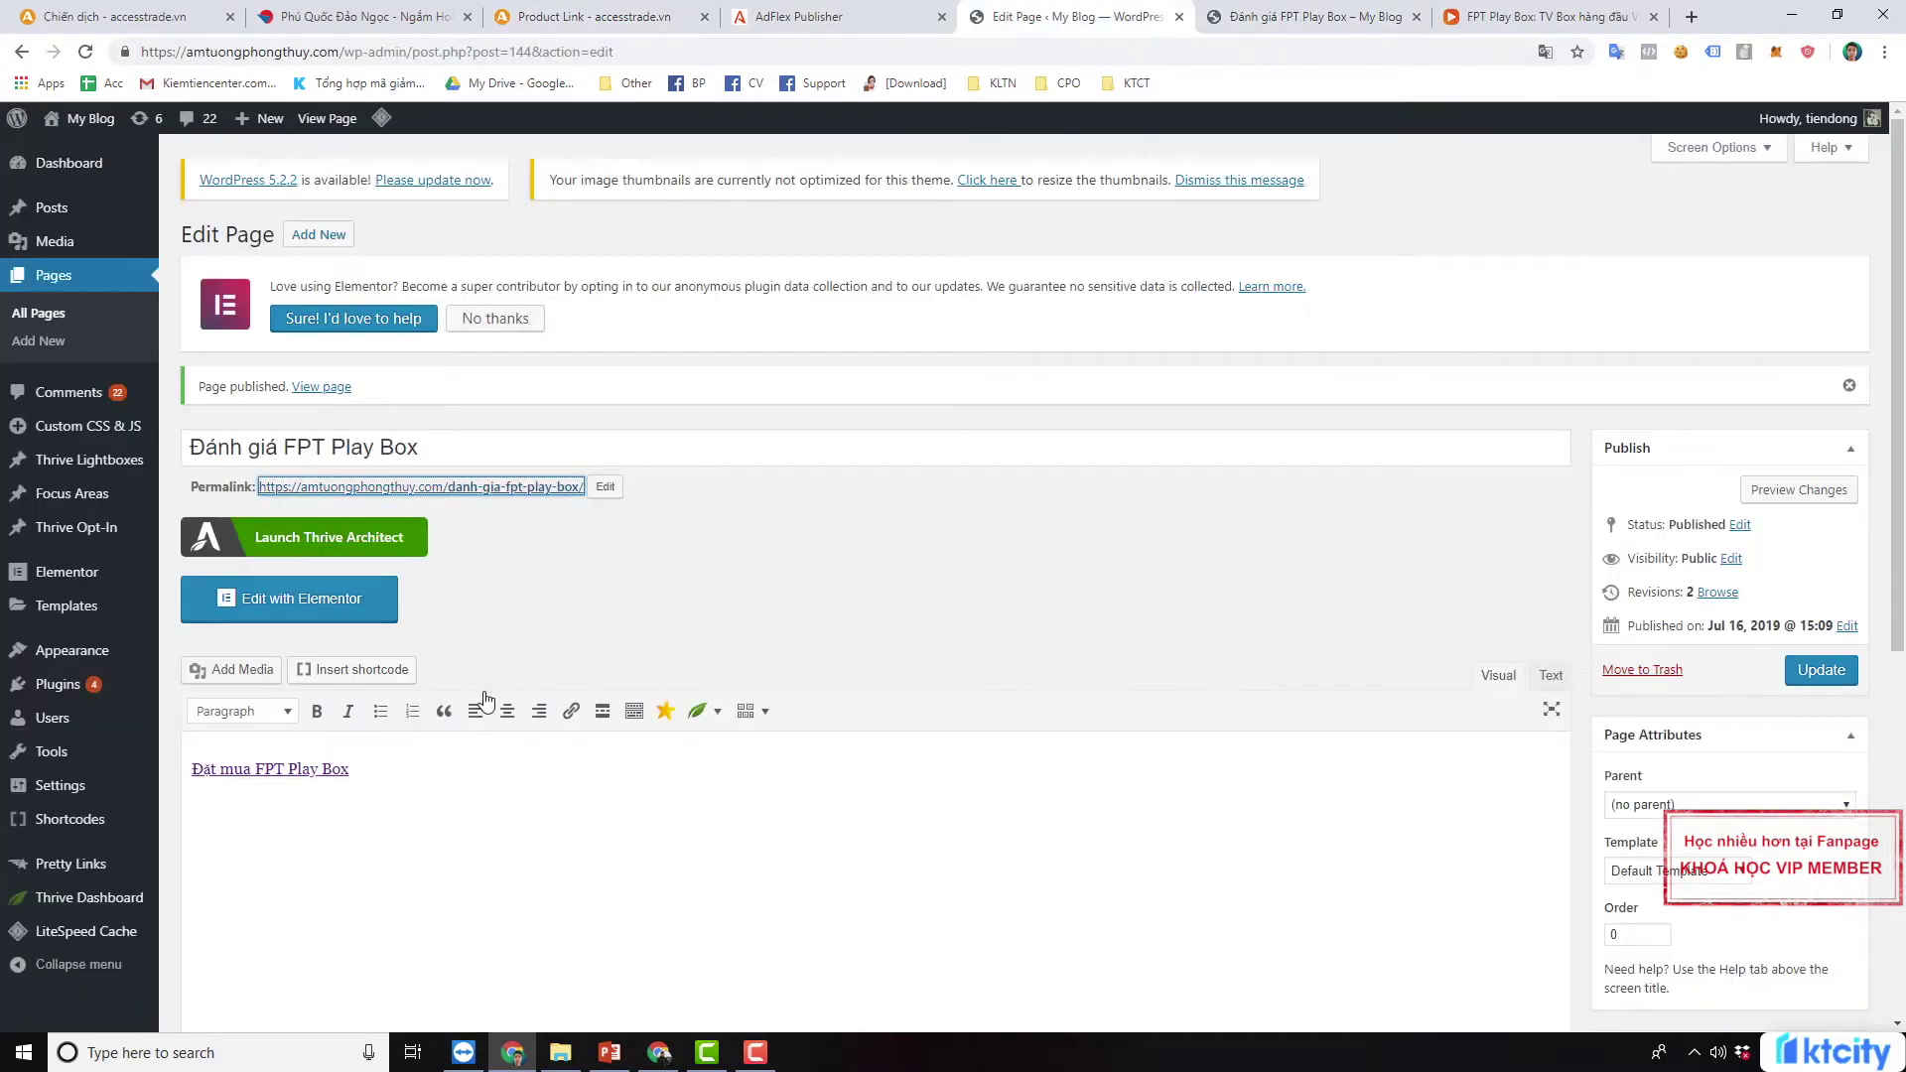
click(392, 776)
key(Return)
text(Đat mua tour du lịch Phú Quốc)
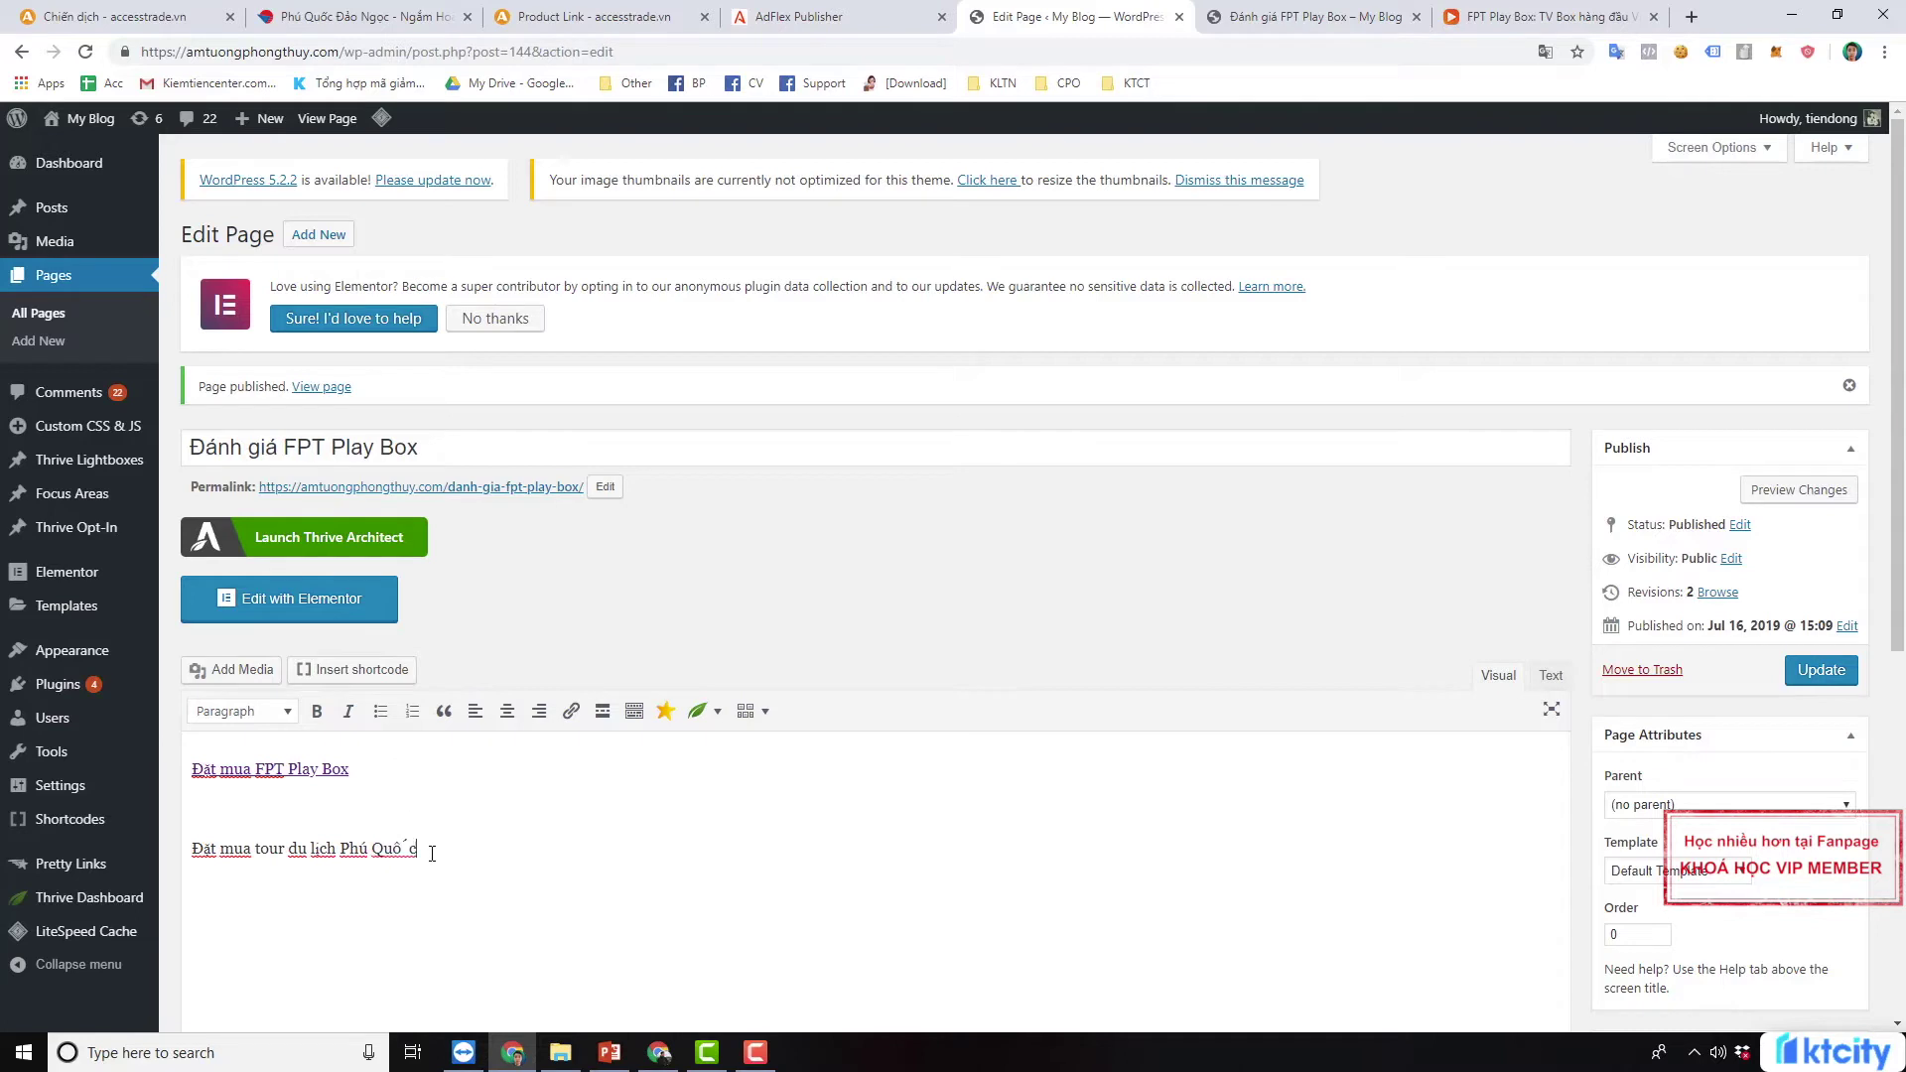
drag(431, 852, 190, 851)
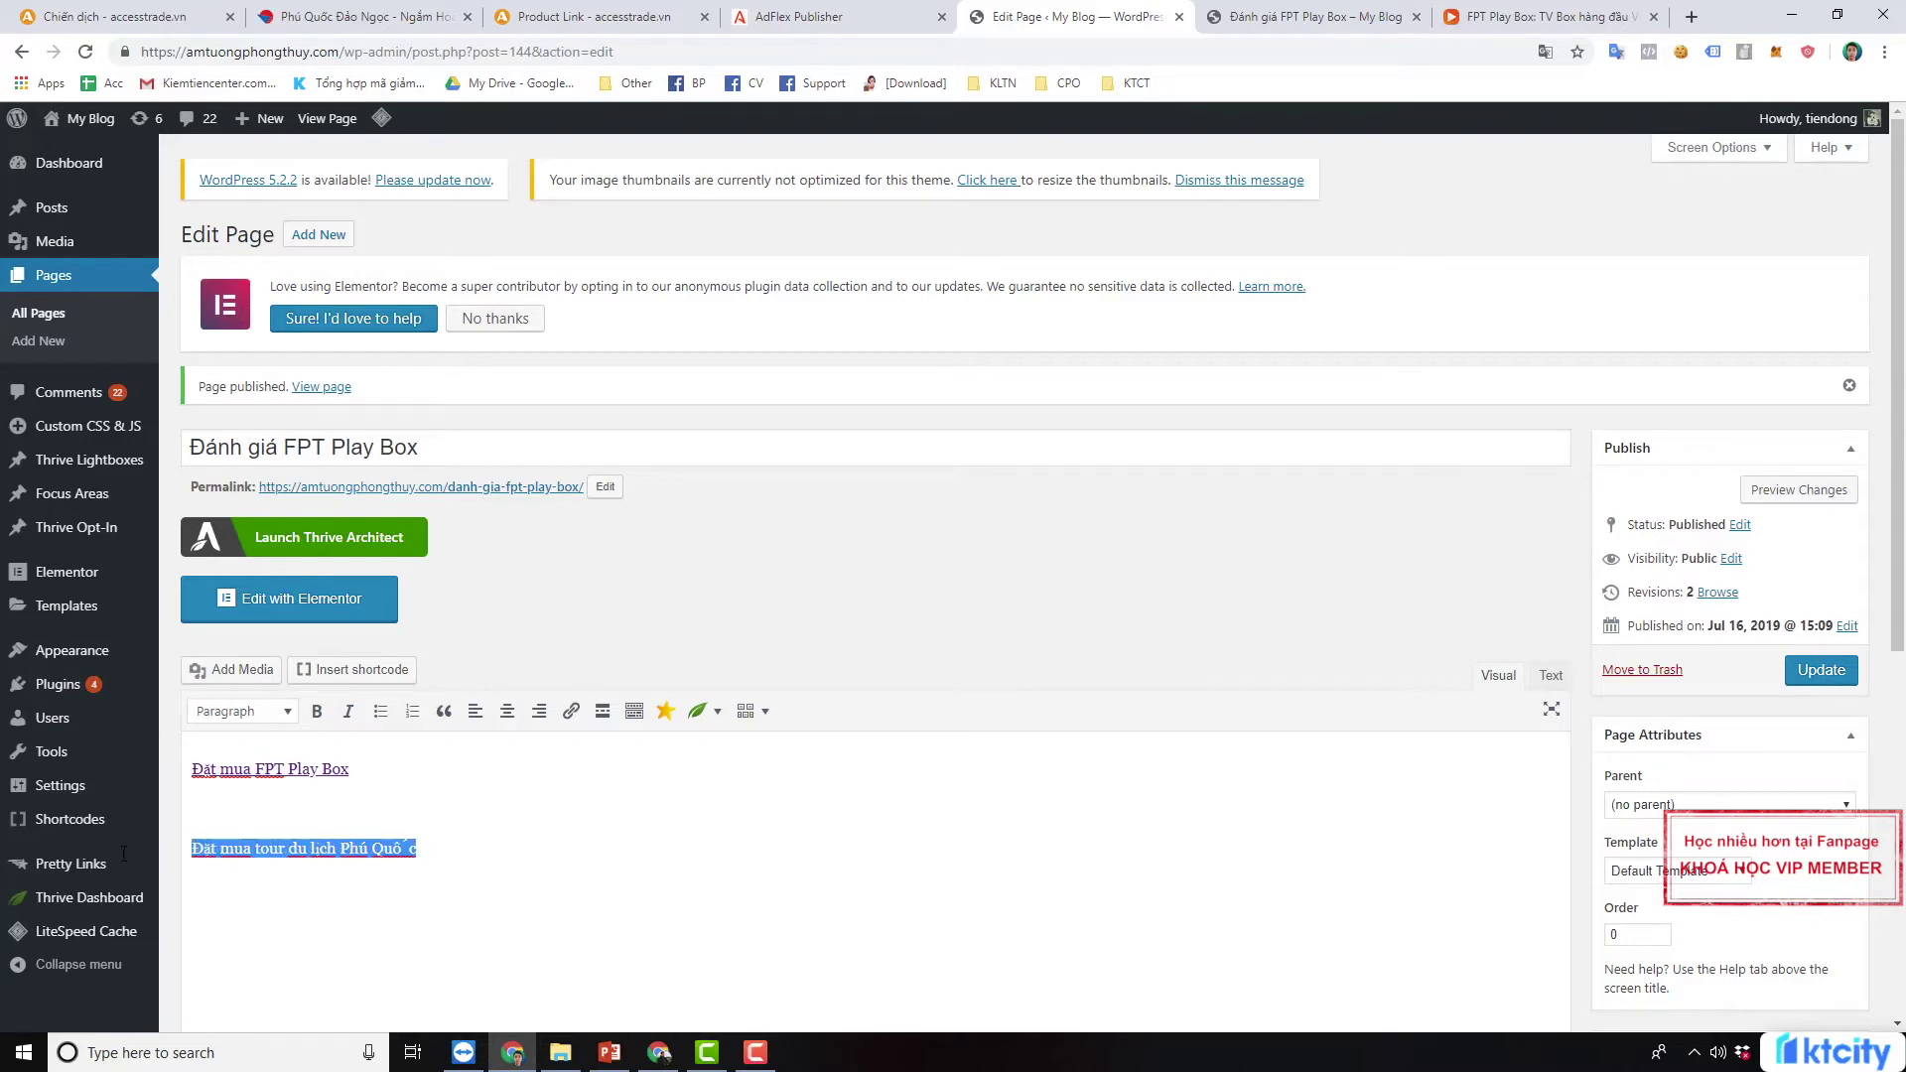
click(571, 711)
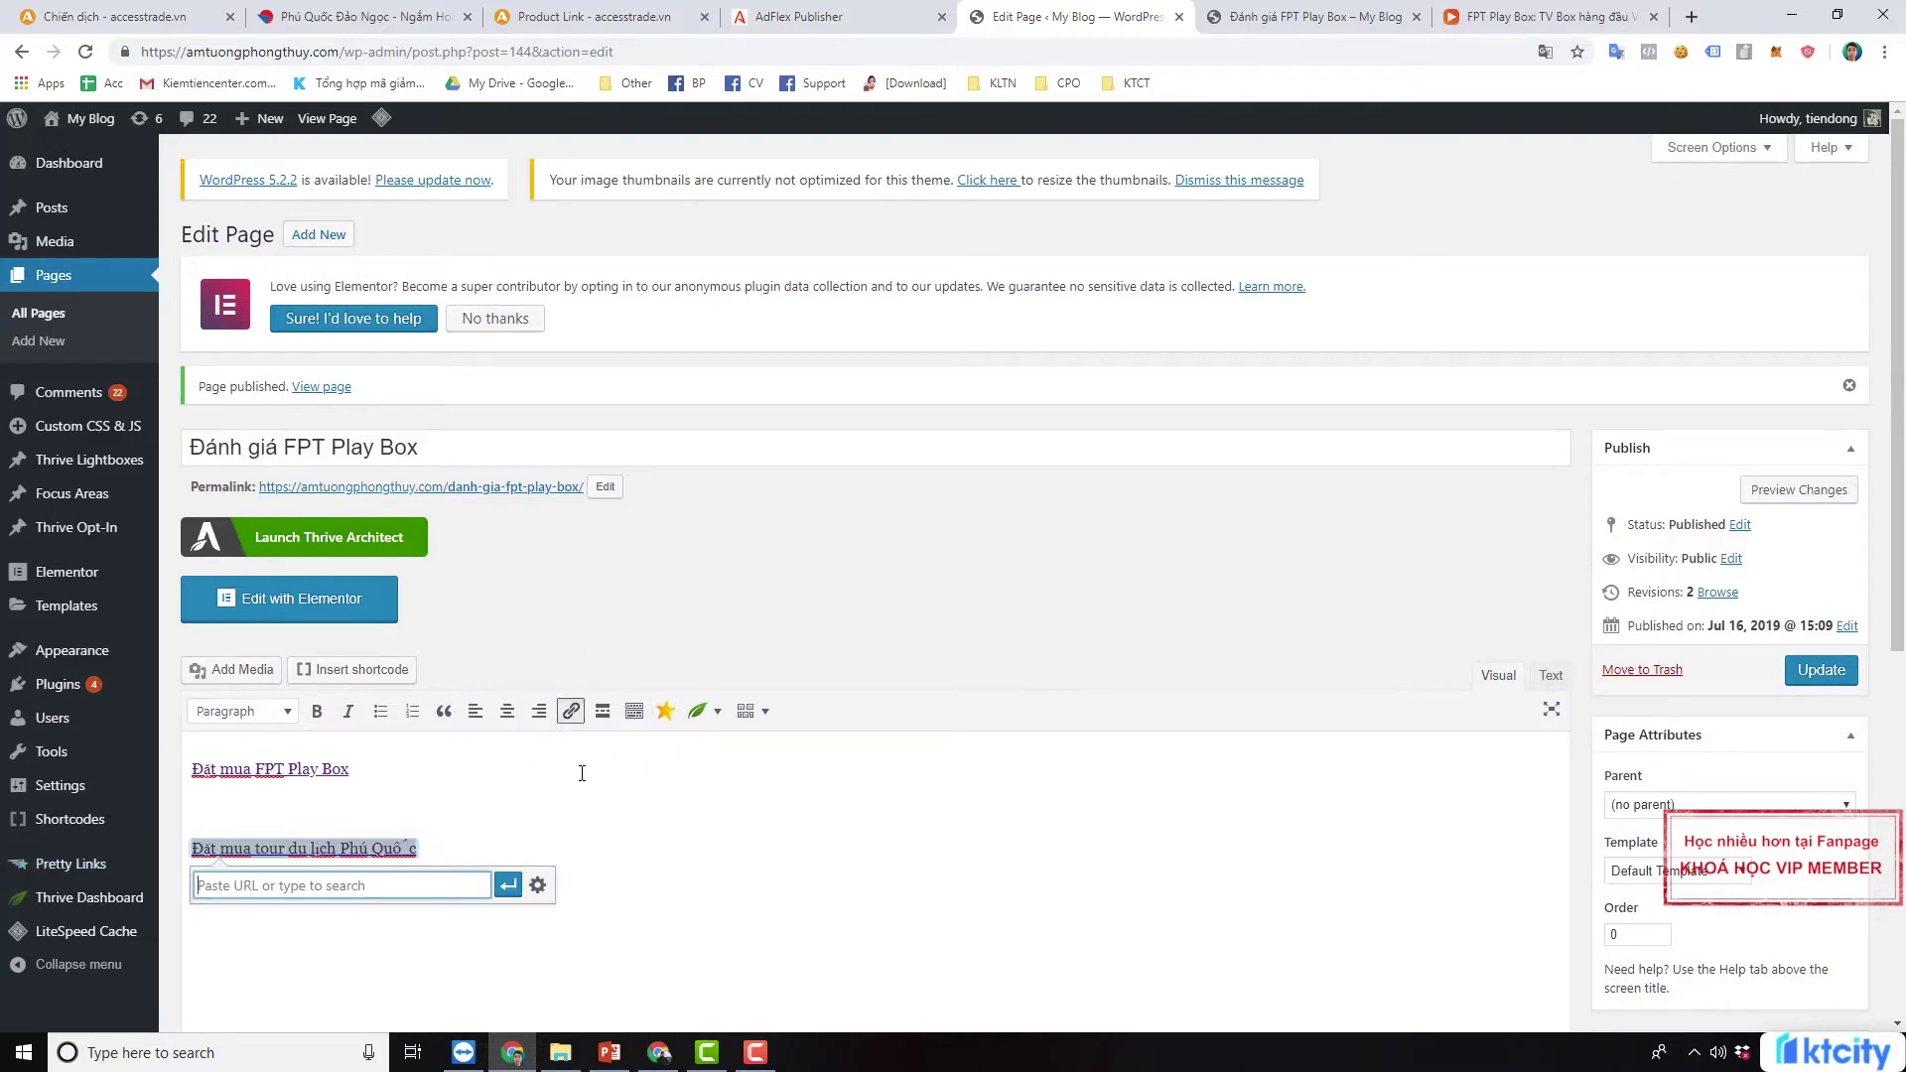
right_click(416, 890)
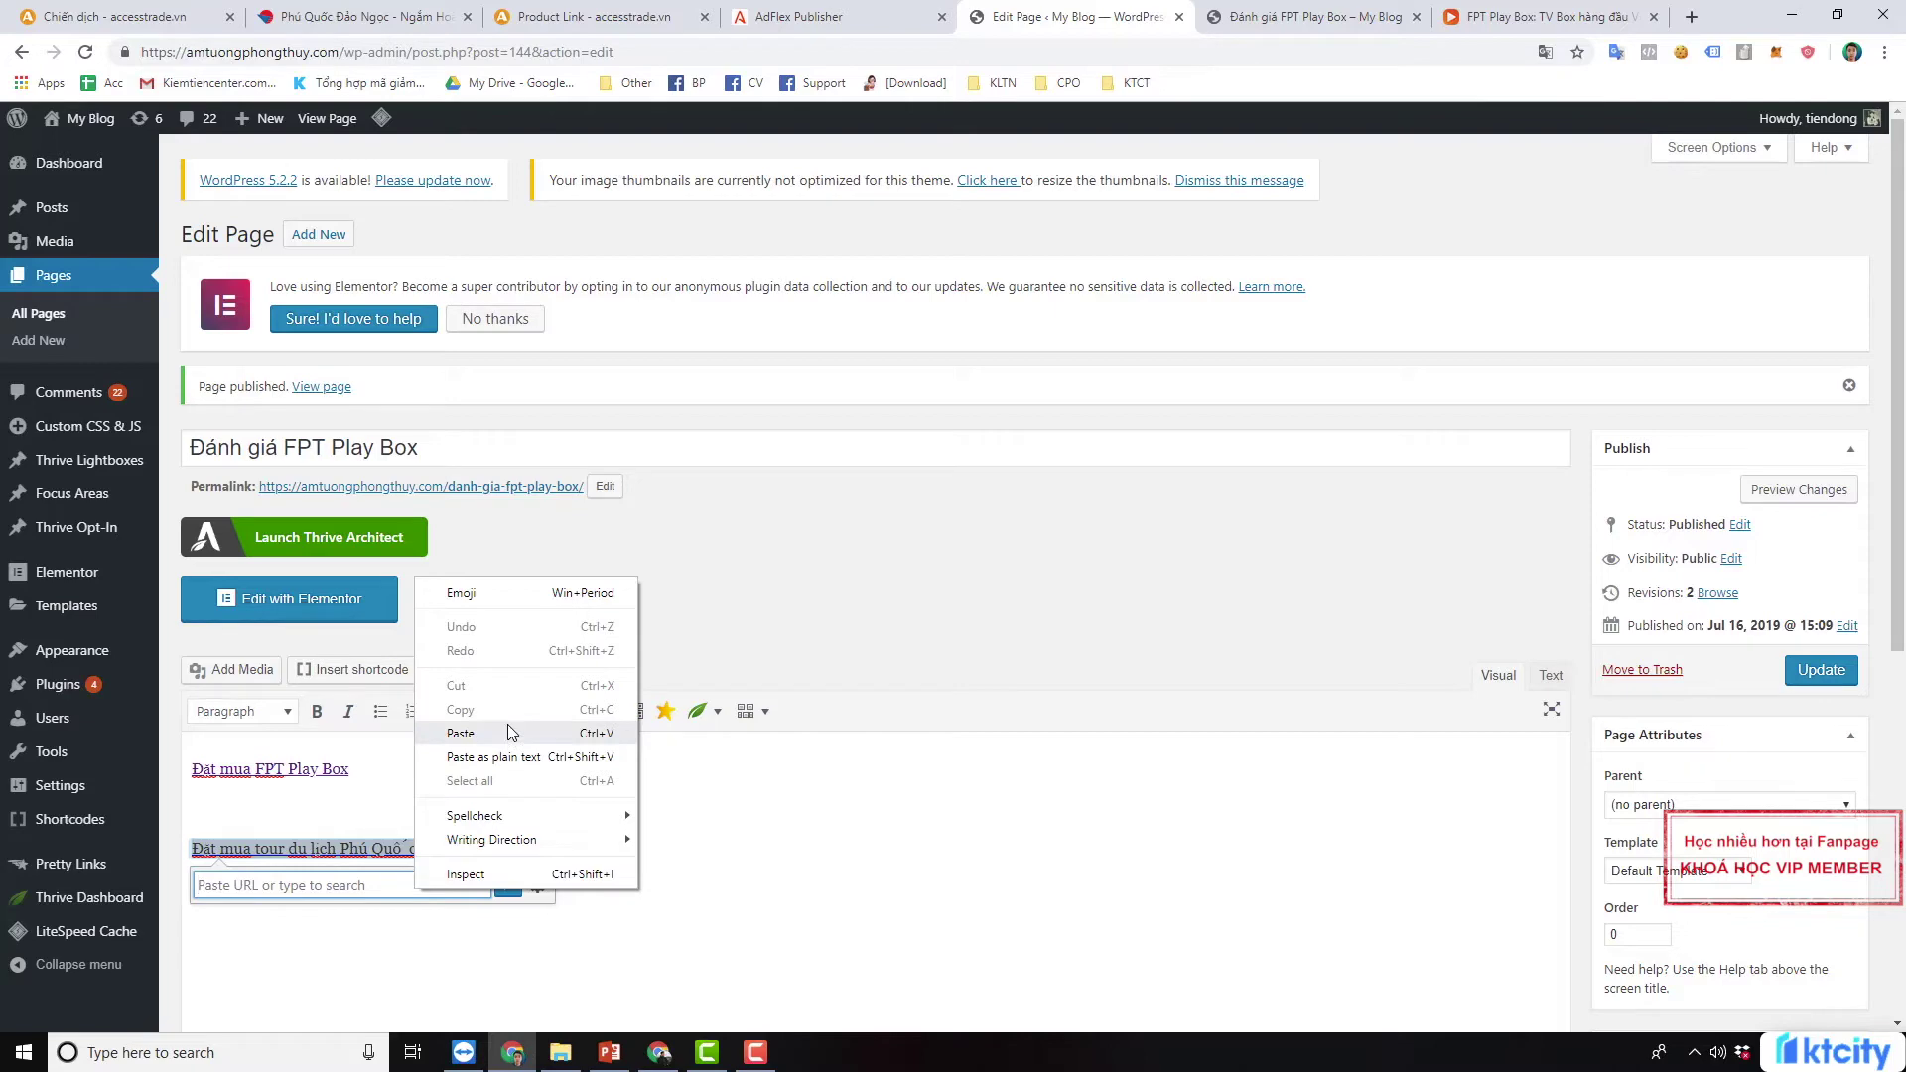
click(461, 734)
click(537, 888)
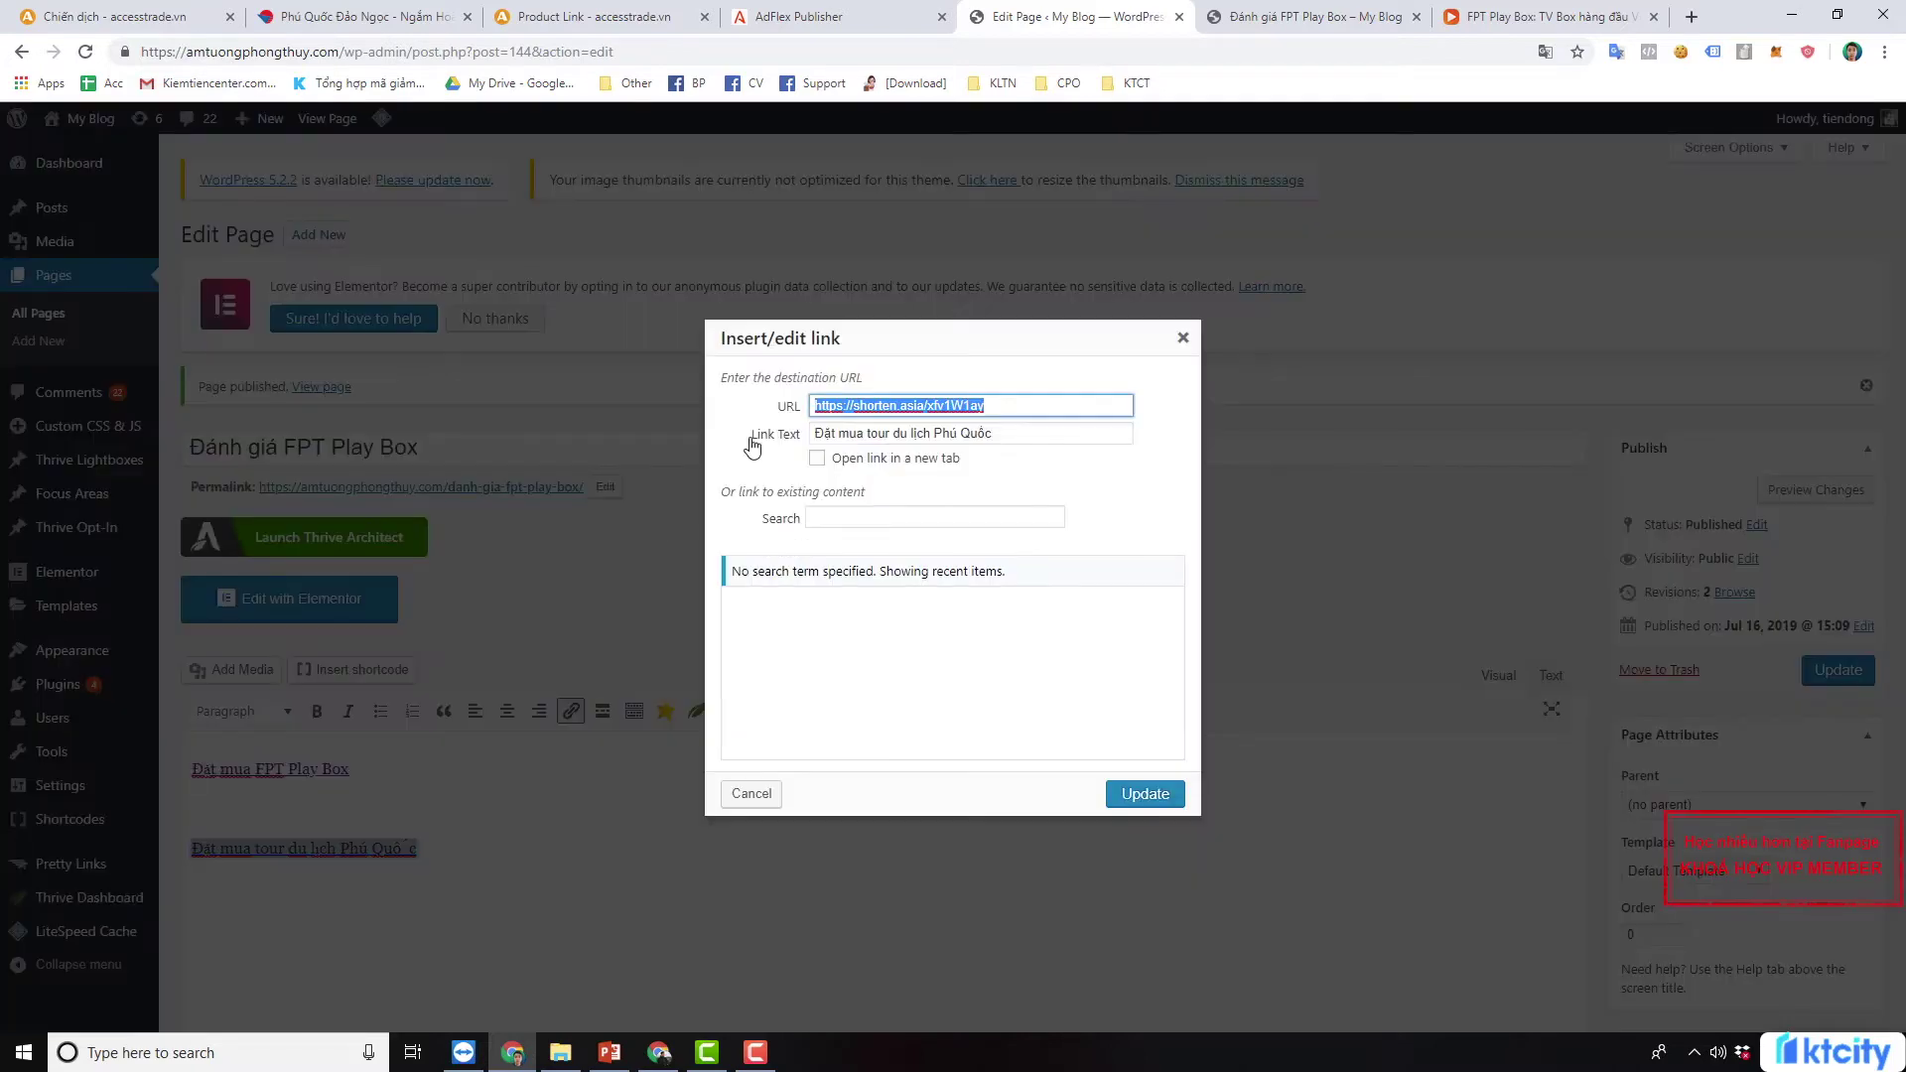
click(817, 457)
click(1144, 793)
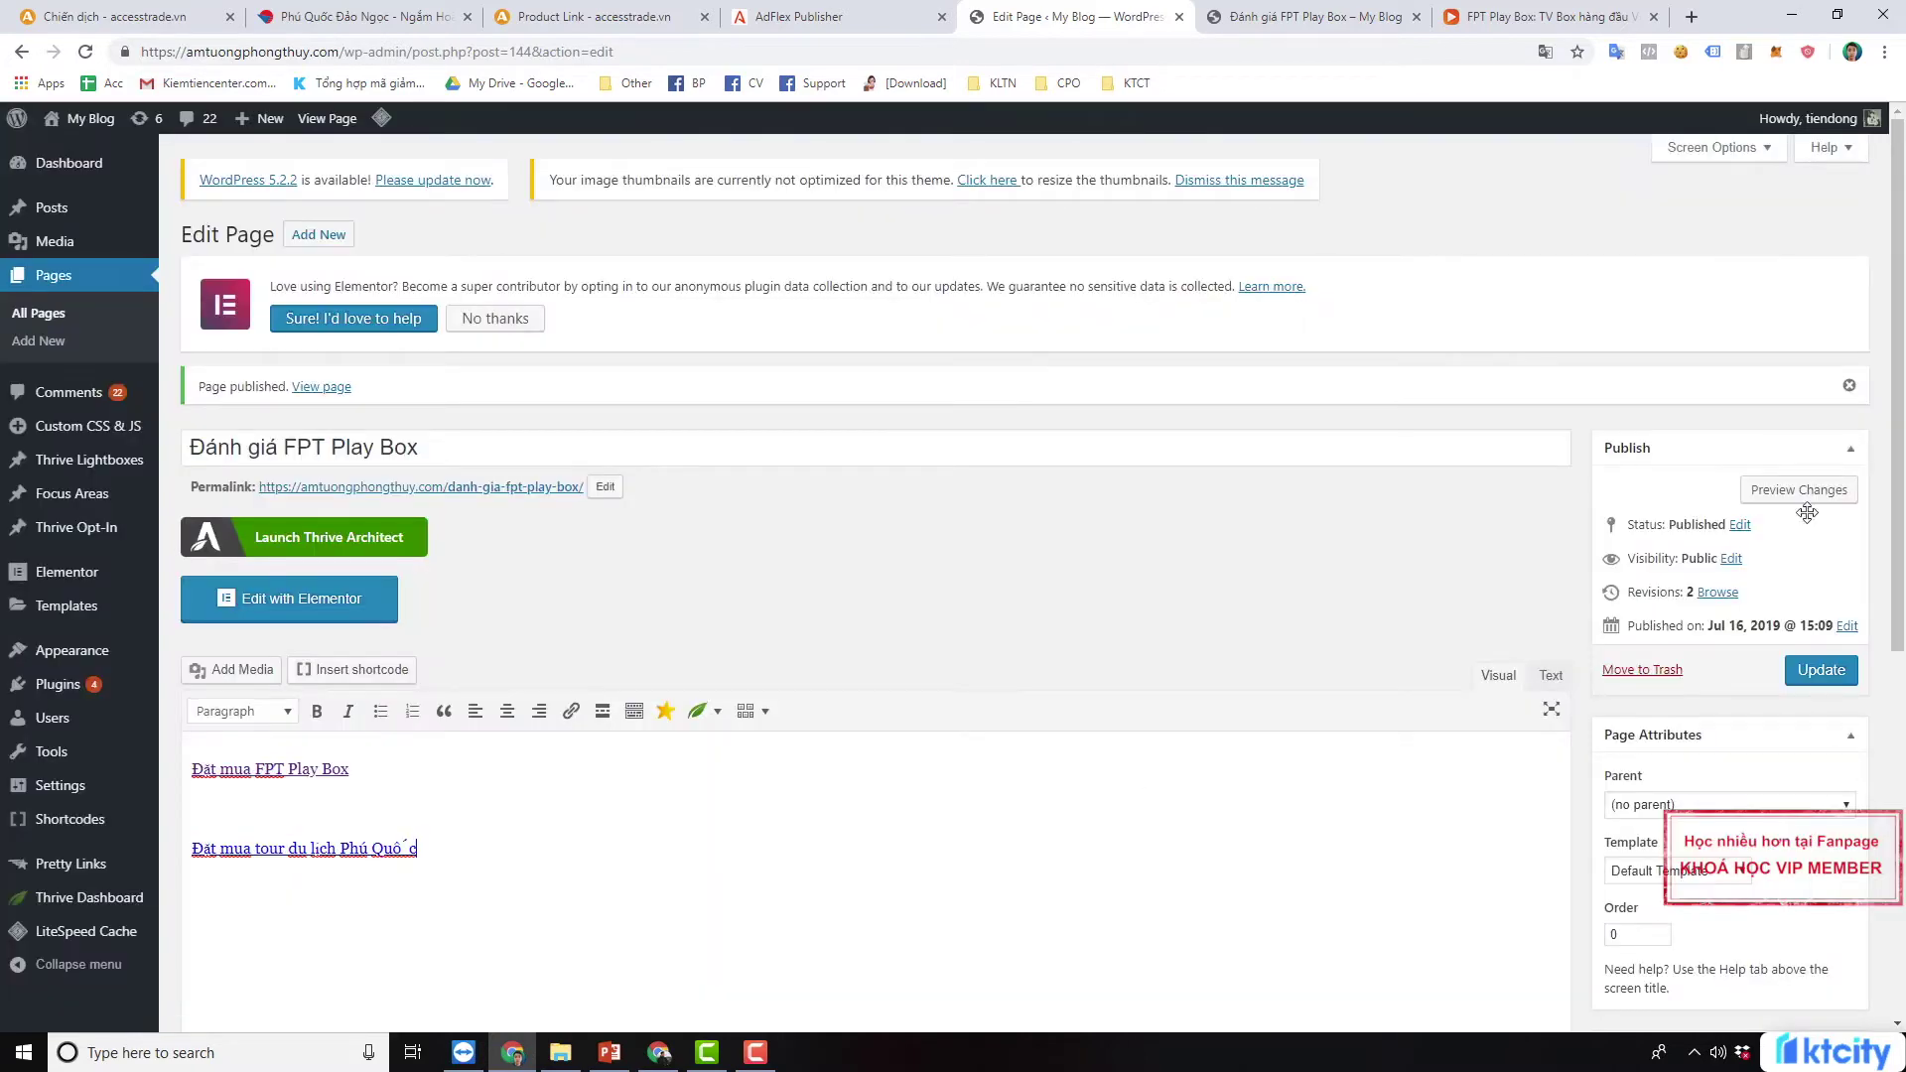
Update the WordPress page, view the published "Đánh giá FPT Play Box" page and follow its Phú Quốc tour link
click(1821, 675)
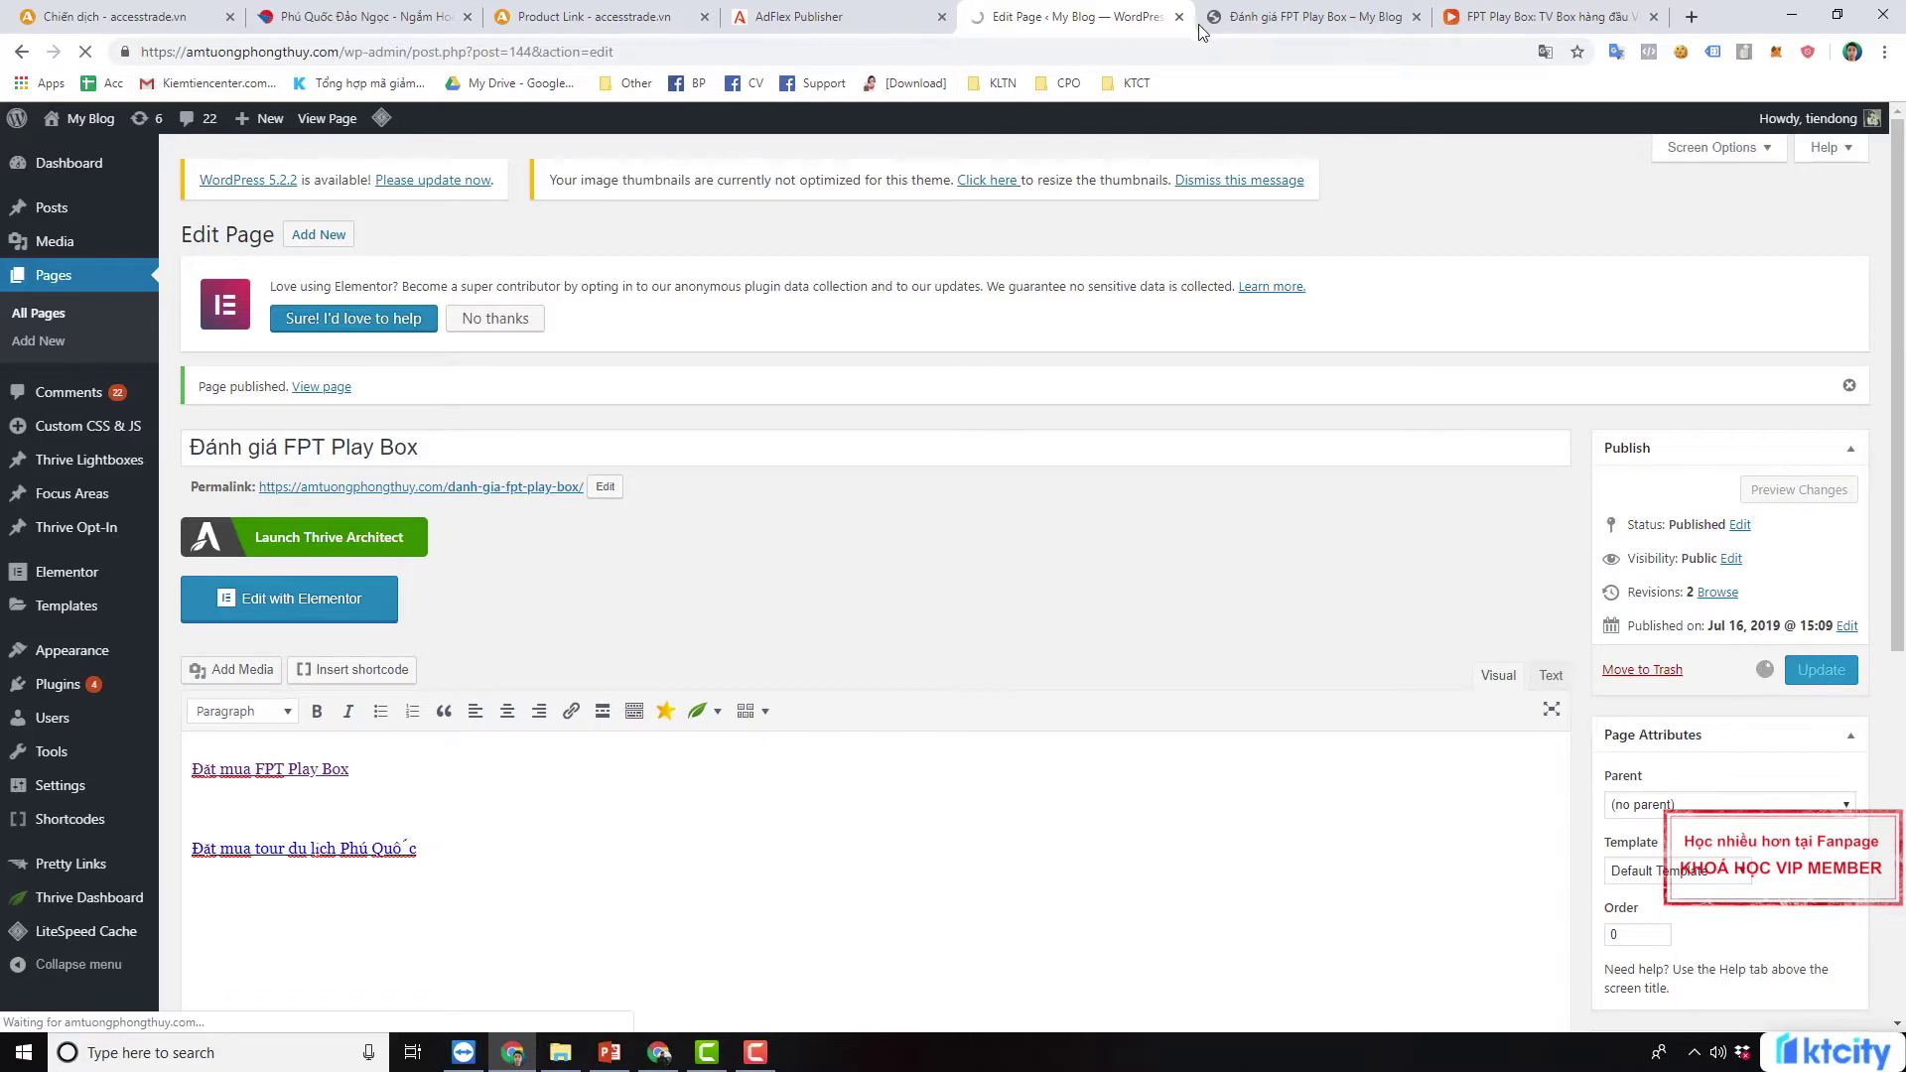
right_click(496, 488)
click(556, 514)
click(1268, 12)
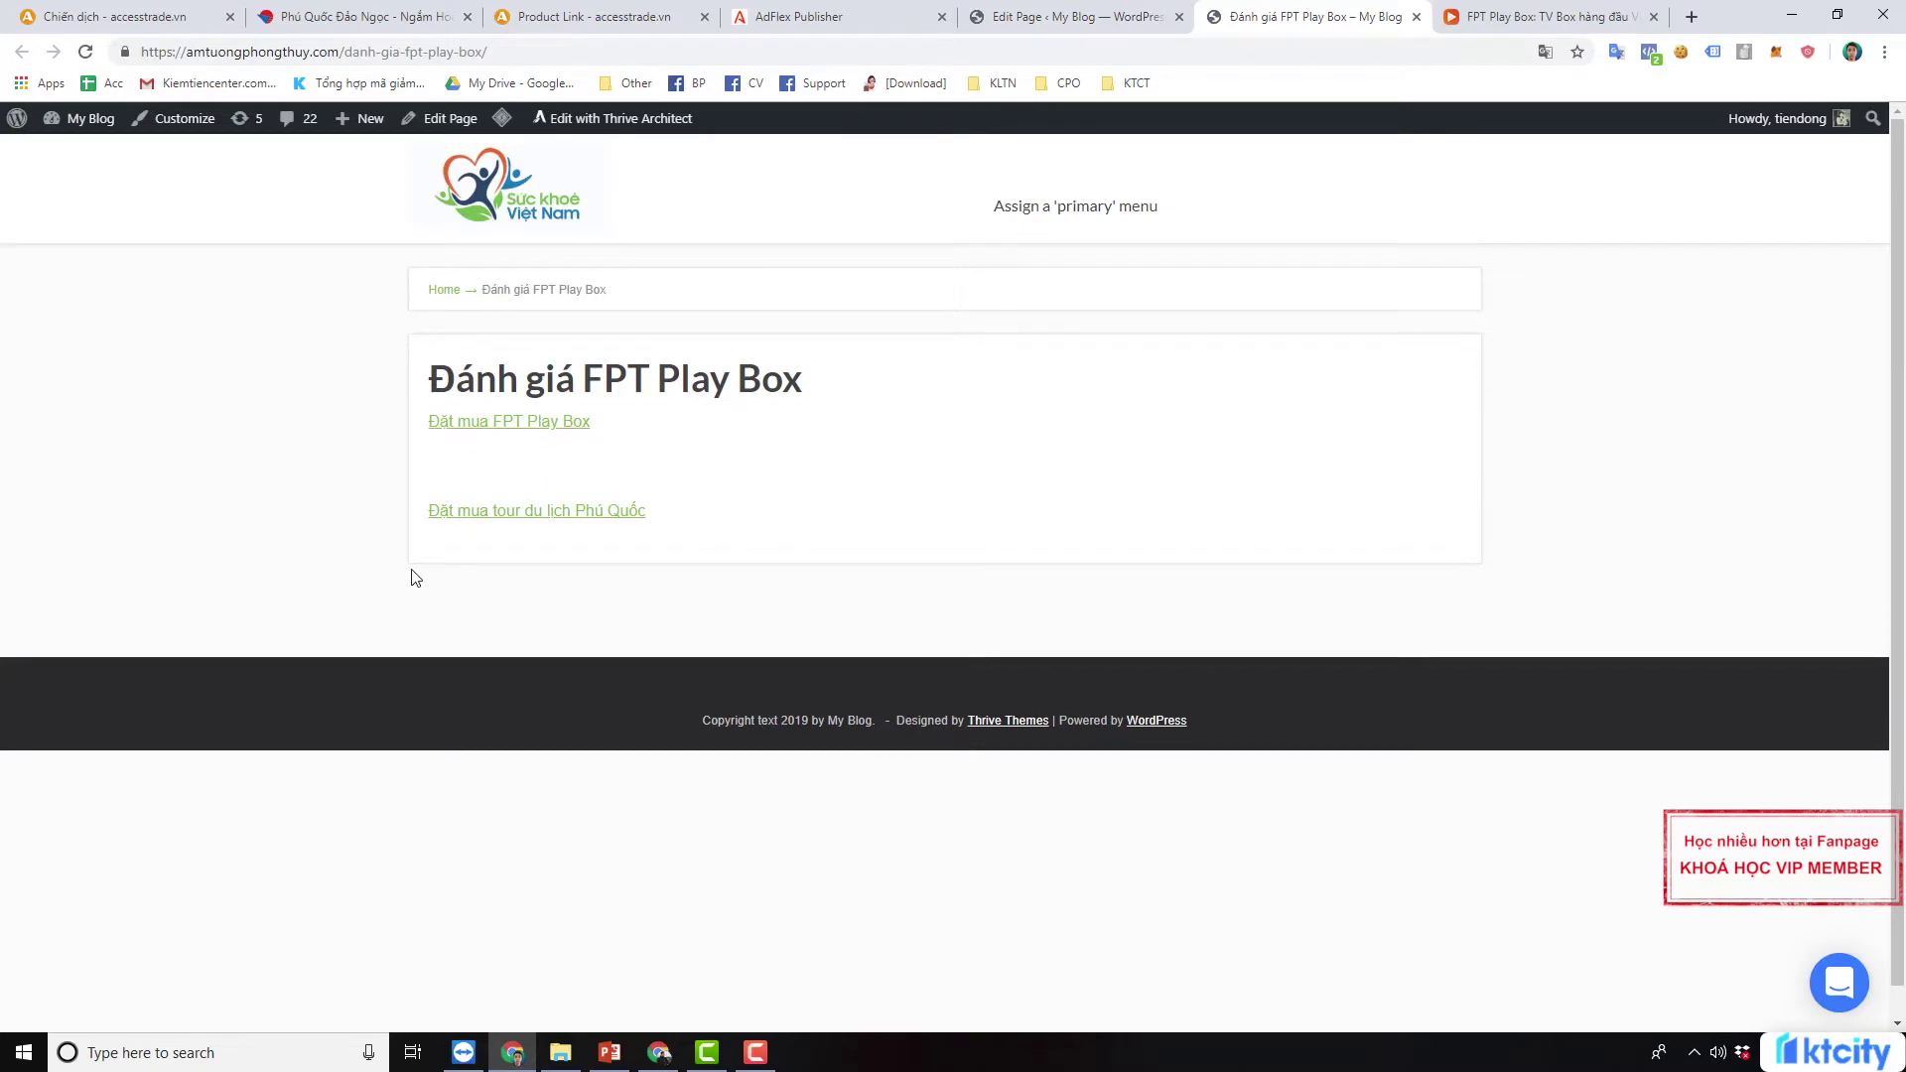
click(524, 512)
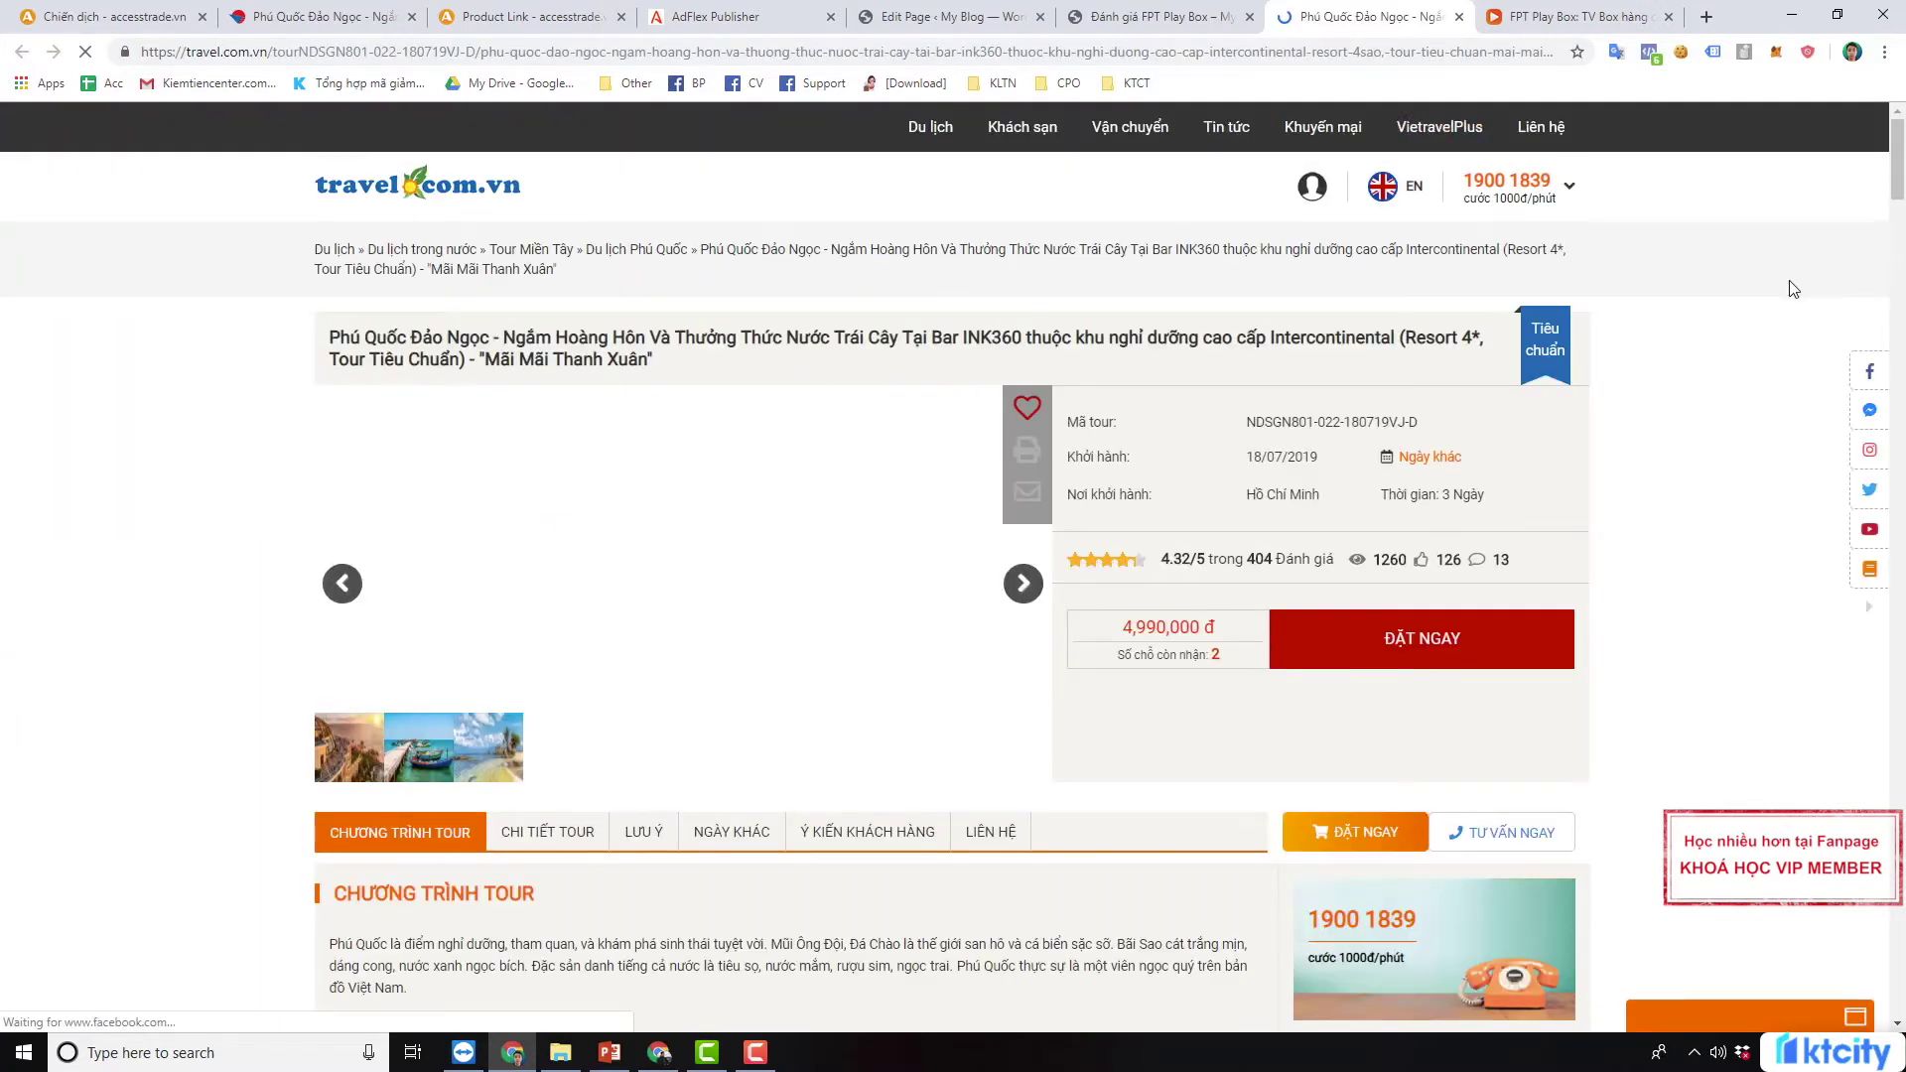
Dismiss the tour site's notification request and examine the tracking parameters at the end of the page's URL
scroll(757, 476, down, 20)
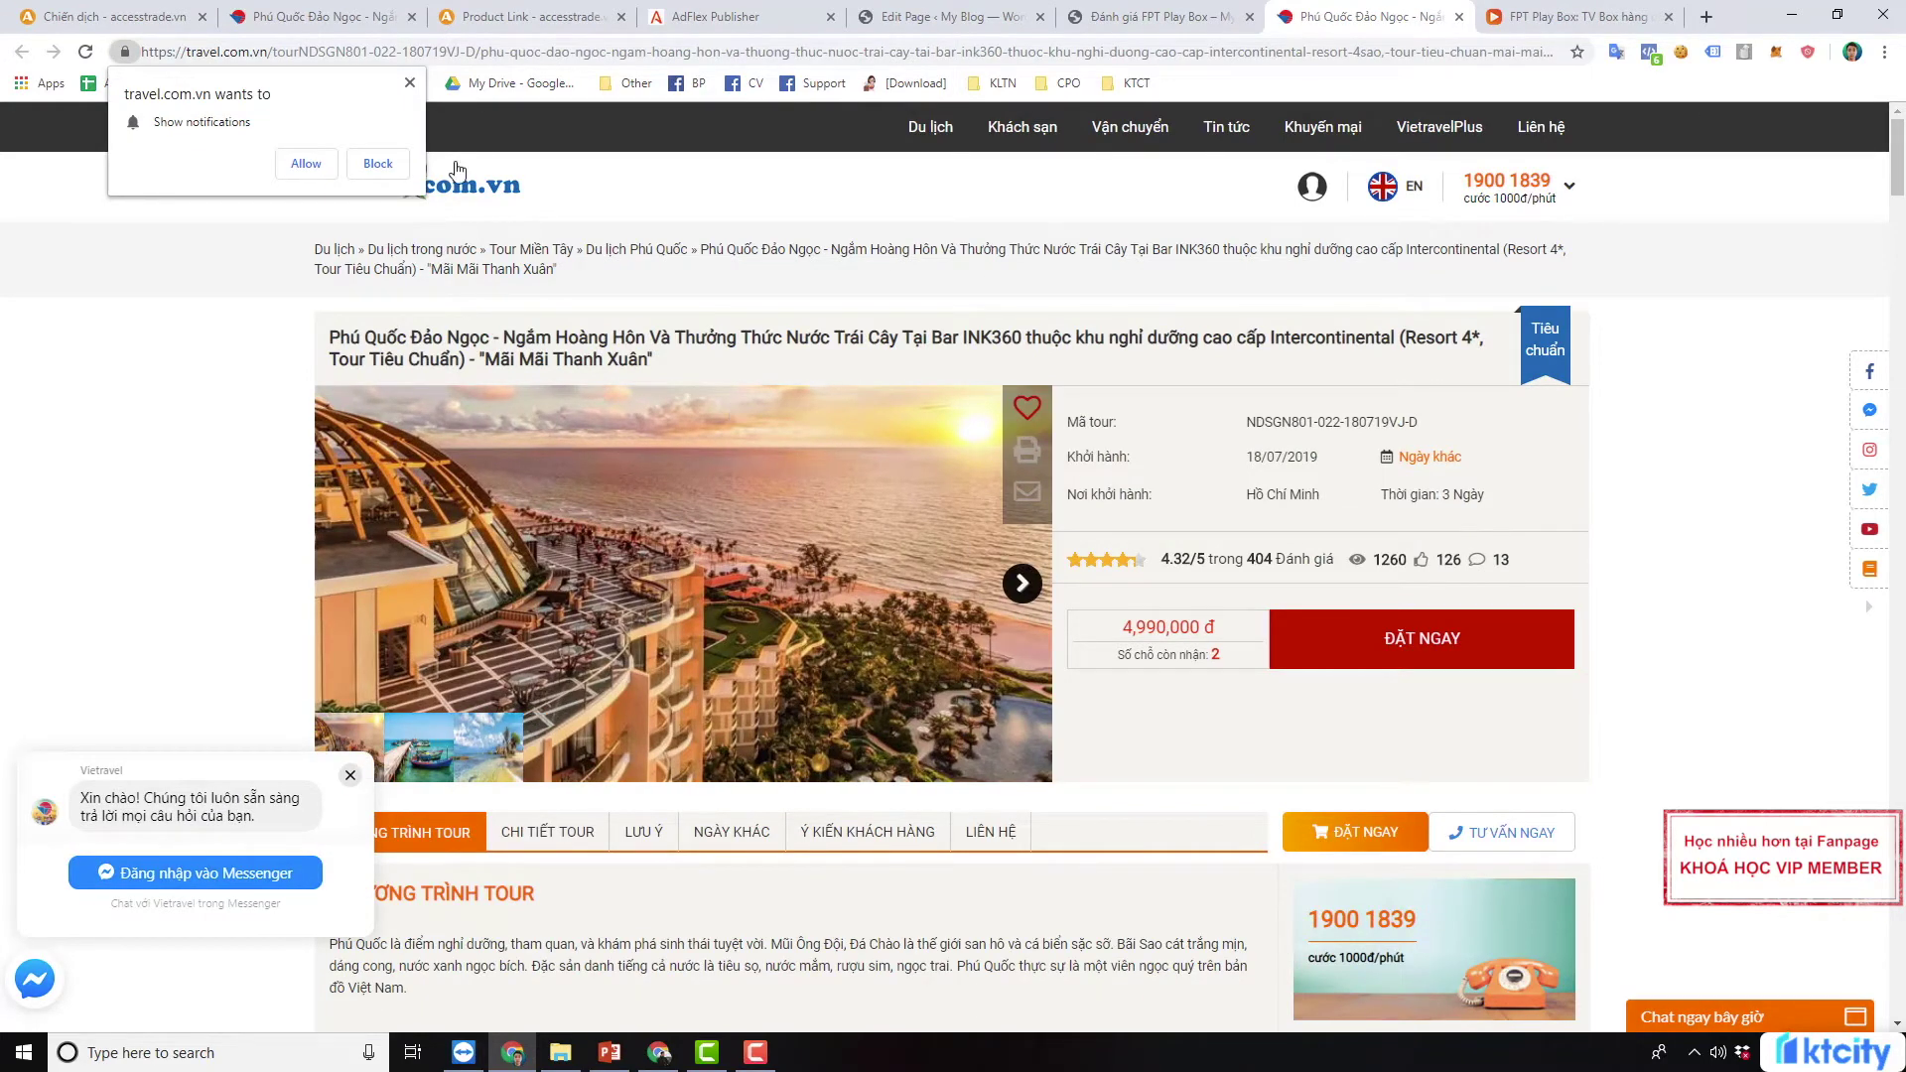
click(409, 83)
click(775, 52)
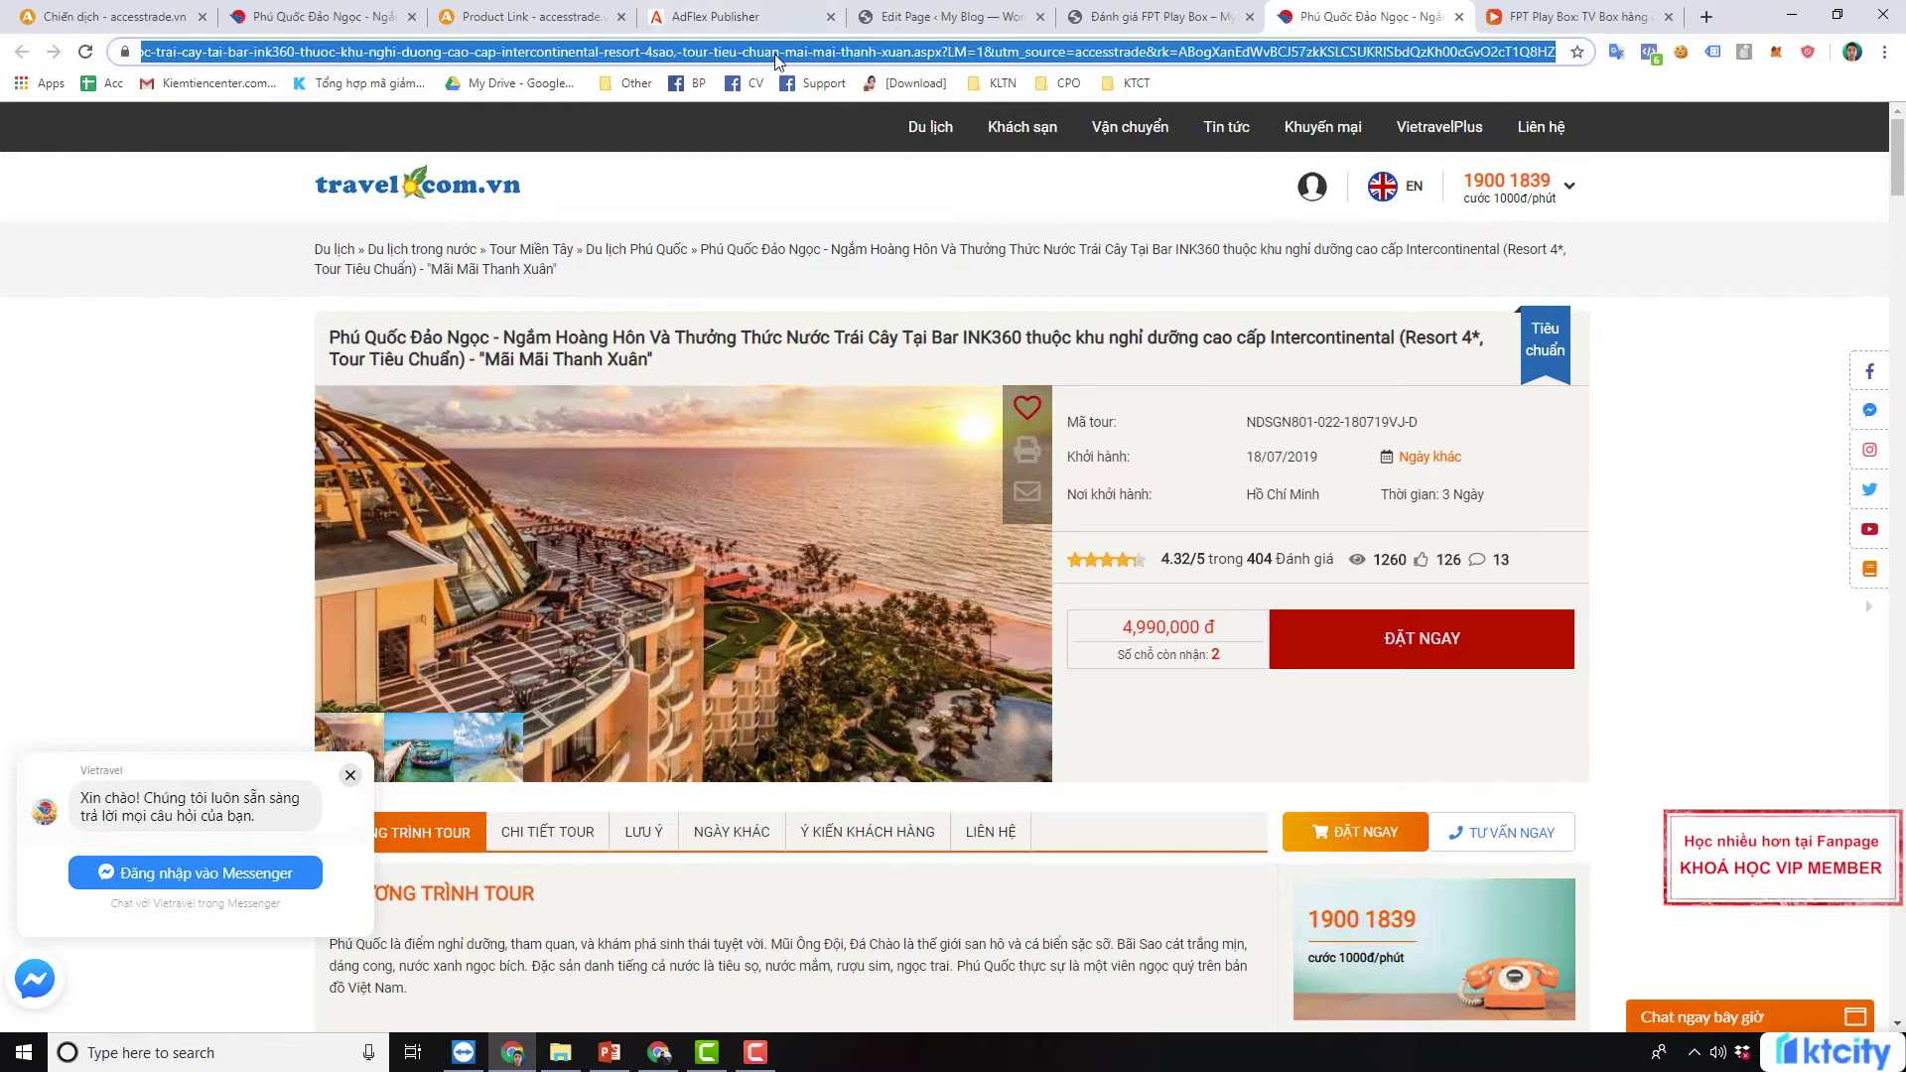
click(775, 53)
drag(507, 53, 1557, 53)
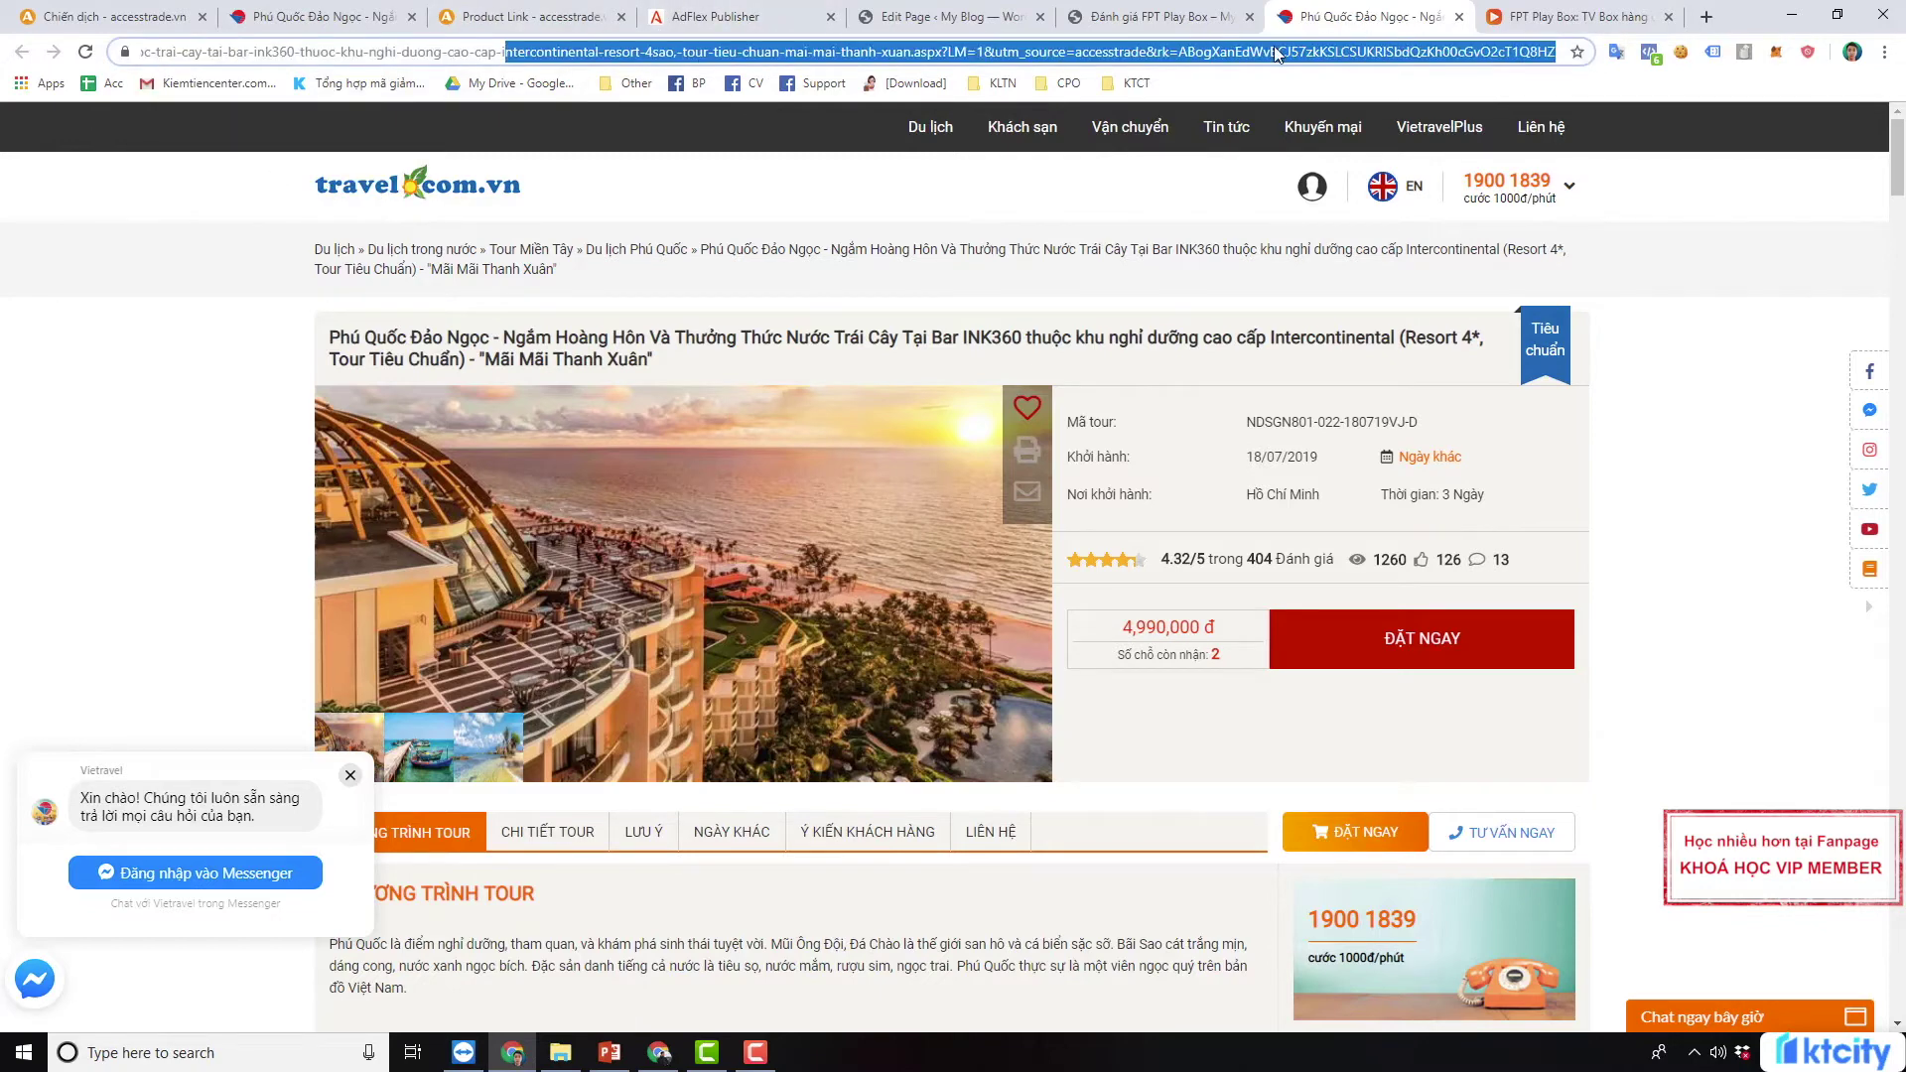
click(1028, 54)
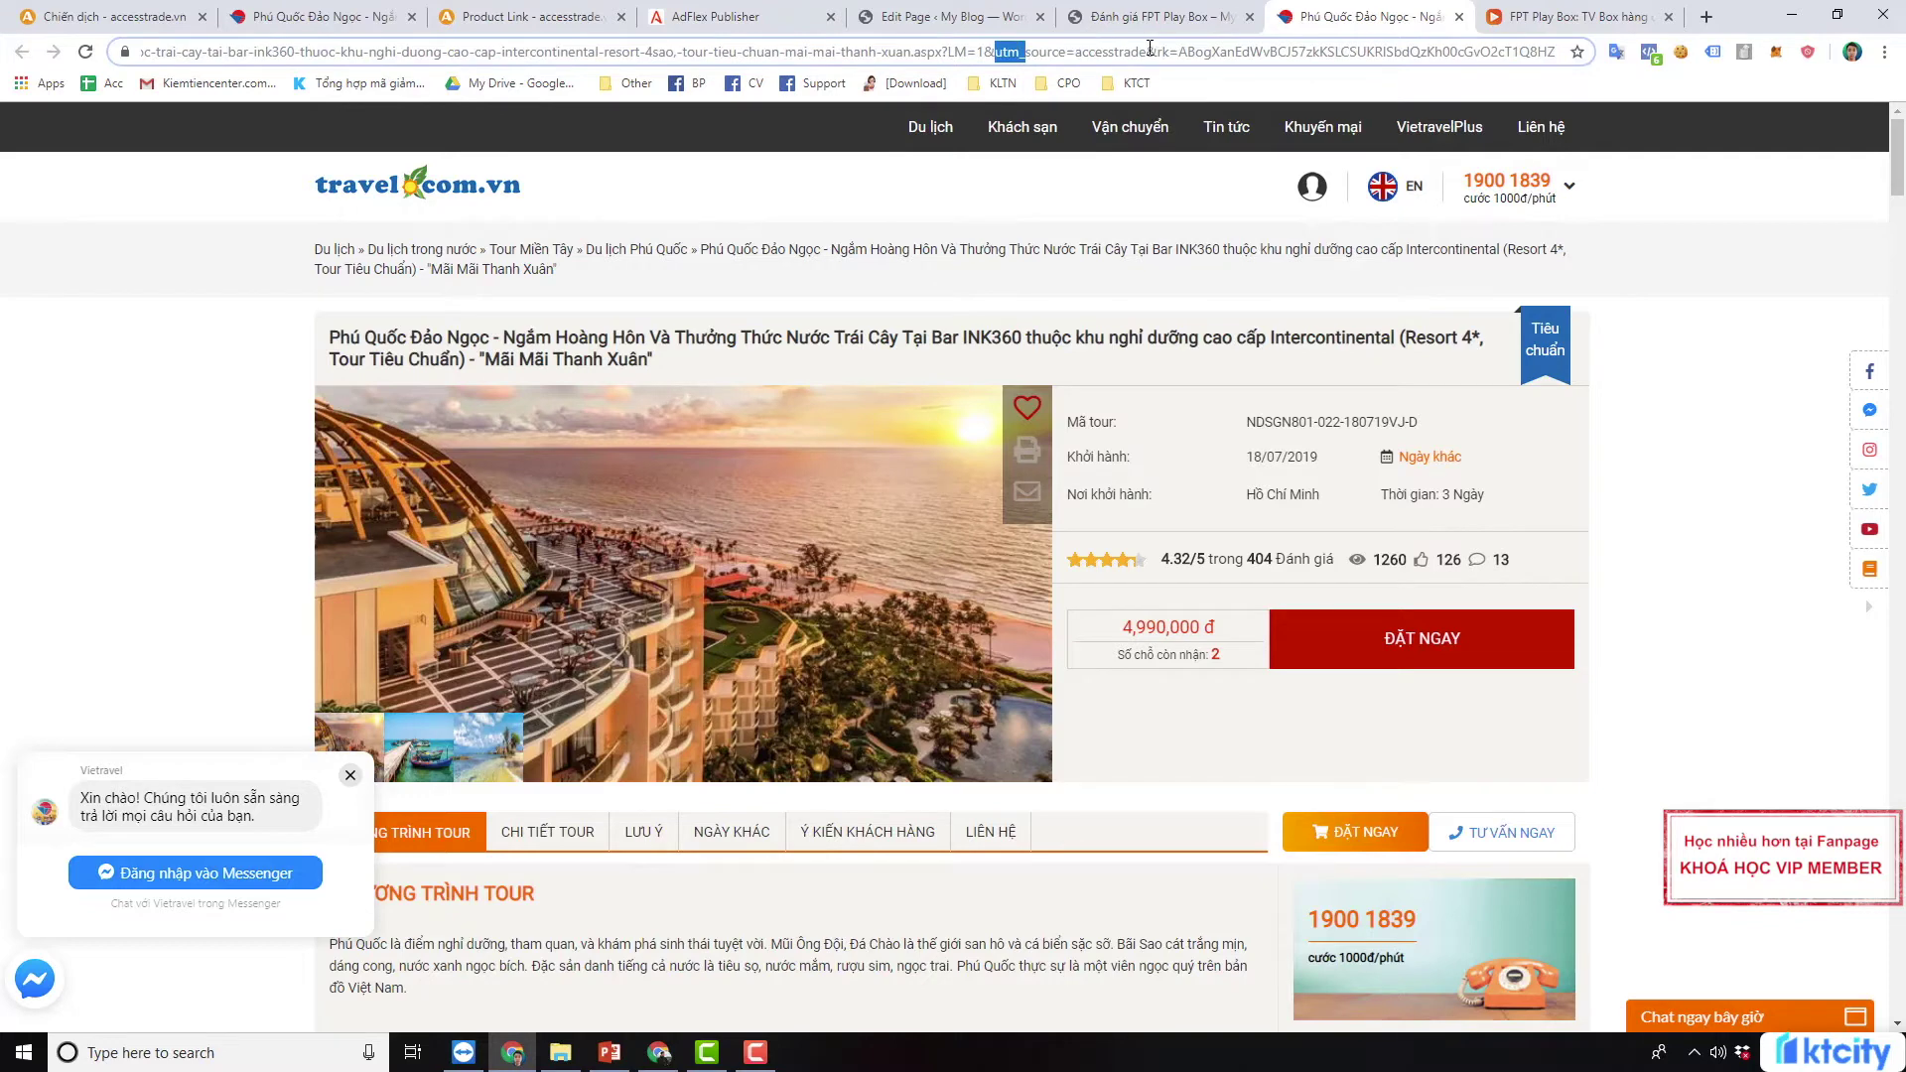
Go back to the published page and test the Phú Quốc tour link again to check its redirect to the tour
click(1183, 12)
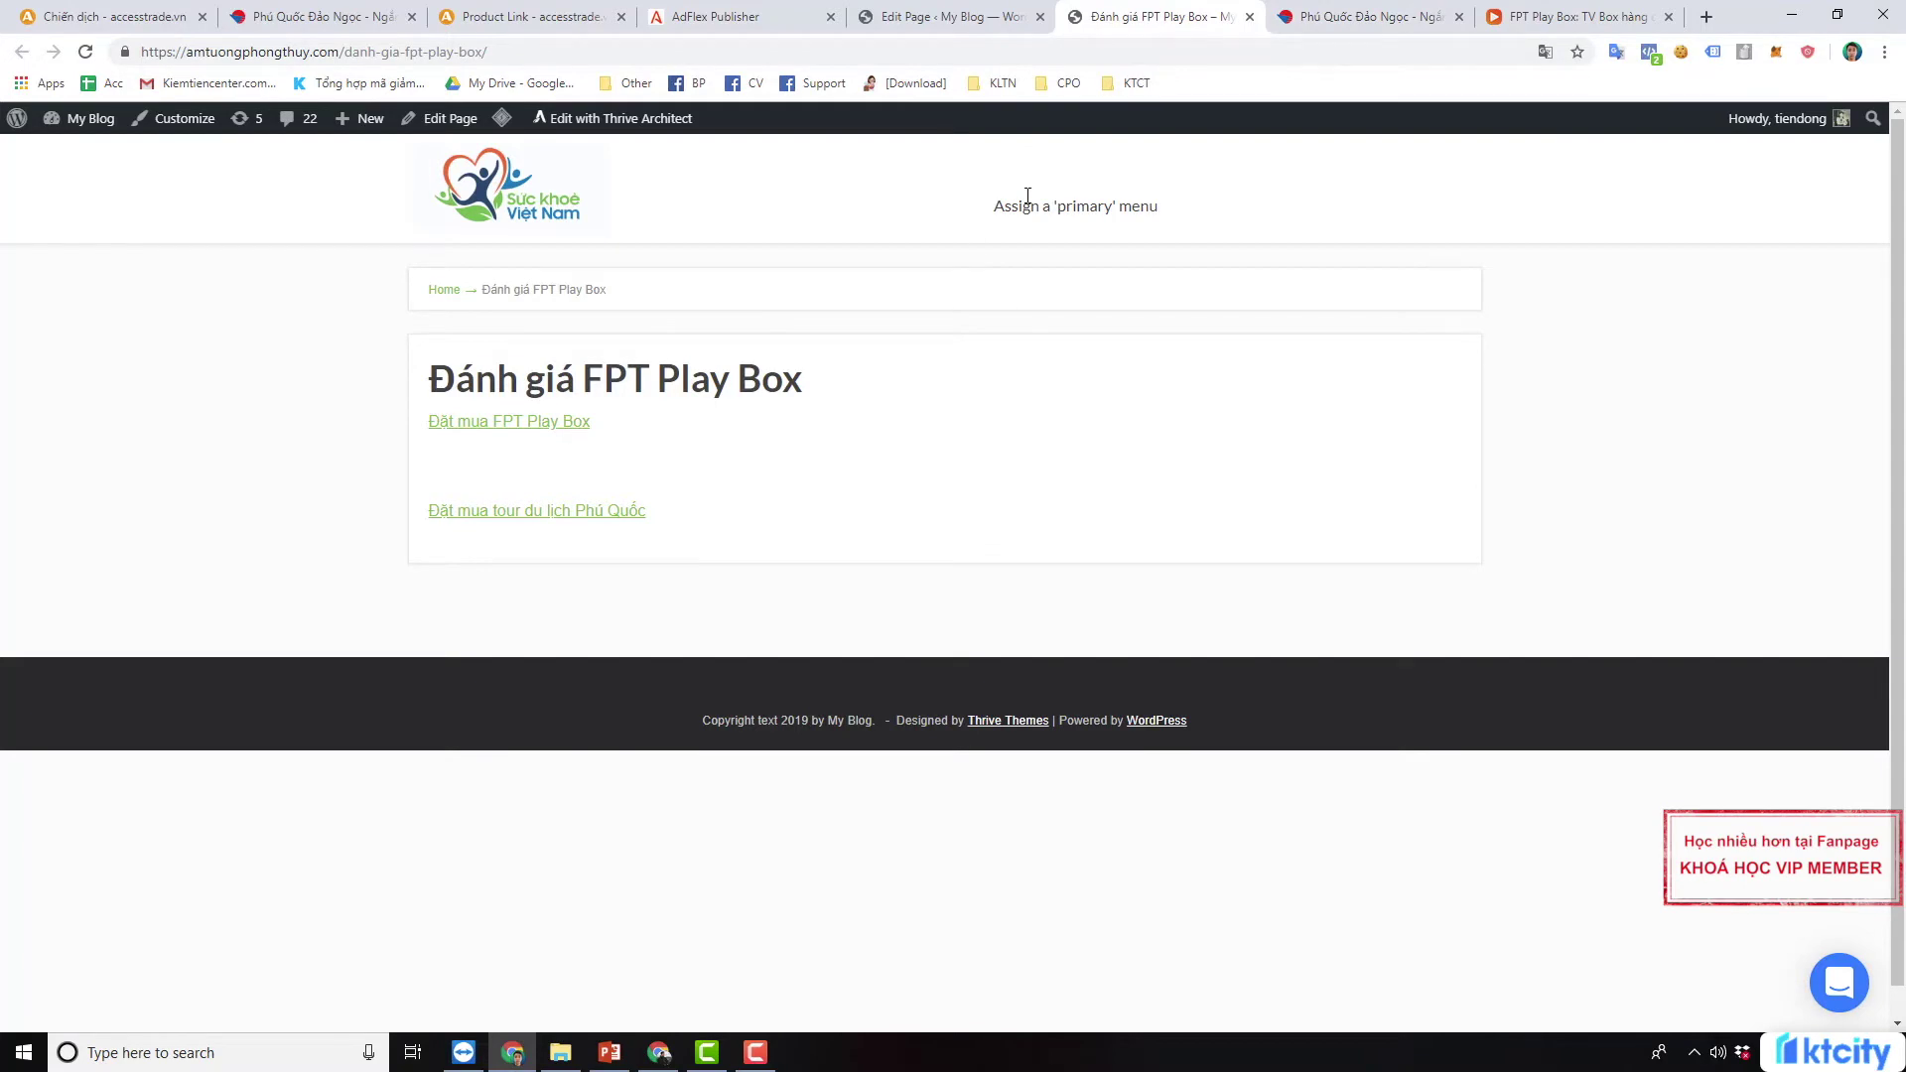
click(1370, 15)
click(1110, 5)
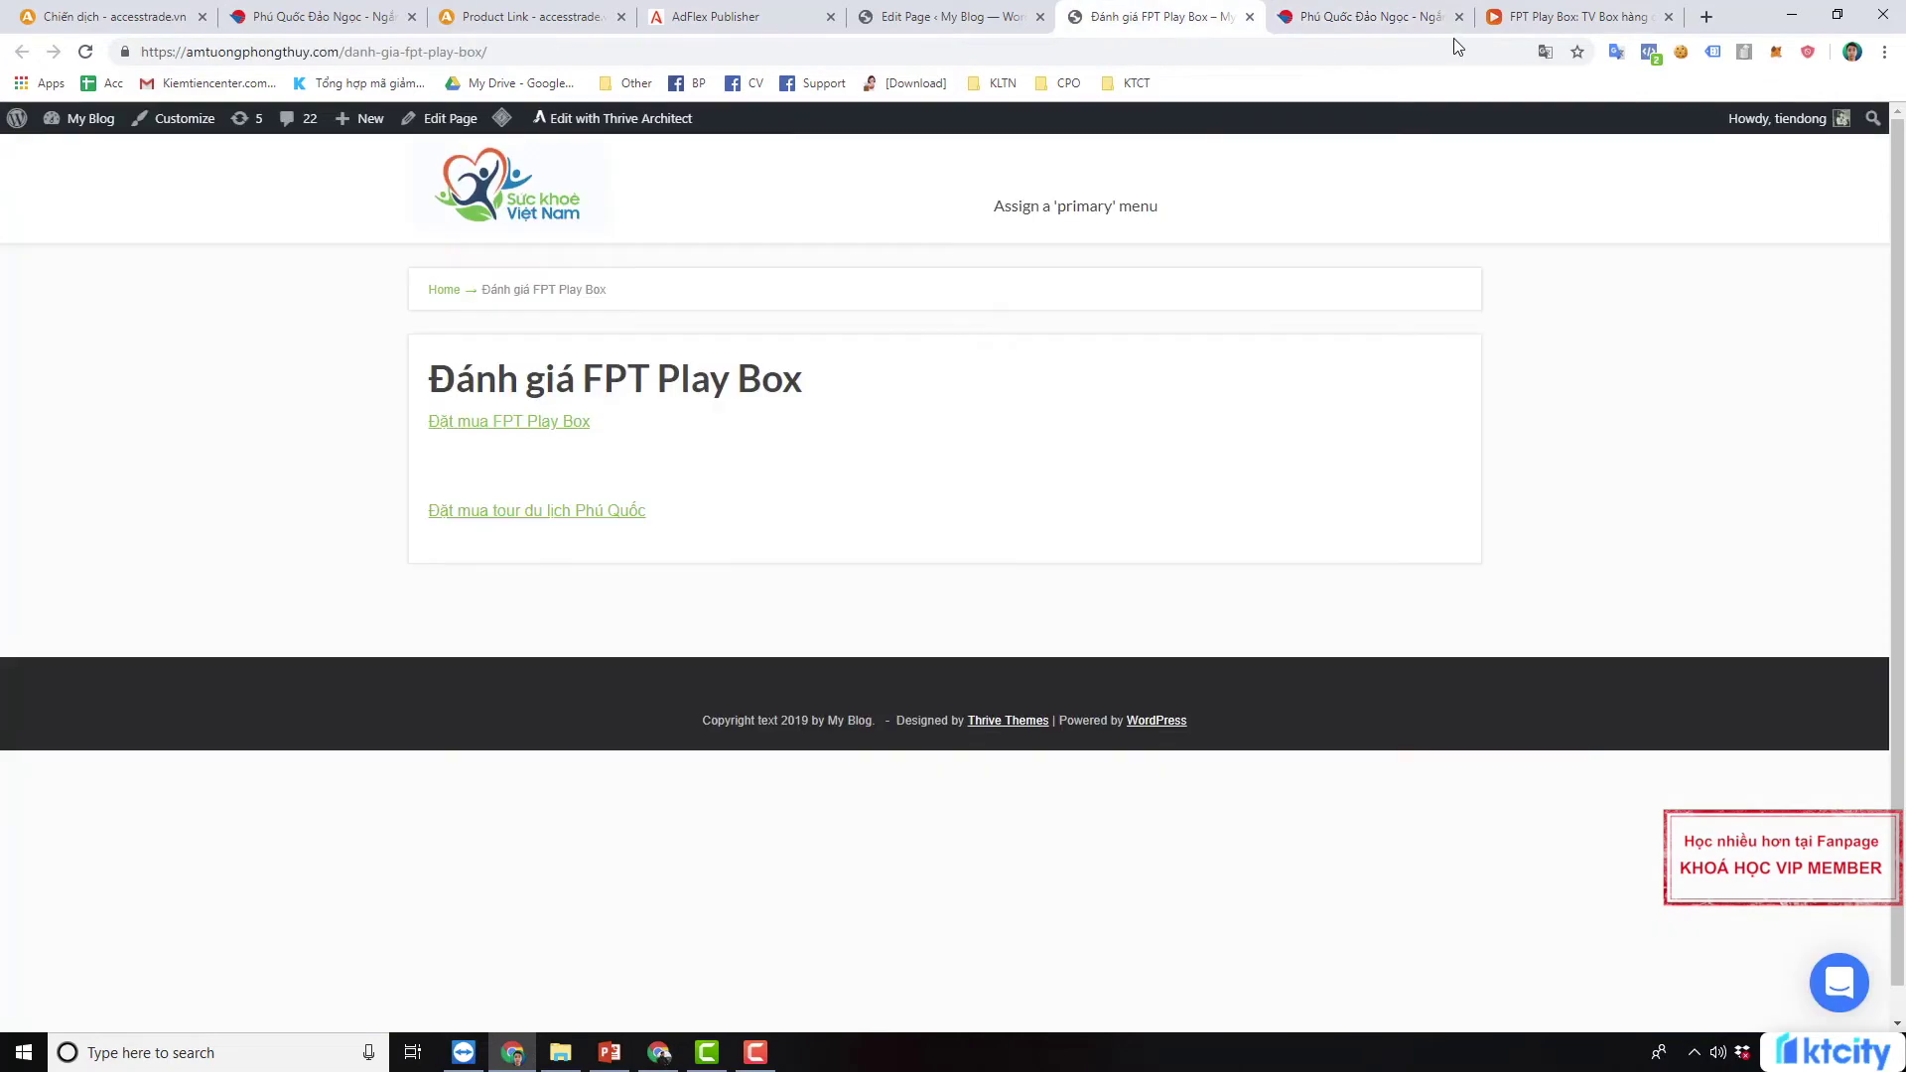
click(554, 522)
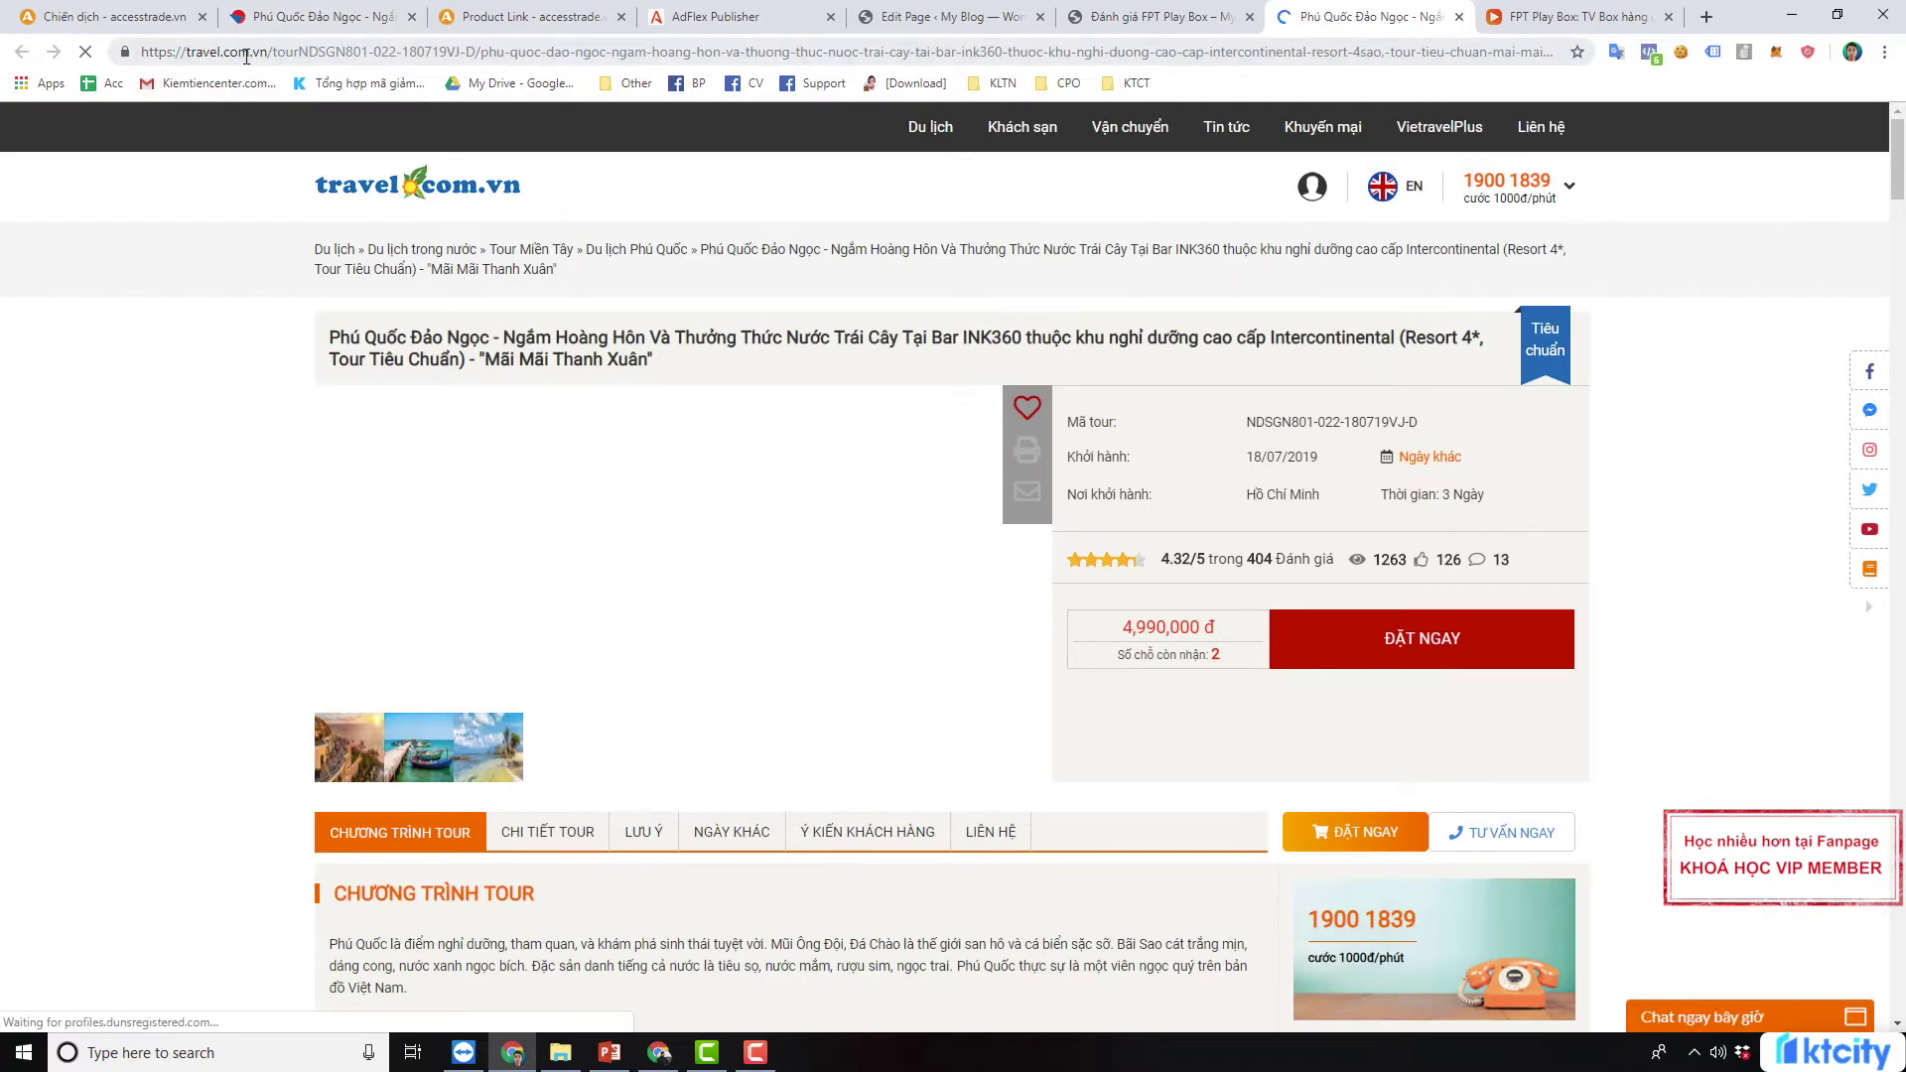
click(246, 57)
click(1701, 394)
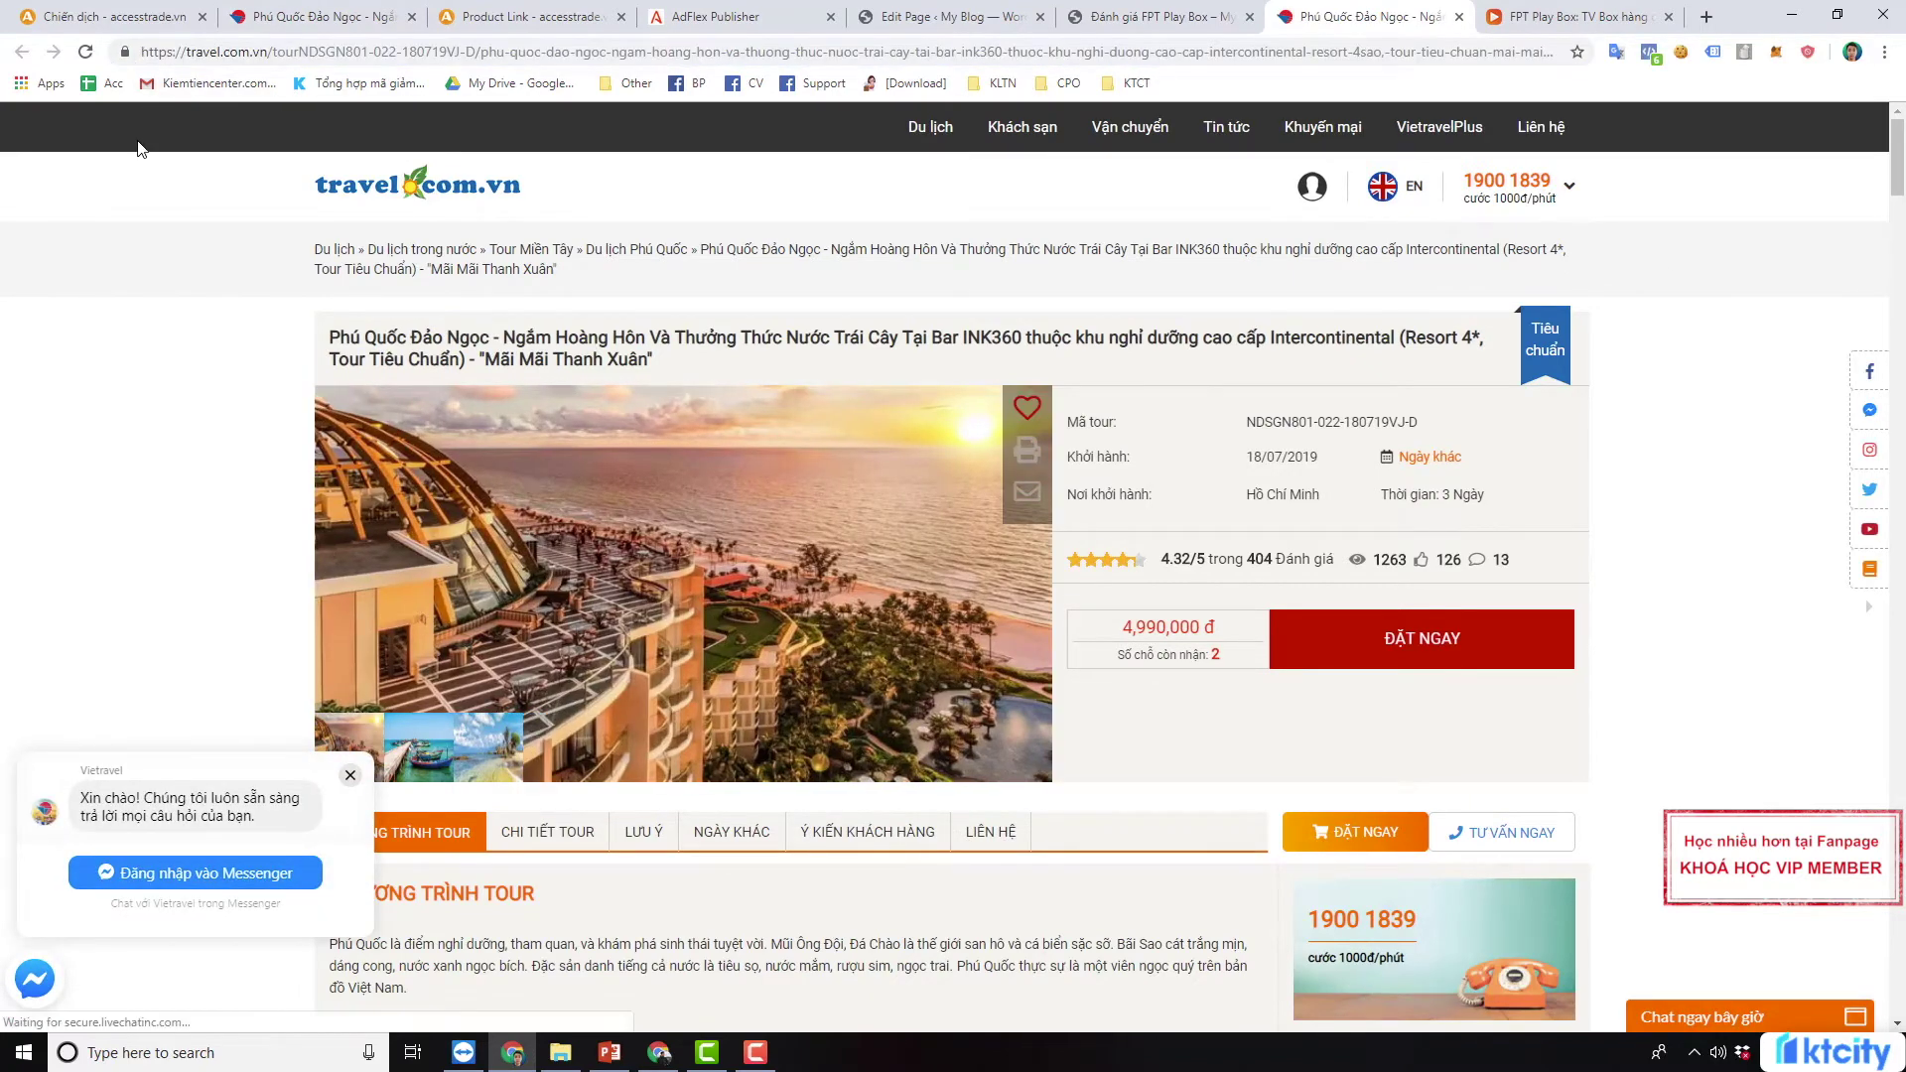
Review the Vietravel campaign's details and created product link in AccessTrade, and bring up the full campaign list
click(149, 8)
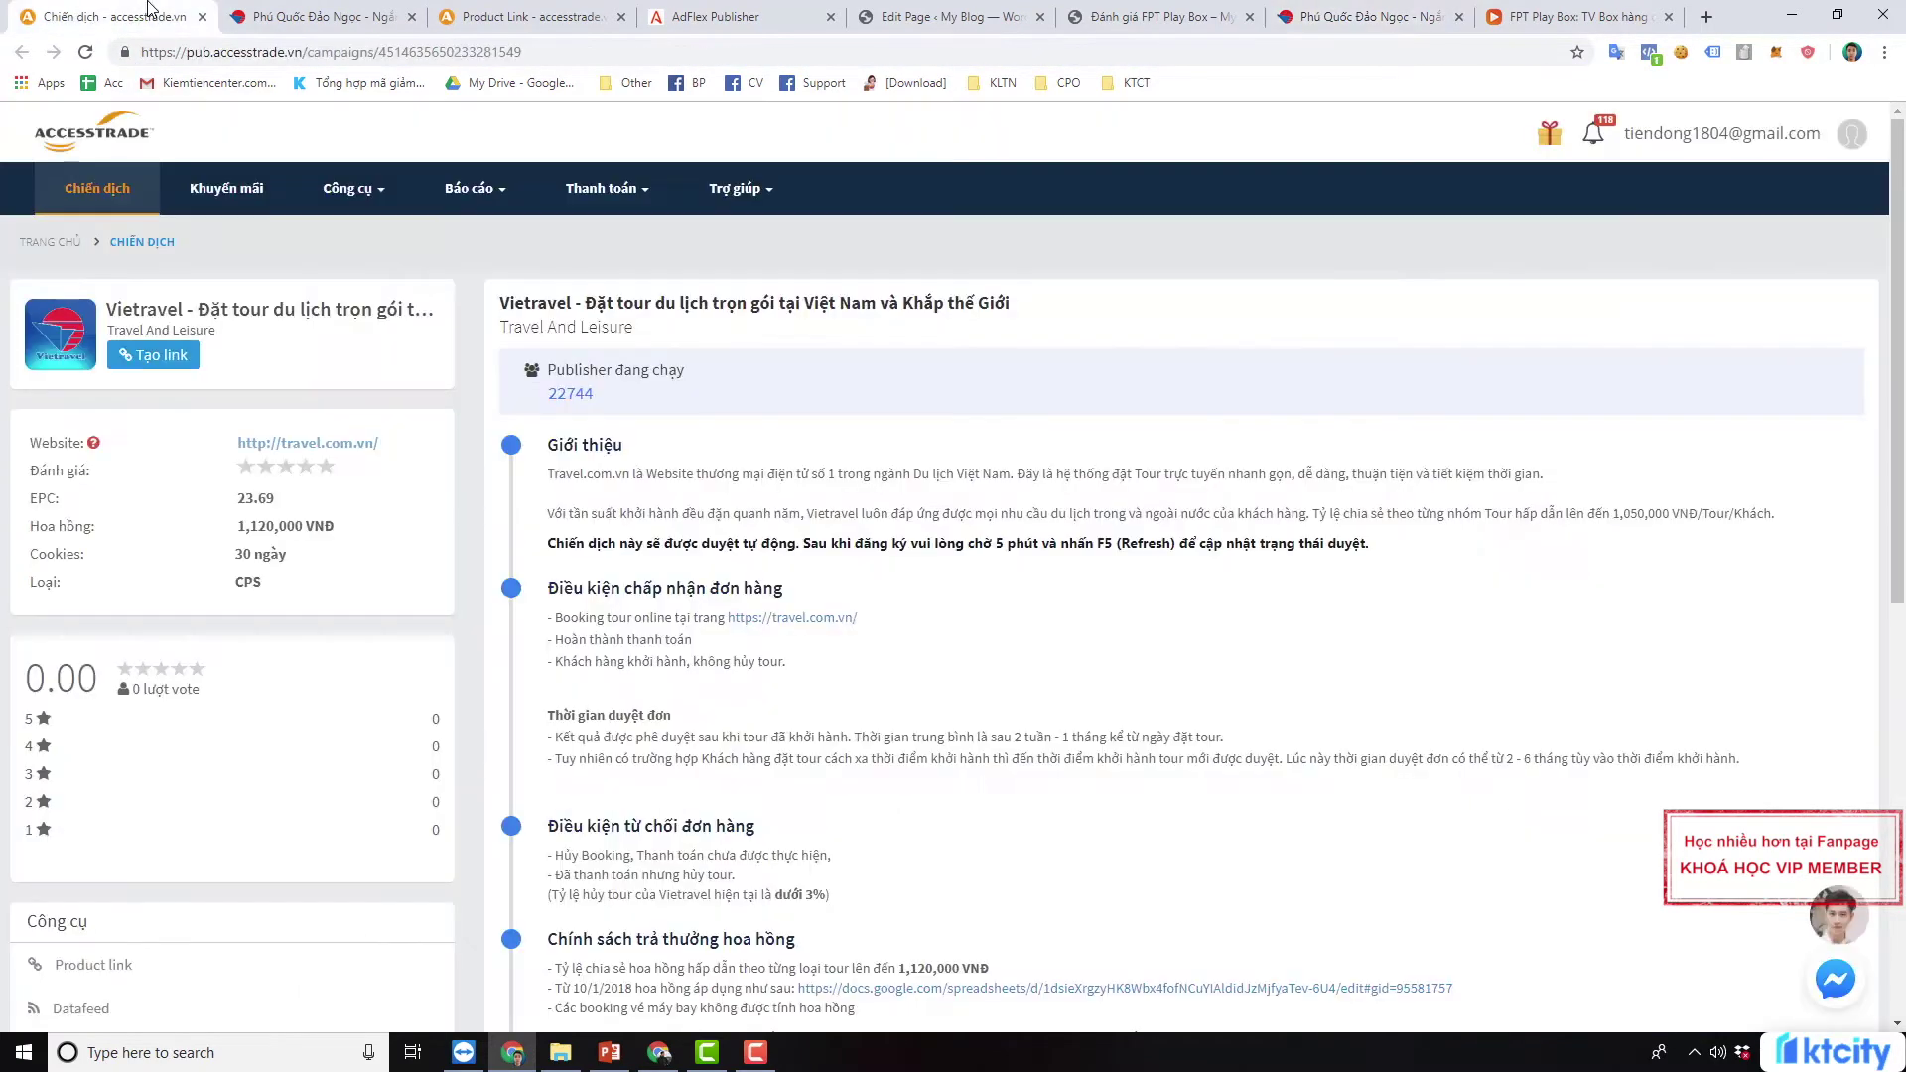
click(581, 8)
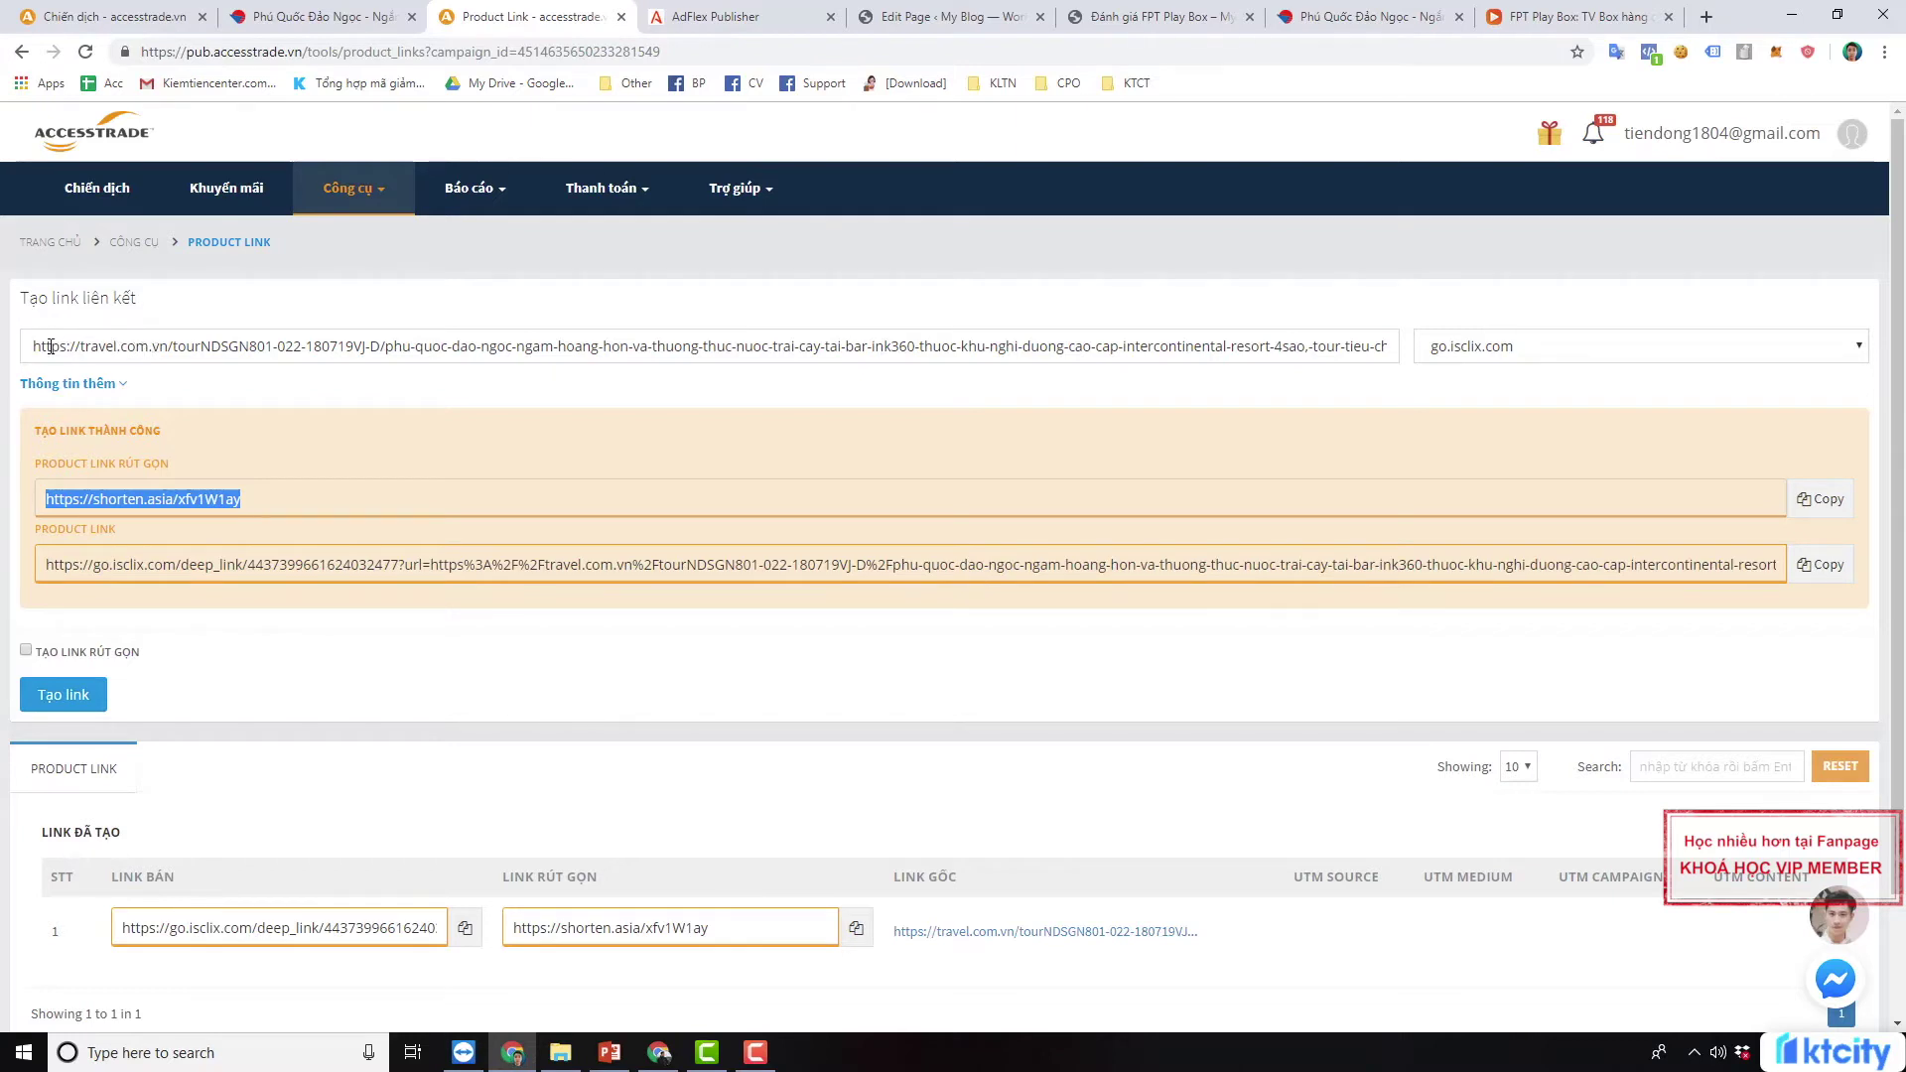
click(149, 12)
click(129, 186)
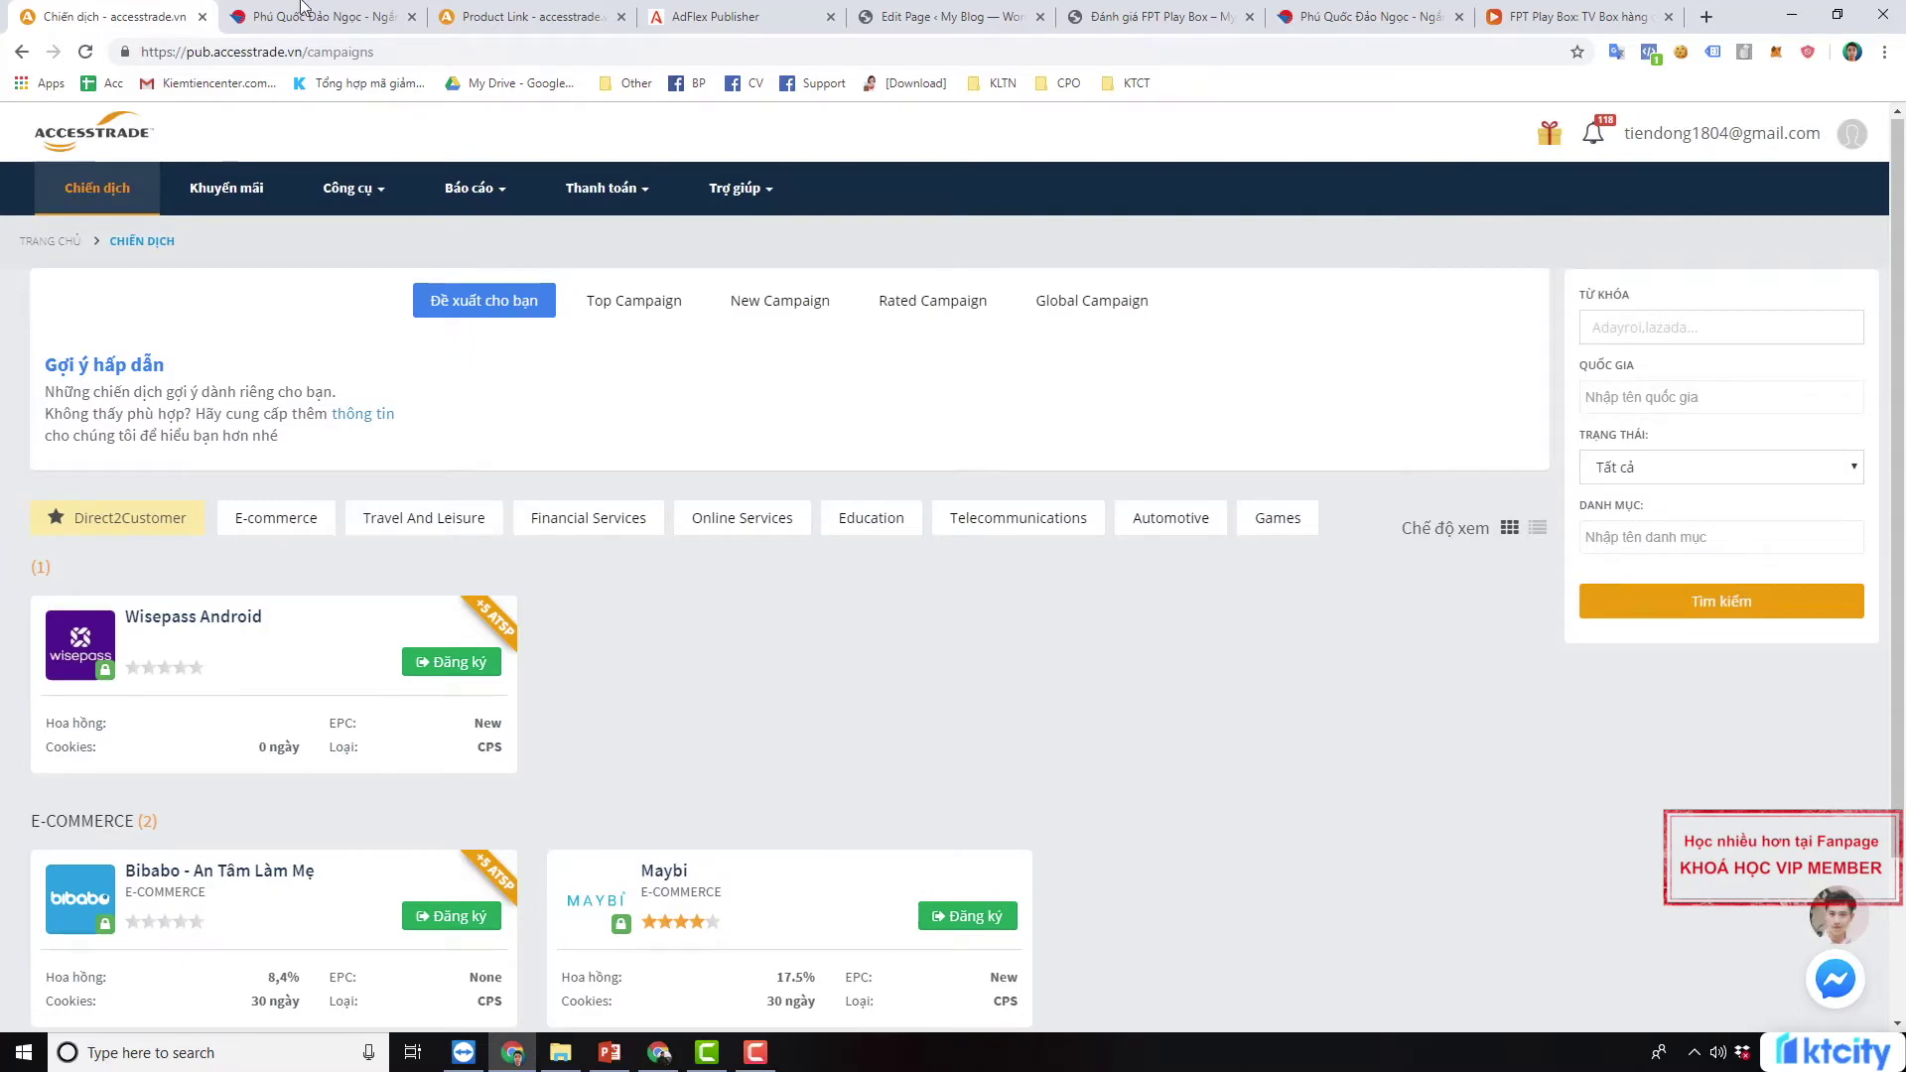
click(562, 8)
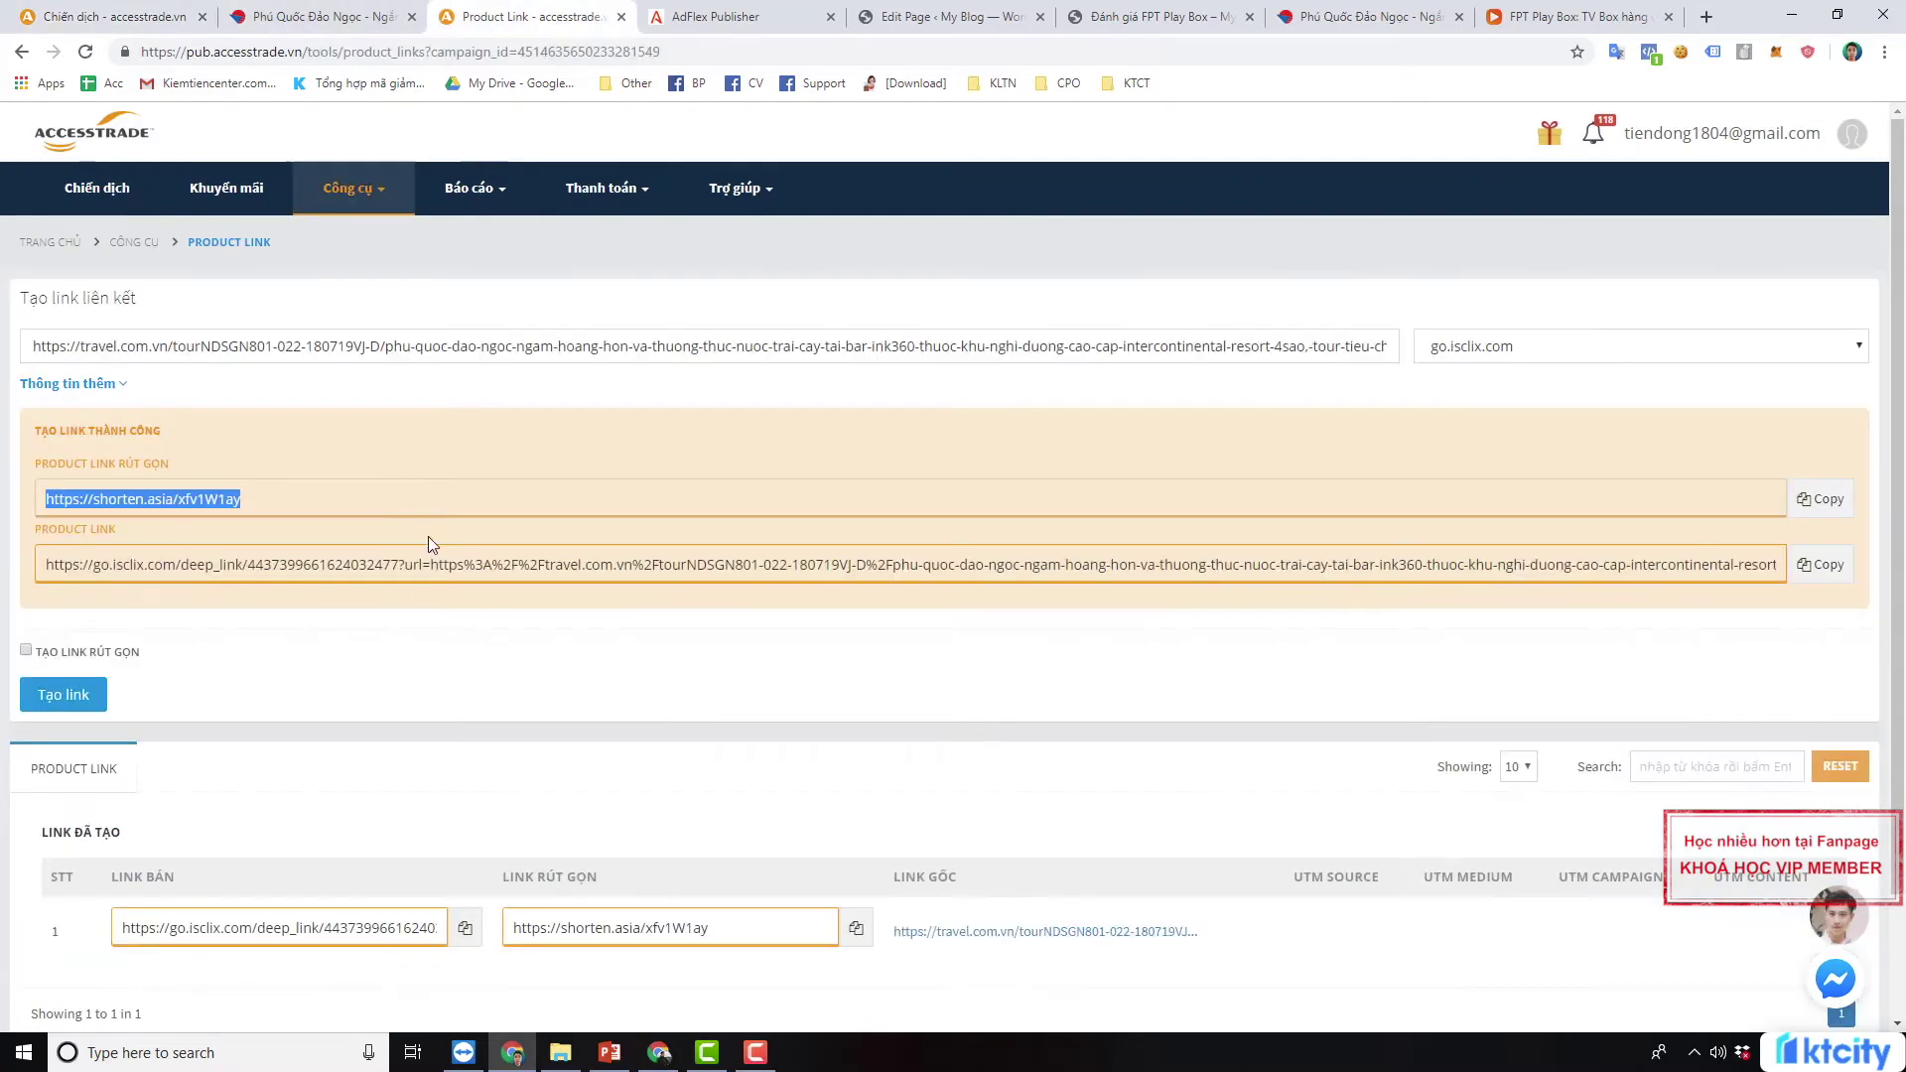
Filter the campaign list by the E-commerce category and open the "Shopee Việt Nam Smartlink cho tất cả thiết bị" campaign's details
click(188, 8)
scroll(79, 417, down, 2)
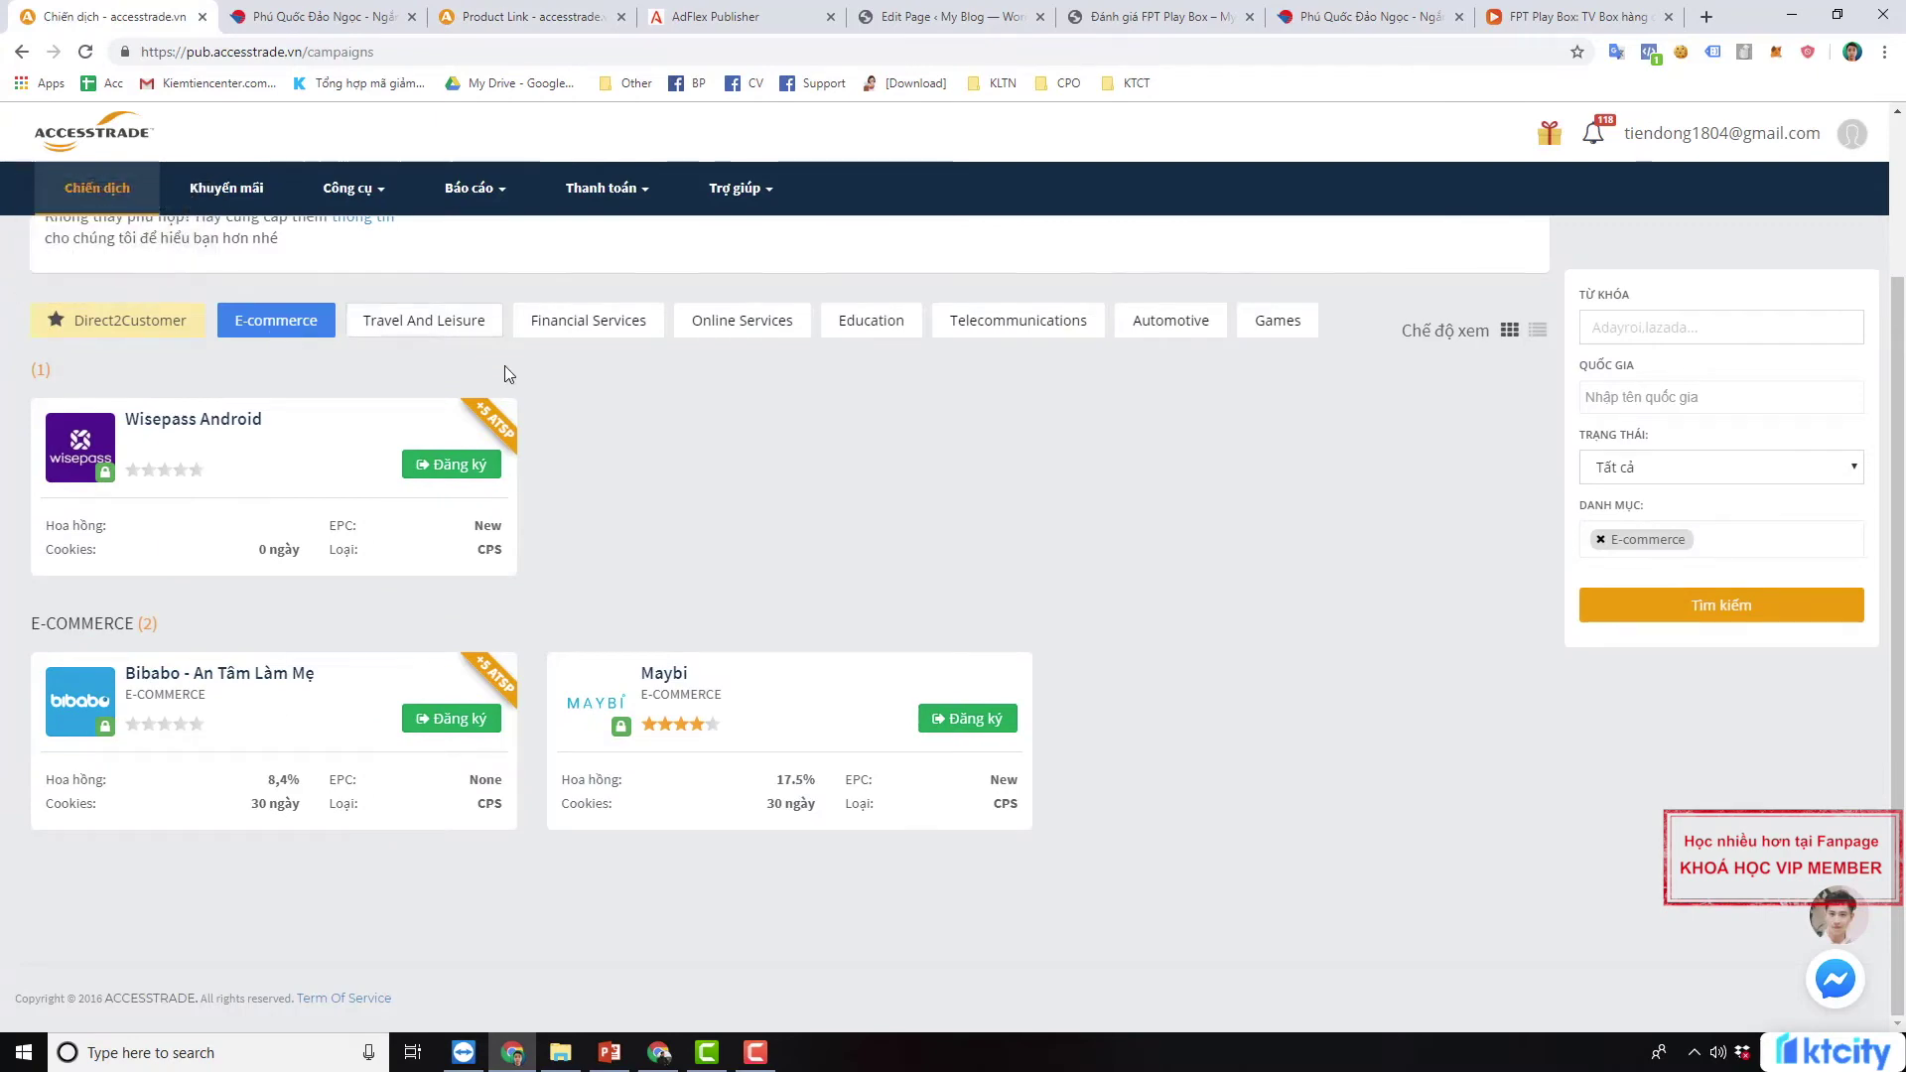
scroll(276, 492, up, 2)
scroll(286, 534, down, 10)
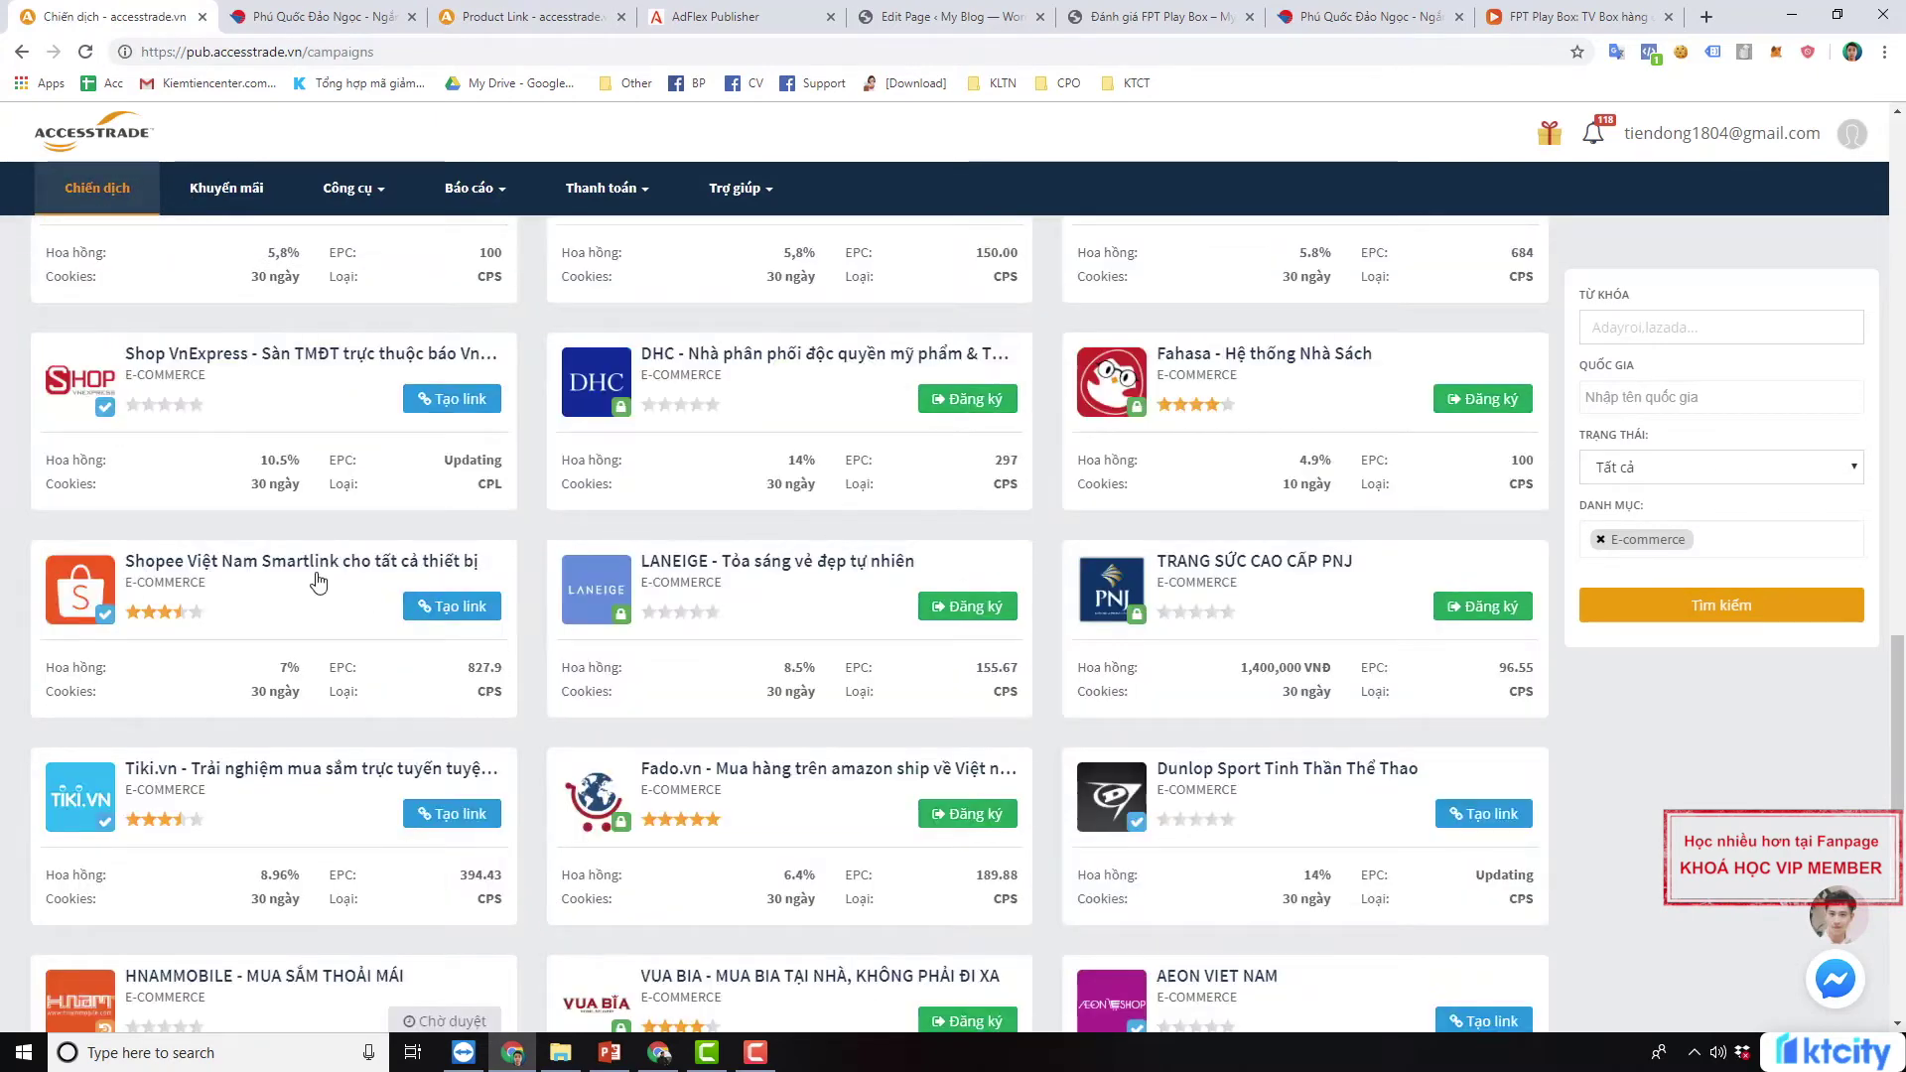
click(228, 564)
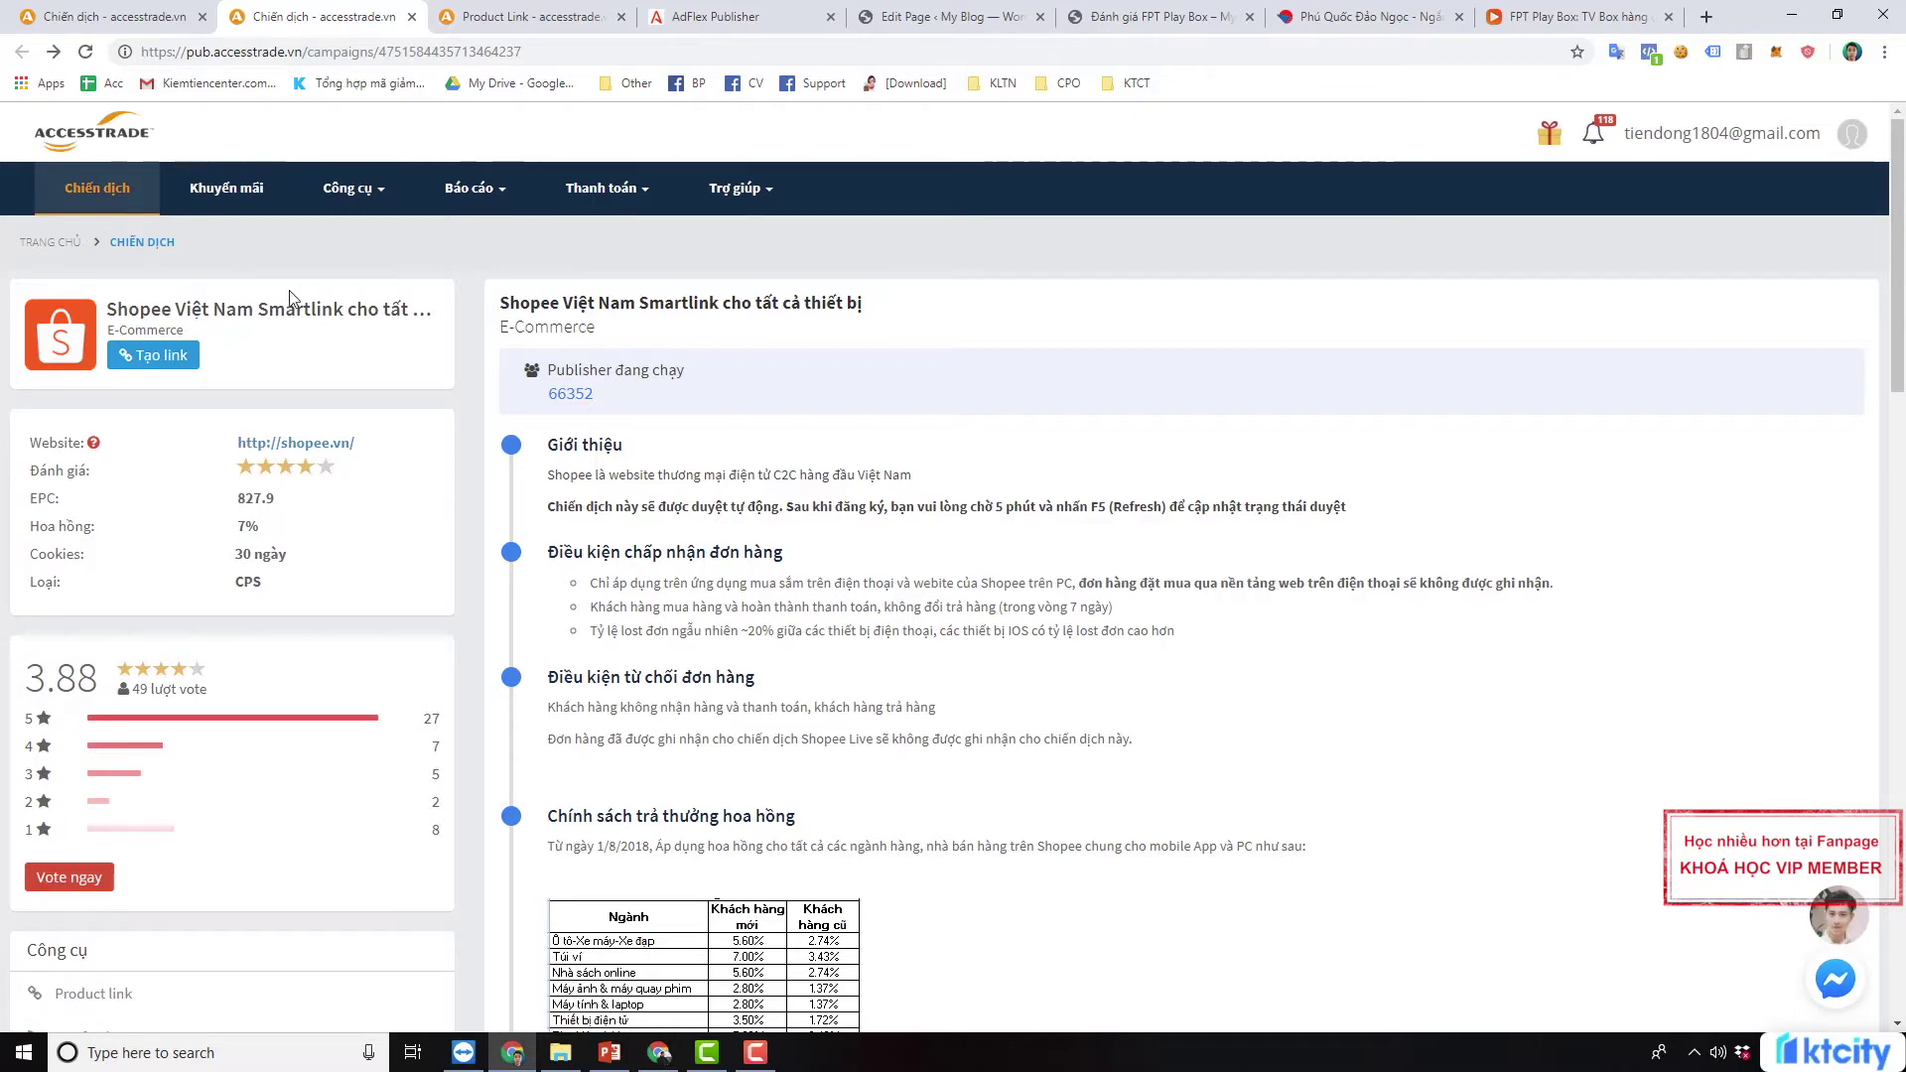
right_click(333, 445)
click(388, 458)
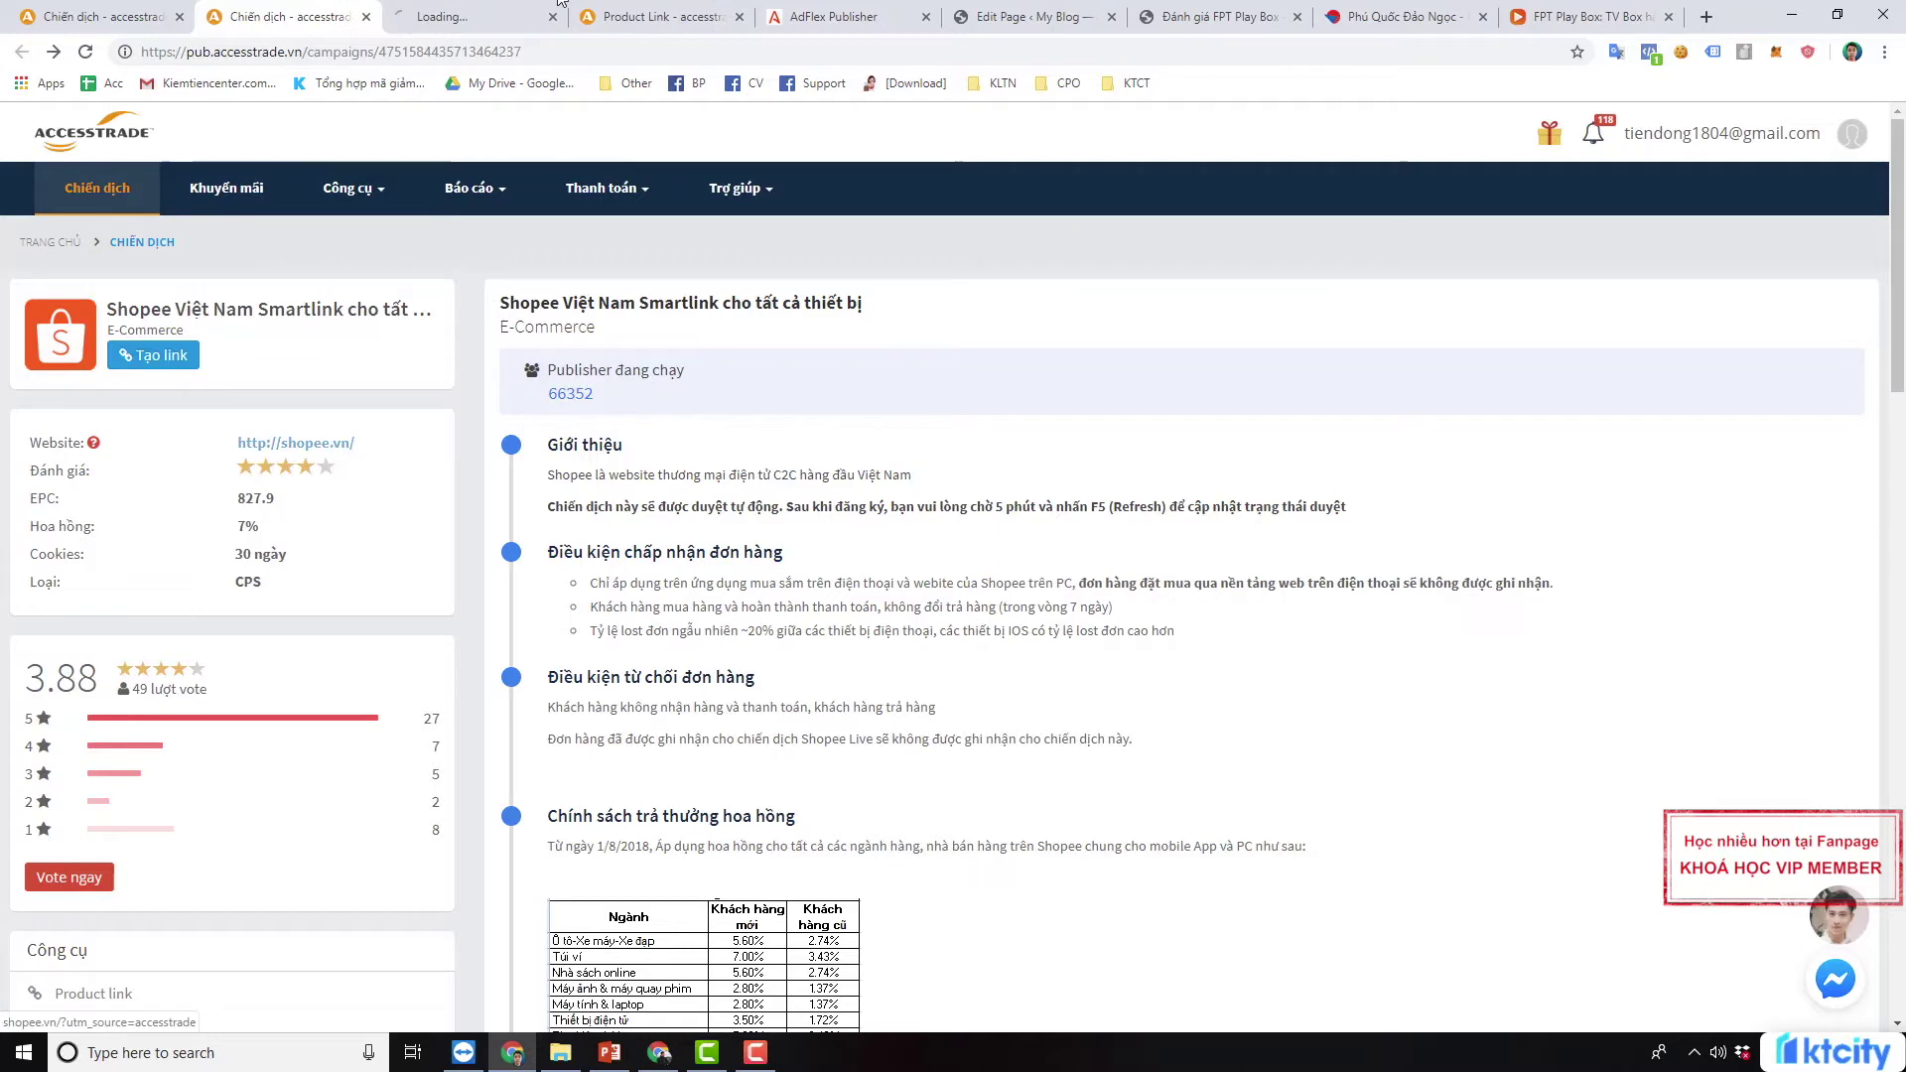
click(476, 16)
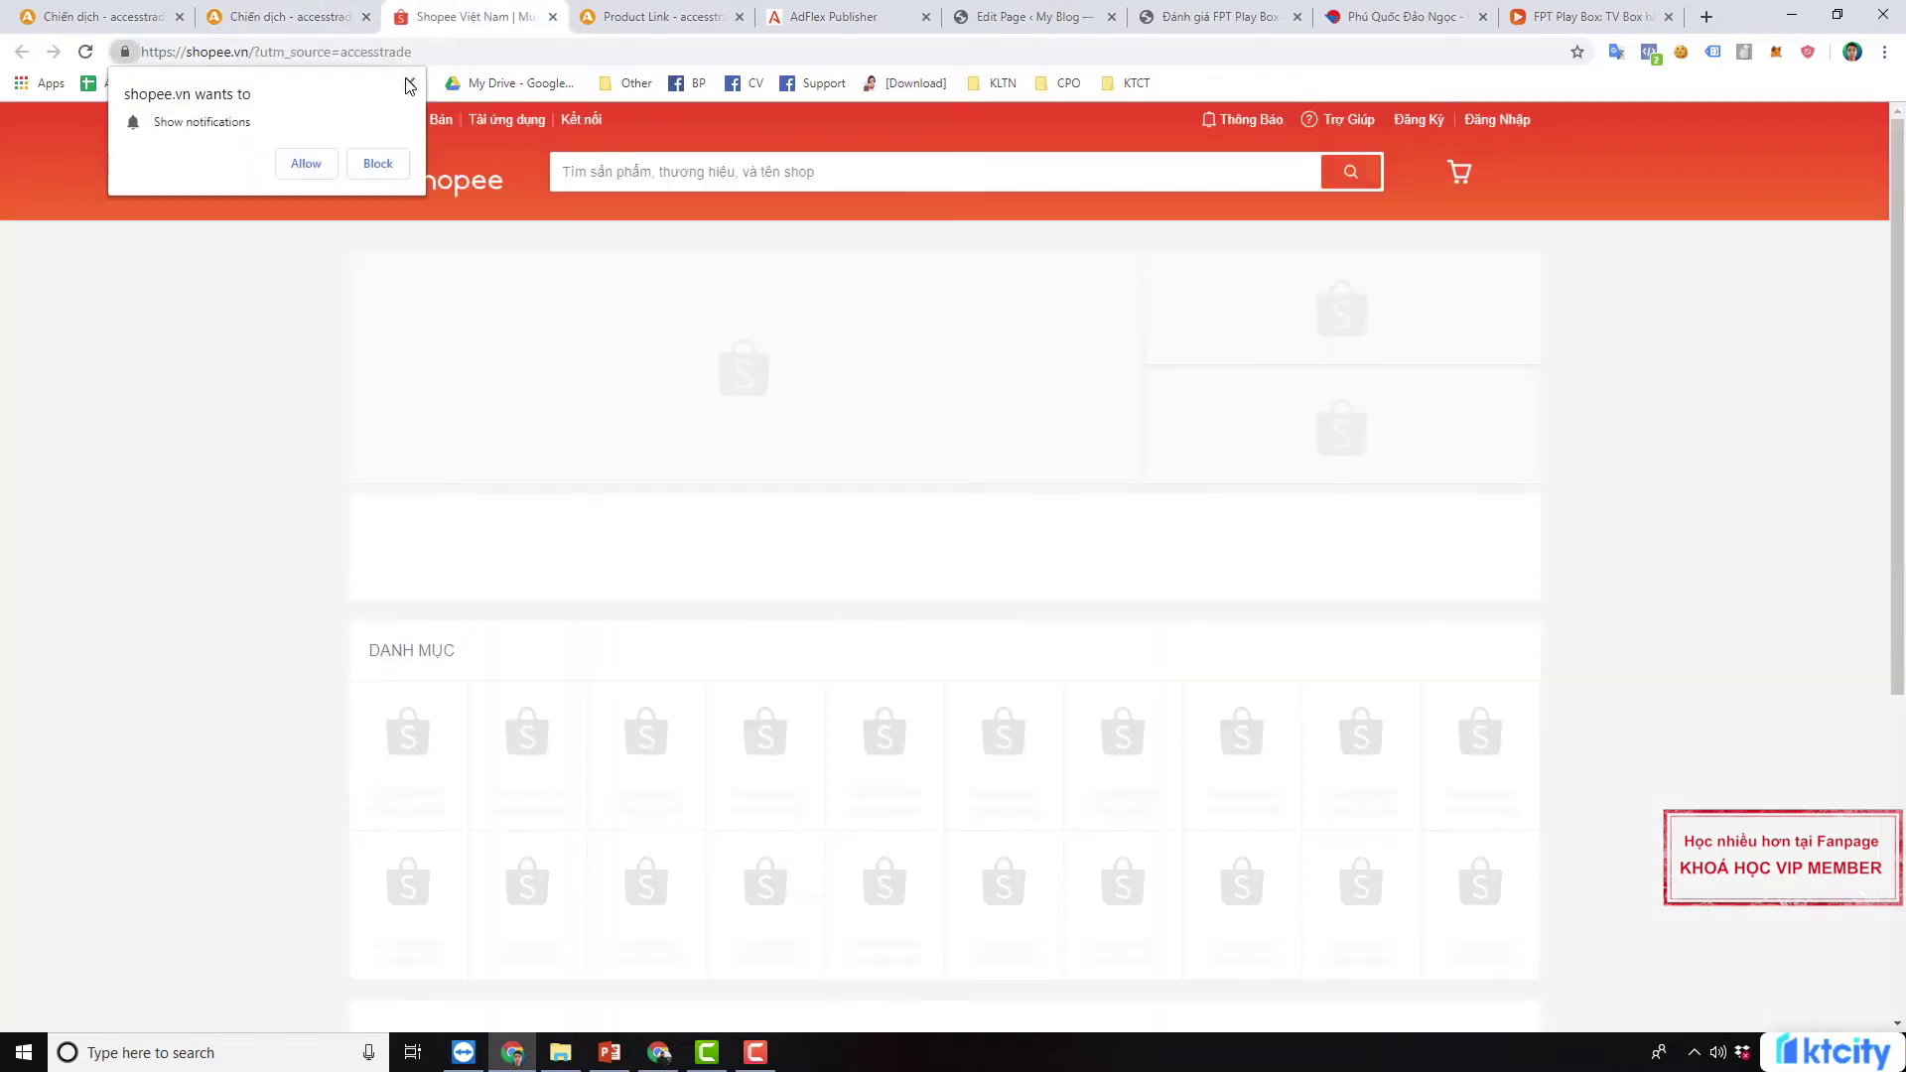
Dismiss the notification request and promotional pop-up on Shopee, and open the "Máy ảnh - Máy quay phim" category
click(409, 85)
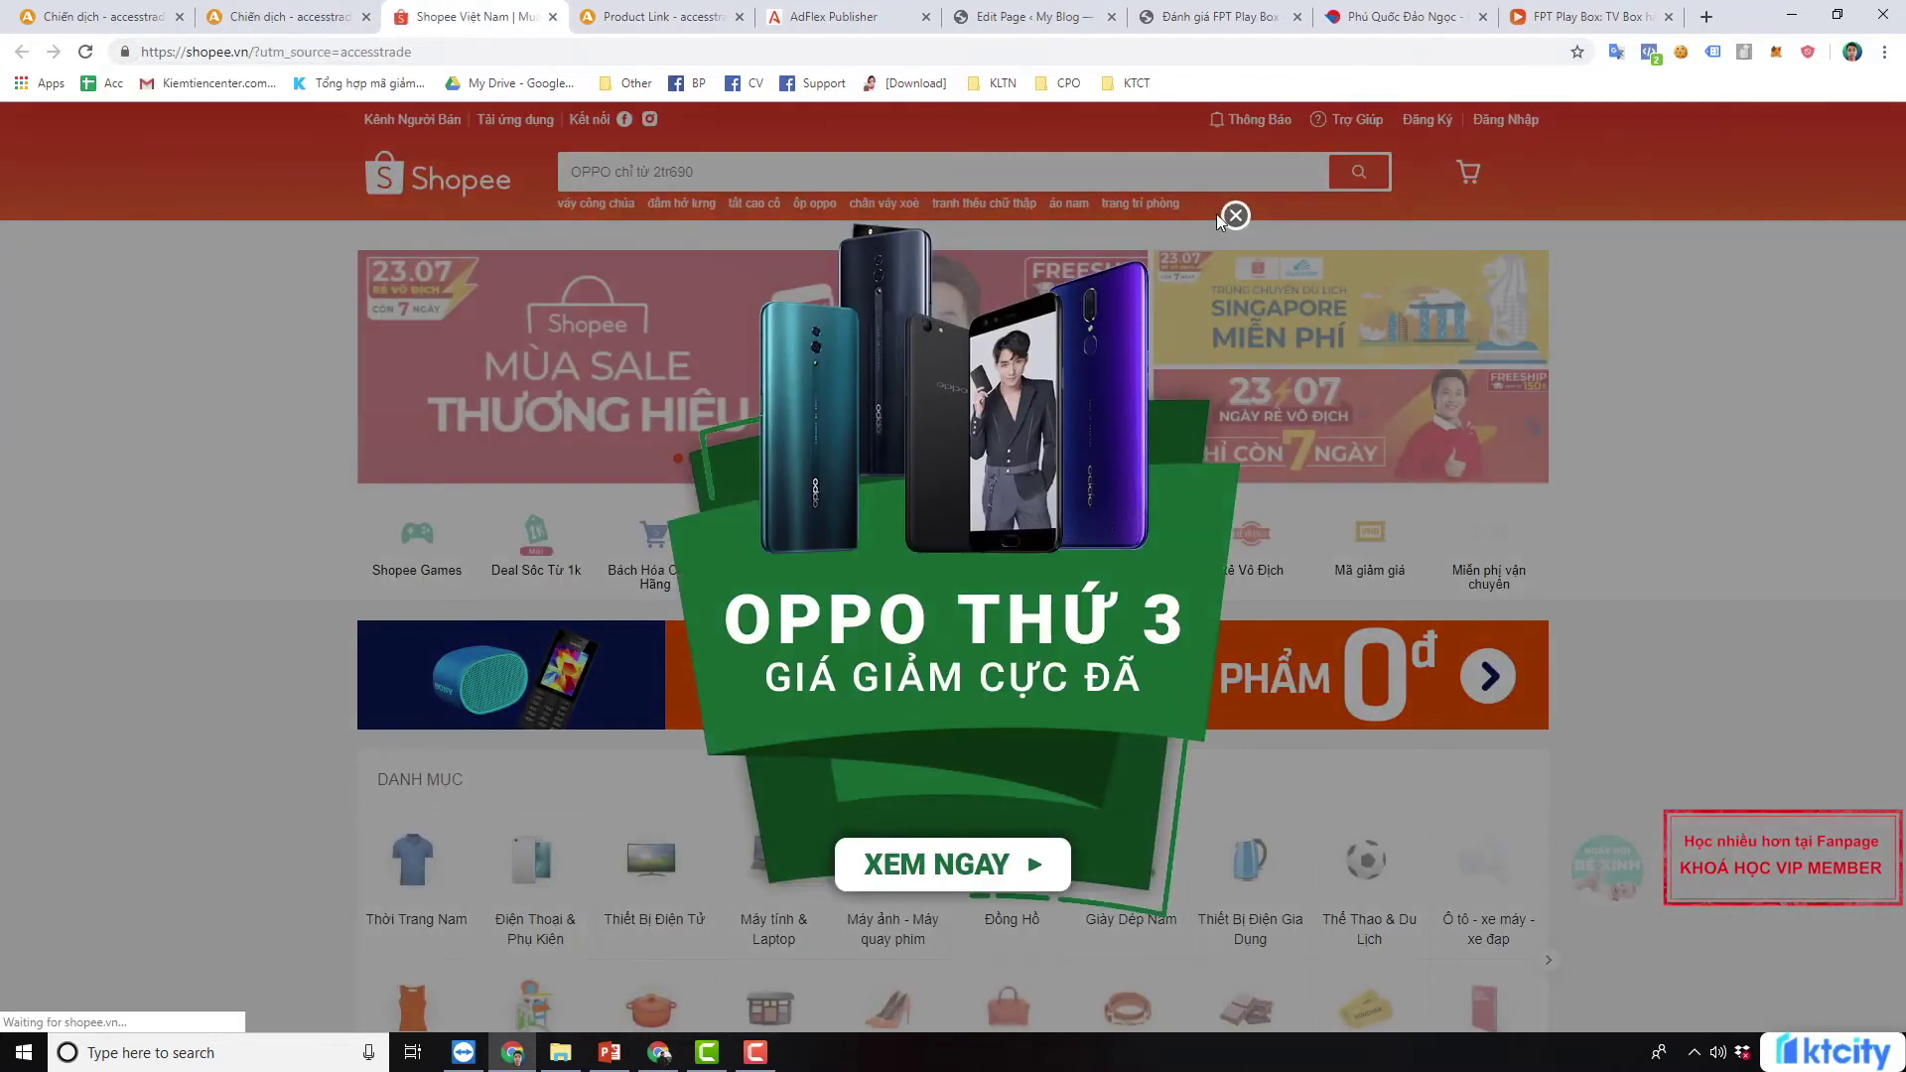
click(1232, 213)
scroll(698, 533, down, 1)
scroll(698, 533, down, 4)
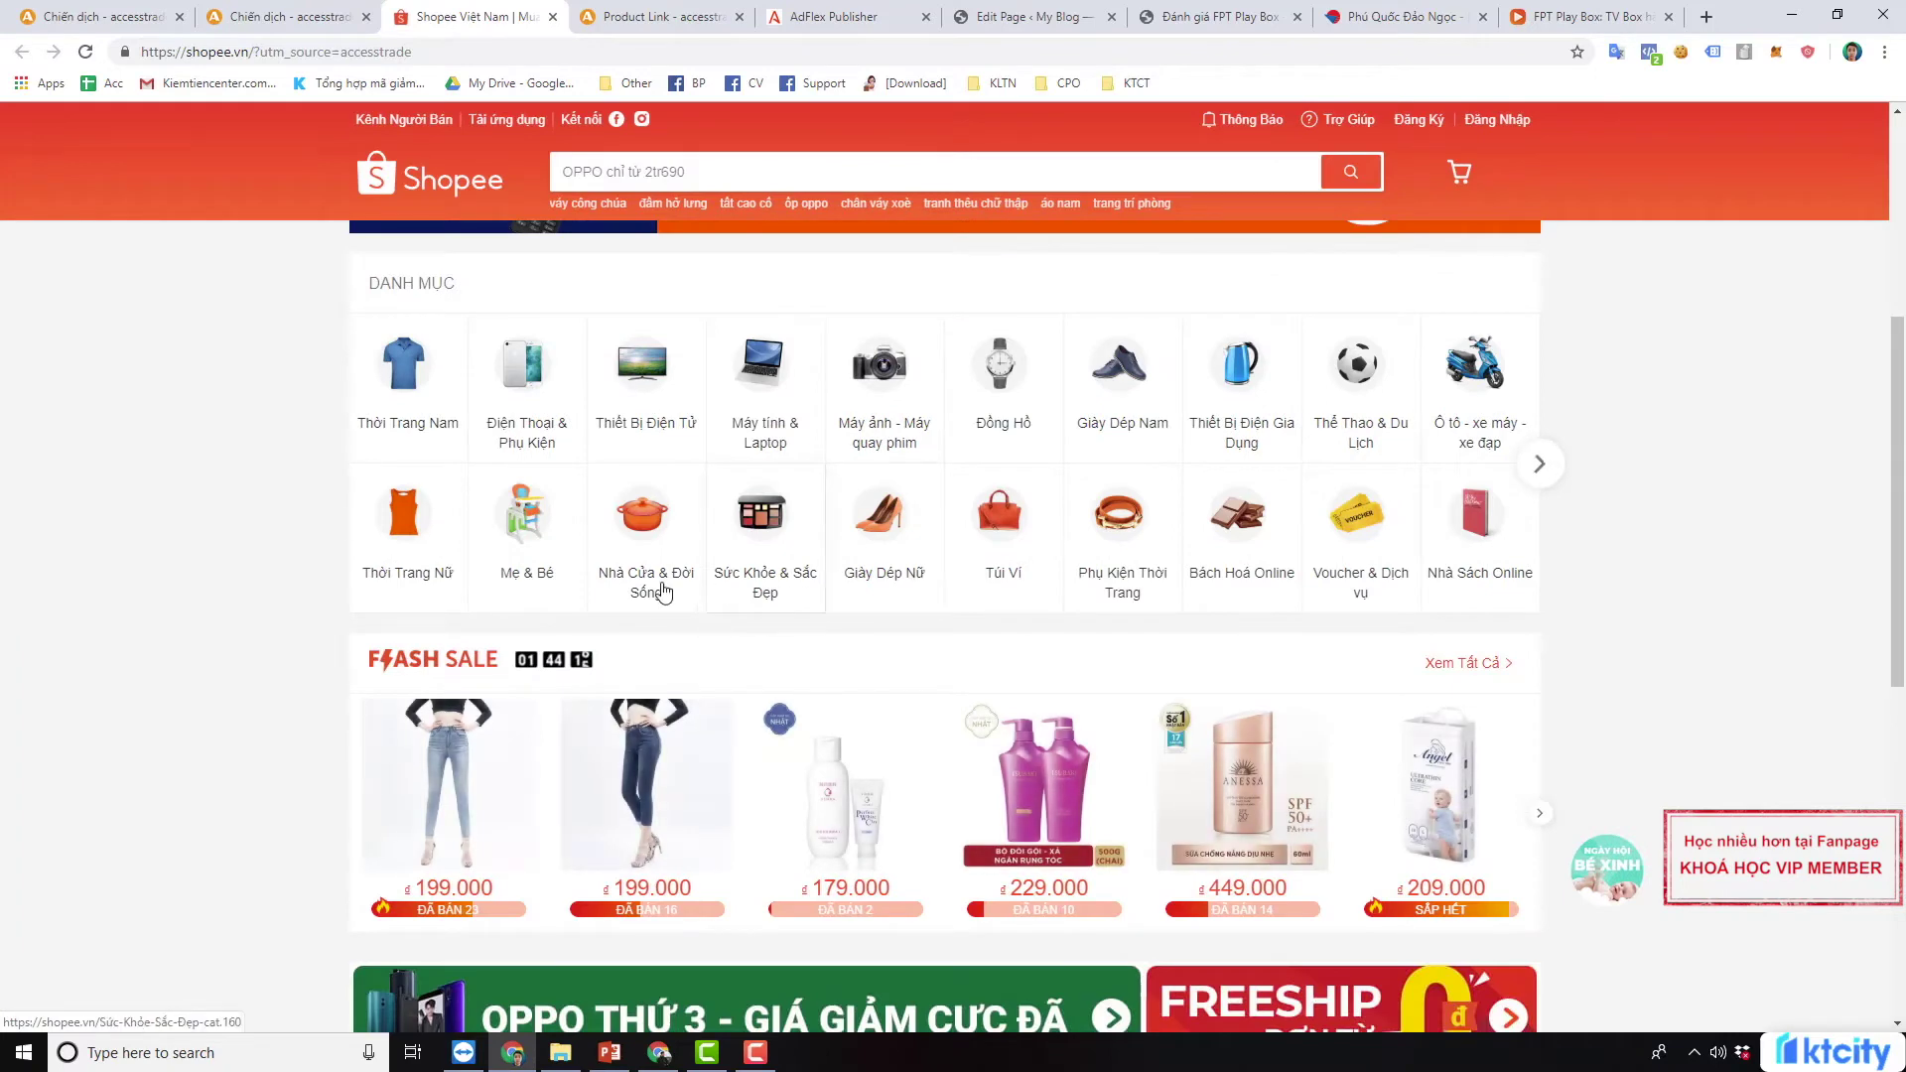
click(890, 382)
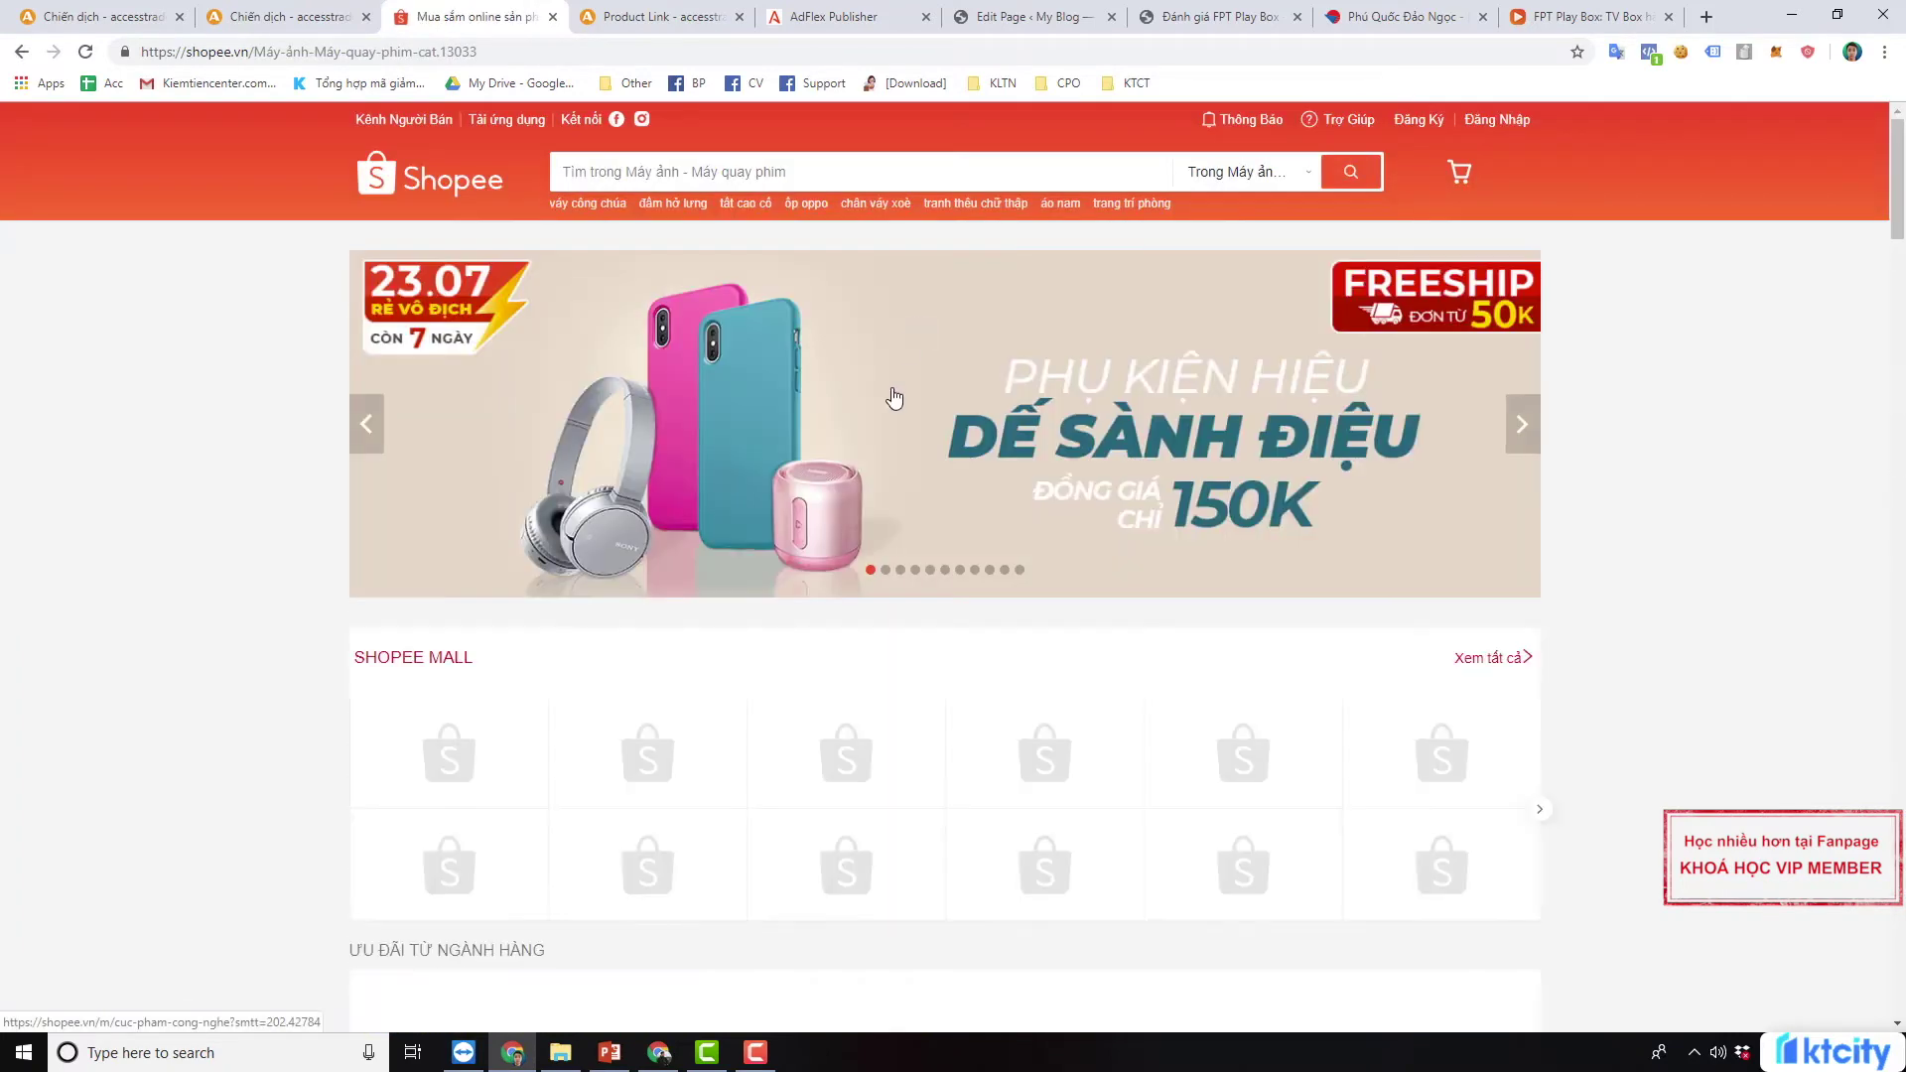
Look through the "Máy ảnh - Máy quay phim" category page and copy its web address
scroll(970, 476, down, 10)
scroll(1032, 496, down, 13)
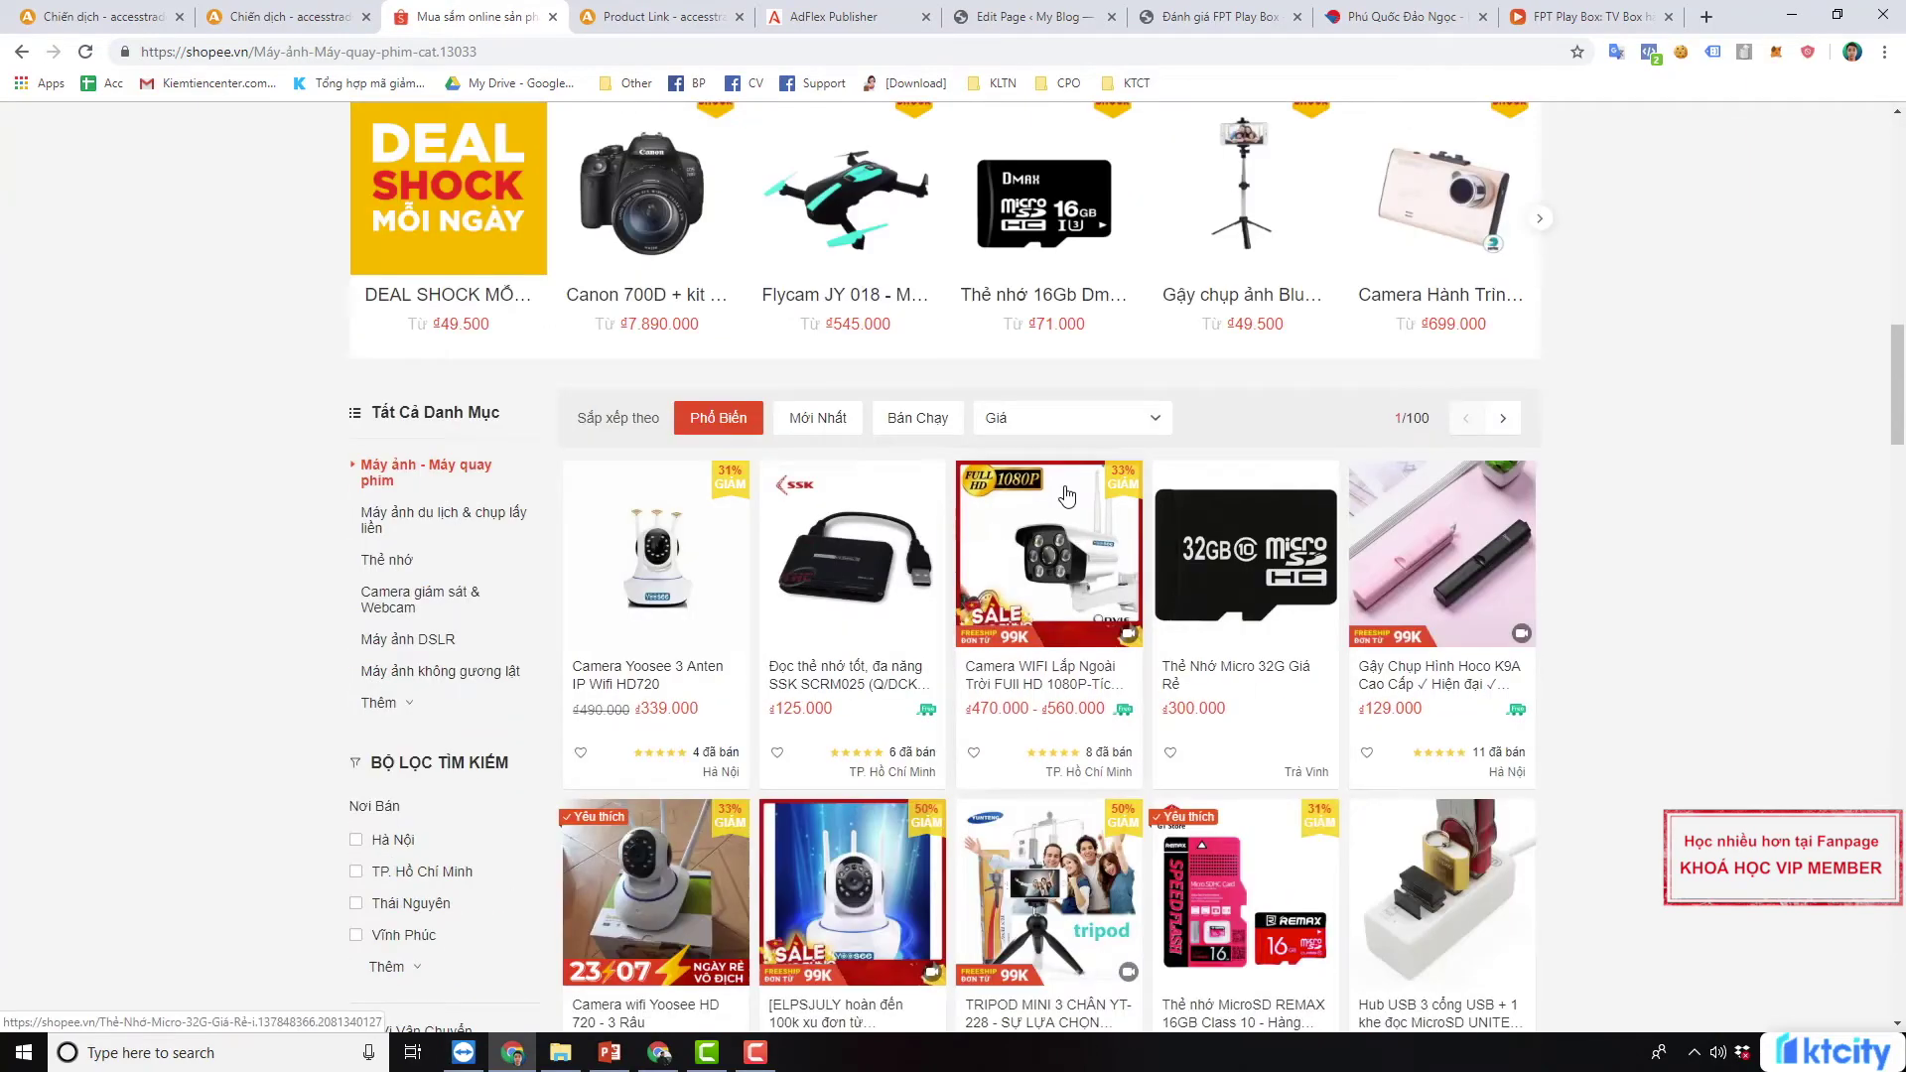
scroll(1061, 463, up, 12)
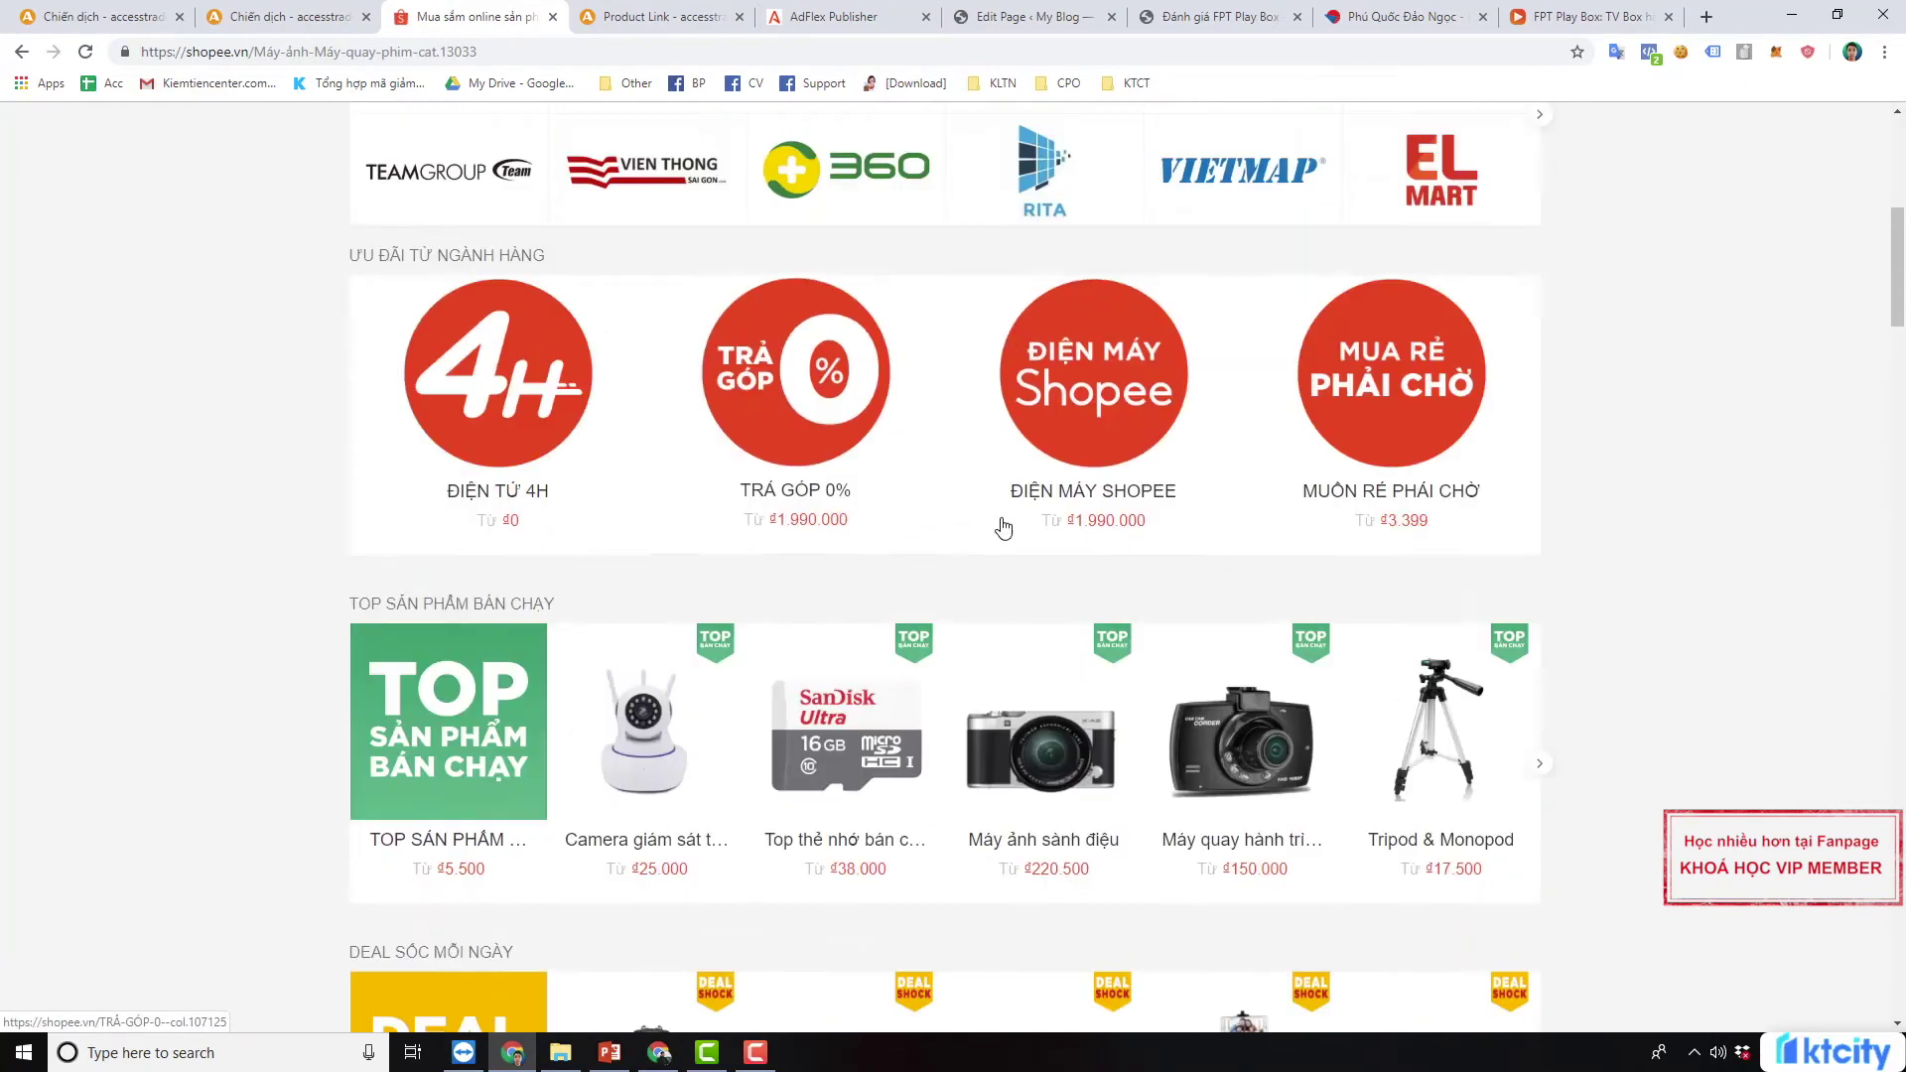
scroll(1065, 408, up, 4)
scroll(1065, 408, down, 8)
scroll(281, 153, up, 10)
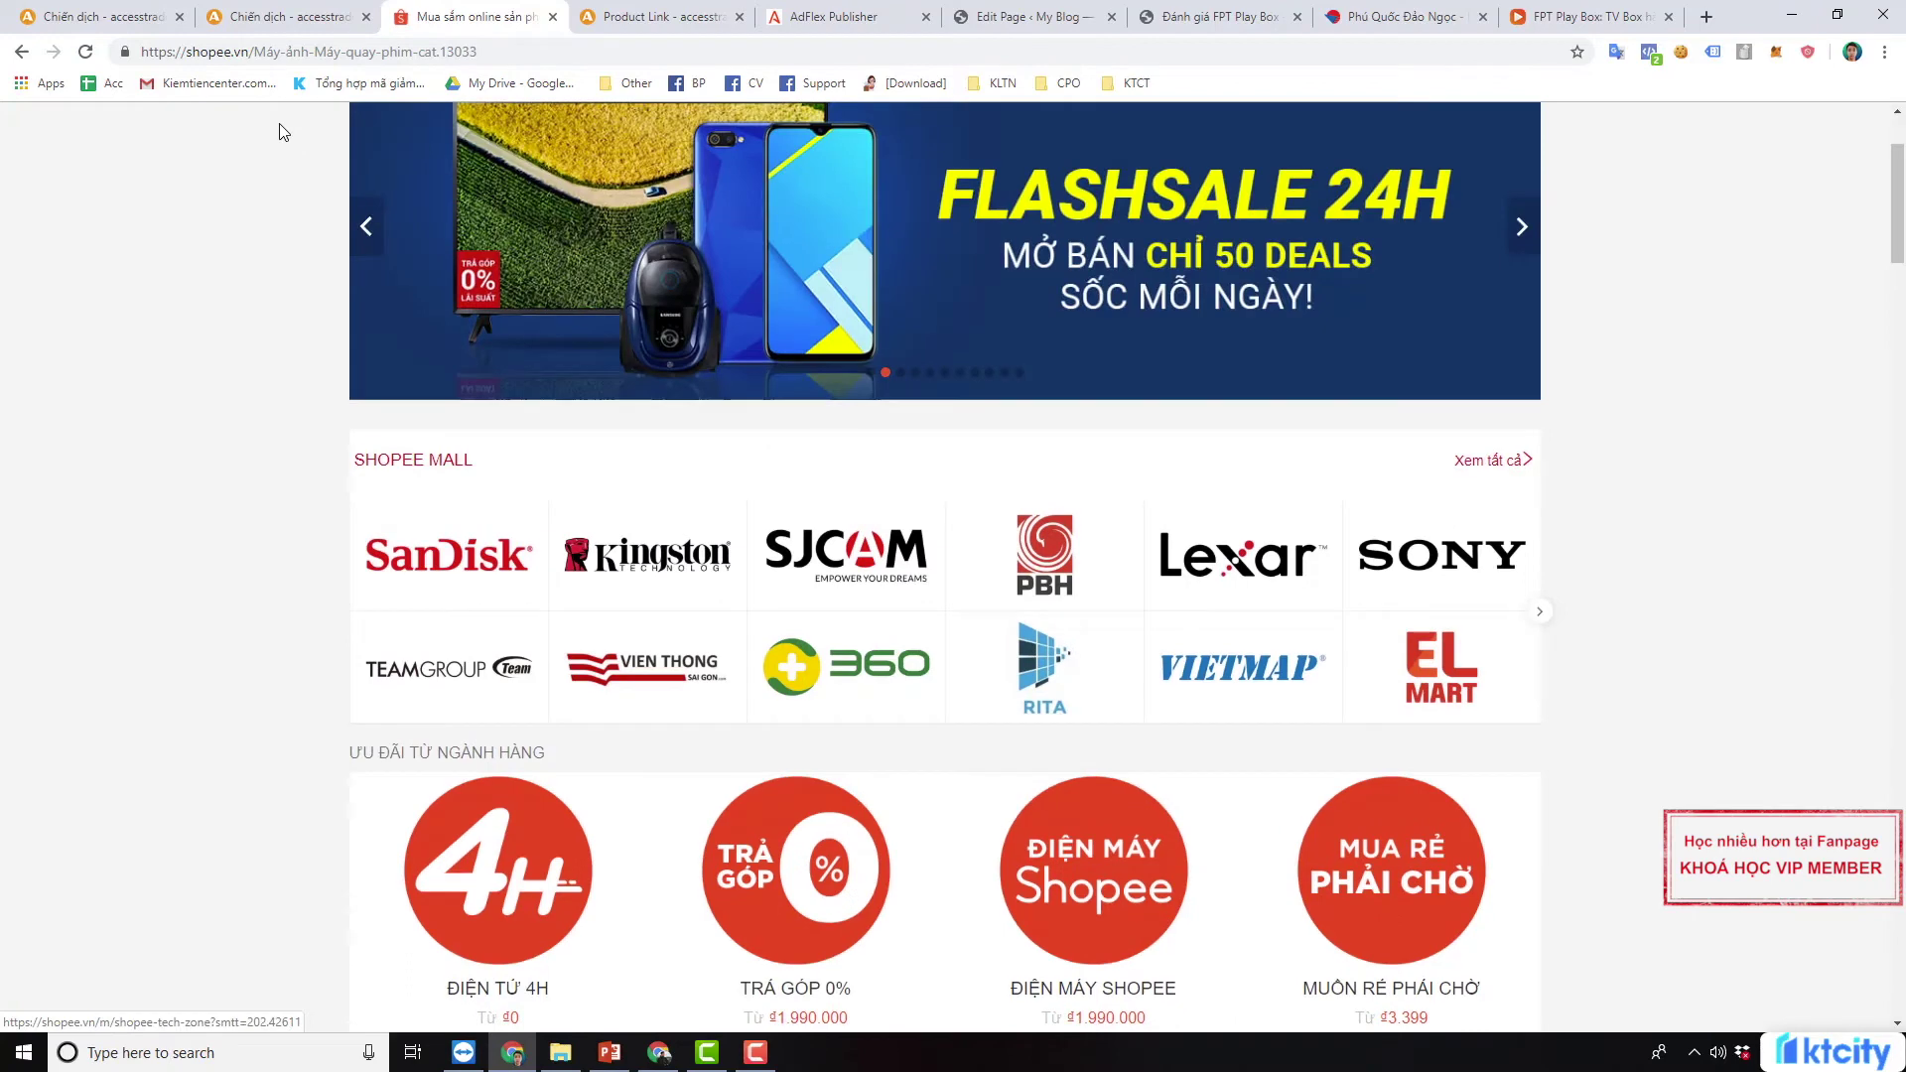
drag(481, 52, 3, 44)
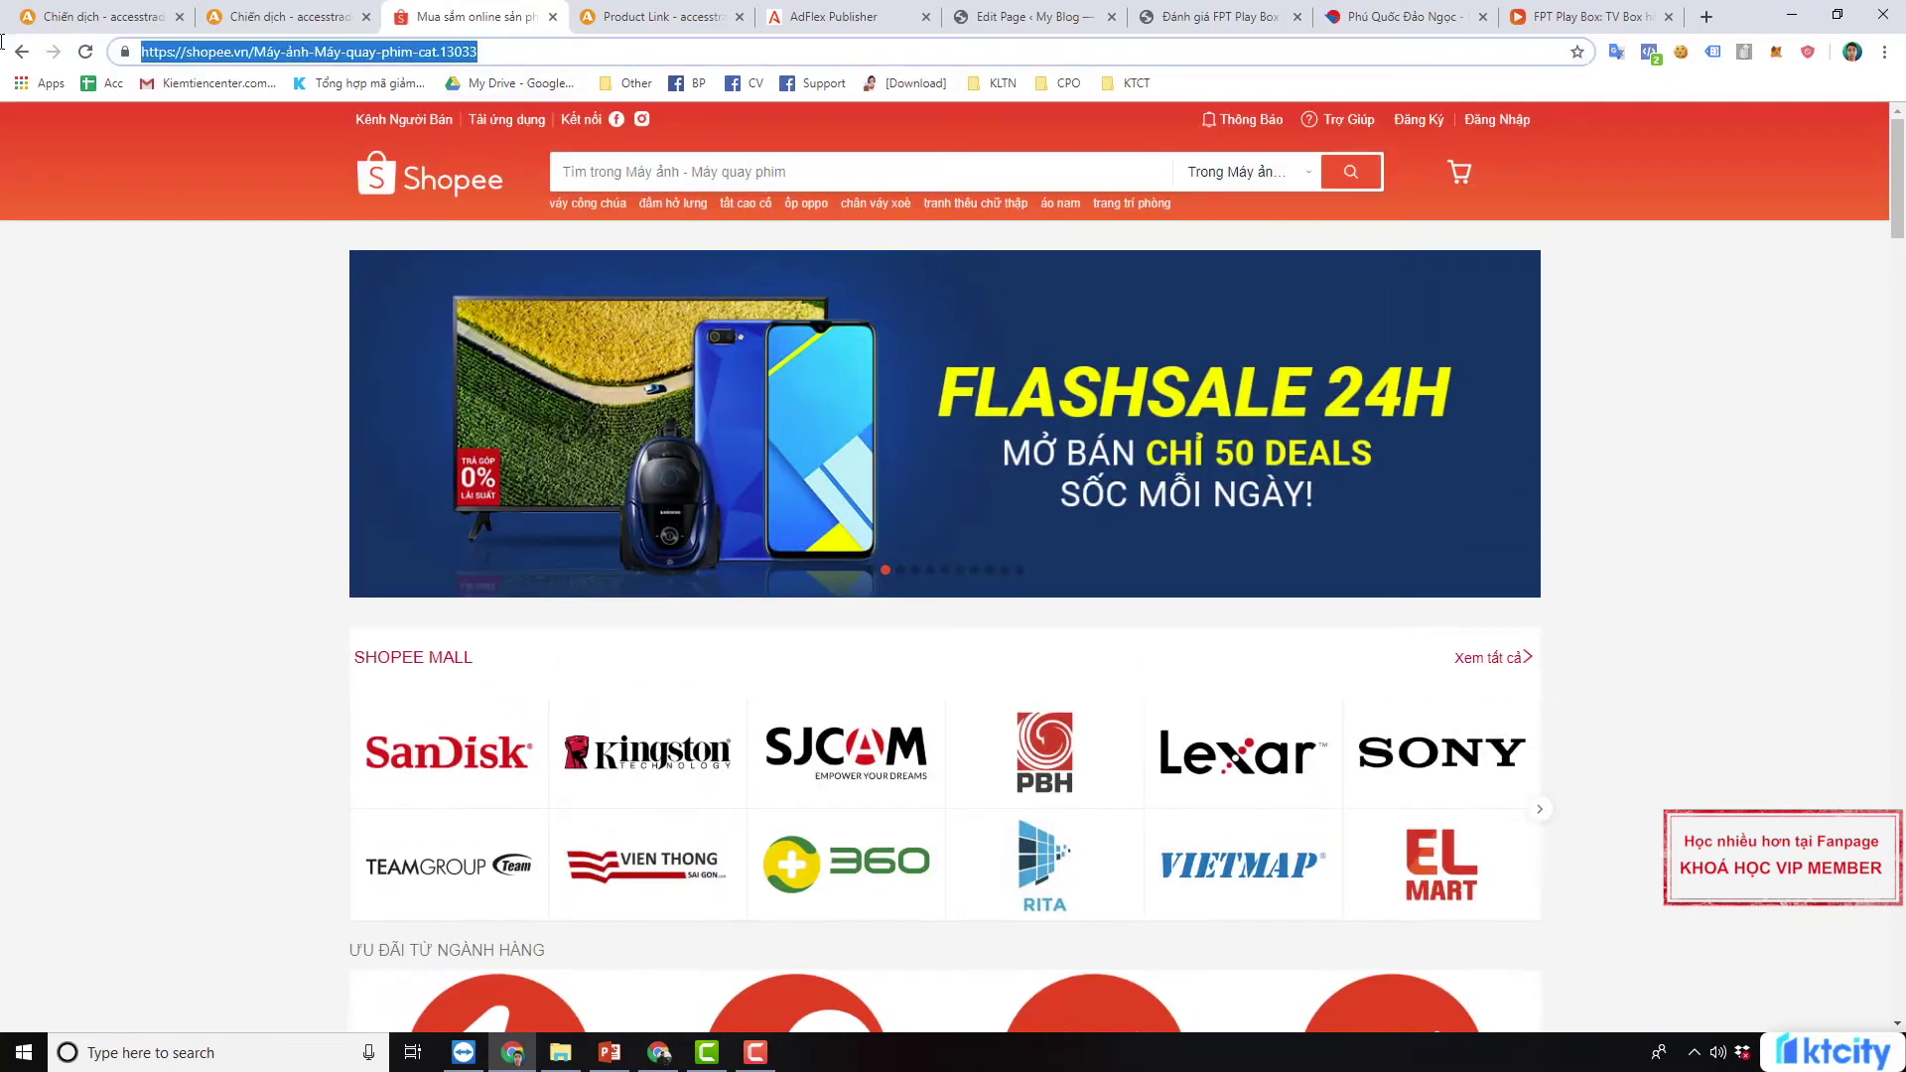
right_click(274, 52)
click(298, 161)
Open AccessTrade's general Product Link tool in the browser tab holding the Vietravel link
click(294, 12)
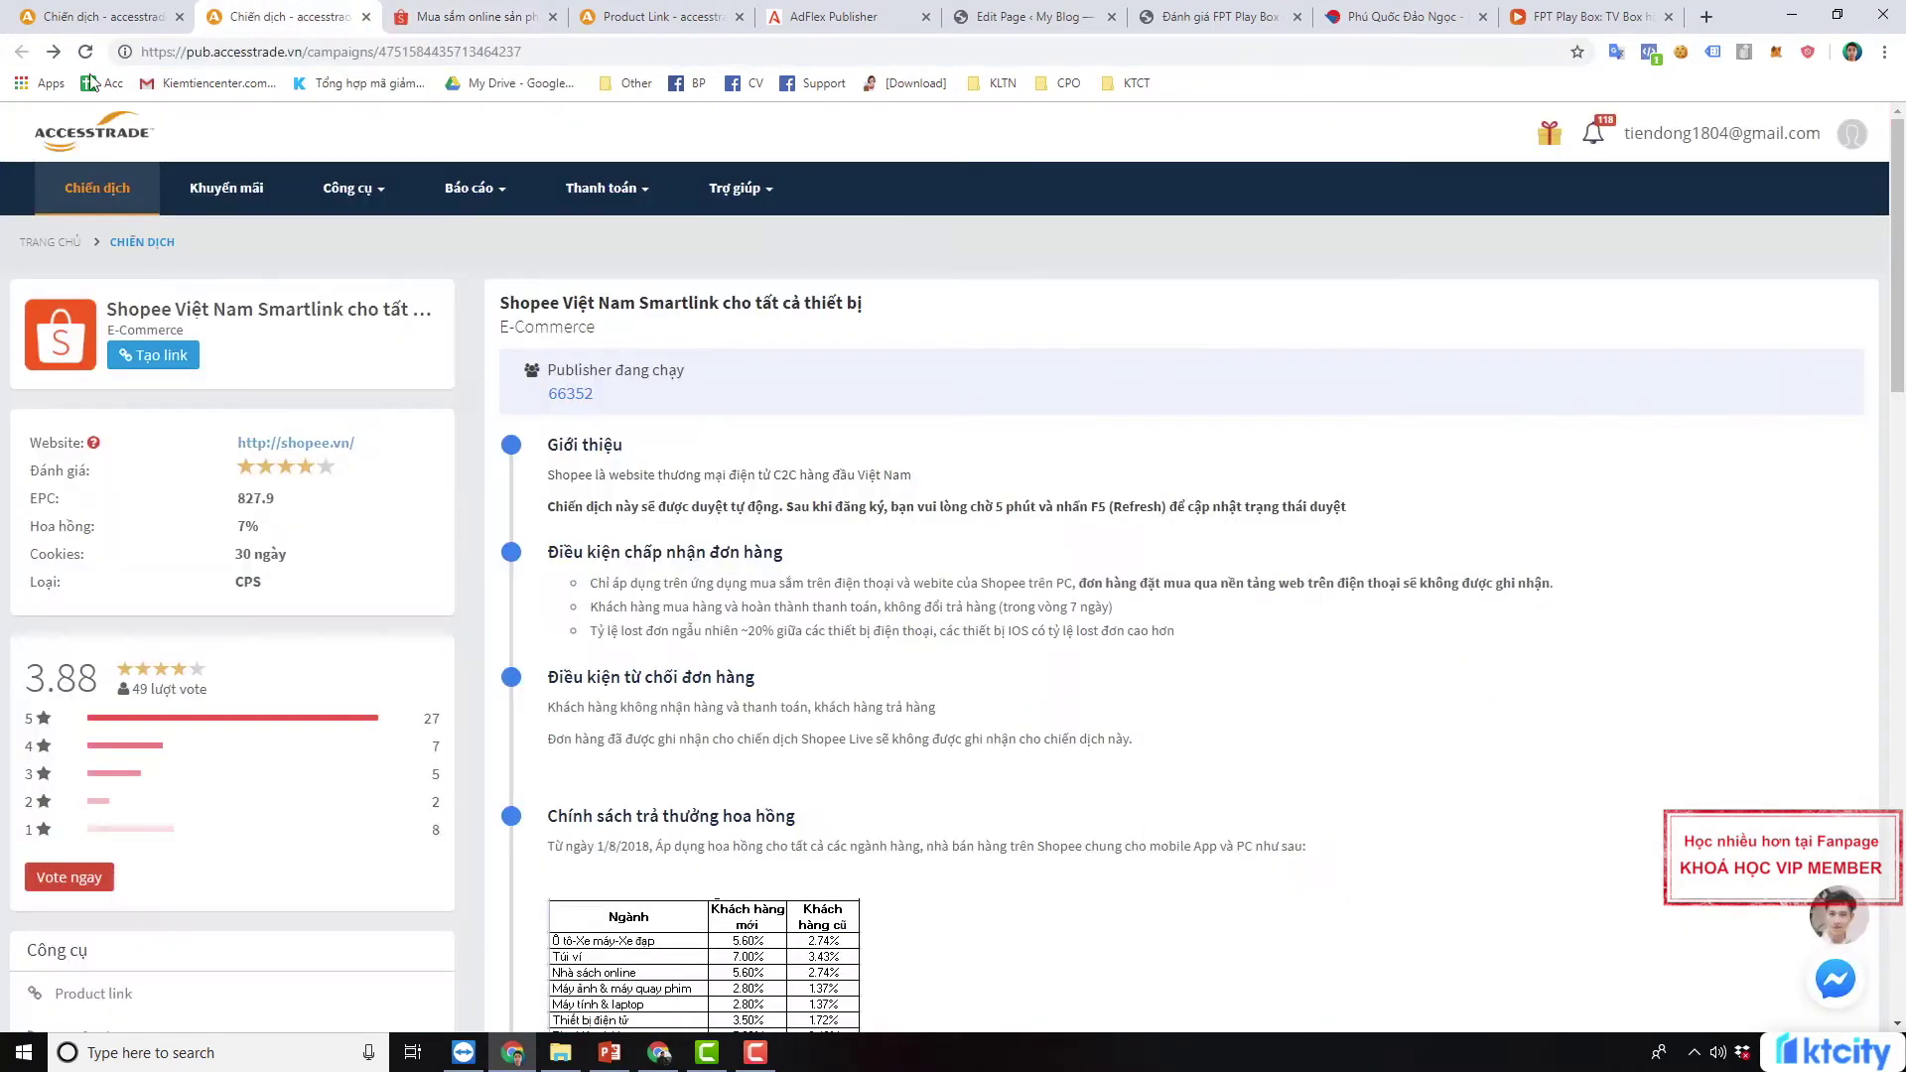
click(662, 16)
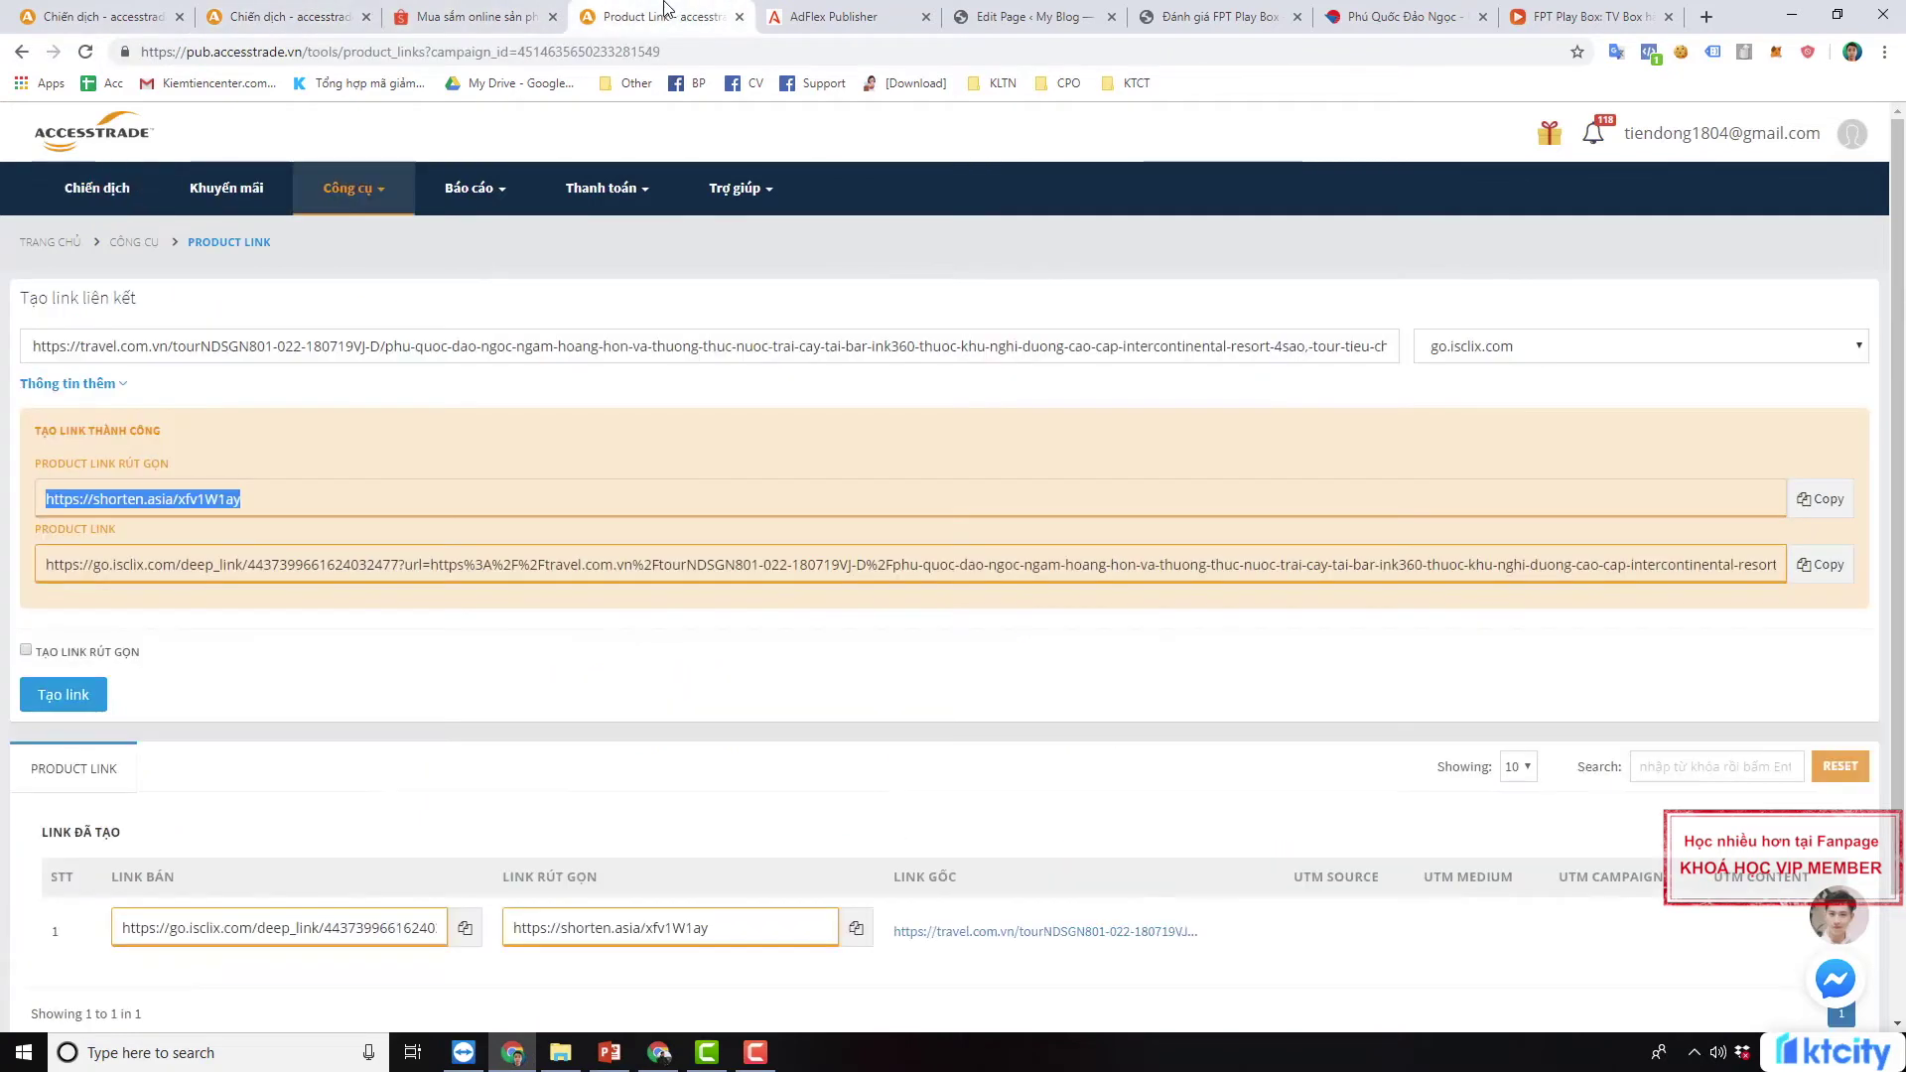
click(373, 207)
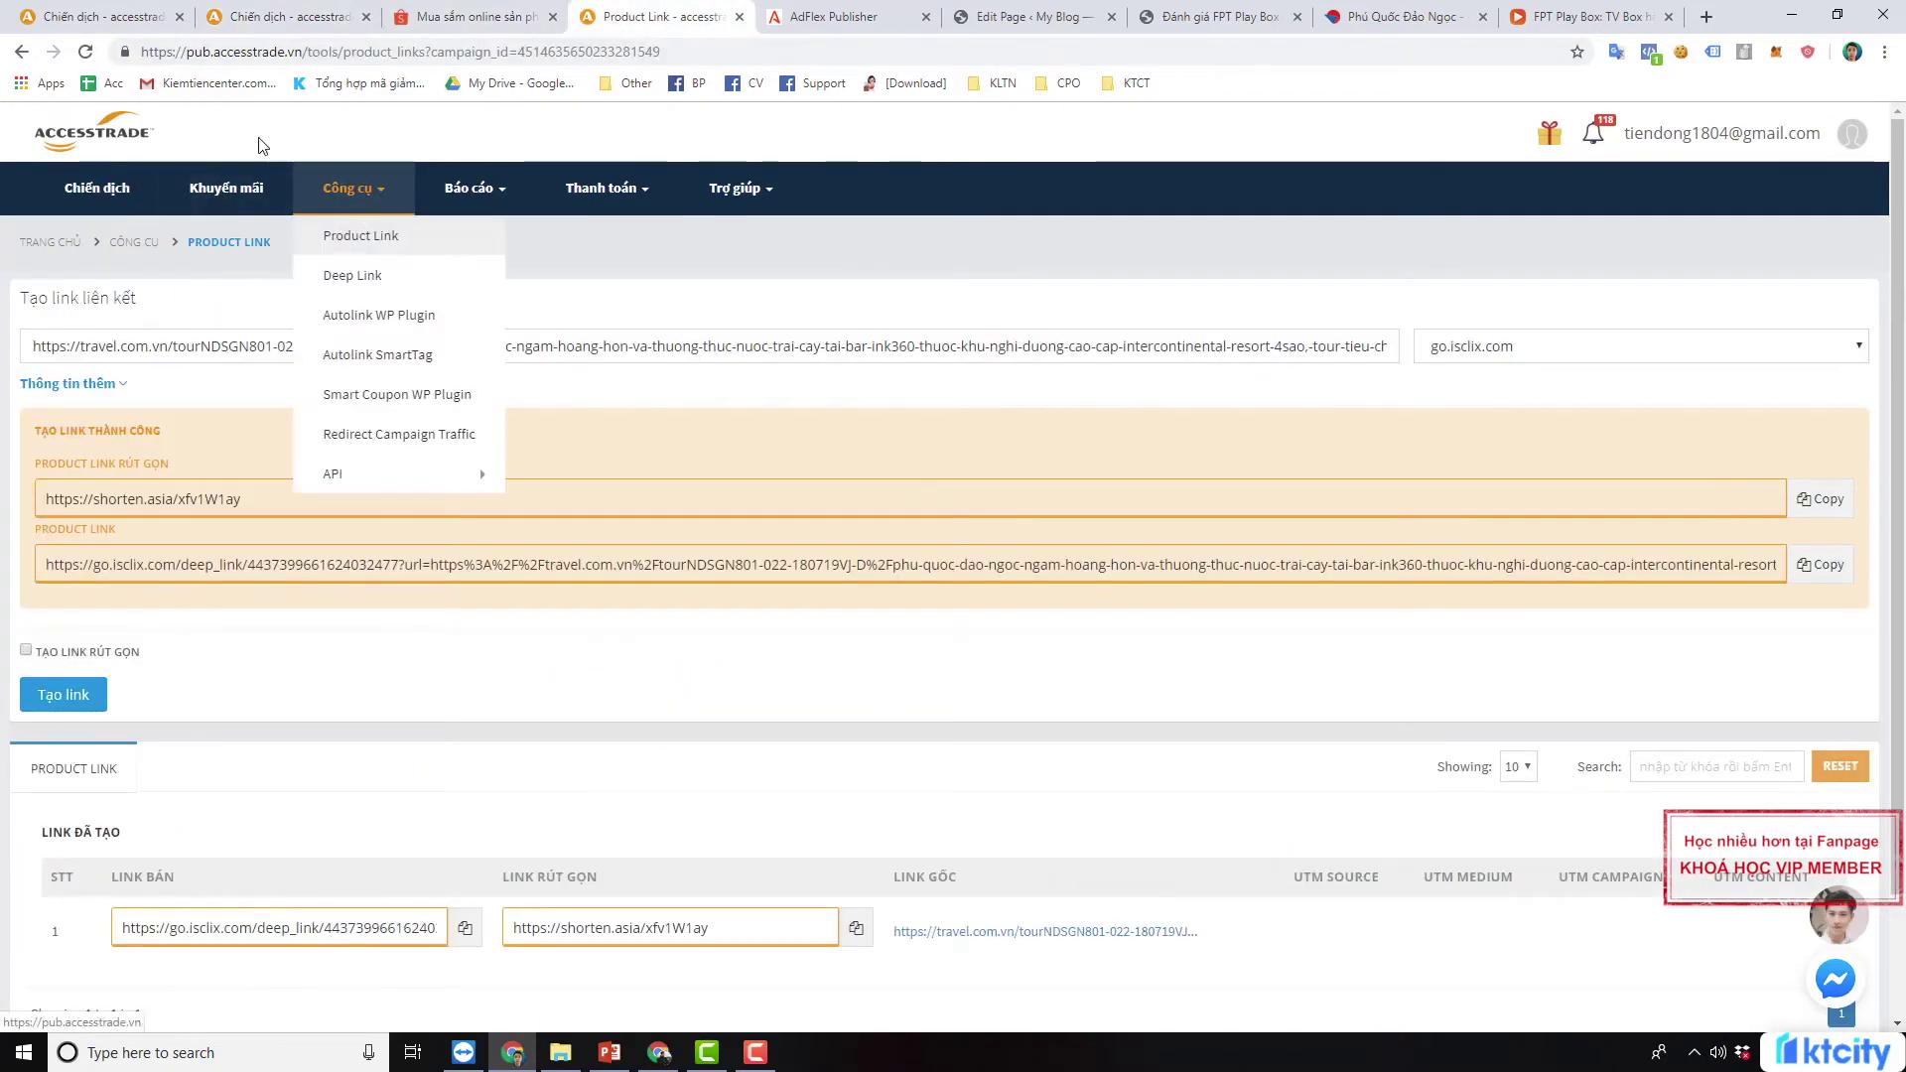
click(442, 244)
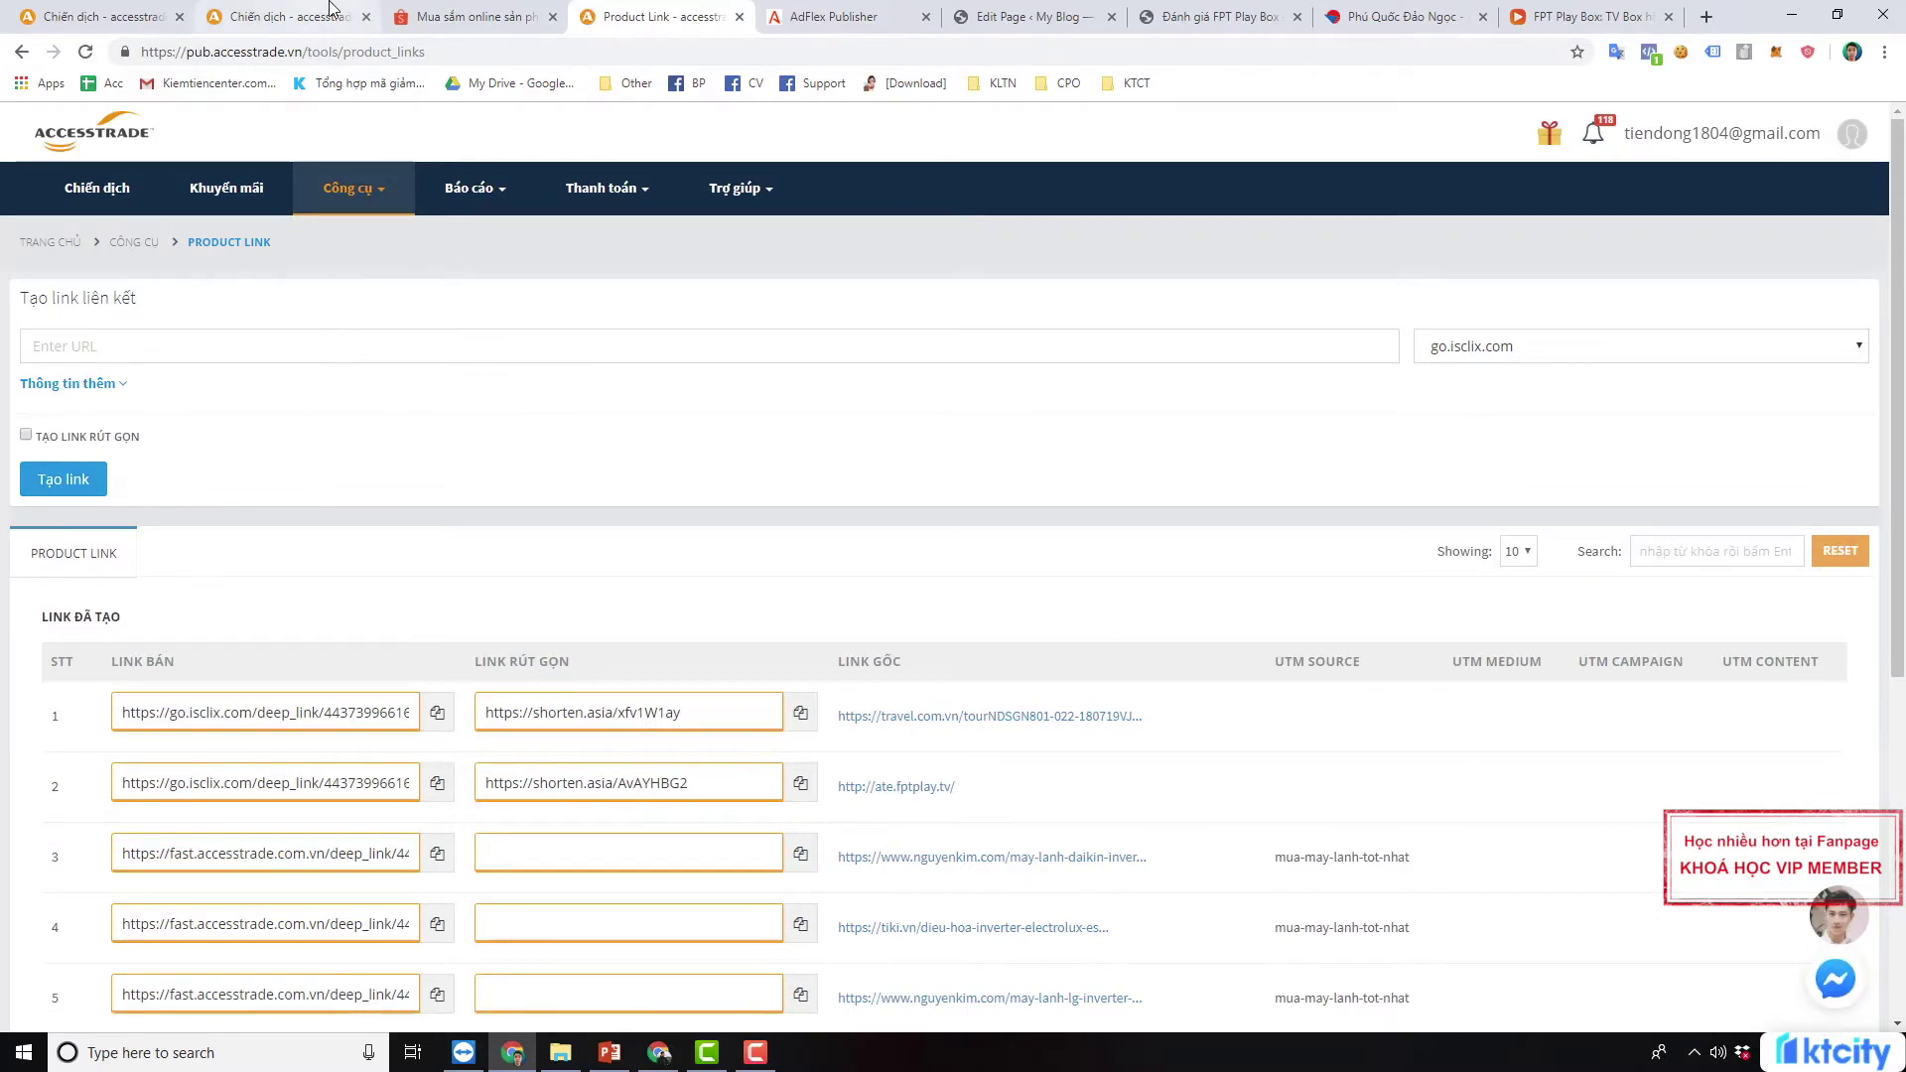
Create a product link from the Shopee Smartlink campaign for the copied "Máy ảnh - Máy quay phim" category address
click(298, 16)
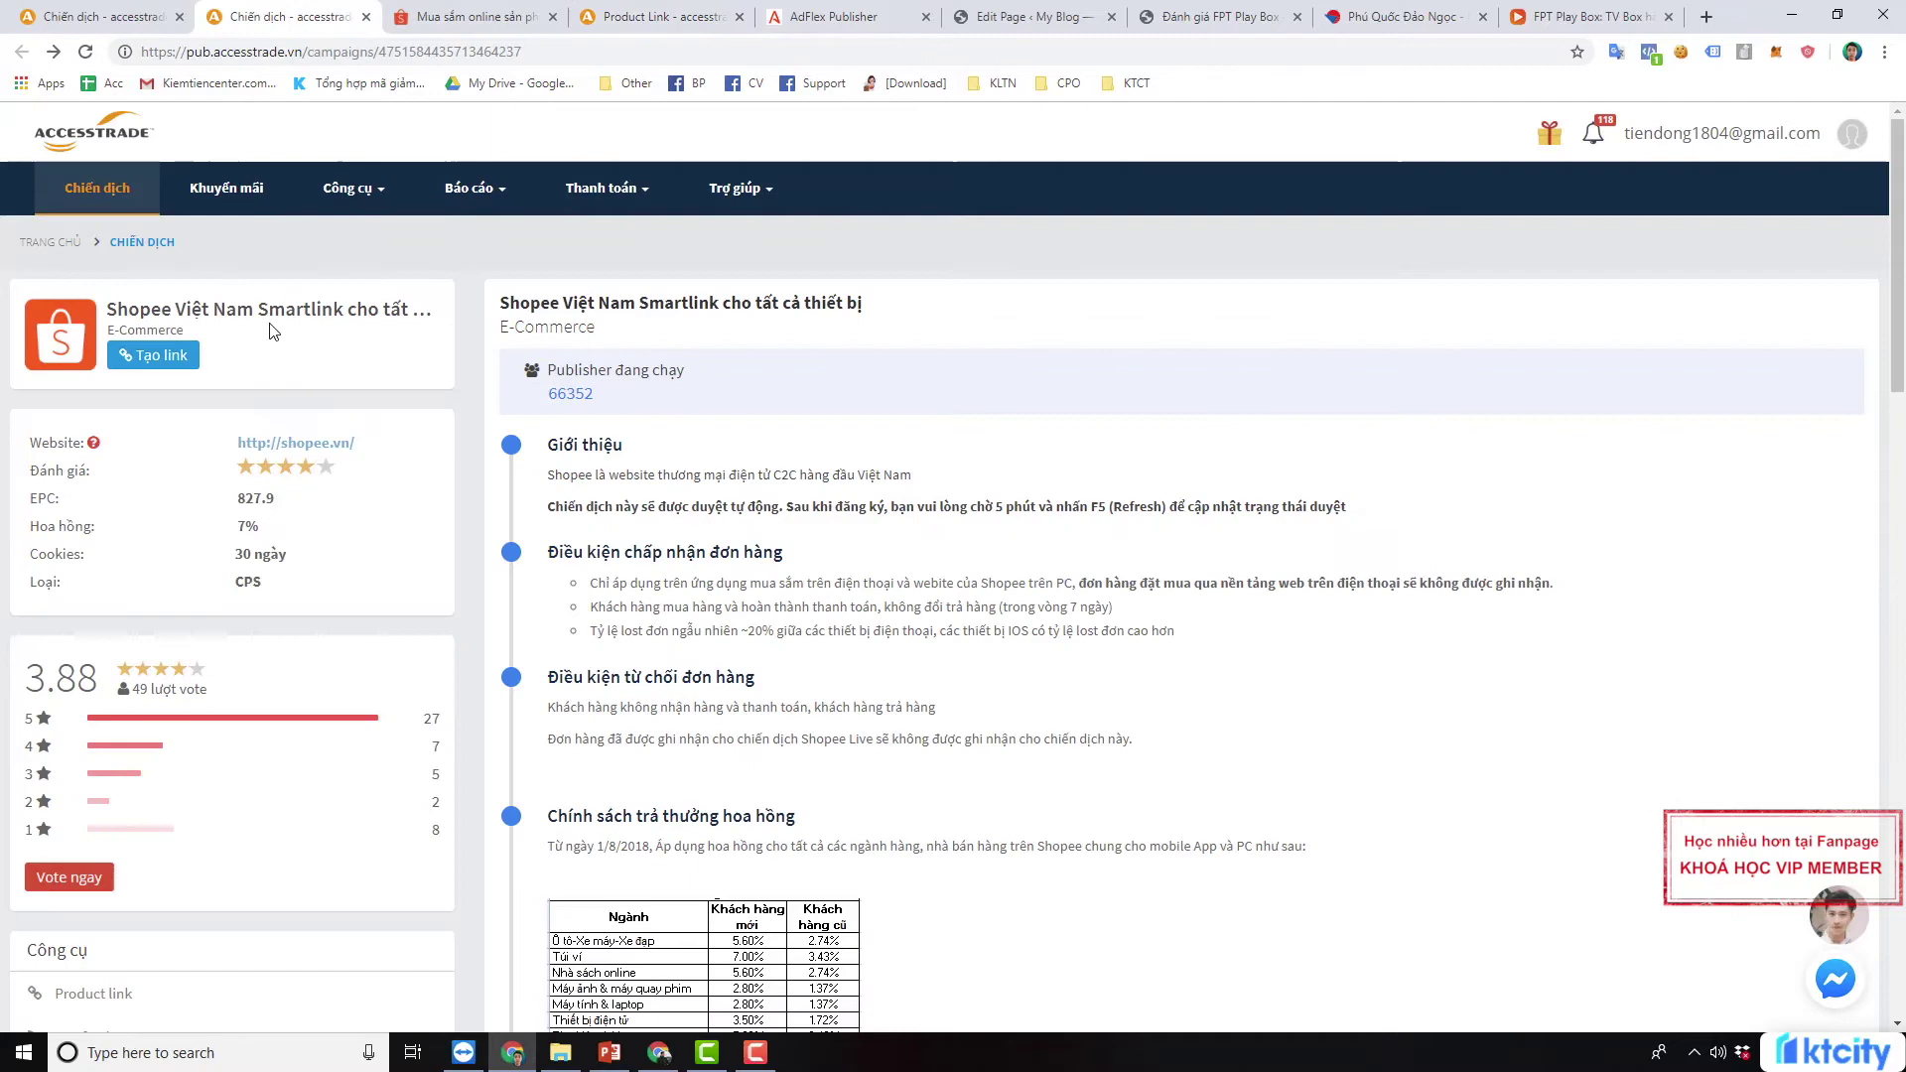
click(159, 358)
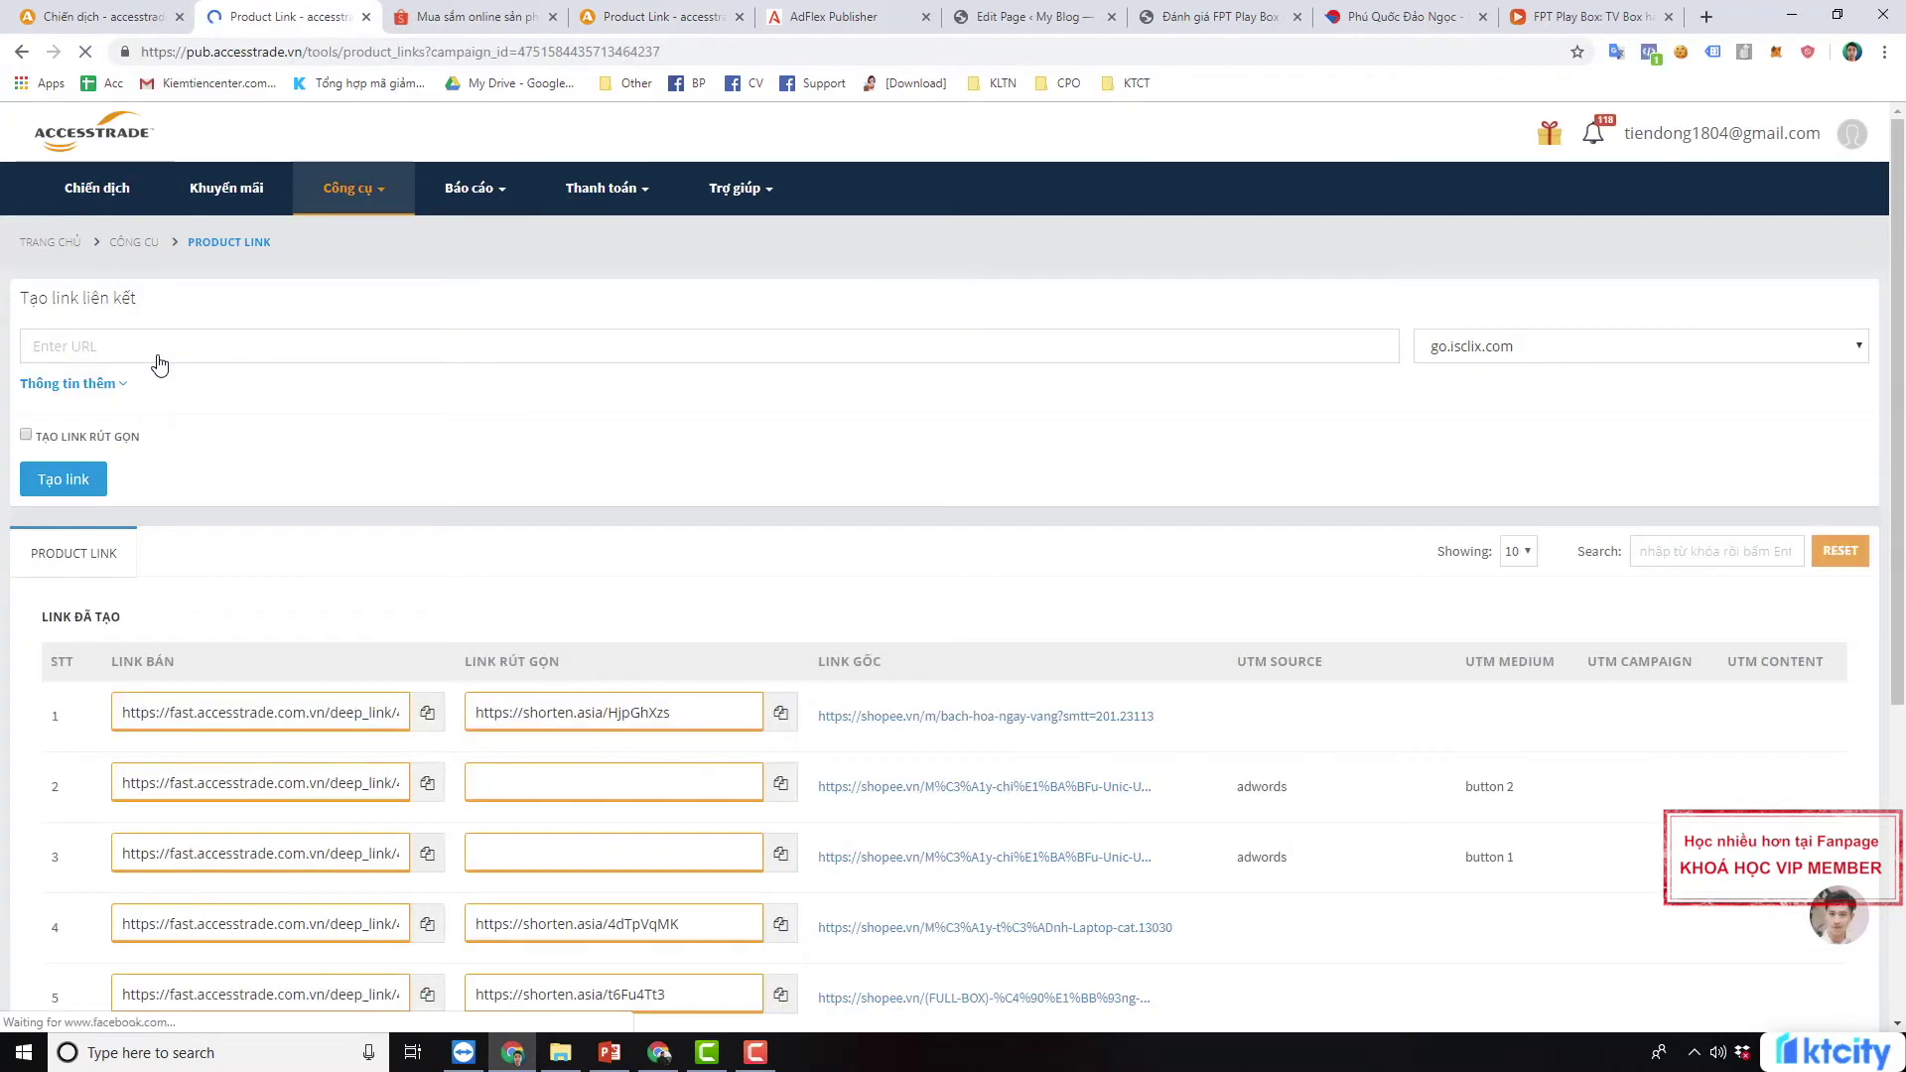
click(167, 352)
right_click(156, 347)
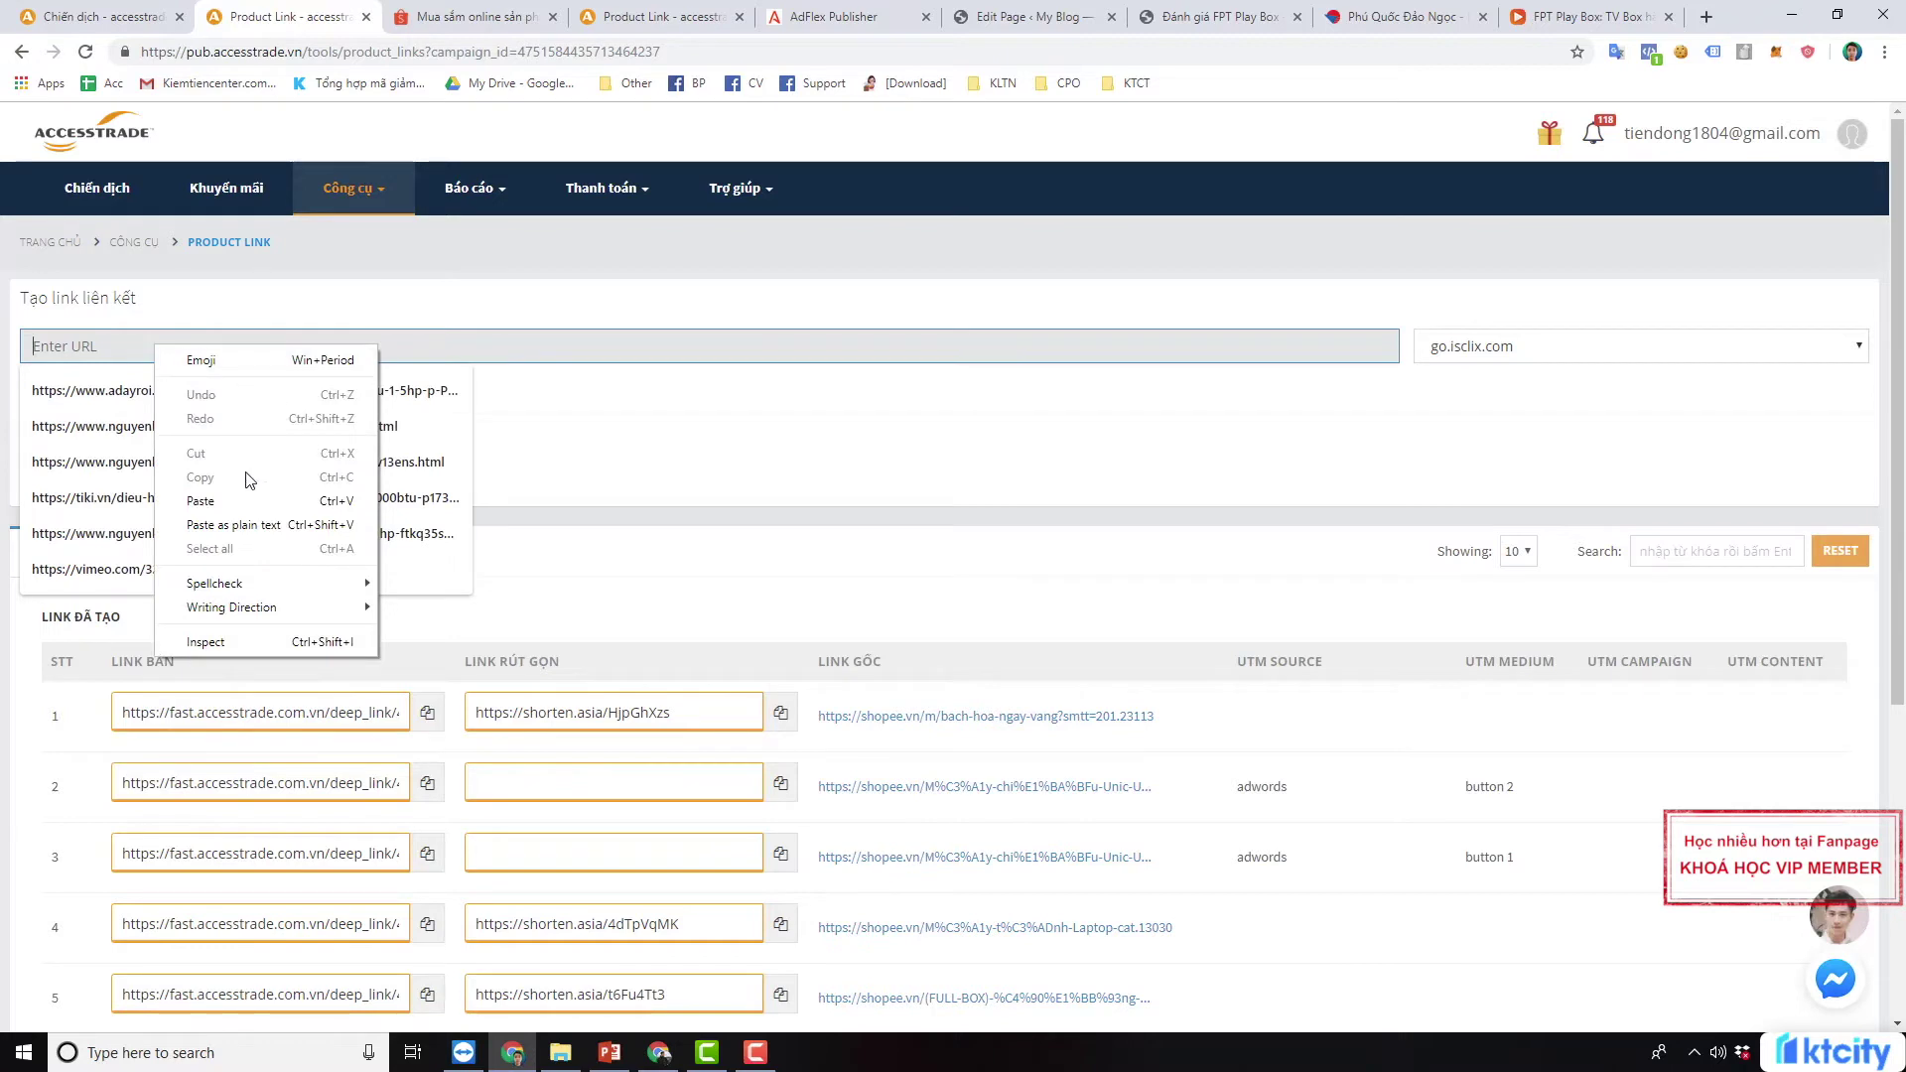
click(242, 501)
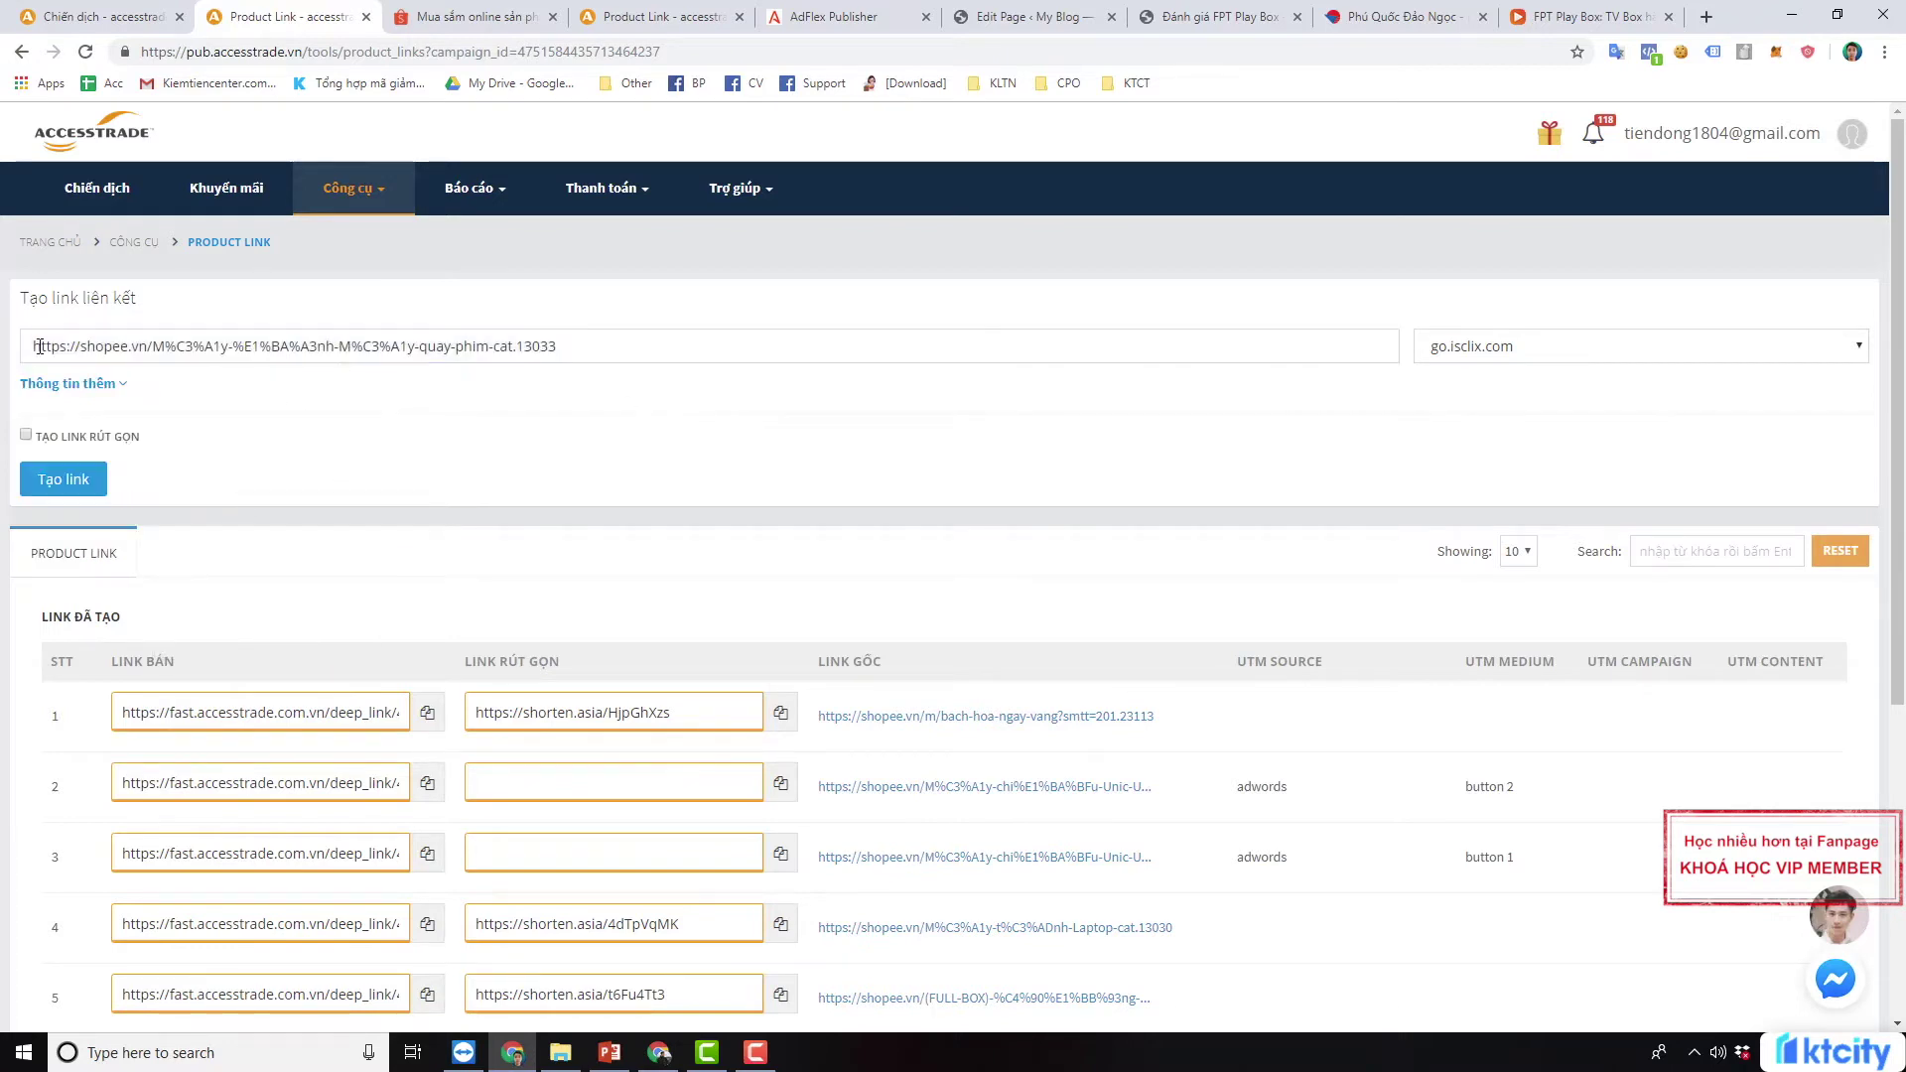
click(78, 496)
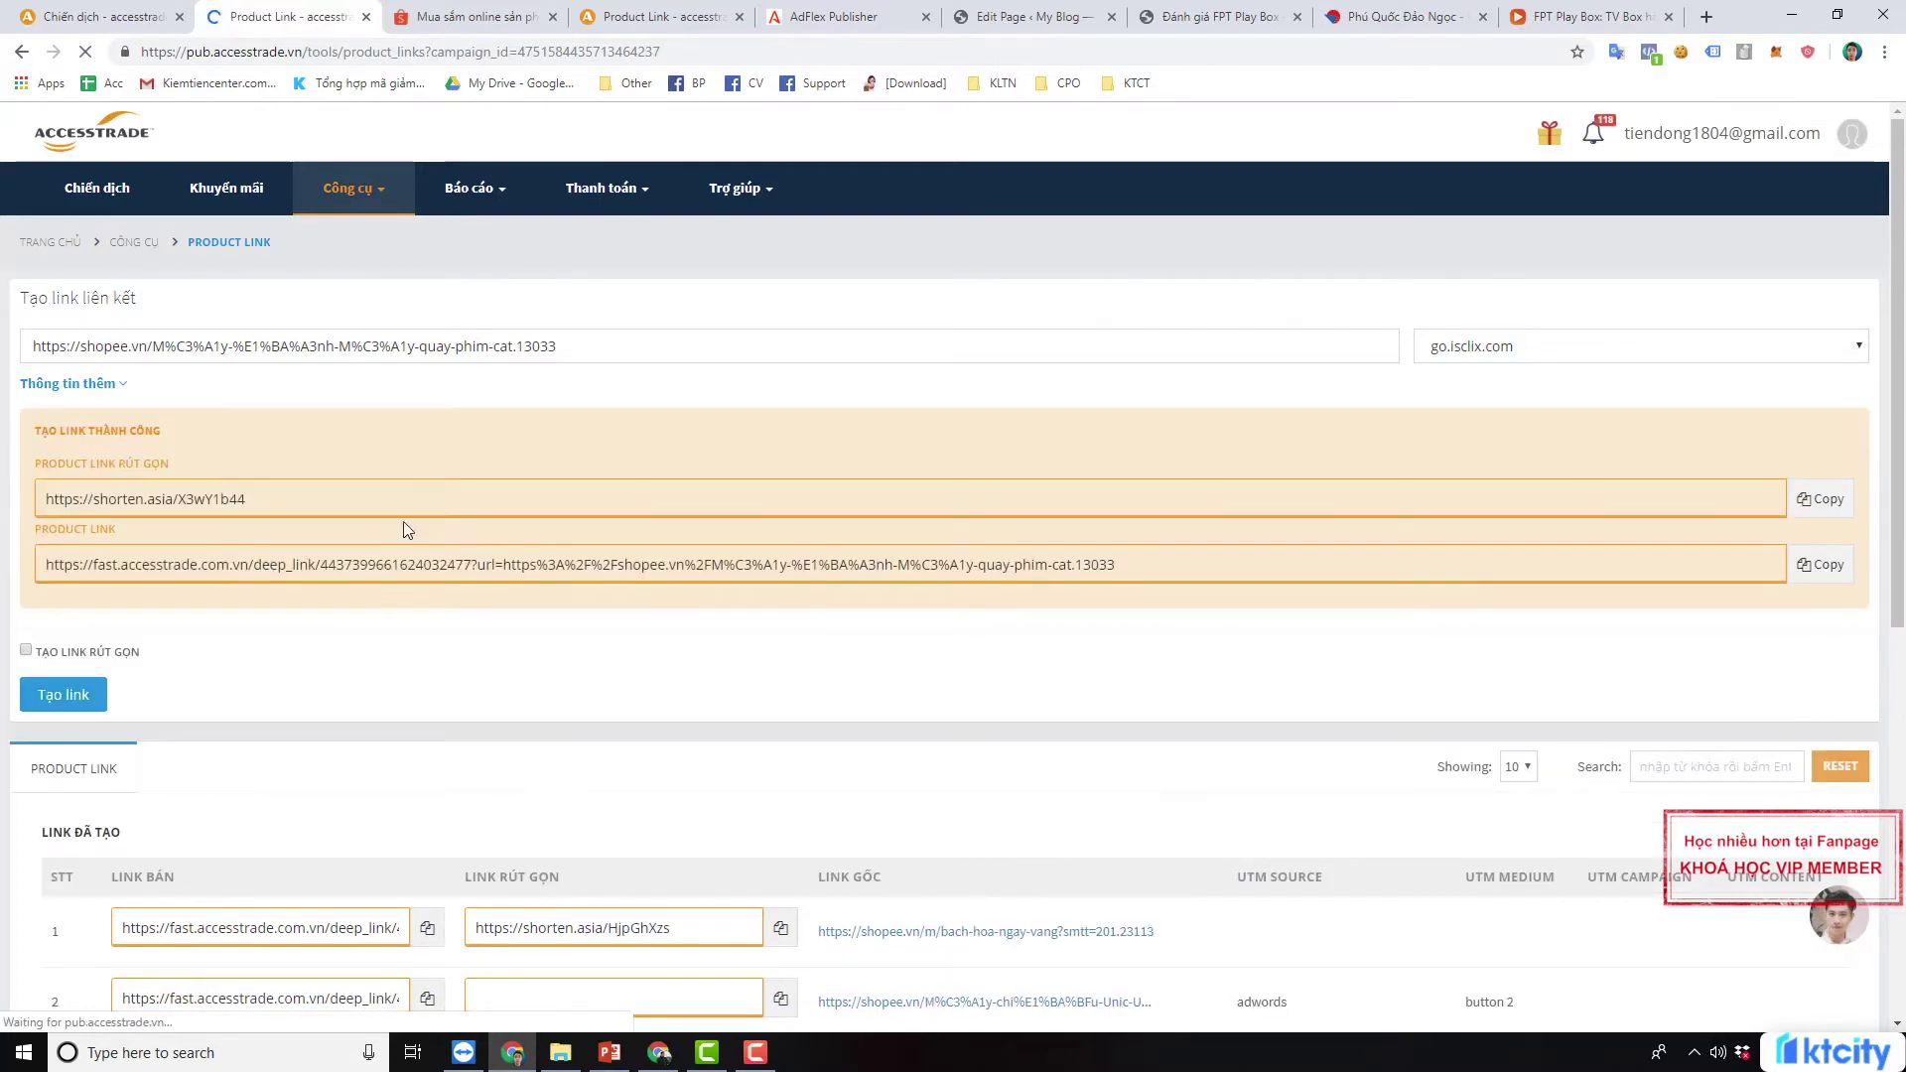
Copy the shortened Shopee product link and load the camera category address in a new browser tab
drag(250, 499, 17, 505)
click(261, 495)
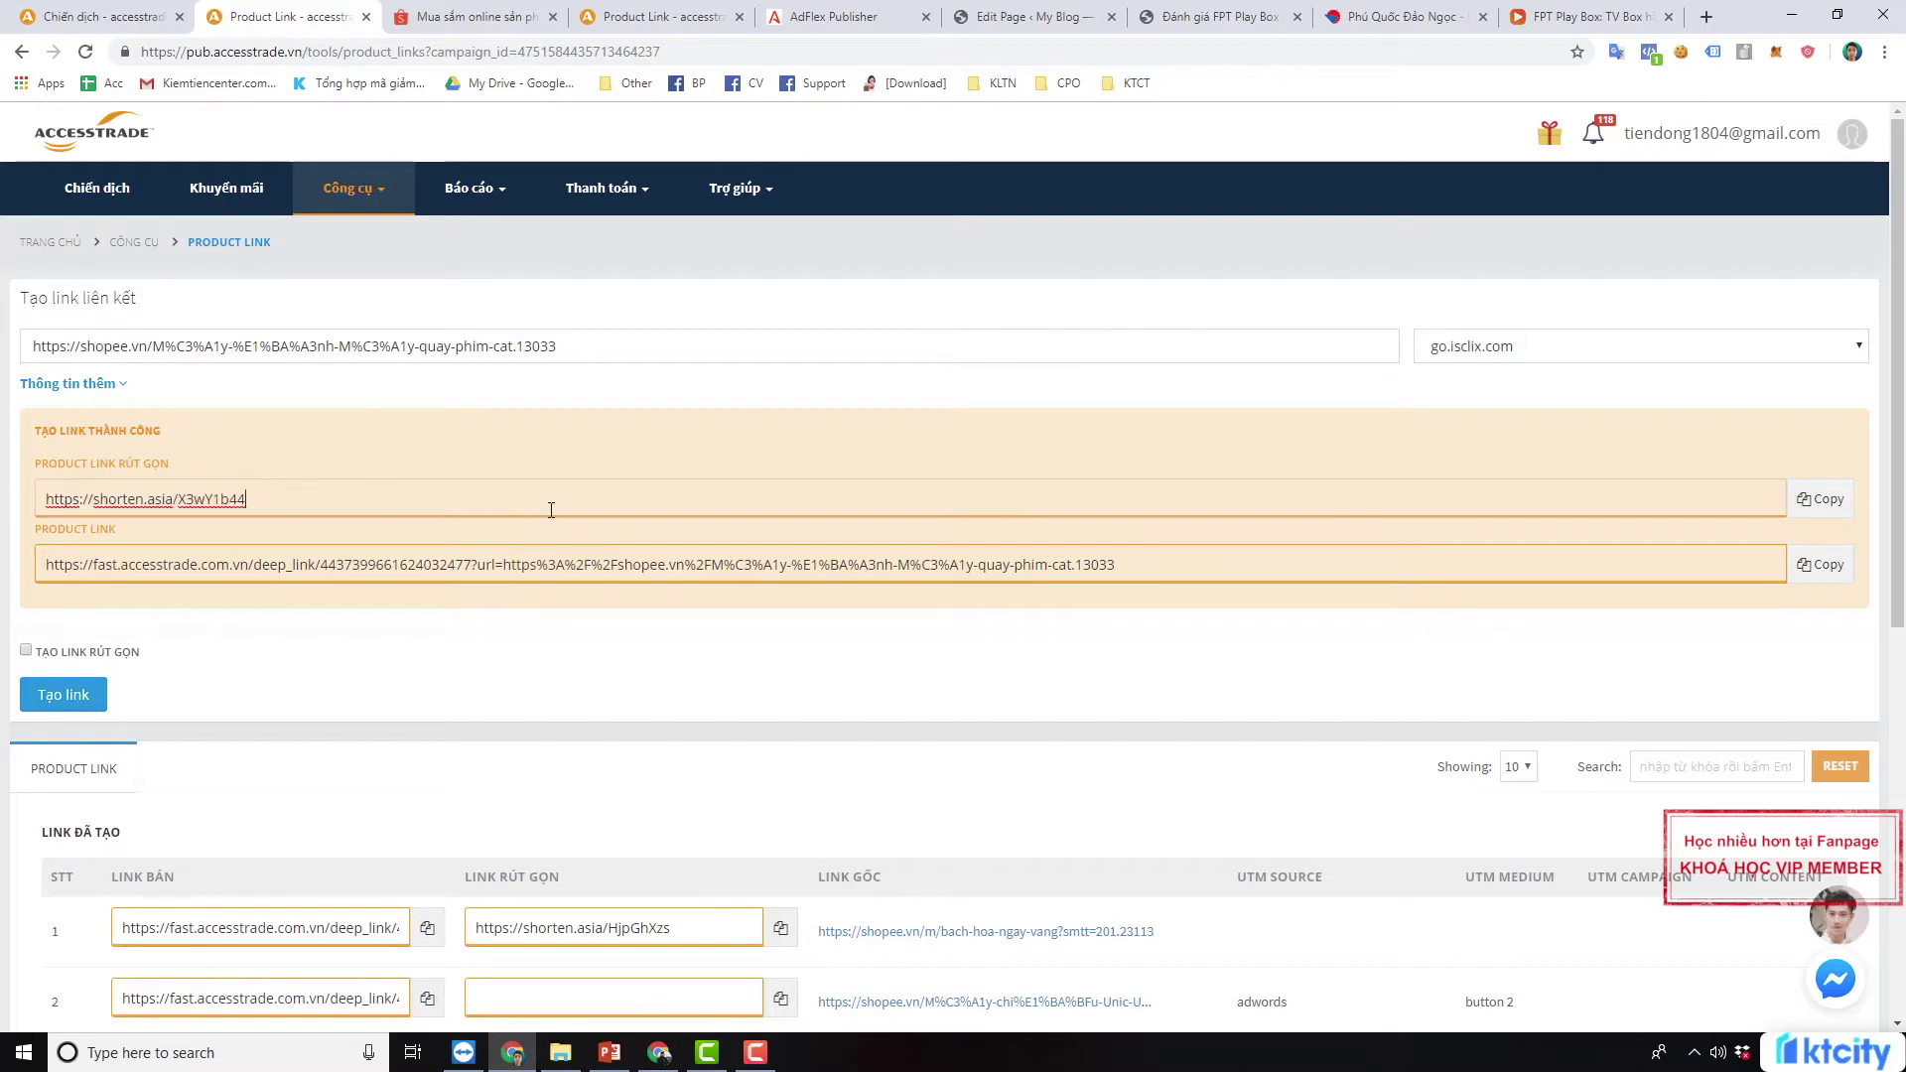
click(1819, 499)
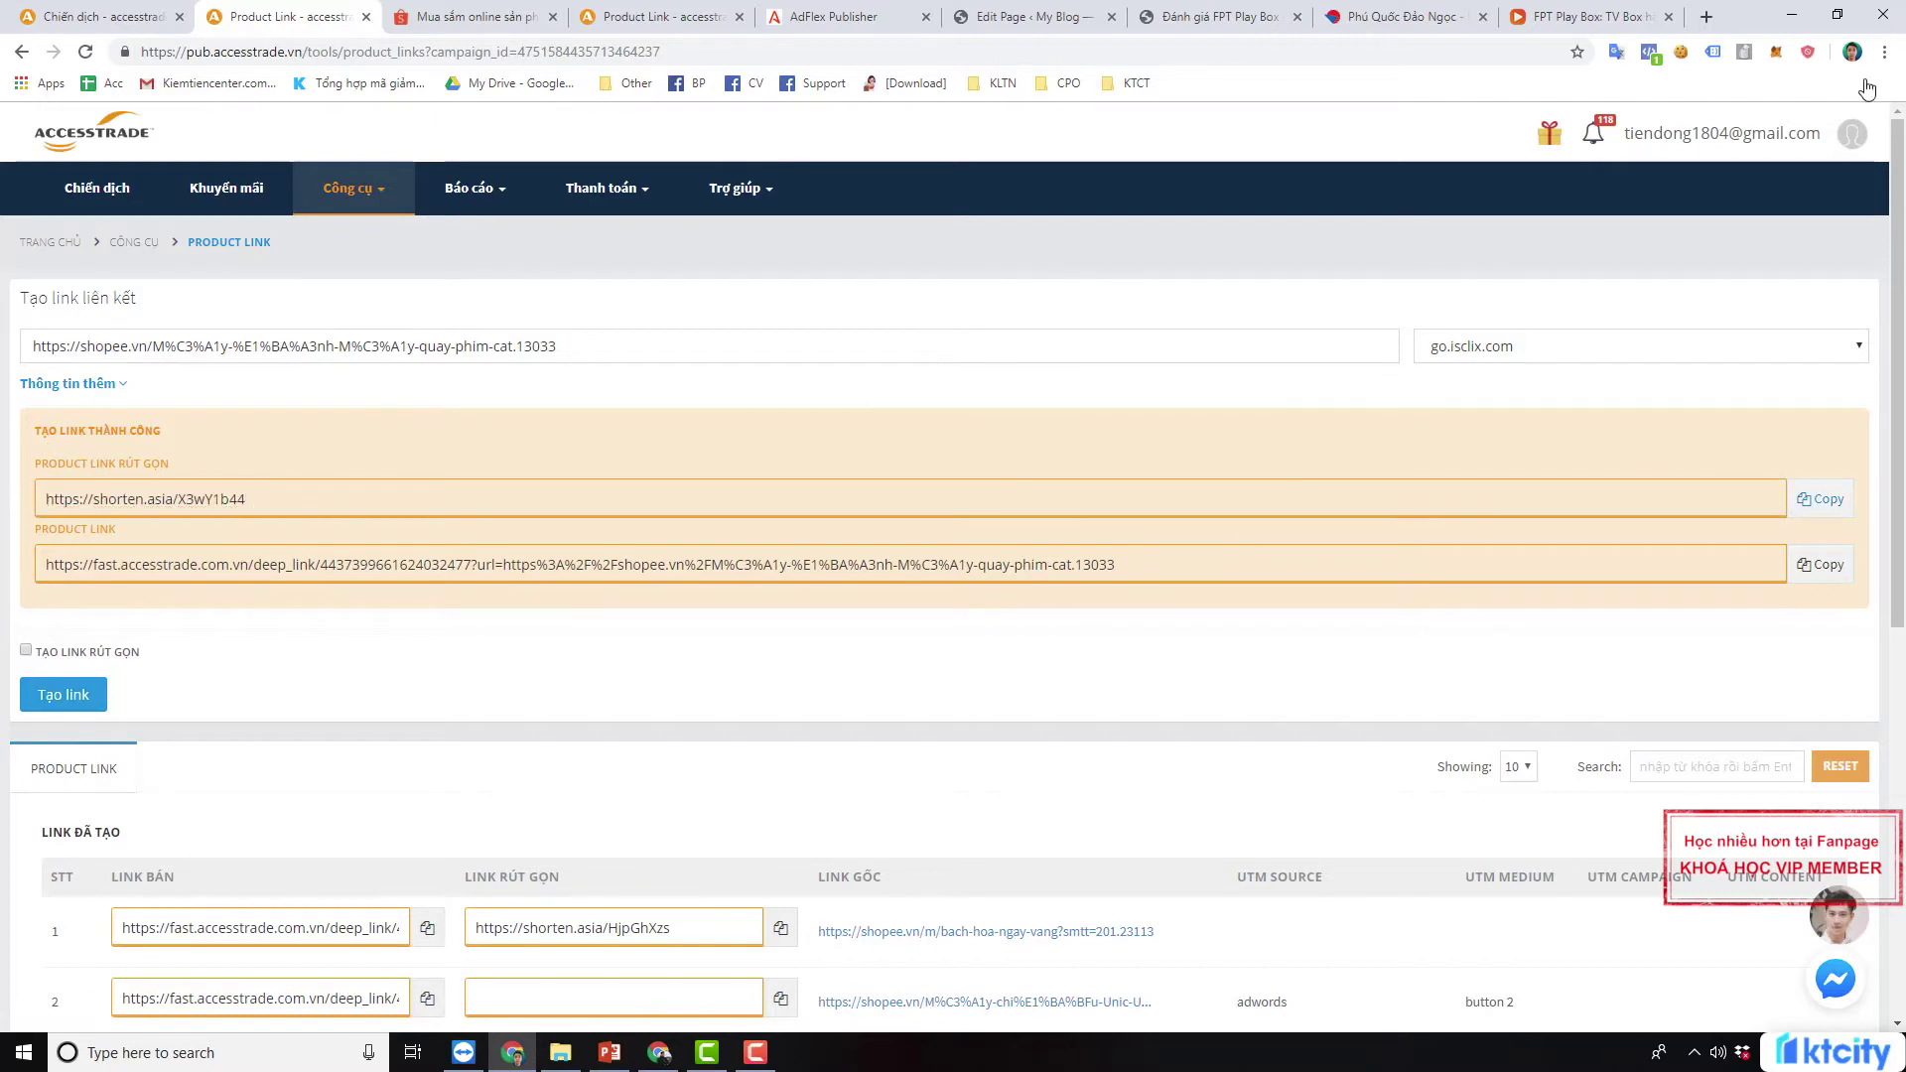
key(ctrl+t)
key(ctrl+v)
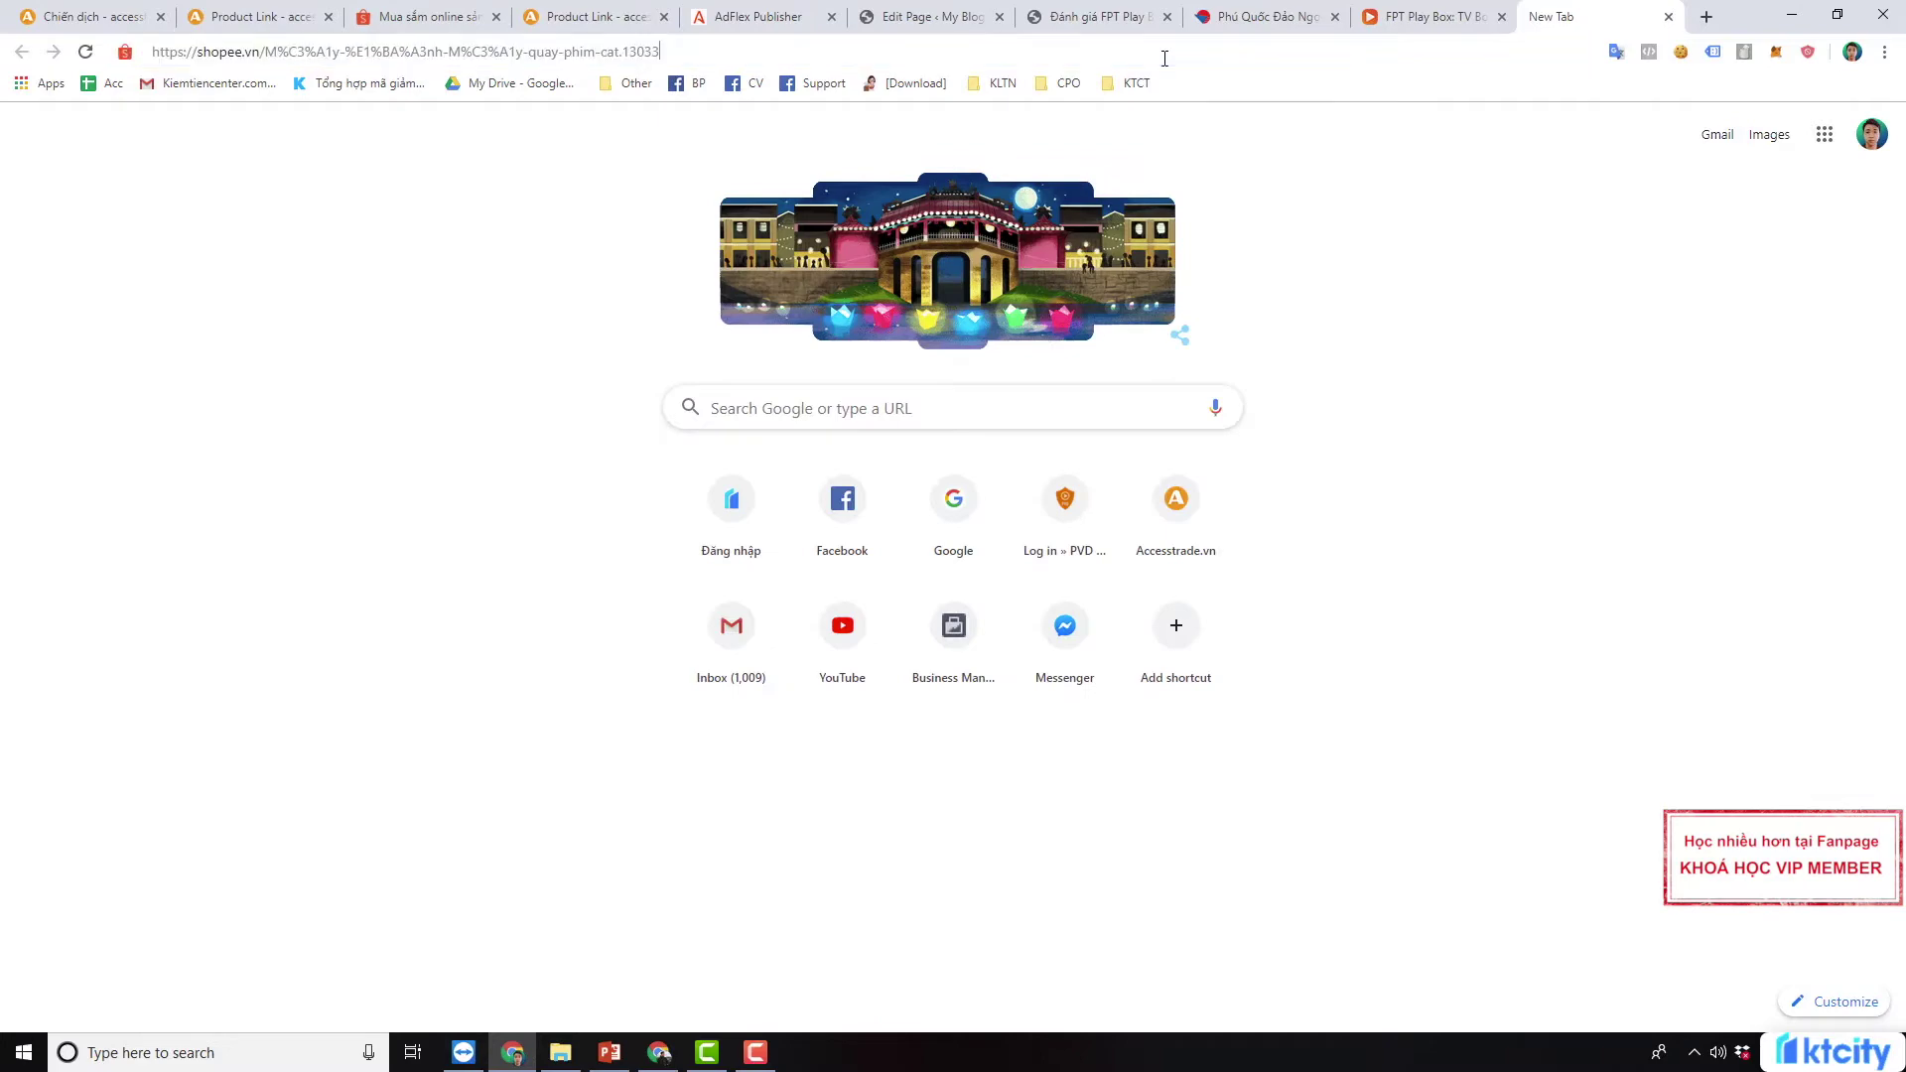
key(Return)
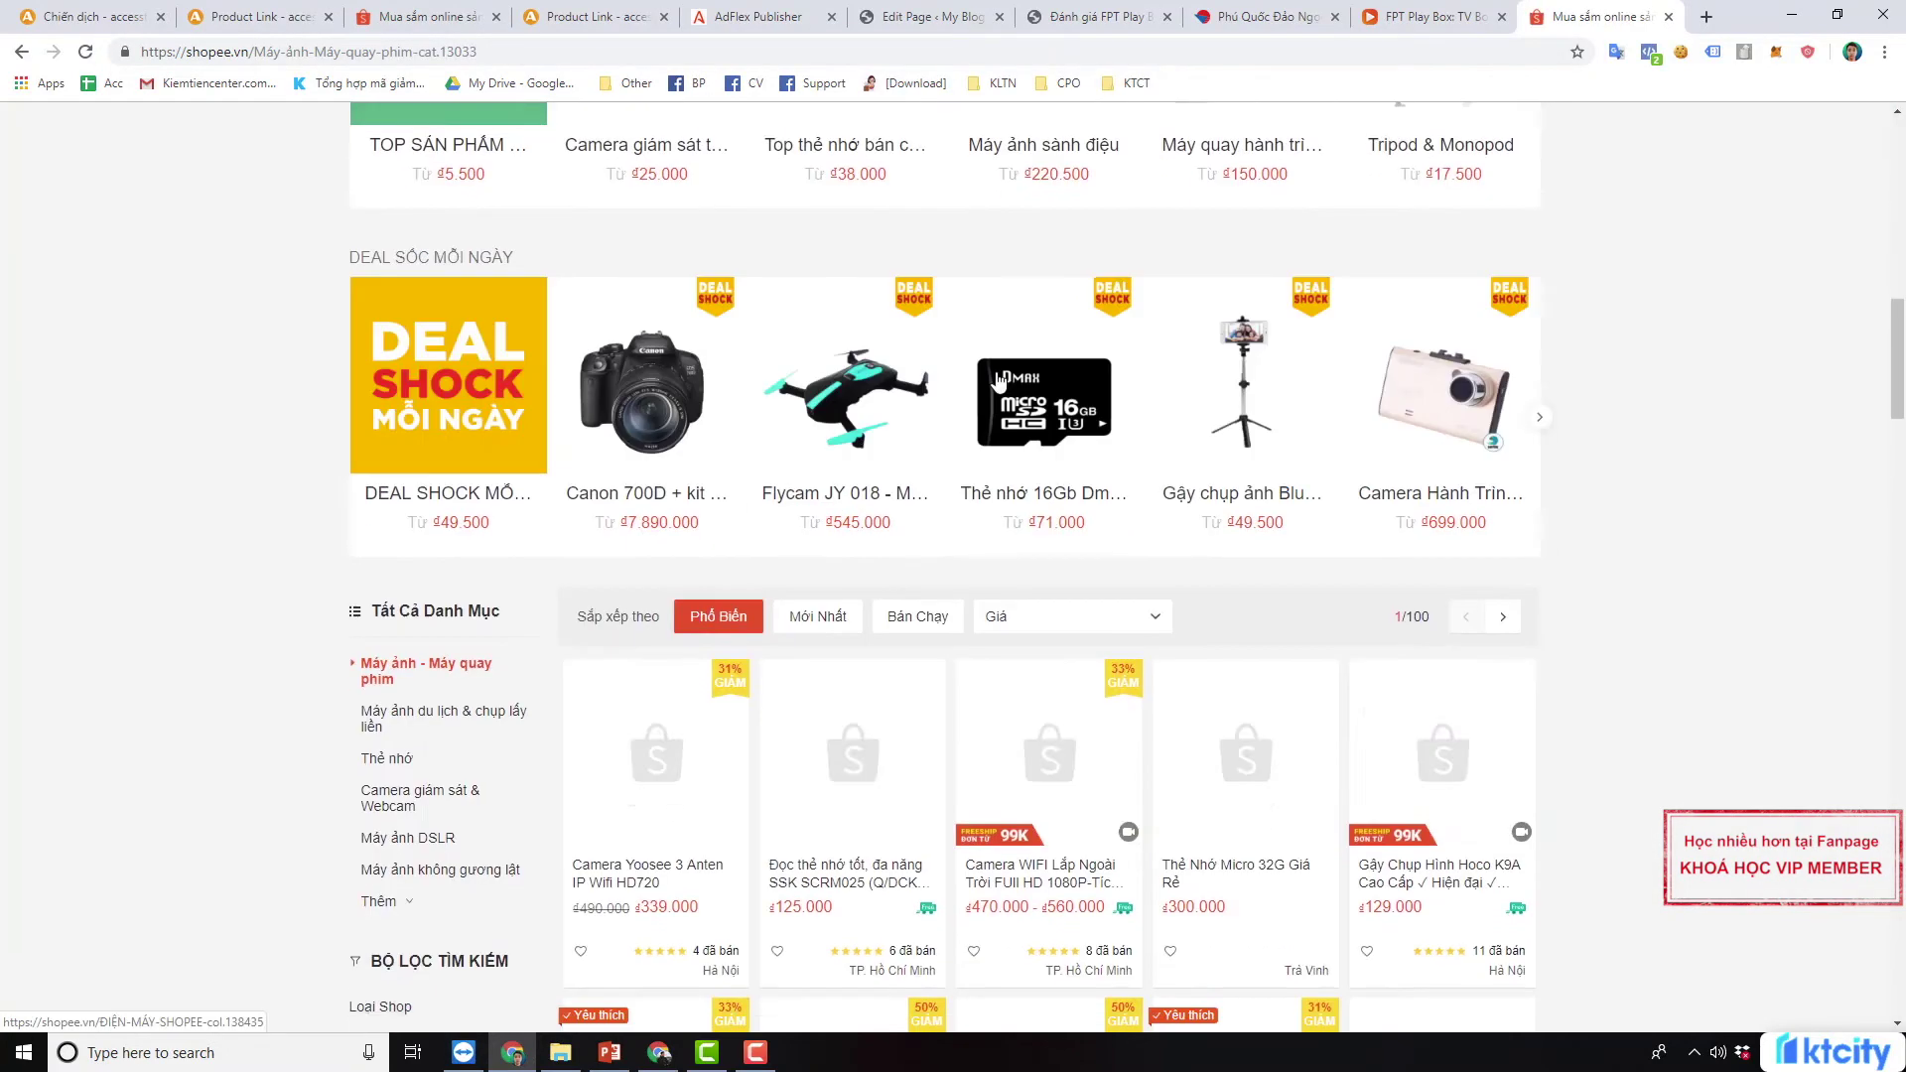
Examine the brands, offers and product listings on the loaded Shopee camera category page
scroll(1096, 176, up, 8)
scroll(1142, 298, up, 4)
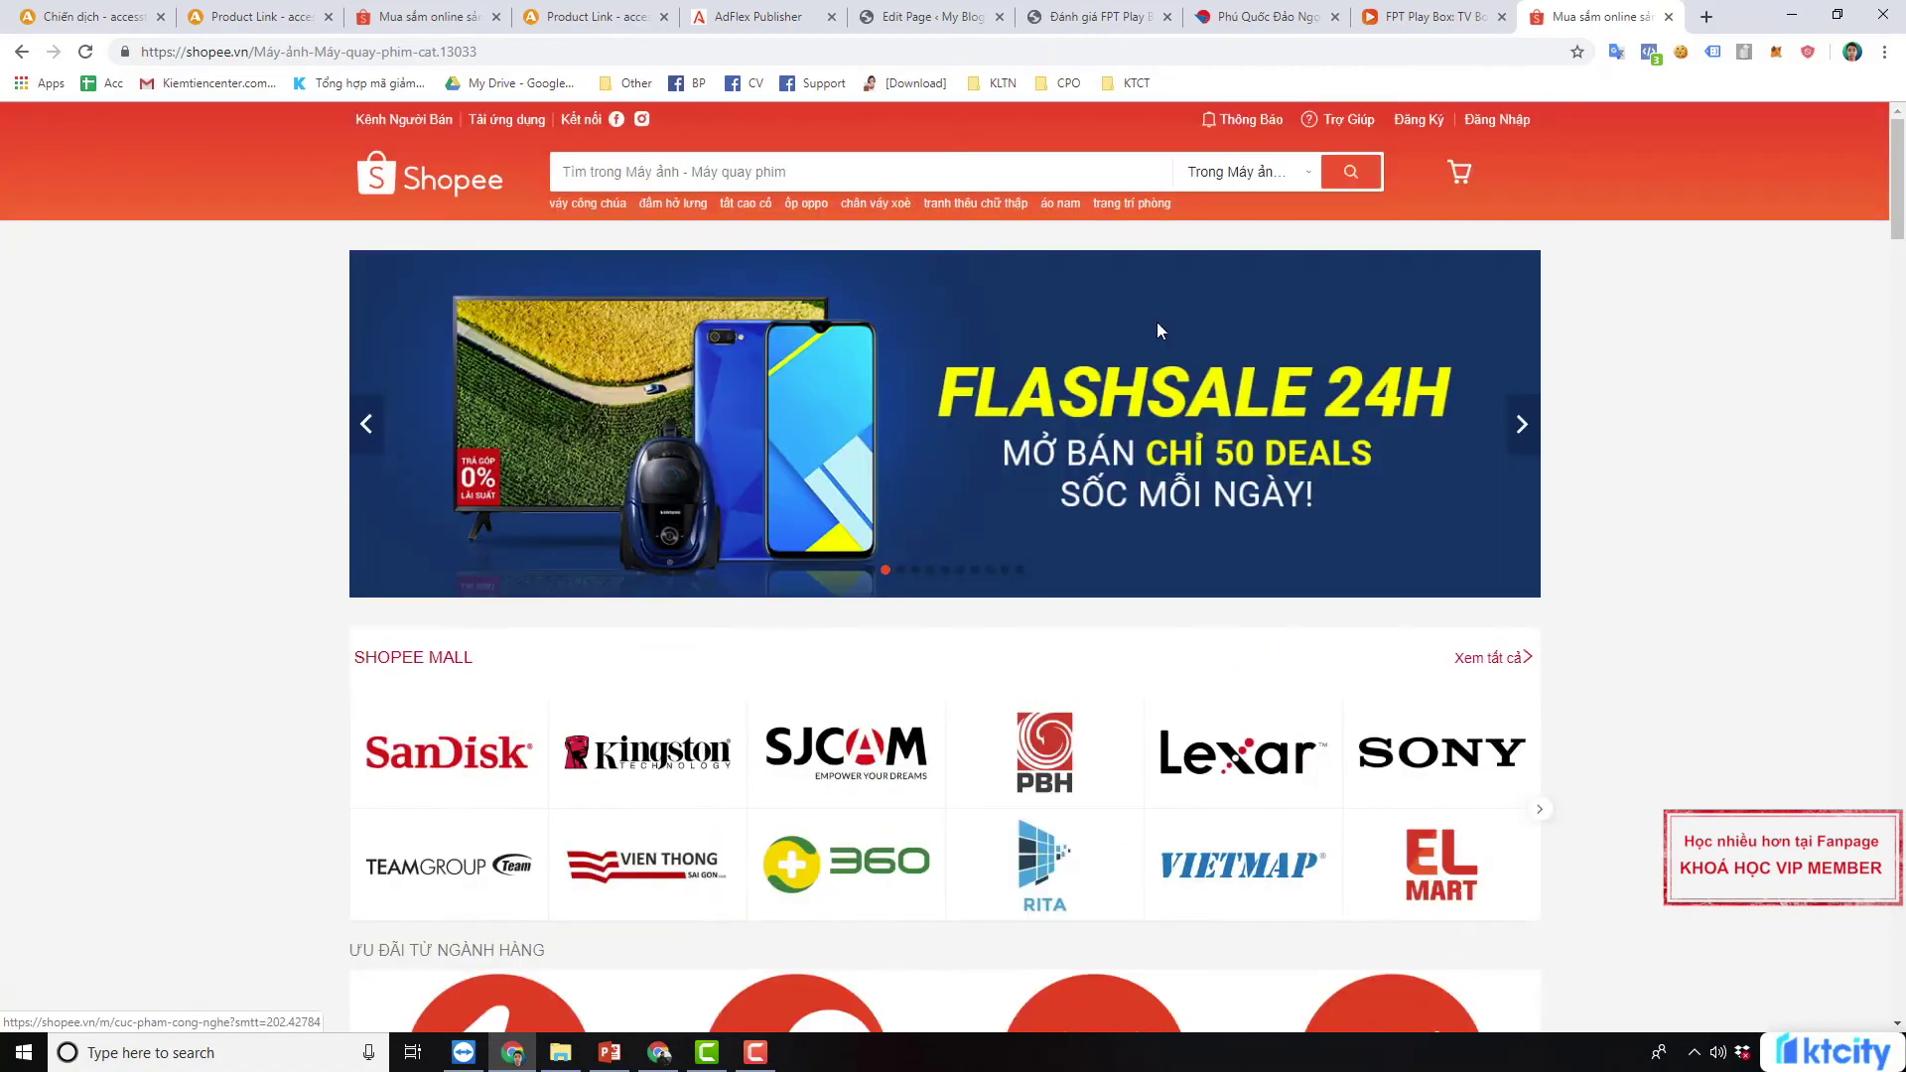
scroll(1157, 330, down, 13)
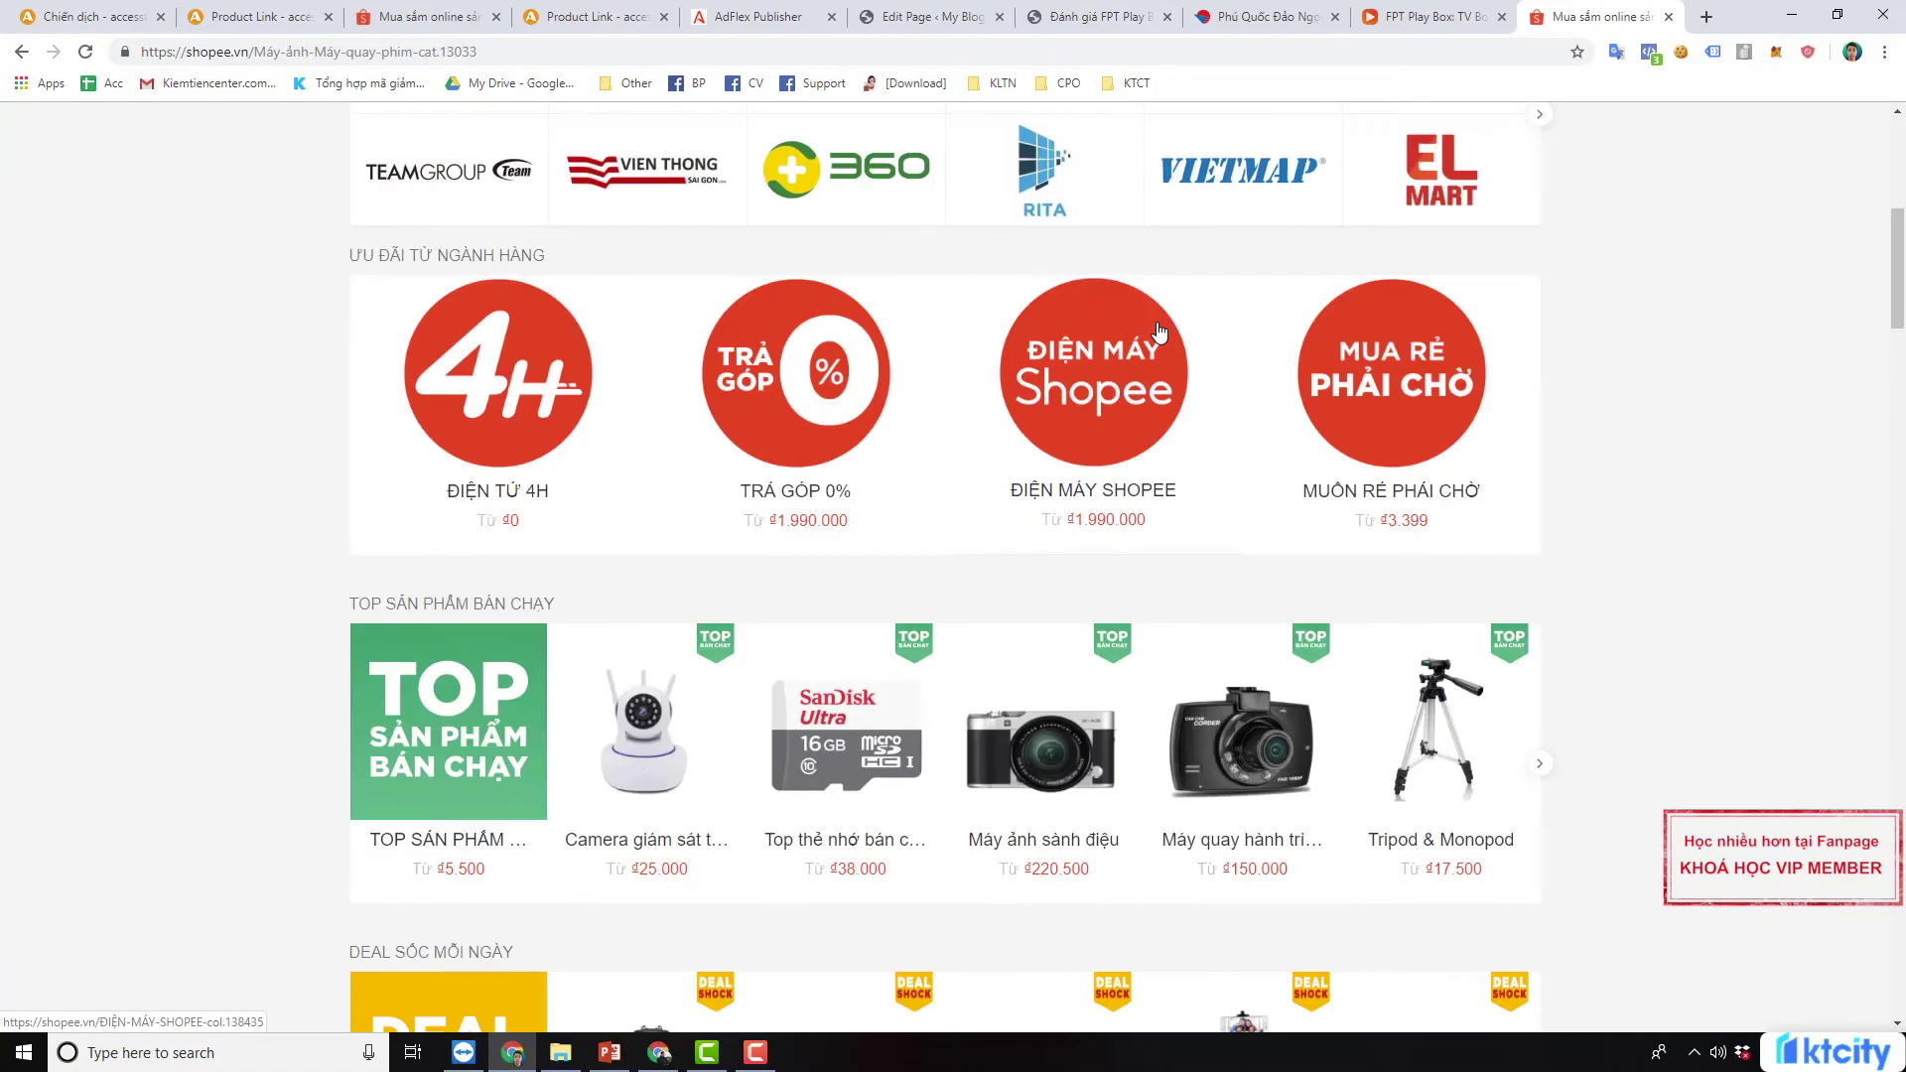
scroll(874, 497, down, 4)
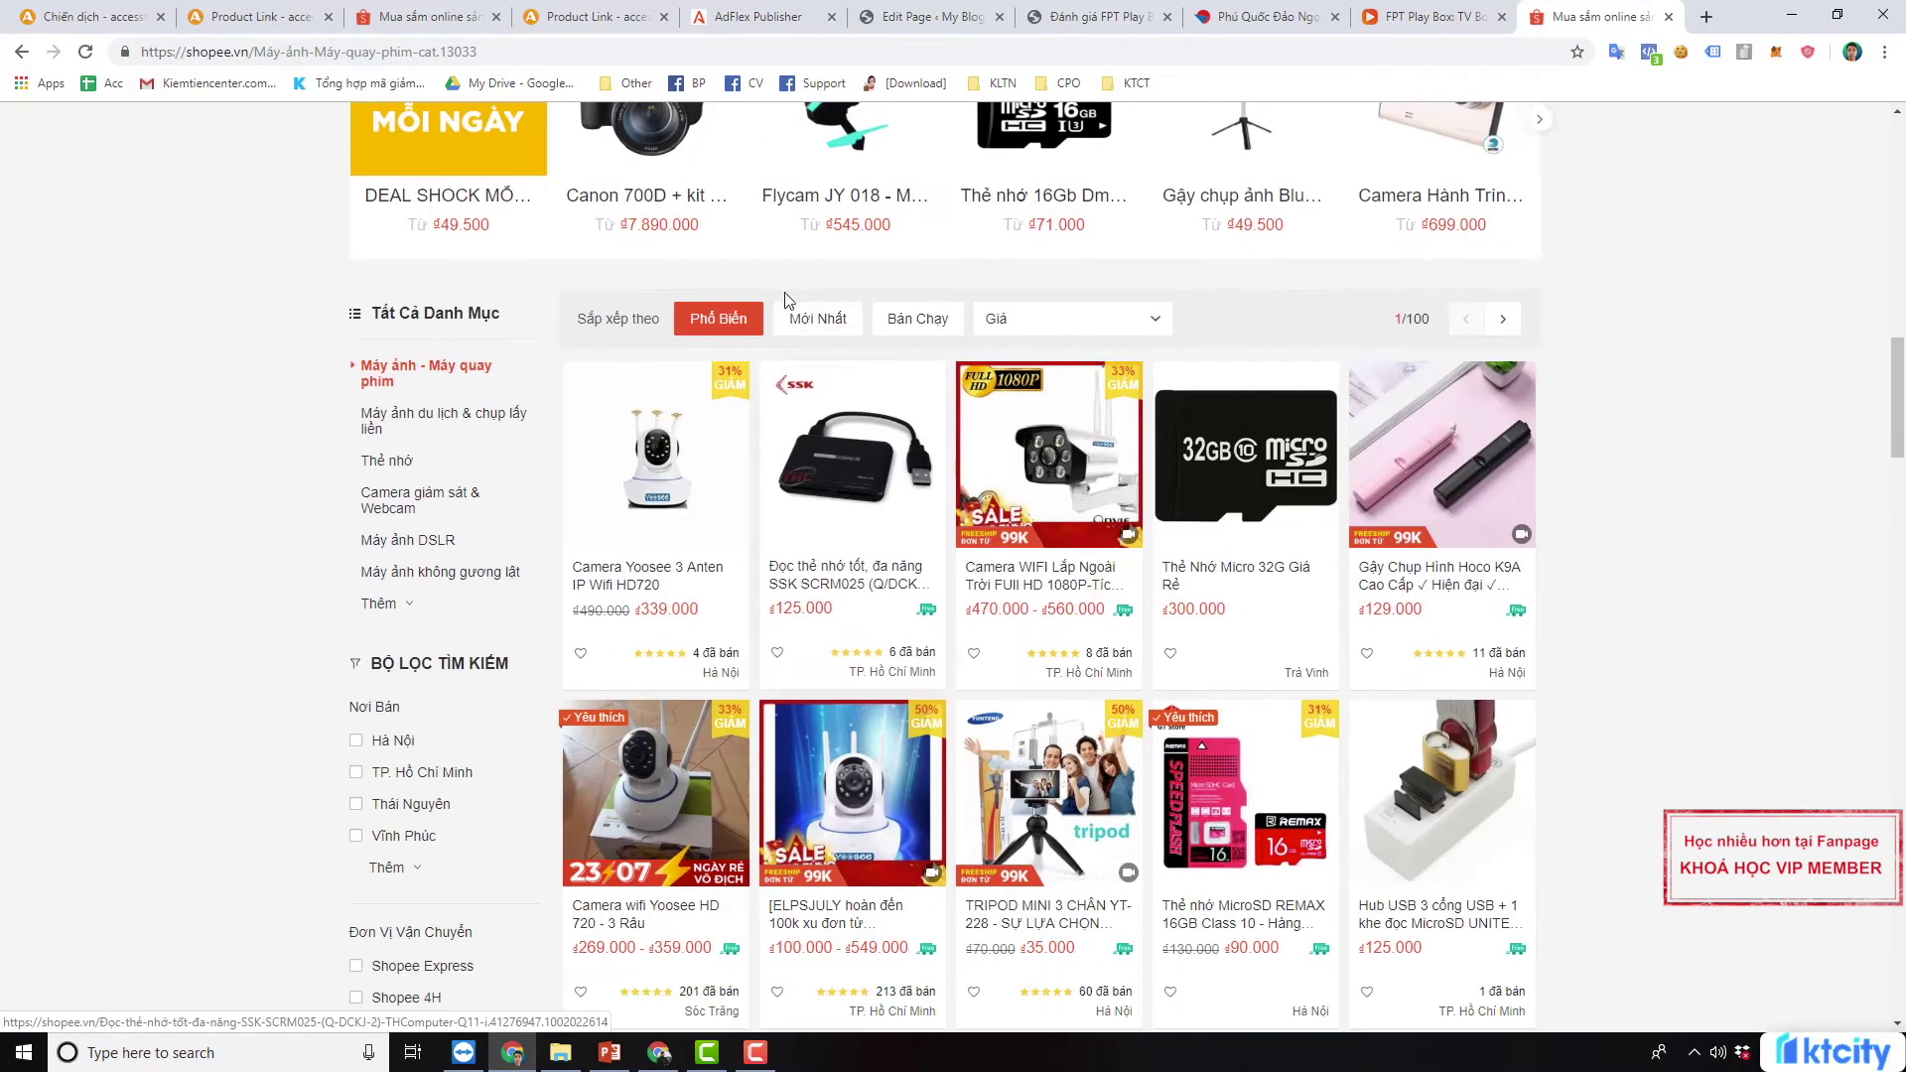
scroll(964, 595, up, 3)
scroll(964, 595, down, 6)
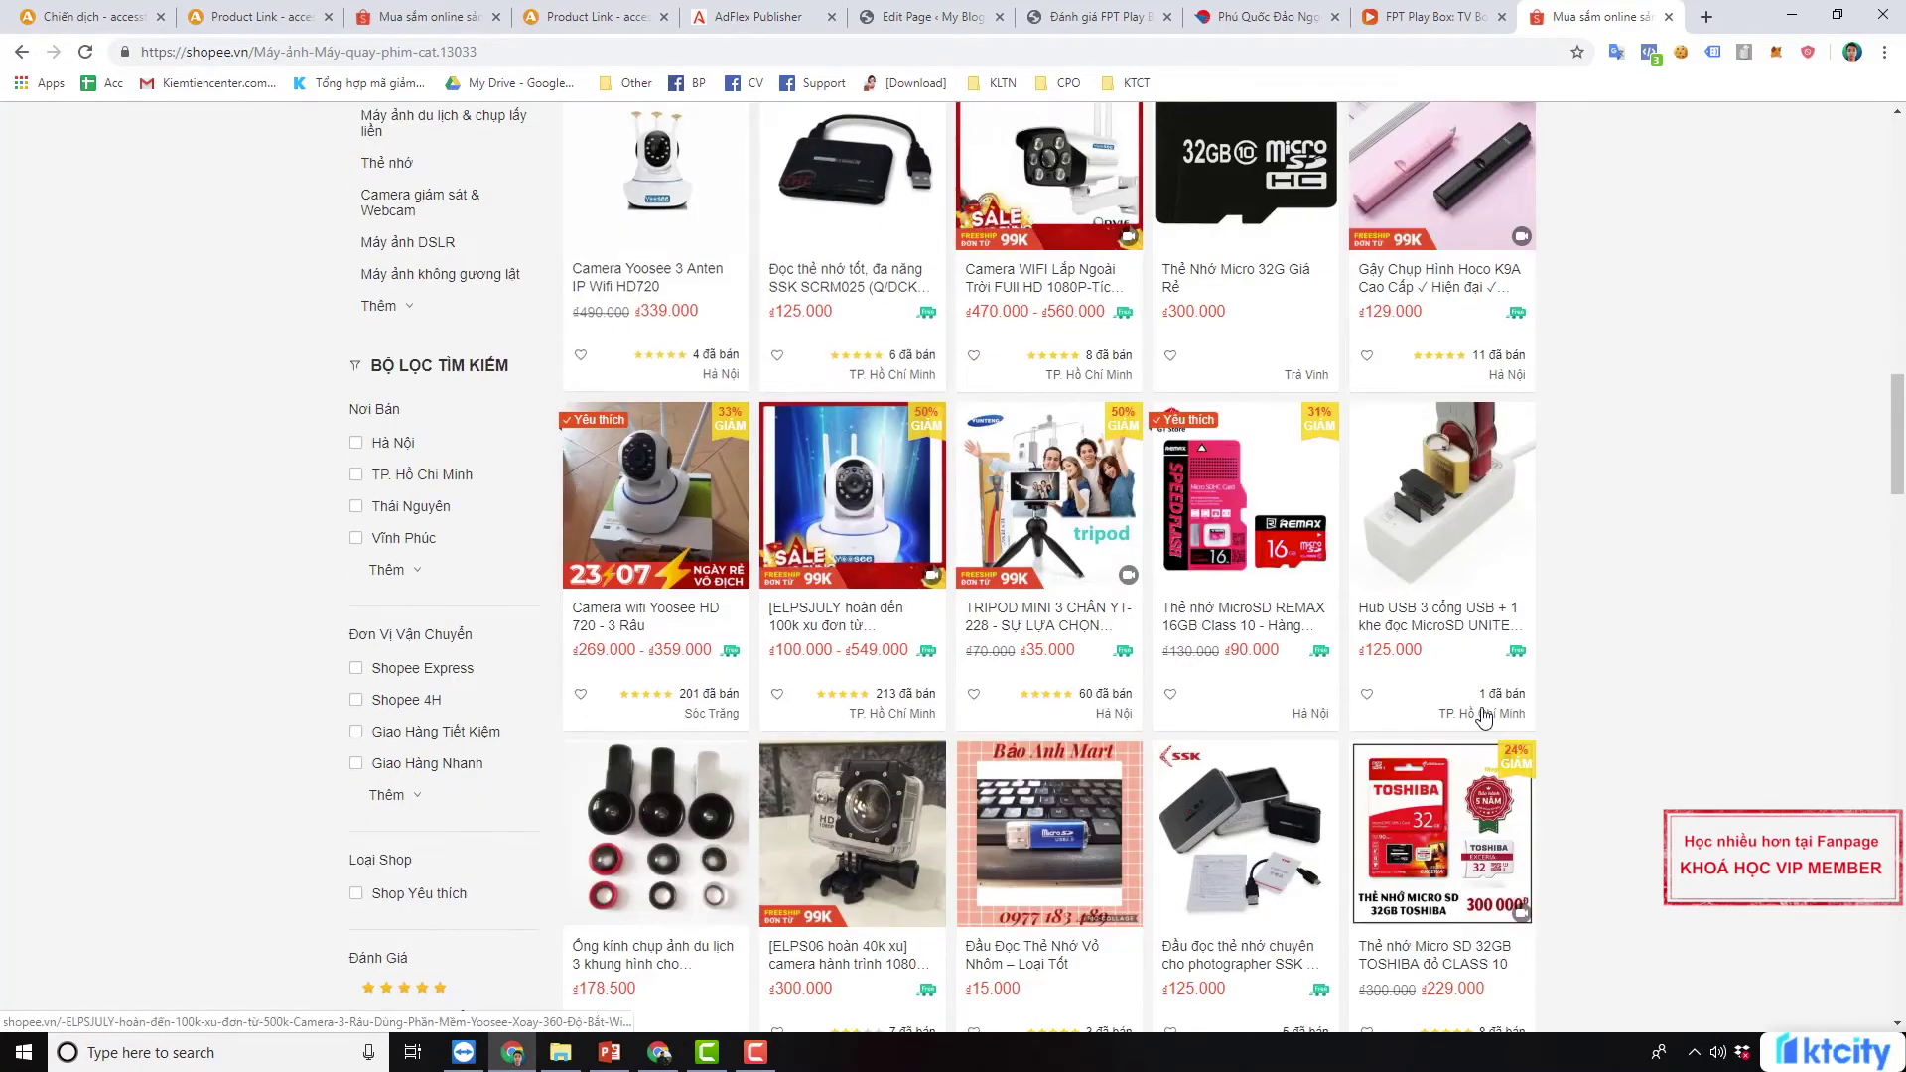
scroll(1231, 526, up, 7)
scroll(1231, 531, up, 12)
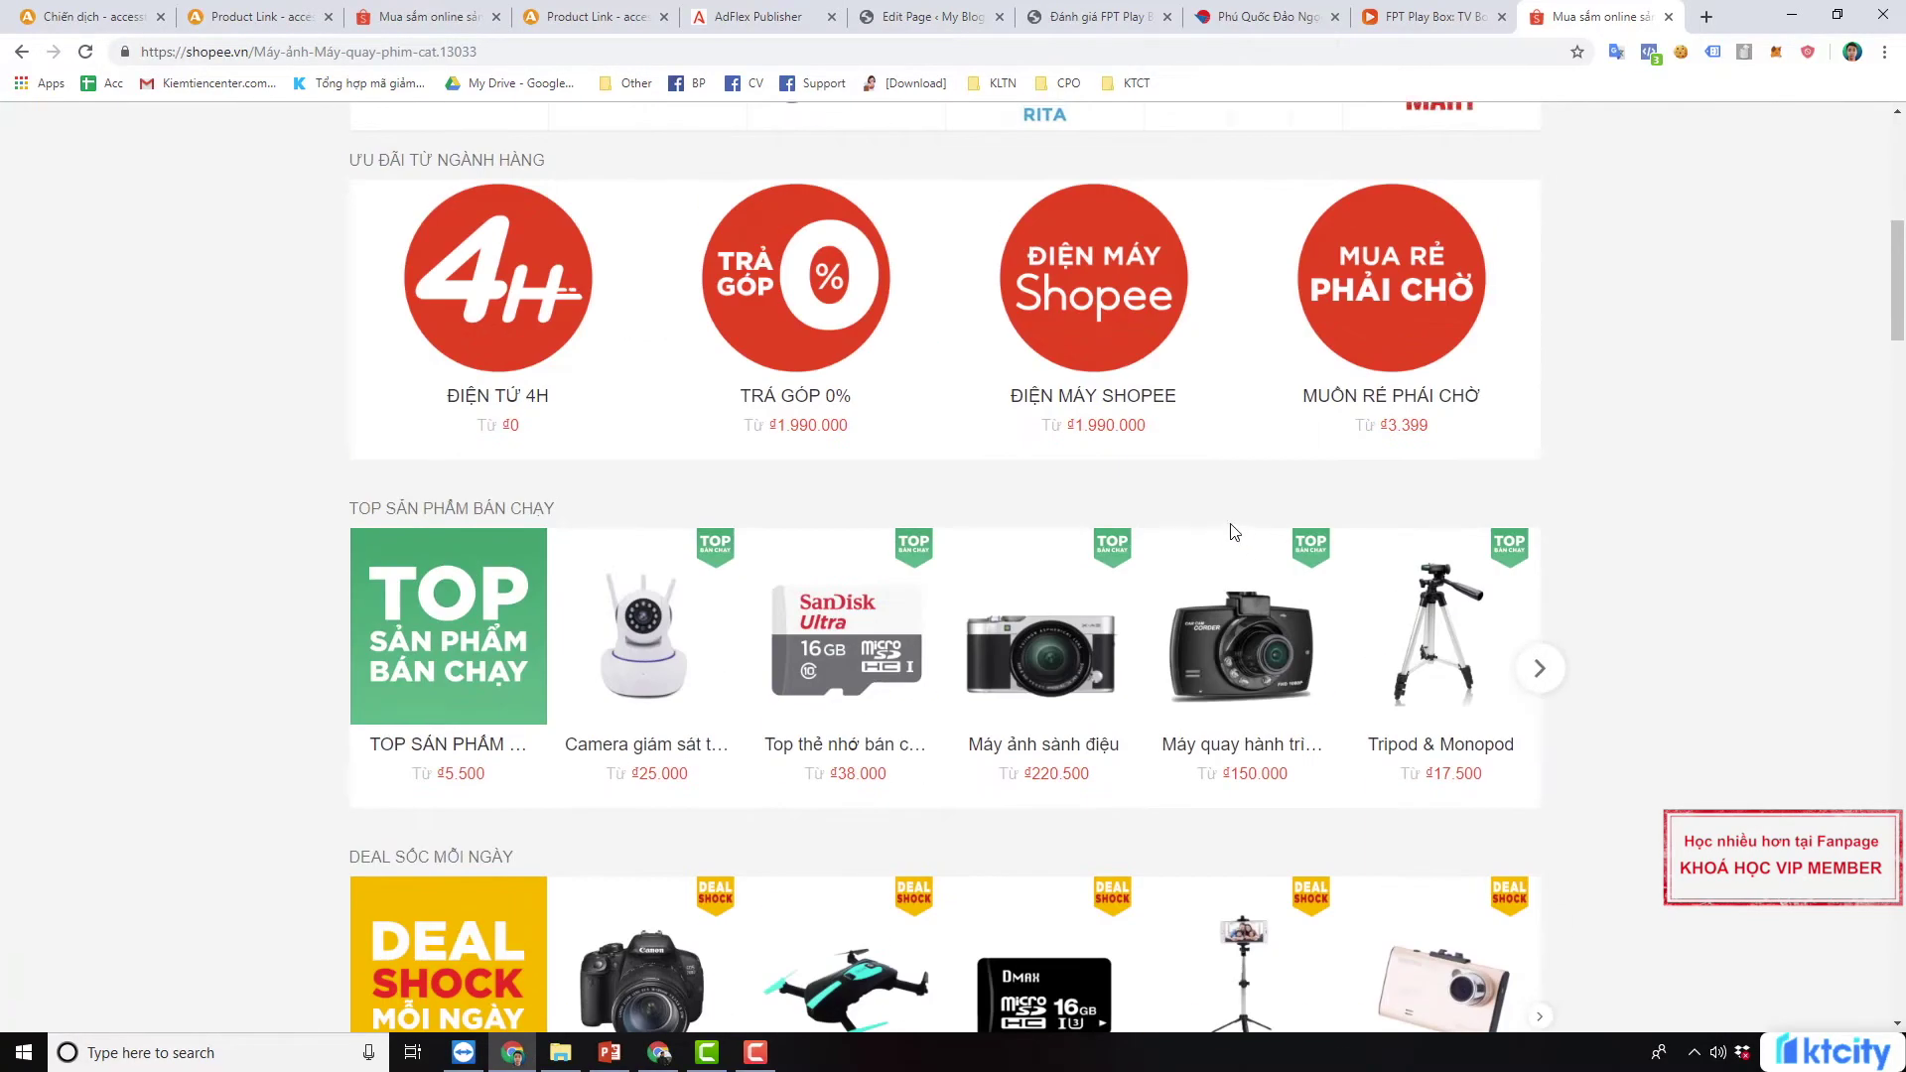
scroll(1230, 531, down, 6)
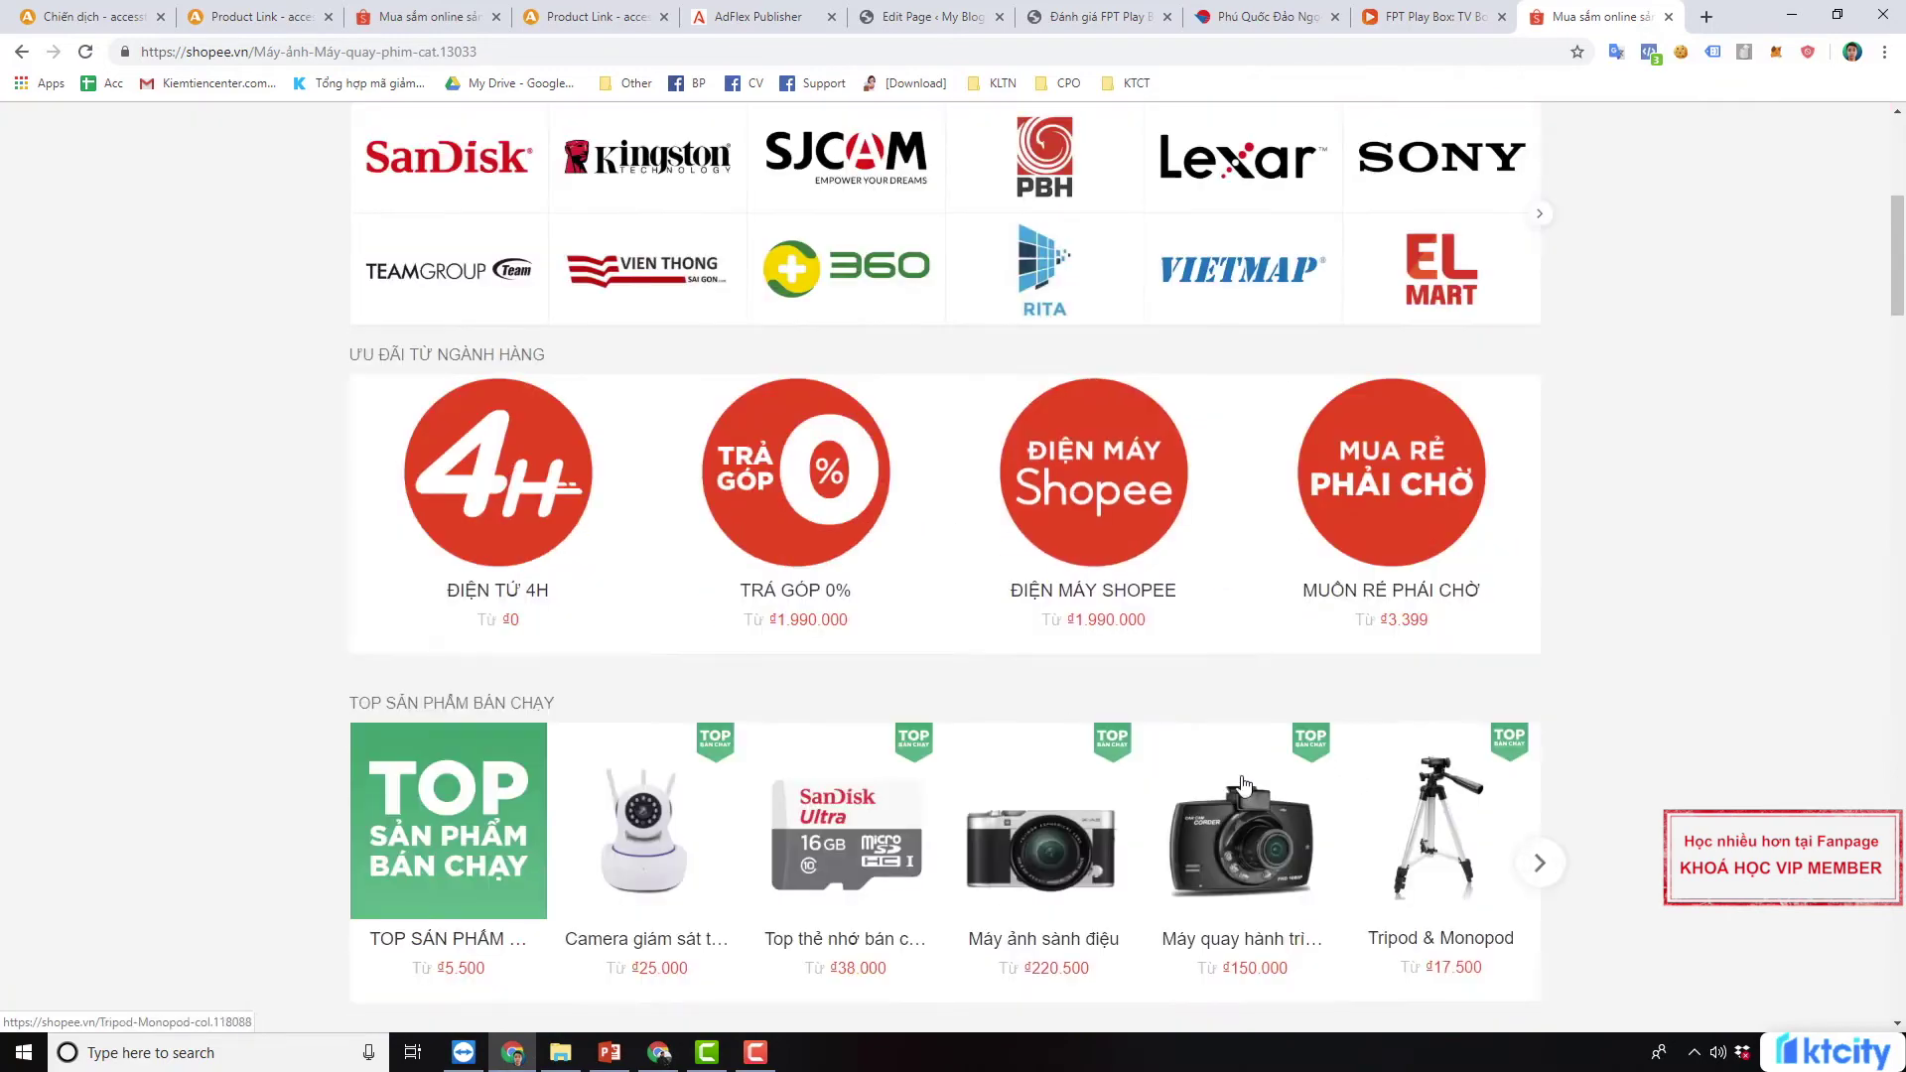
scroll(1062, 581, down, 6)
scroll(1062, 581, up, 10)
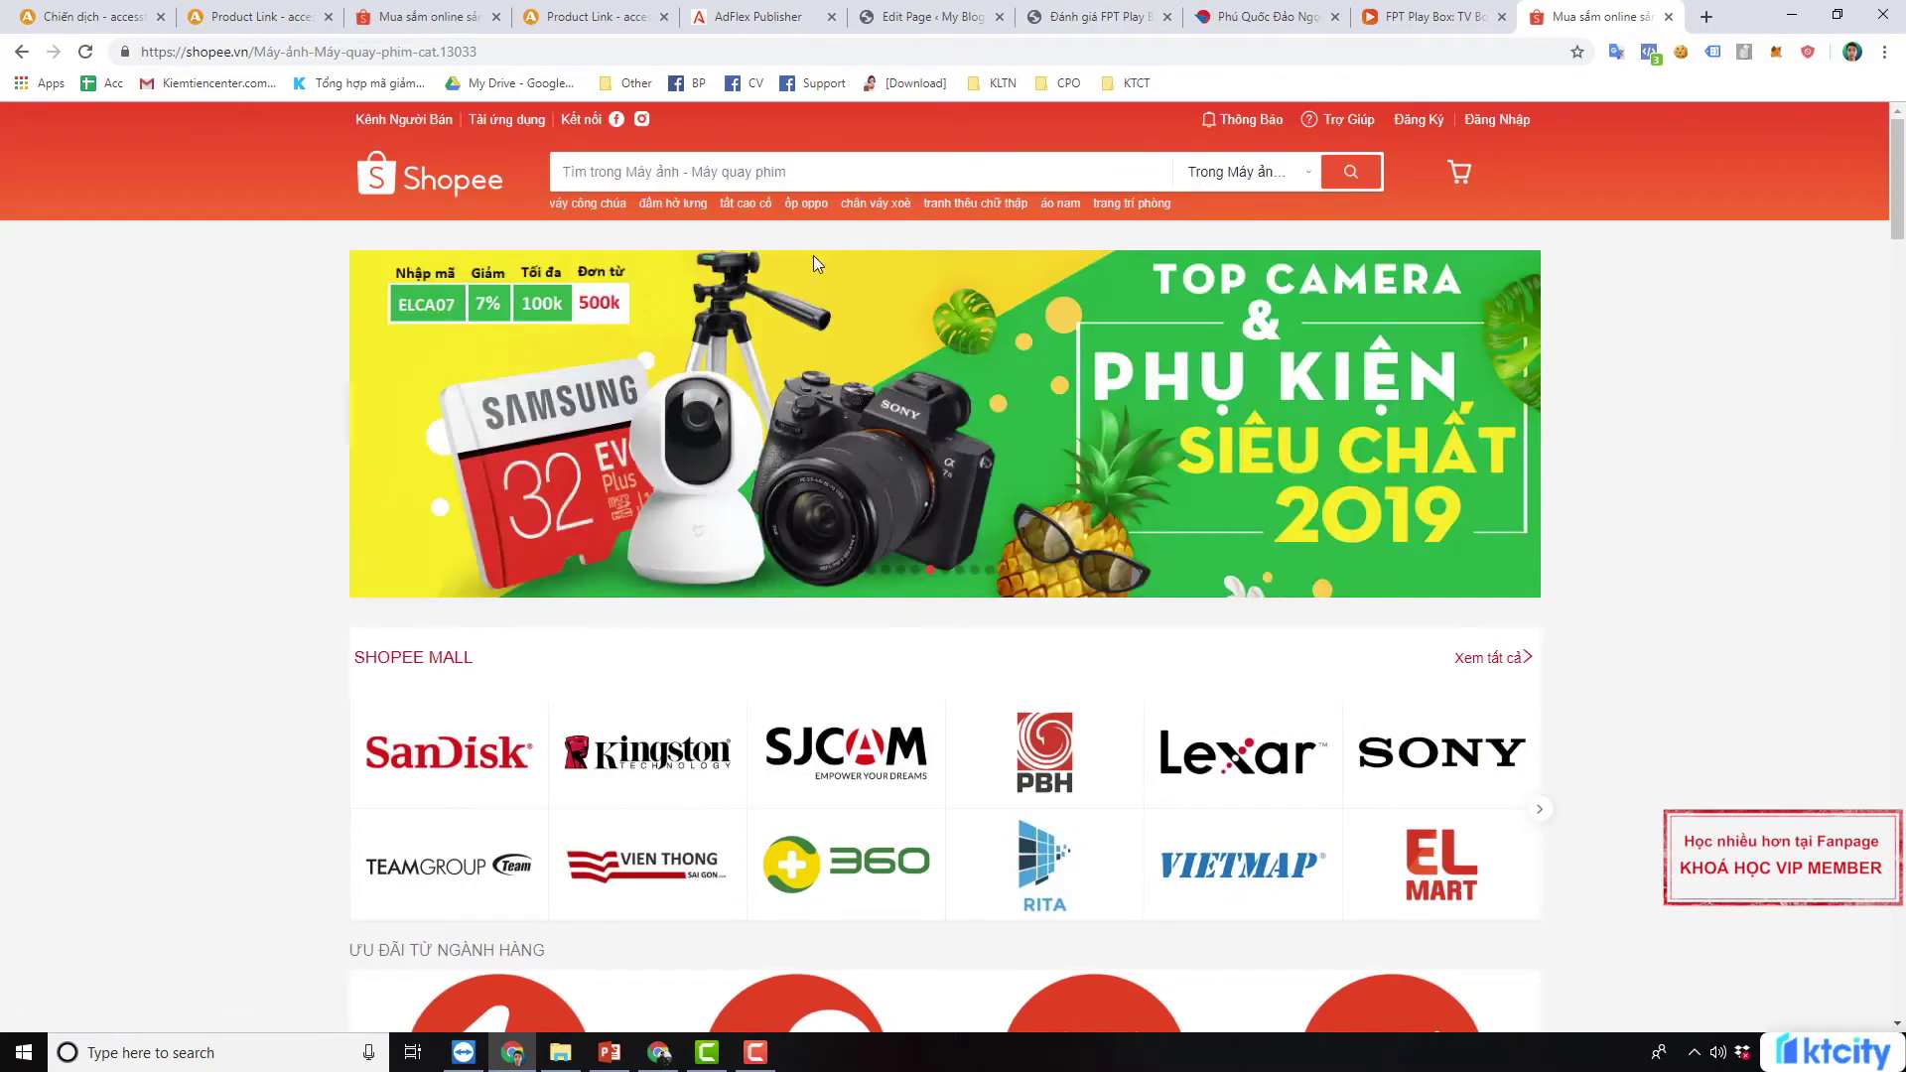
Search Shopee for "áo nam", view the "Gold Rhino áo thun nam" product page, and return to the results
click(1058, 205)
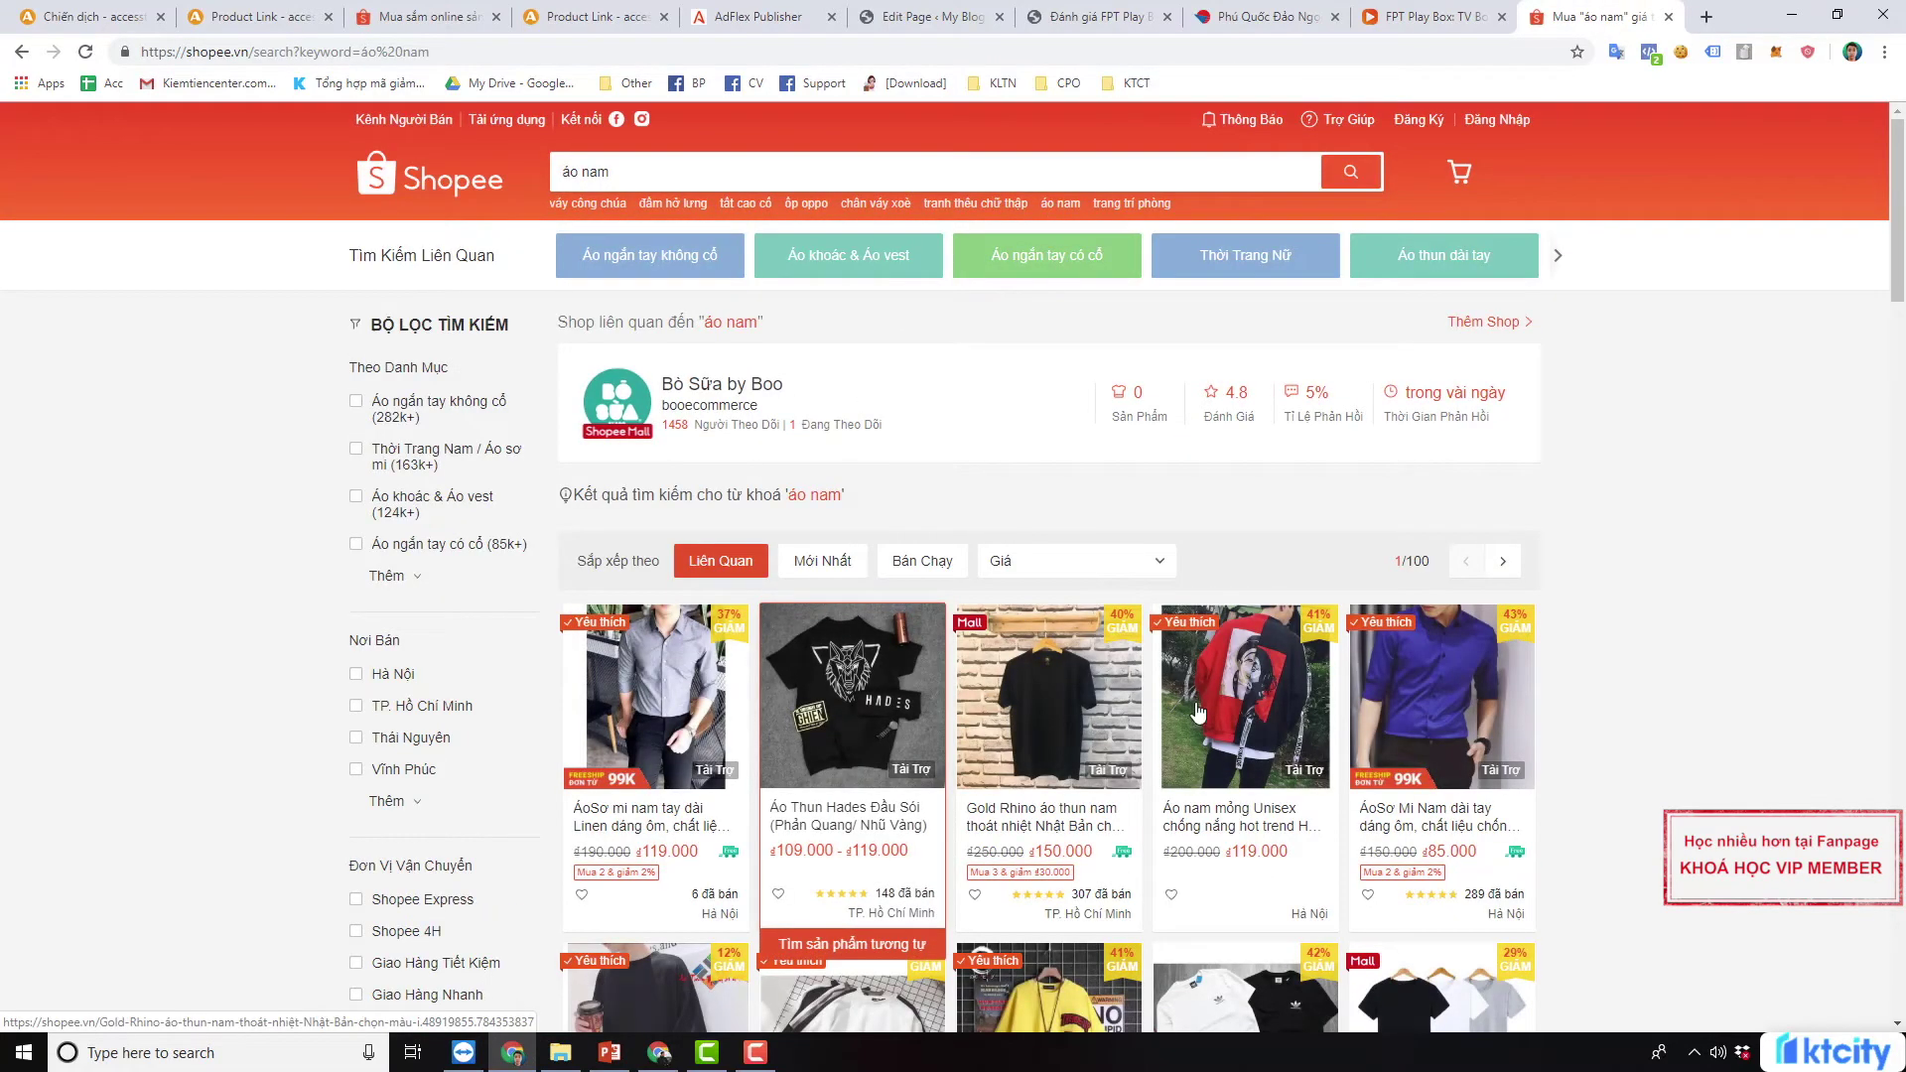
click(1072, 732)
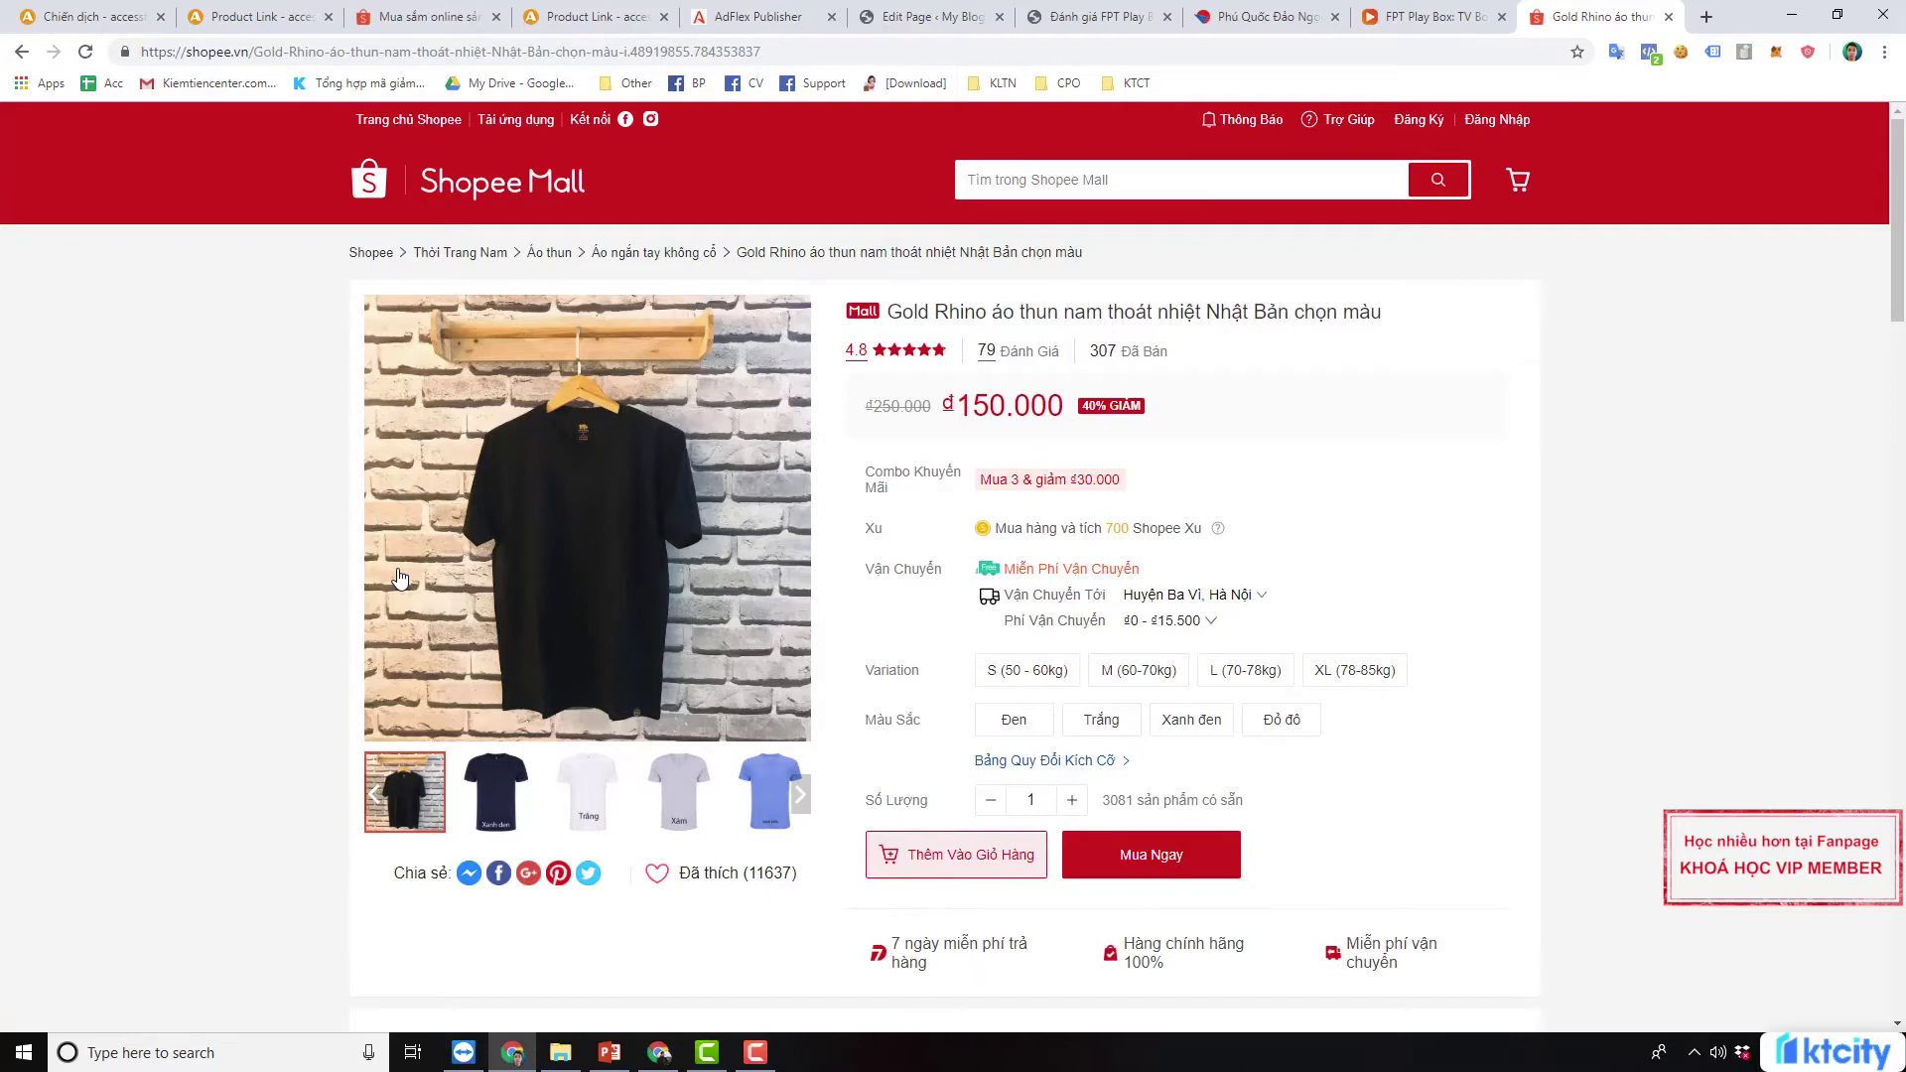
click(20, 51)
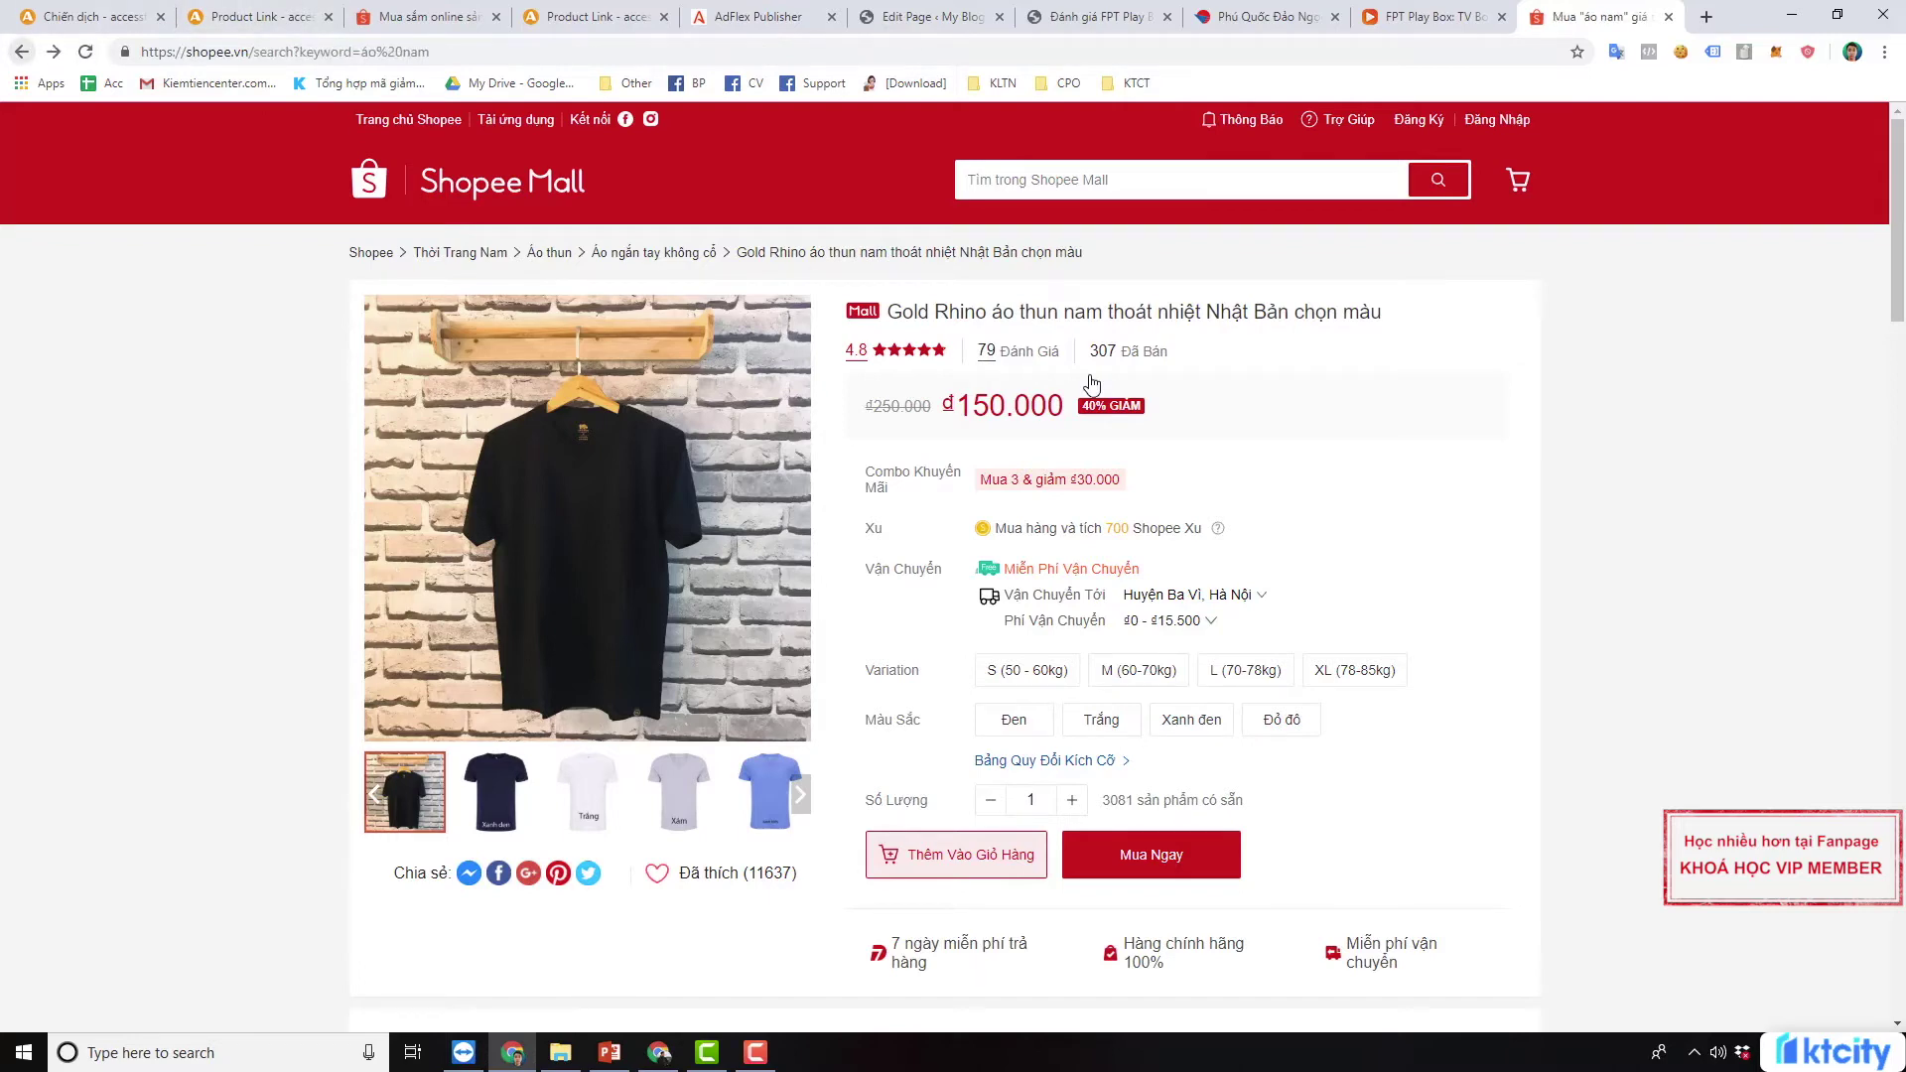
Browse the "áo nam" search results and go back to the "Máy ảnh - Máy quay phim" category page
scroll(1072, 456, down, 7)
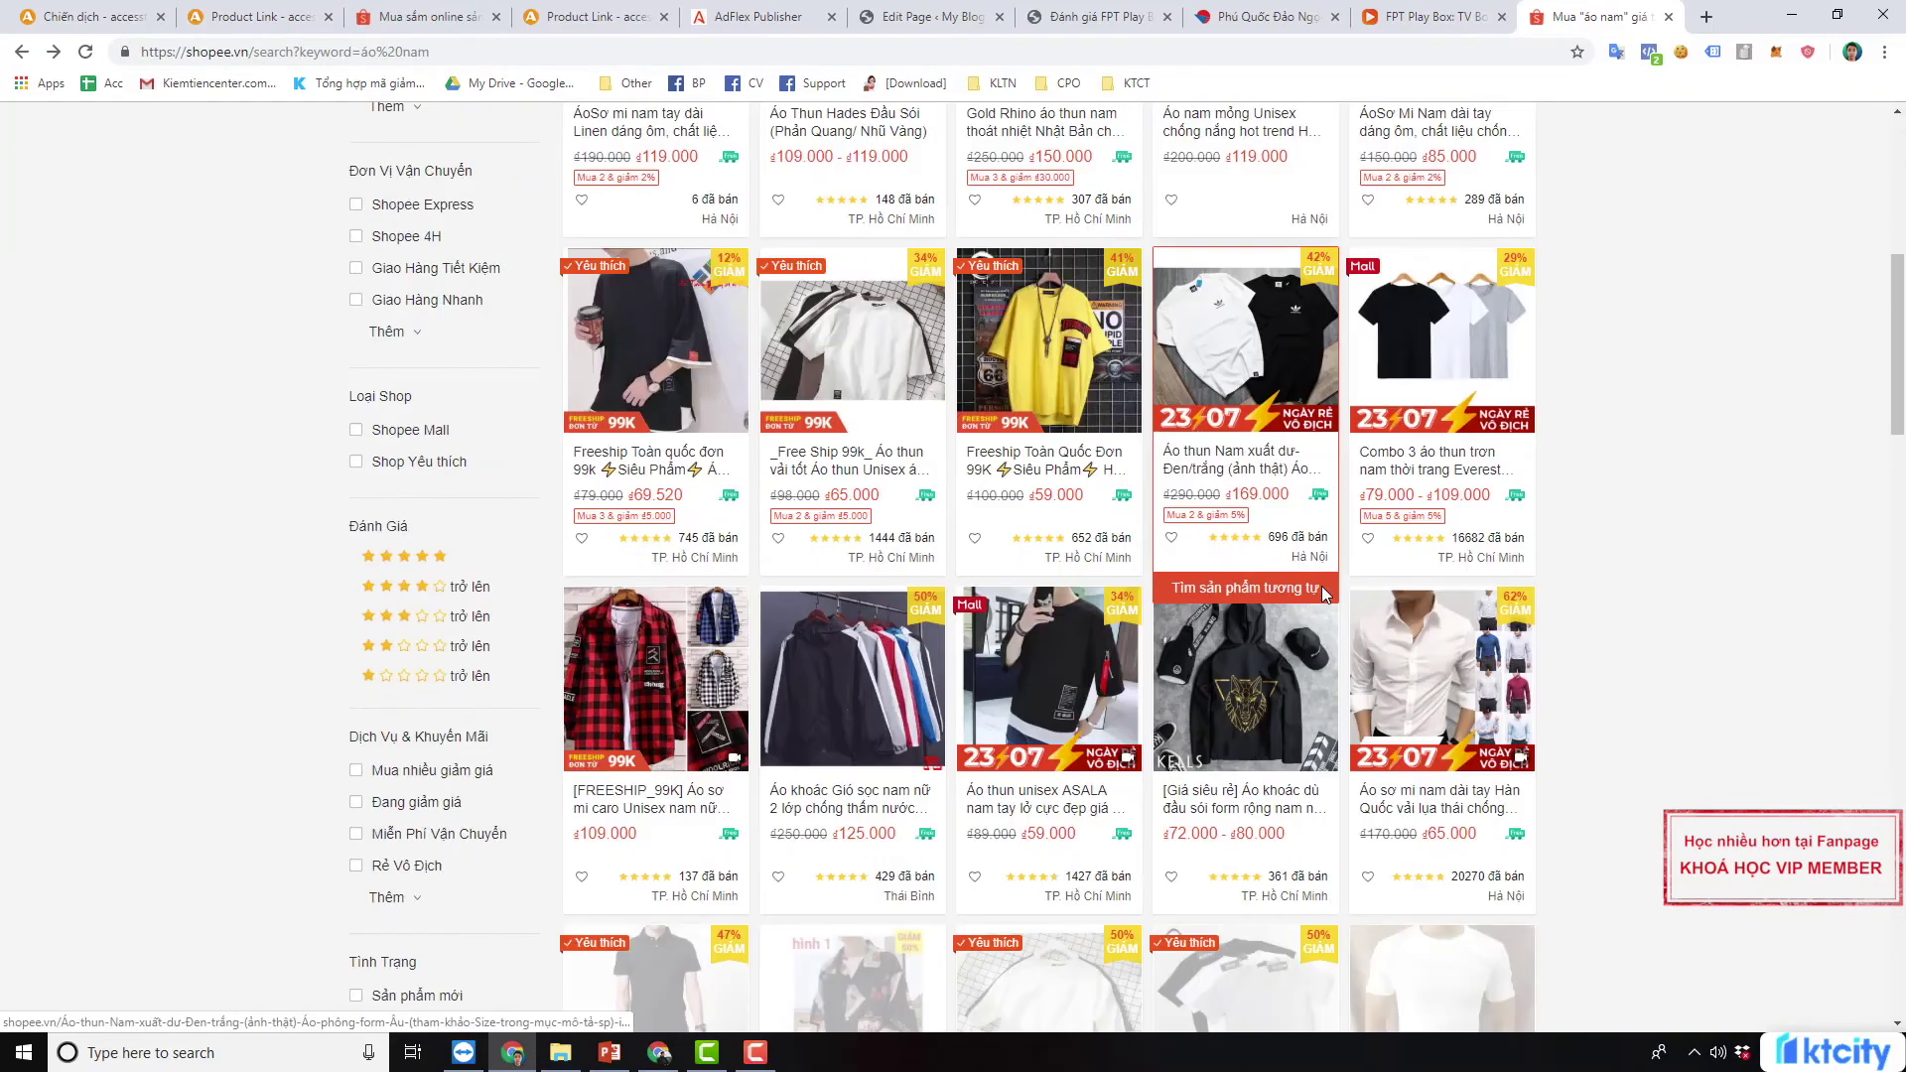
scroll(1108, 542, up, 7)
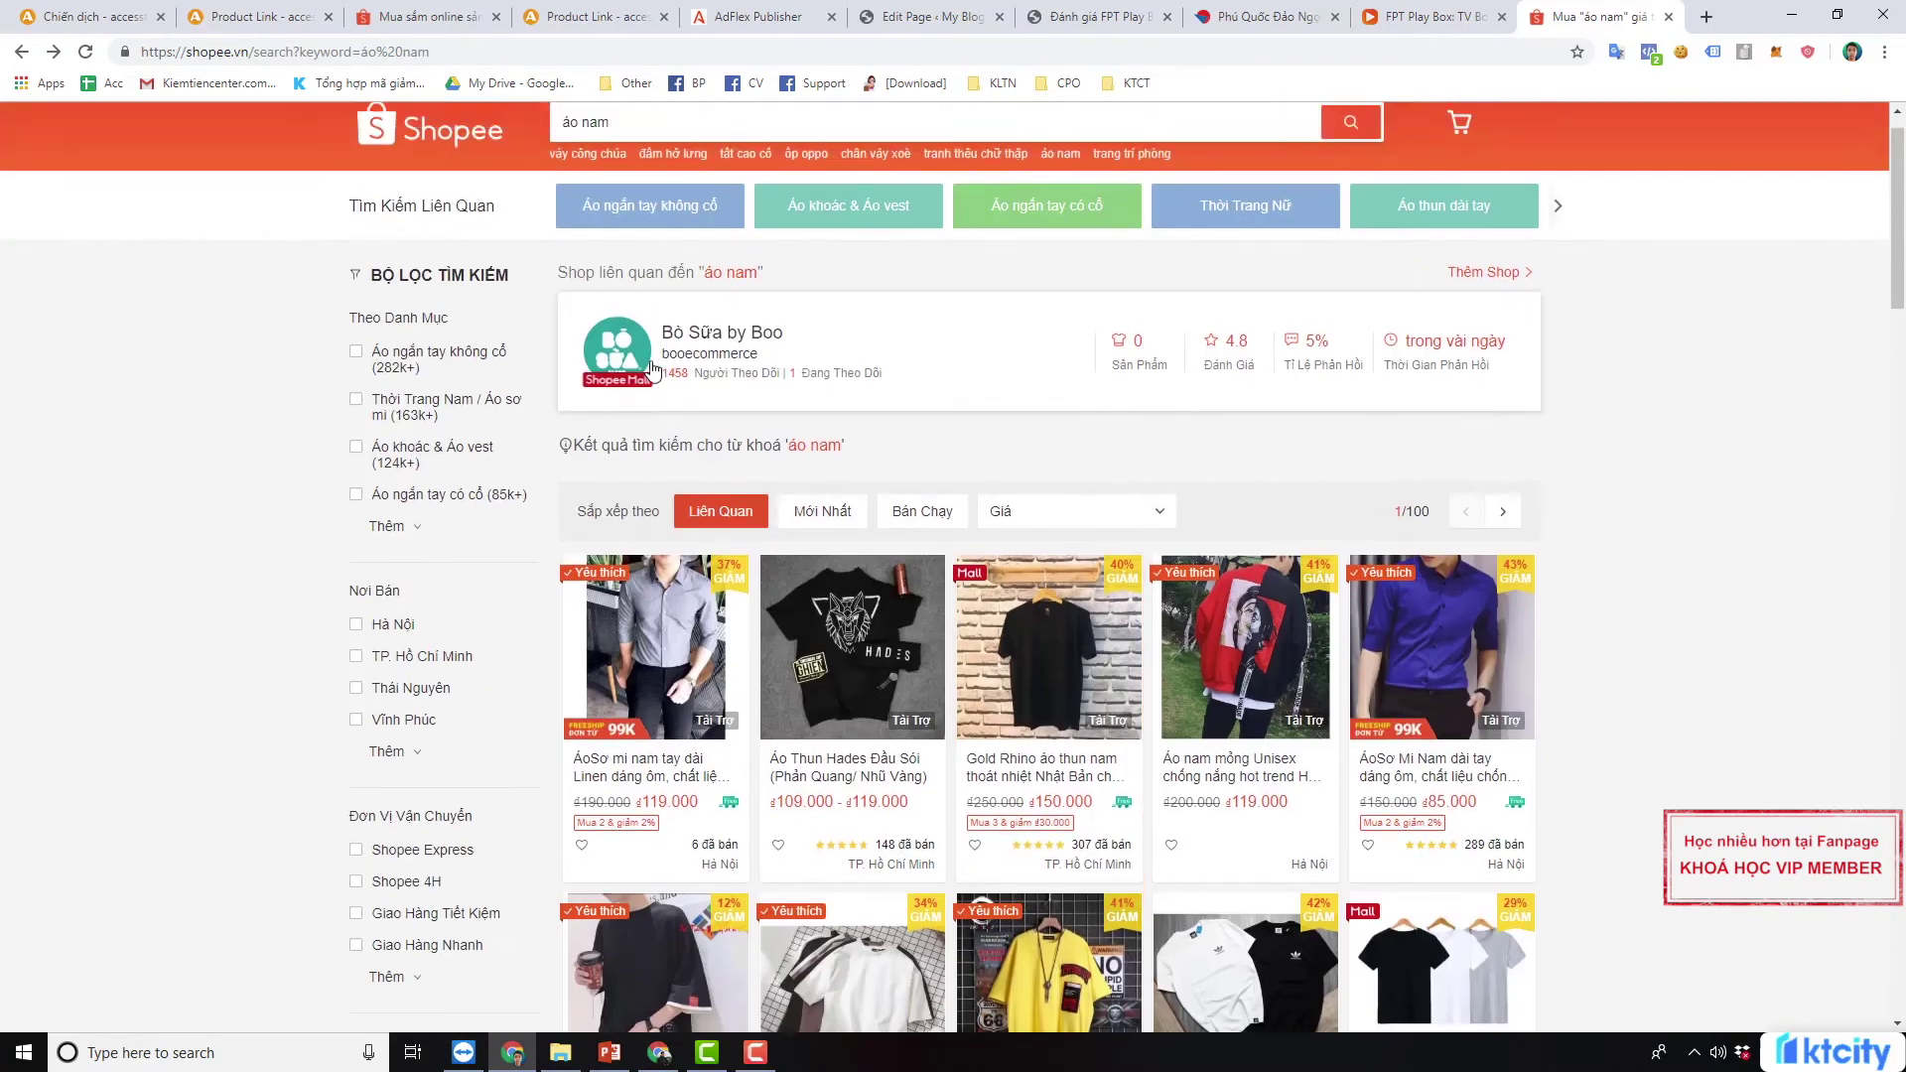
scroll(943, 473, down, 3)
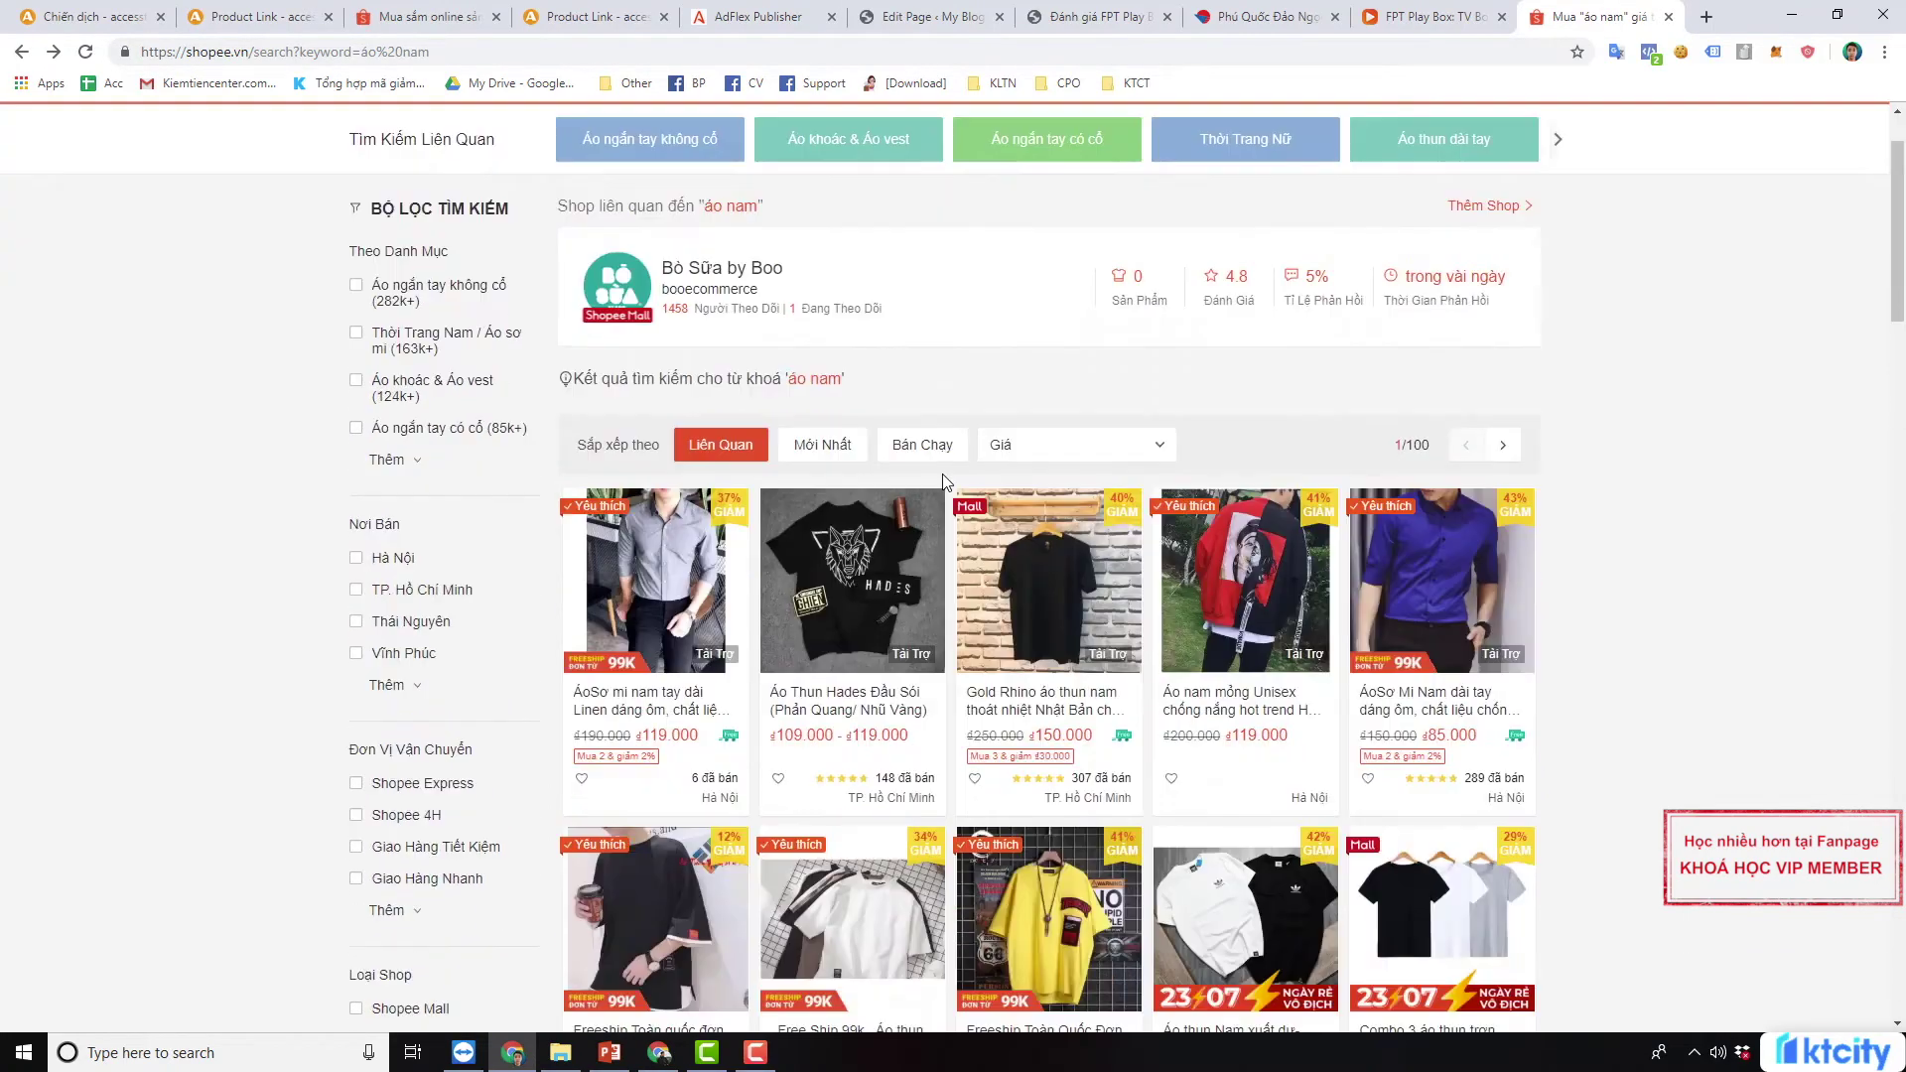
scroll(937, 475, up, 3)
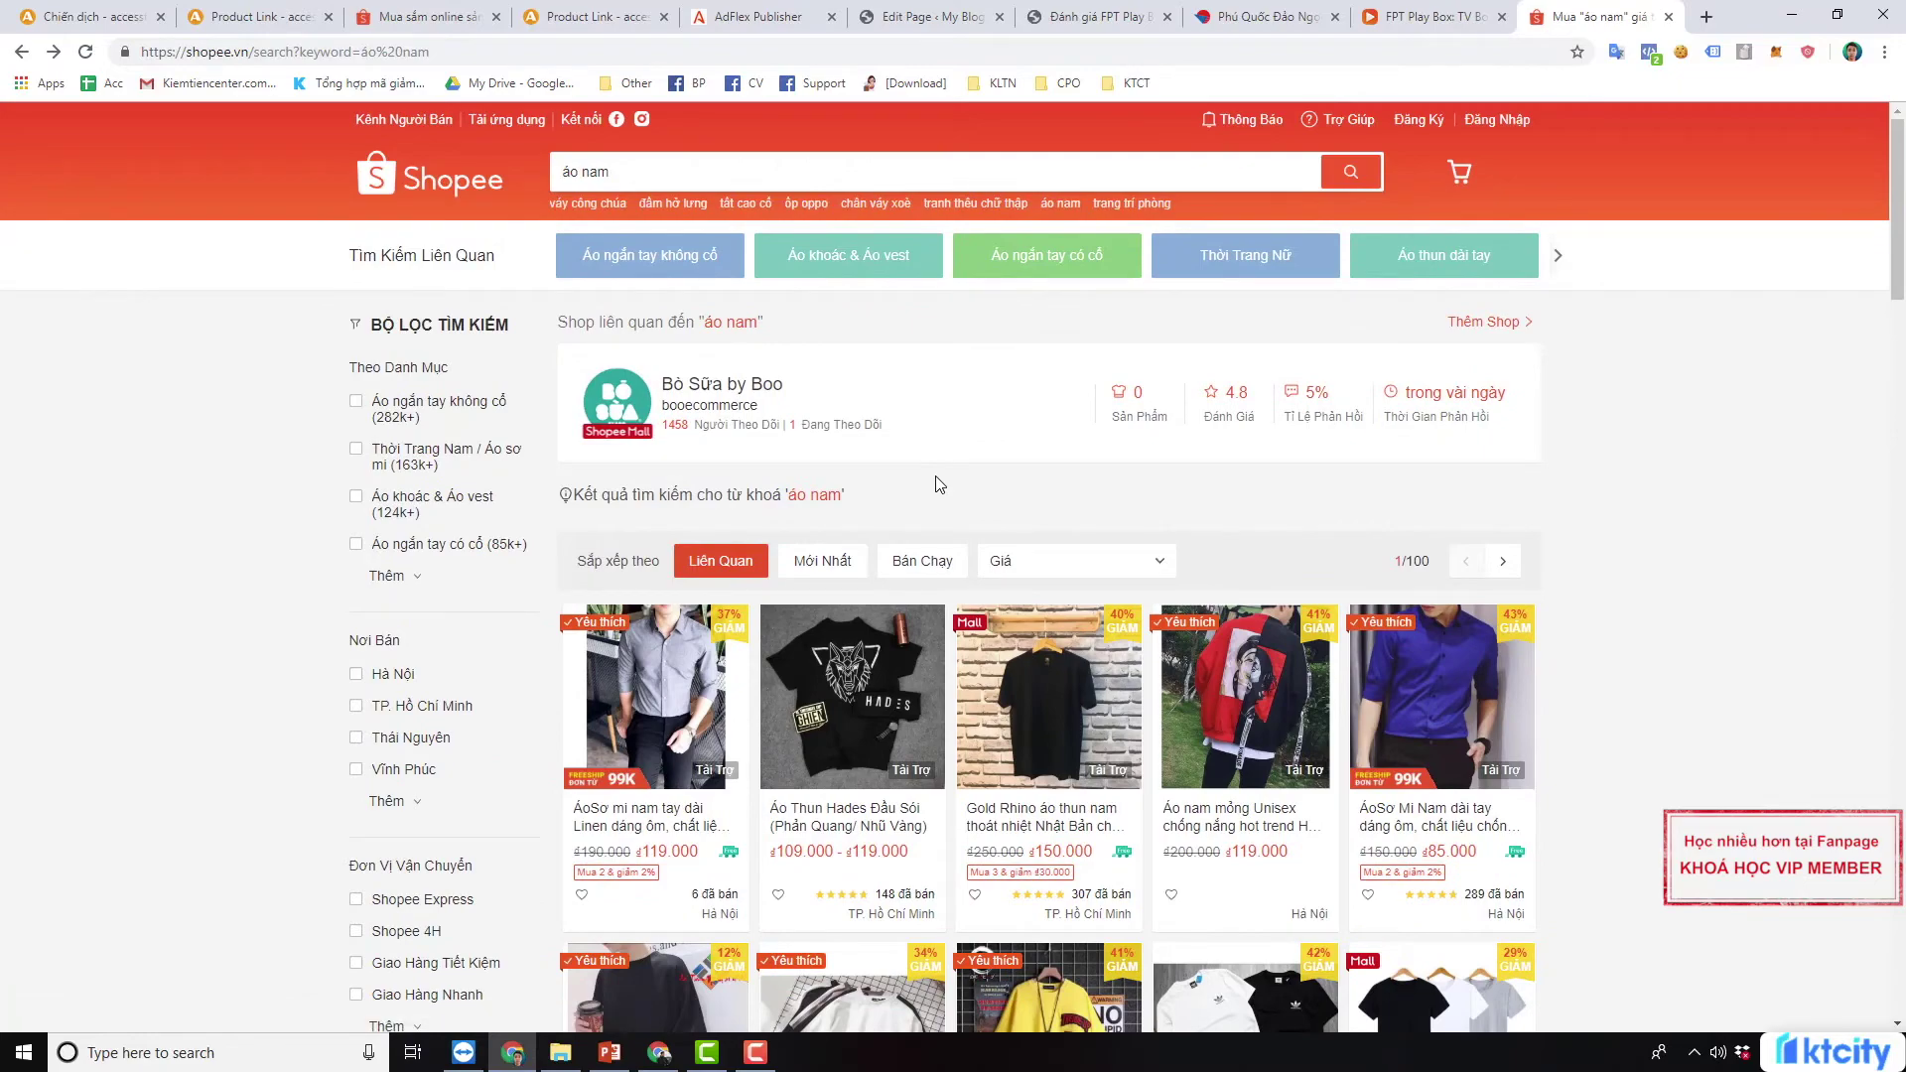
scroll(939, 483, down, 10)
scroll(843, 516, up, 10)
click(20, 51)
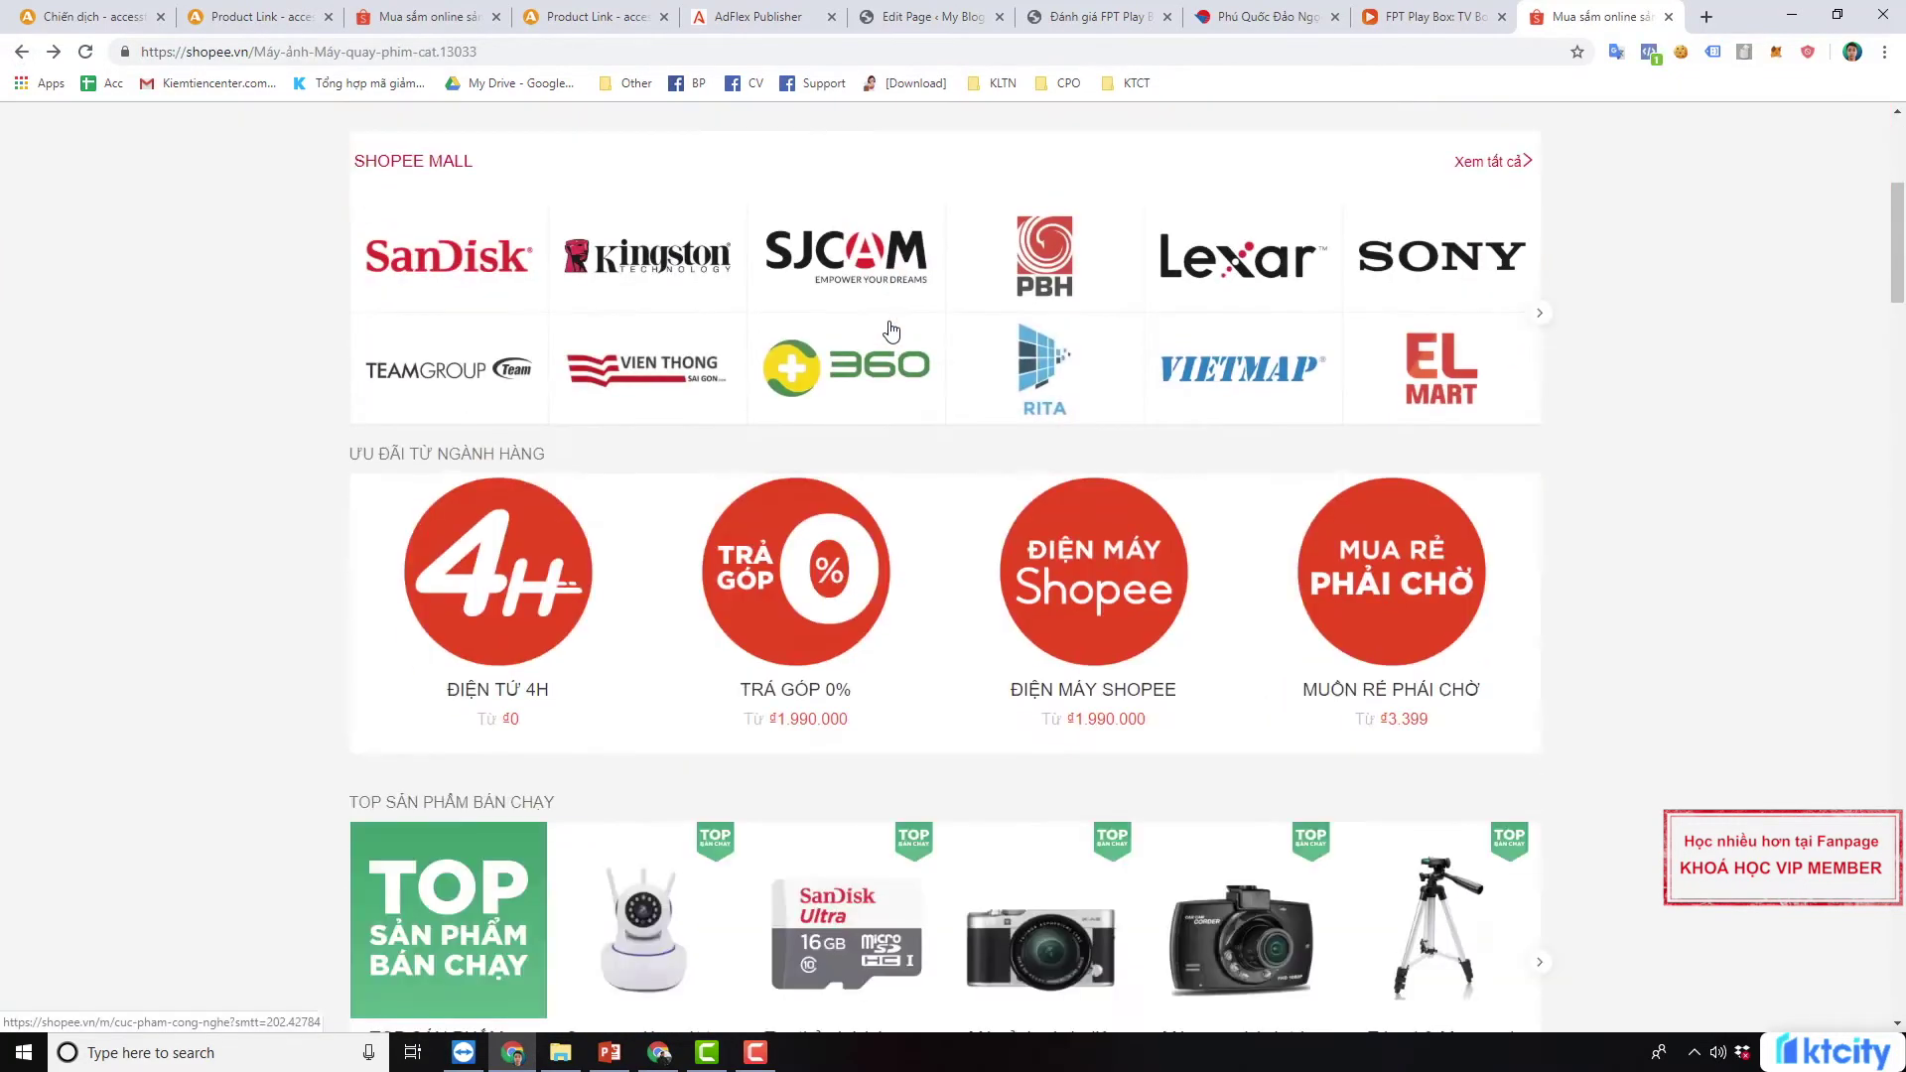
Browse the Shopee camera category page's featured deals and product listings, and check the page address
scroll(890, 331, down, 5)
click(1901, 444)
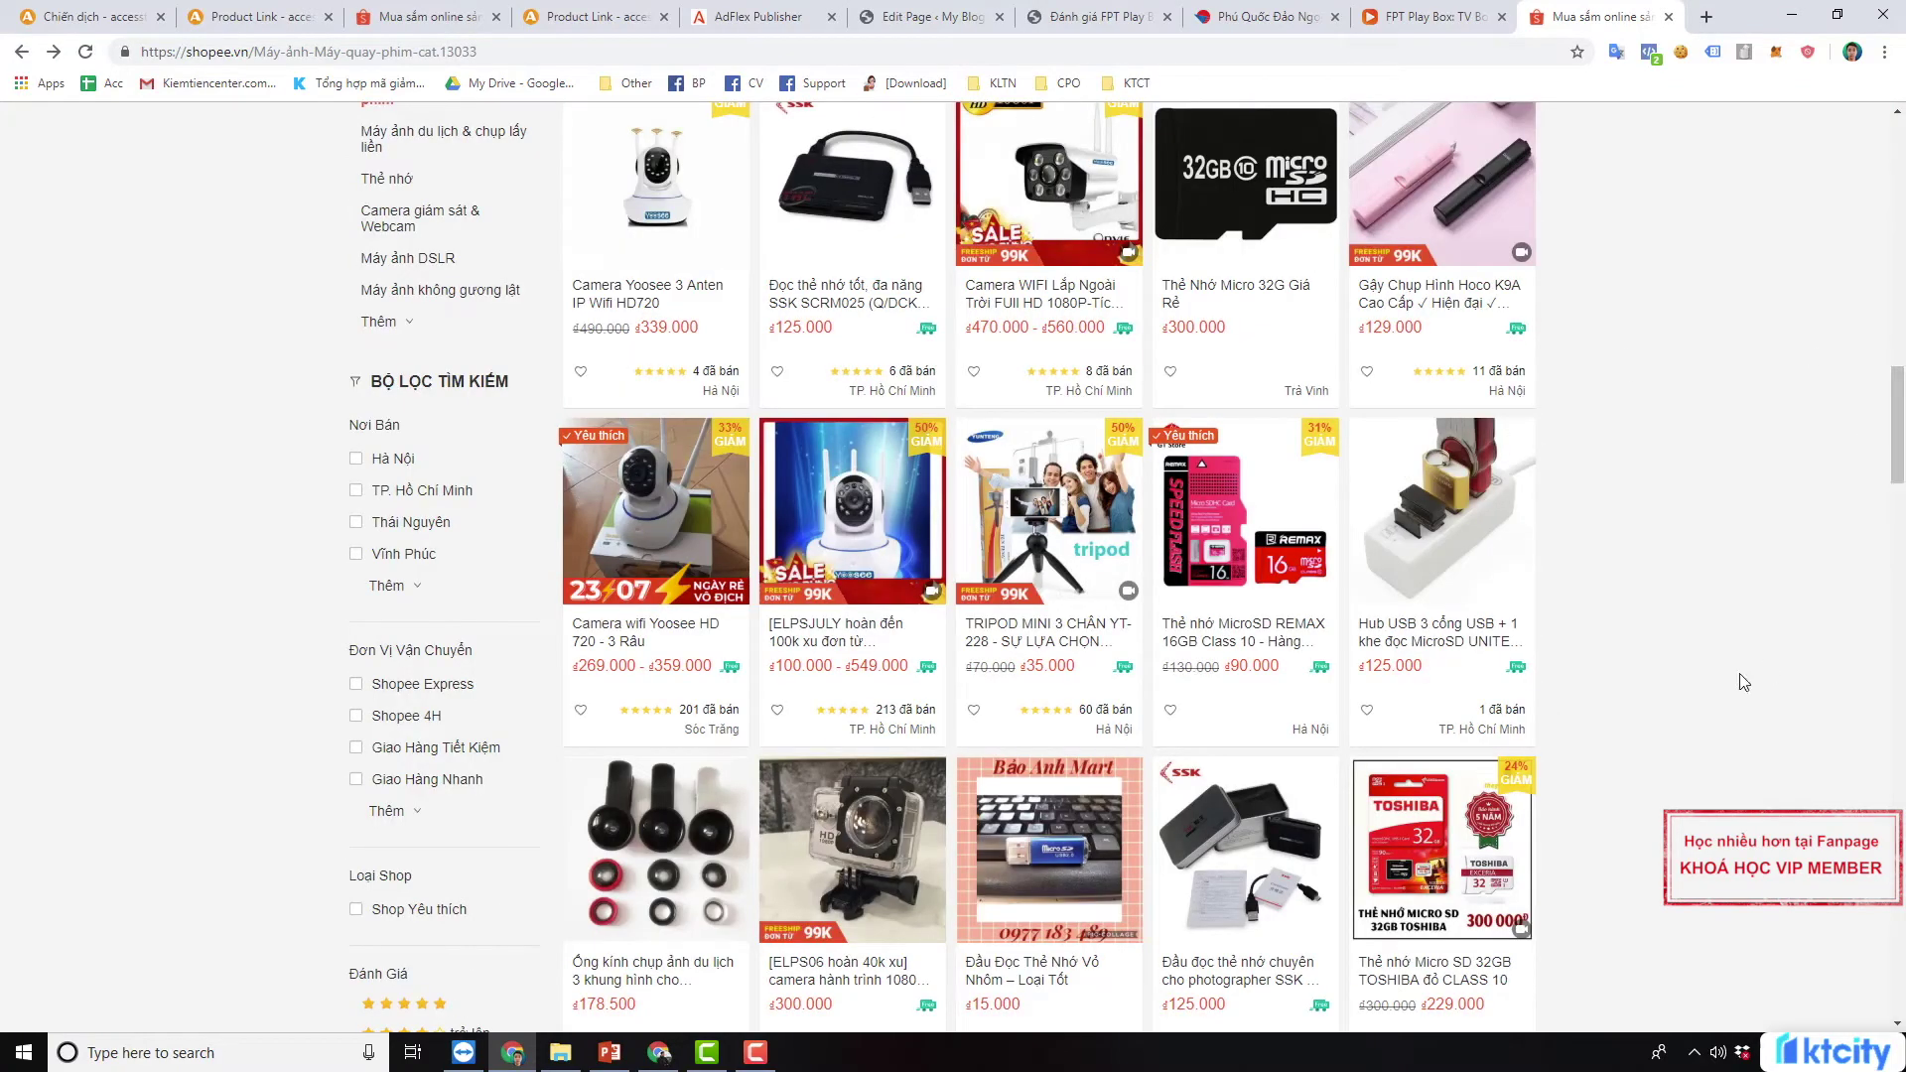
drag(1897, 427, 1898, 178)
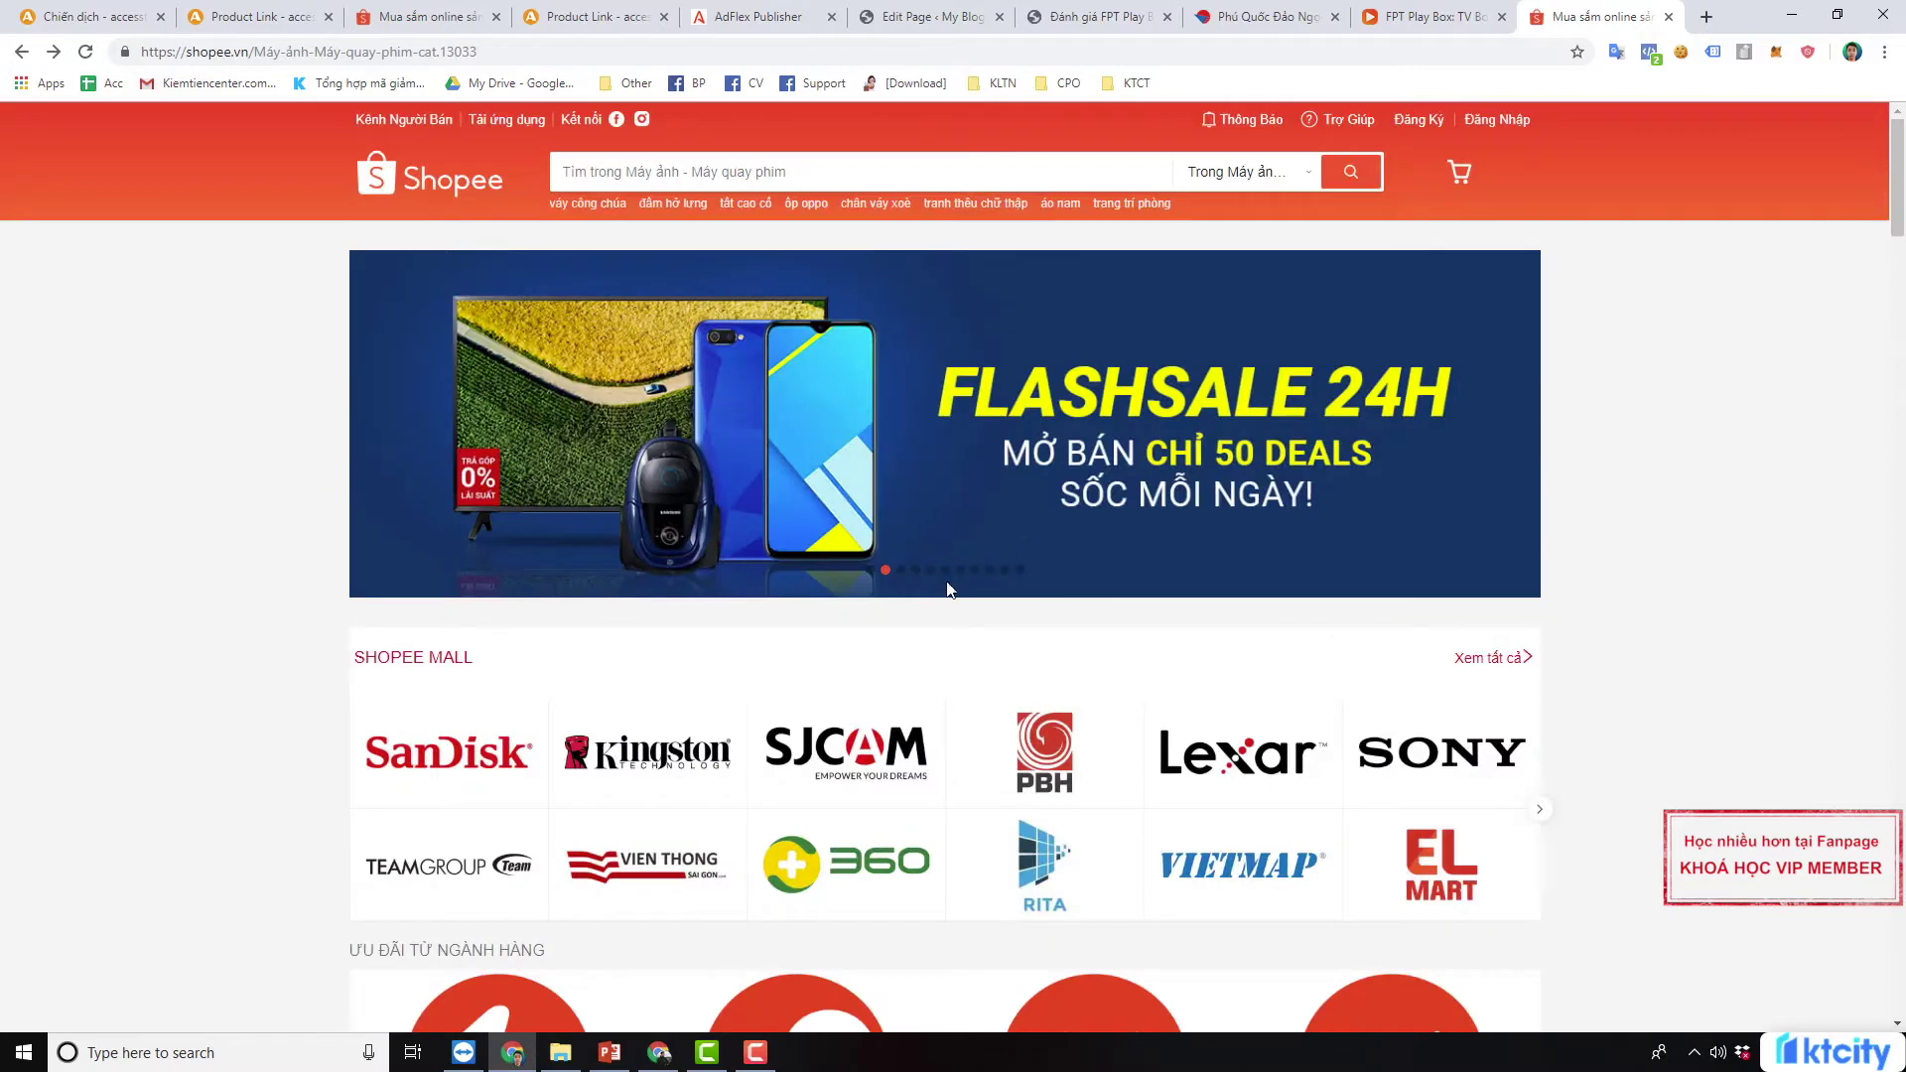
scroll(949, 592, down, 5)
scroll(949, 592, down, 7)
click(506, 51)
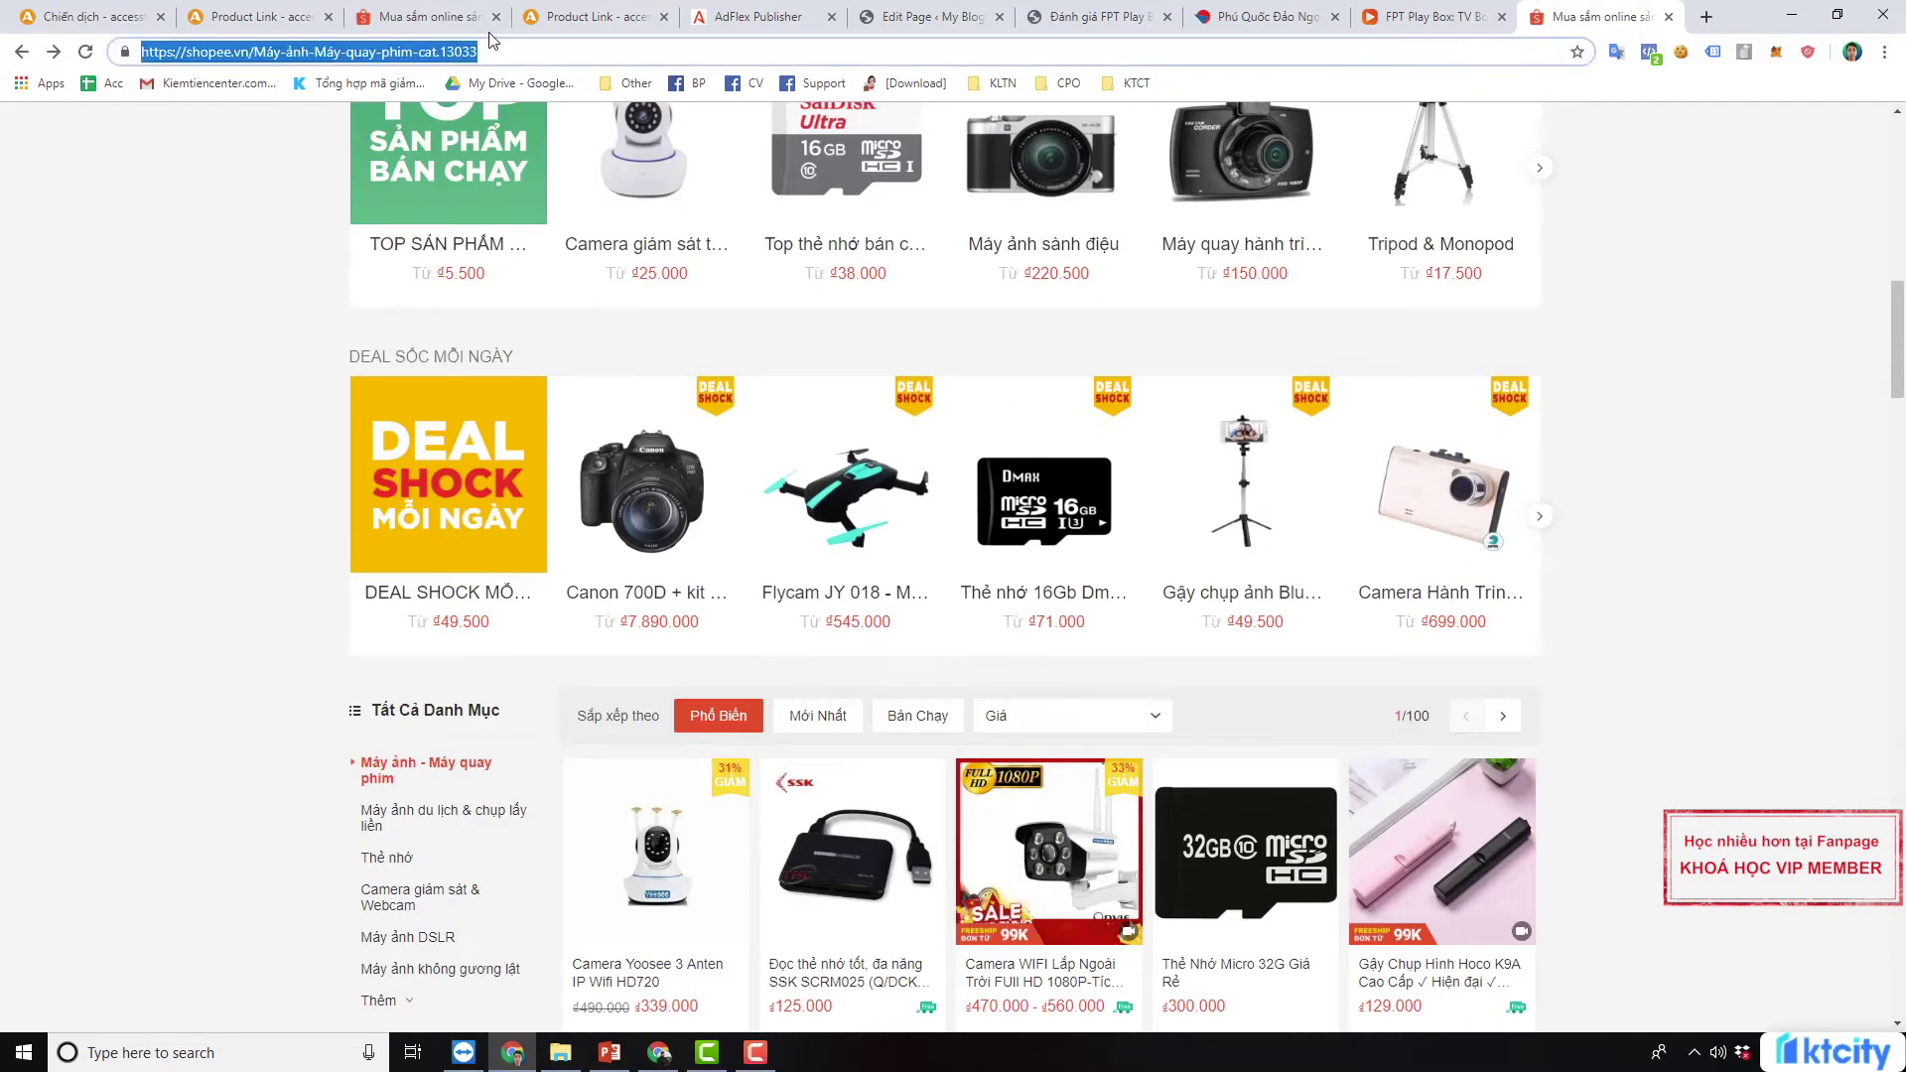
click(1664, 357)
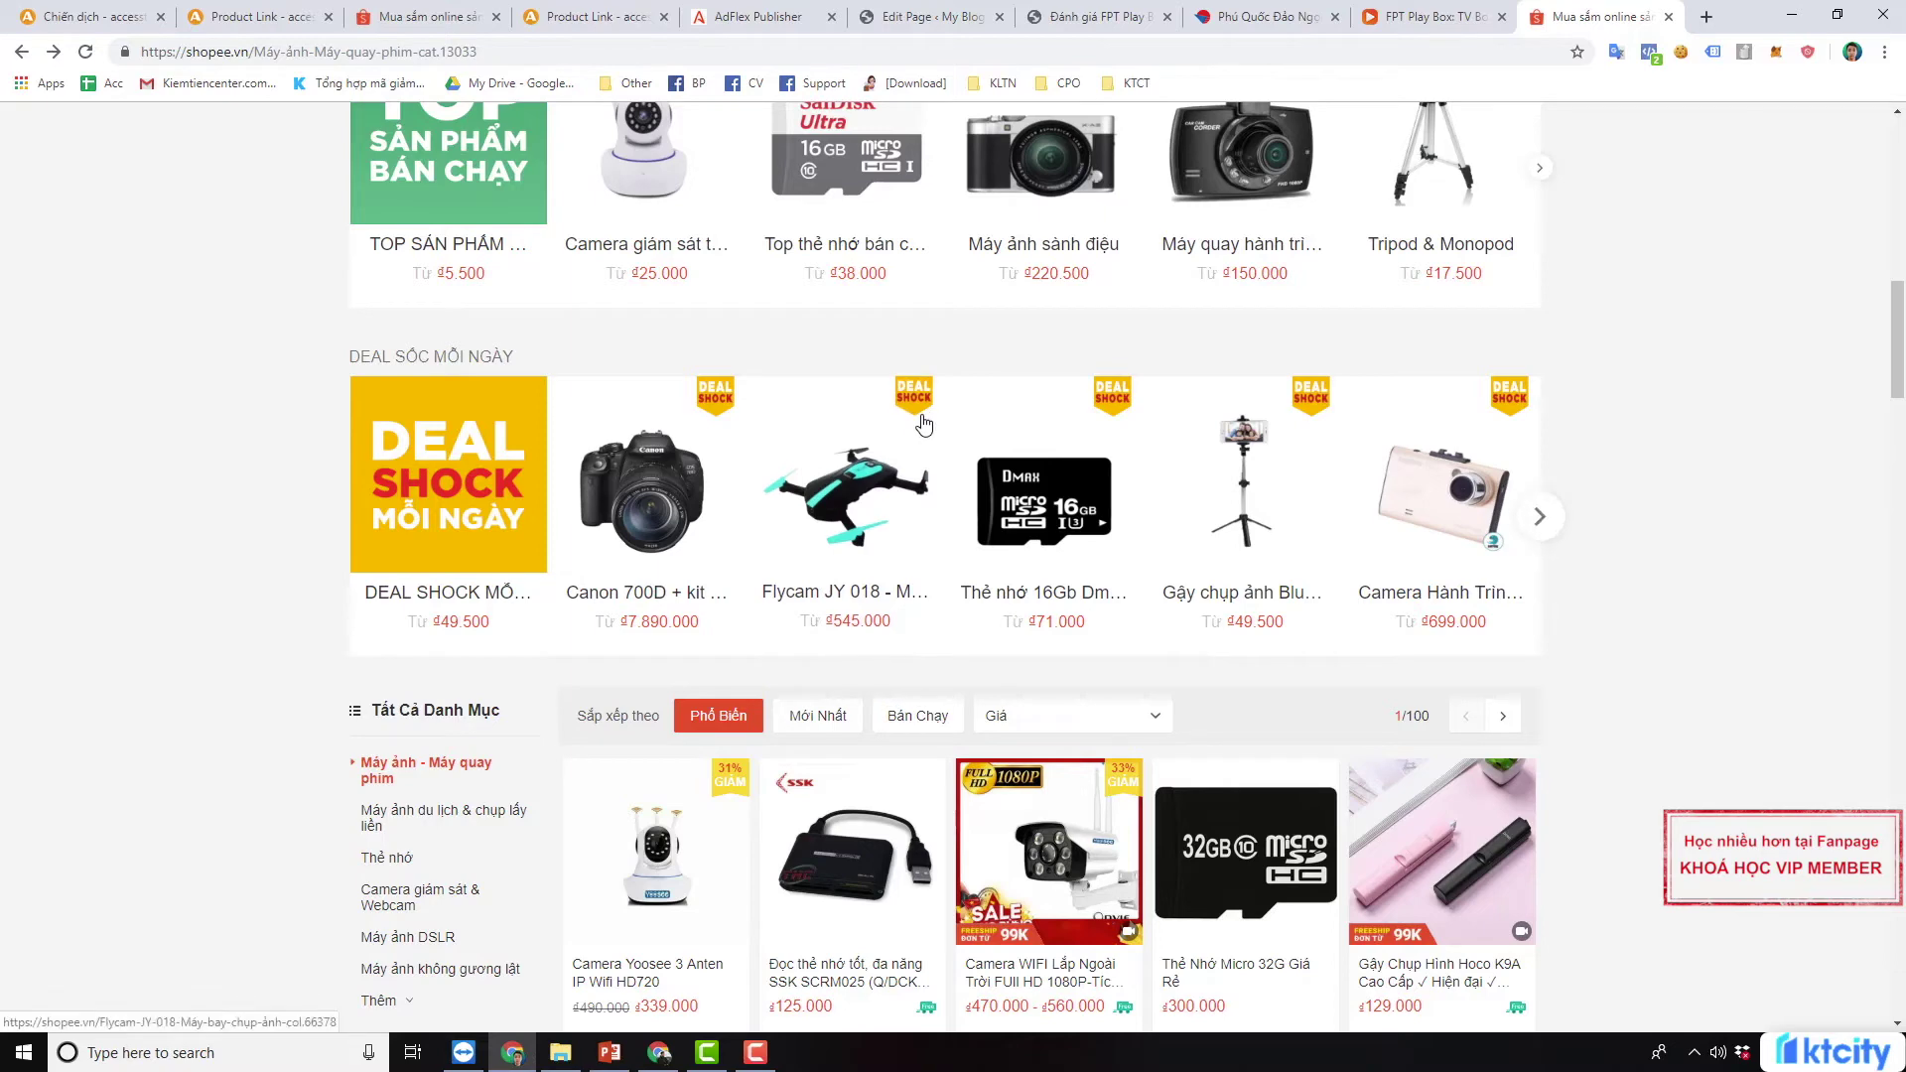
Go from the Canon 700D shock deal to its product page and examine the product details
click(636, 502)
scroll(685, 615, down, 5)
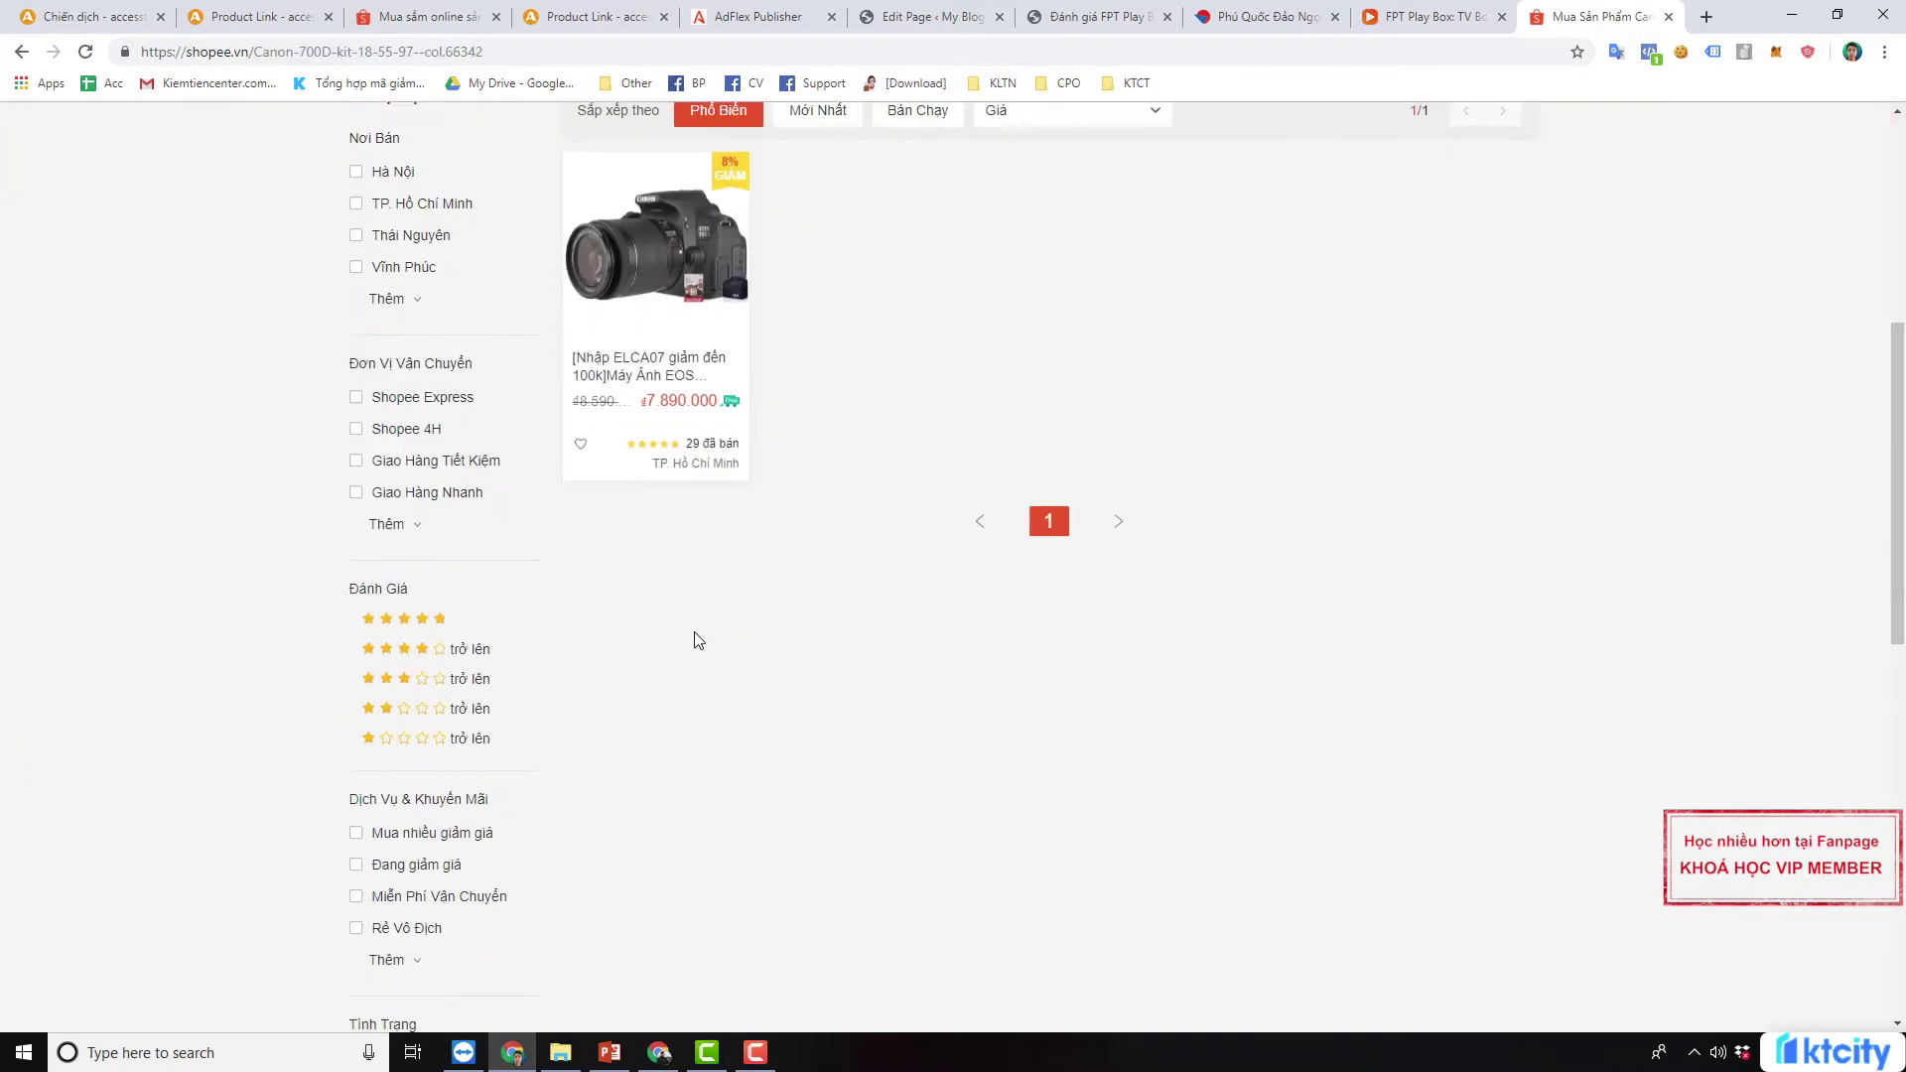
click(600, 417)
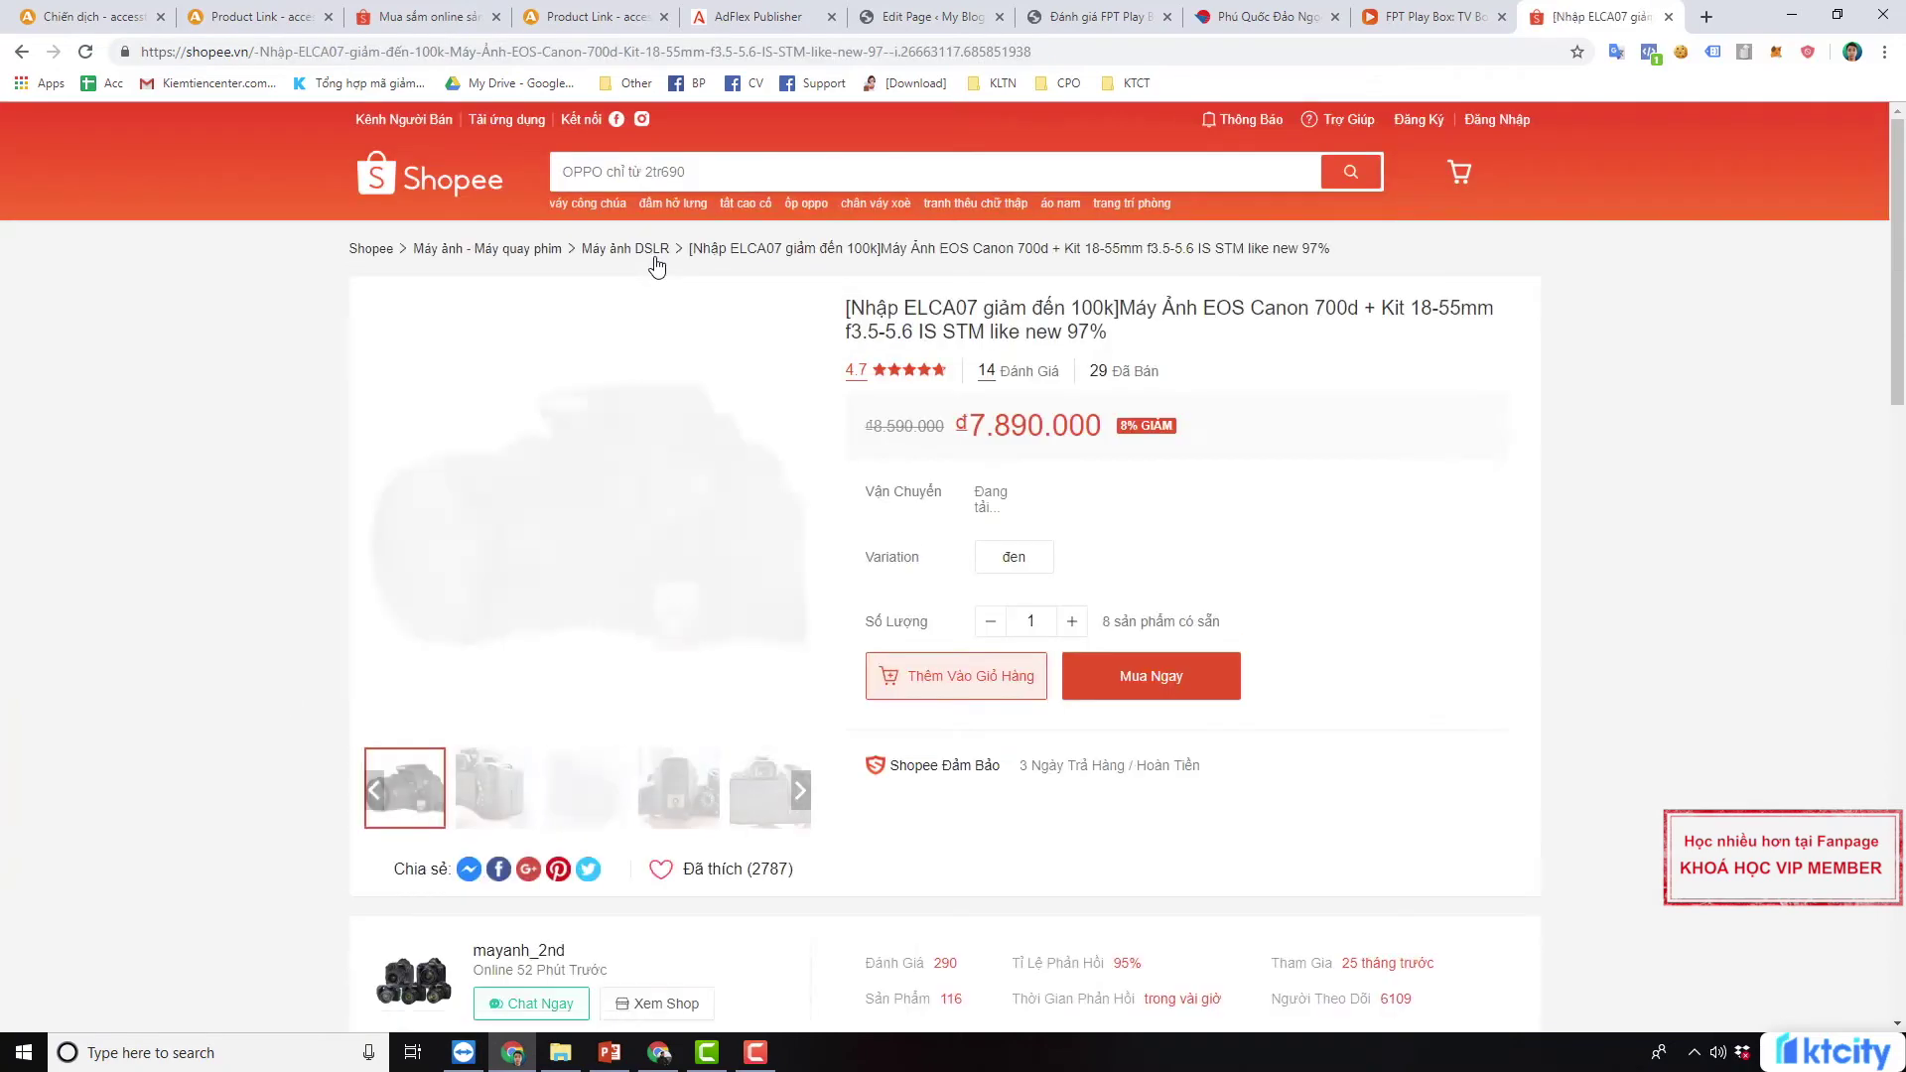
scroll(1204, 383, down, 6)
scroll(1204, 383, up, 6)
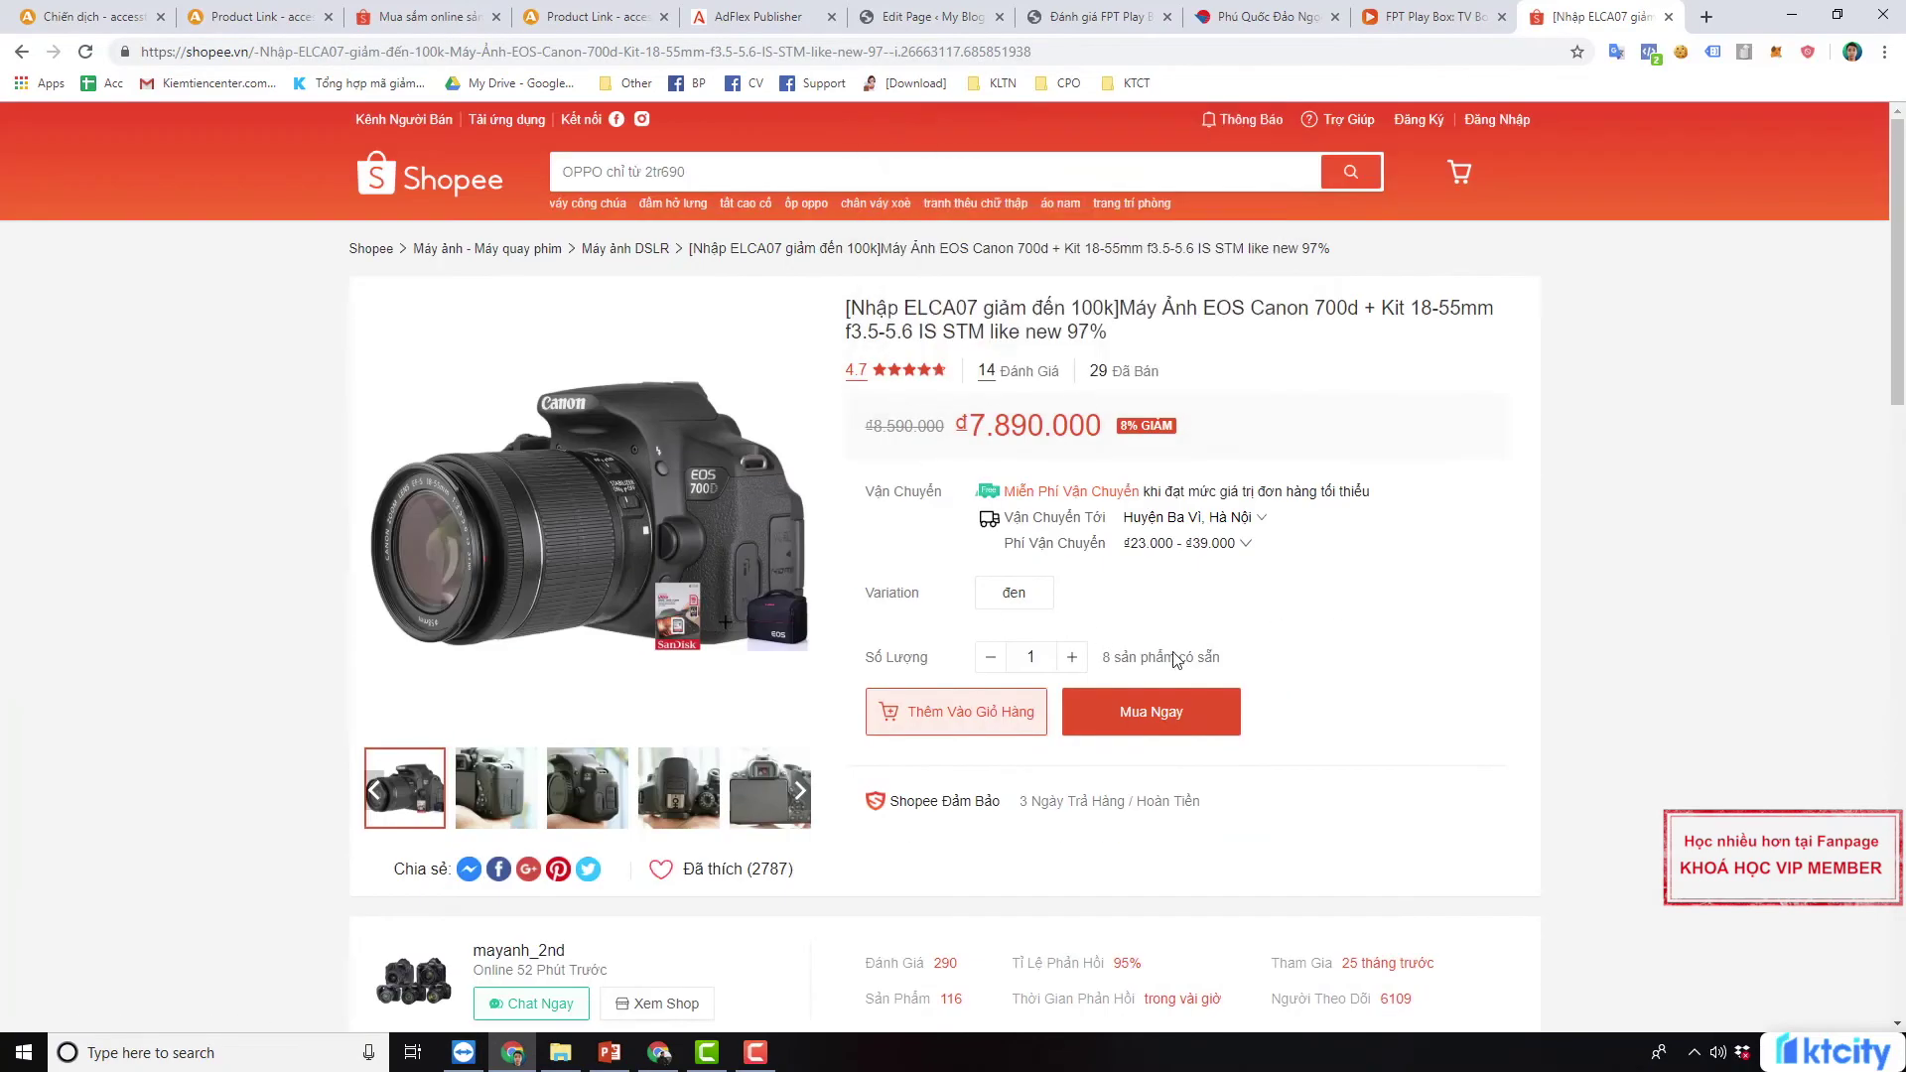
Copy the Canon 700d product page address and create an AccessTrade product link from it with the go.isclix.com domain
click(1102, 57)
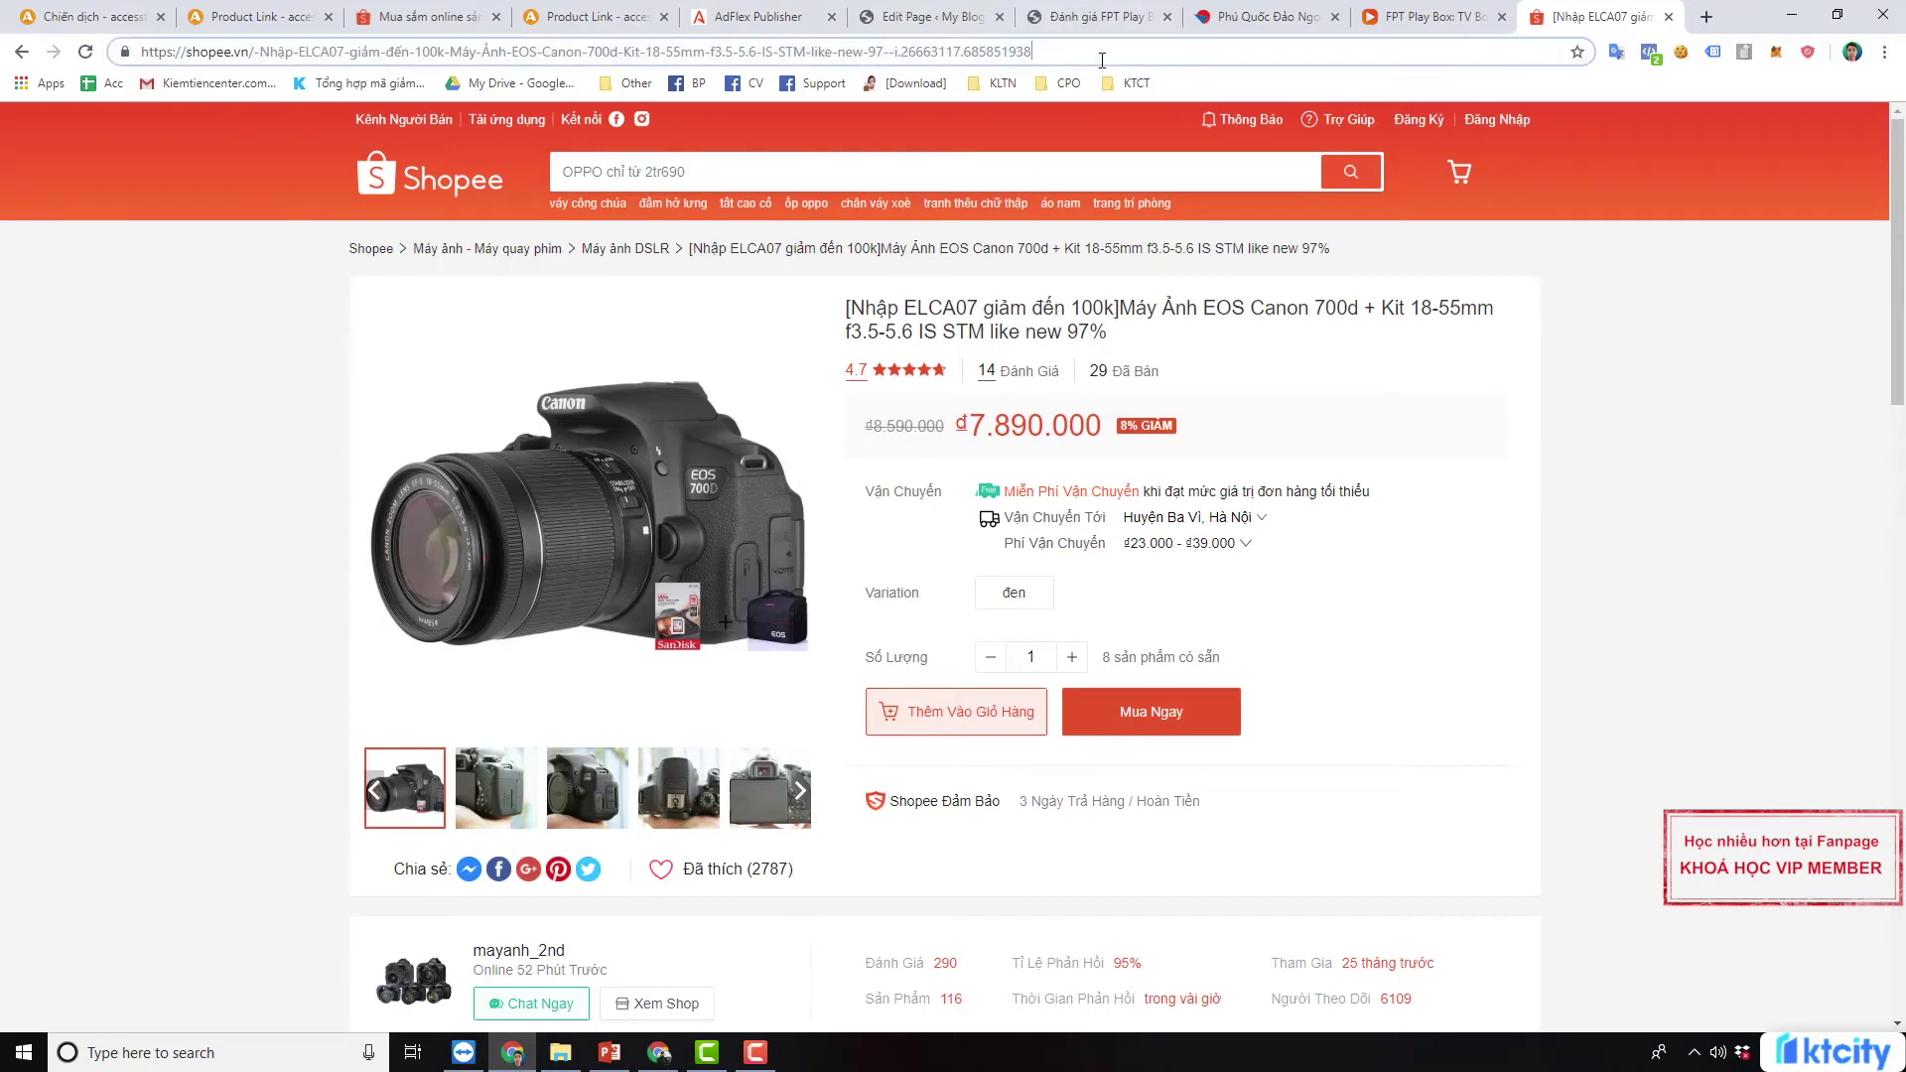
drag(1102, 59, 140, 52)
click(656, 159)
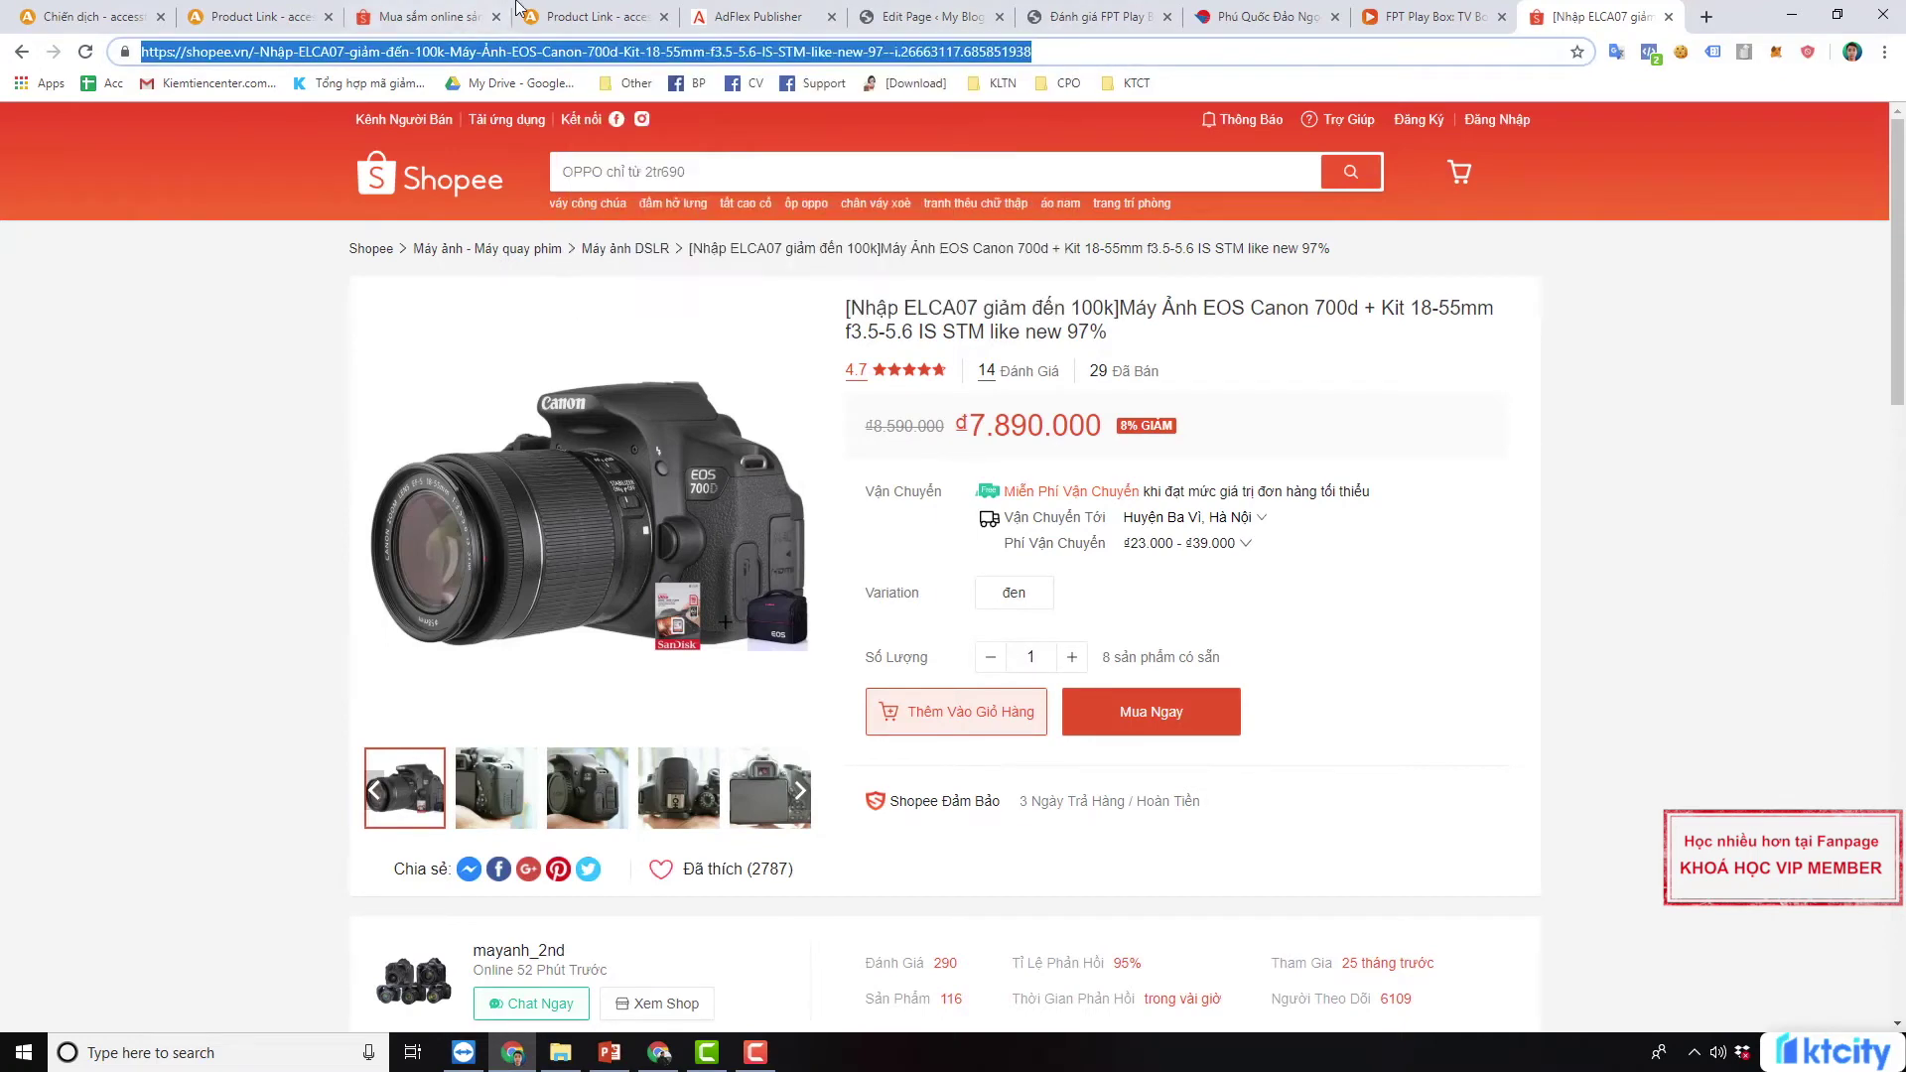
click(585, 16)
click(604, 340)
key(ctrl+v)
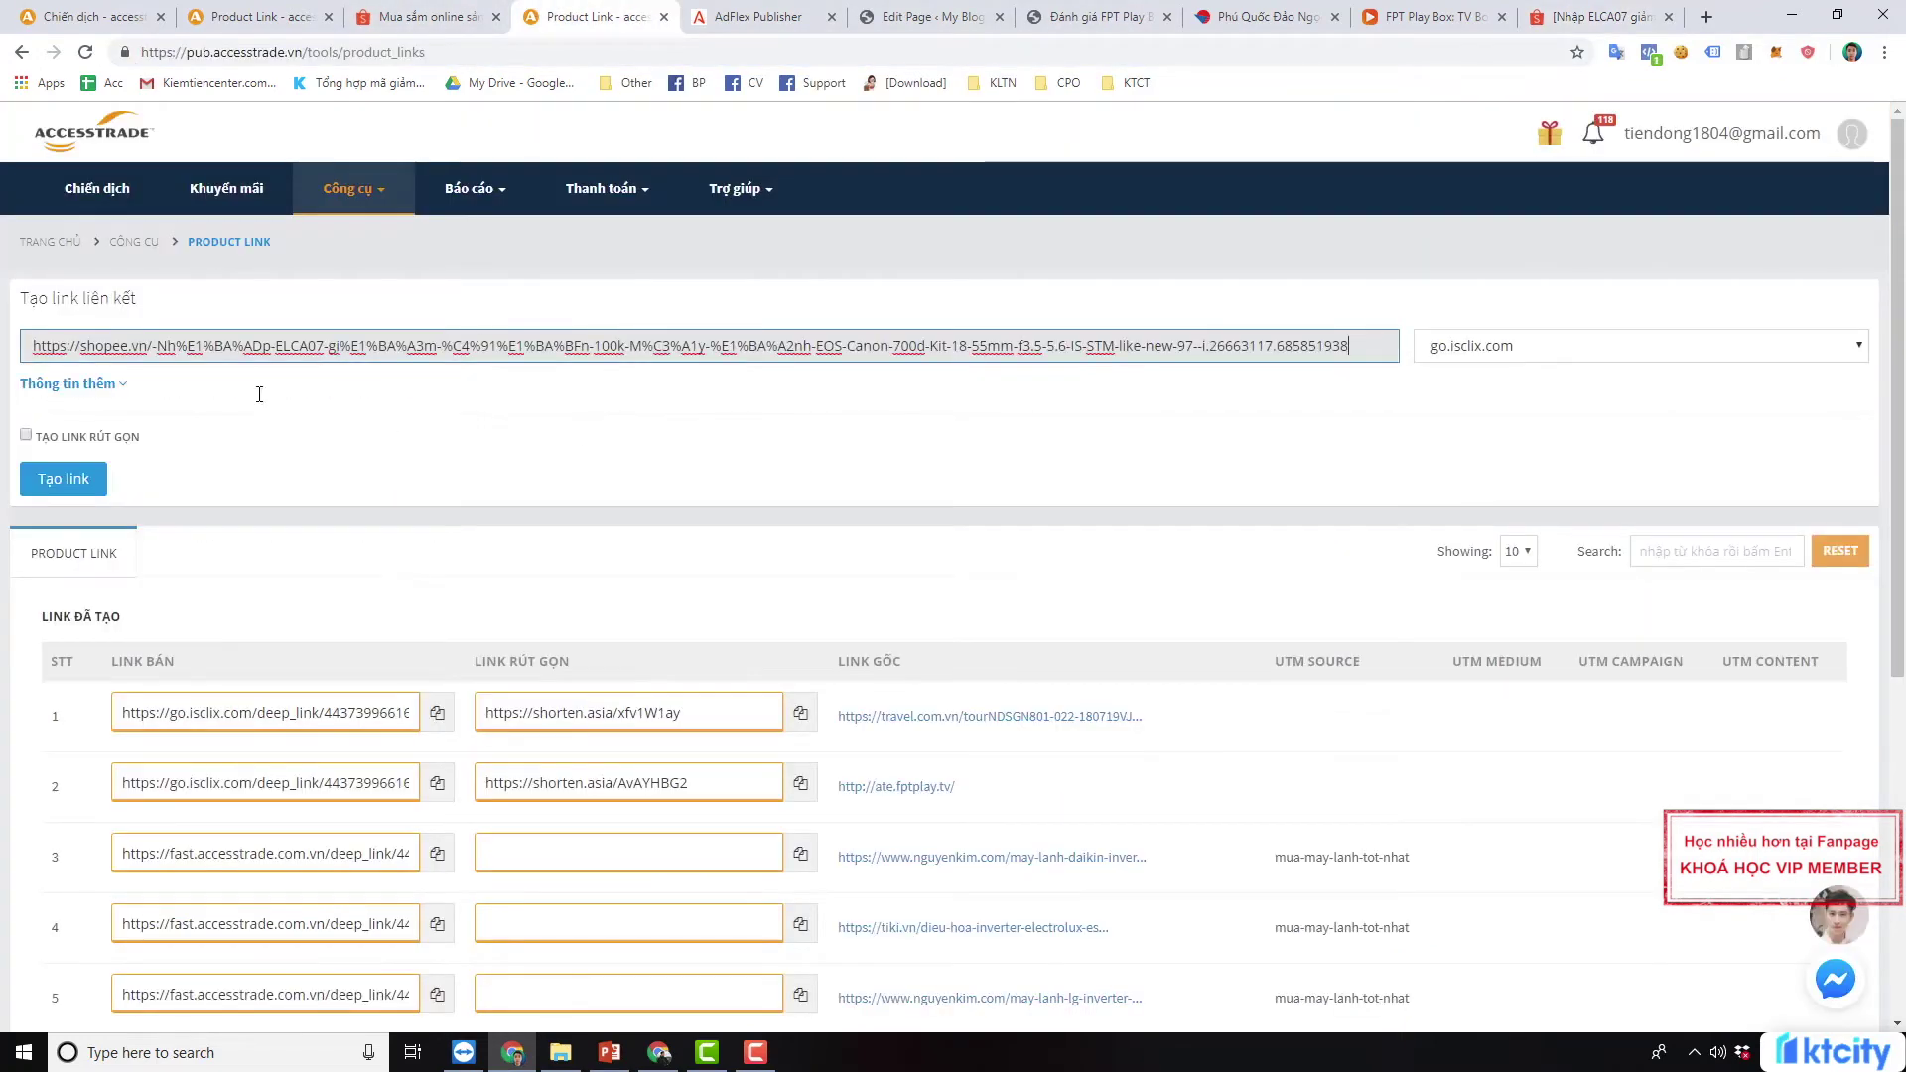
click(65, 482)
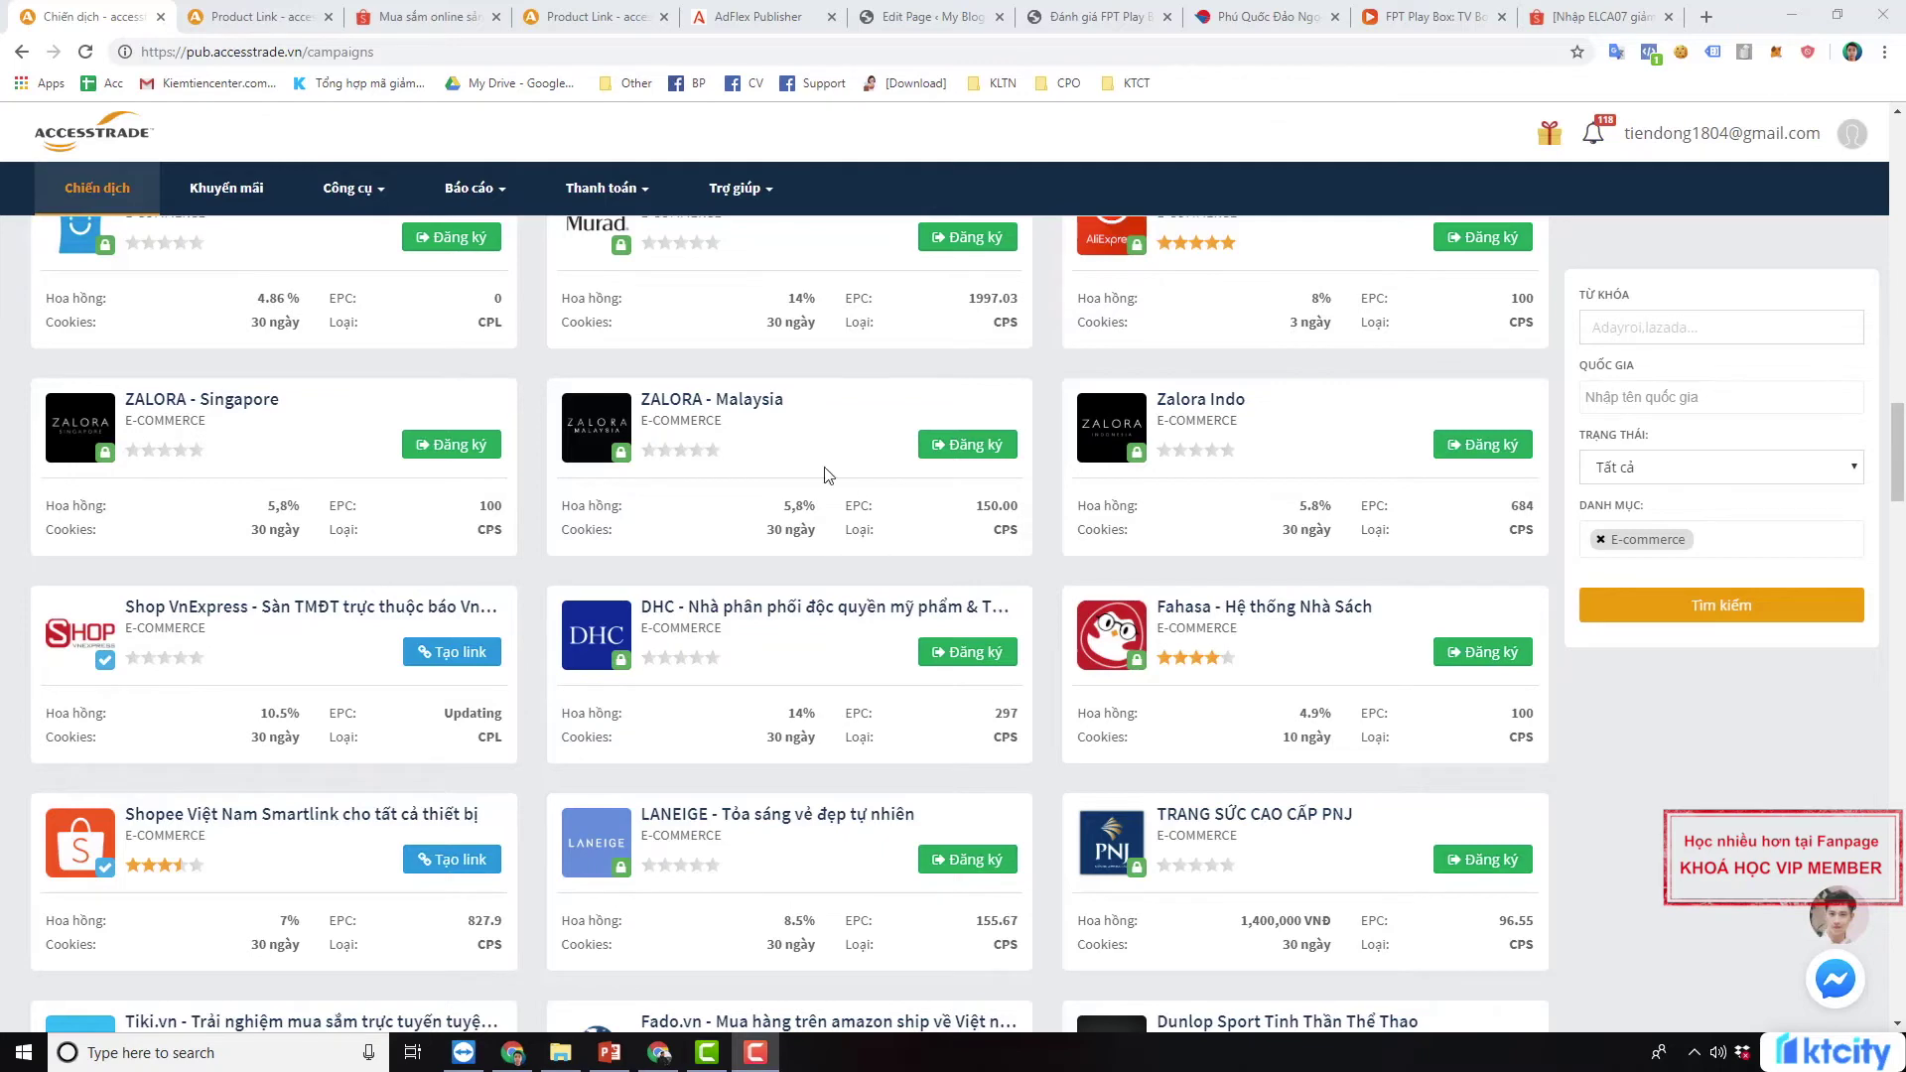
Switch from the AccessTrade campaign list to AdFlex, open the "Dakami - VN" offer and find its tracking link
scroll(387, 352, up, 10)
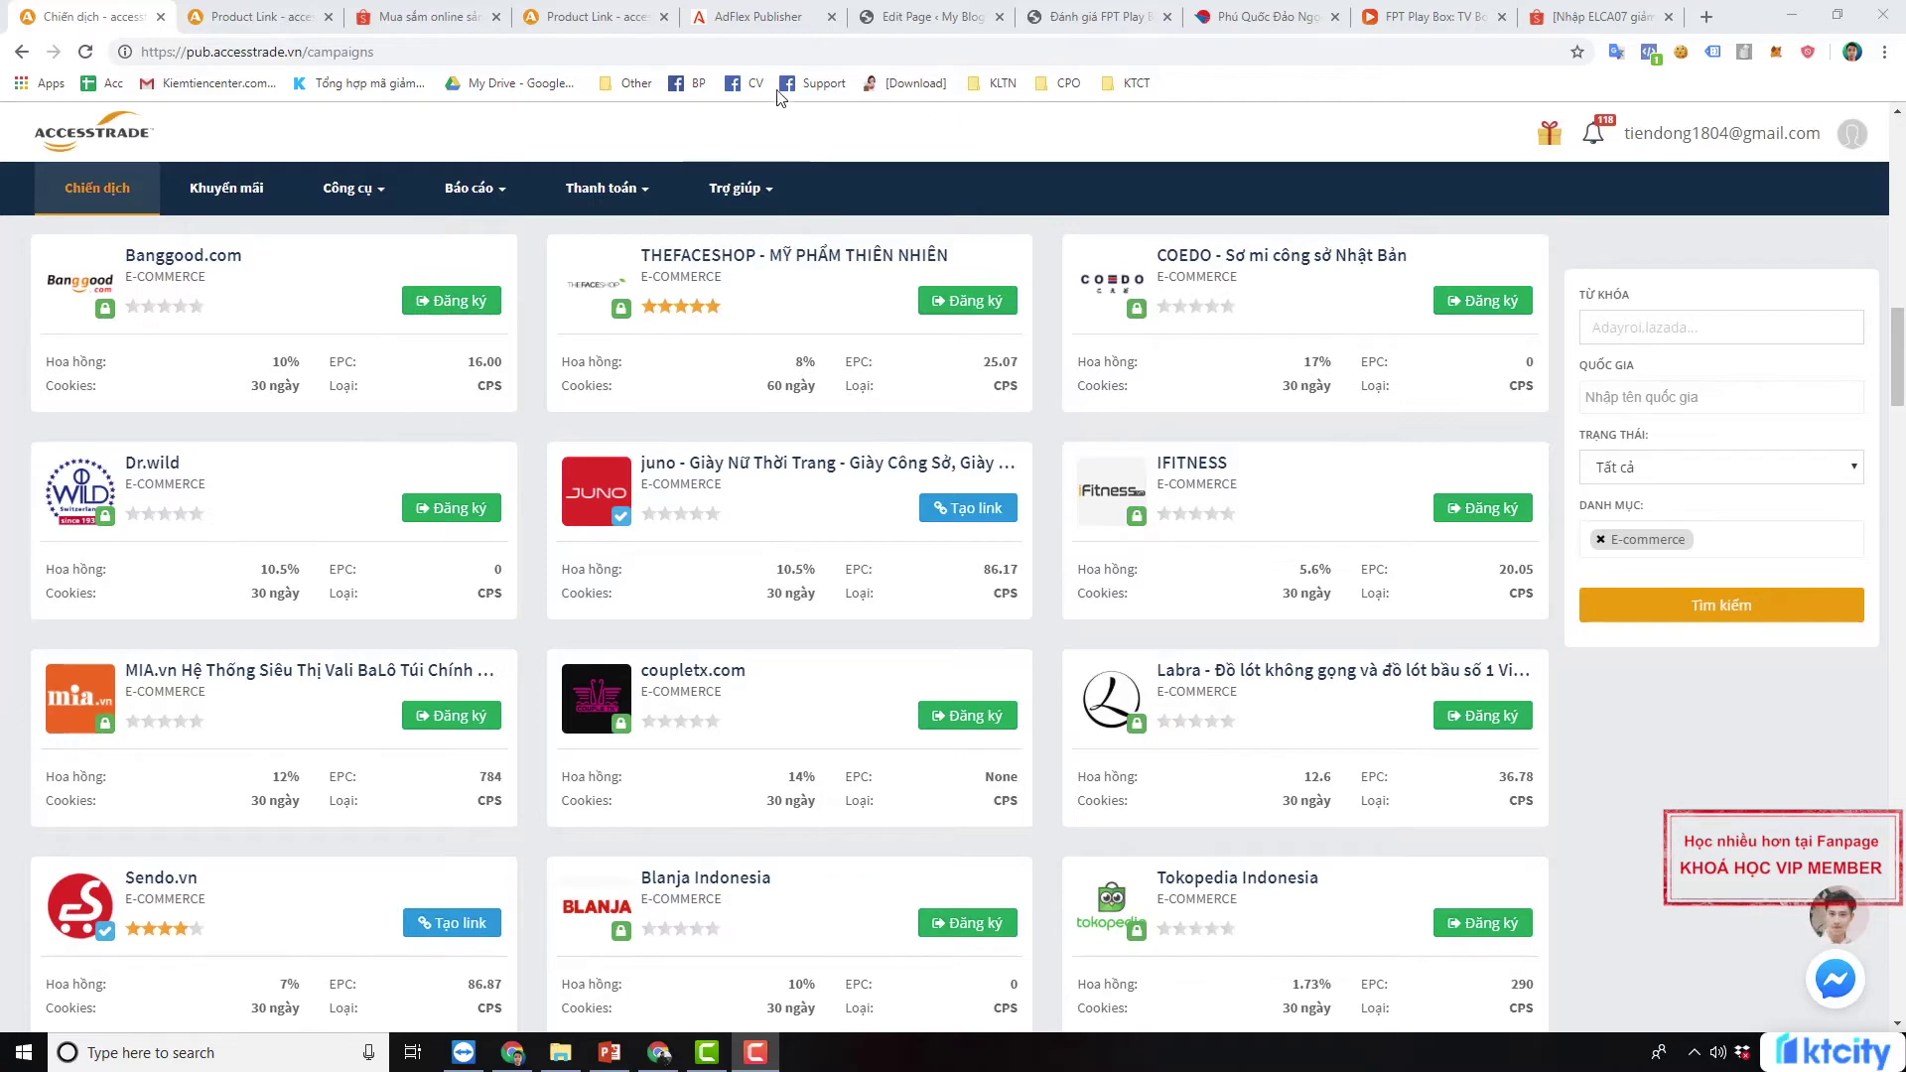
click(724, 18)
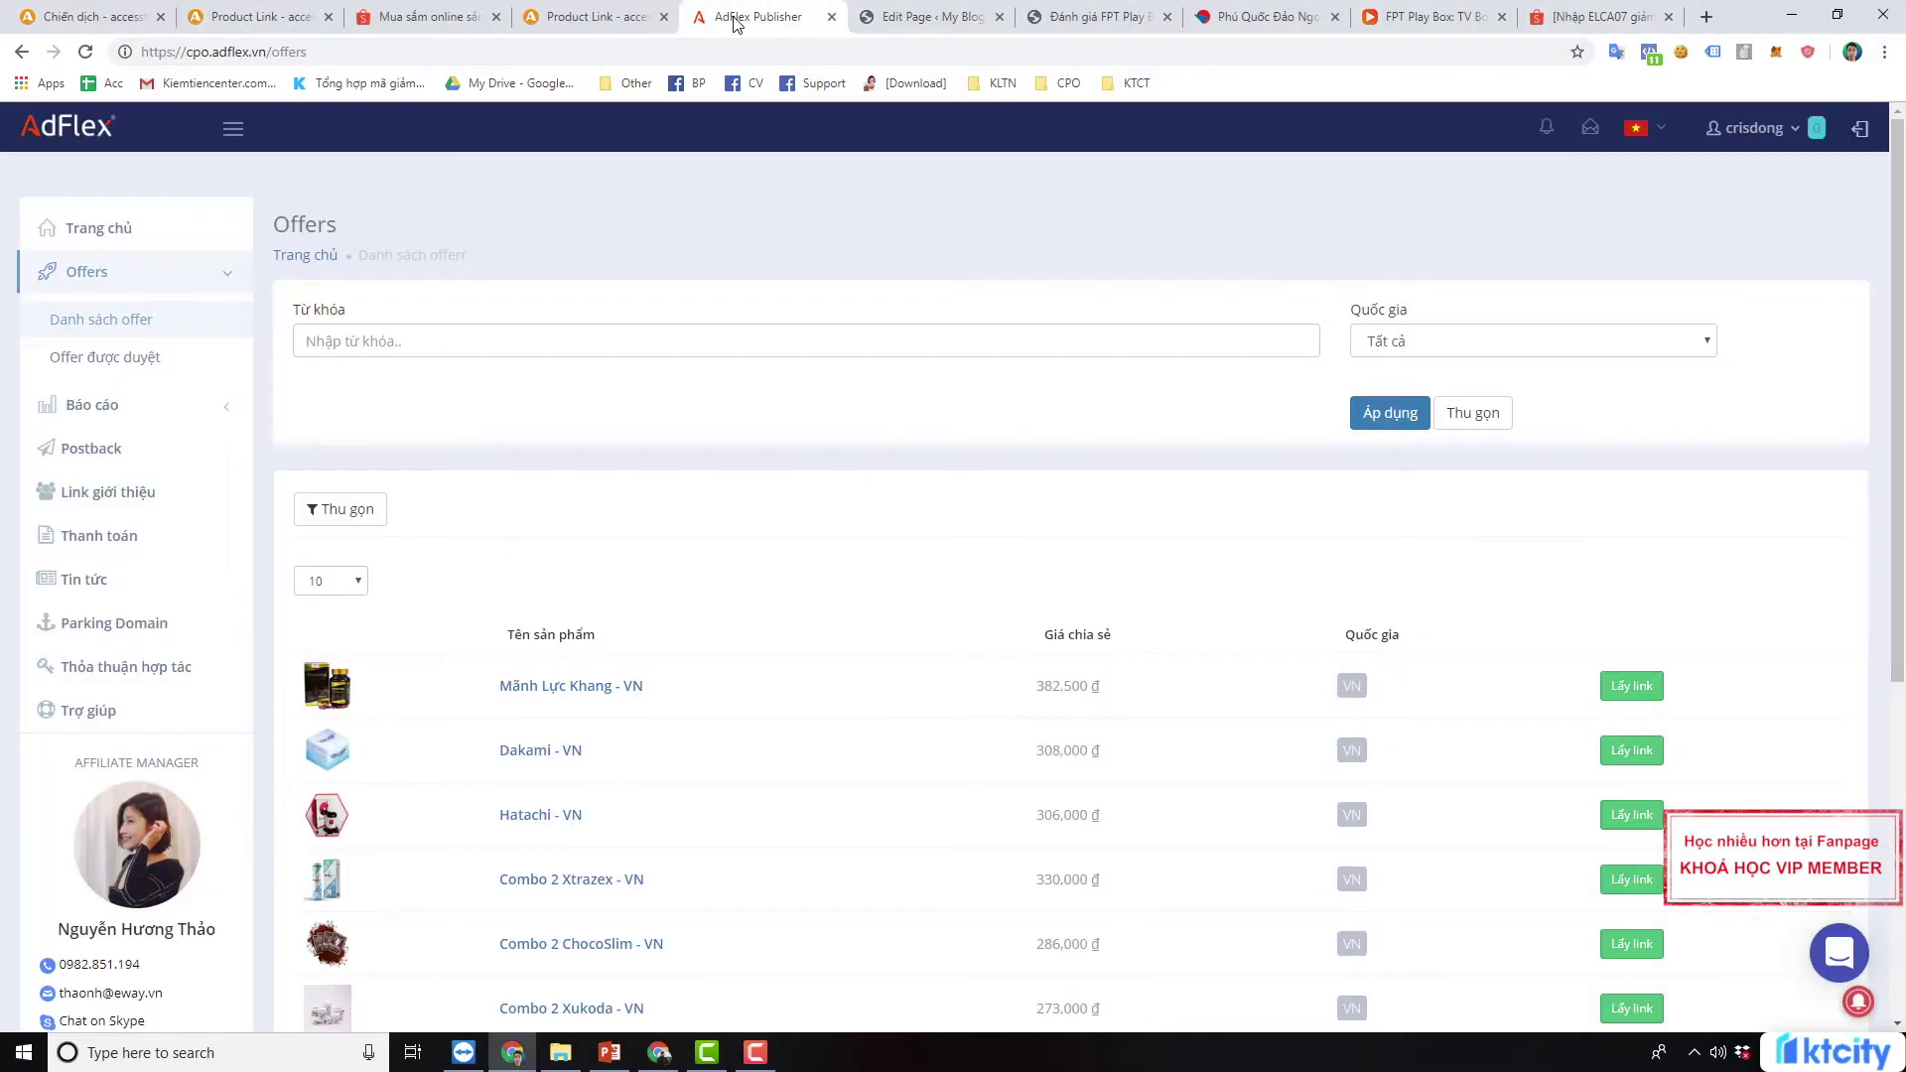
scroll(675, 350, down, 4)
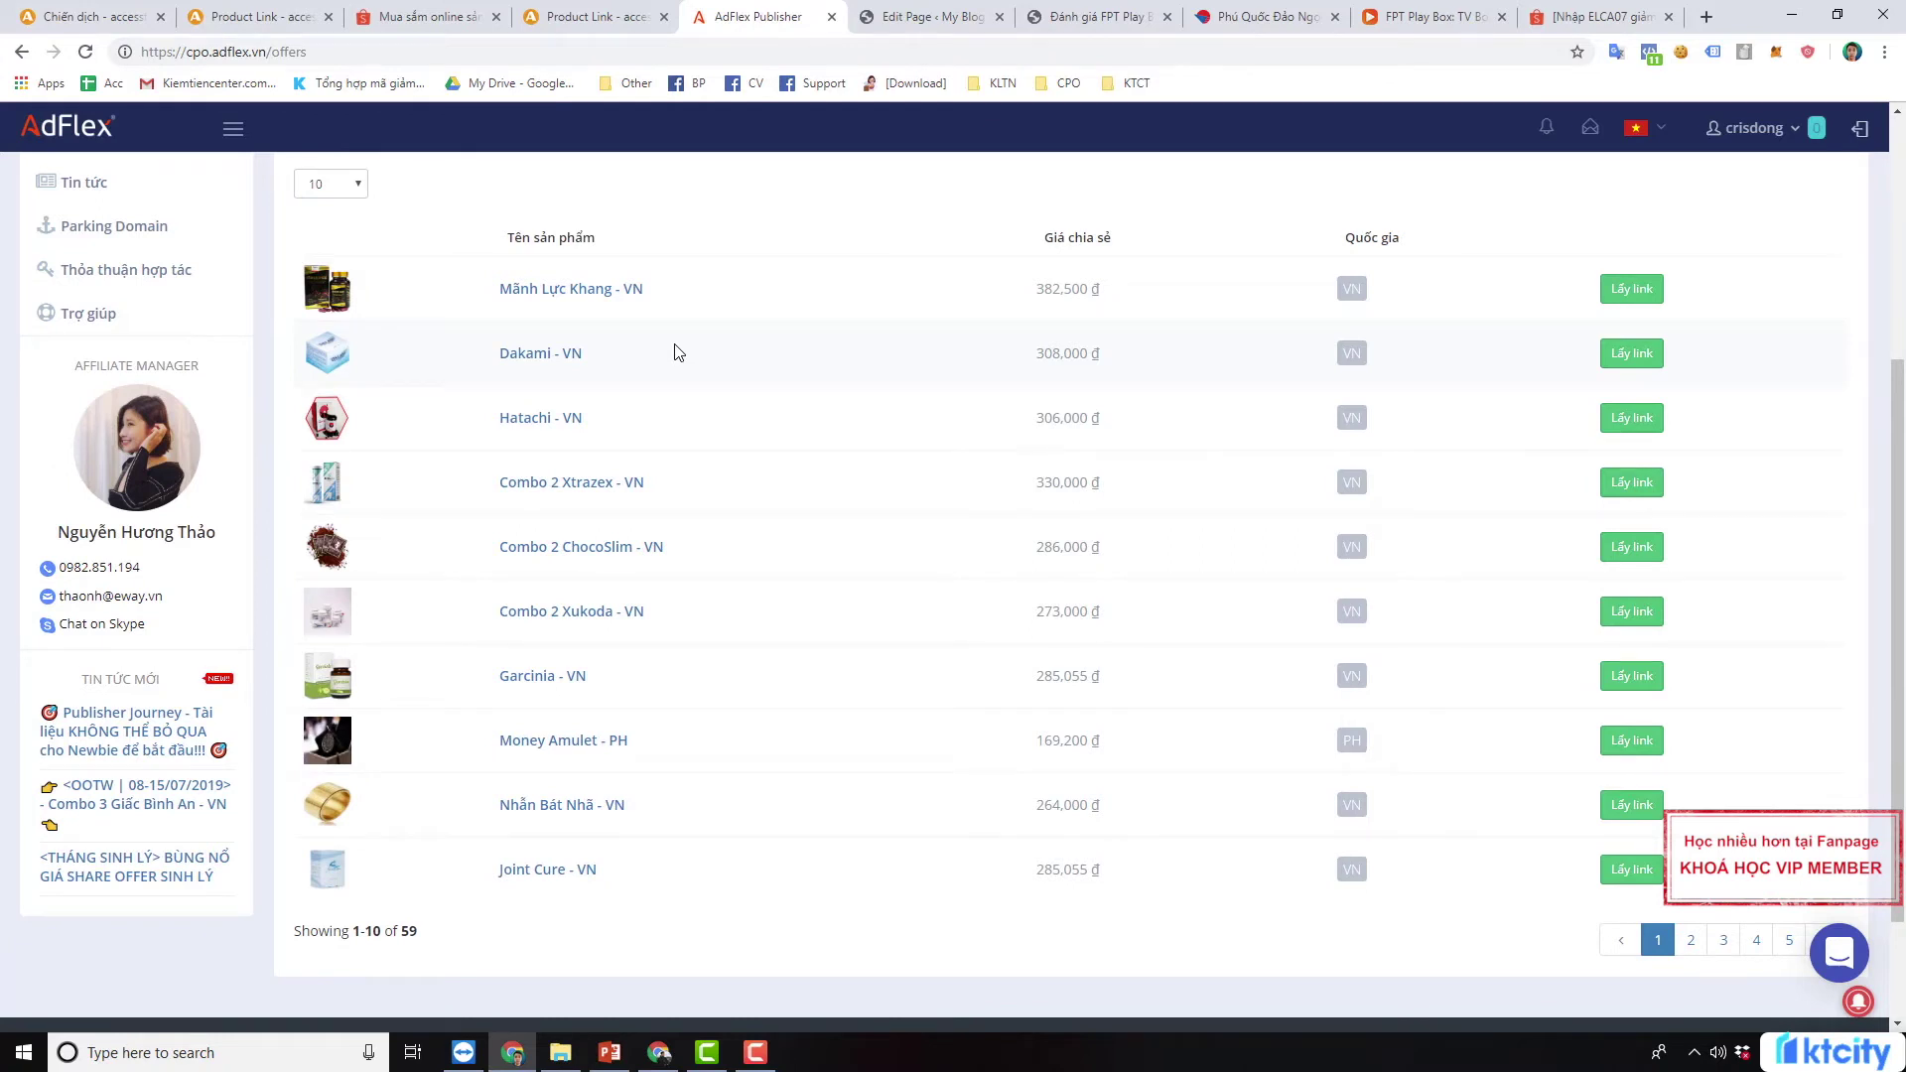
scroll(558, 411, up, 1)
click(558, 411)
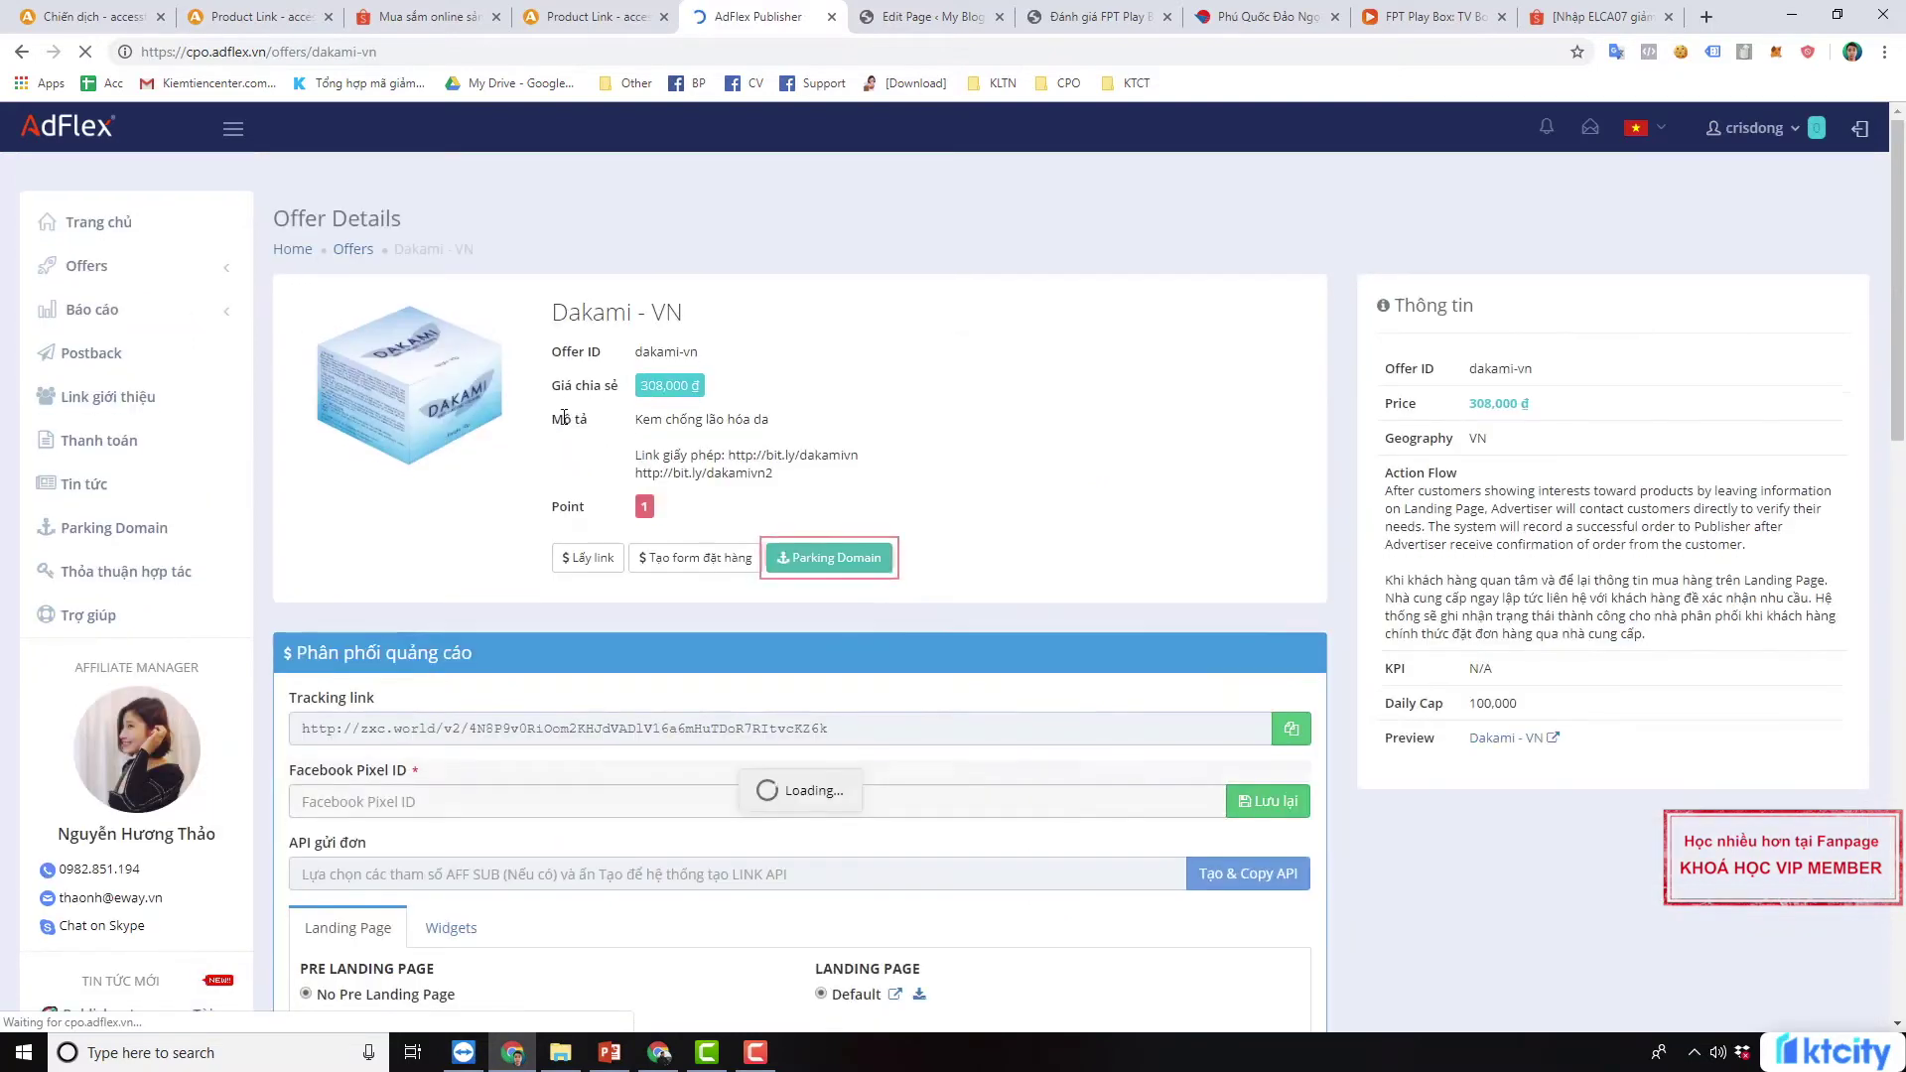
scroll(556, 447, down, 2)
drag(387, 511, 286, 511)
click(429, 511)
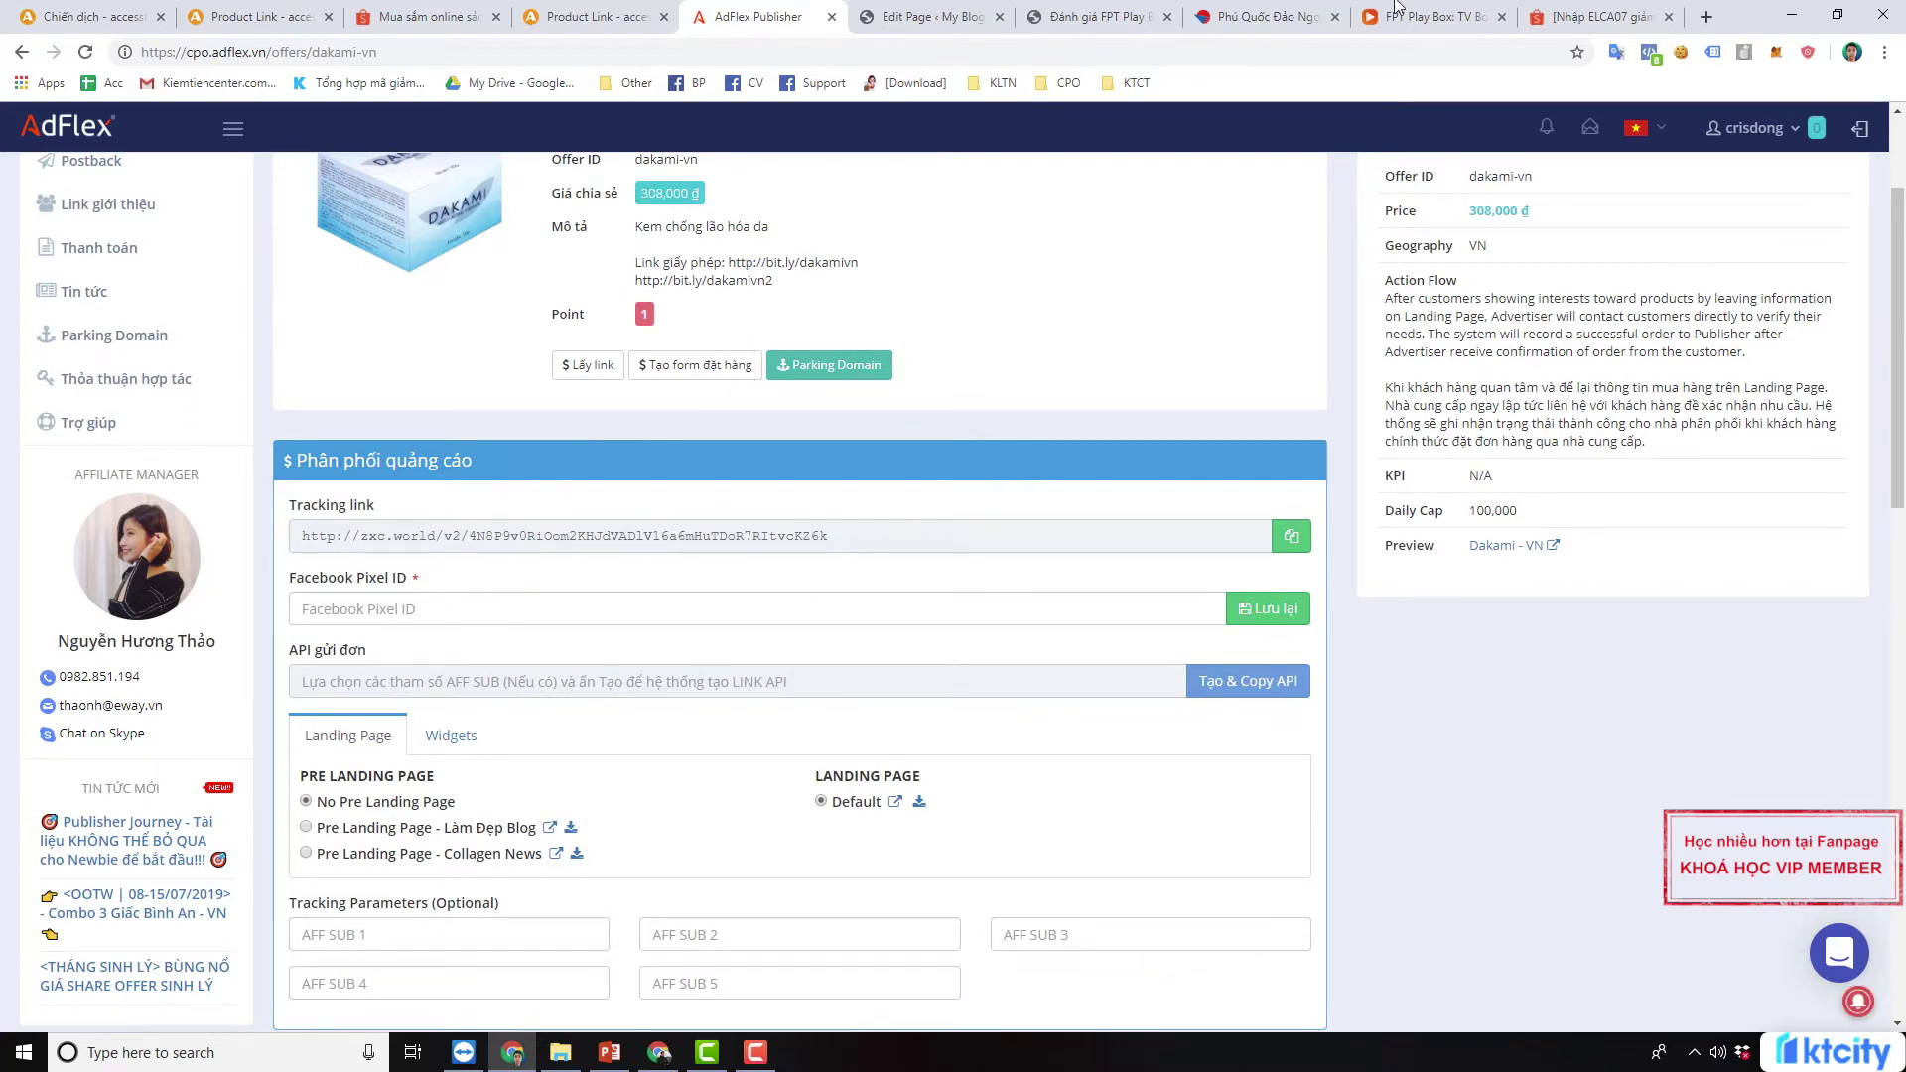
Review the FPT Play Box site, the published "Đánh giá FPT Play Box" page and its WordPress editor, and return to AdFlex
click(1429, 16)
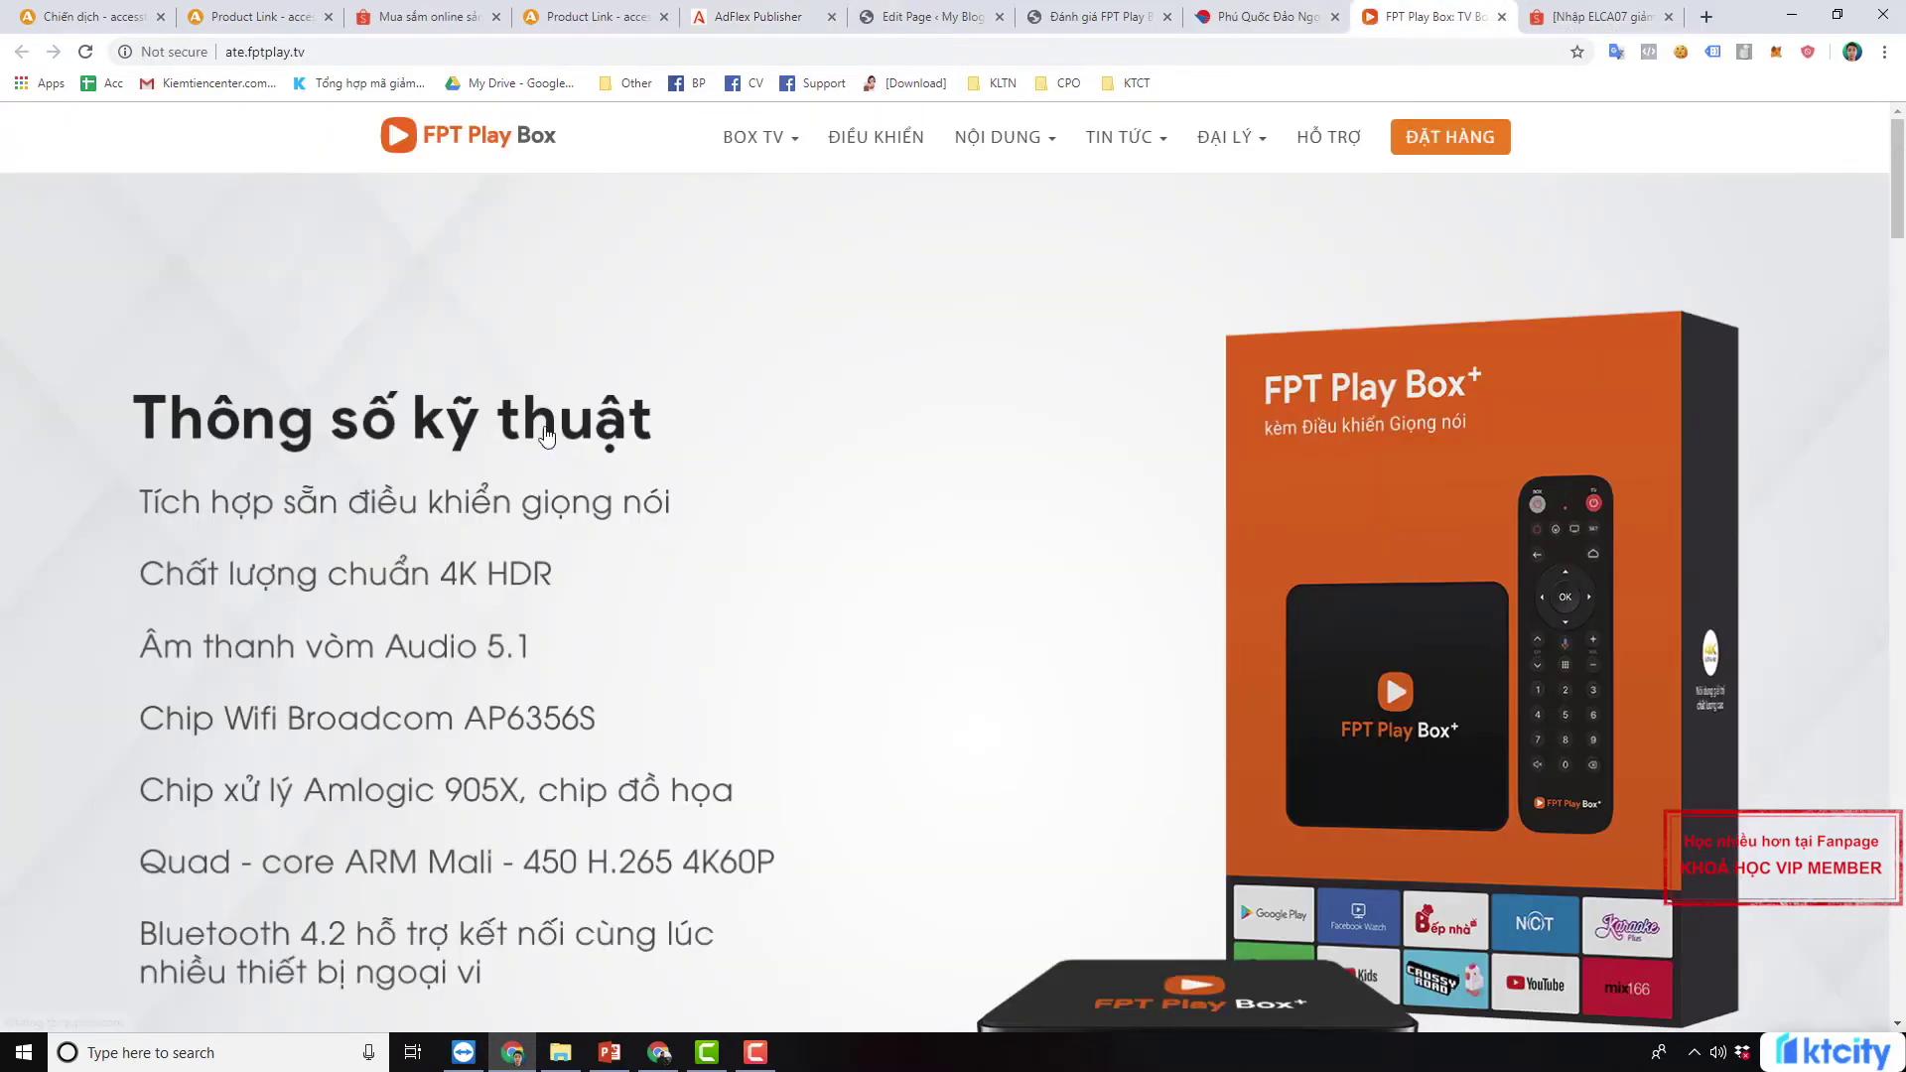
scroll(1350, 107, down, 1)
click(1082, 16)
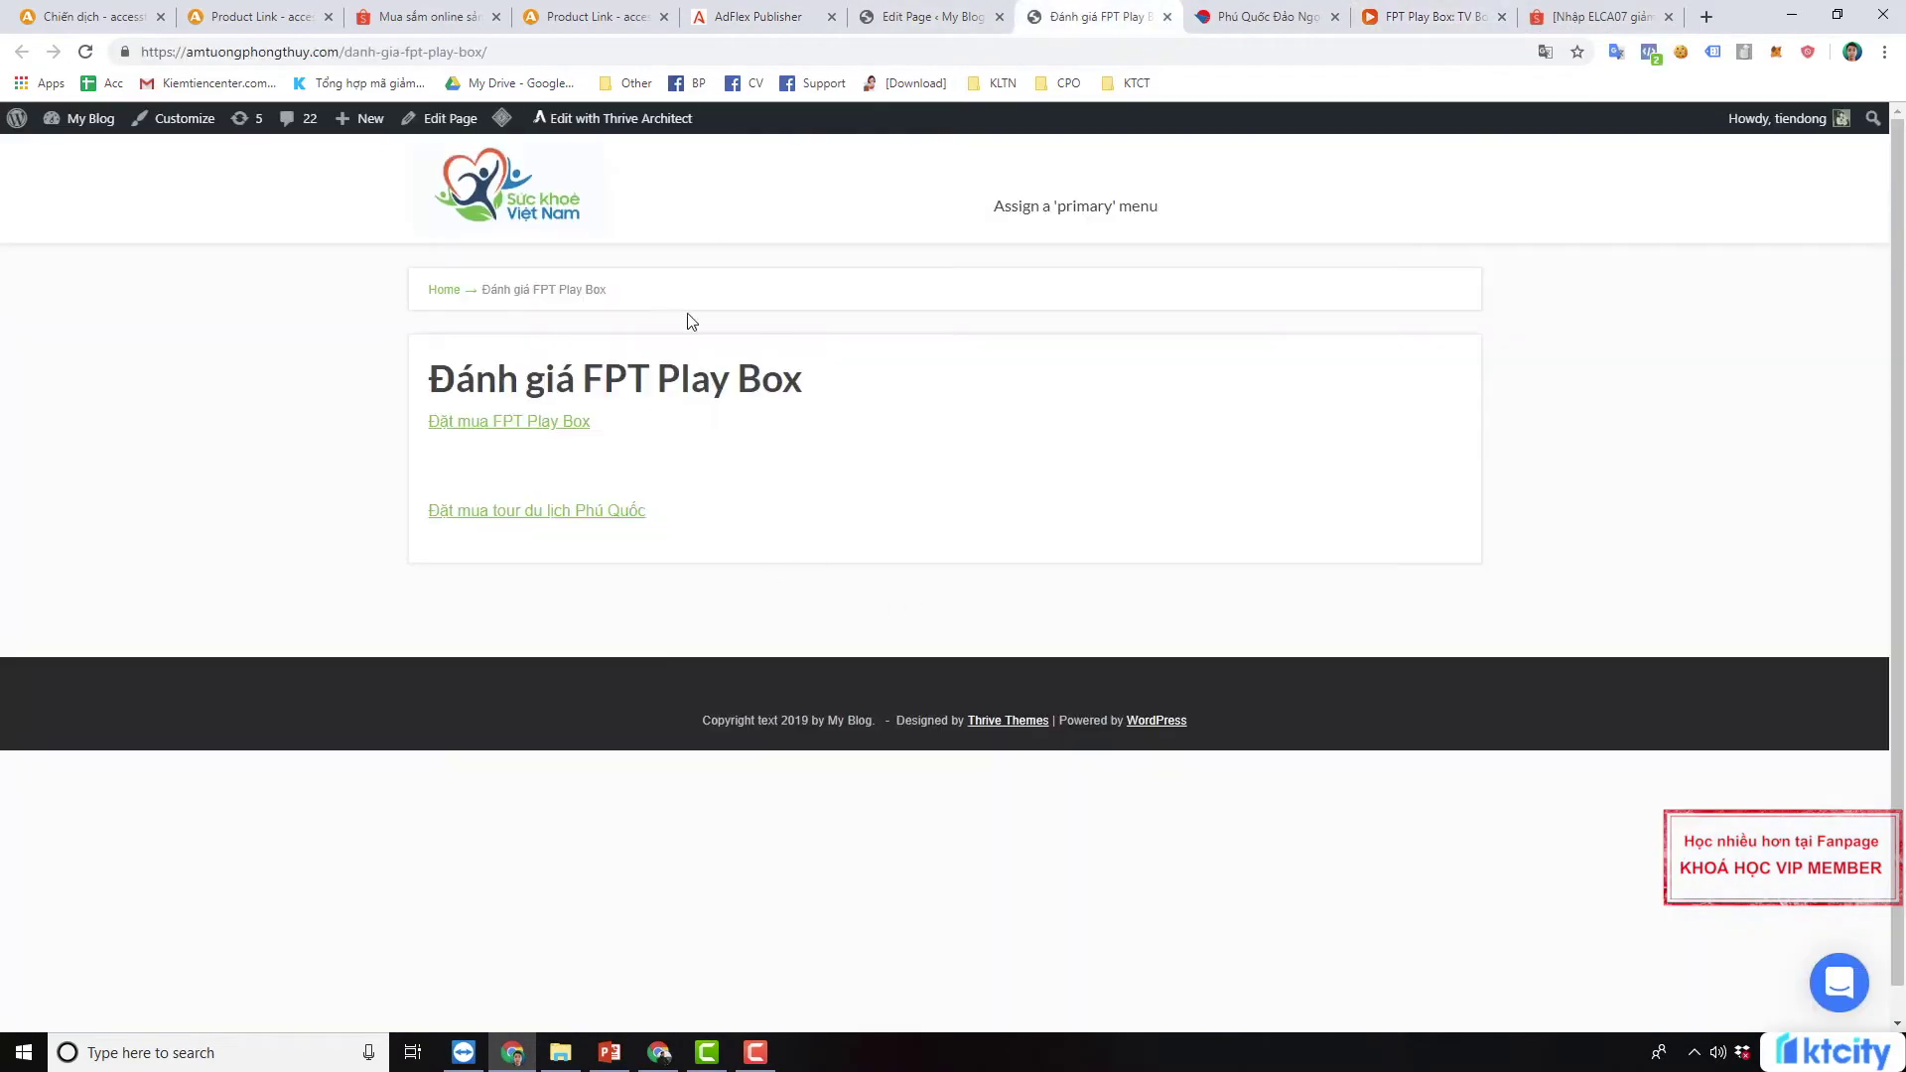
click(928, 10)
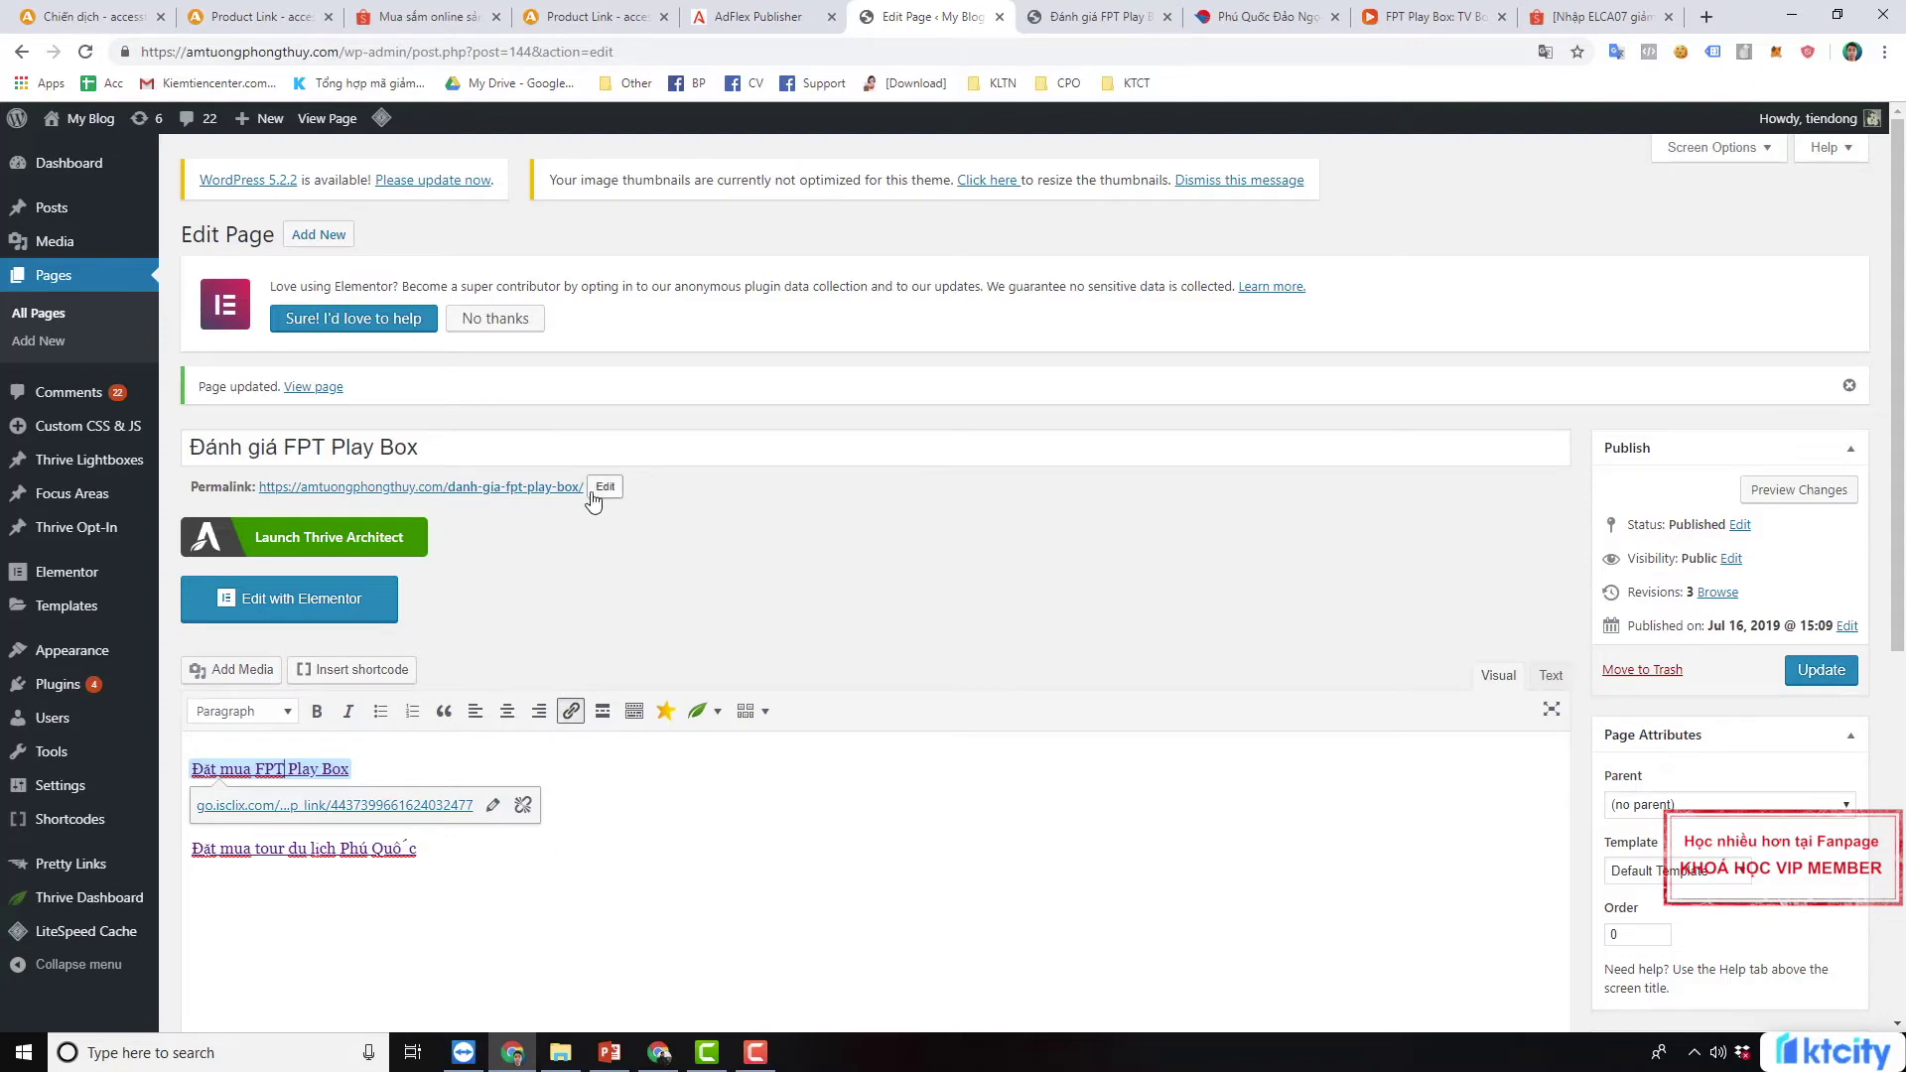
click(762, 17)
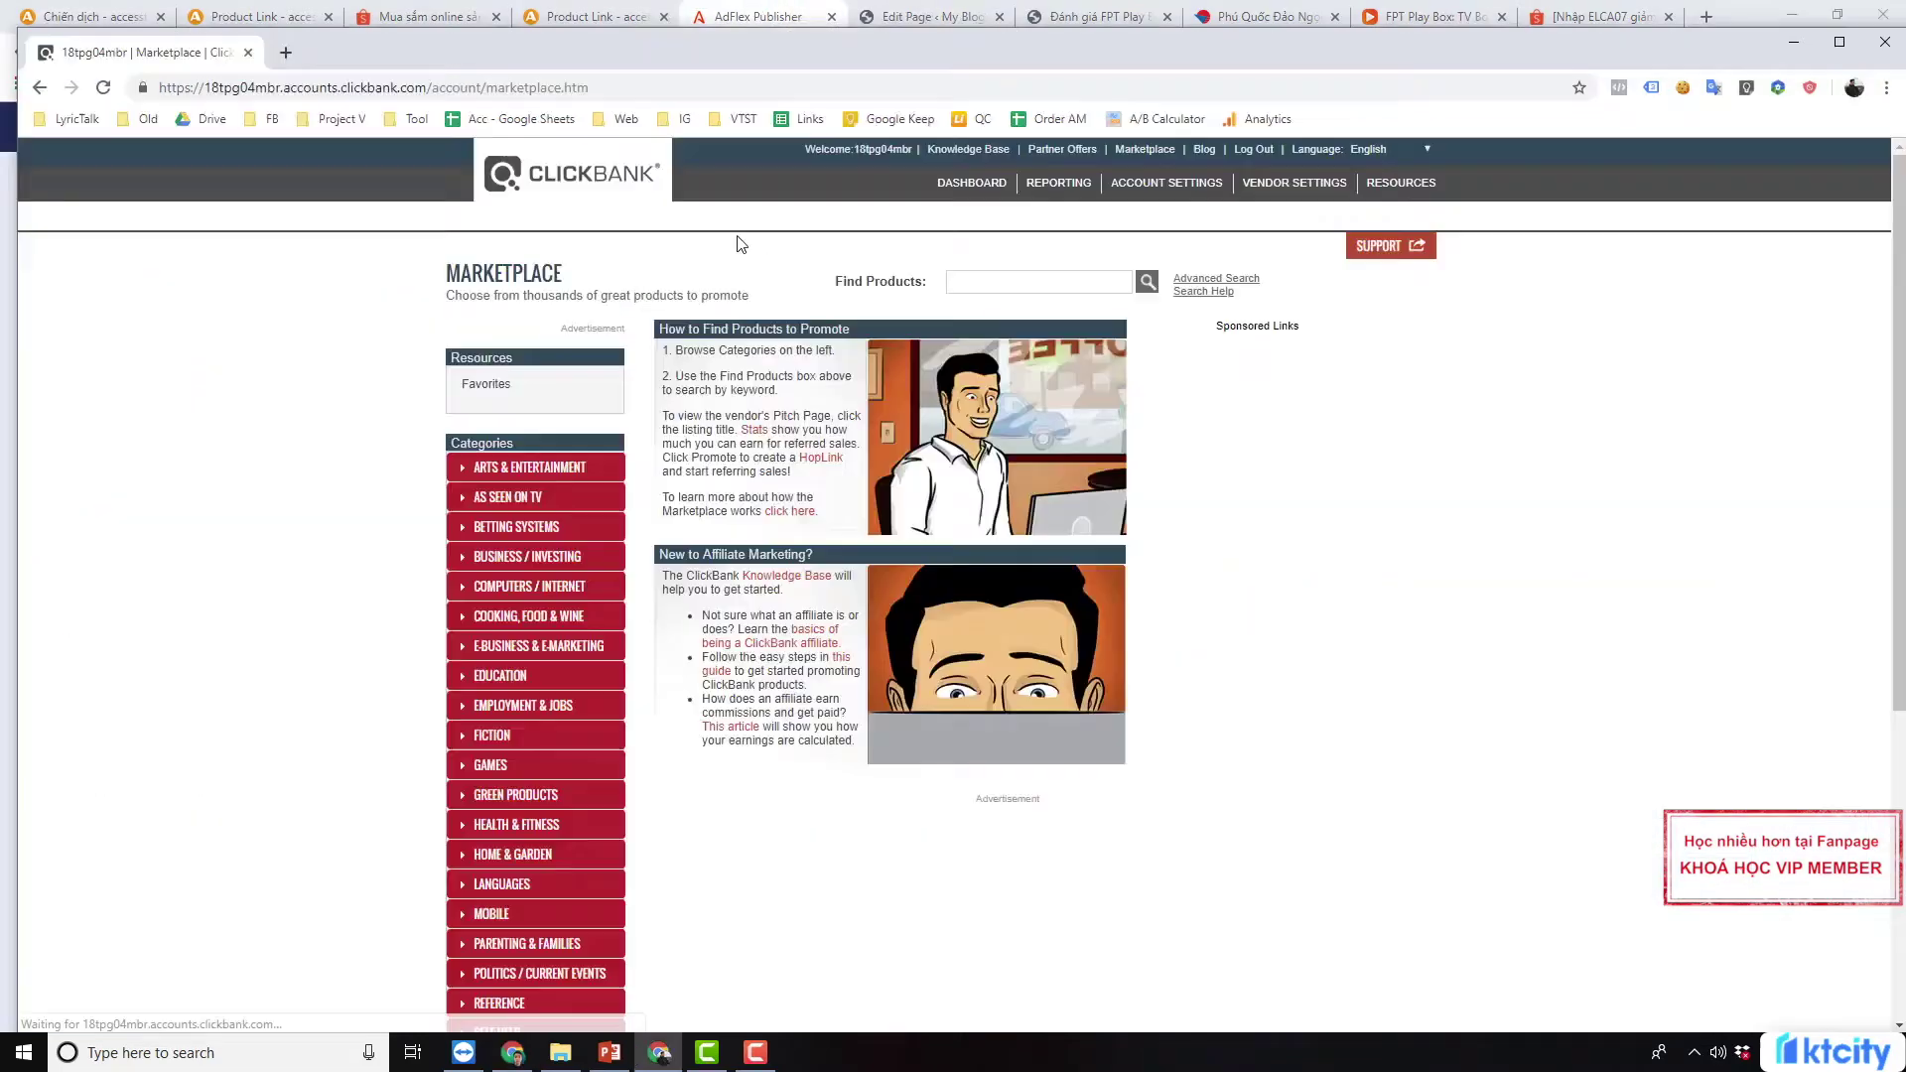
Open the Green Products category in the ClickBank marketplace and browse its offers to "The Ultimate Energizer Guide"
scroll(488, 382, down, 4)
scroll(794, 298, up, 4)
scroll(893, 278, down, 4)
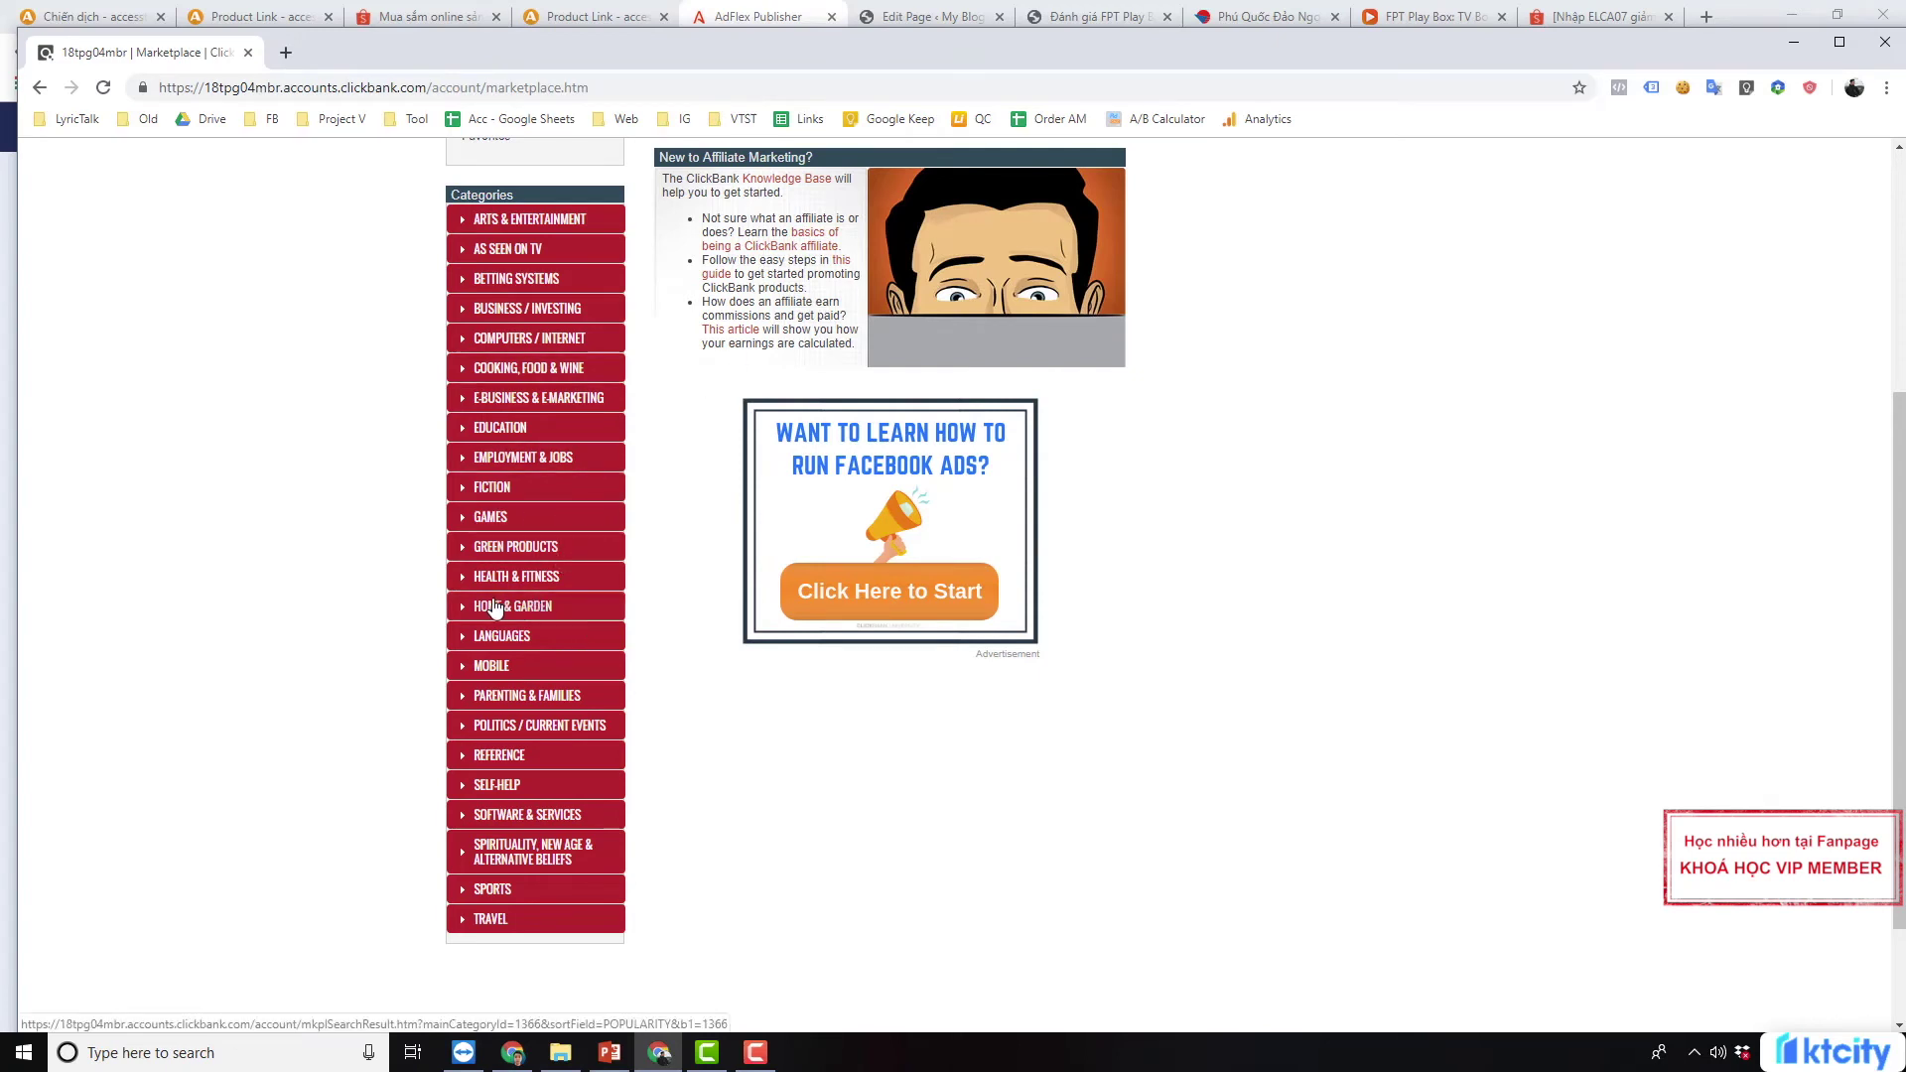
click(500, 554)
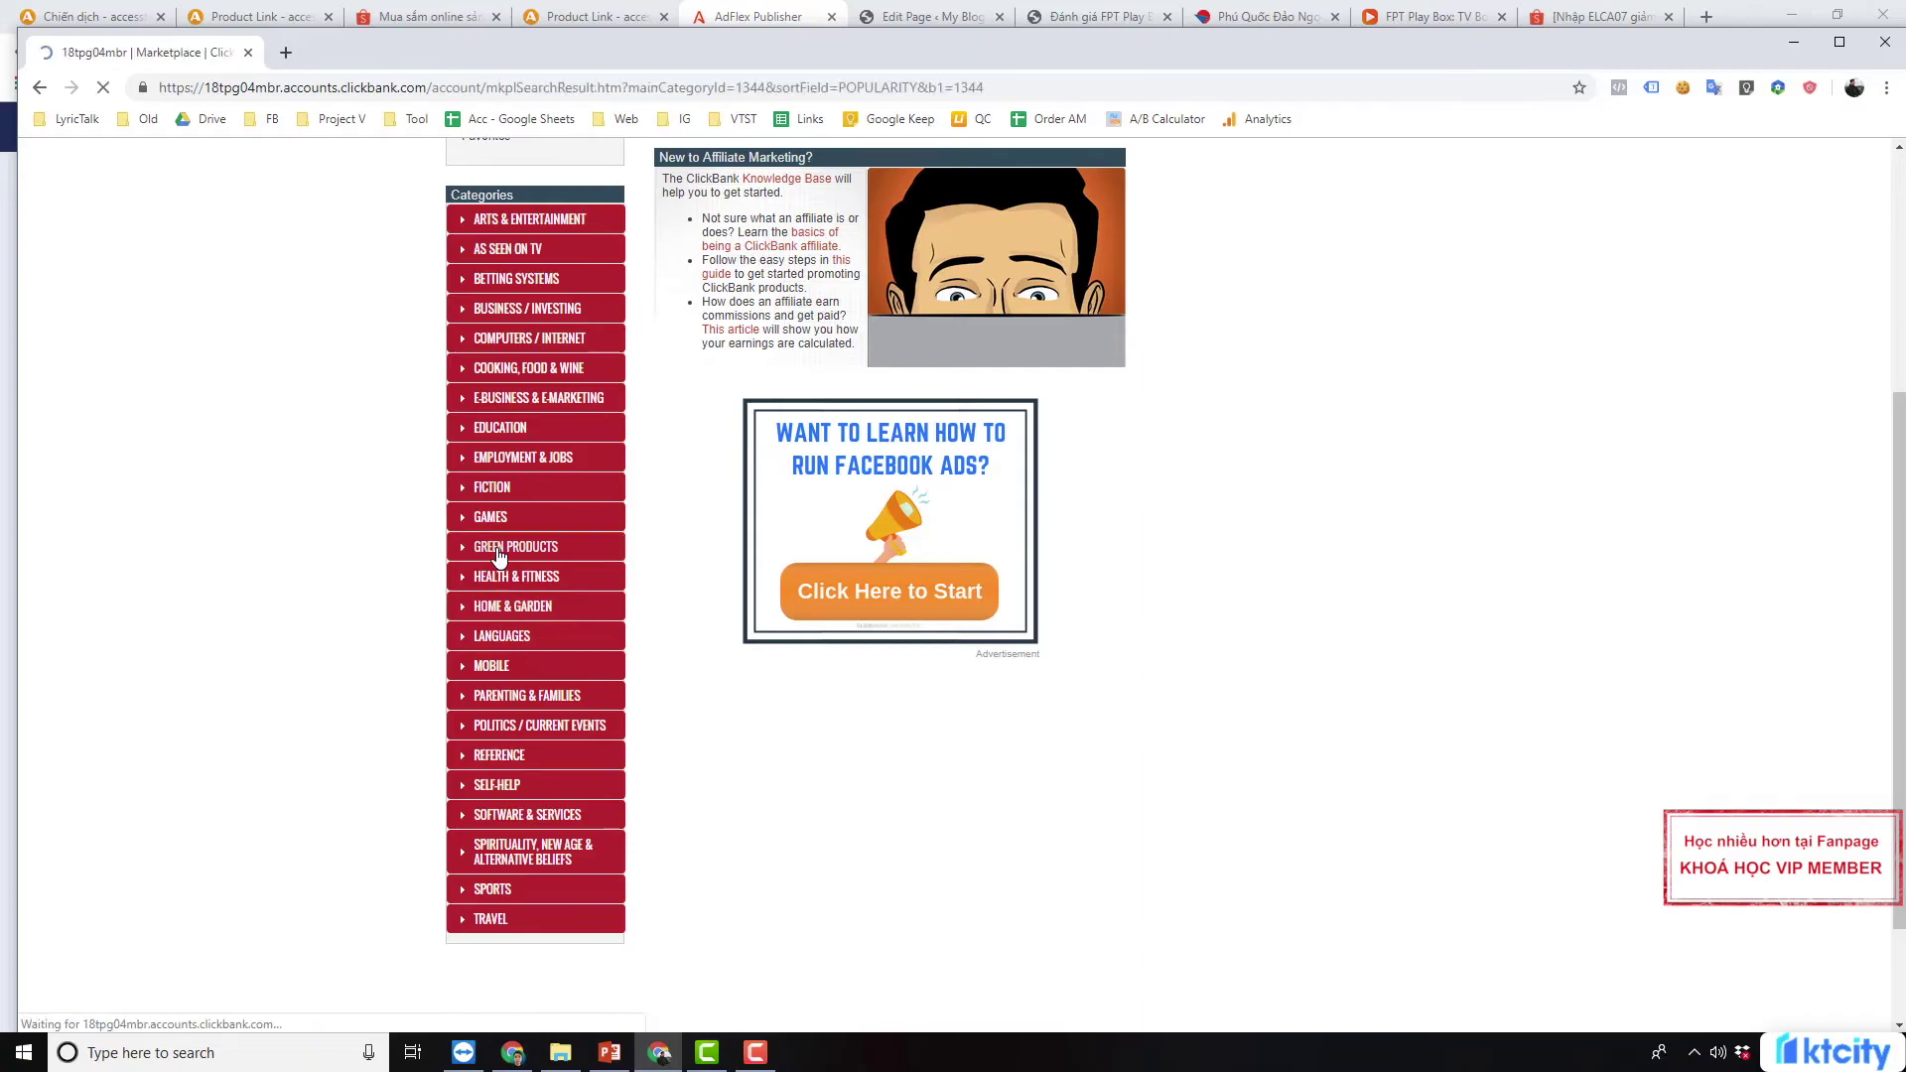
scroll(933, 516, down, 20)
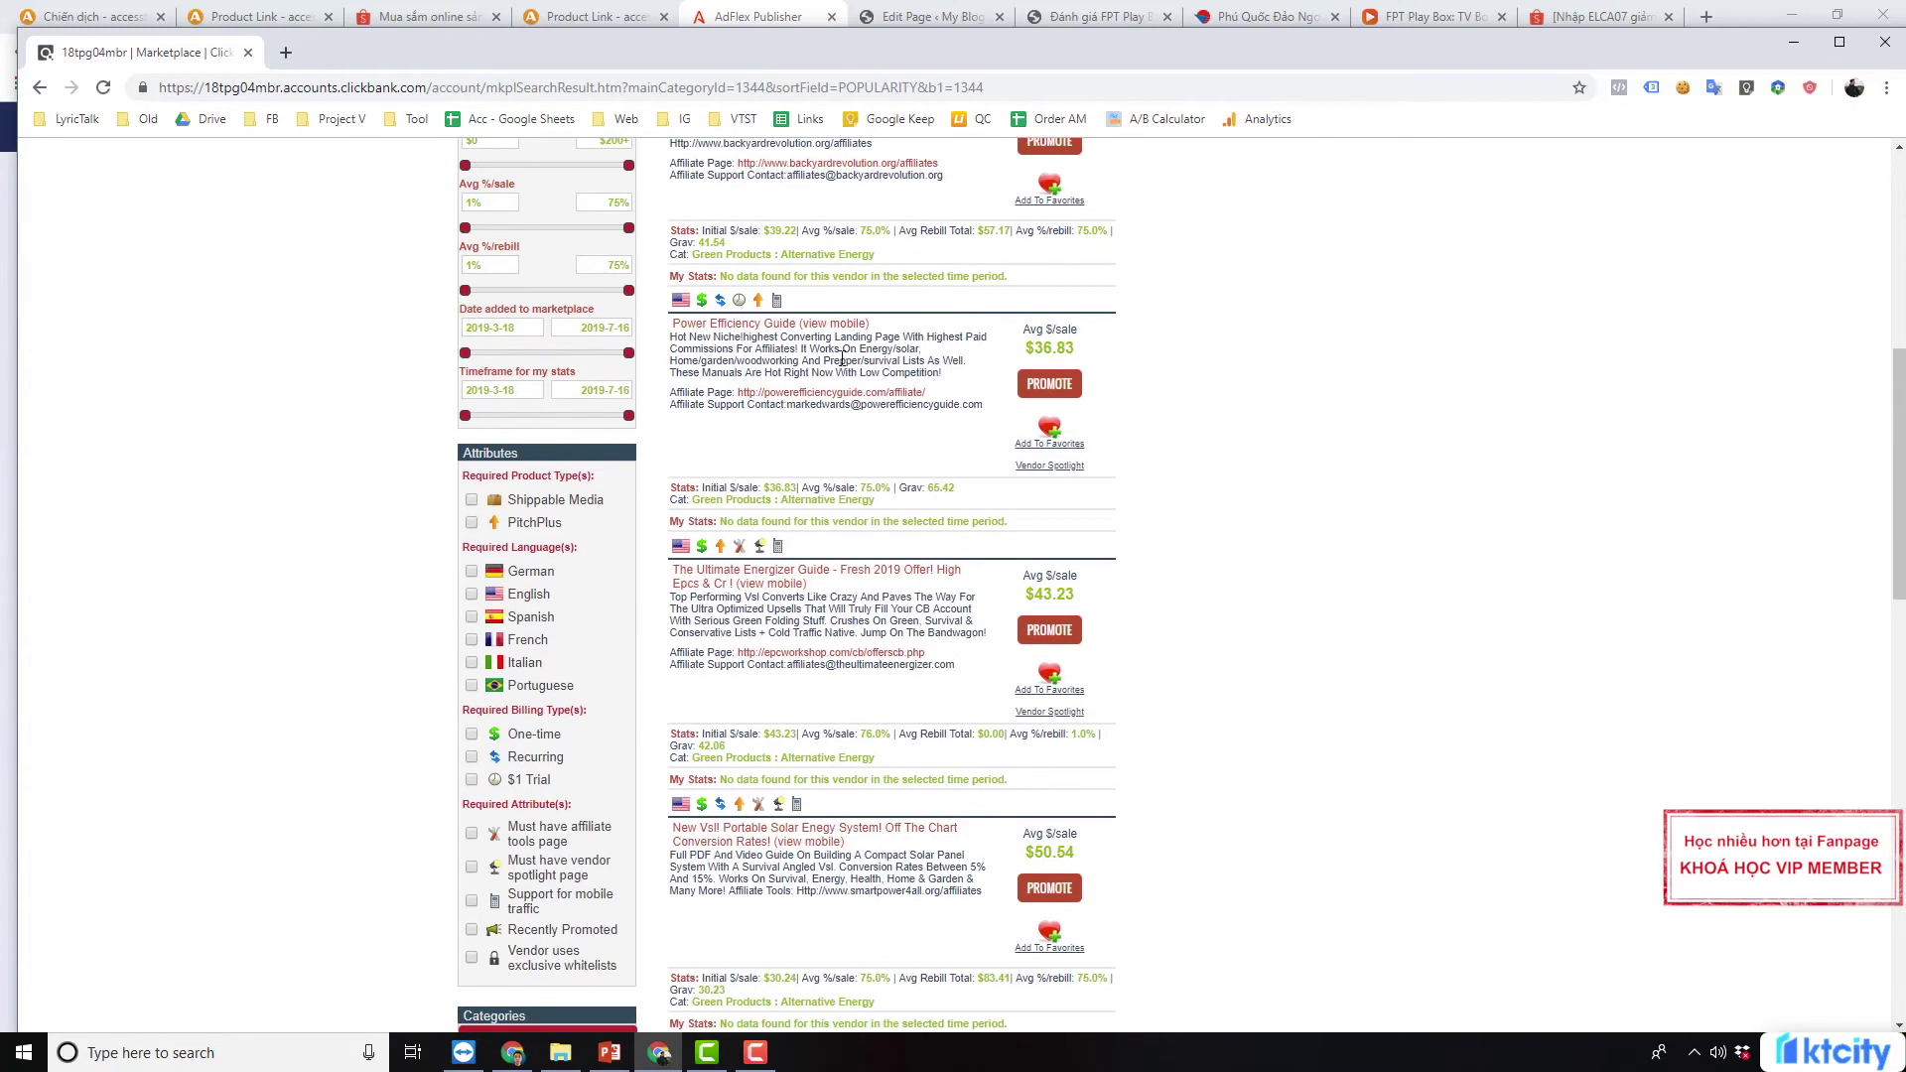
scroll(753, 366, up, 15)
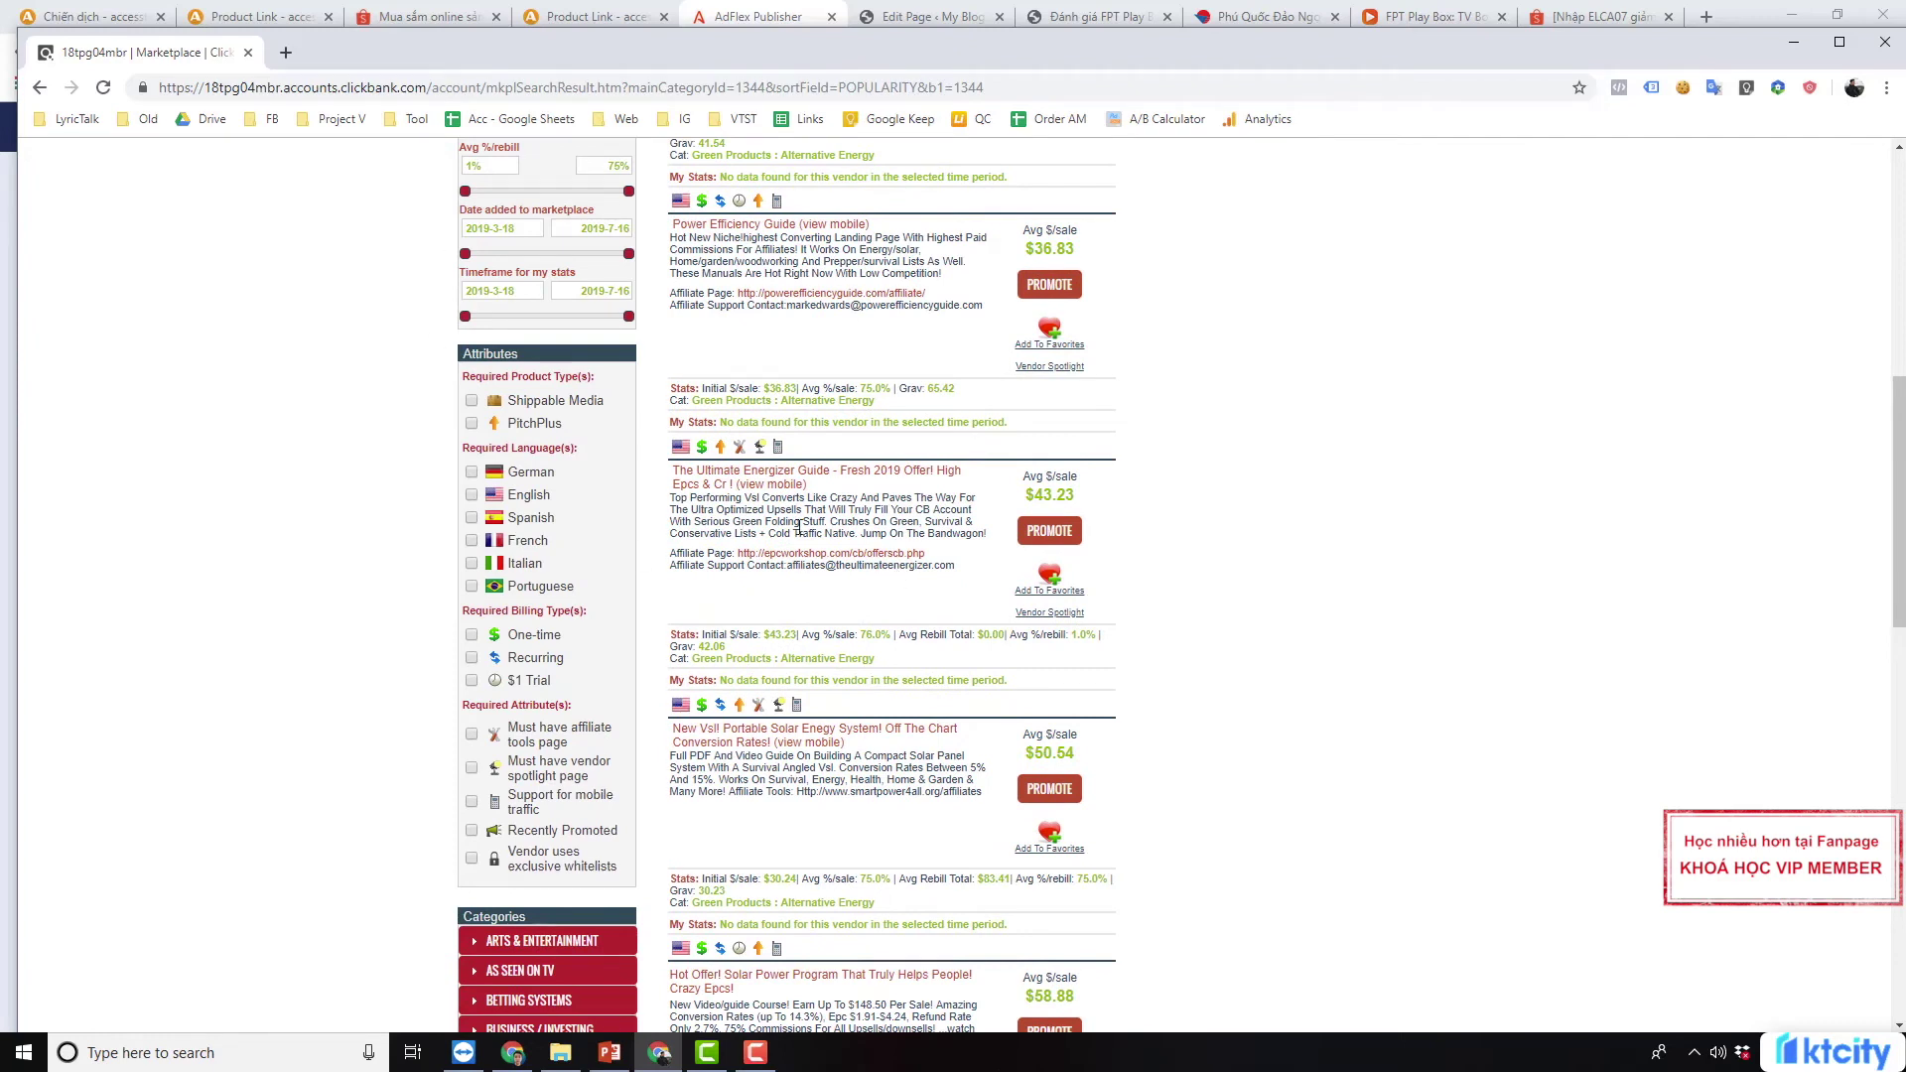
scroll(799, 526, down, 1)
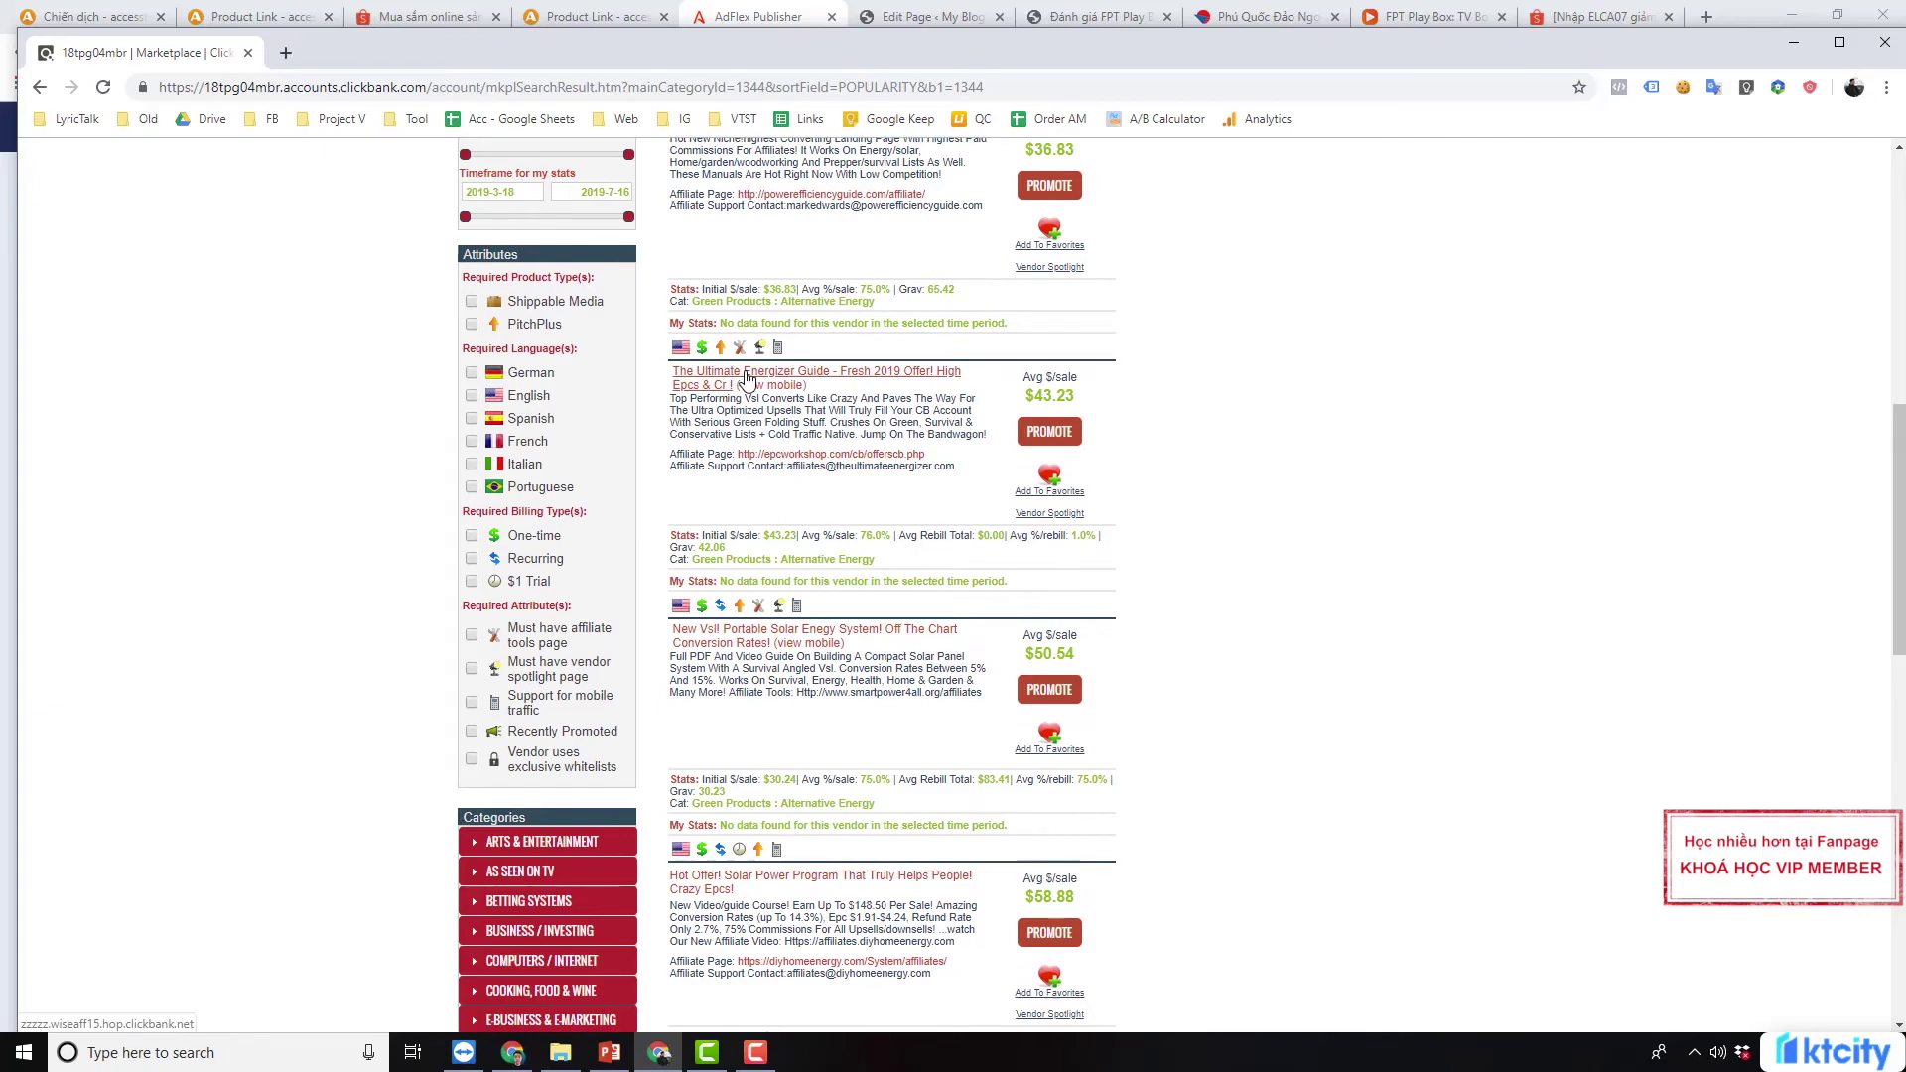
Generate a HopLink for "The Ultimate Energizer Guide" without a tracking ID and copy the encrypted link
click(1049, 432)
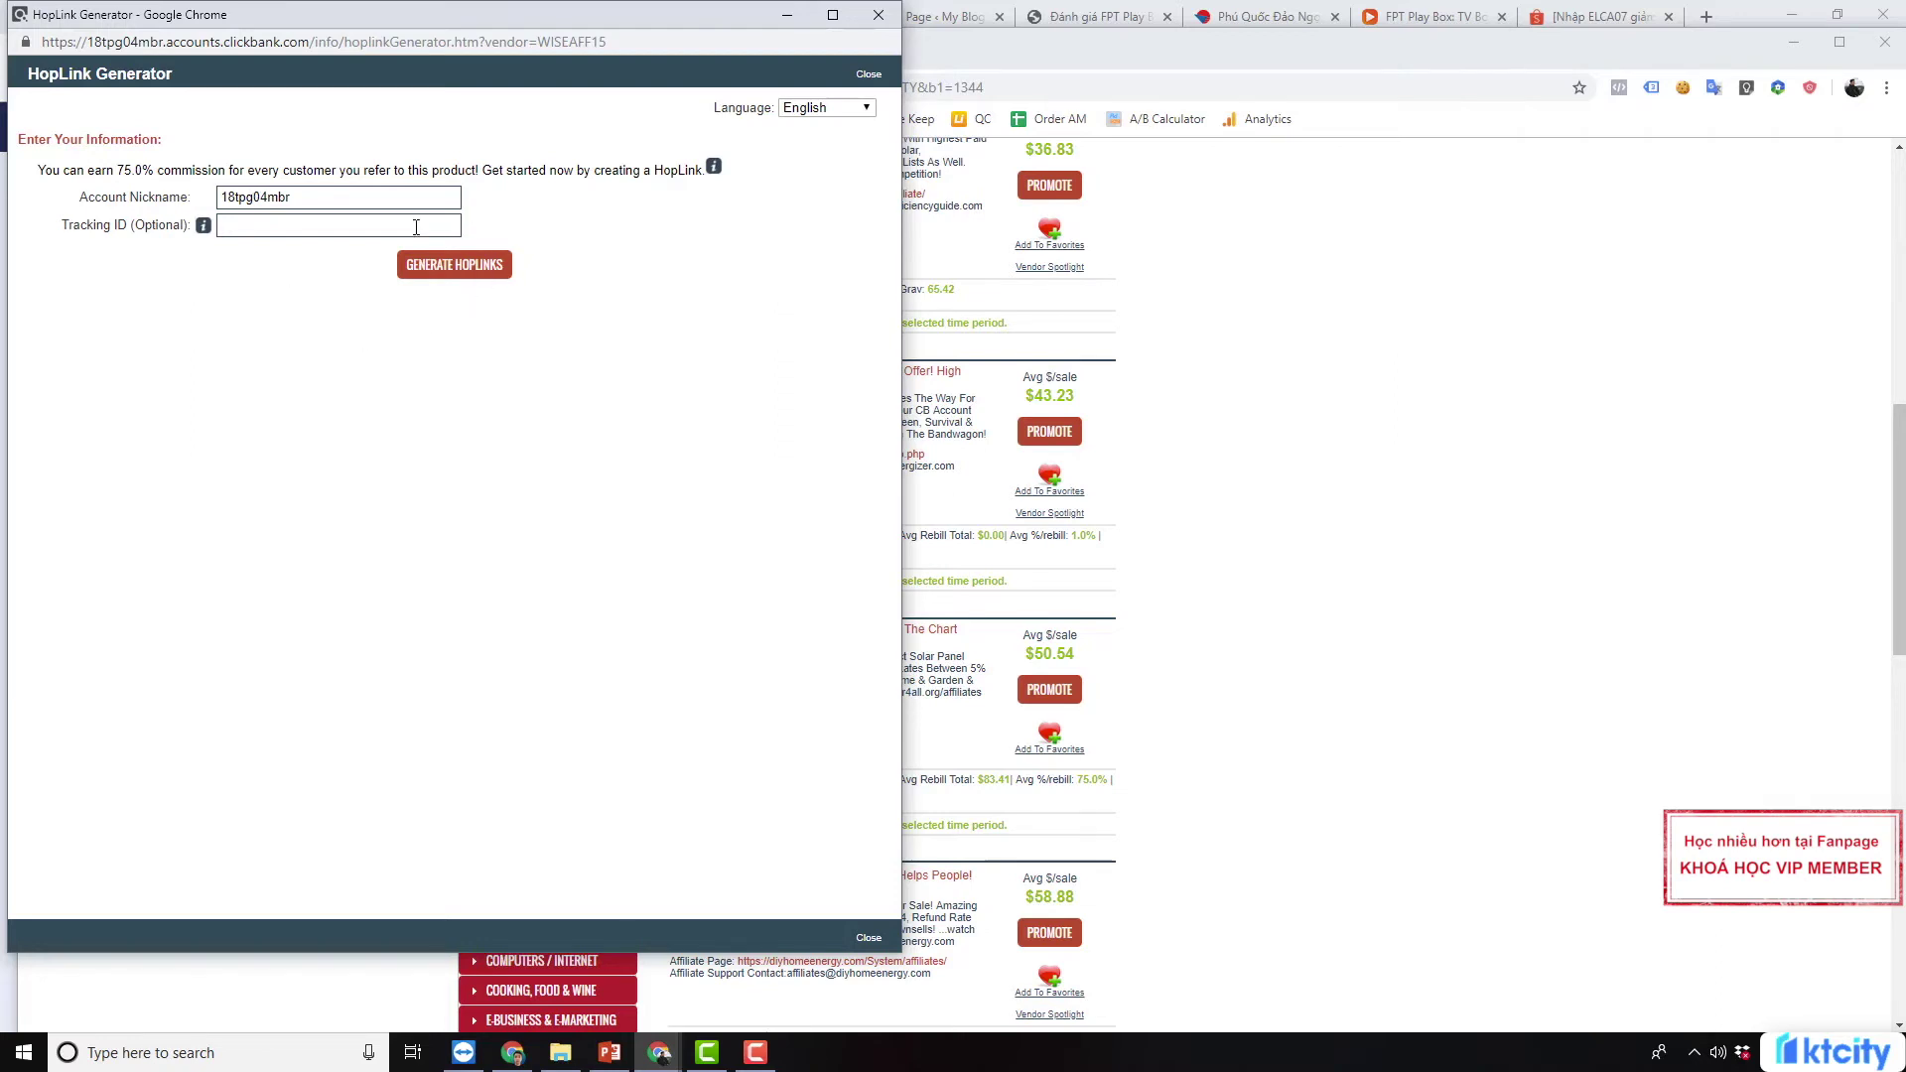
click(462, 277)
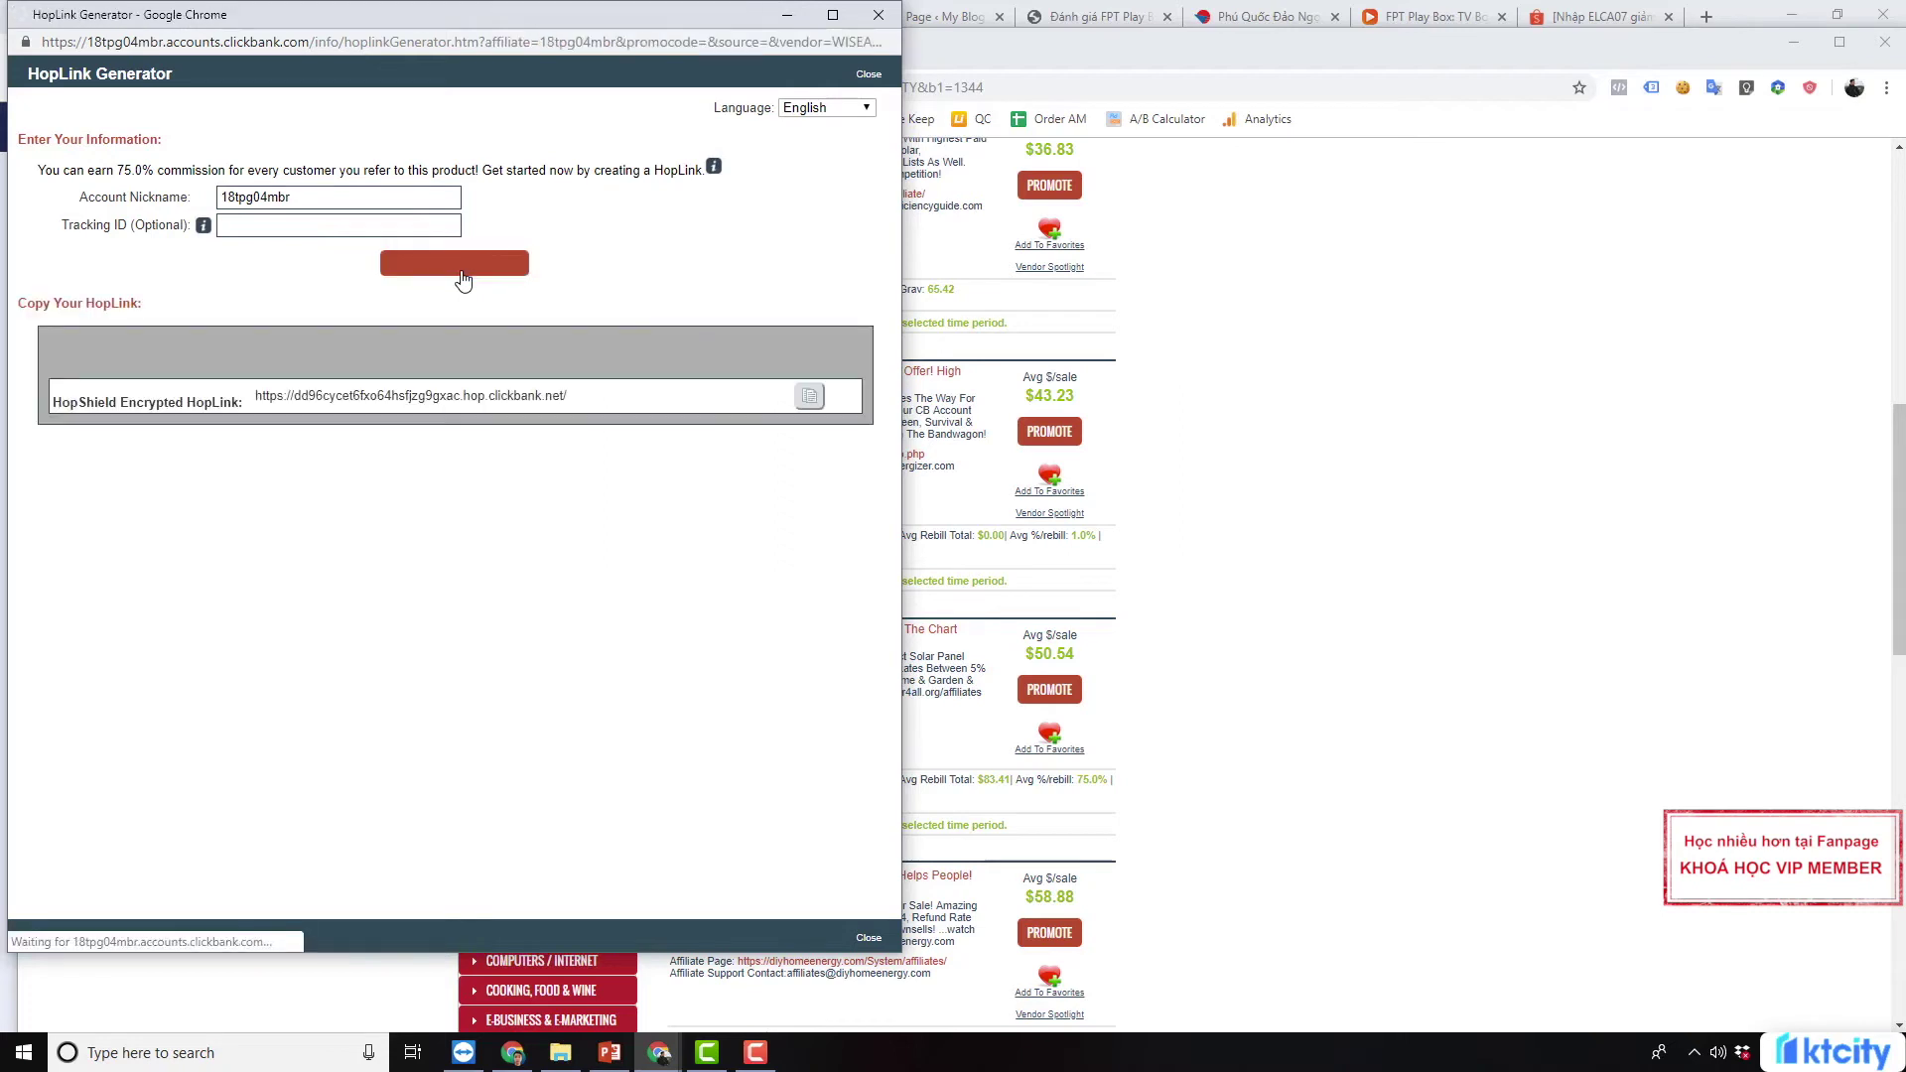
drag(587, 407, 242, 417)
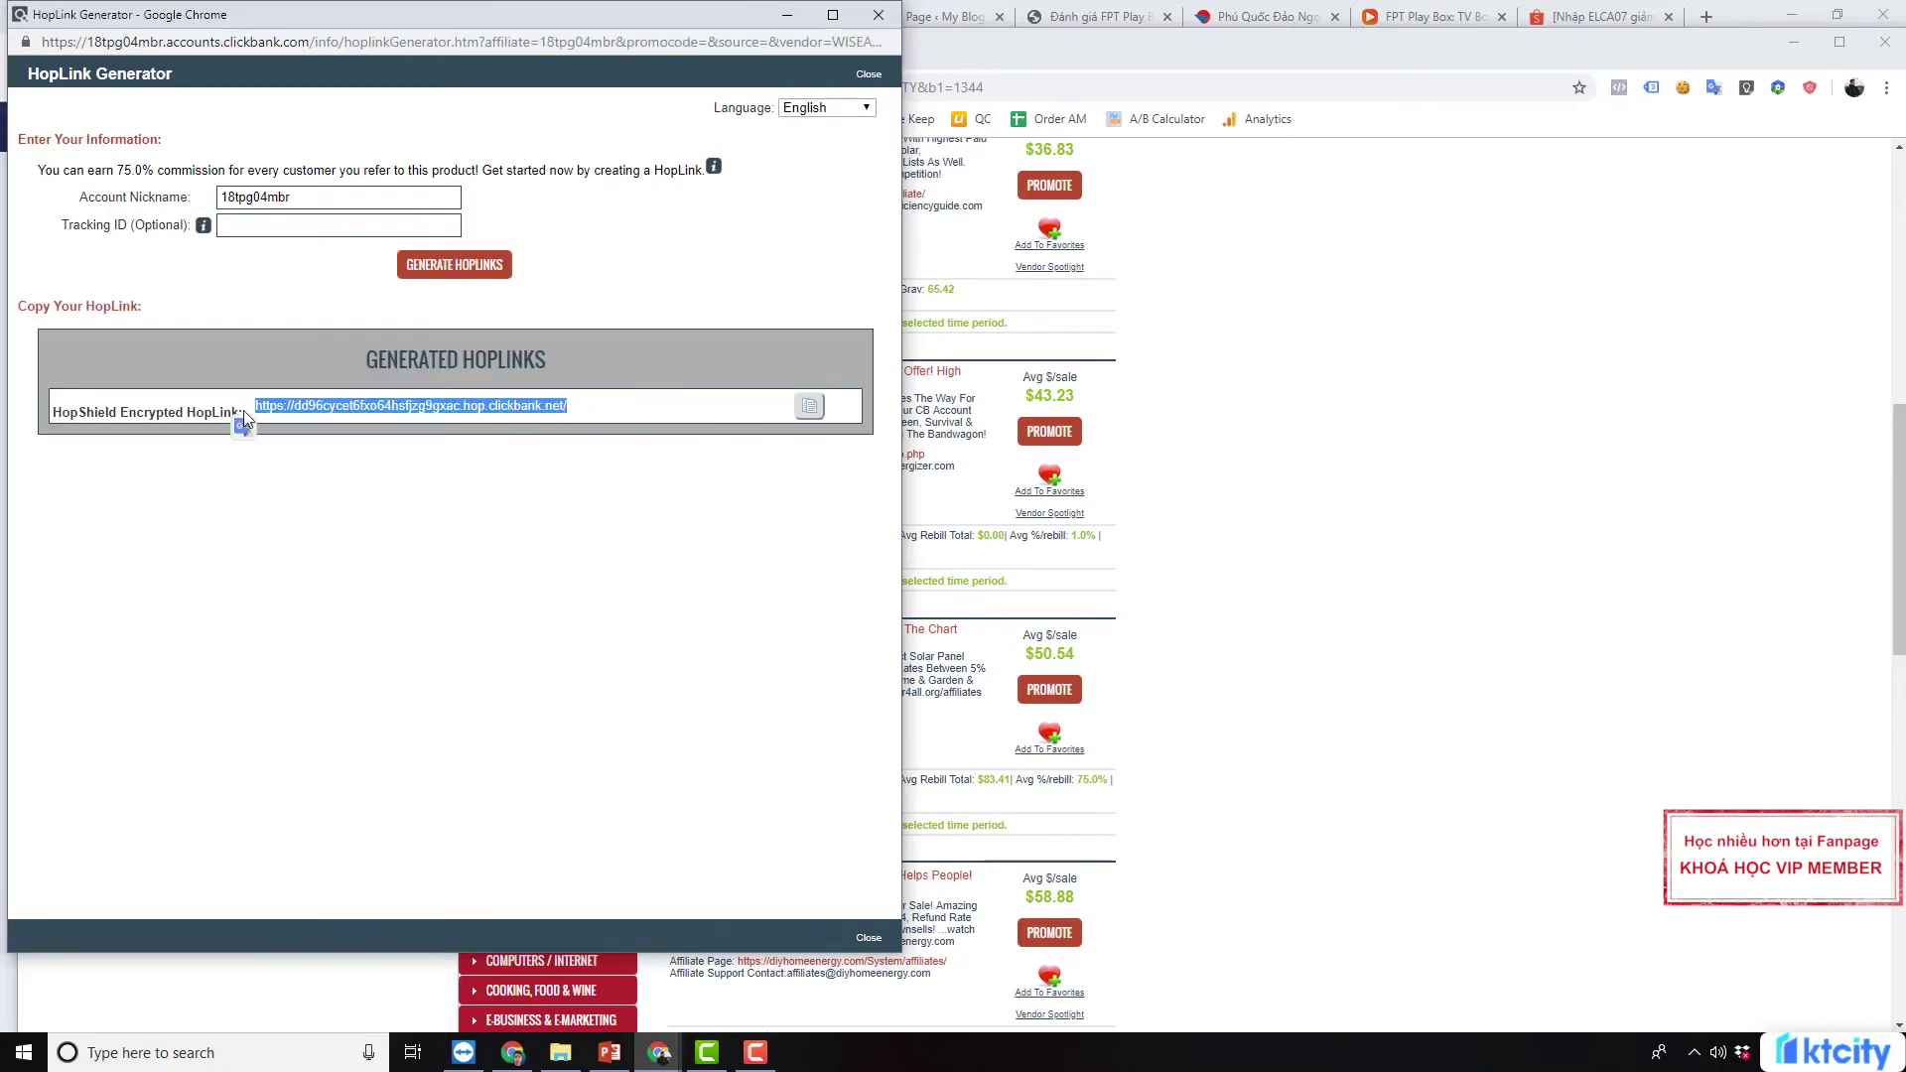
click(809, 407)
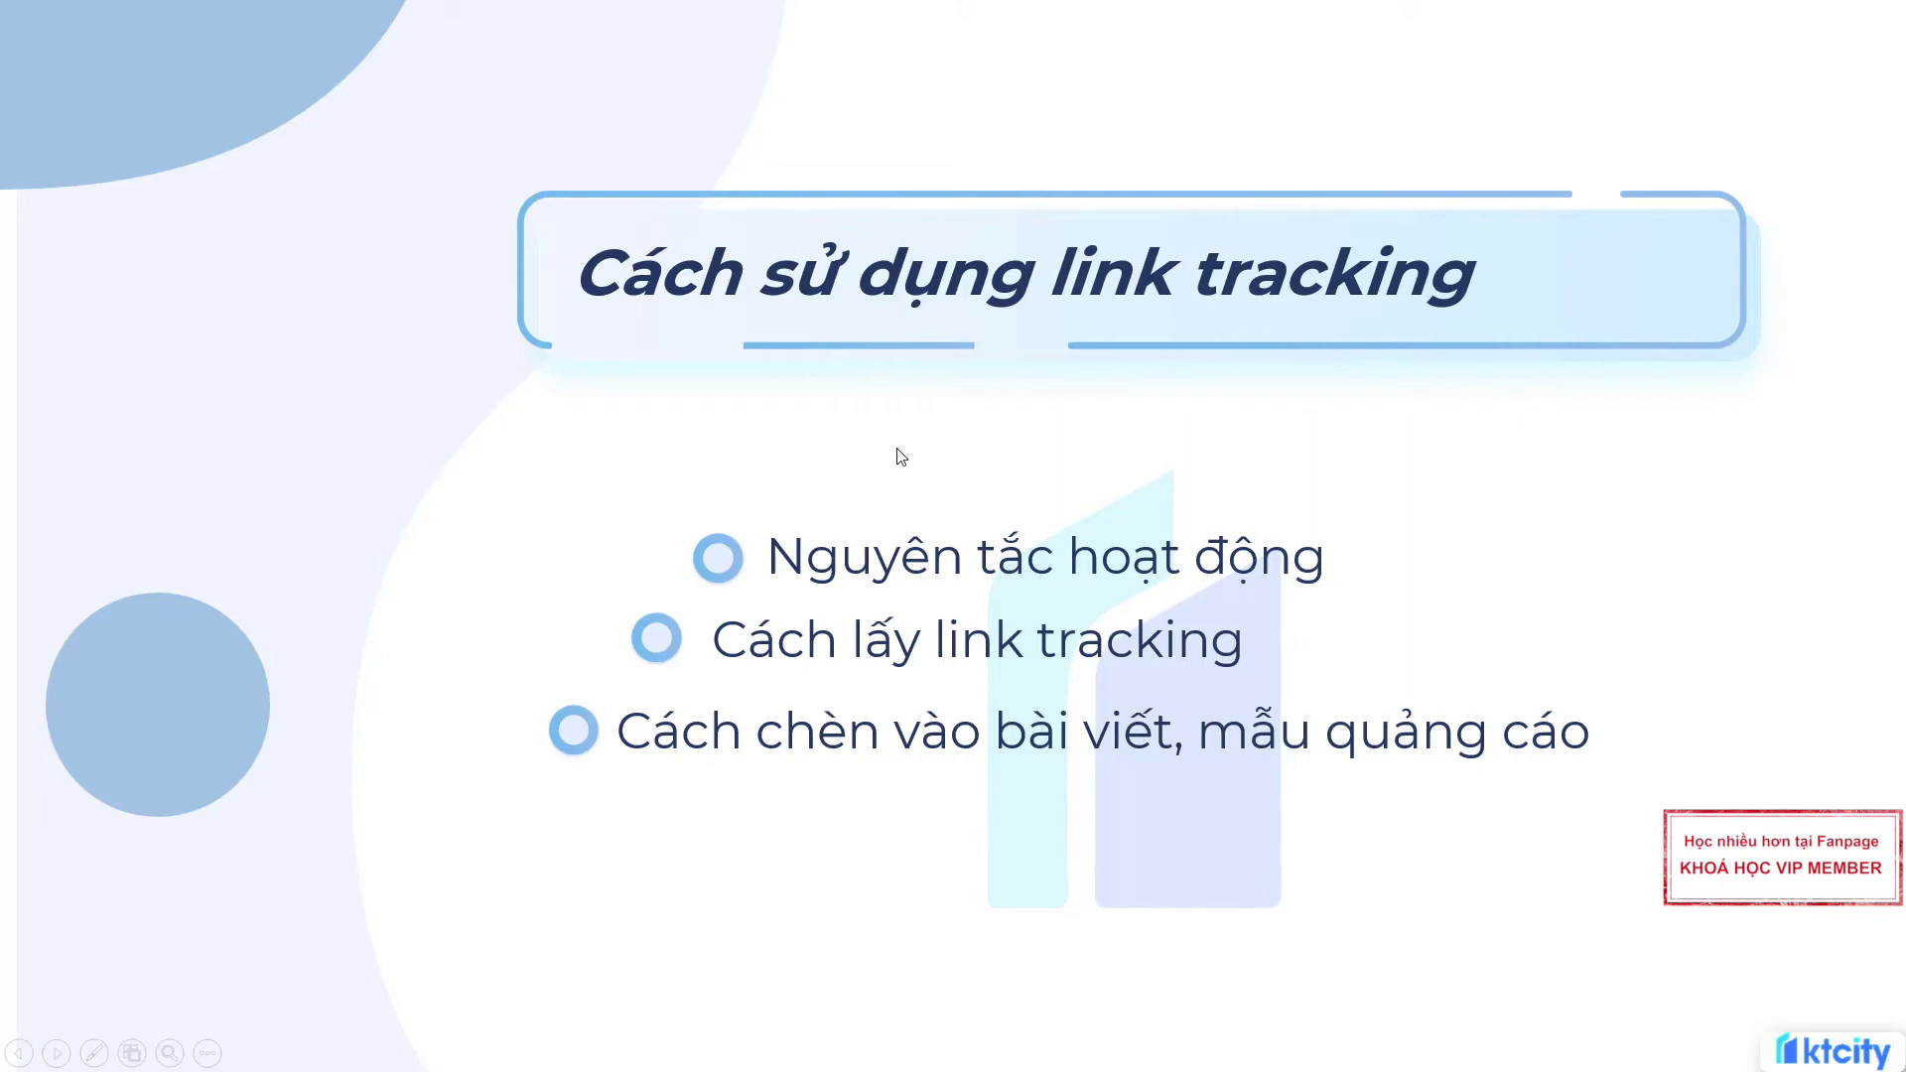
Return to the "Dakami - VN" offer in AdFlex and copy its tracking link
key(alt+Tab)
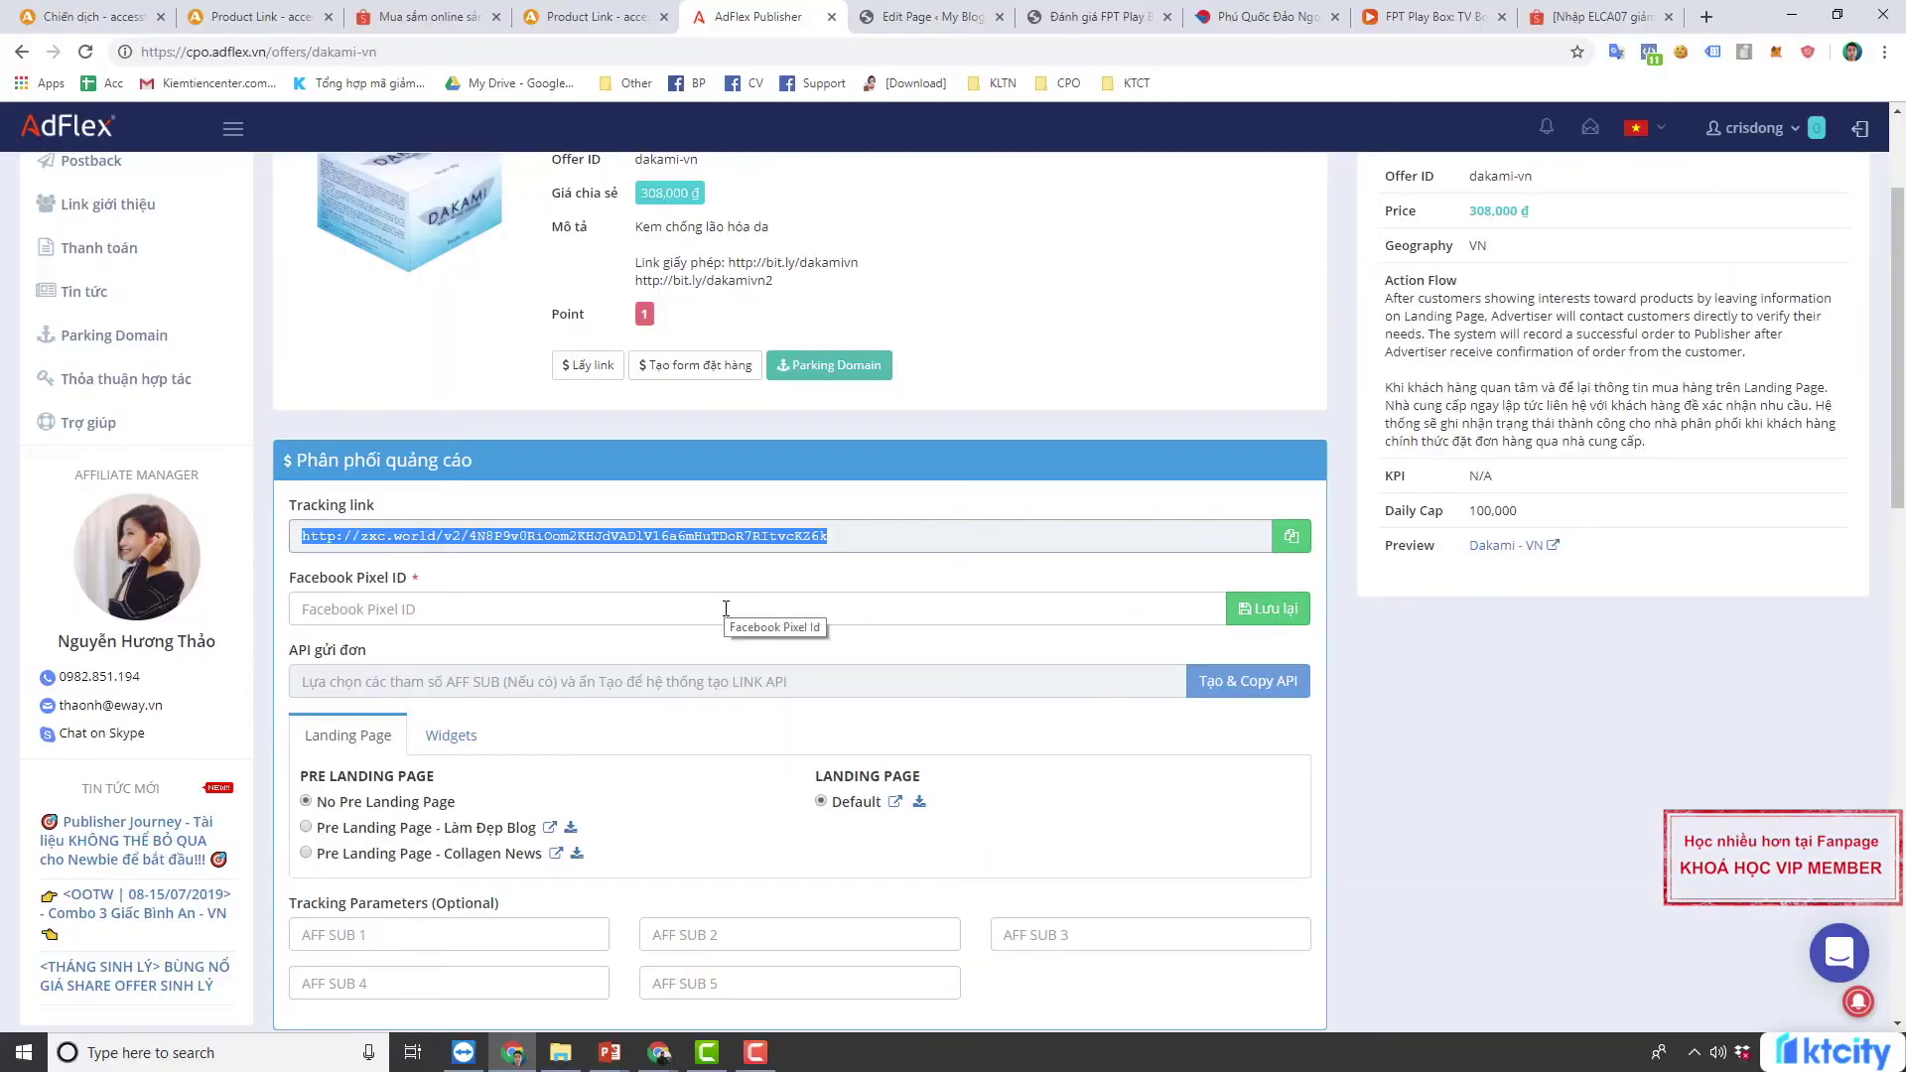
click(1291, 536)
scroll(798, 443, up, 2)
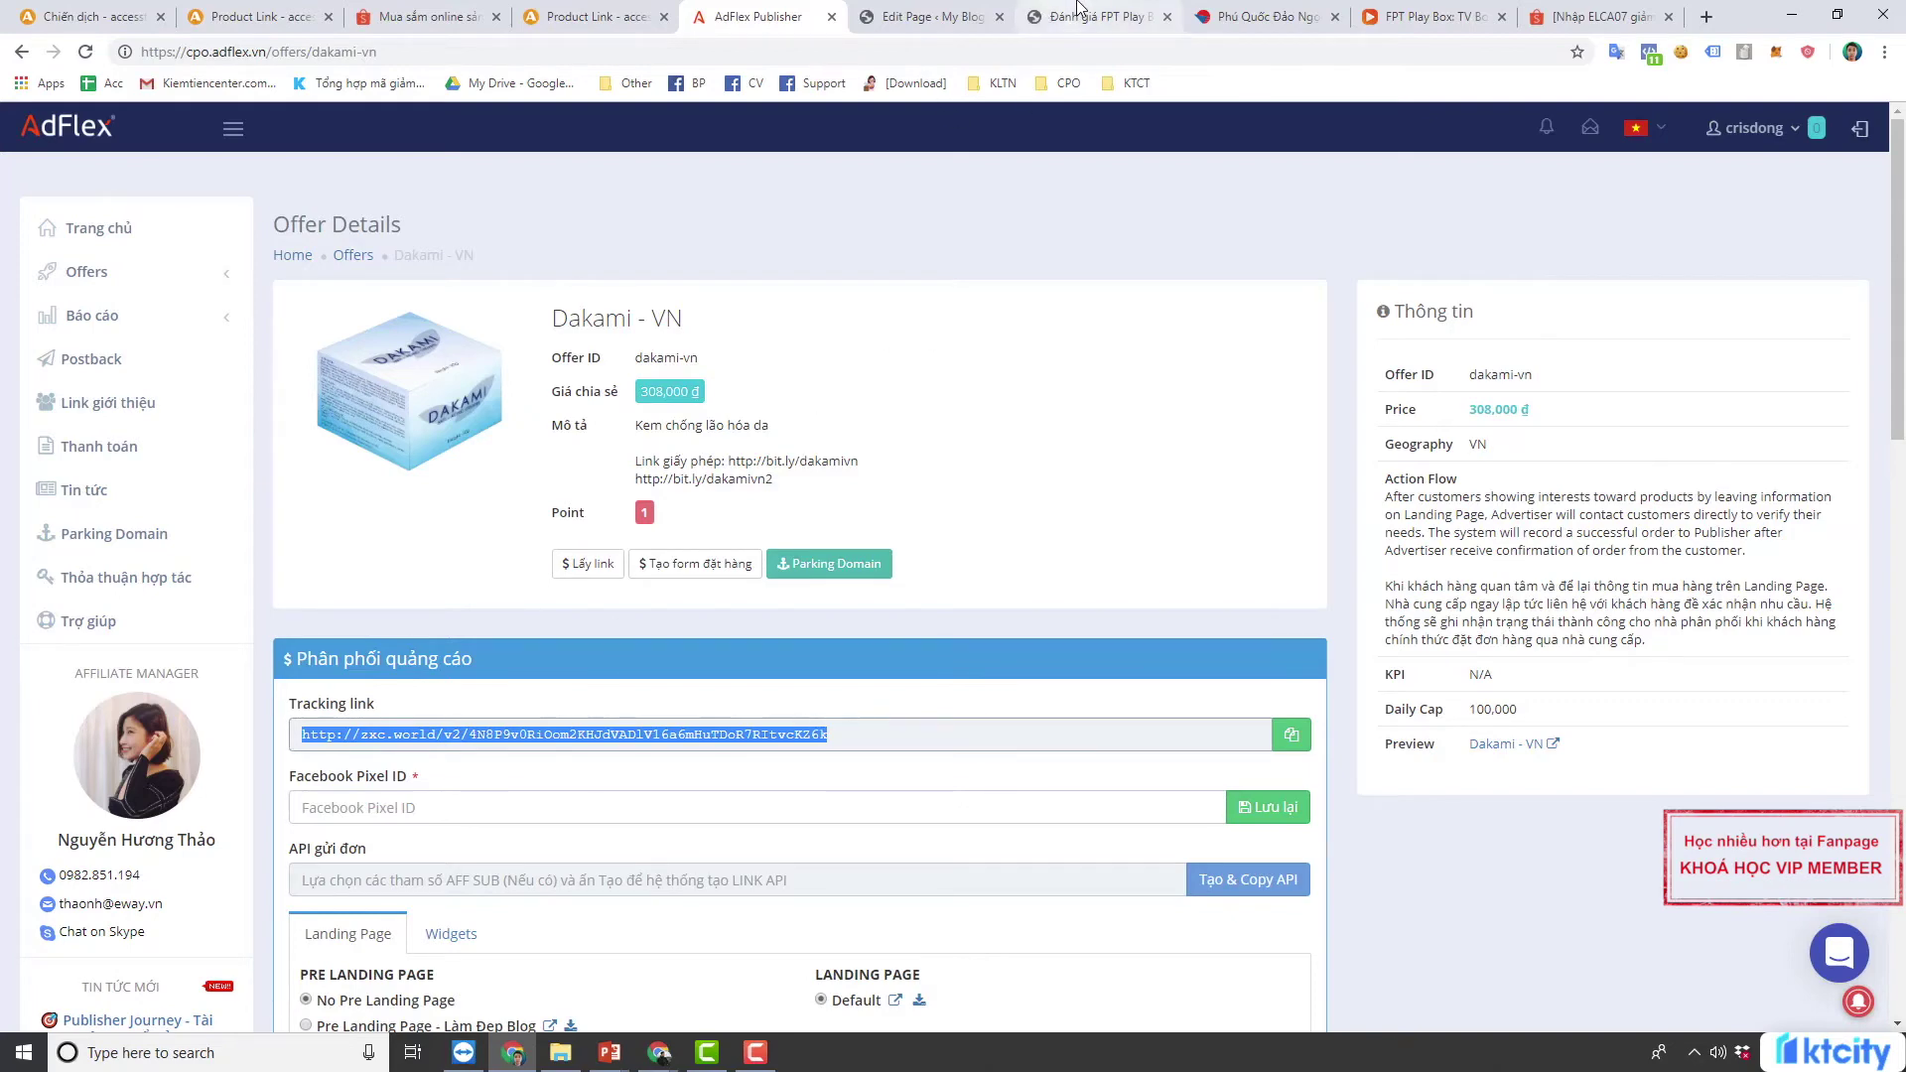
Select the published review page's address, test its "Đặt mua tour du lịch Phú Quốc" link, and return to the AccessTrade product link for Shopee
click(1044, 16)
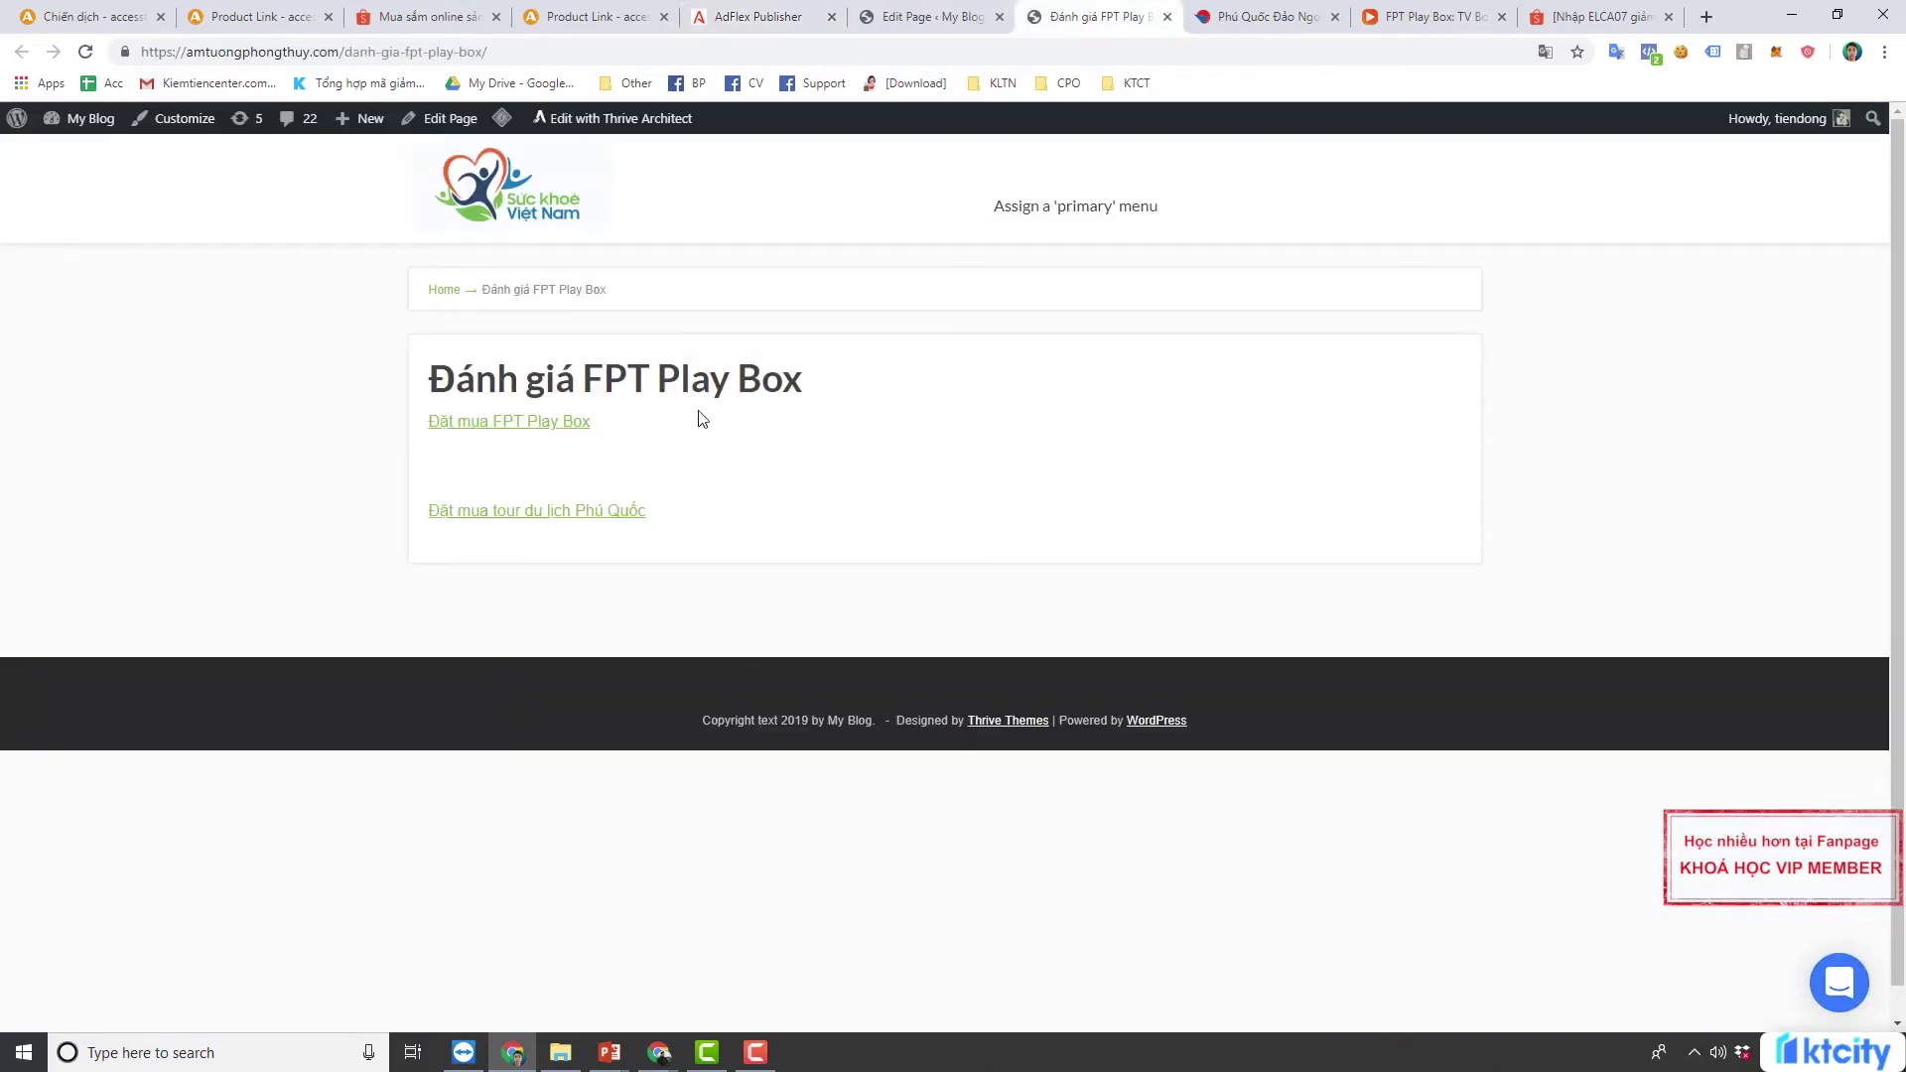
click(318, 52)
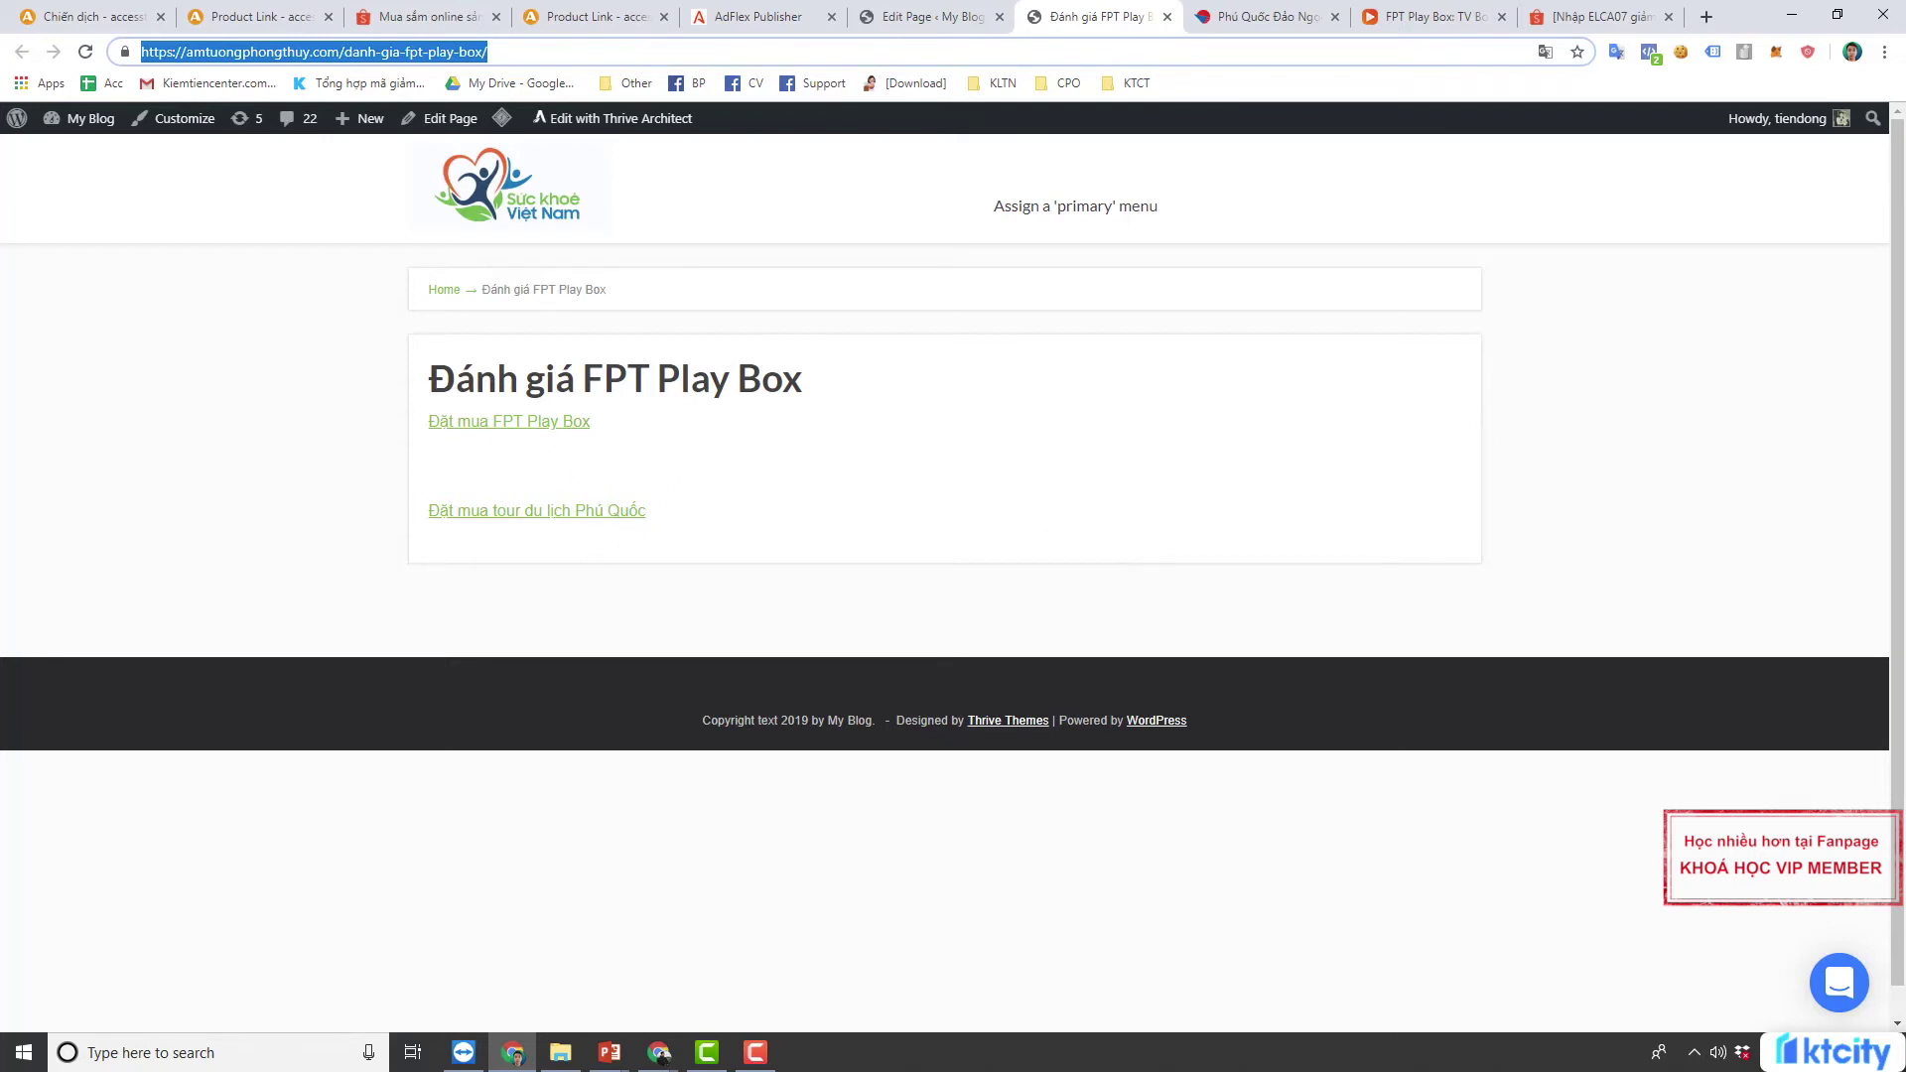
click(332, 47)
drag(489, 52, 0, 54)
click(517, 517)
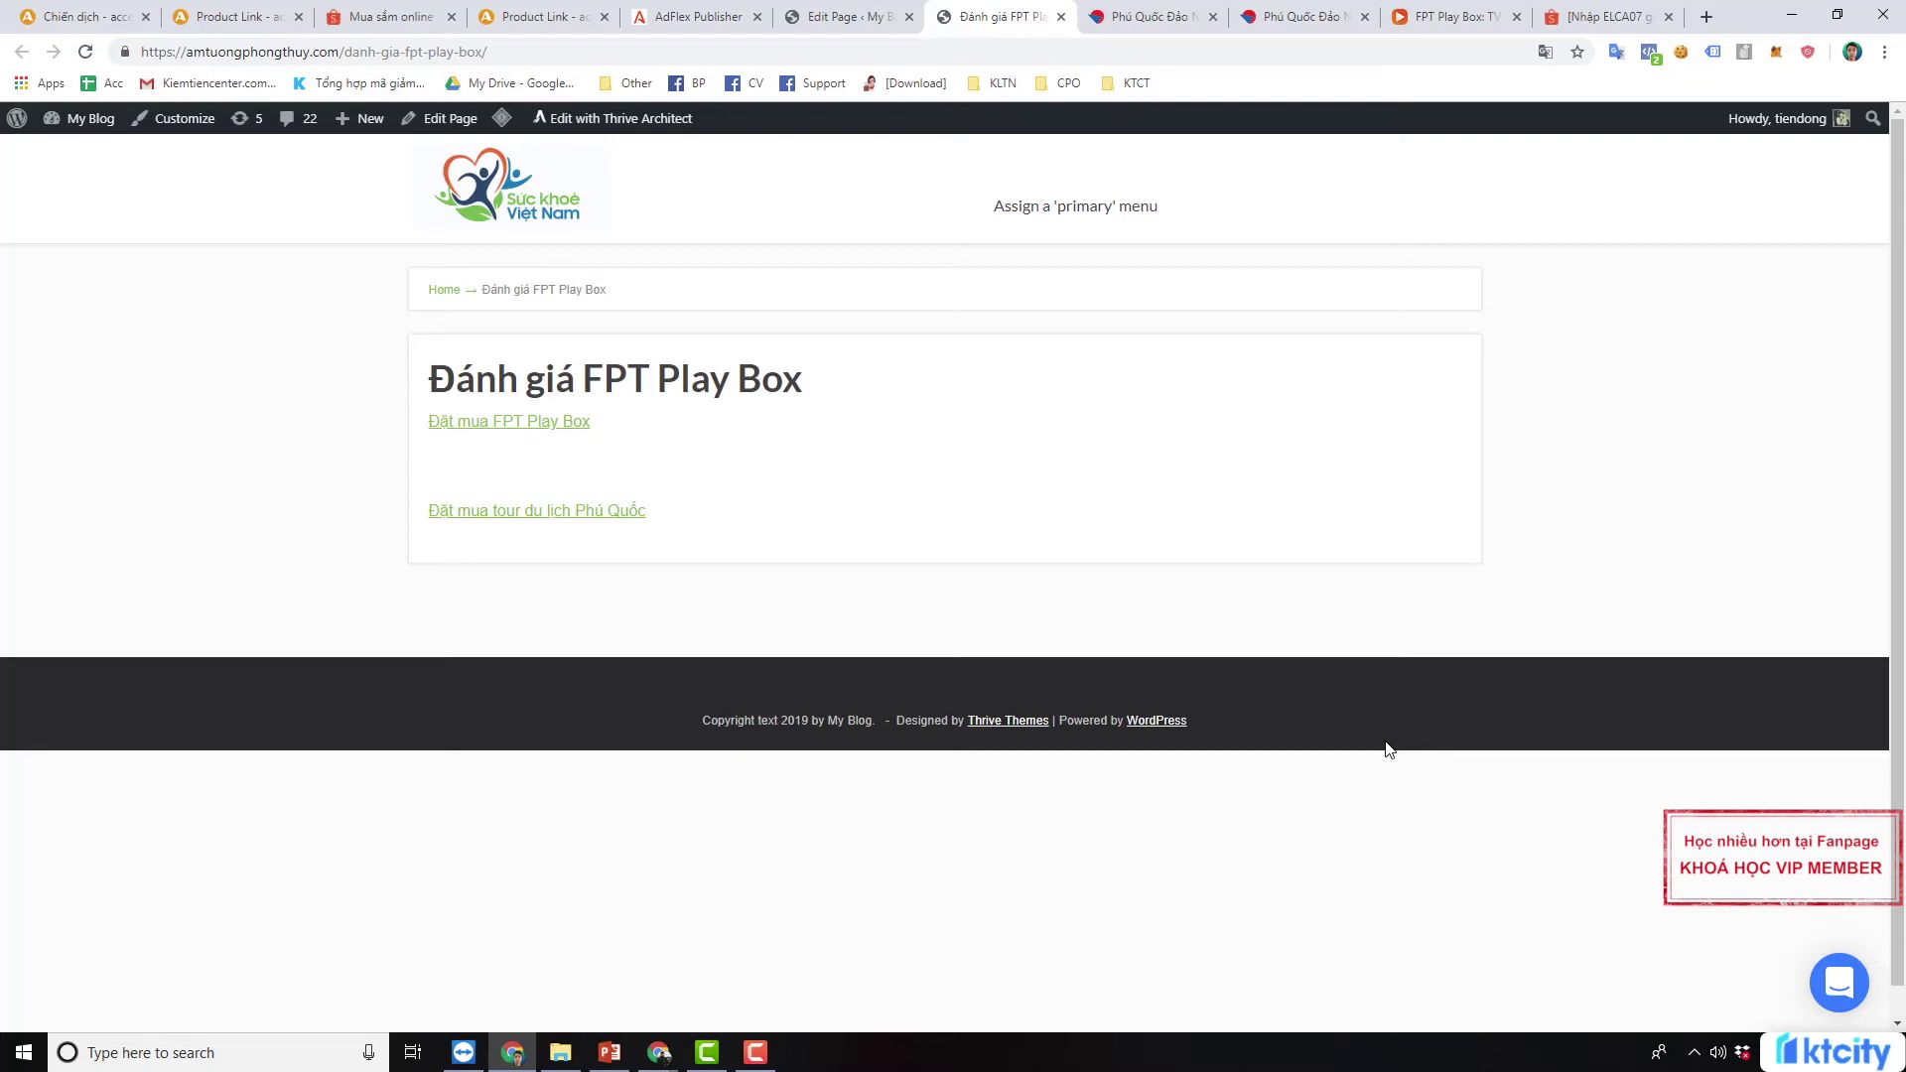
click(238, 16)
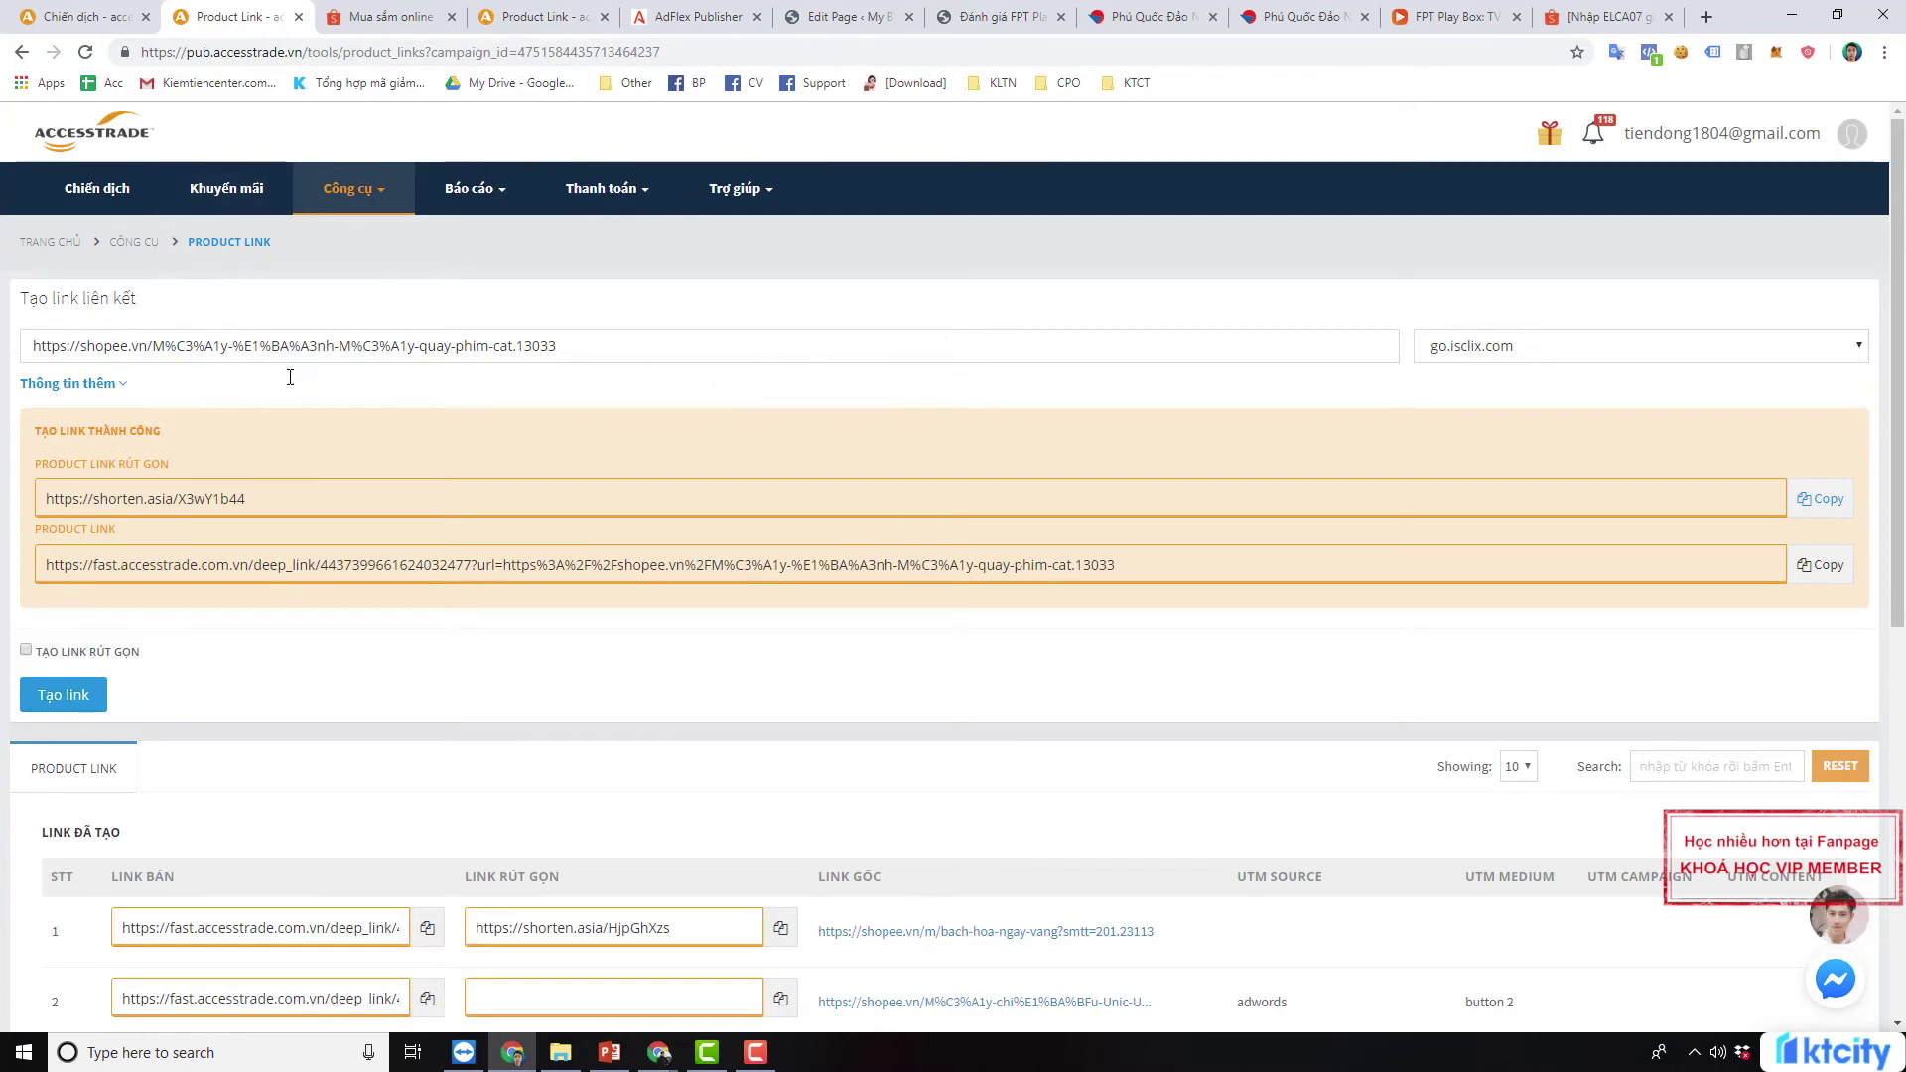
Copy the shortened product link for Shopee's camera category and check the original category page it points to
click(1826, 499)
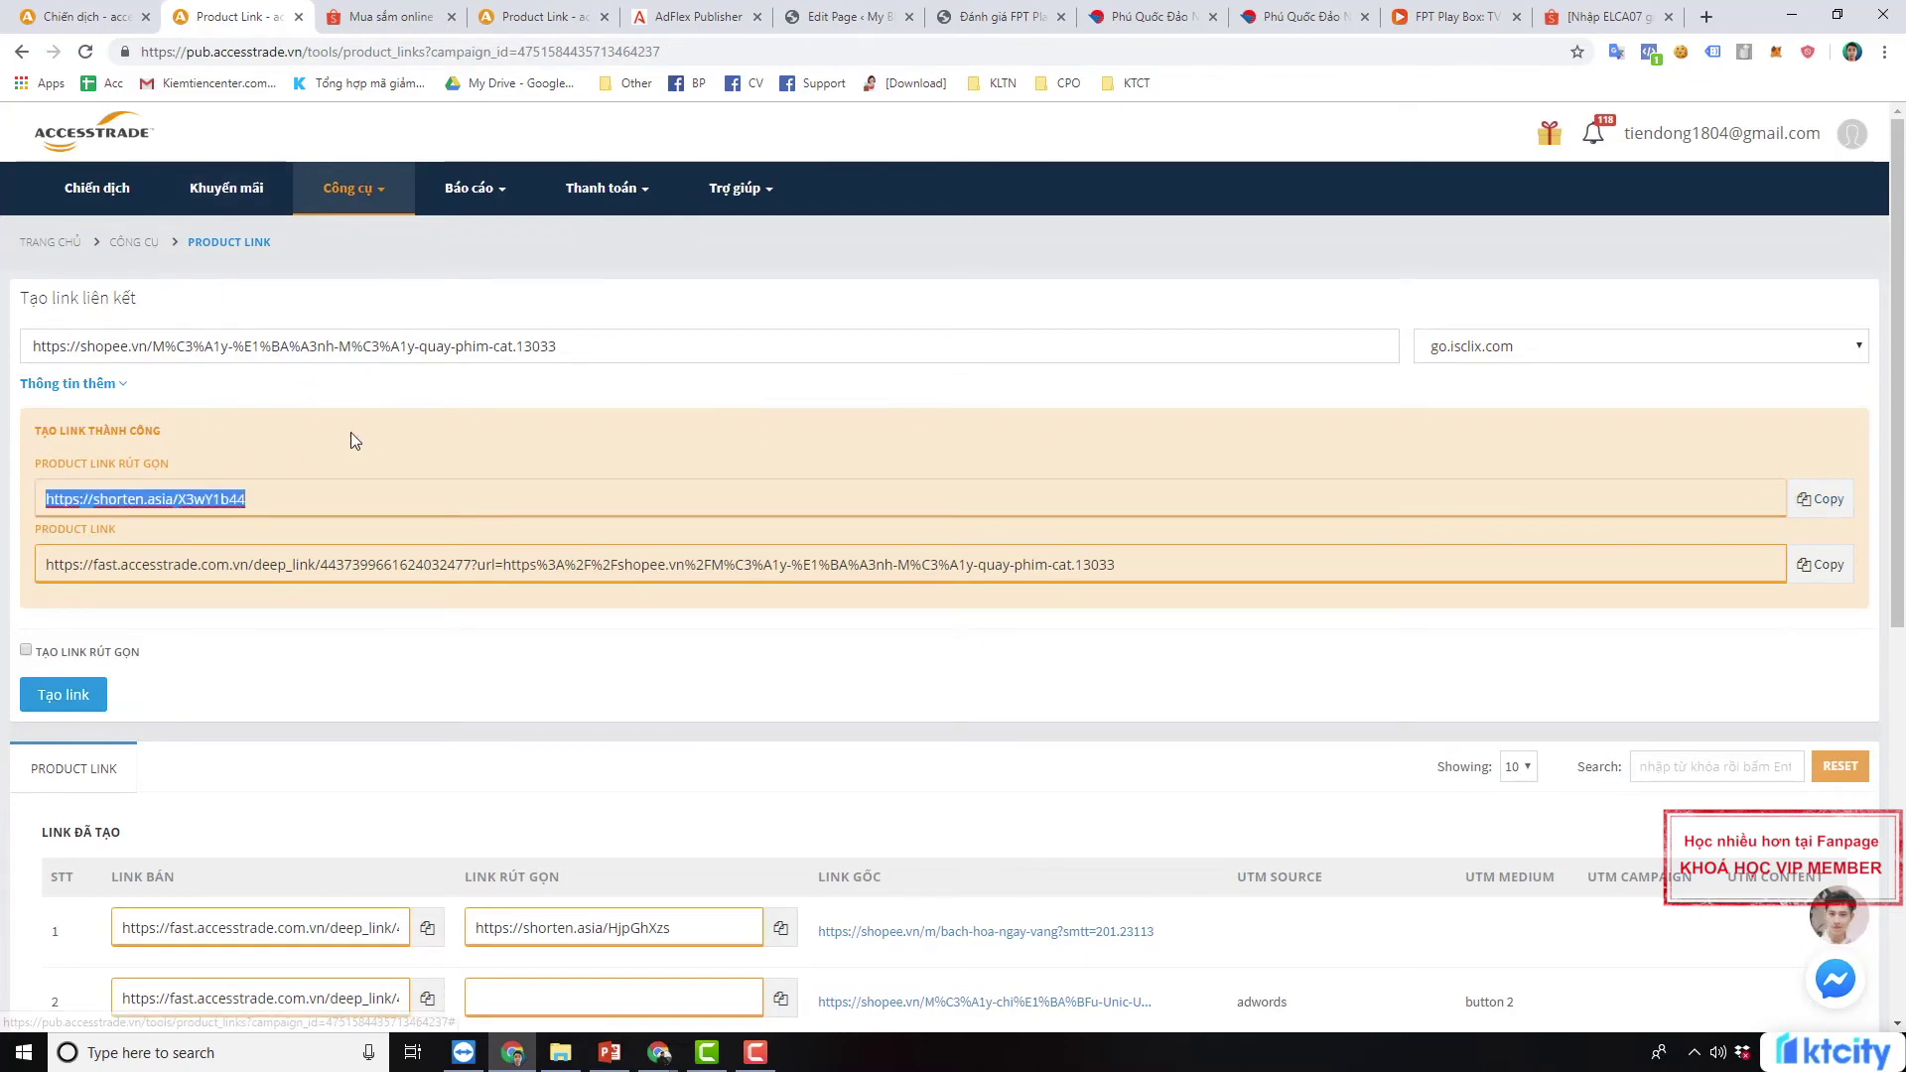
drag(585, 346, 60, 346)
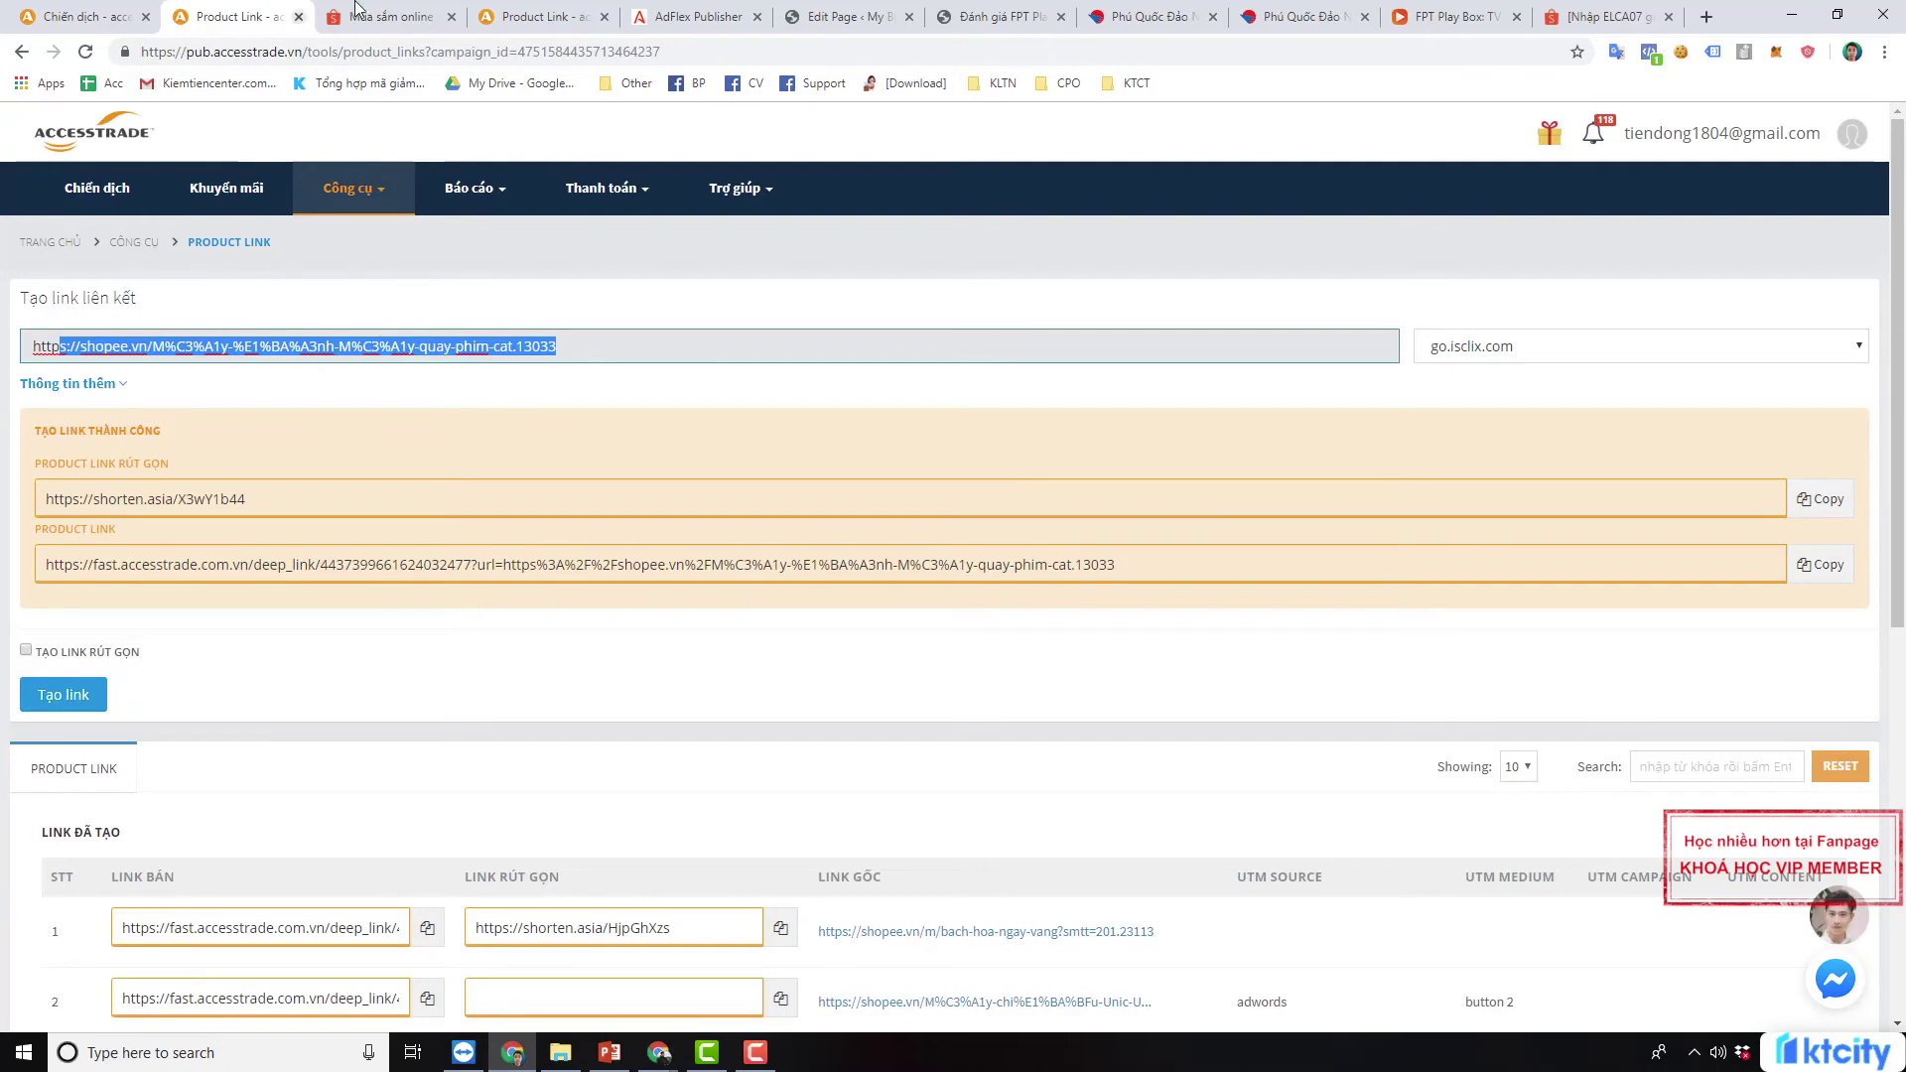
click(352, 10)
scroll(397, 397, down, 5)
click(233, 16)
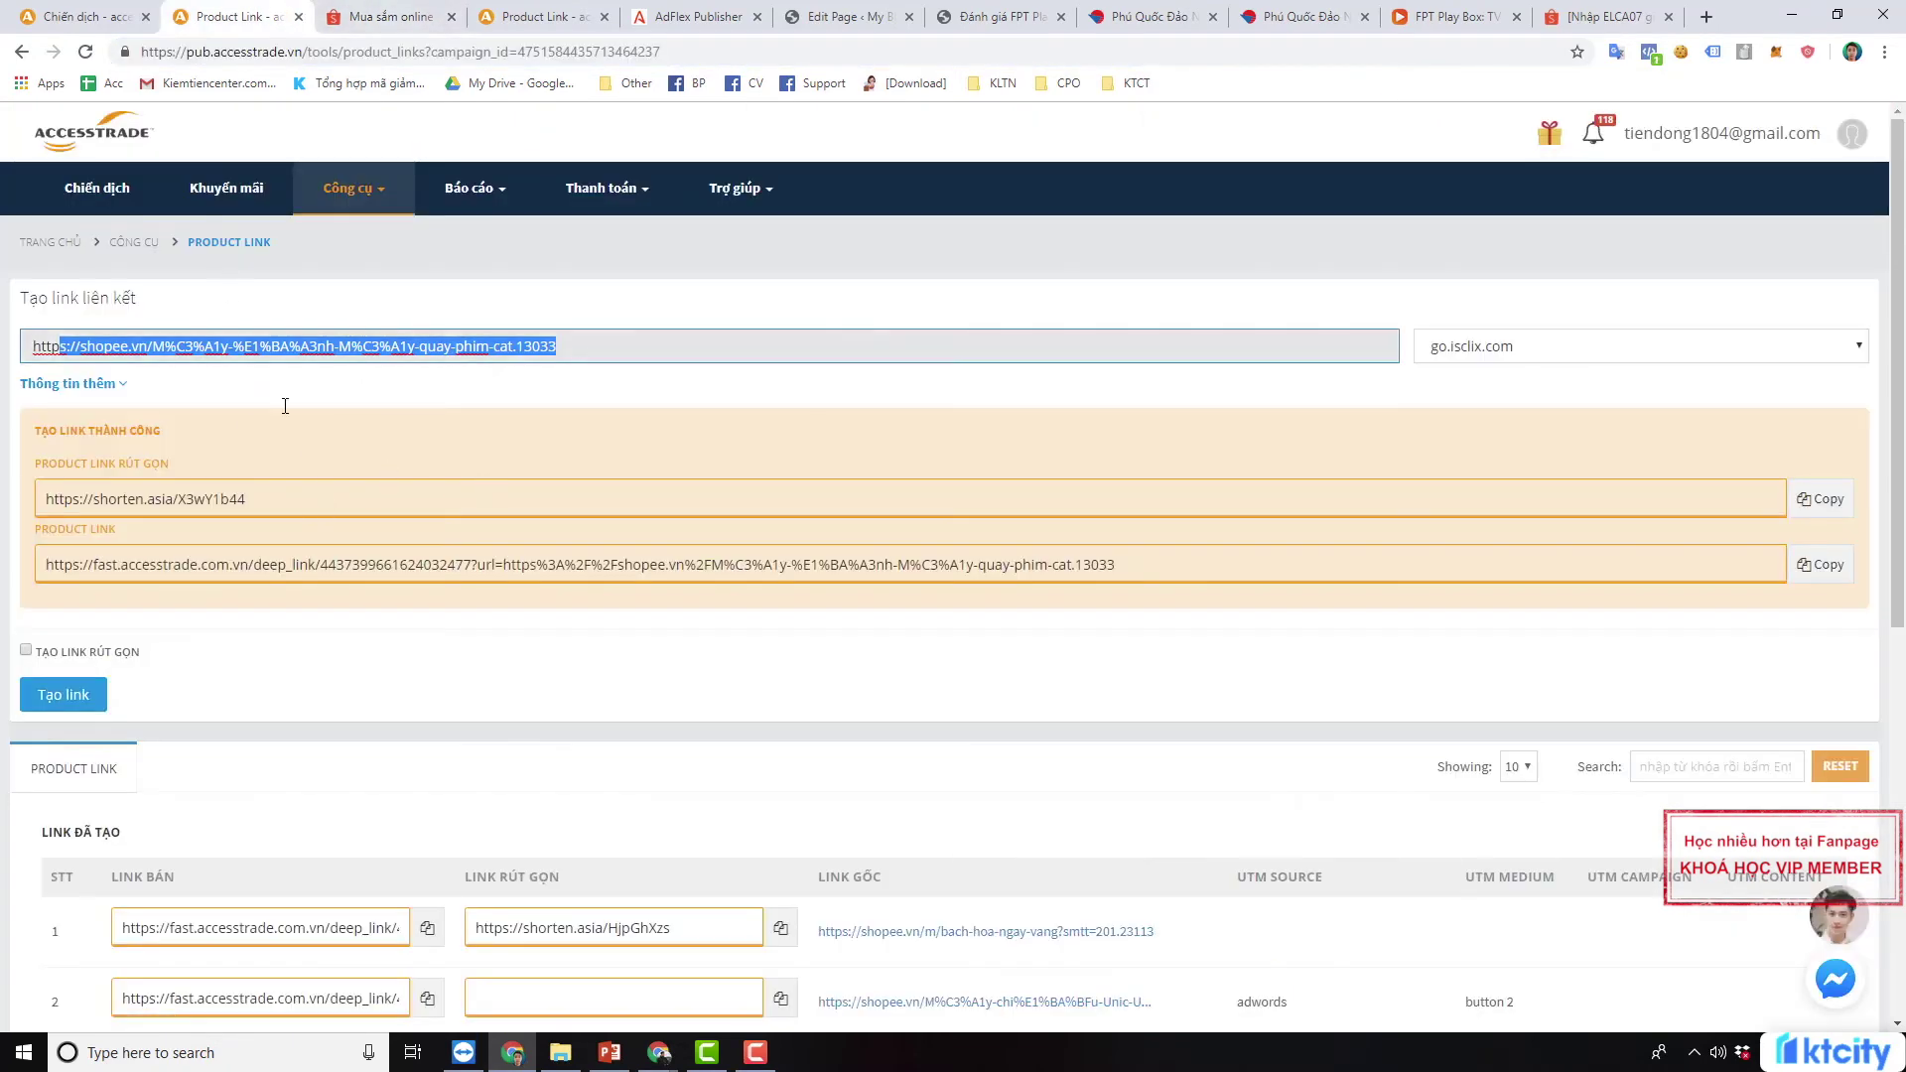
click(1701, 497)
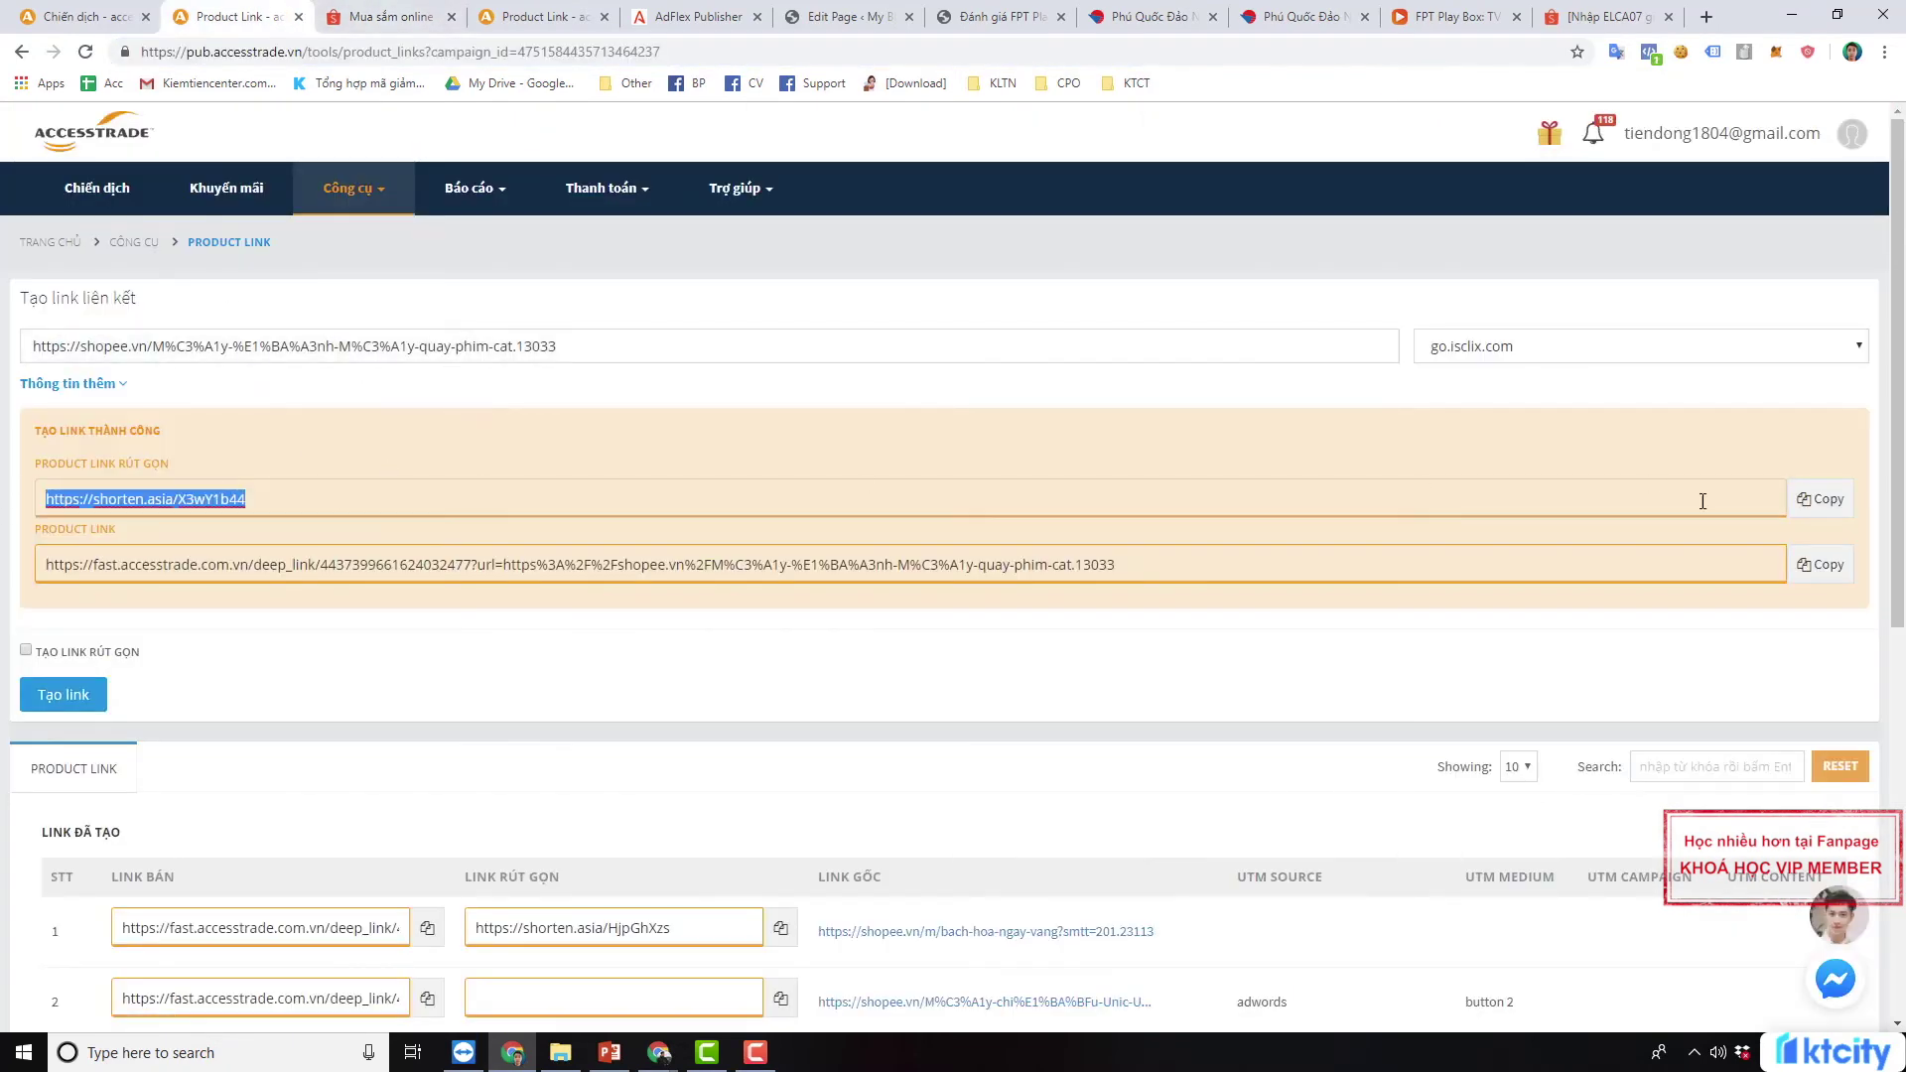
Test the copied short link in a new browser tab, browse the Shopee landing page, and return to the AccessTrade product link page
click(1705, 17)
right_click(1038, 51)
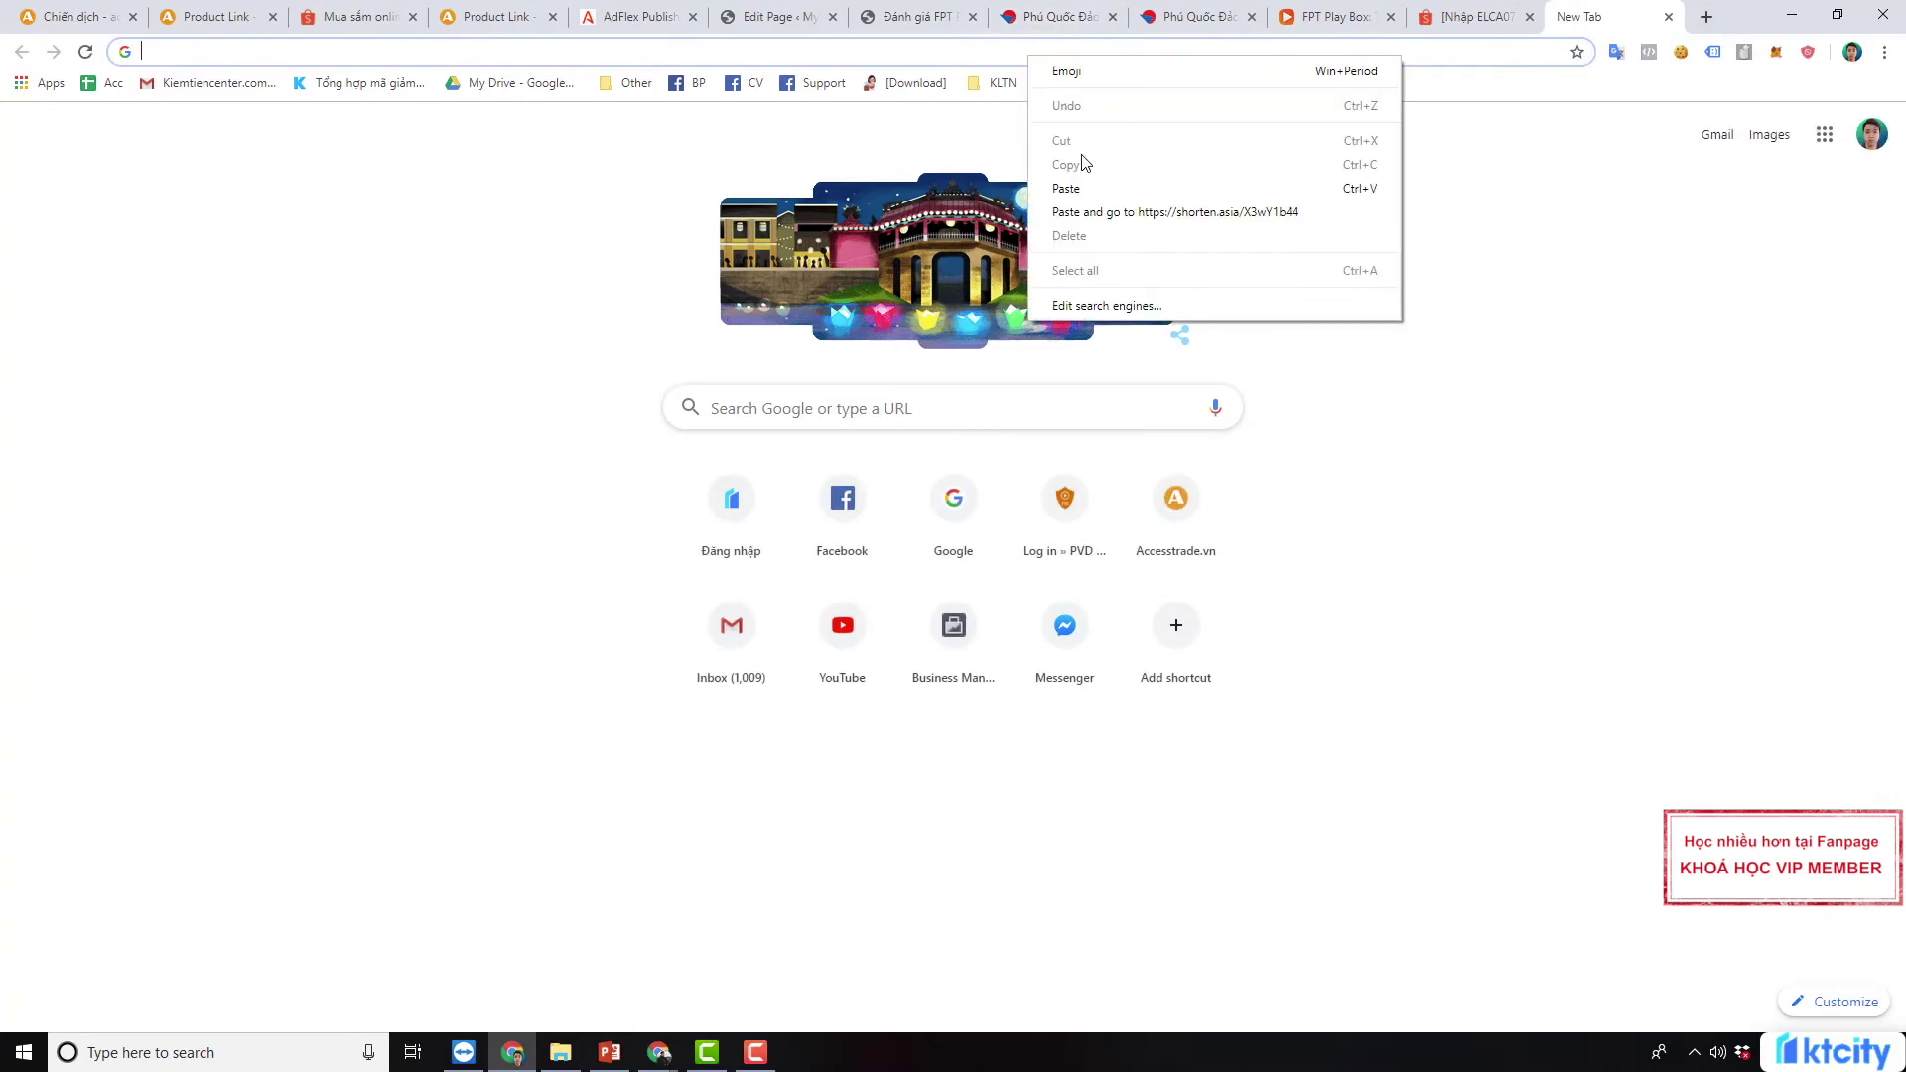
click(1067, 188)
key(Return)
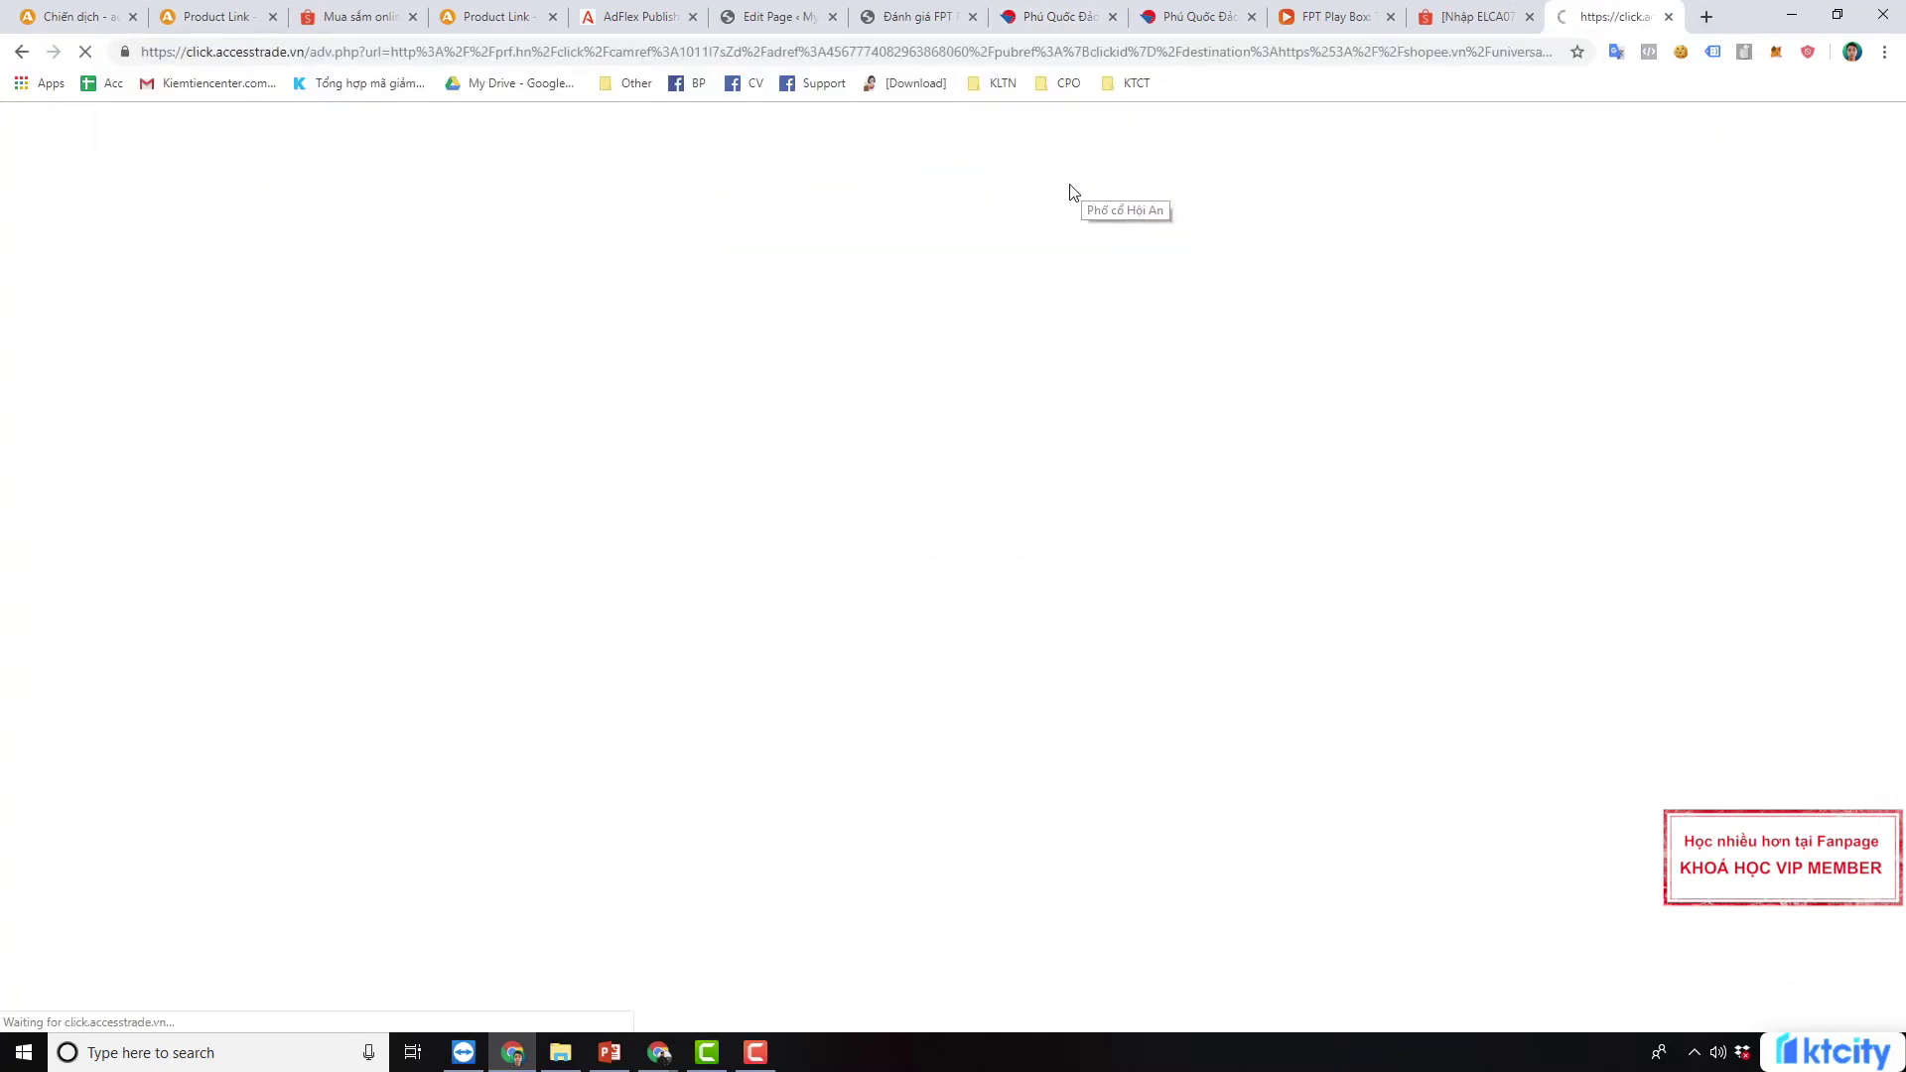
scroll(748, 437, down, 5)
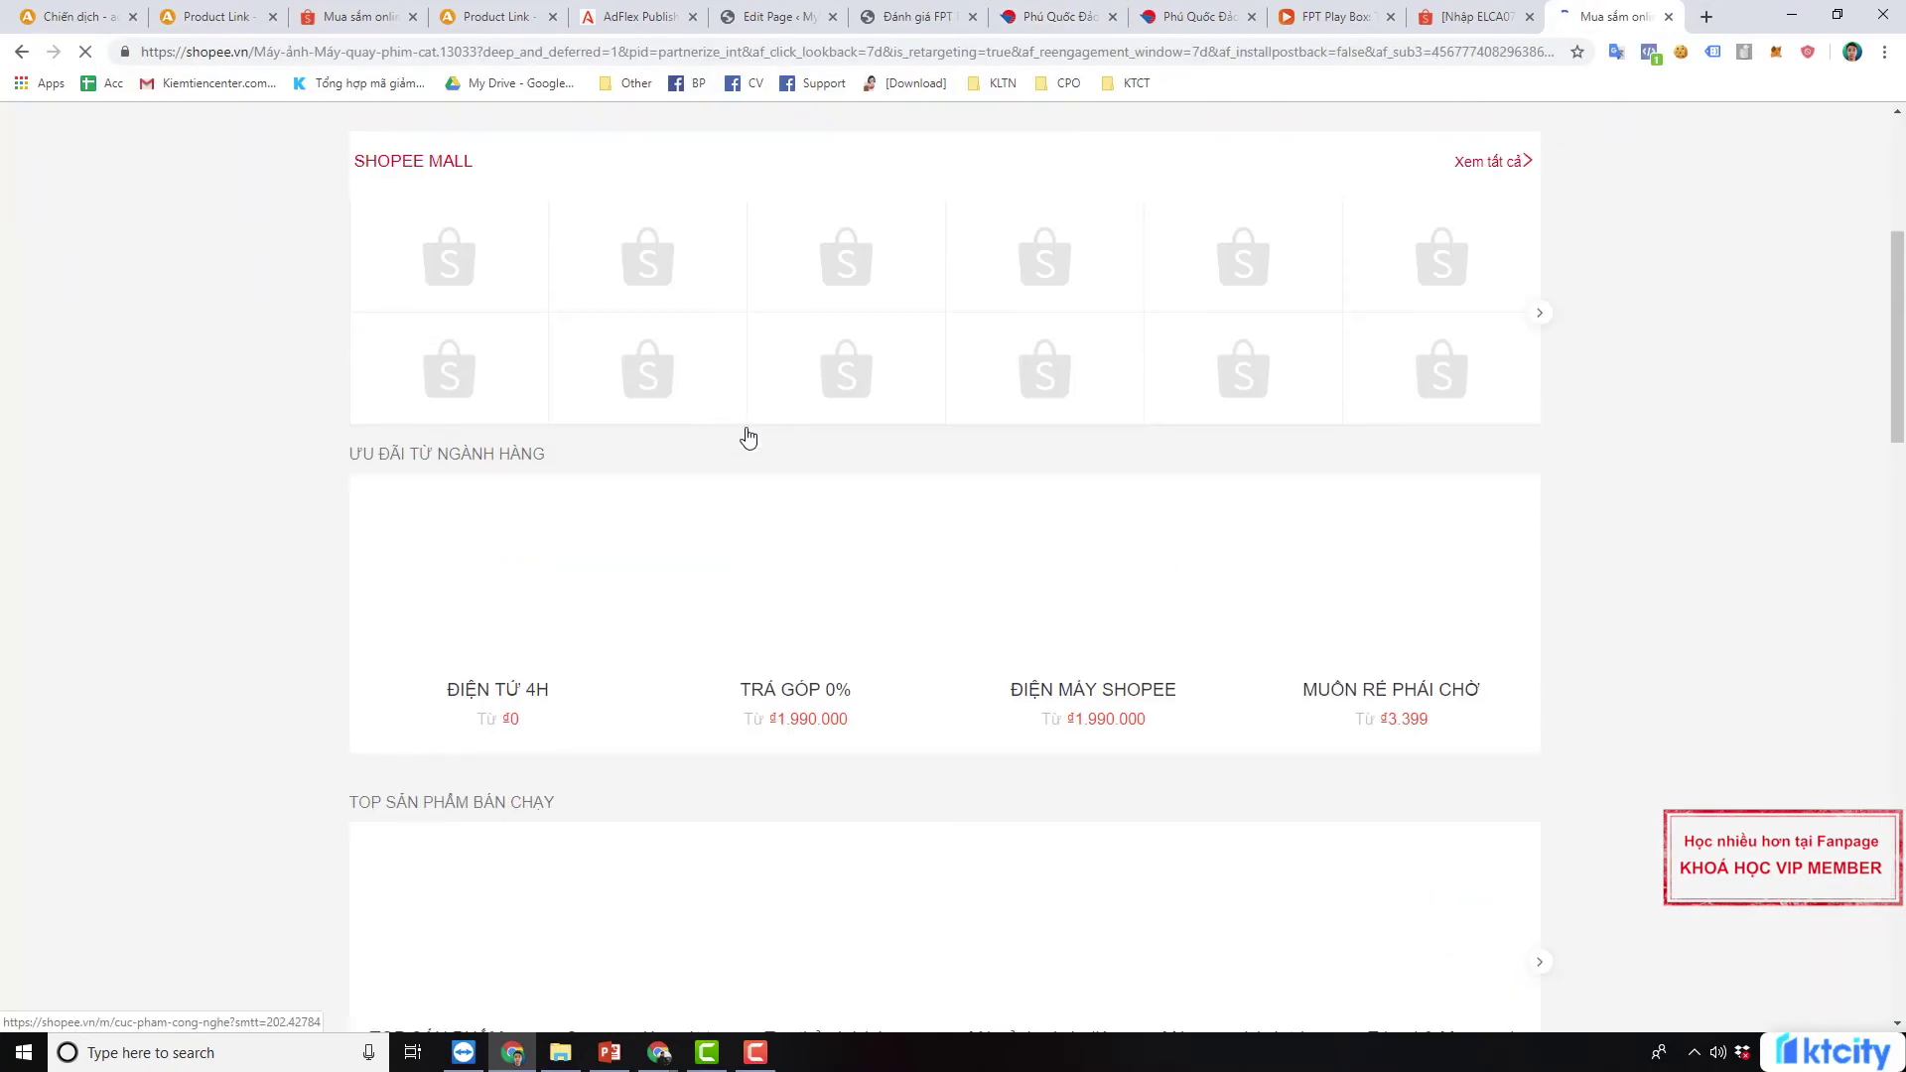
scroll(849, 433, down, 10)
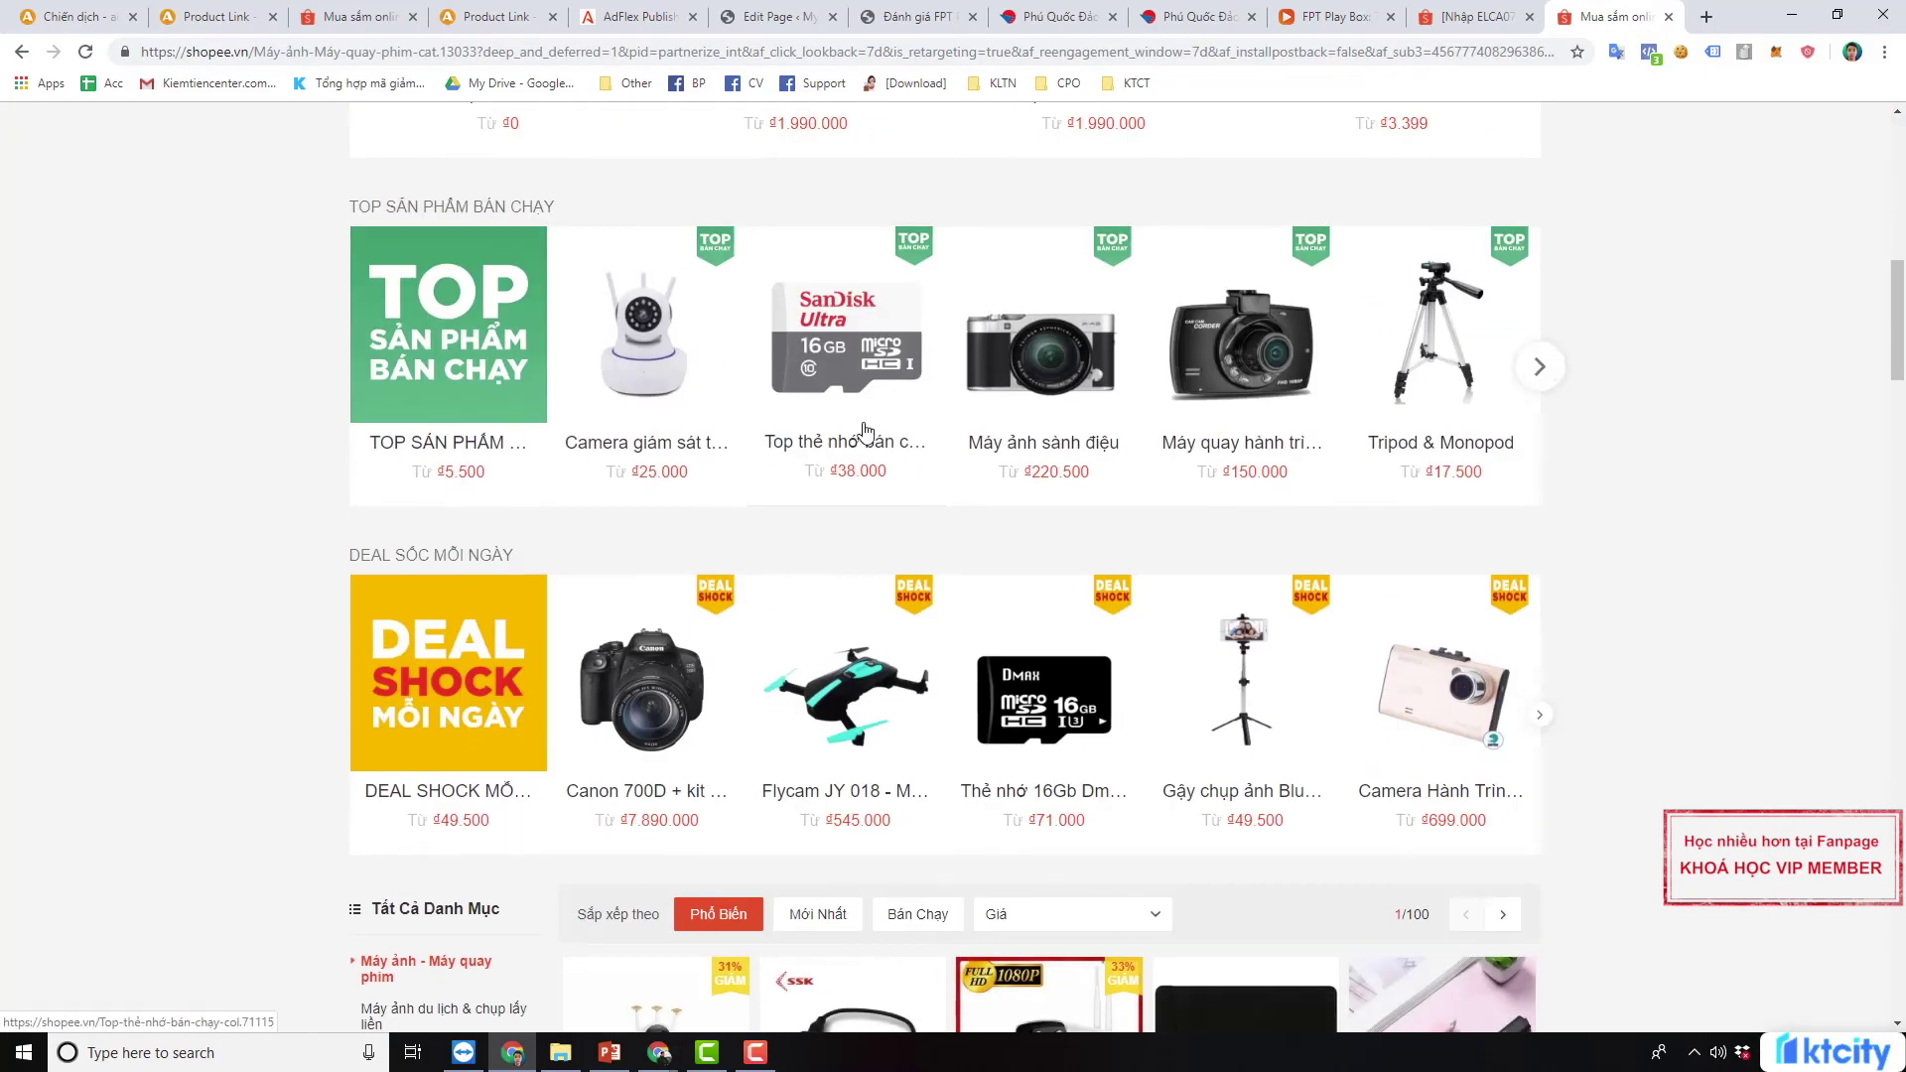
scroll(866, 430, up, 10)
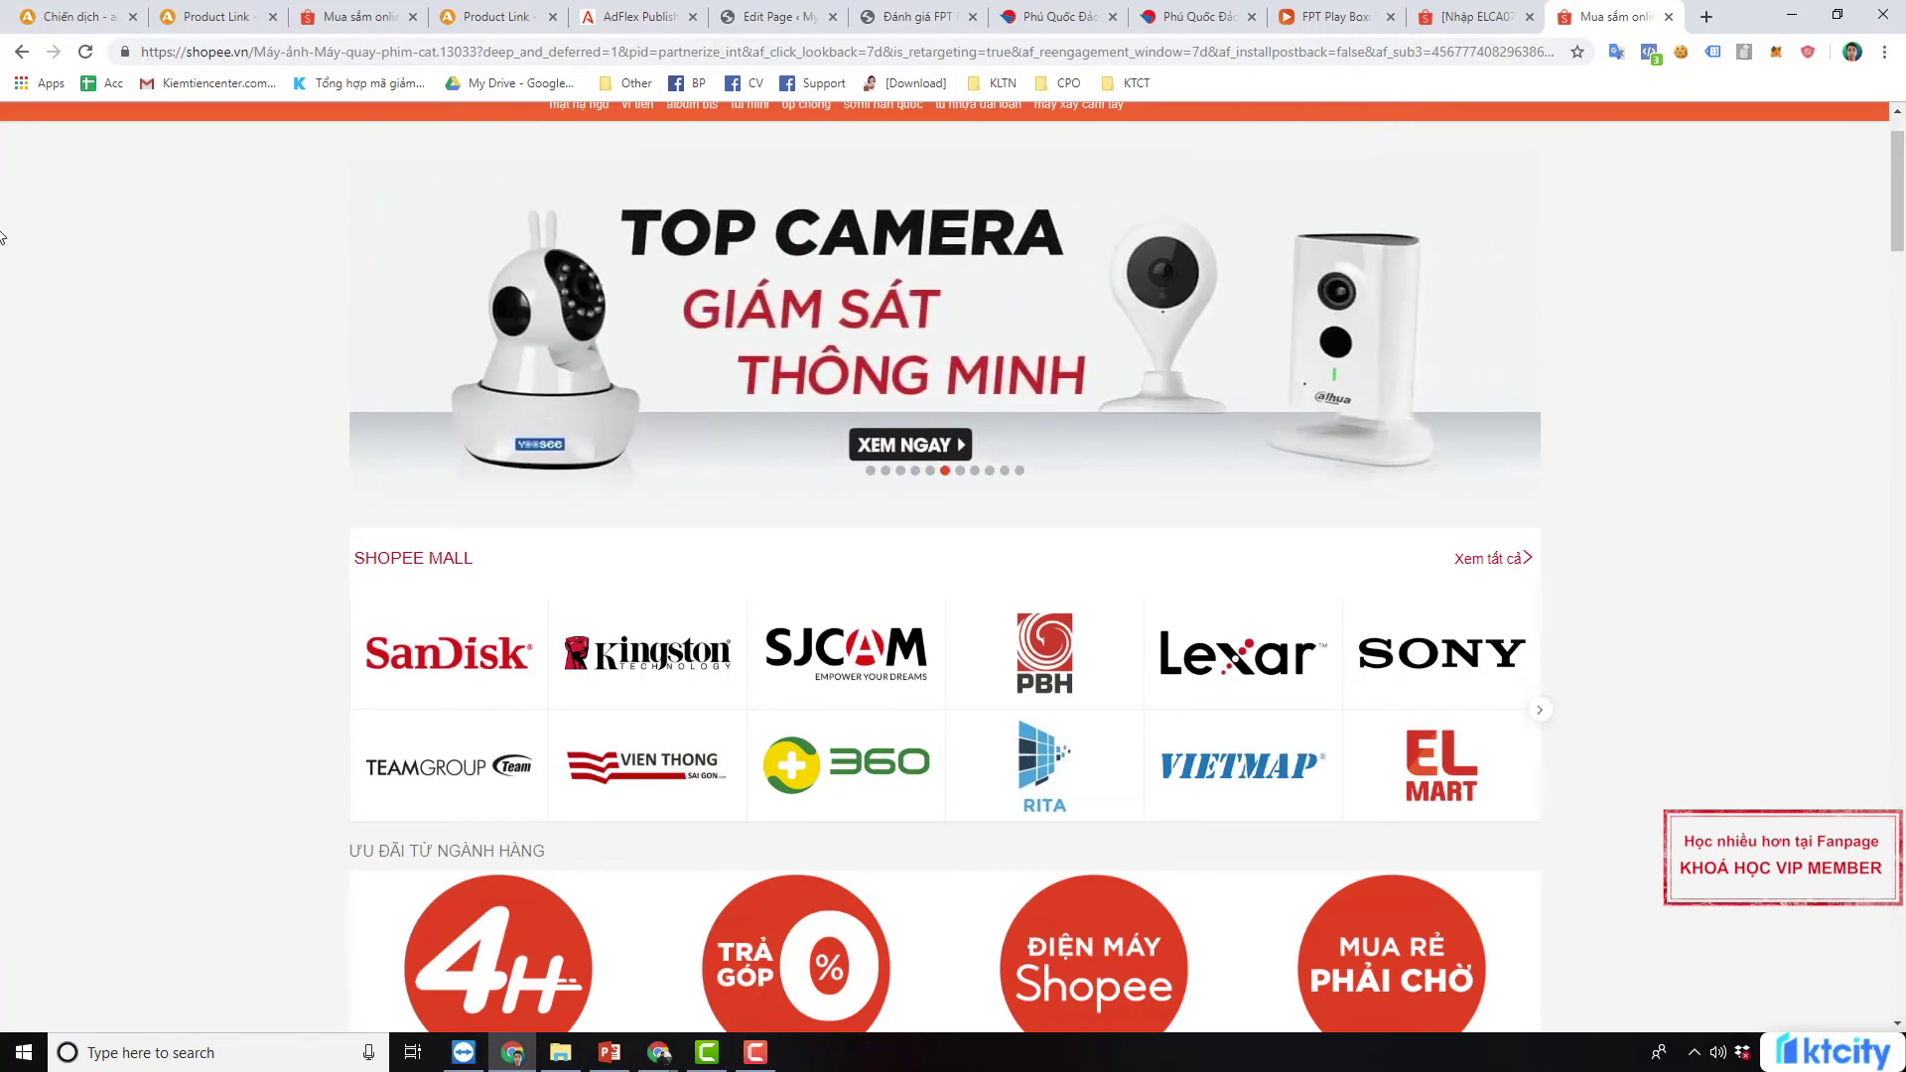
click(211, 12)
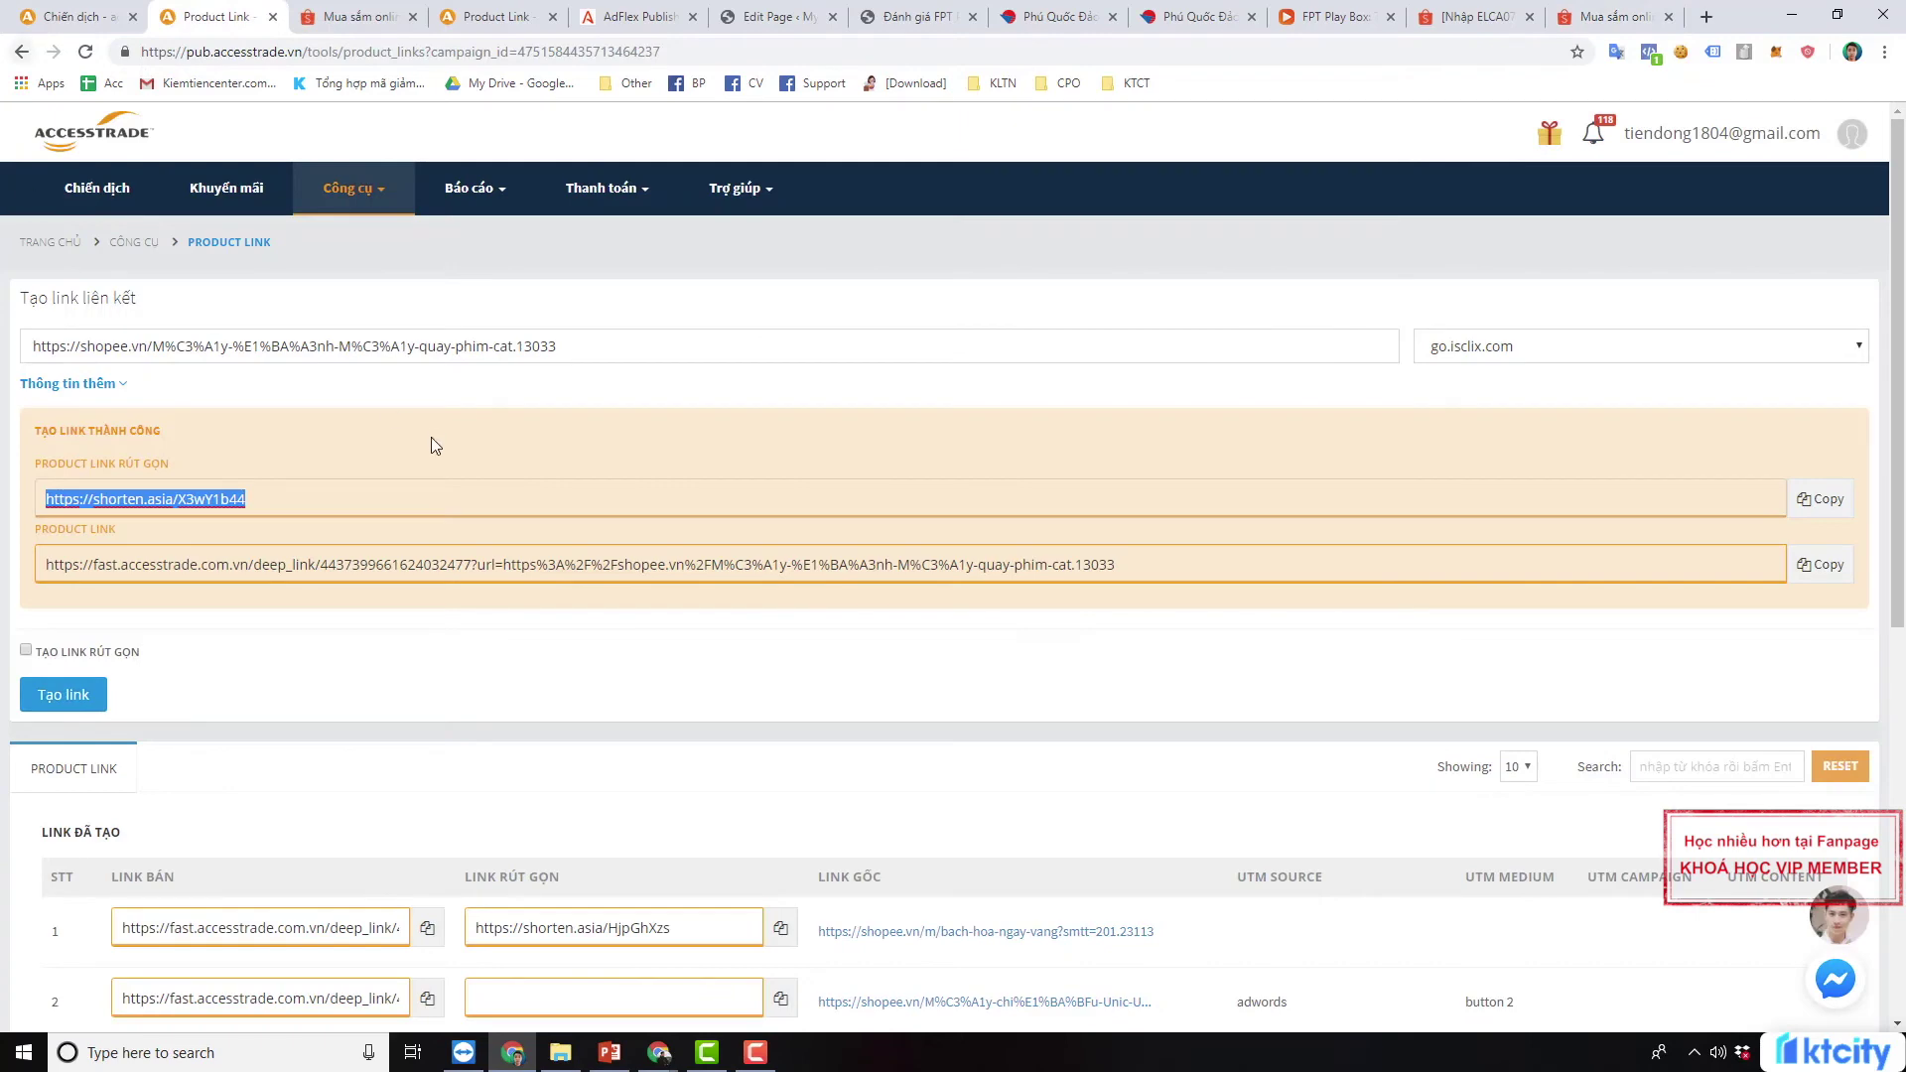
scroll(225, 404, down, 3)
scroll(218, 400, up, 3)
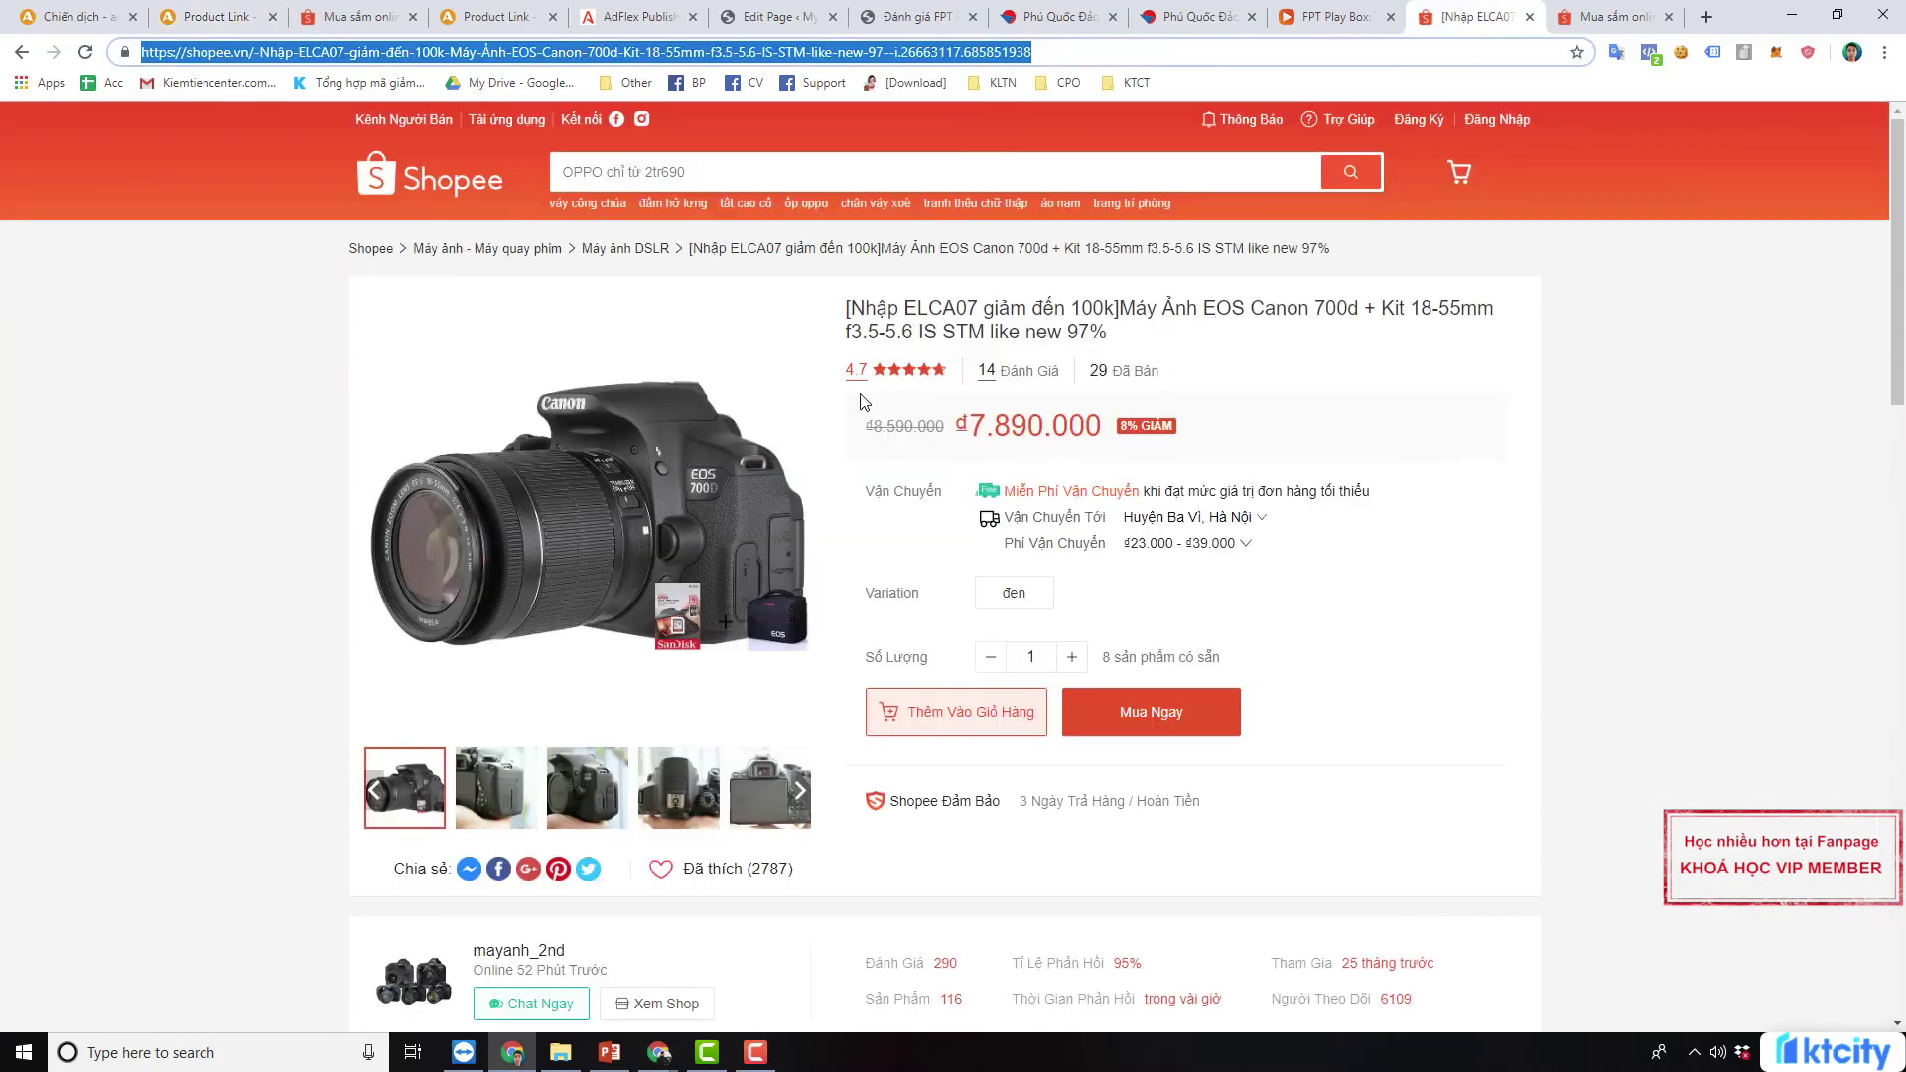
Copy the address of Shopee's Canon EOS 700d product page and close the short link's test tab
click(1119, 52)
drag(1159, 48, 113, 62)
right_click(747, 60)
click(824, 157)
click(1671, 17)
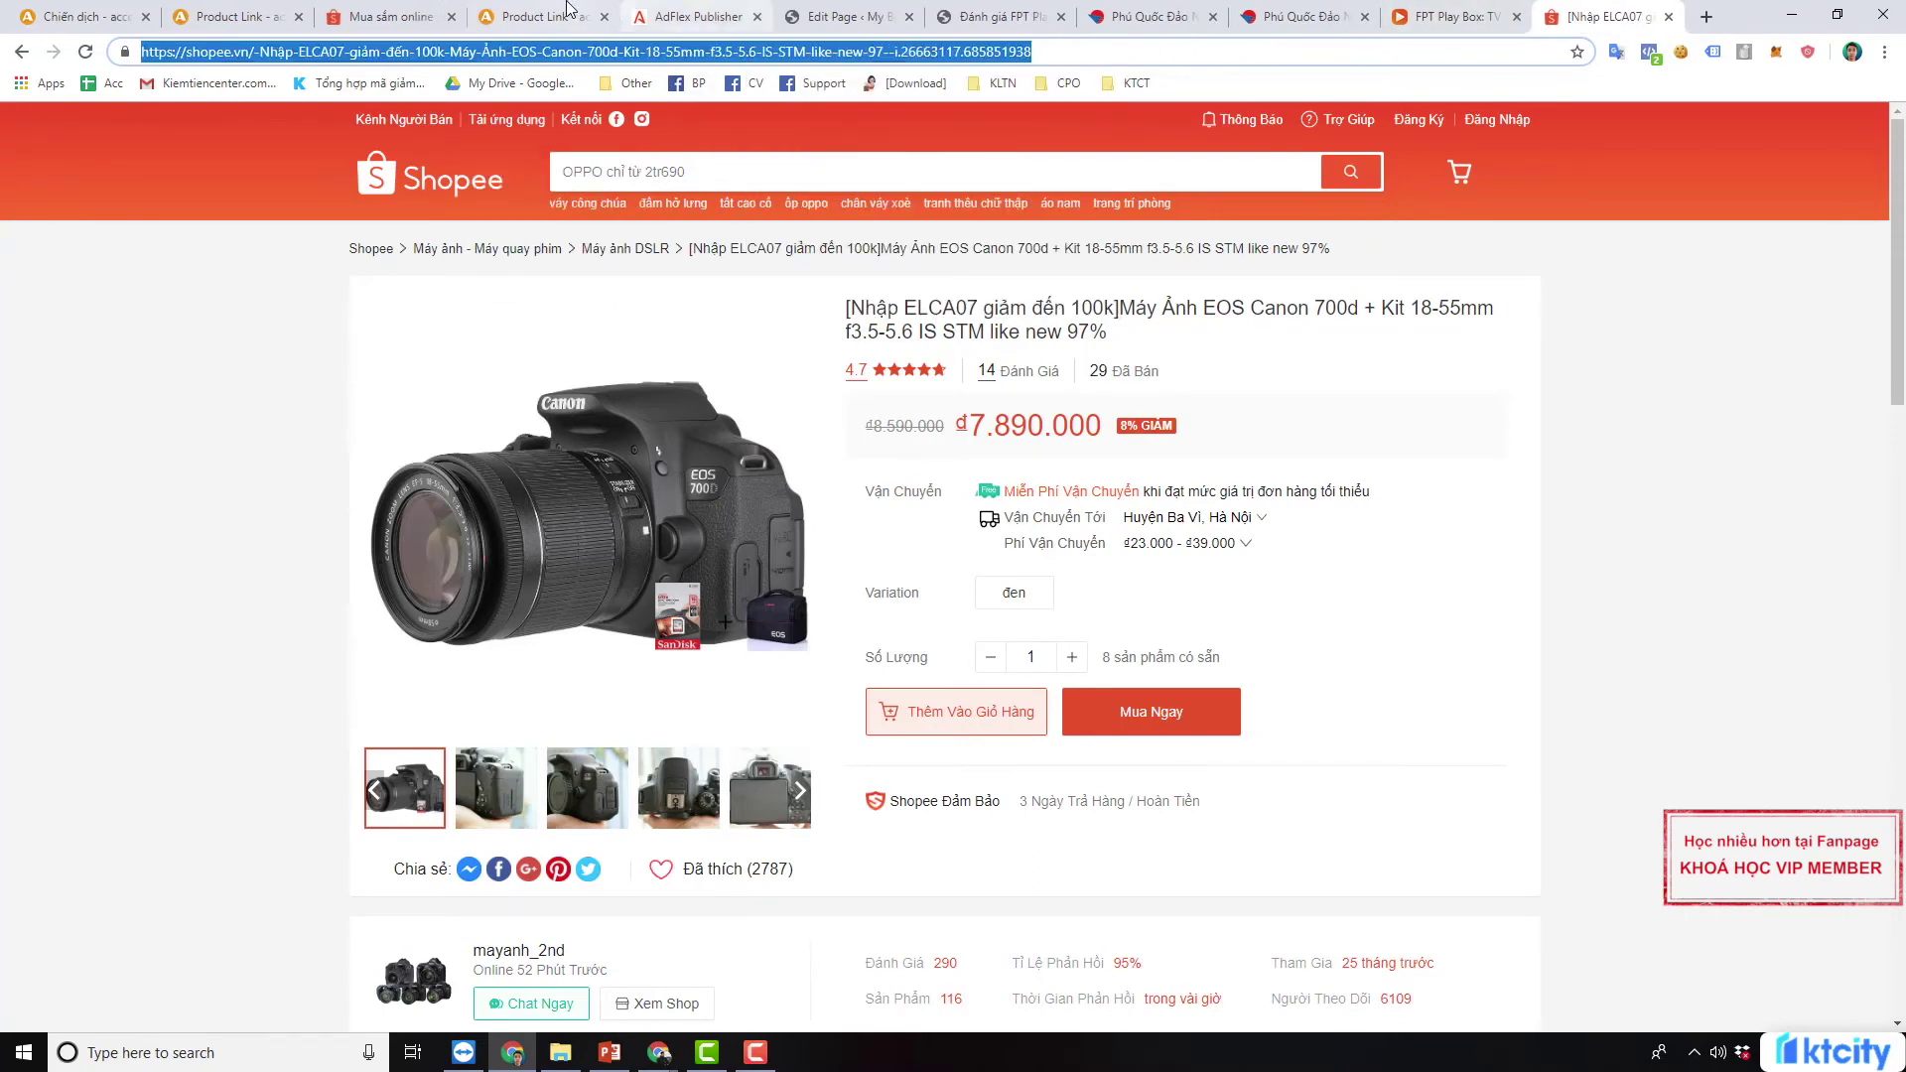
Reload the general AccessTrade Product Link form and paste the Canon EOS 700d product address as the source URL
click(536, 15)
key(F5)
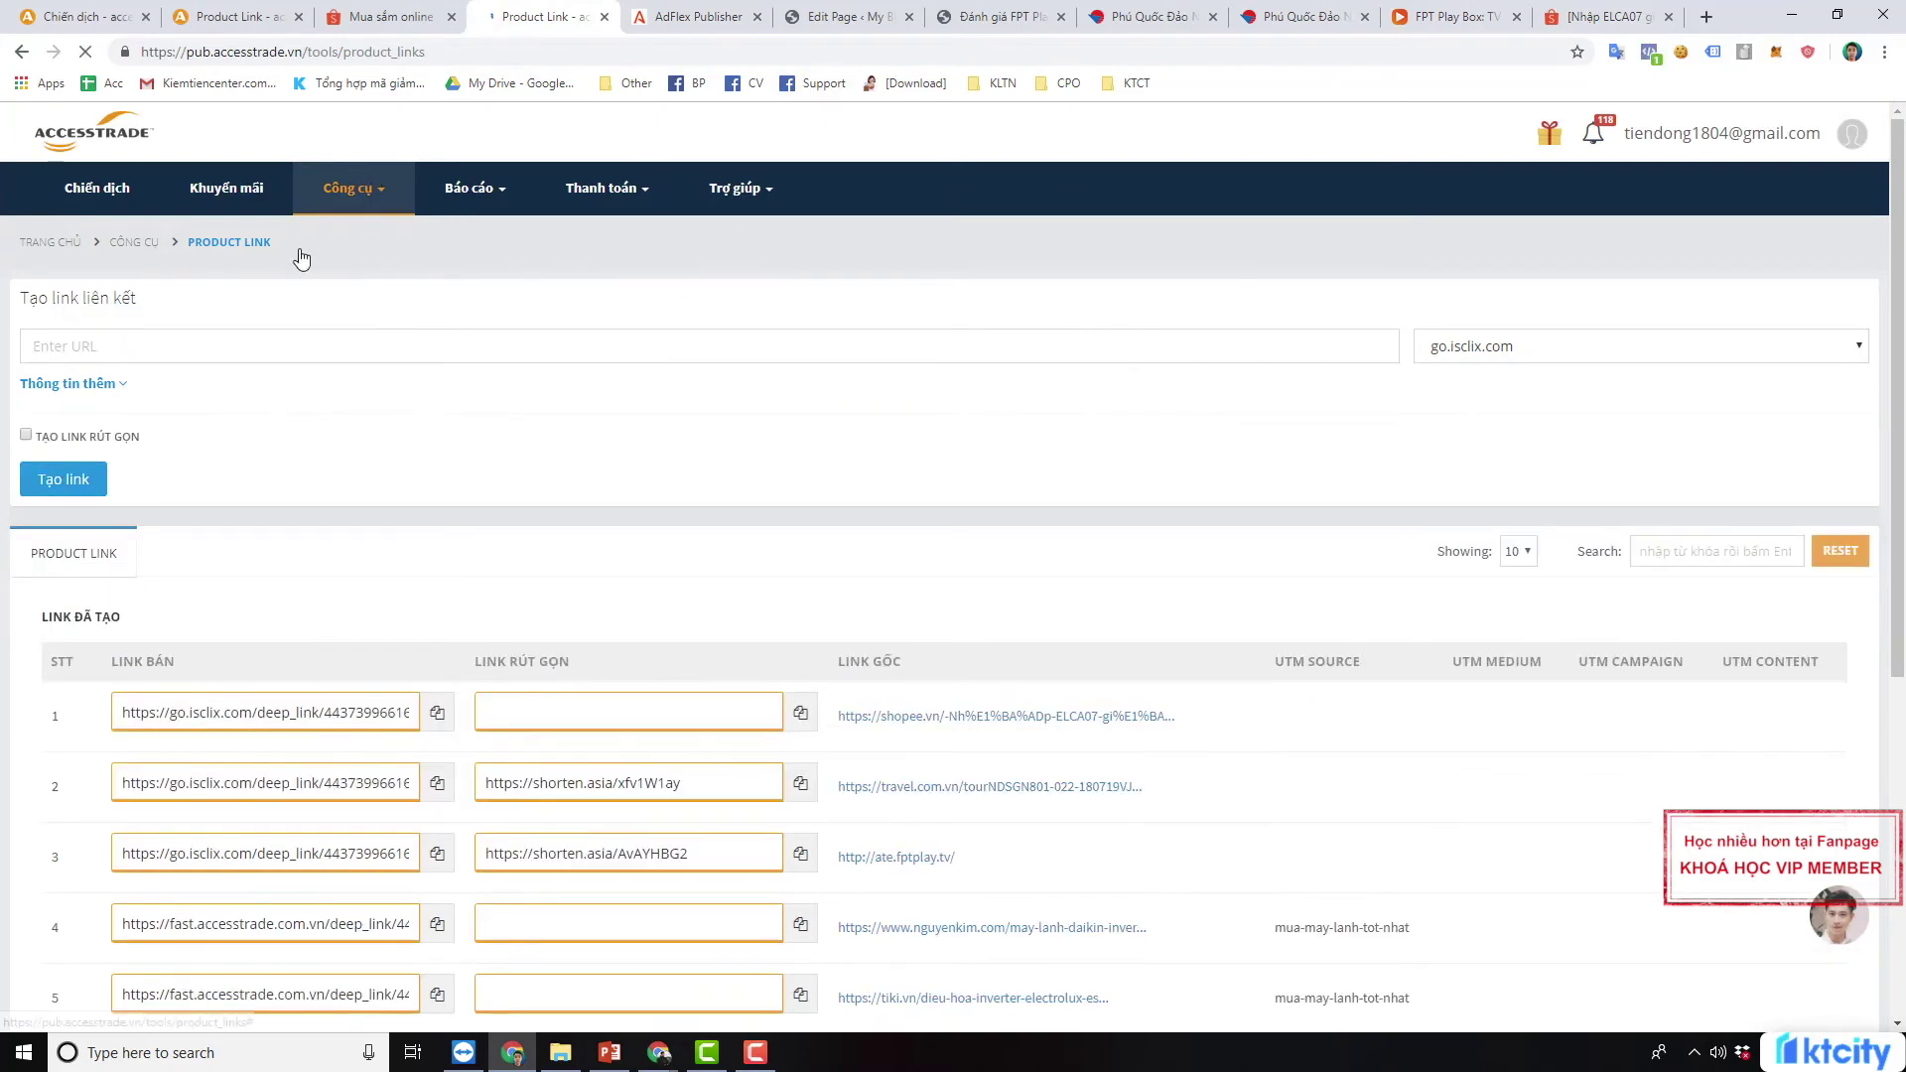
click(178, 348)
key(ctrl+v)
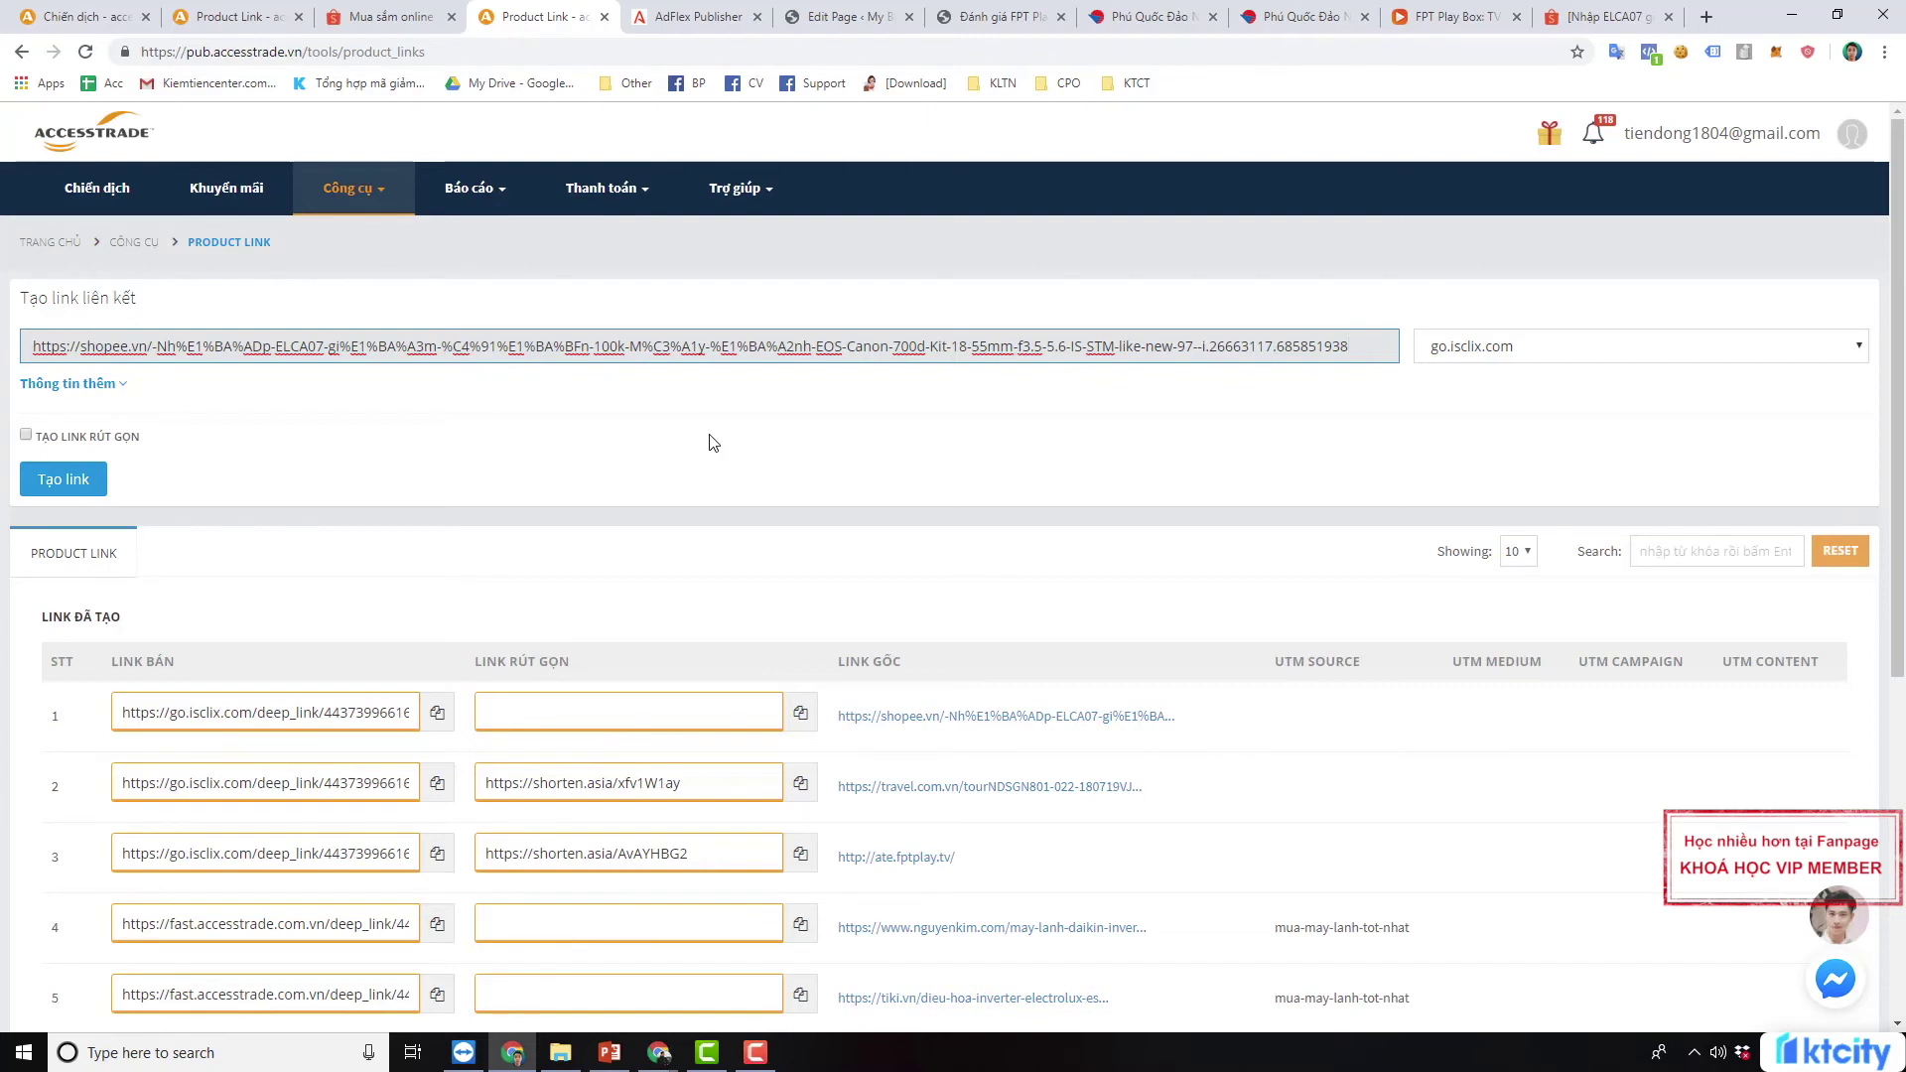
Expand the extra link information, set the campaign source to "website", and create the Canon product link
click(97, 396)
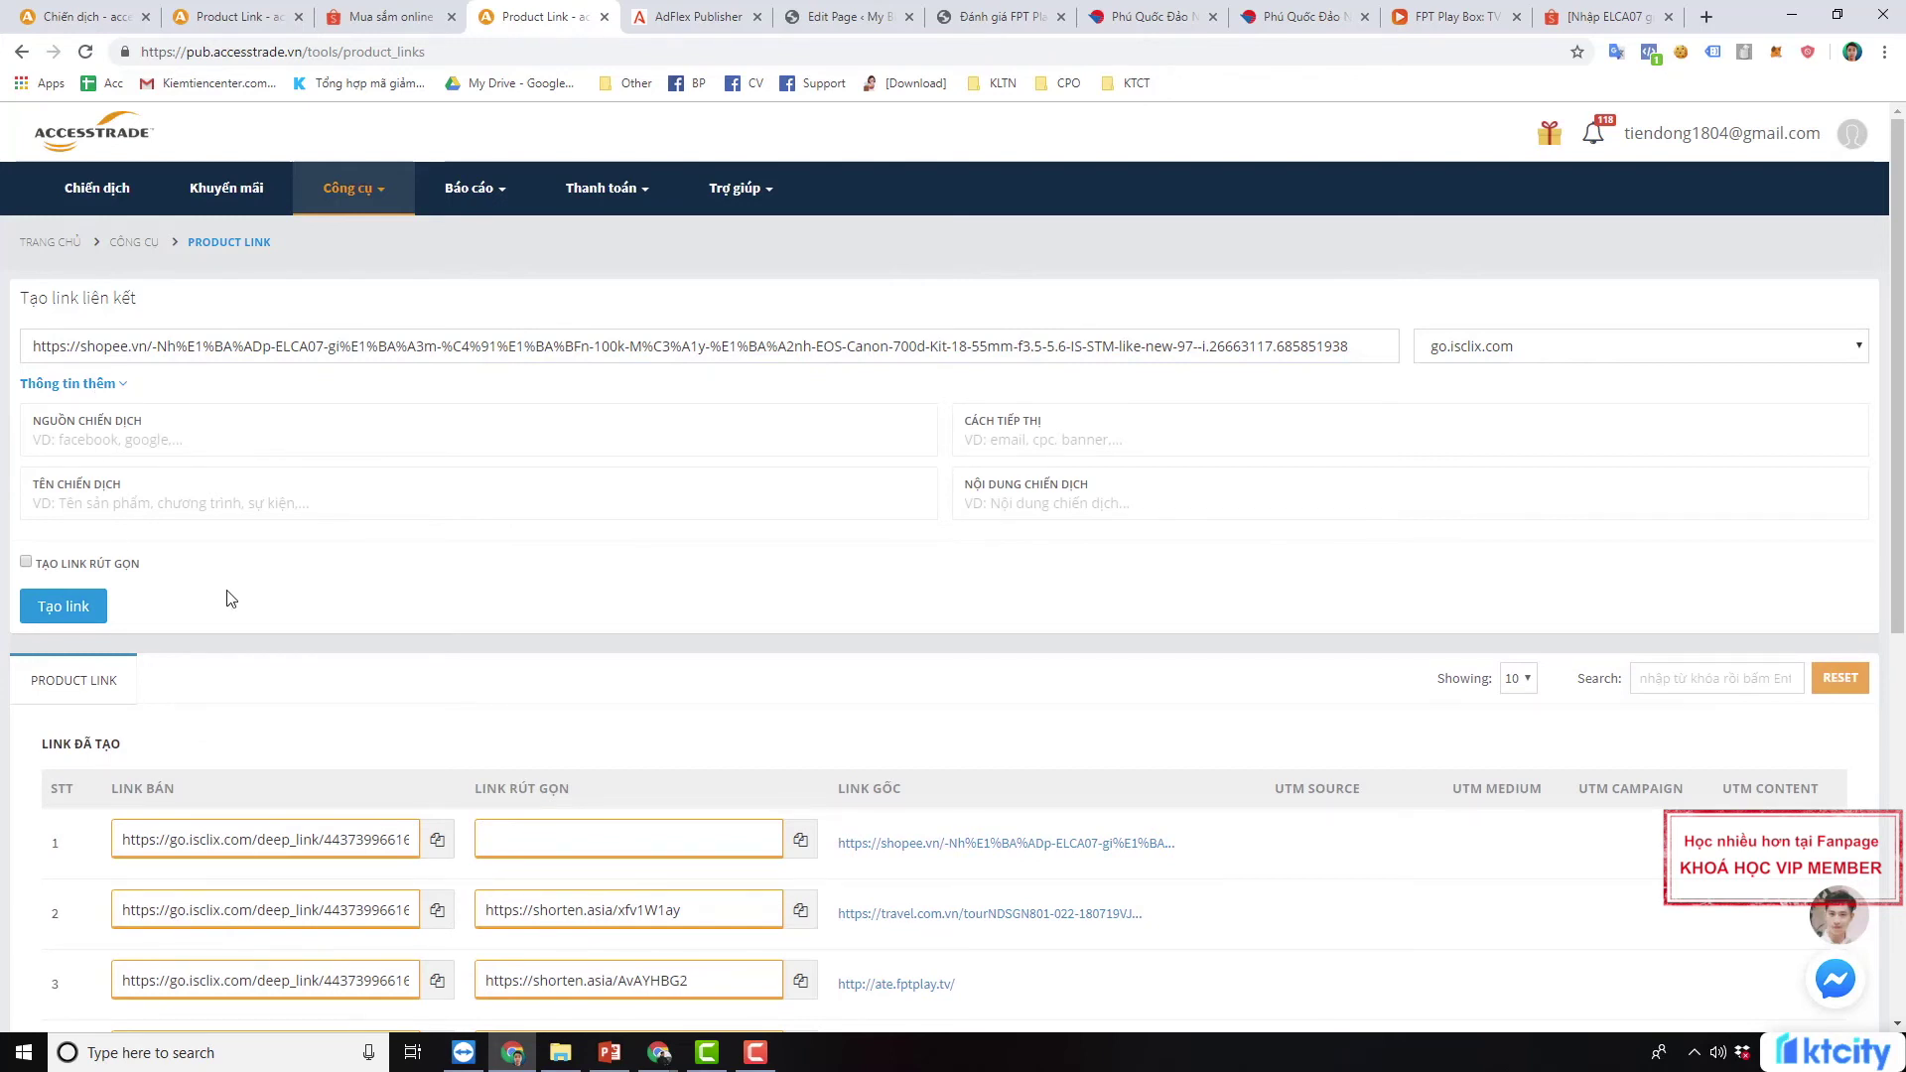
scroll(268, 494, down, 1)
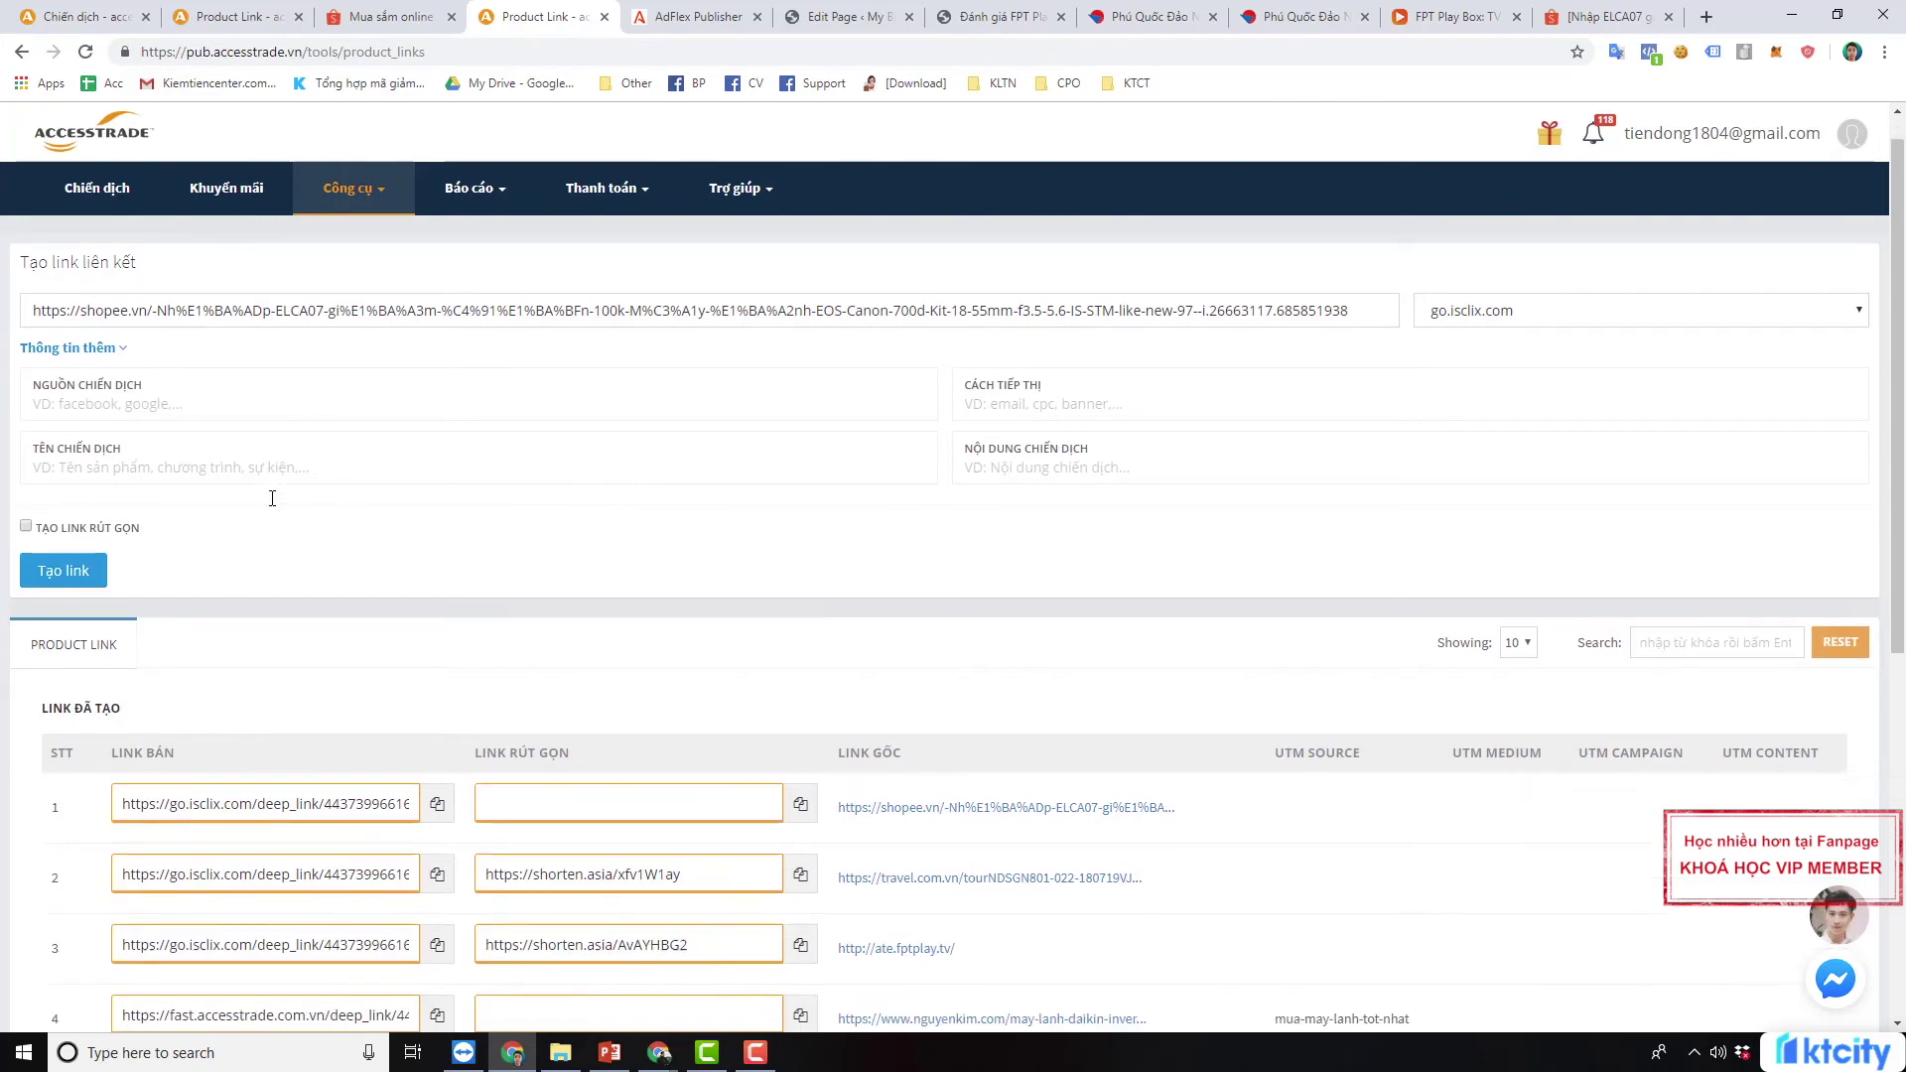
scroll(272, 497, up, 1)
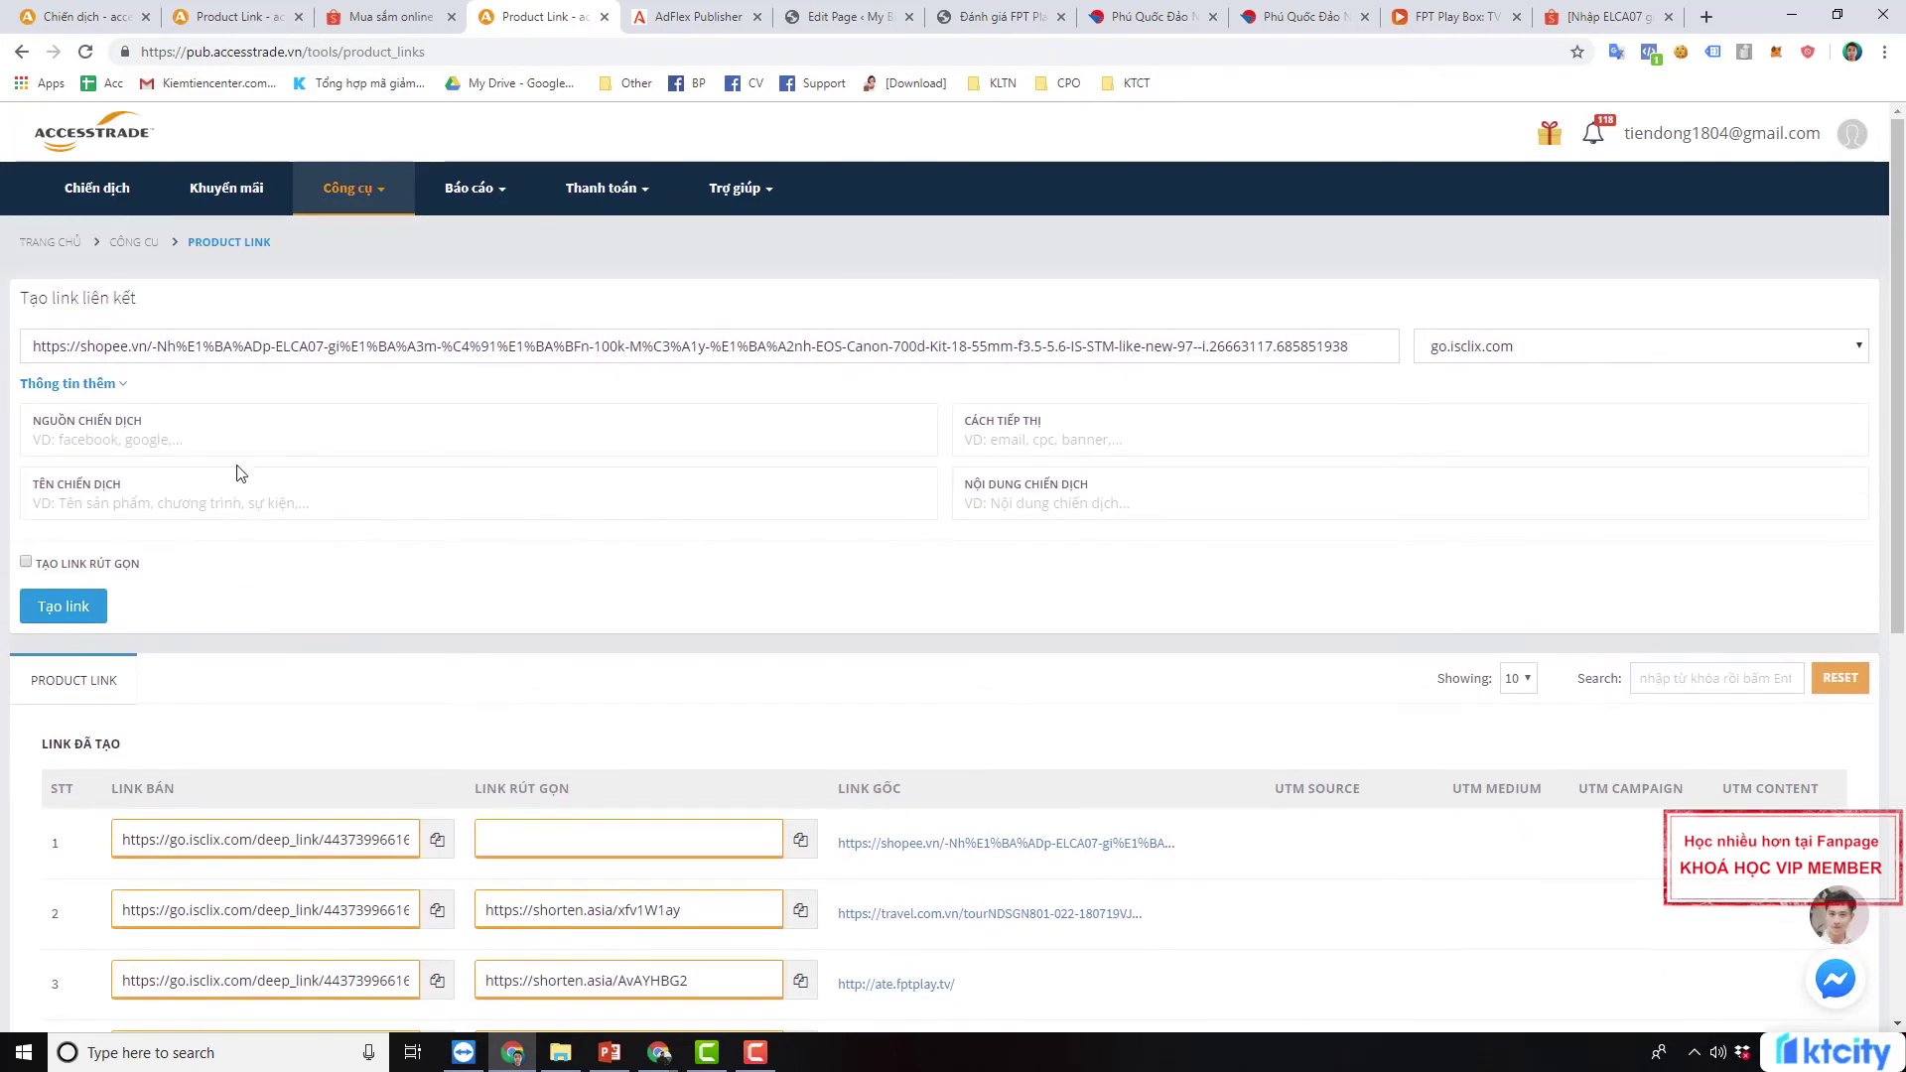
click(115, 447)
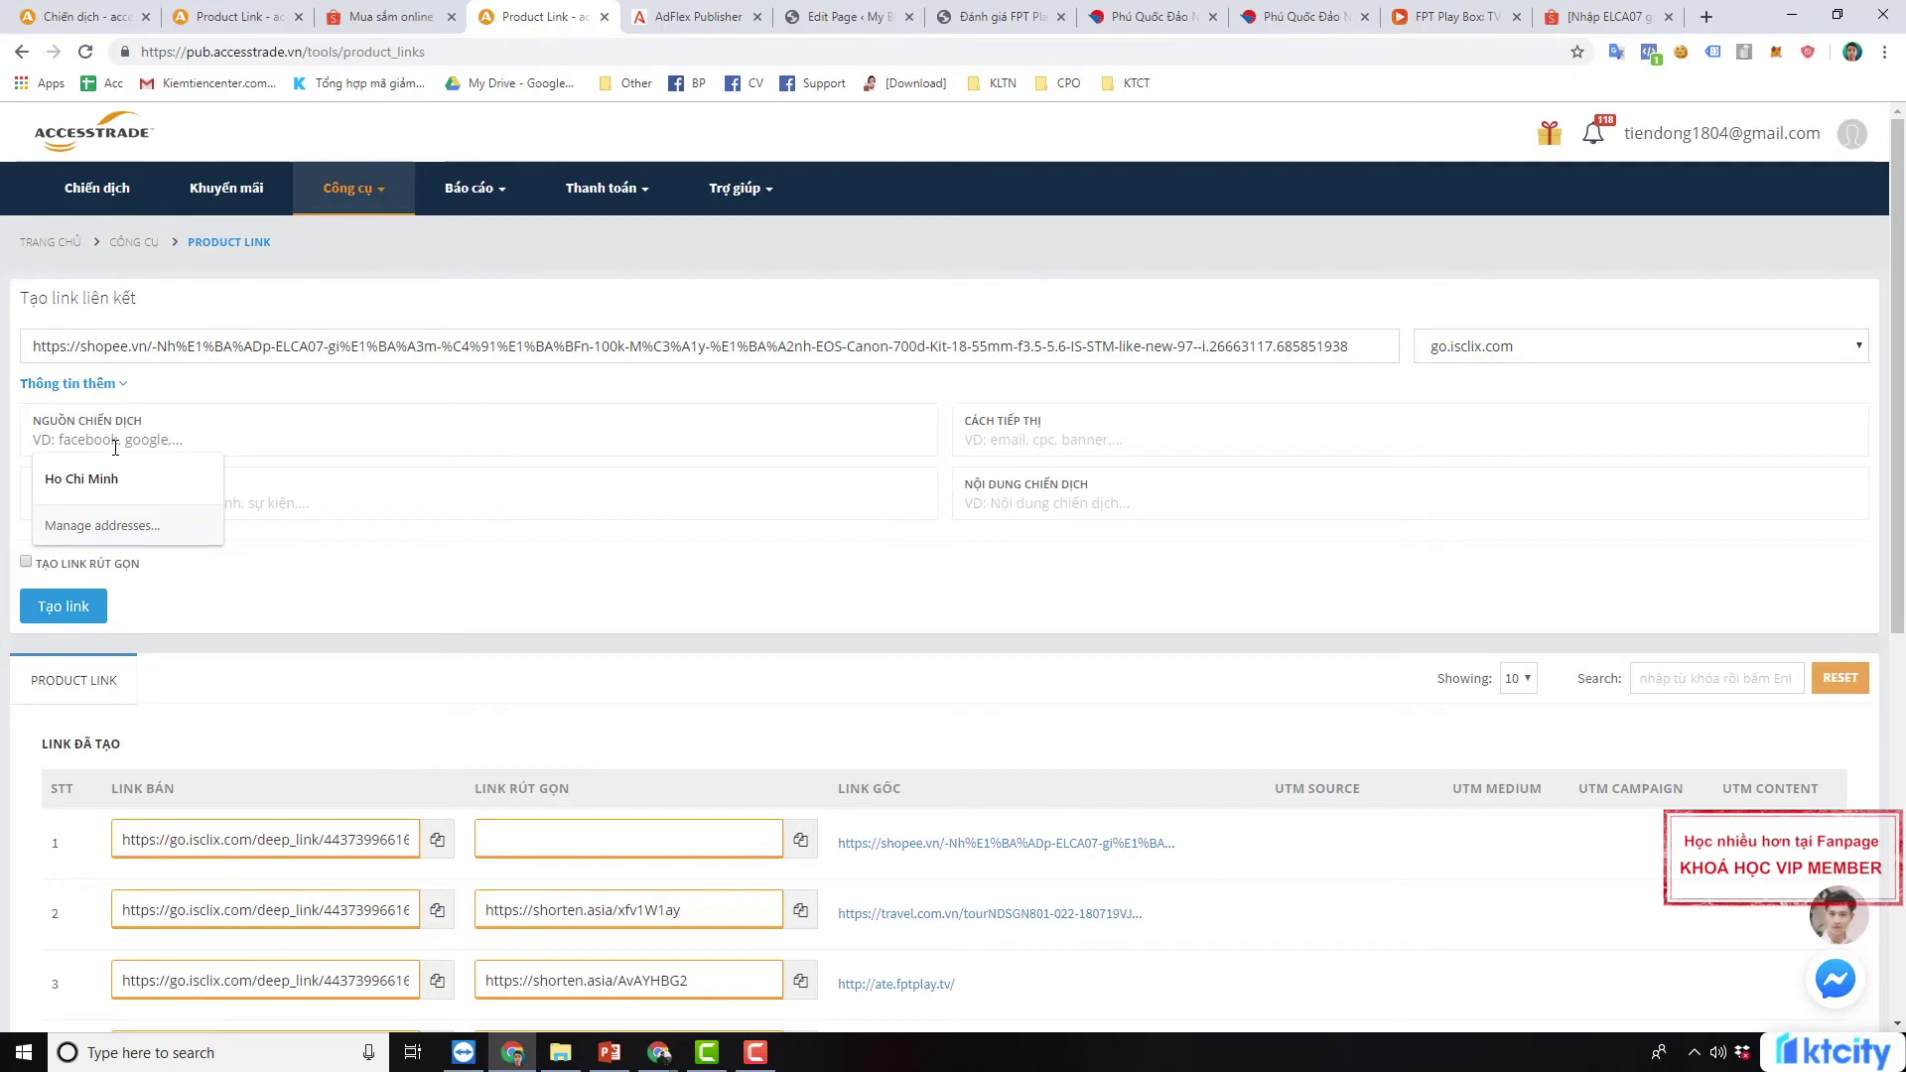
text(w)
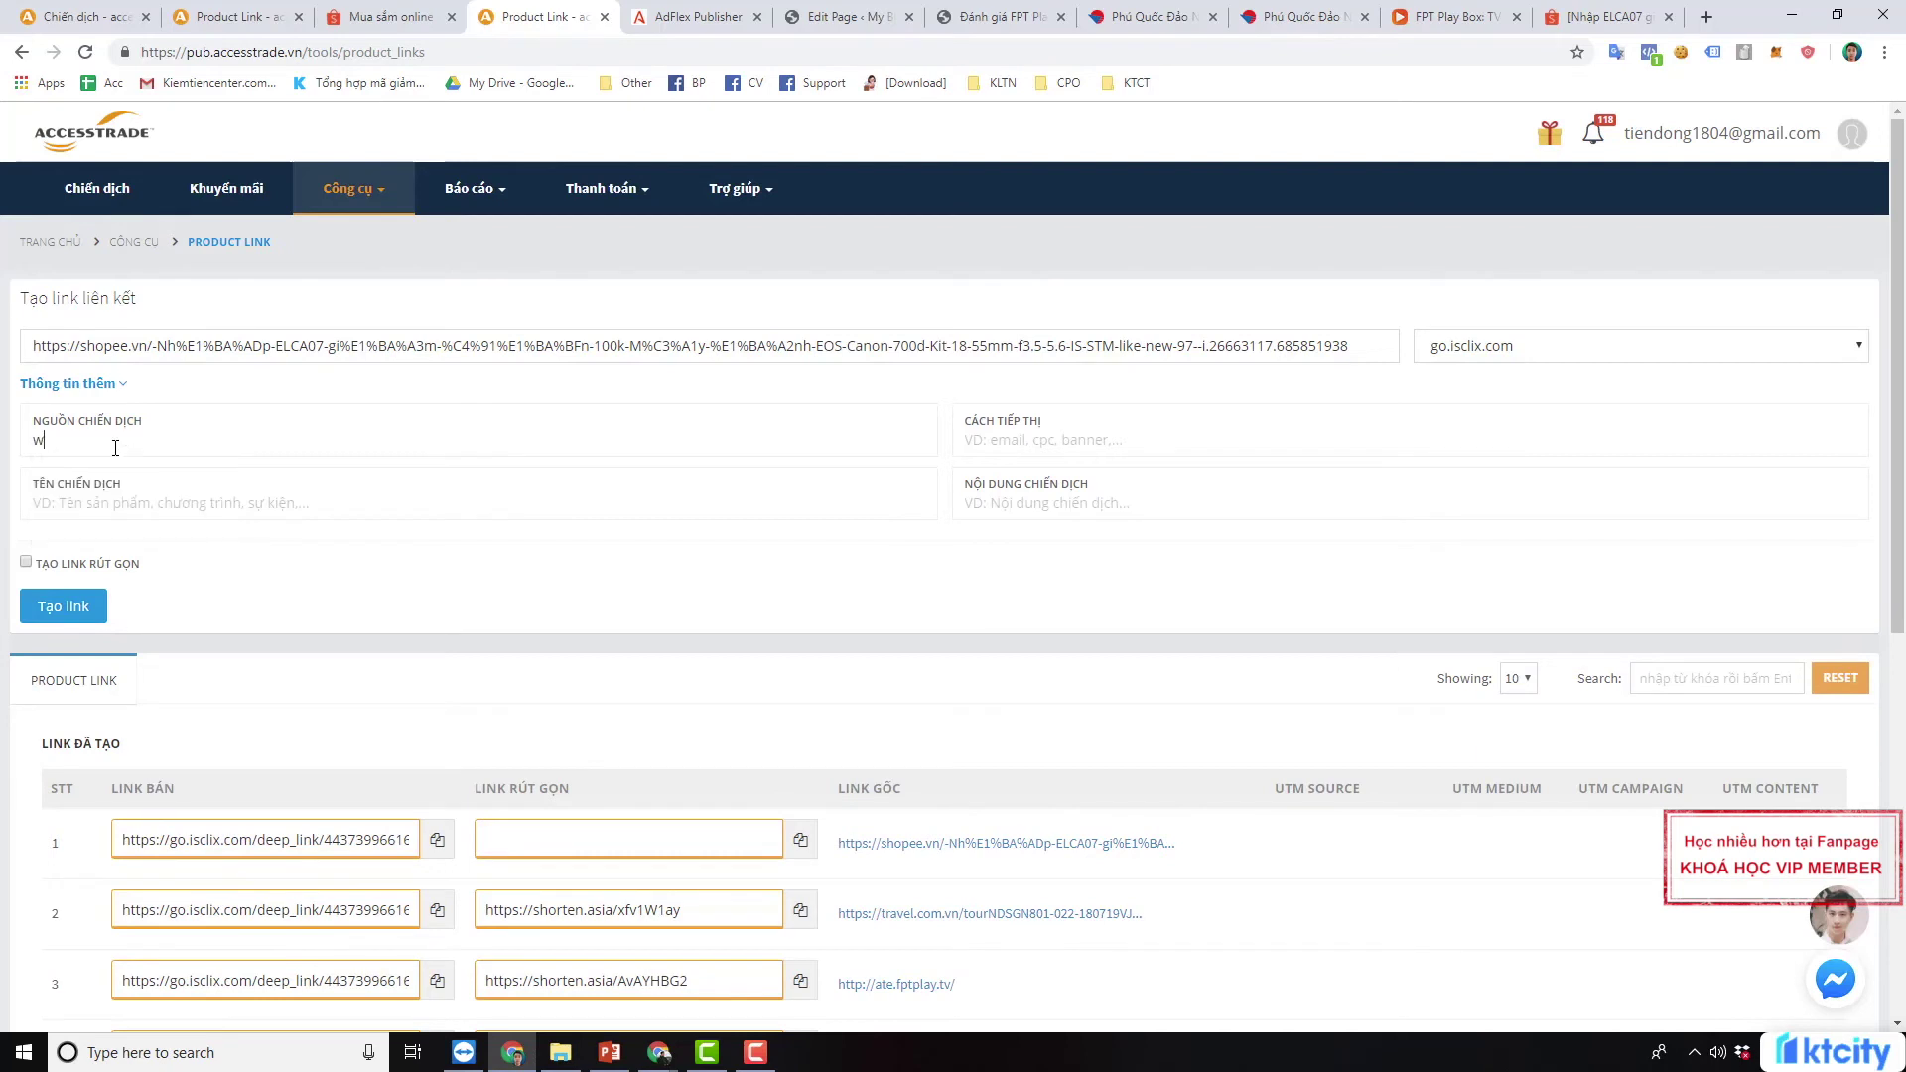
text(ebsite)
click(104, 611)
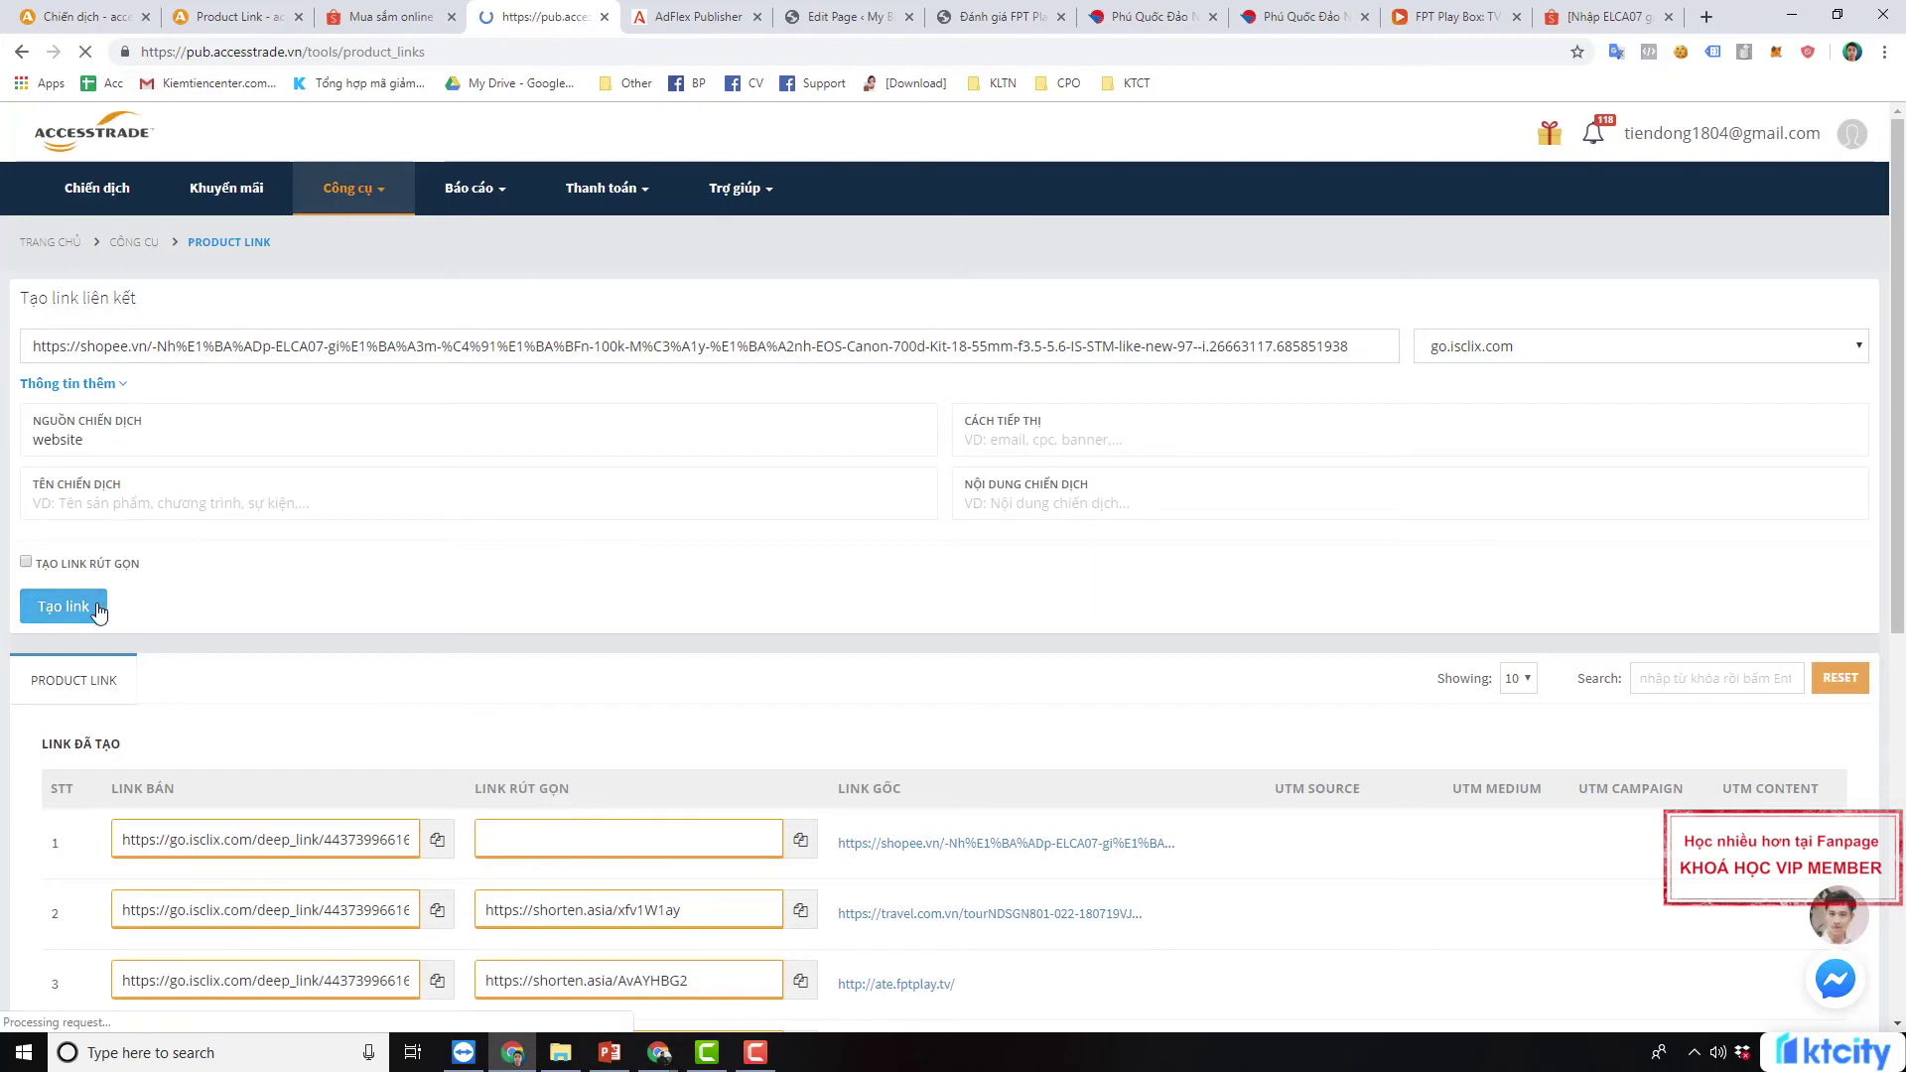
Inspect the utm_source parameter at the end of the generated product link and copy the full link
drag(975, 637, 1902, 655)
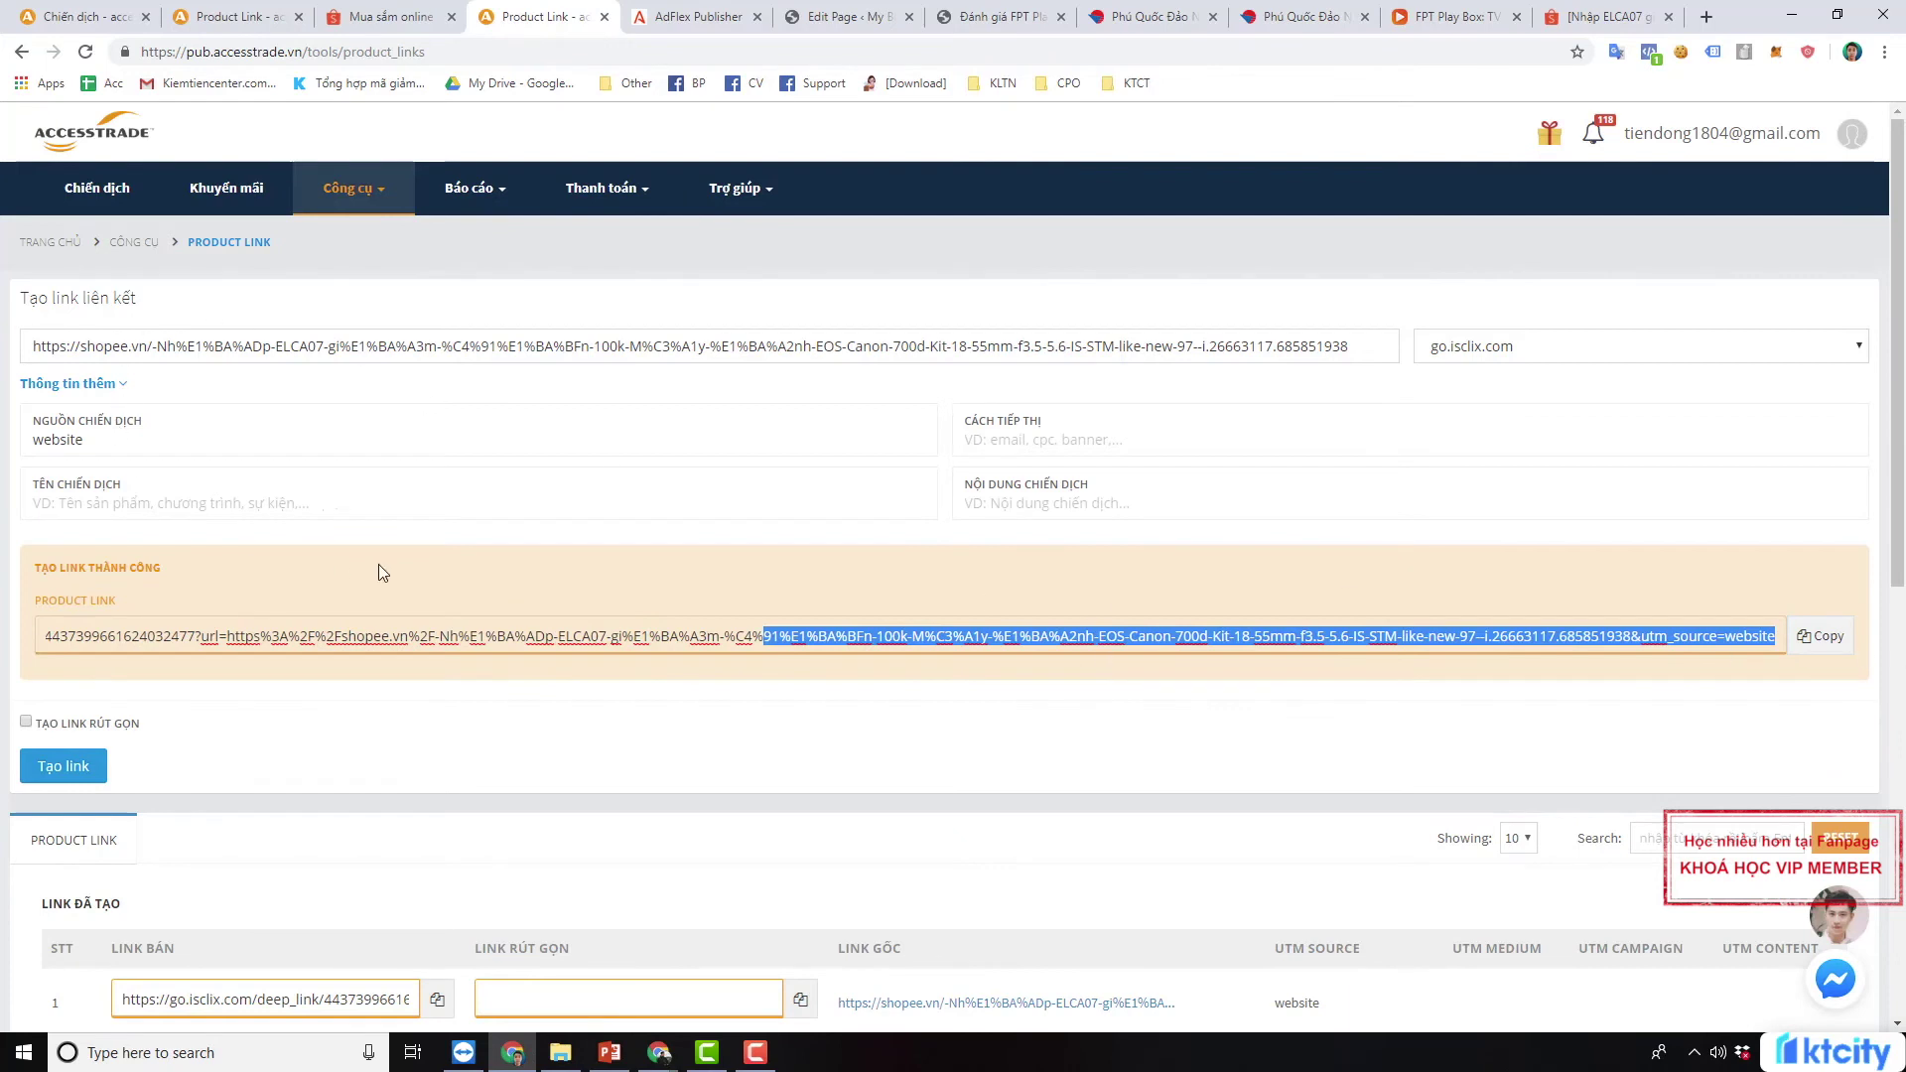
drag(1653, 636, 1790, 647)
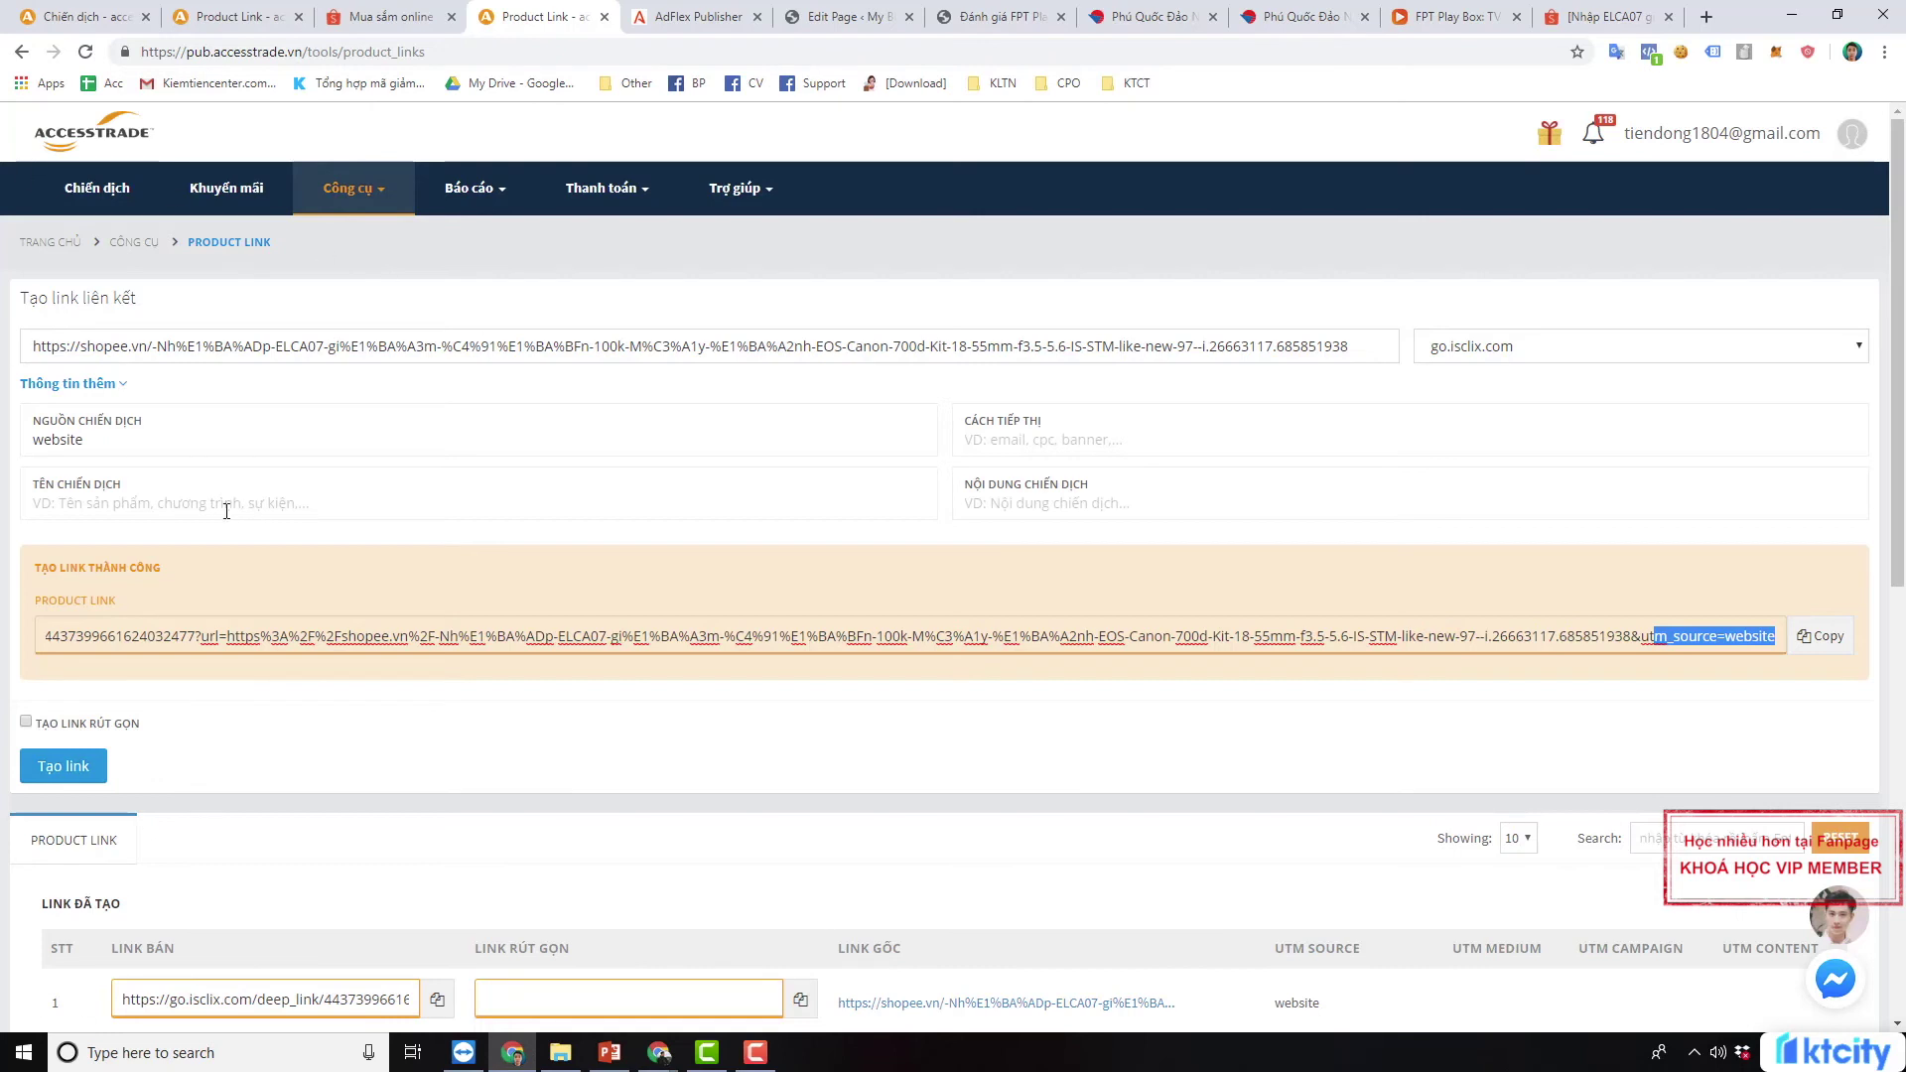
drag(87, 440, 5, 454)
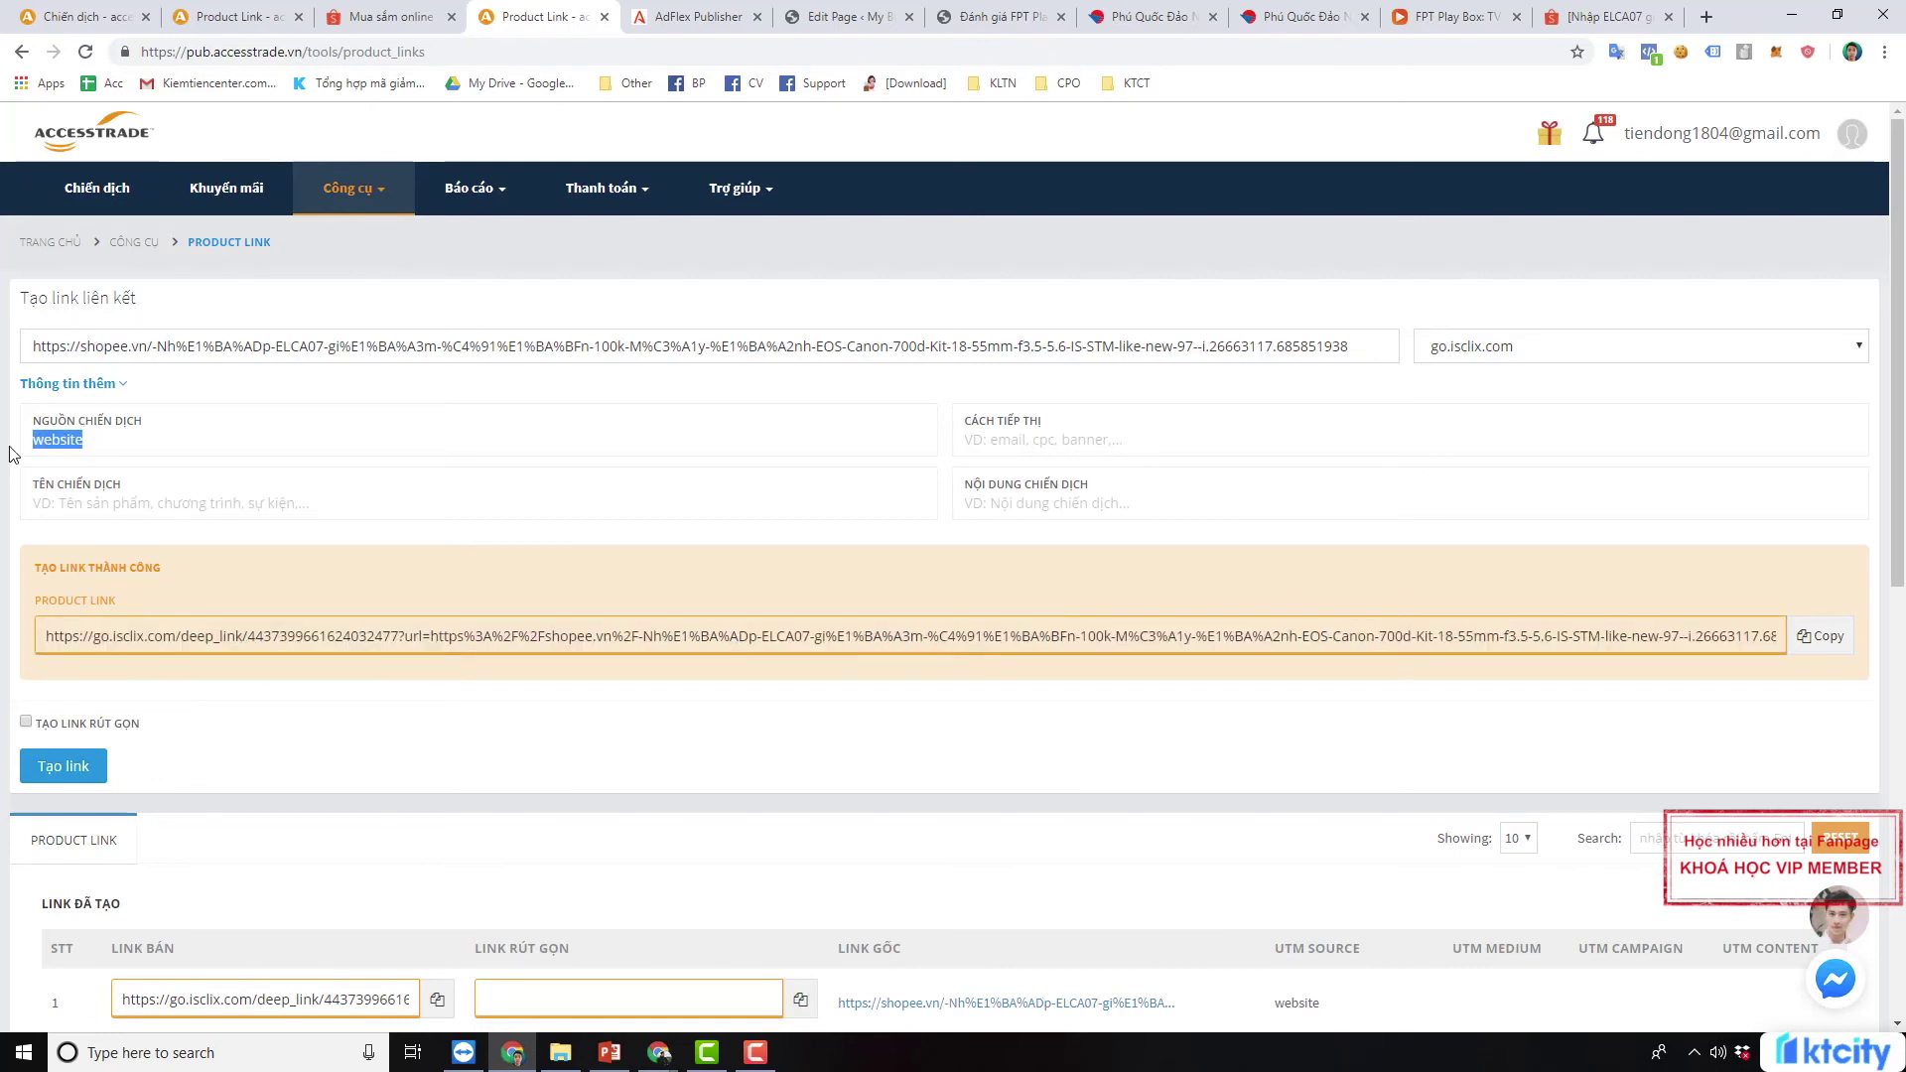
click(1811, 646)
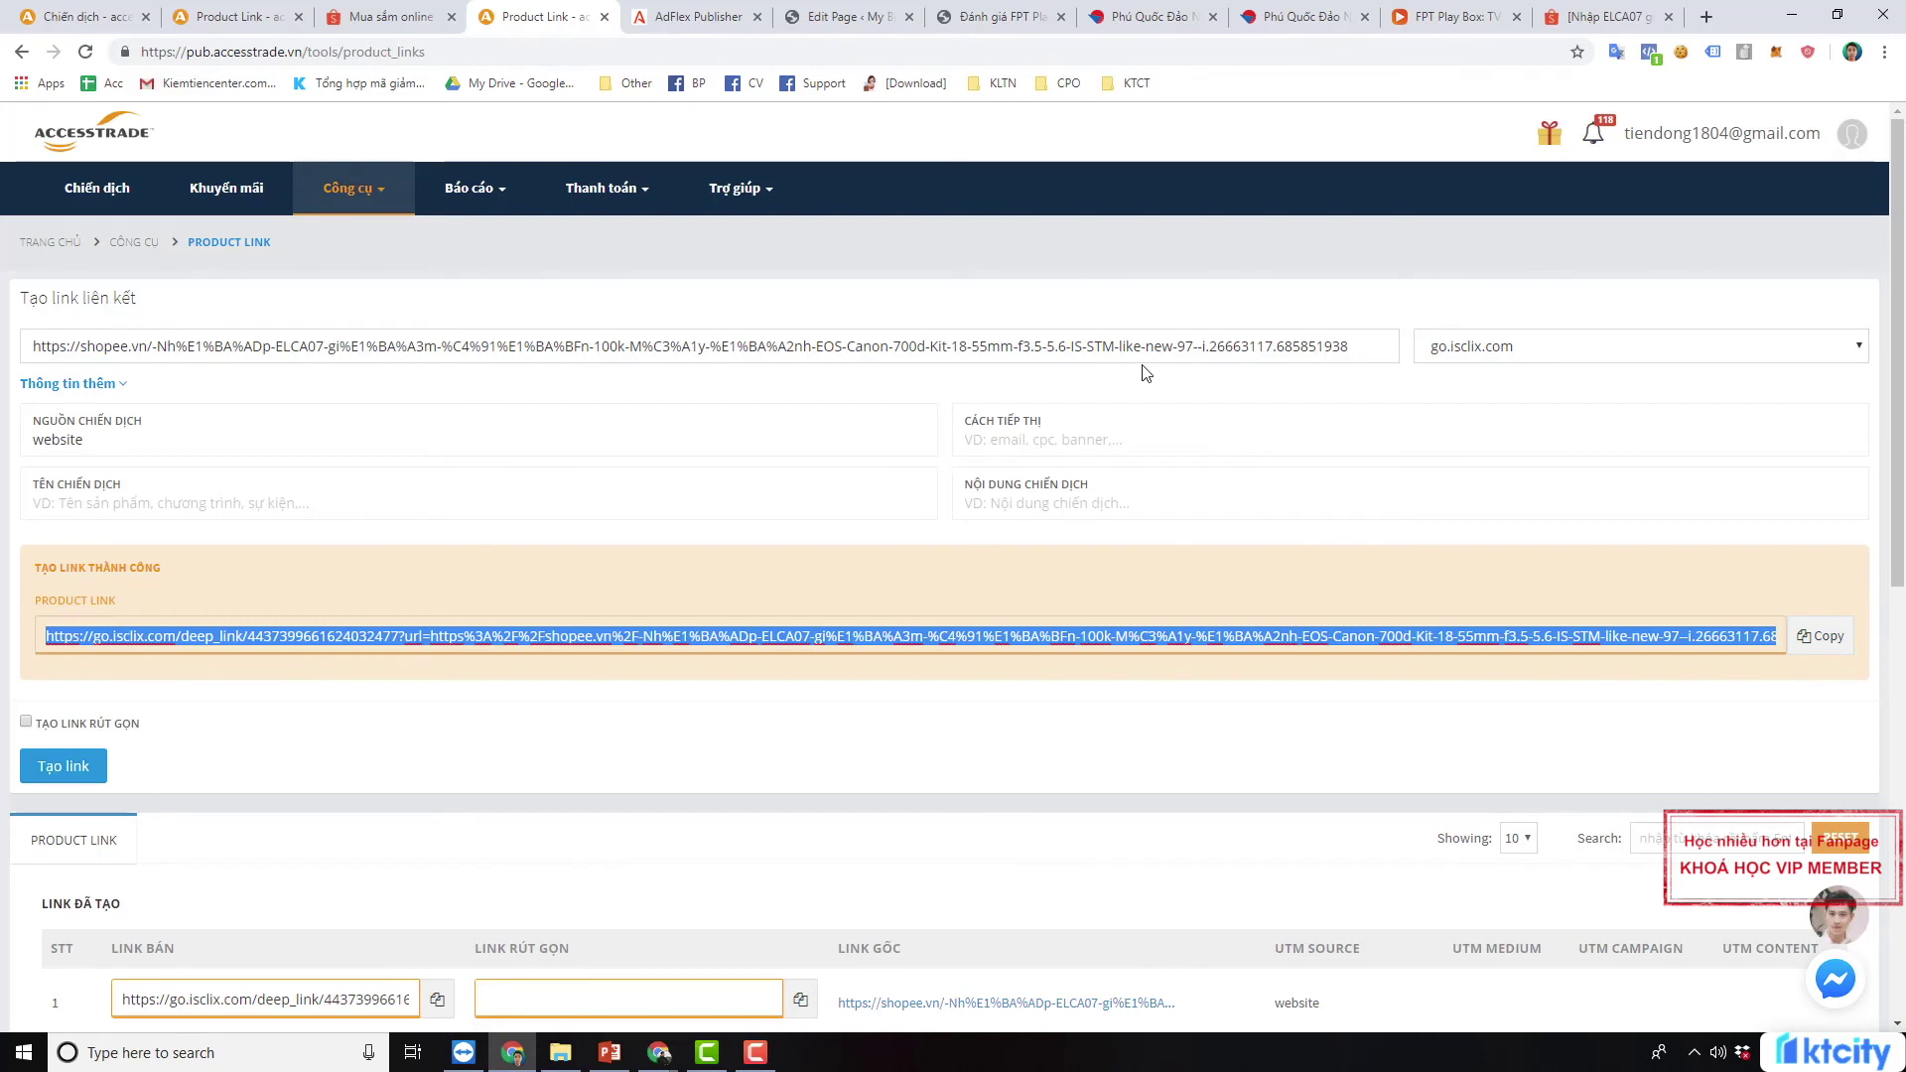
Change the campaign source to "vlog 42 youtube" and create another Canon product link
drag(87, 440, 3, 390)
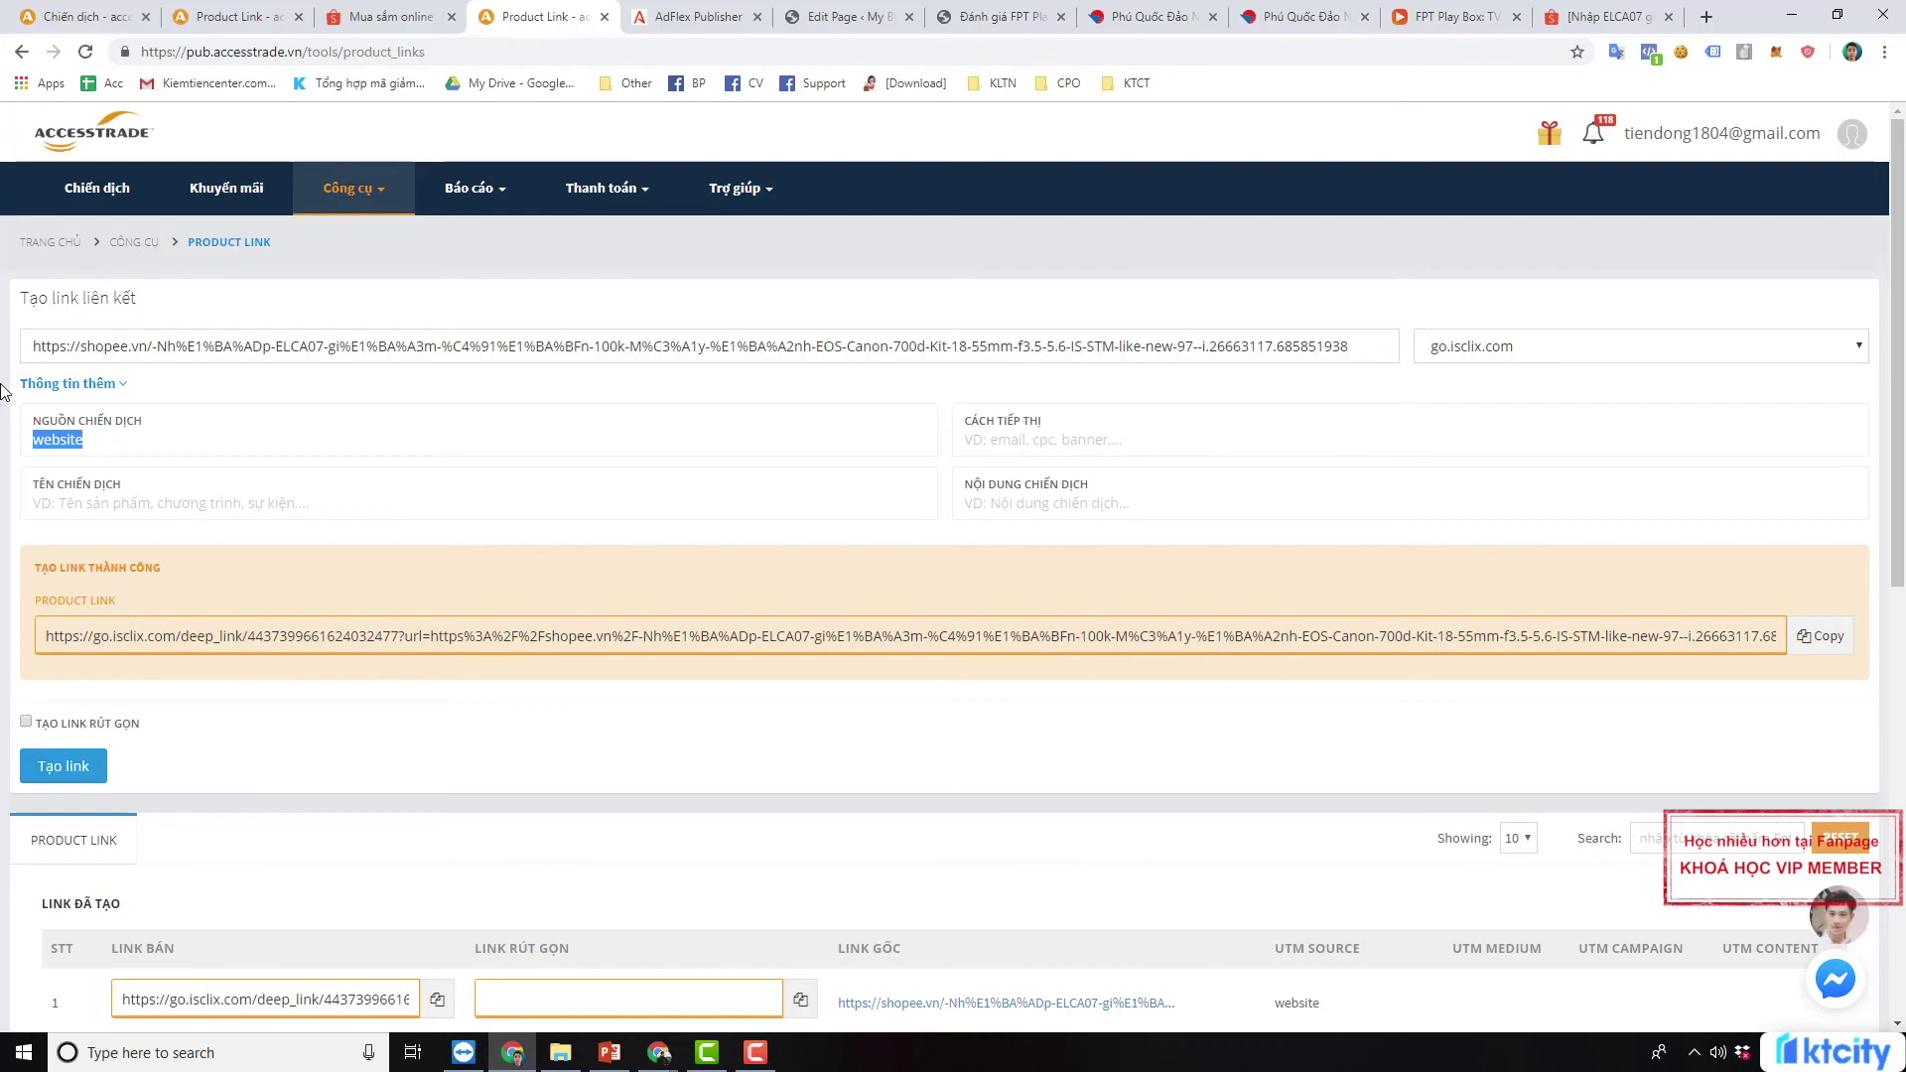
text(youtube)
key(BackSpace)
key(BackSpace)
key(BackSpace)
key(BackSpace)
key(BackSpace)
key(BackSpace)
key(BackSpace)
text(video revi)
key(BackSpace)
key(BackSpace)
key(BackSpace)
key(BackSpace)
key(BackSpace)
key(BackSpace)
key(BackSpace)
key(BackSpace)
key(BackSpace)
text(log 42 youtube)
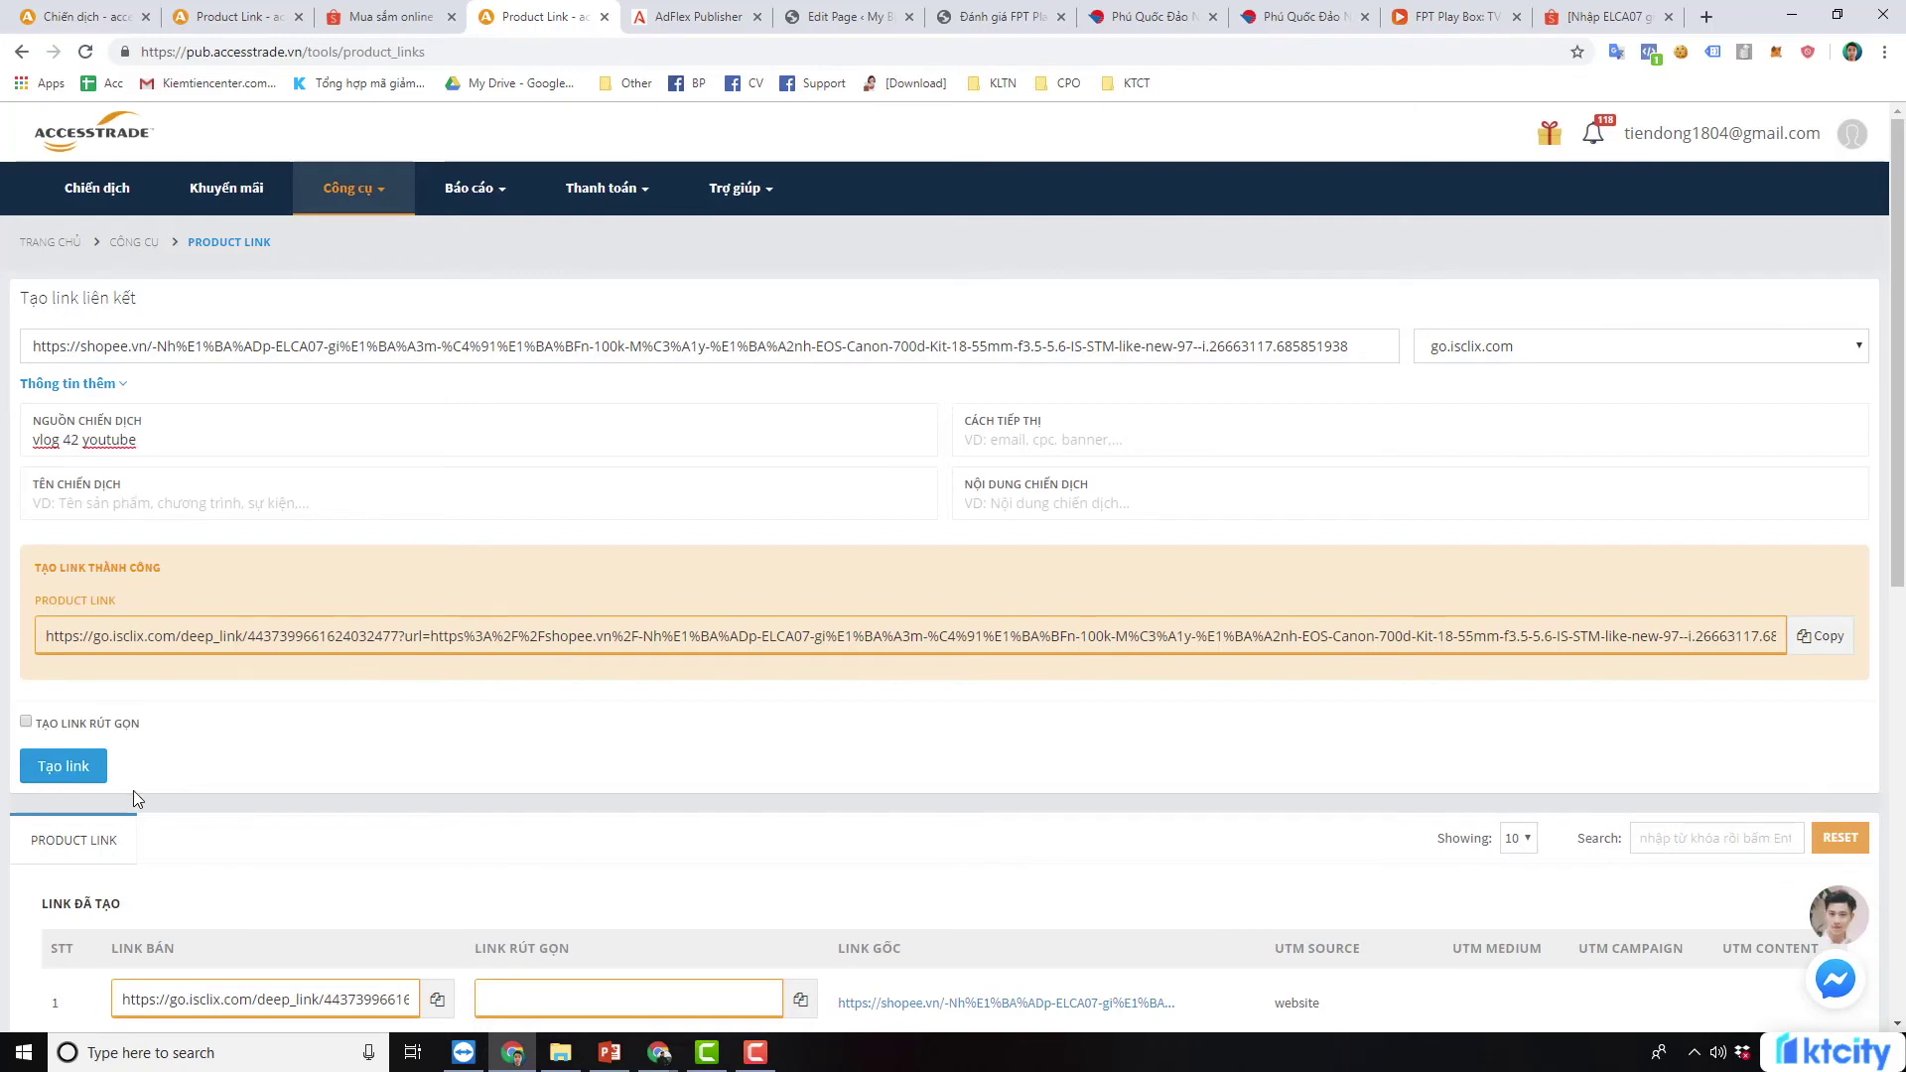
click(72, 774)
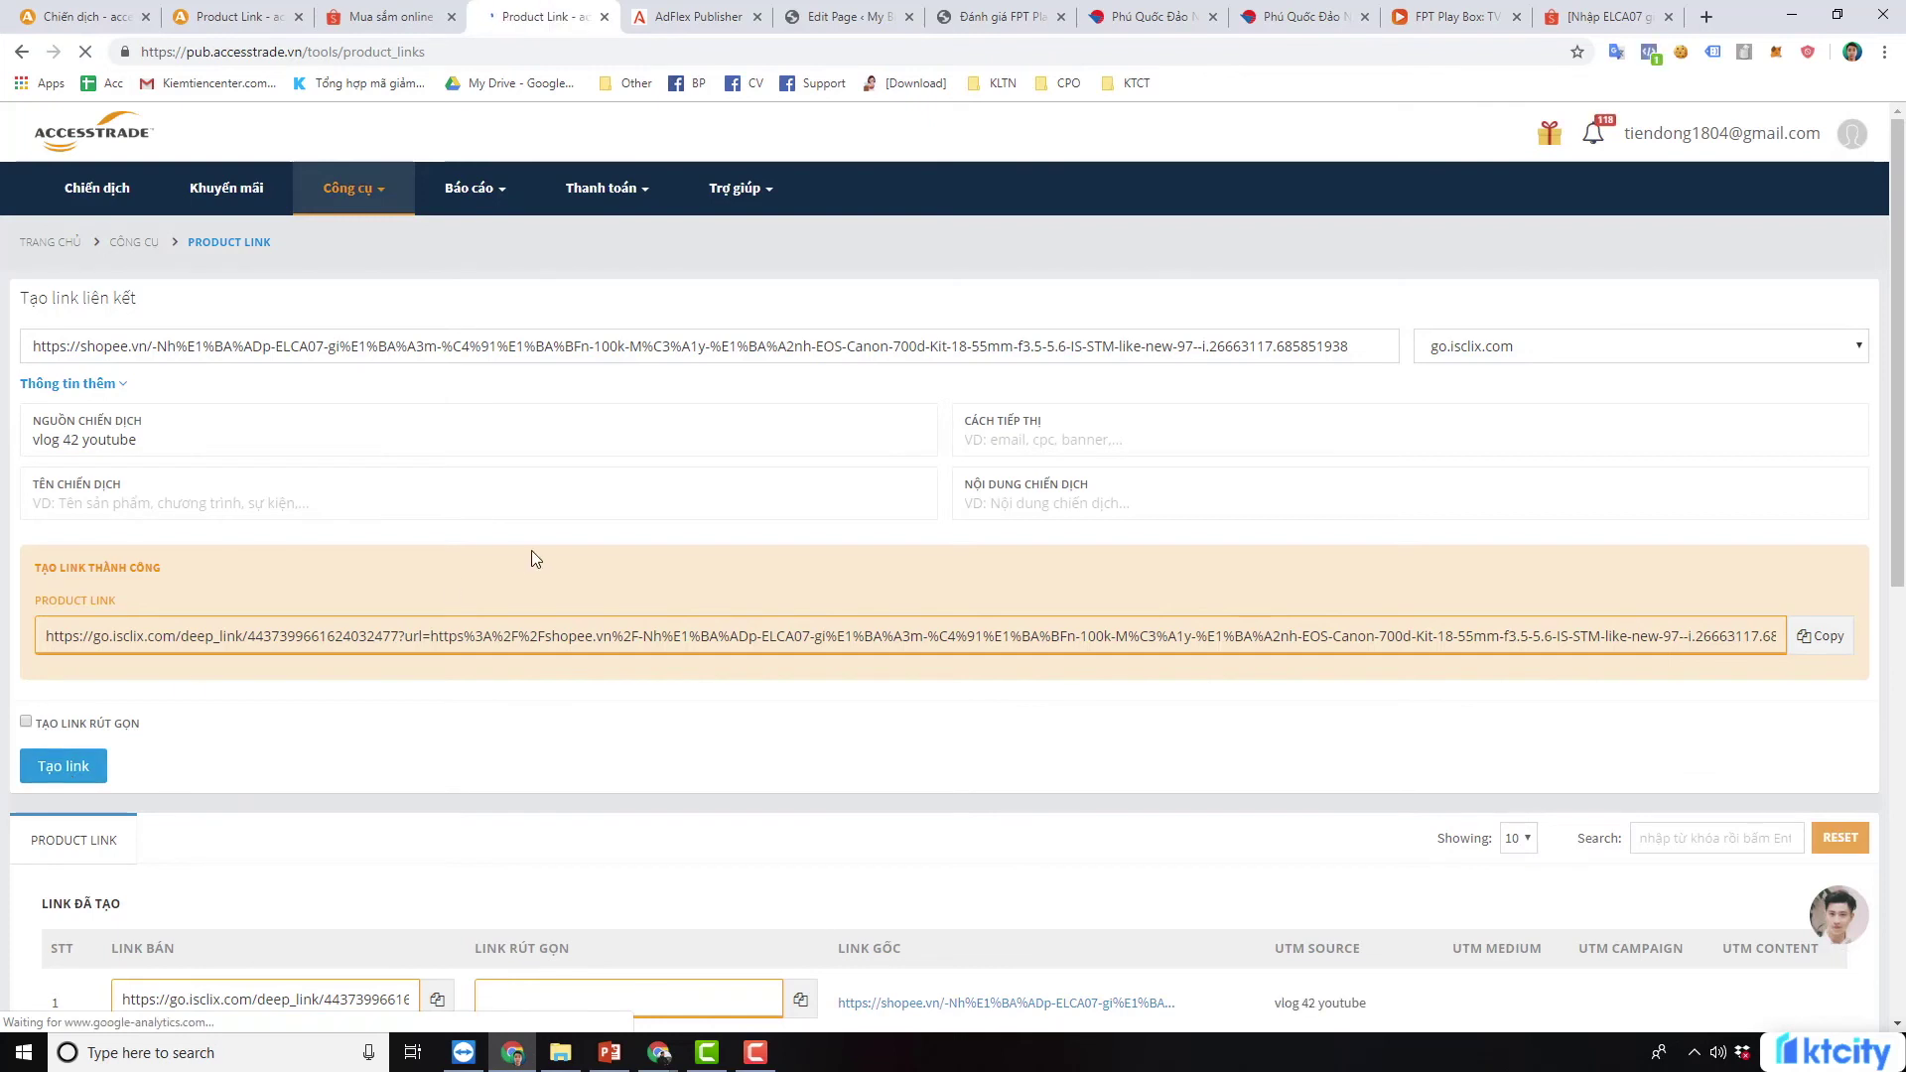
Examine the new link's utm_source parameter and compare the UTM sources in the list of created links
drag(389, 628, 1579, 690)
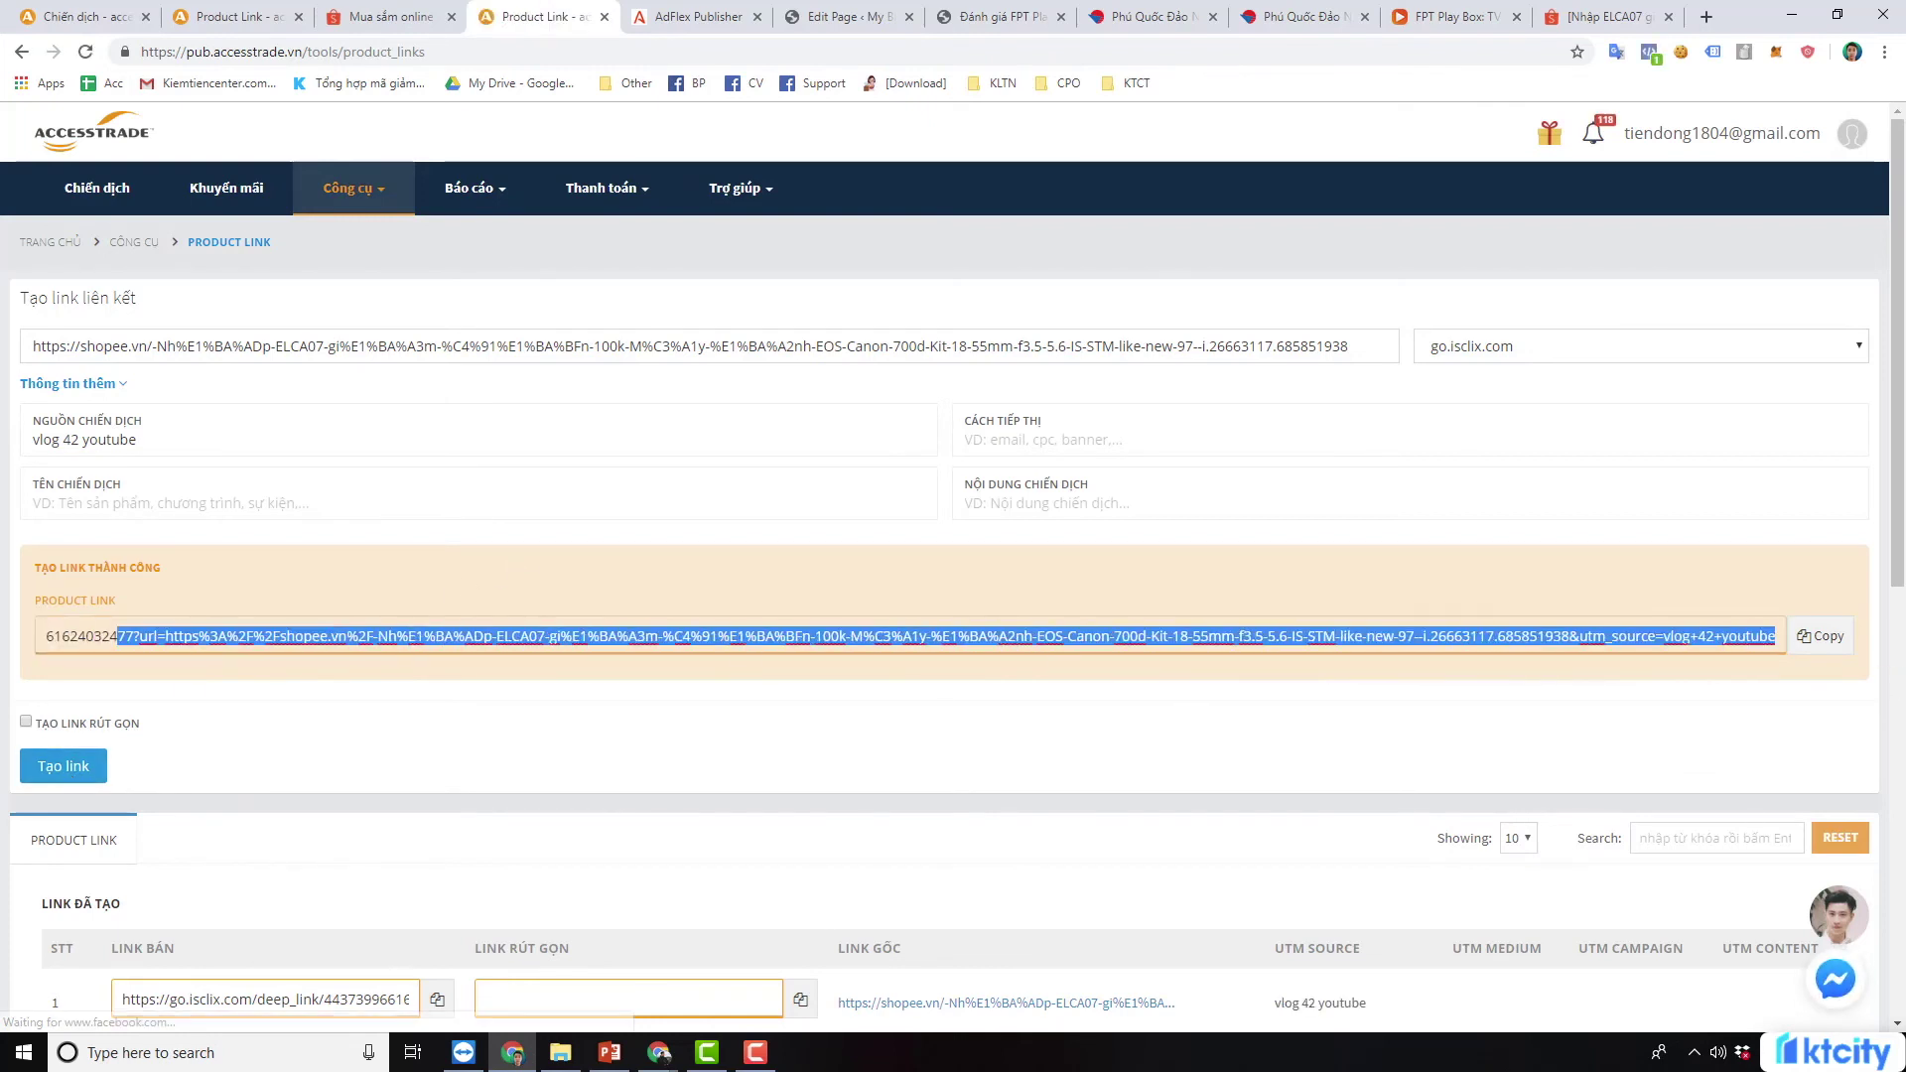
click(1561, 668)
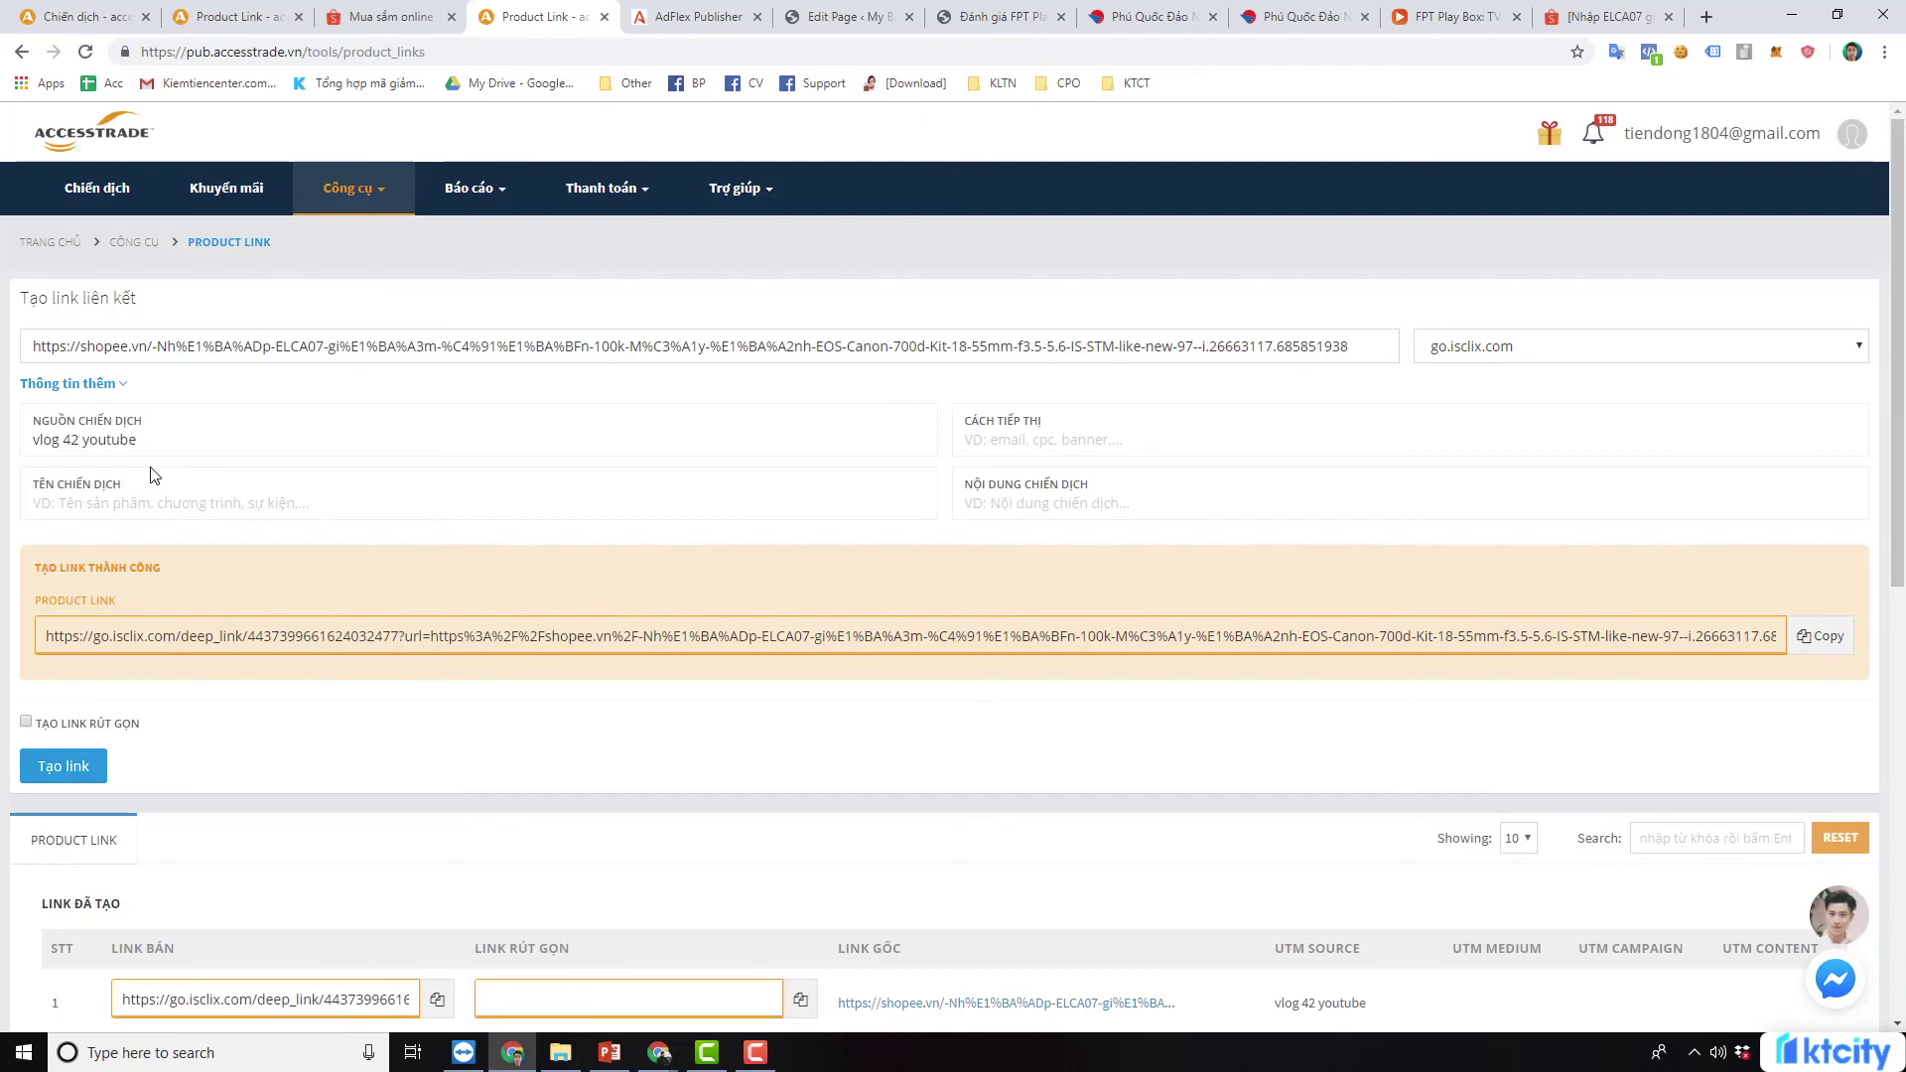
scroll(212, 477, down, 3)
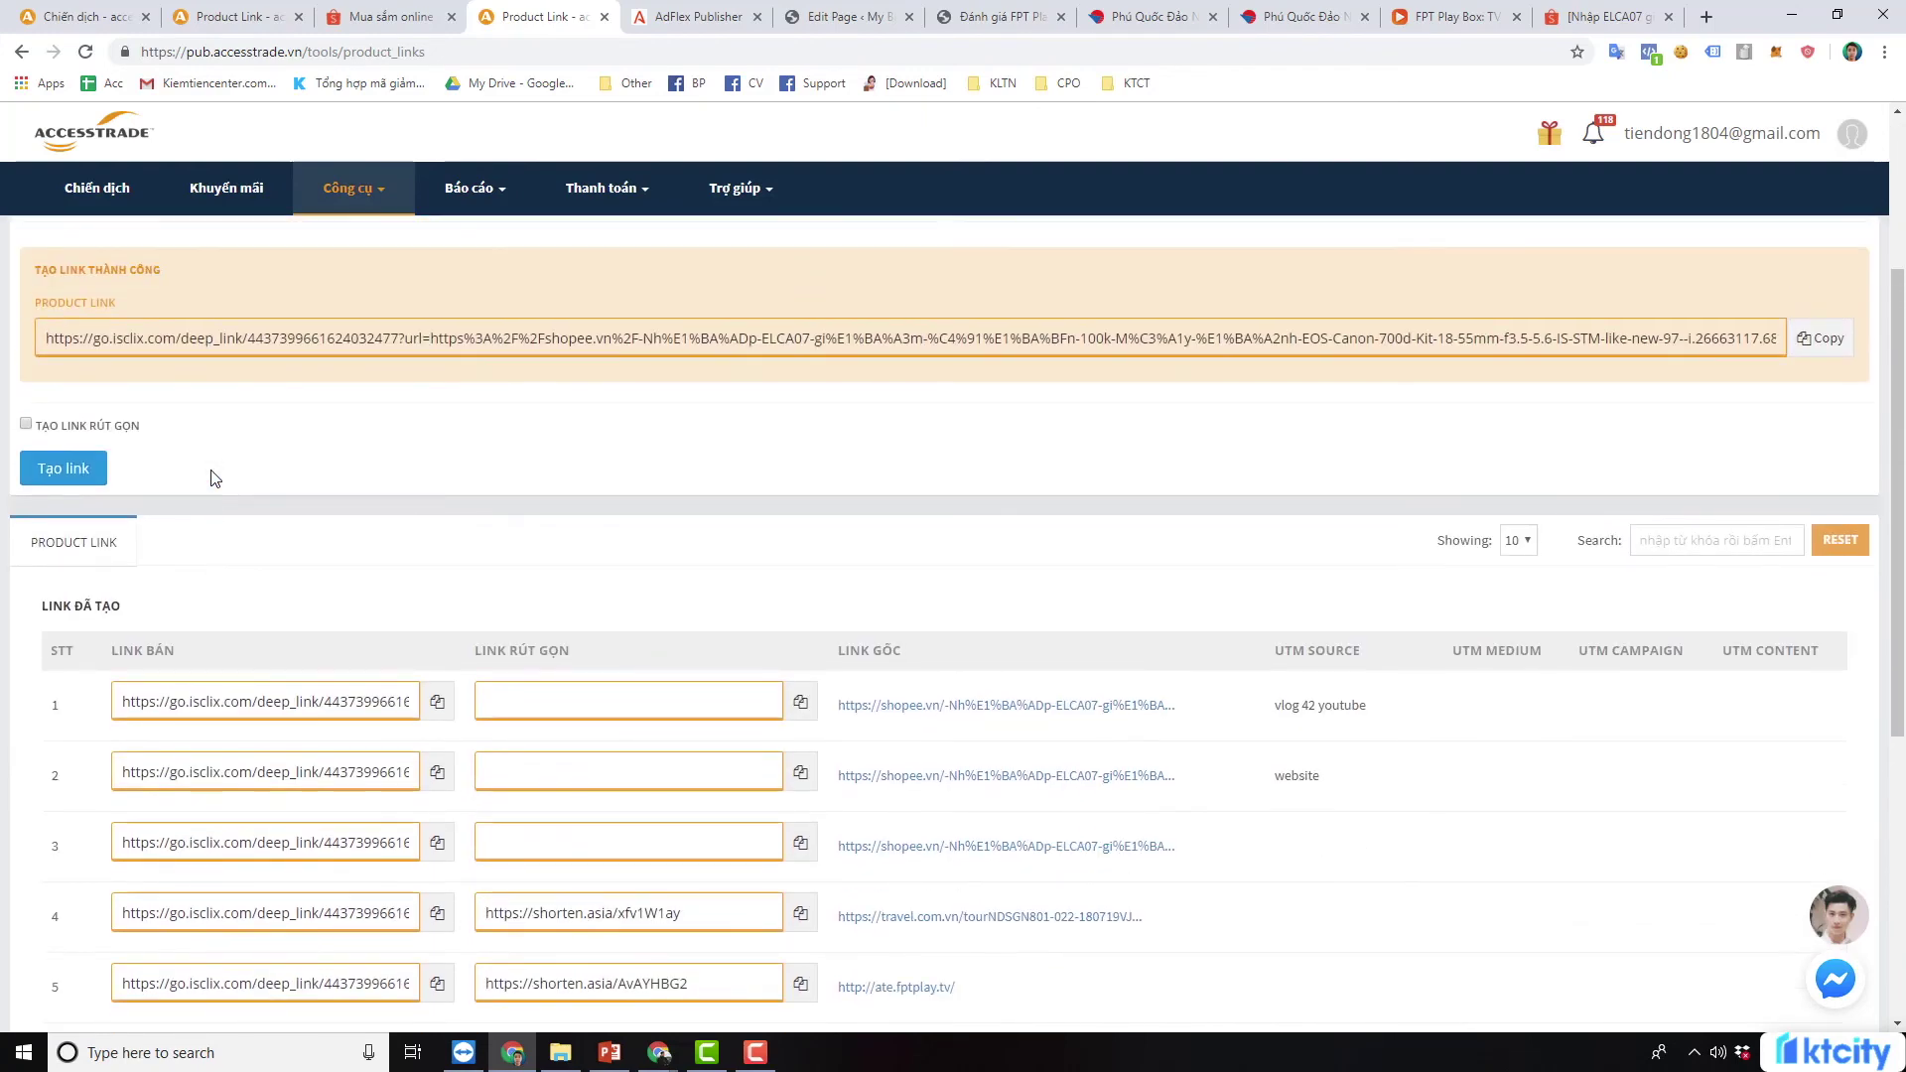
scroll(213, 479, up, 3)
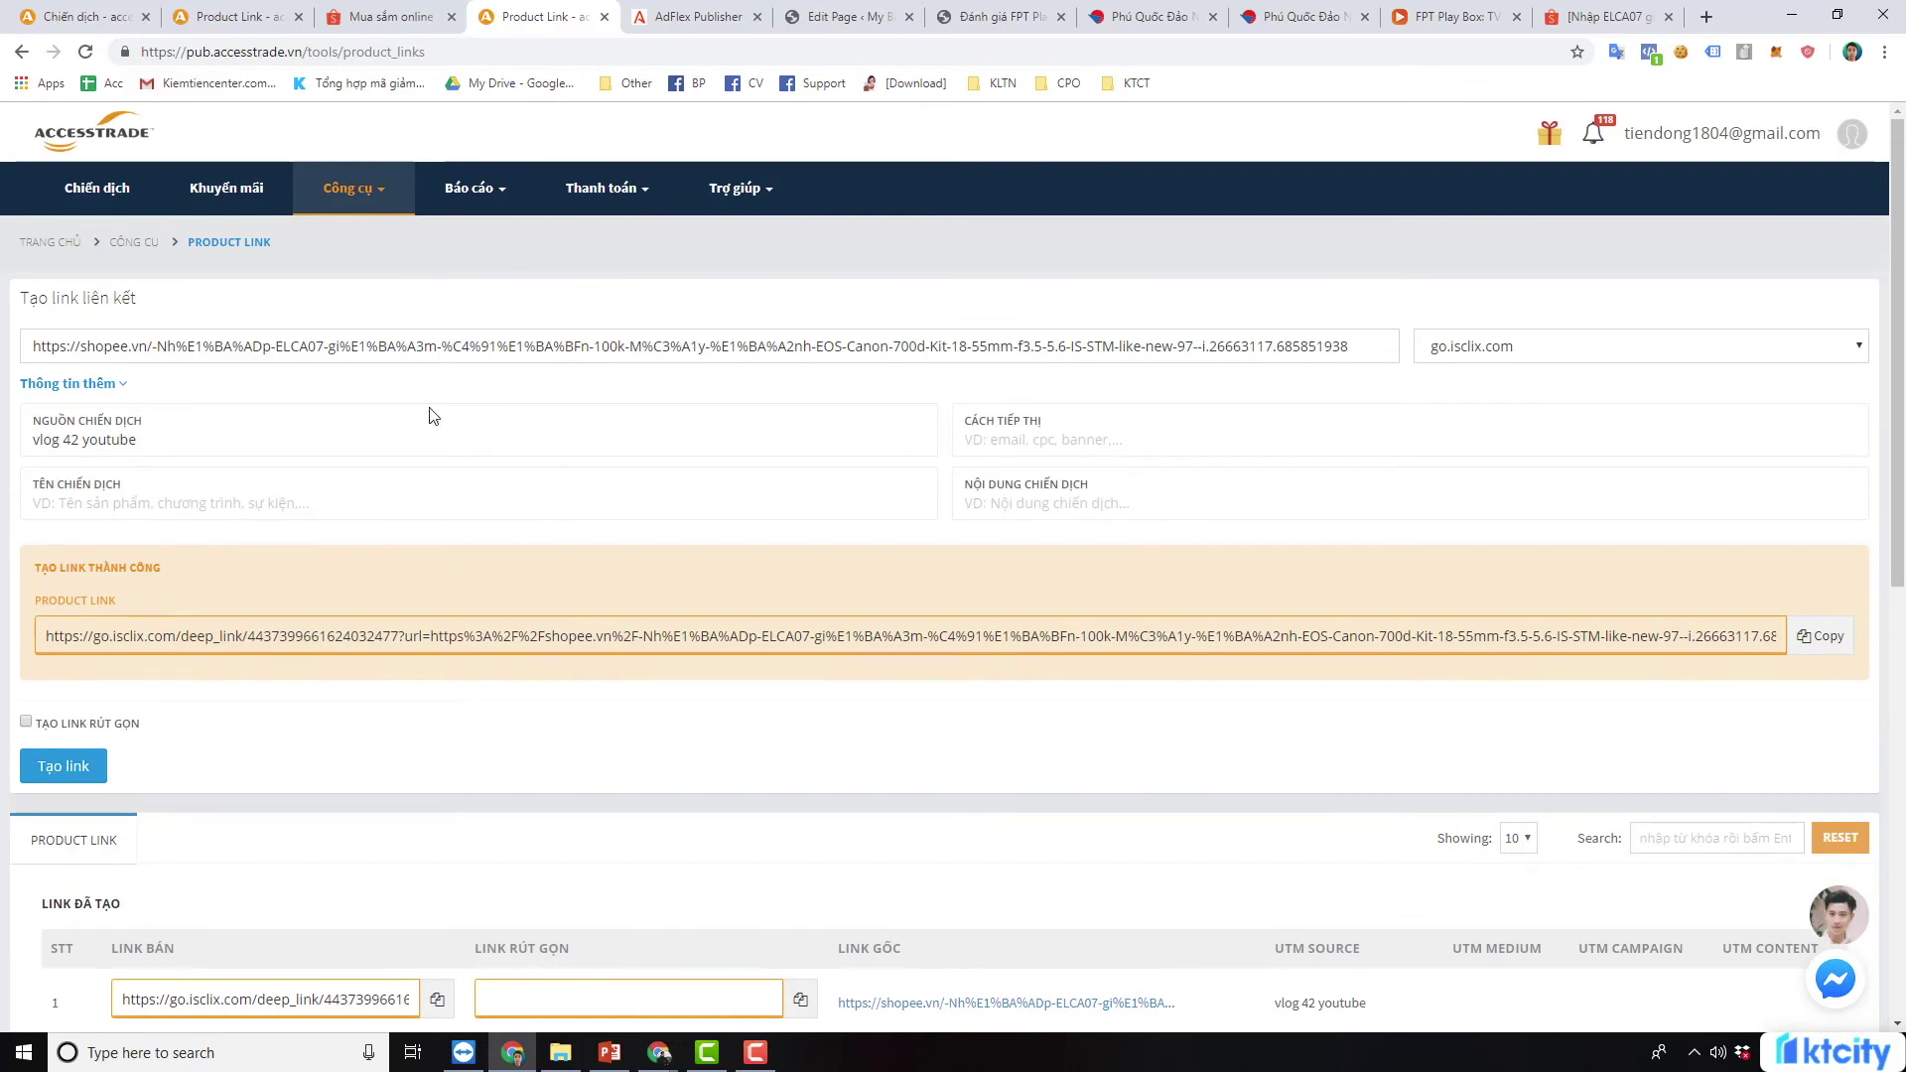
scroll(434, 416, down, 1)
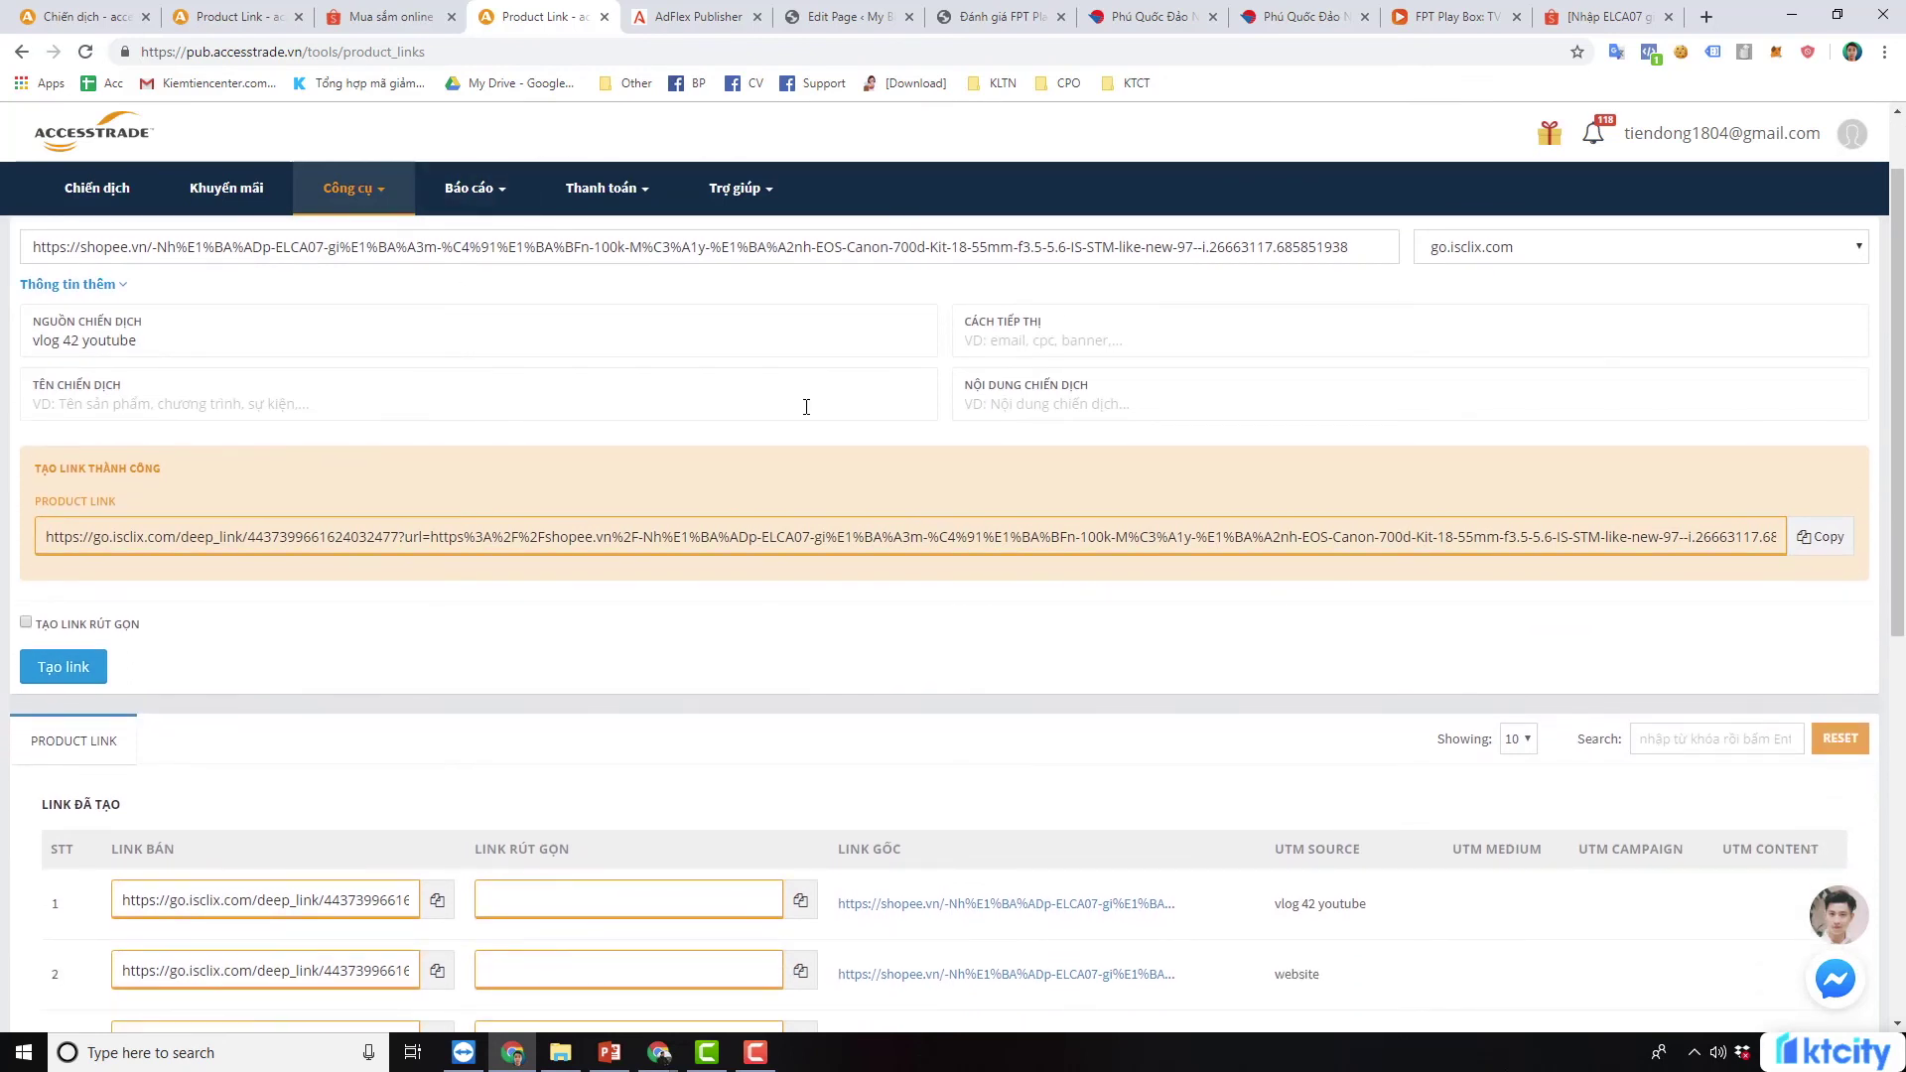
scroll(809, 408, up, 1)
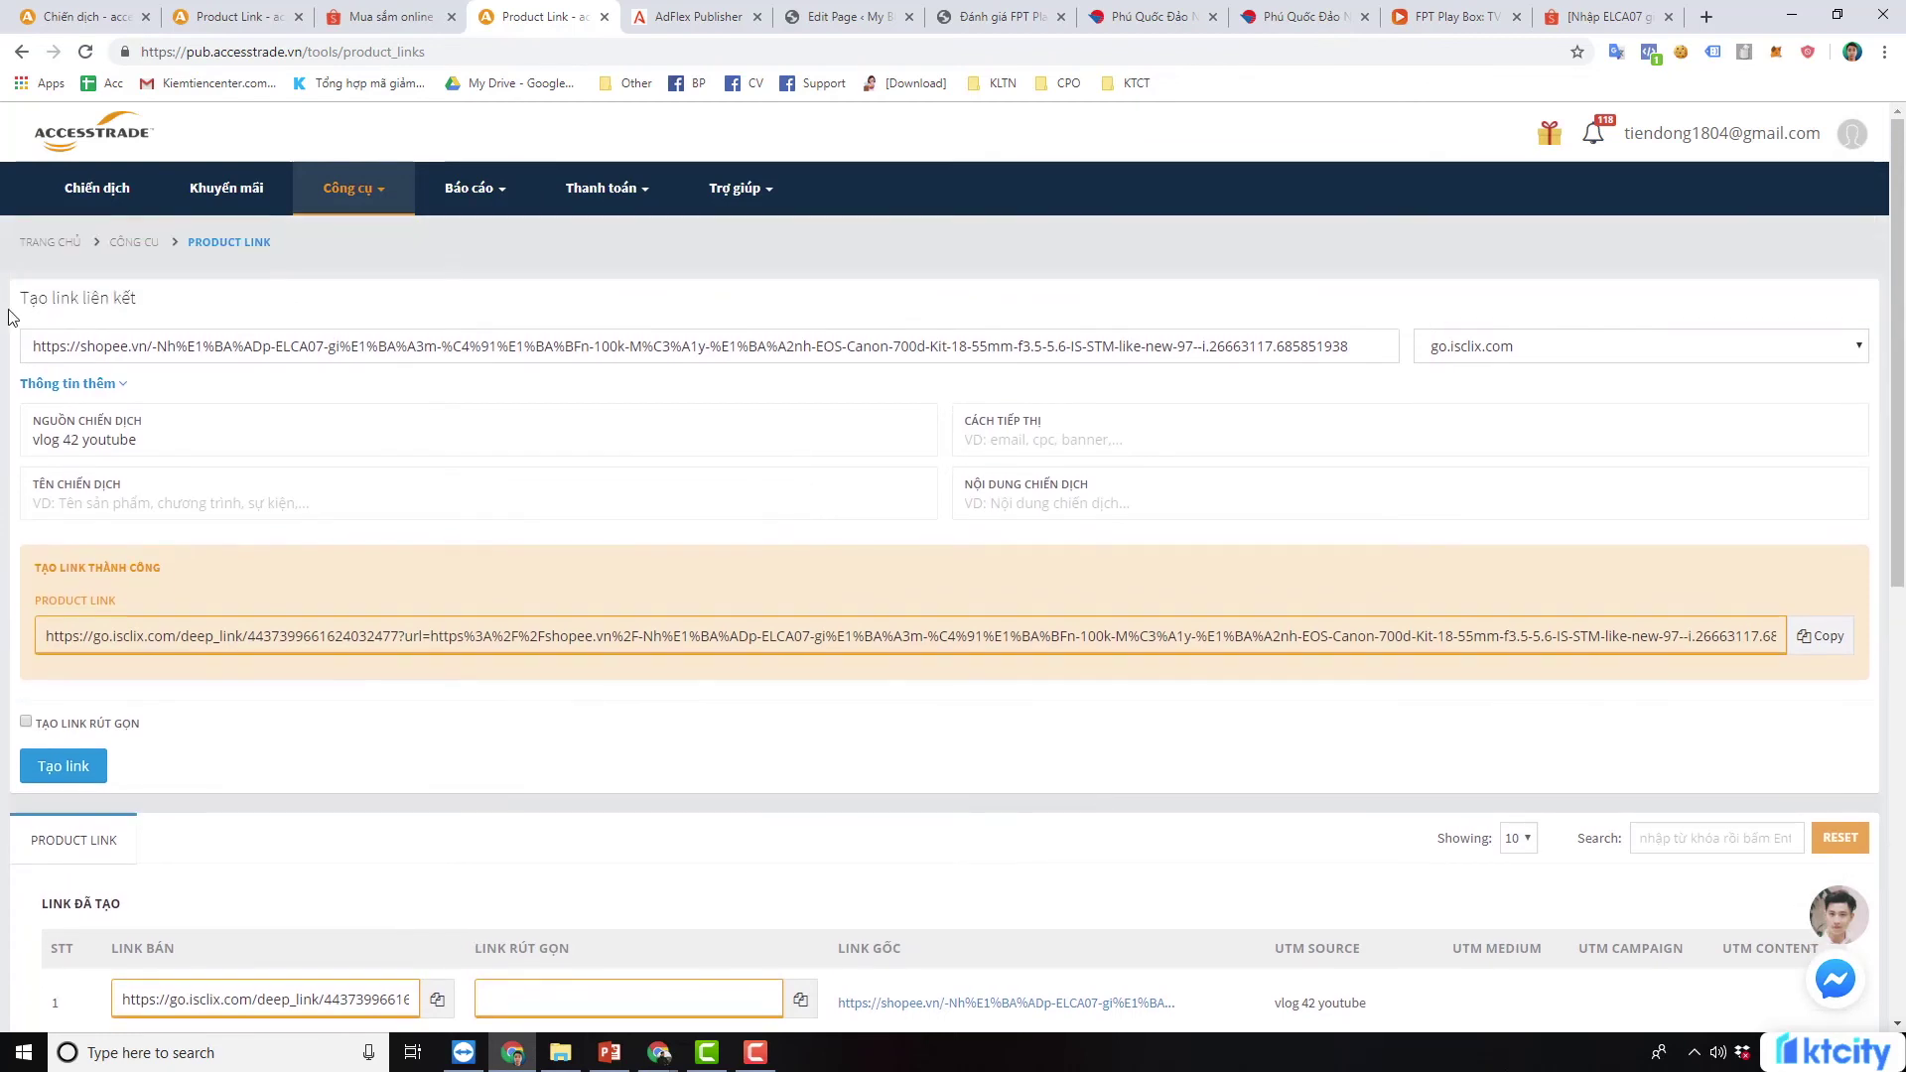
scroll(268, 490, down, 2)
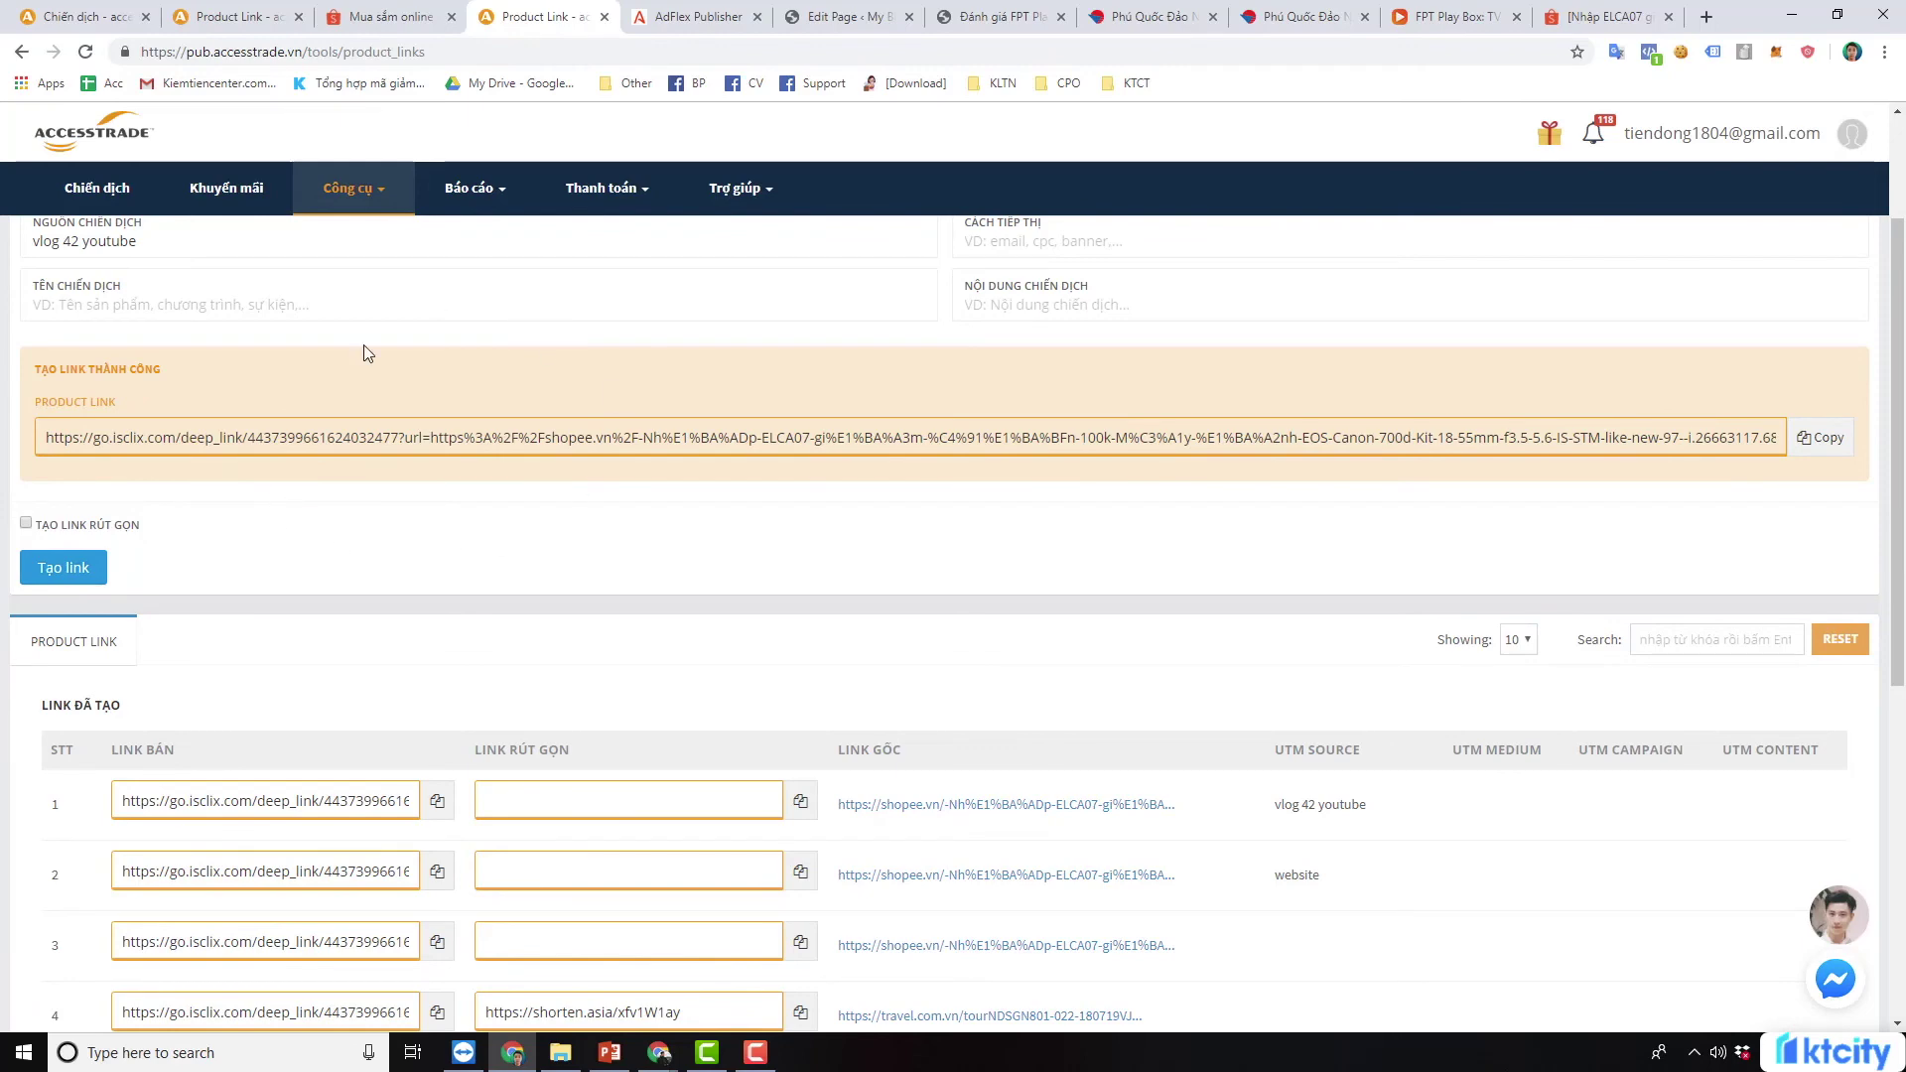
scroll(408, 395, down, 1)
scroll(411, 393, up, 3)
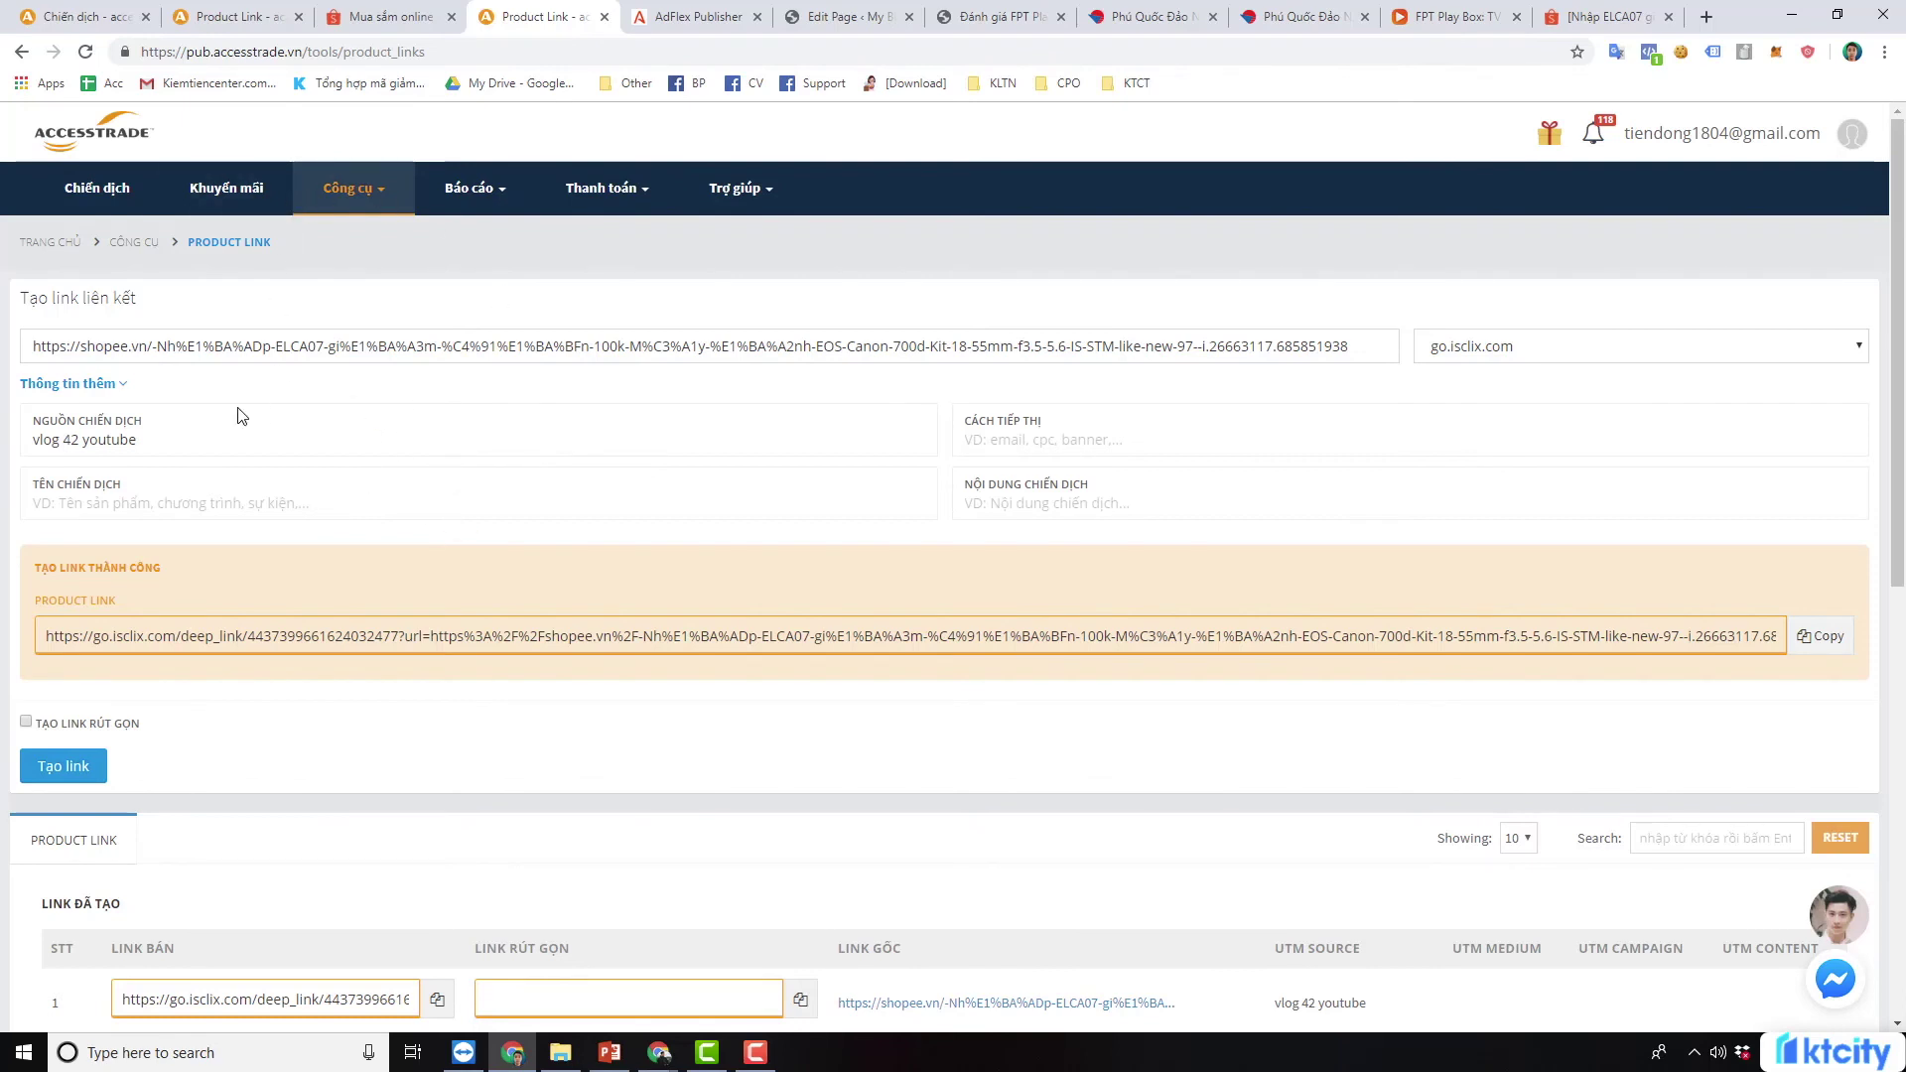
Review the list of created product links and the campaign source, marketing method, campaign name and content fields
scroll(736, 489, down, 5)
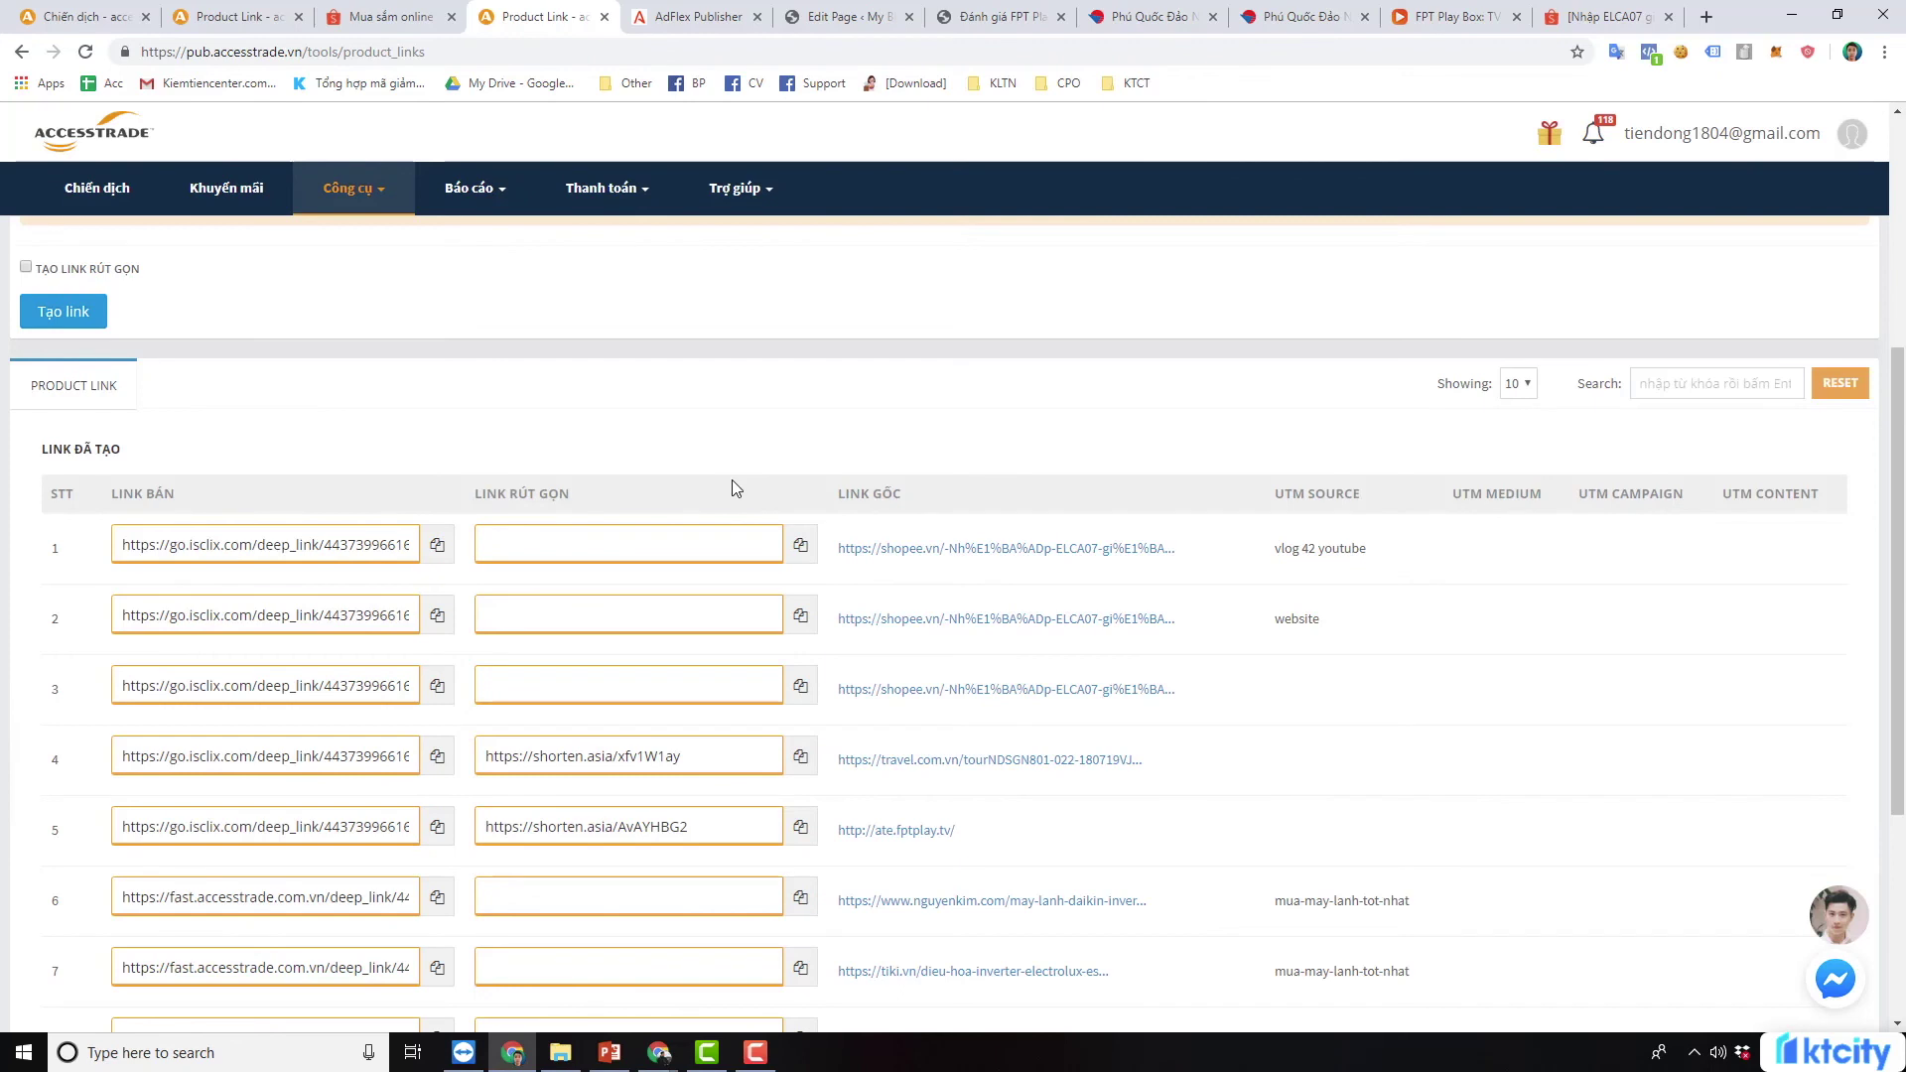
scroll(736, 488, up, 1)
scroll(736, 488, up, 3)
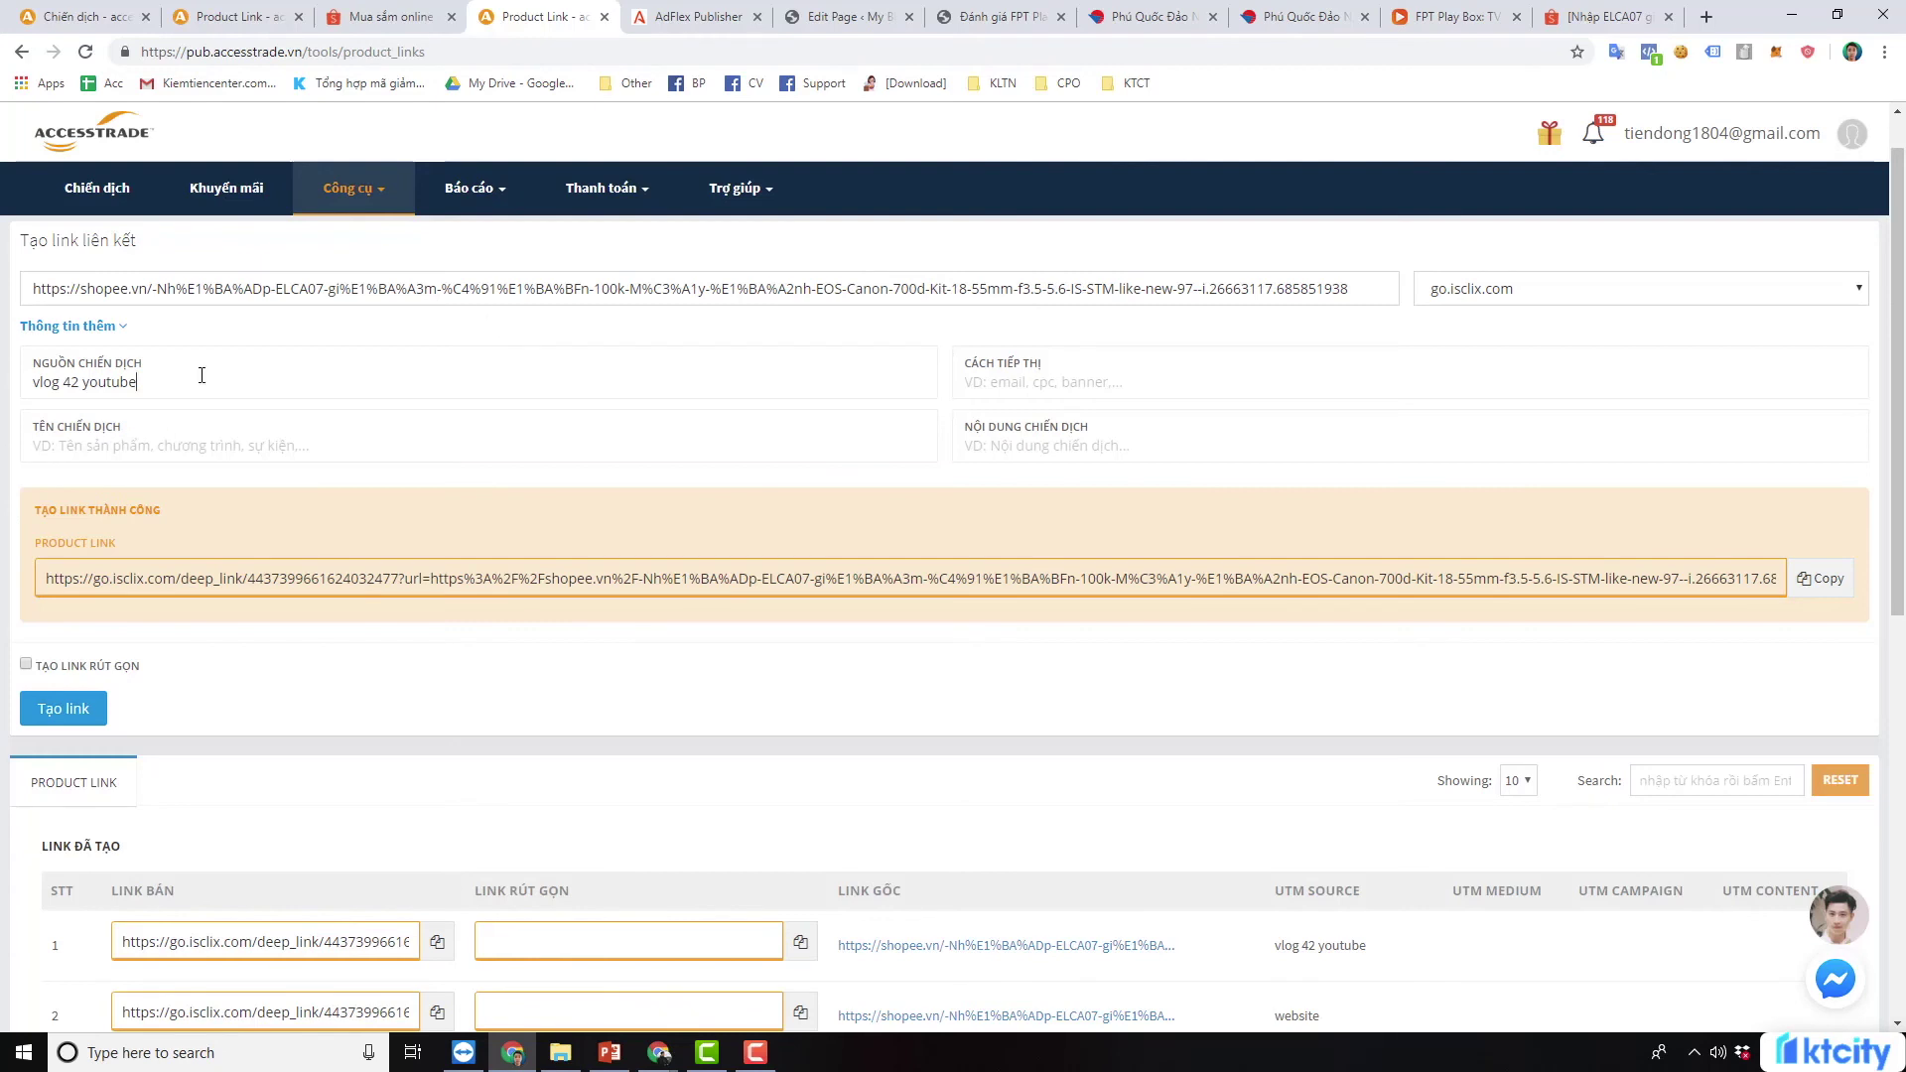
drag(201, 375, 22, 387)
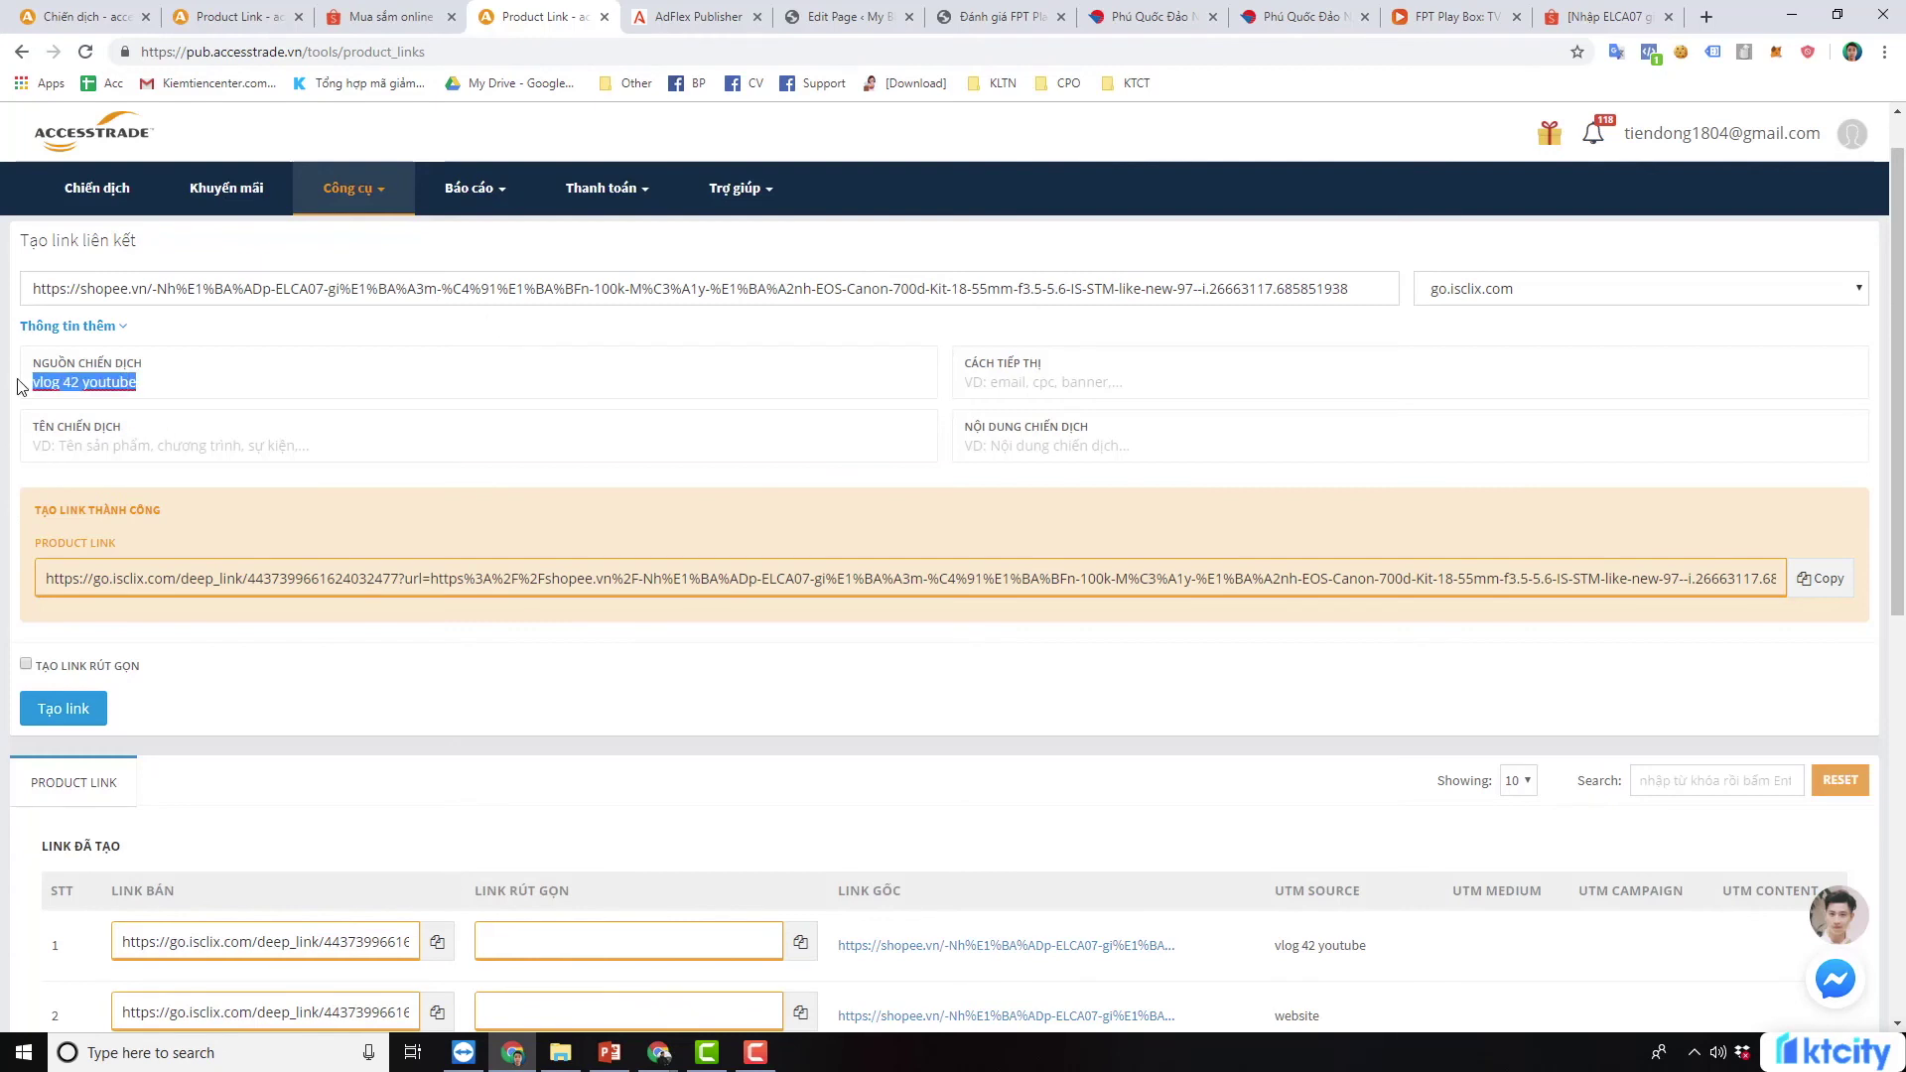
click(1031, 394)
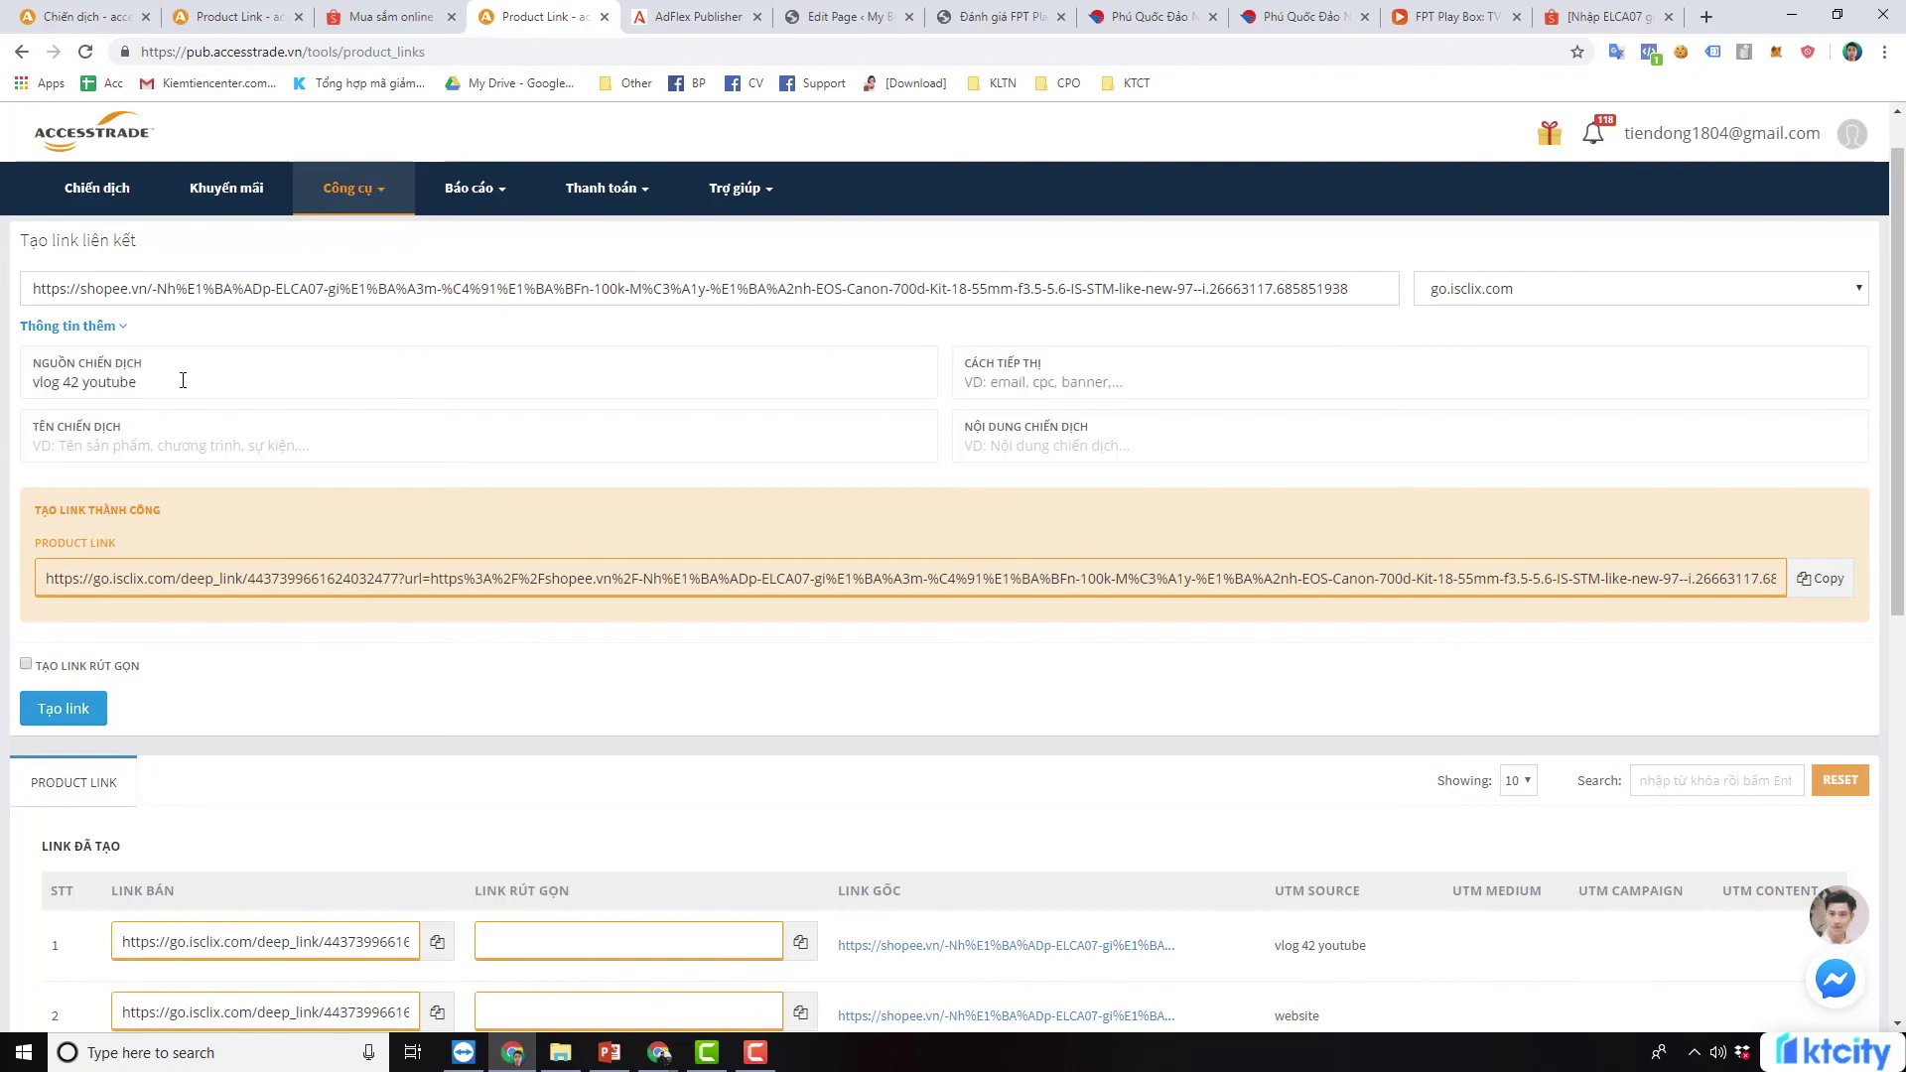
drag(183, 381, 30, 383)
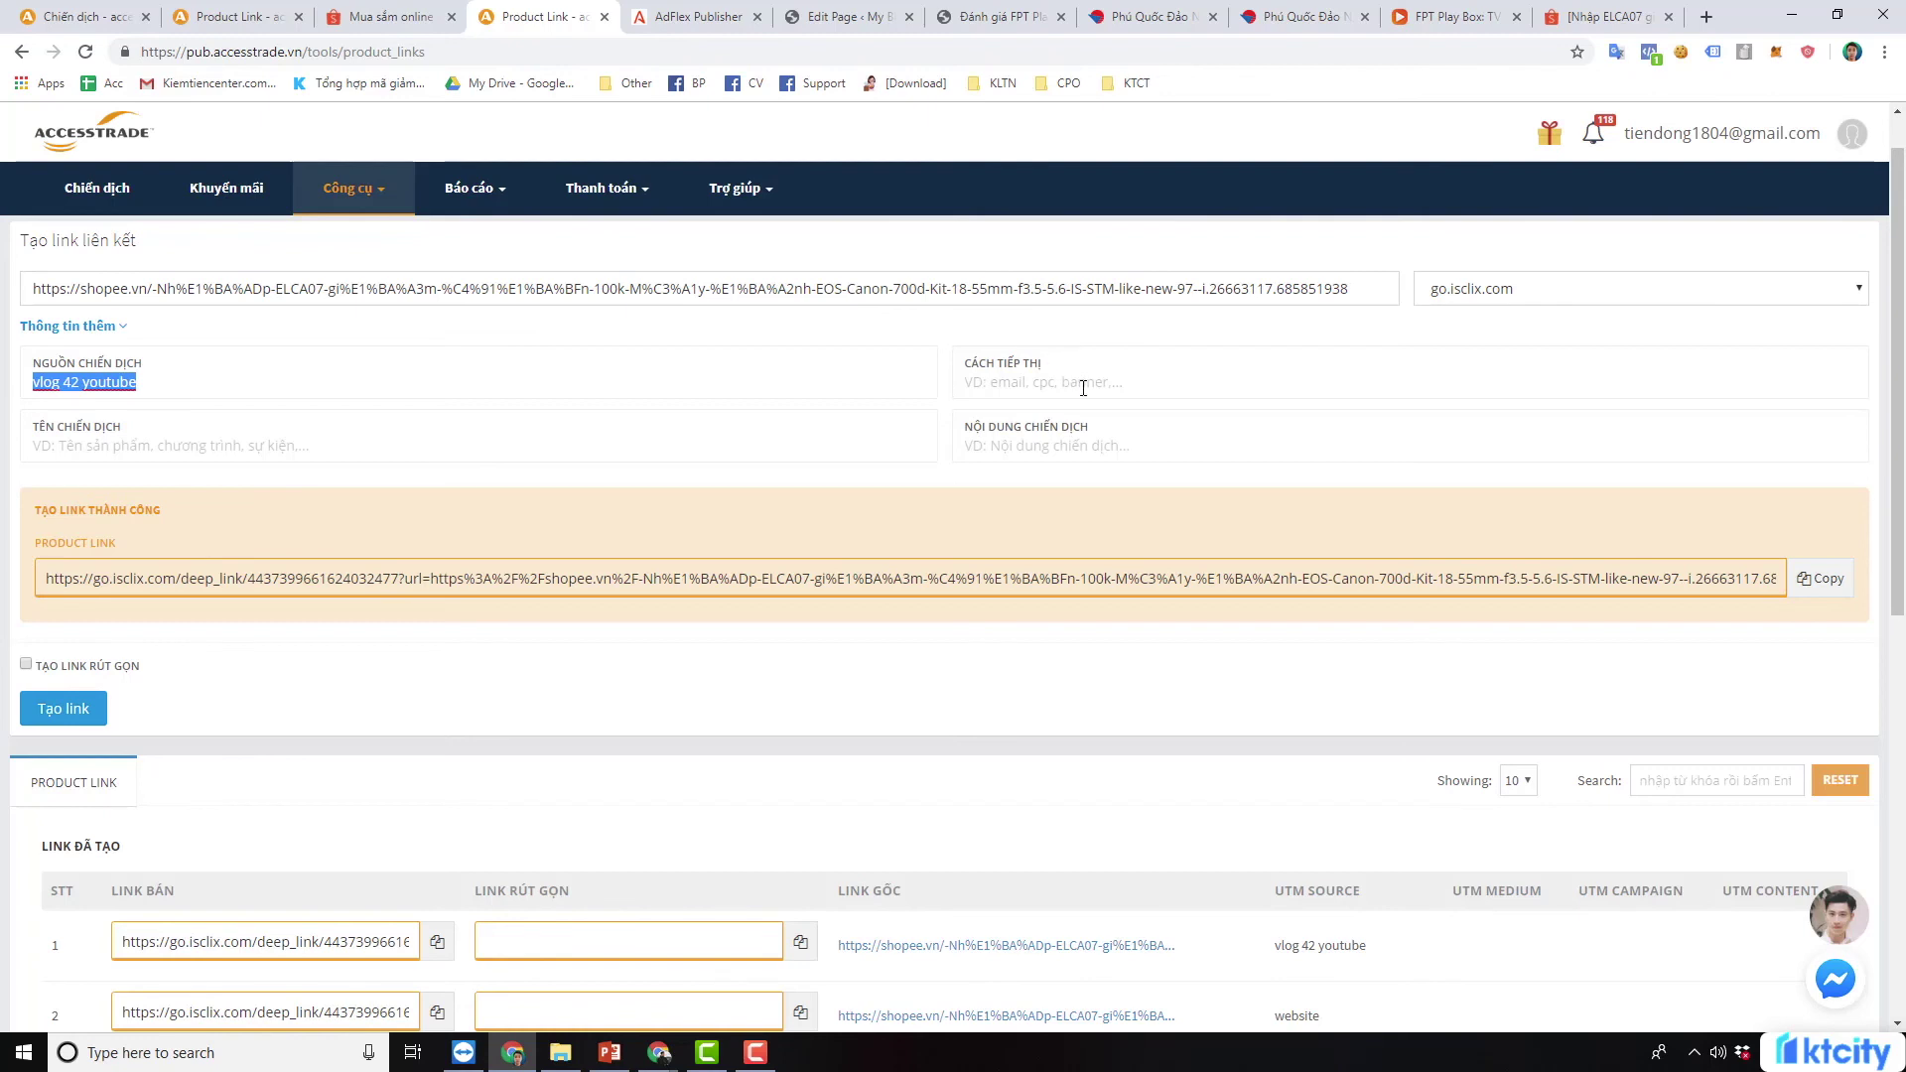
click(476, 409)
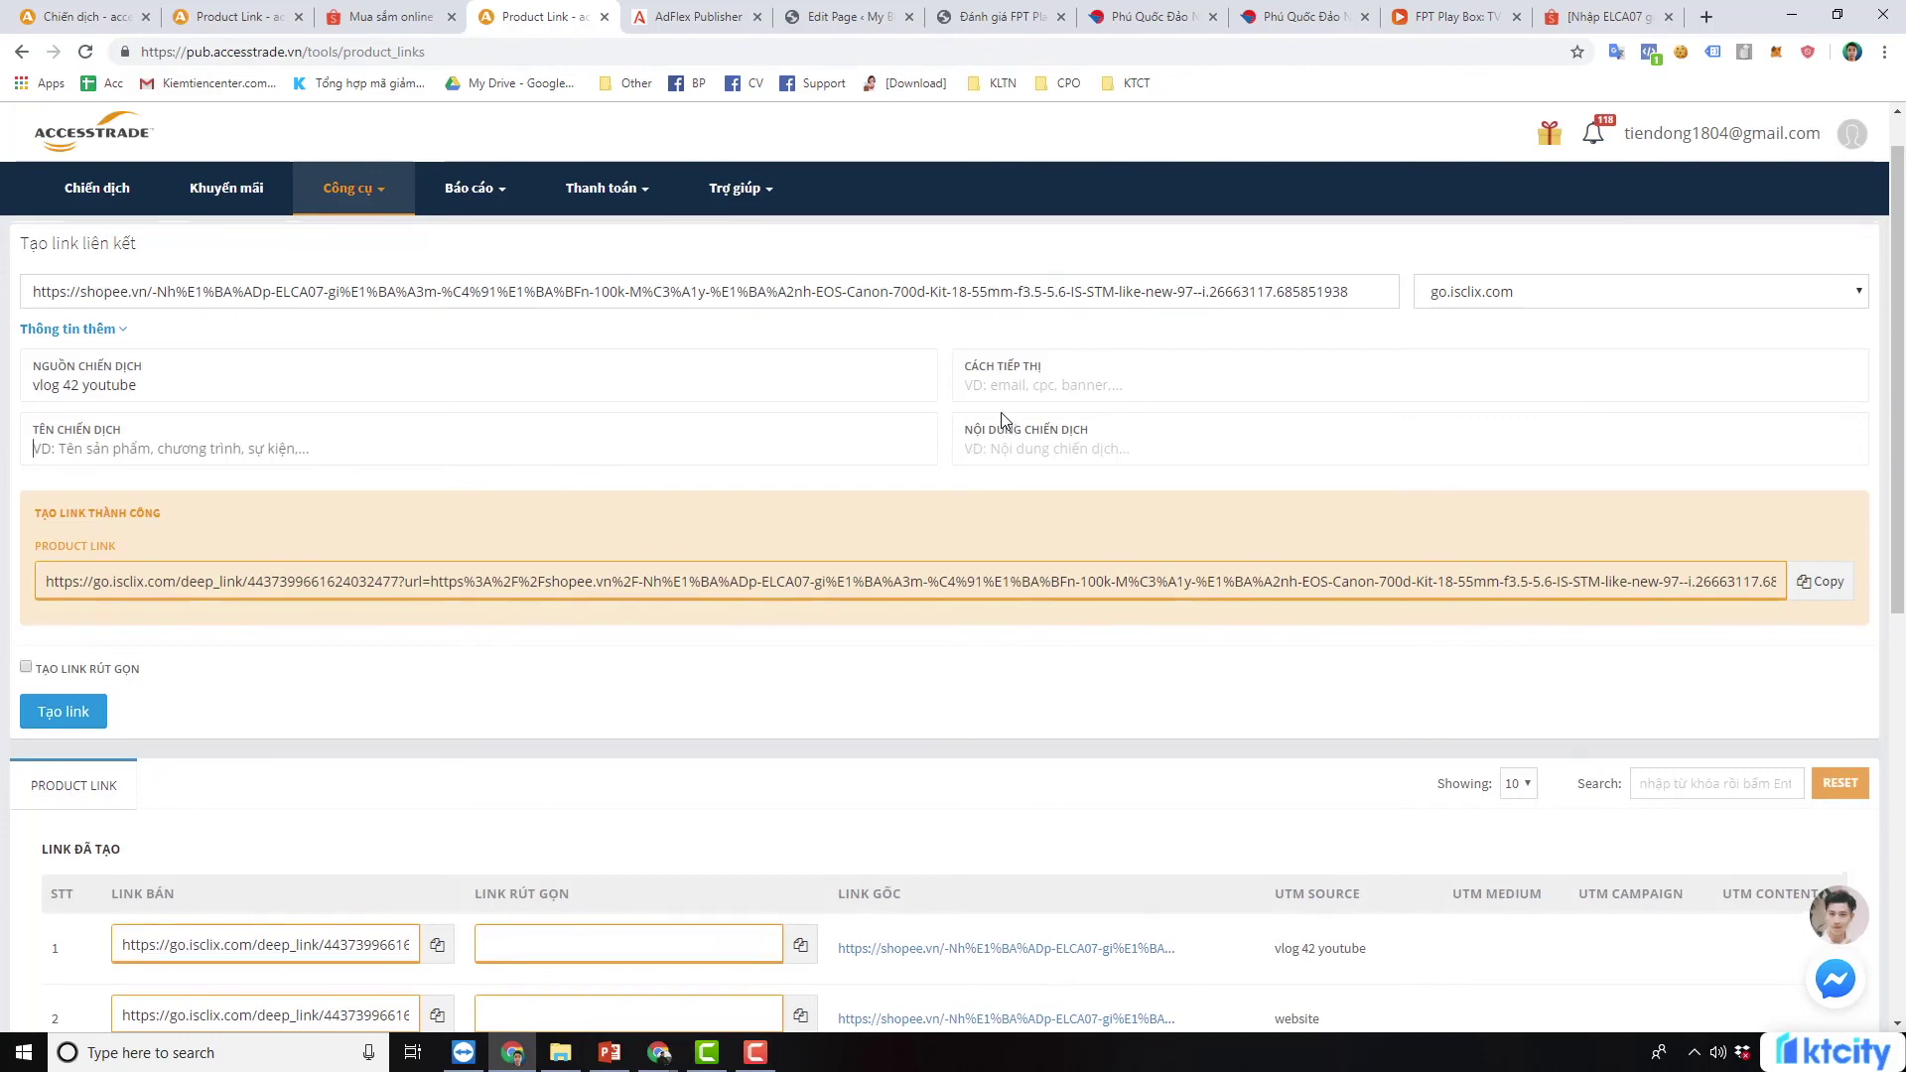
scroll(987, 425, up, 1)
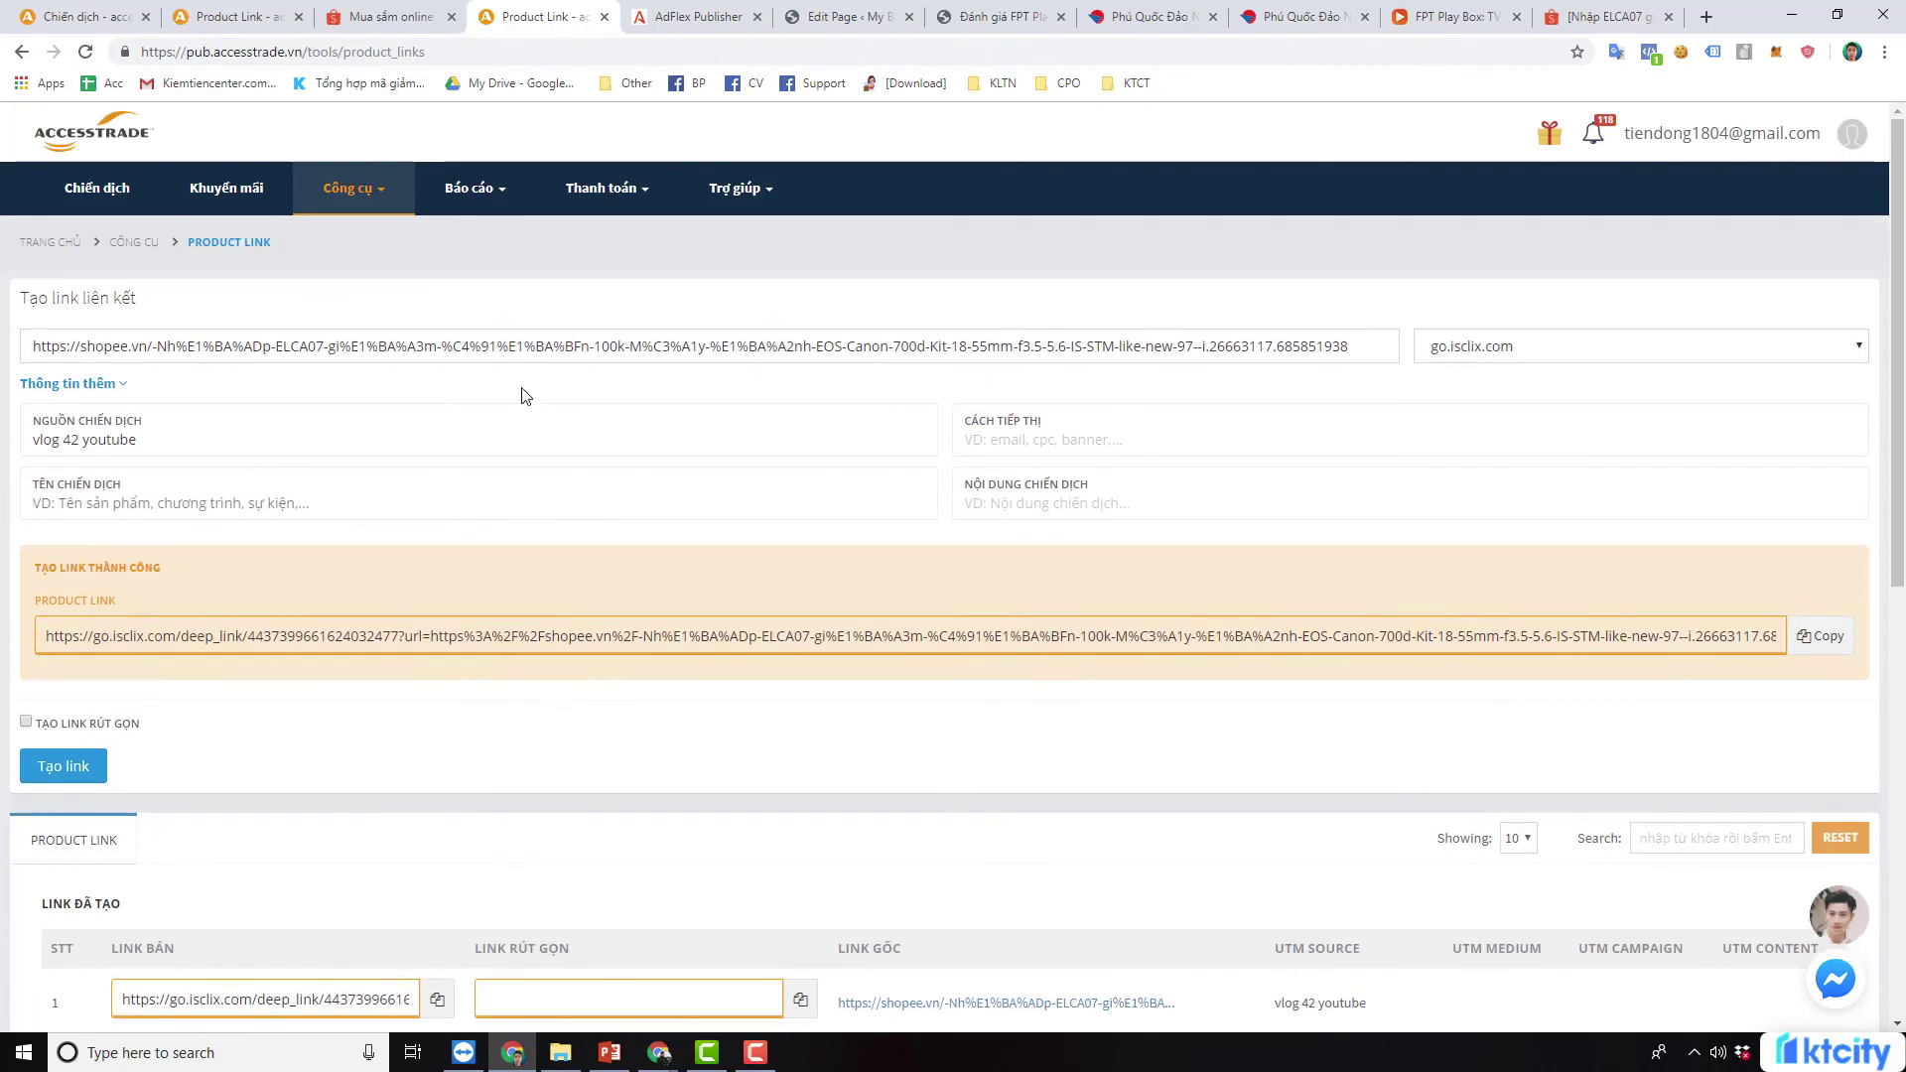
Switch to the AdFlex Dakami - VN offer and examine its tracking link and optional tracking parameters
click(707, 17)
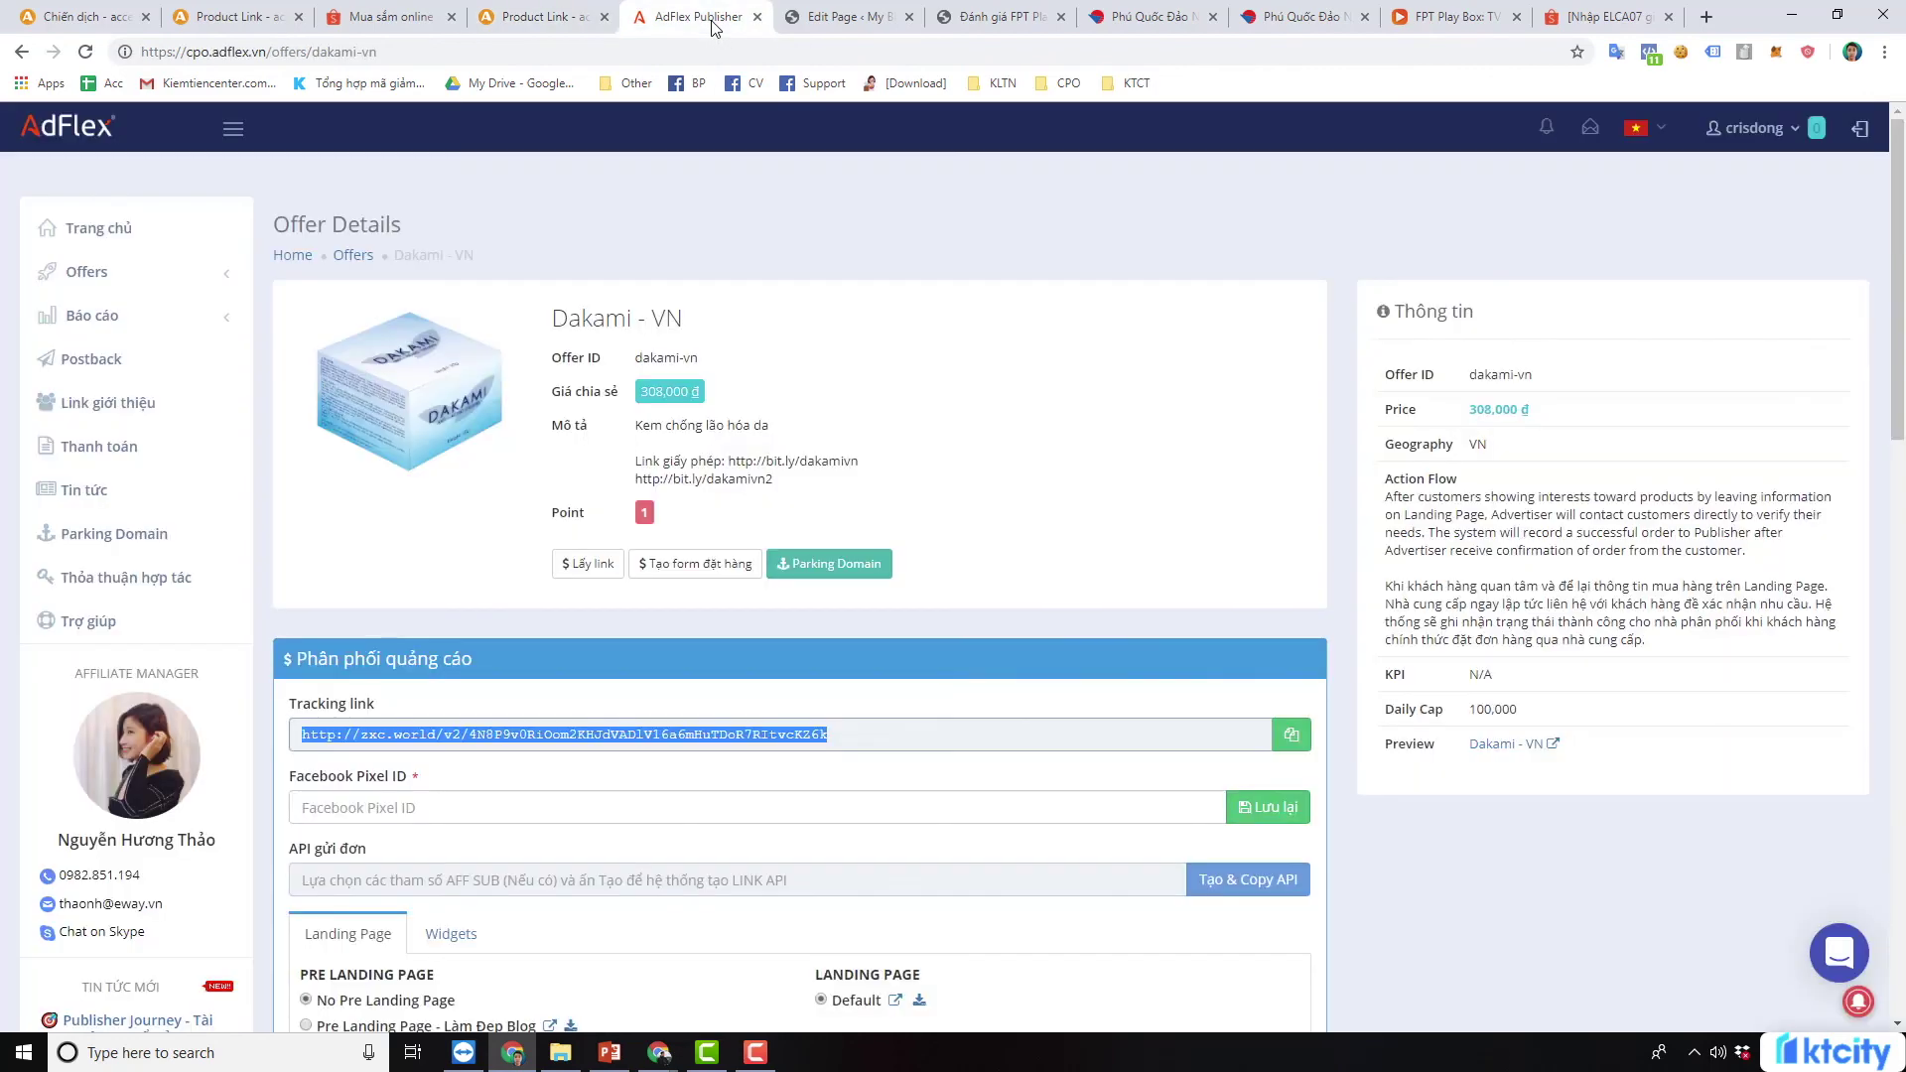
scroll(814, 576, down, 3)
scroll(780, 566, up, 2)
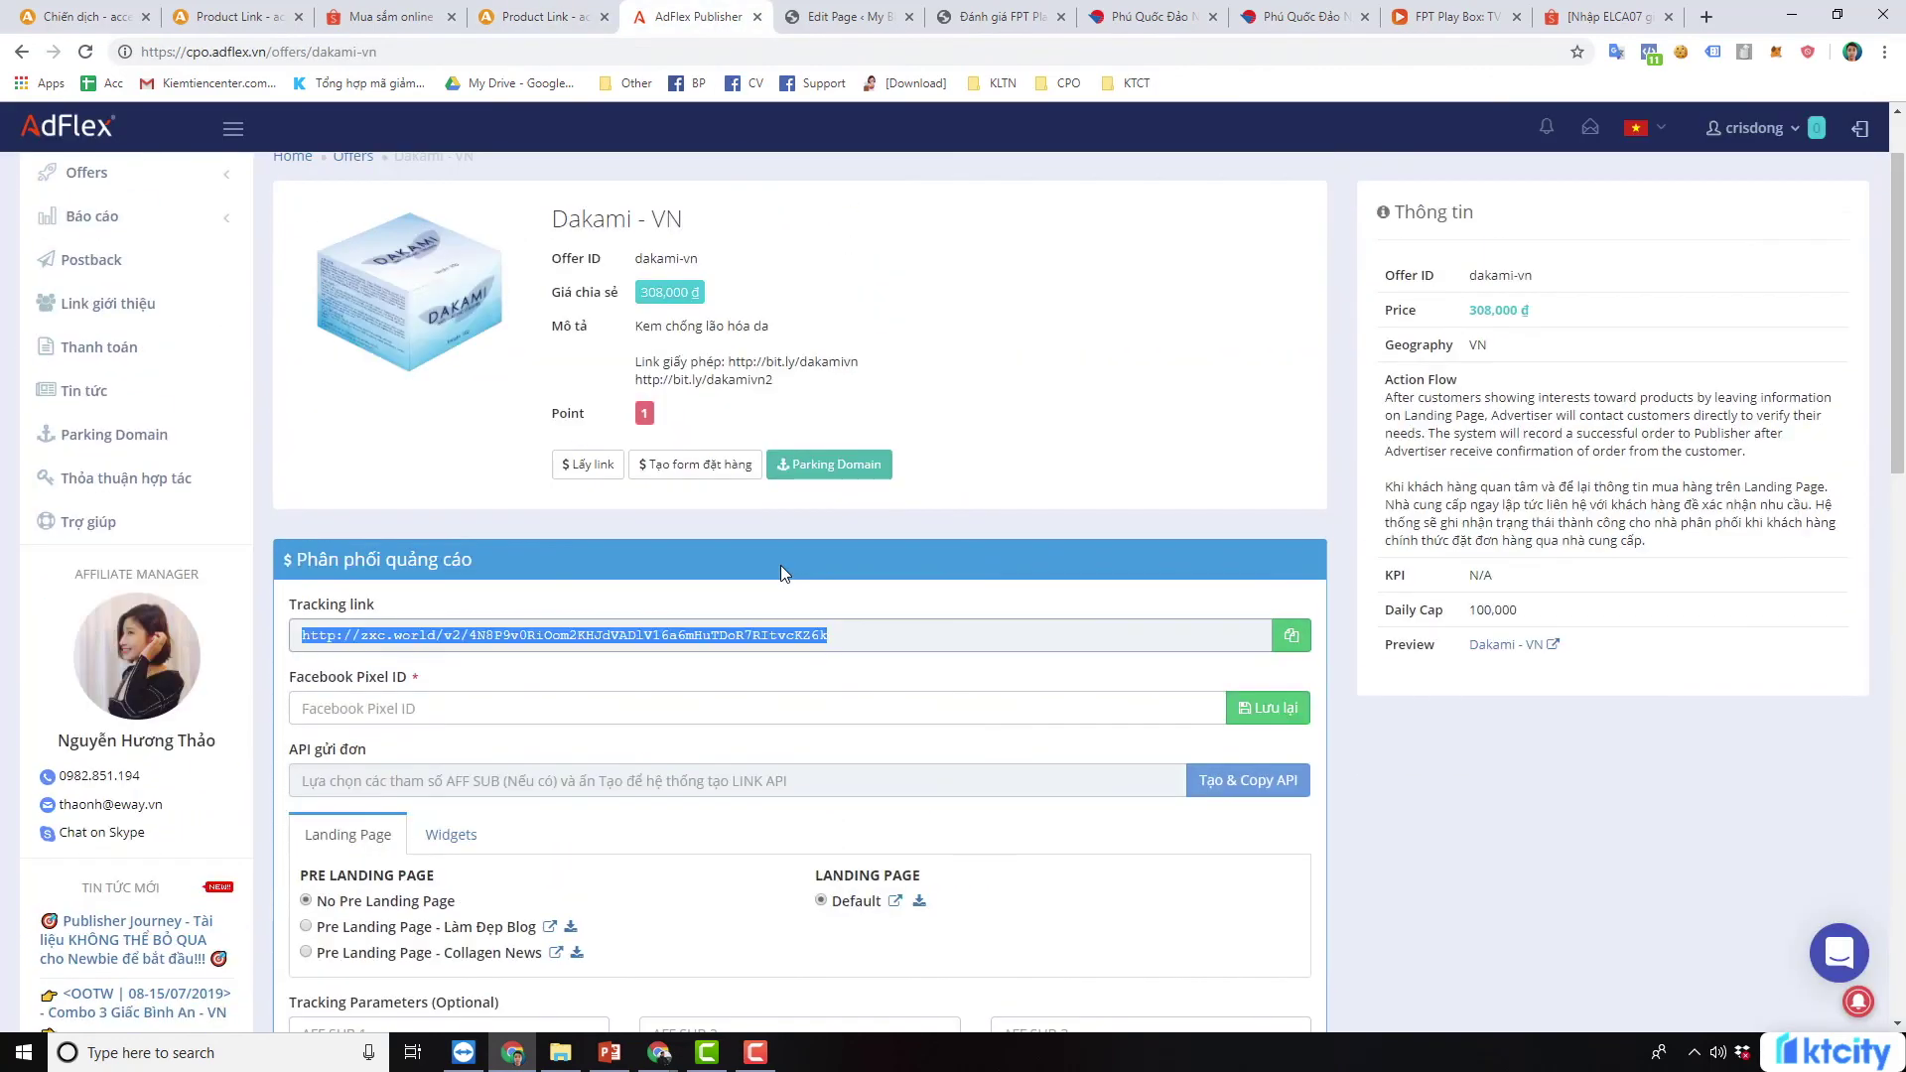
scroll(781, 573, down, 3)
triple_click(386, 709)
click(559, 709)
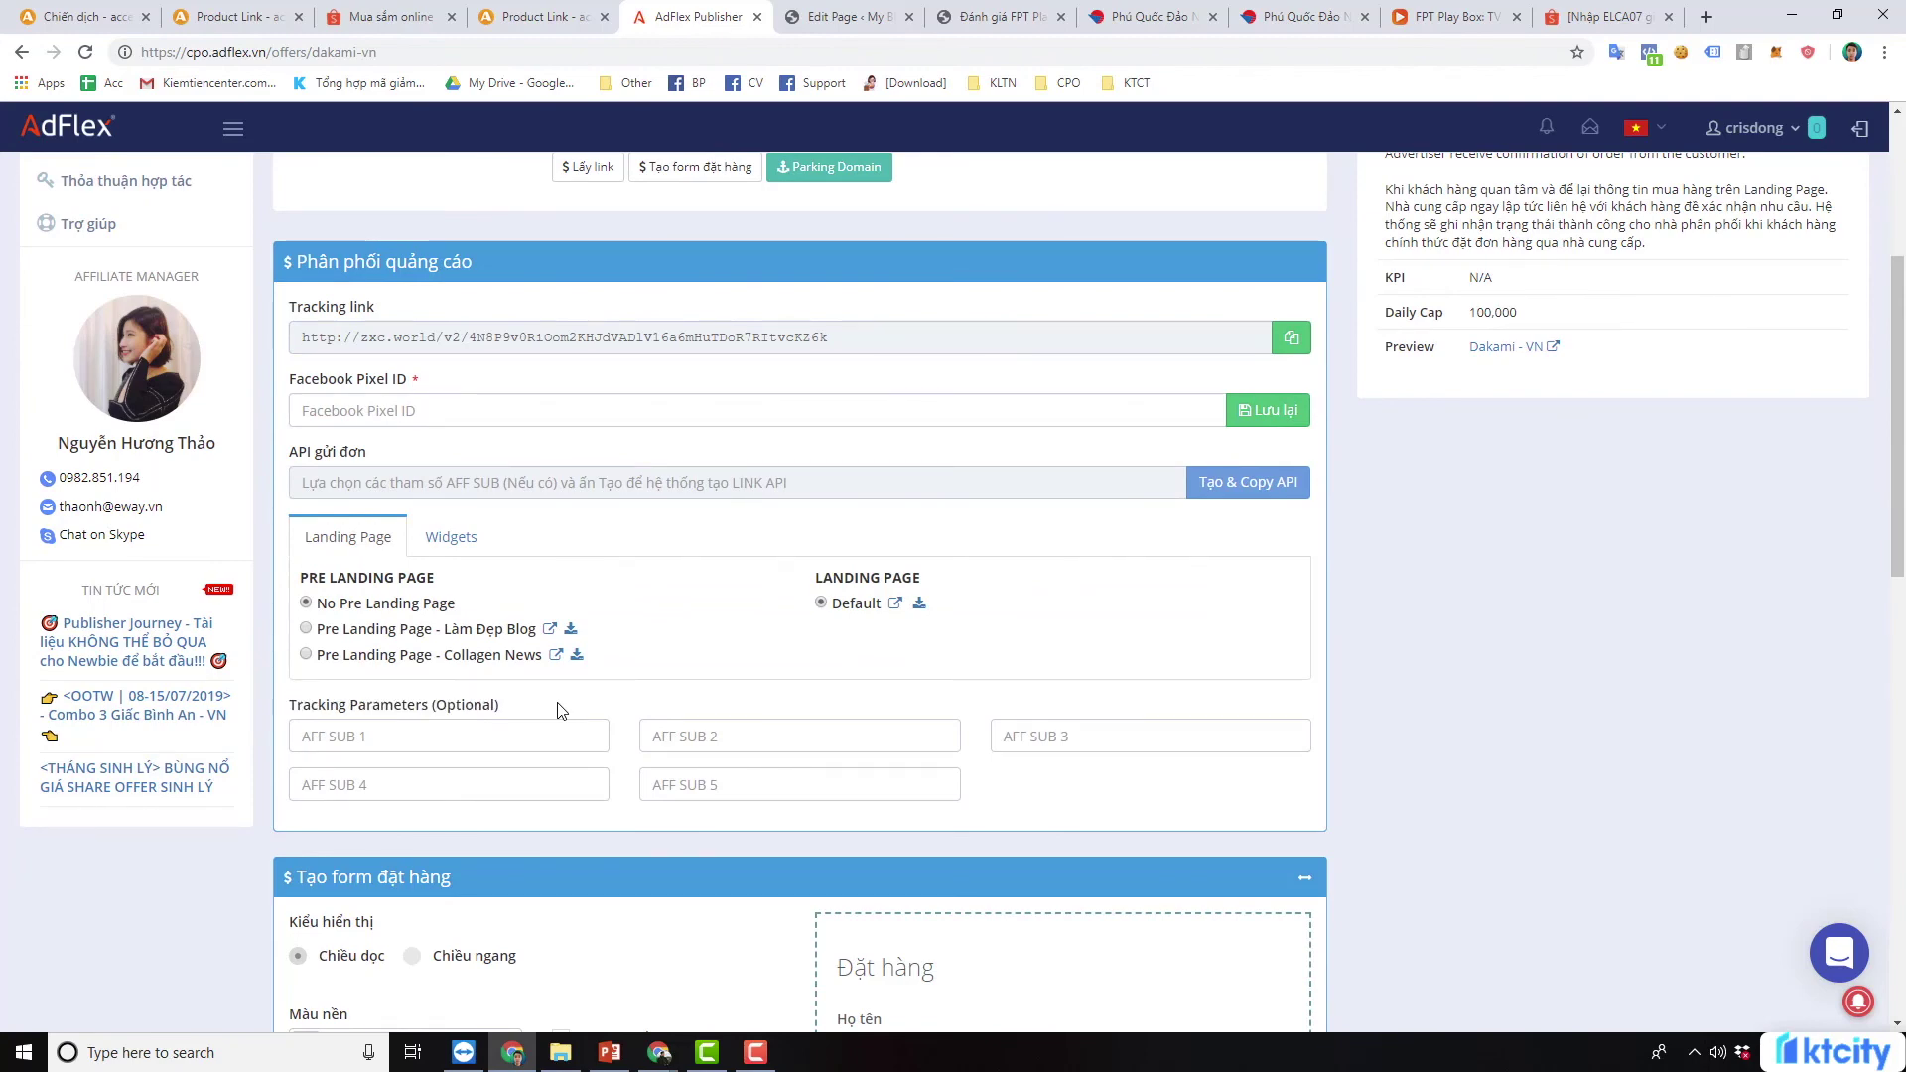
scroll(562, 447, up, 4)
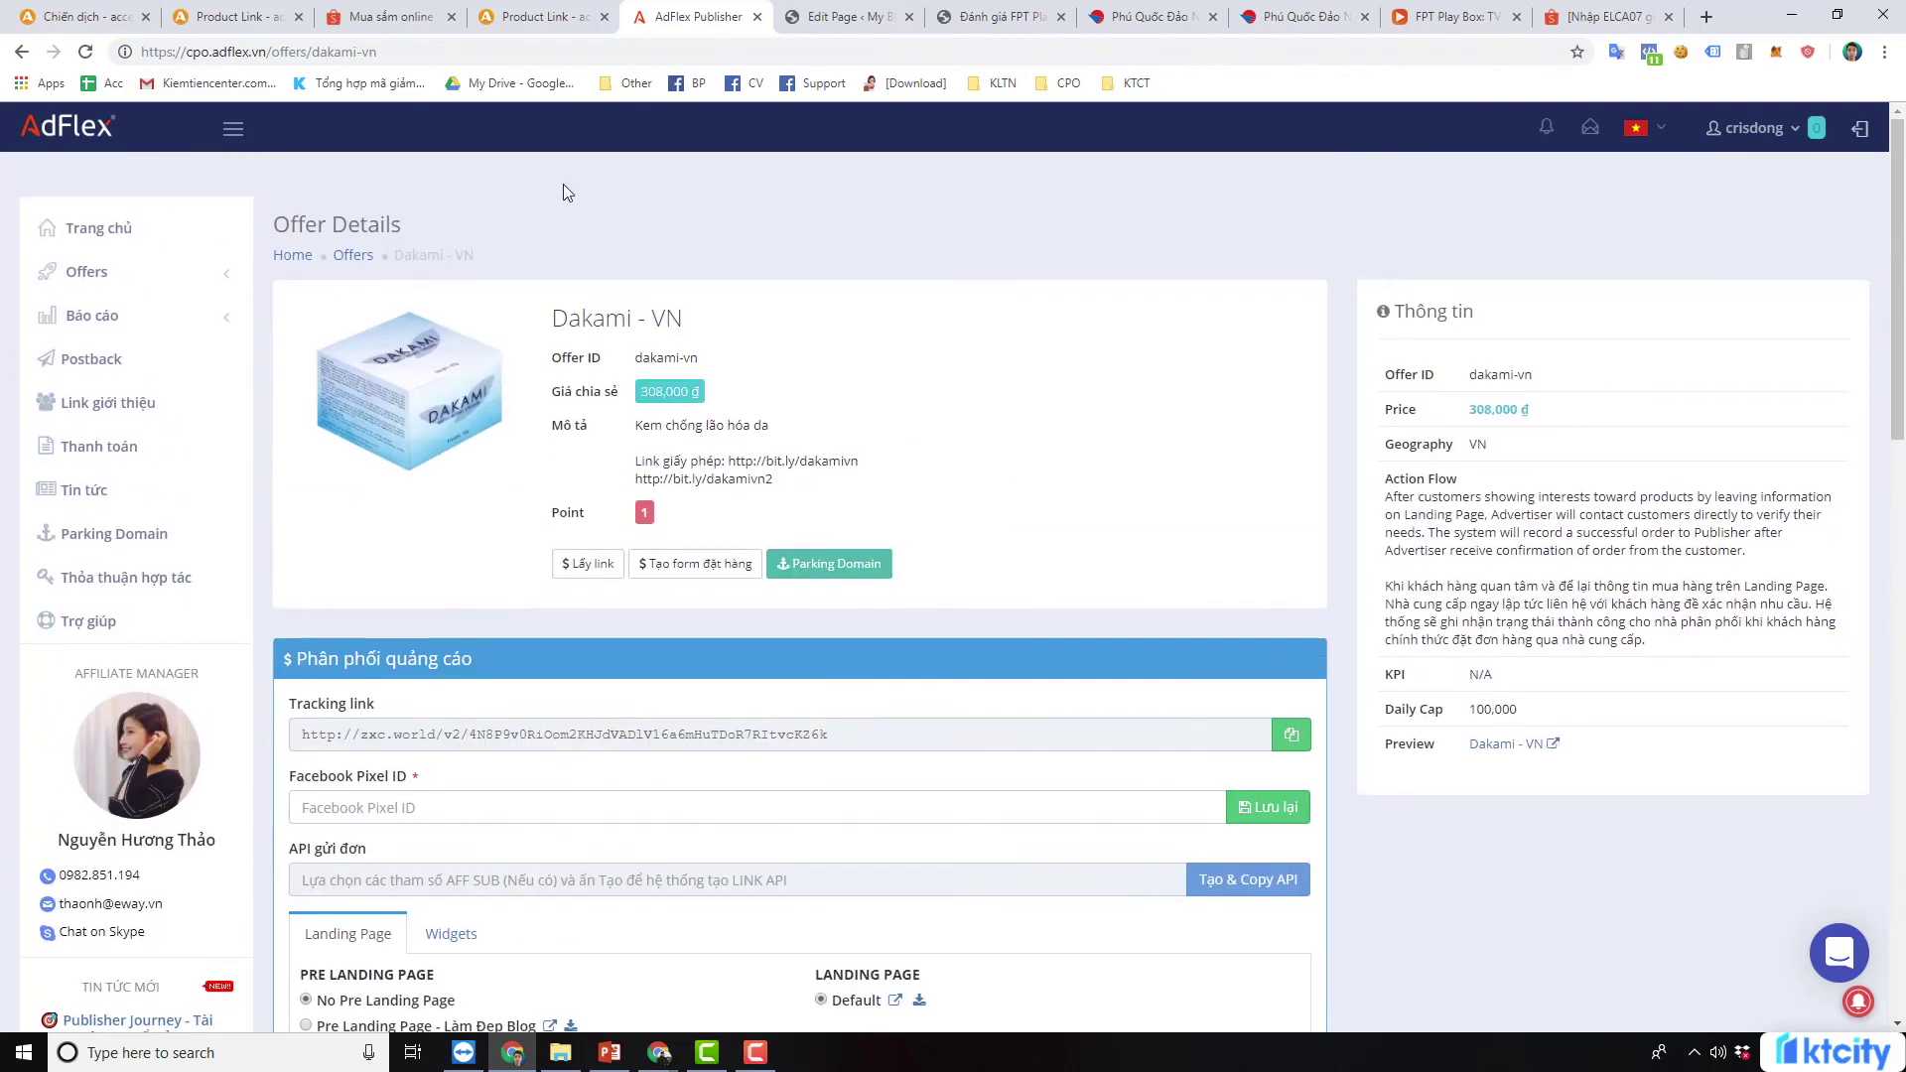
scroll(563, 192, down, 4)
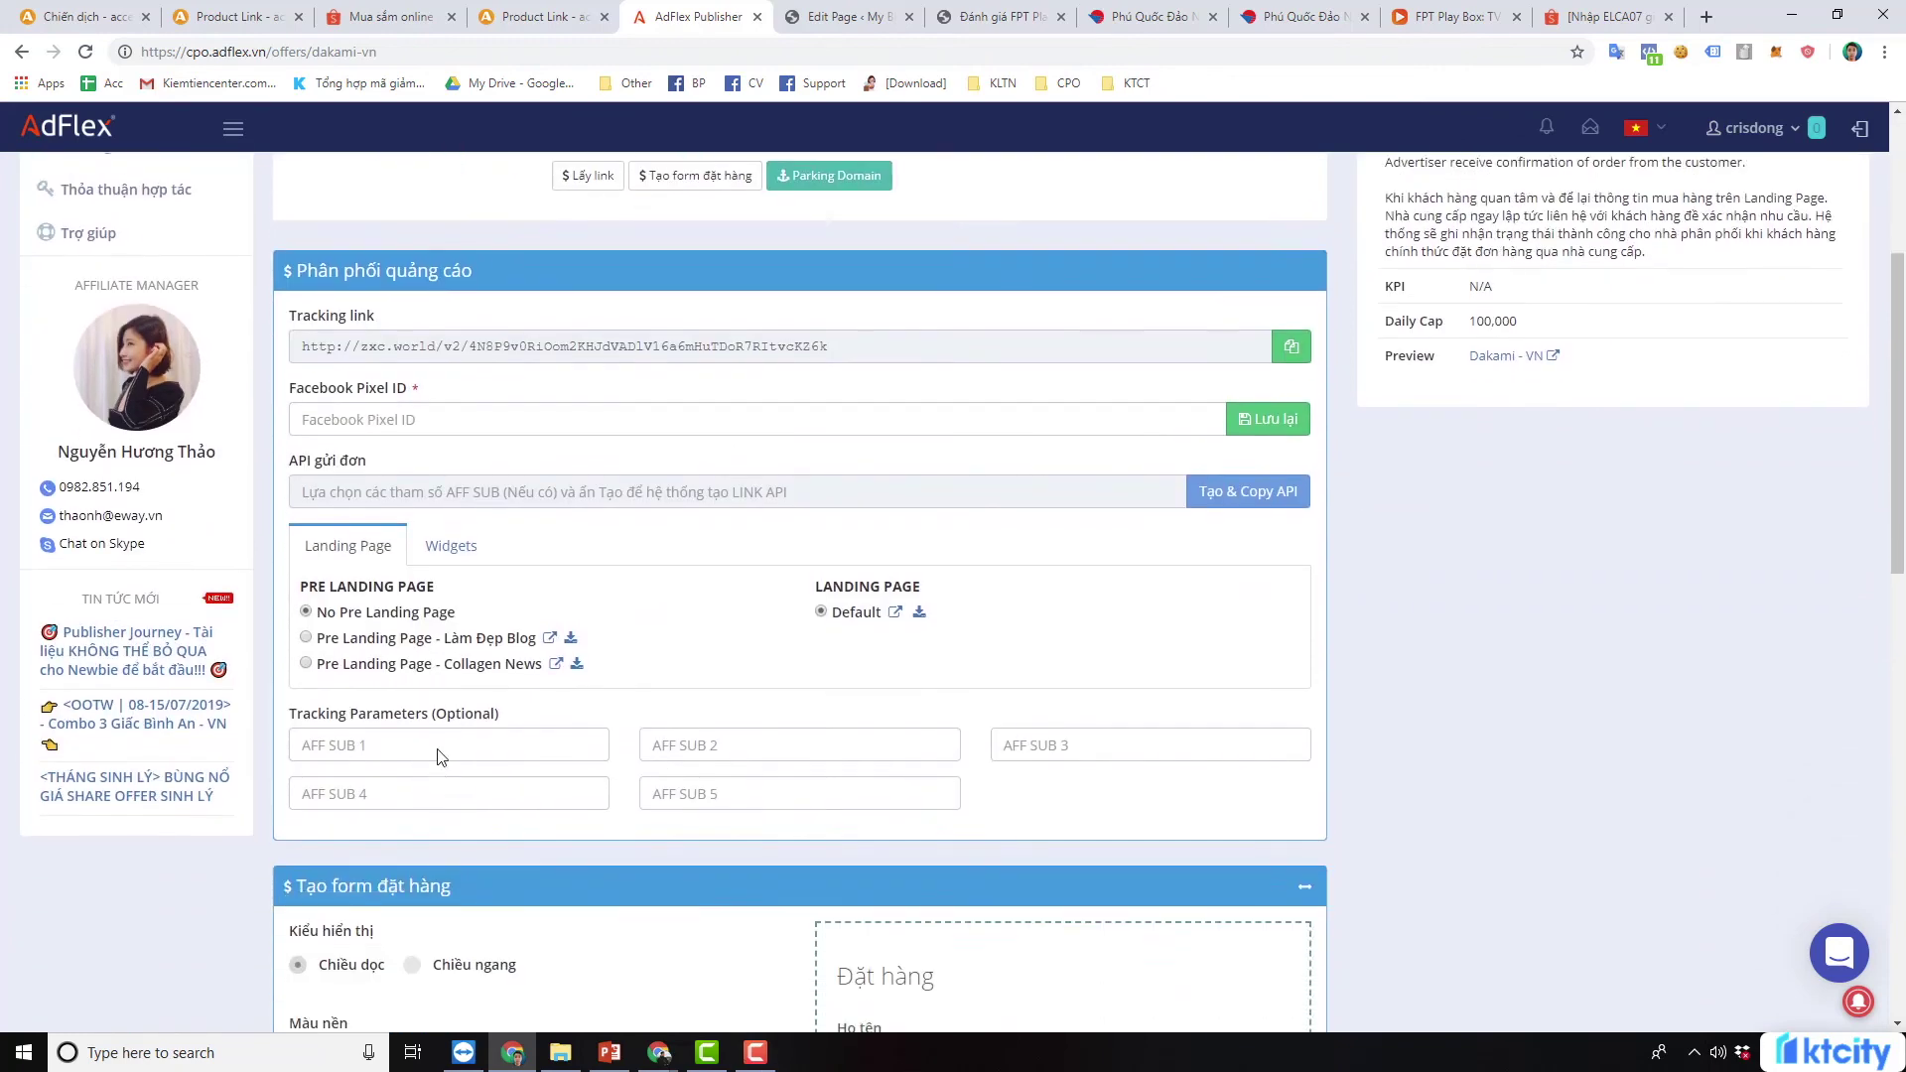
Set the offer's AFF SUB 1 tracking parameter to "trang-1", check it in the tracking link, and copy the full link
click(442, 751)
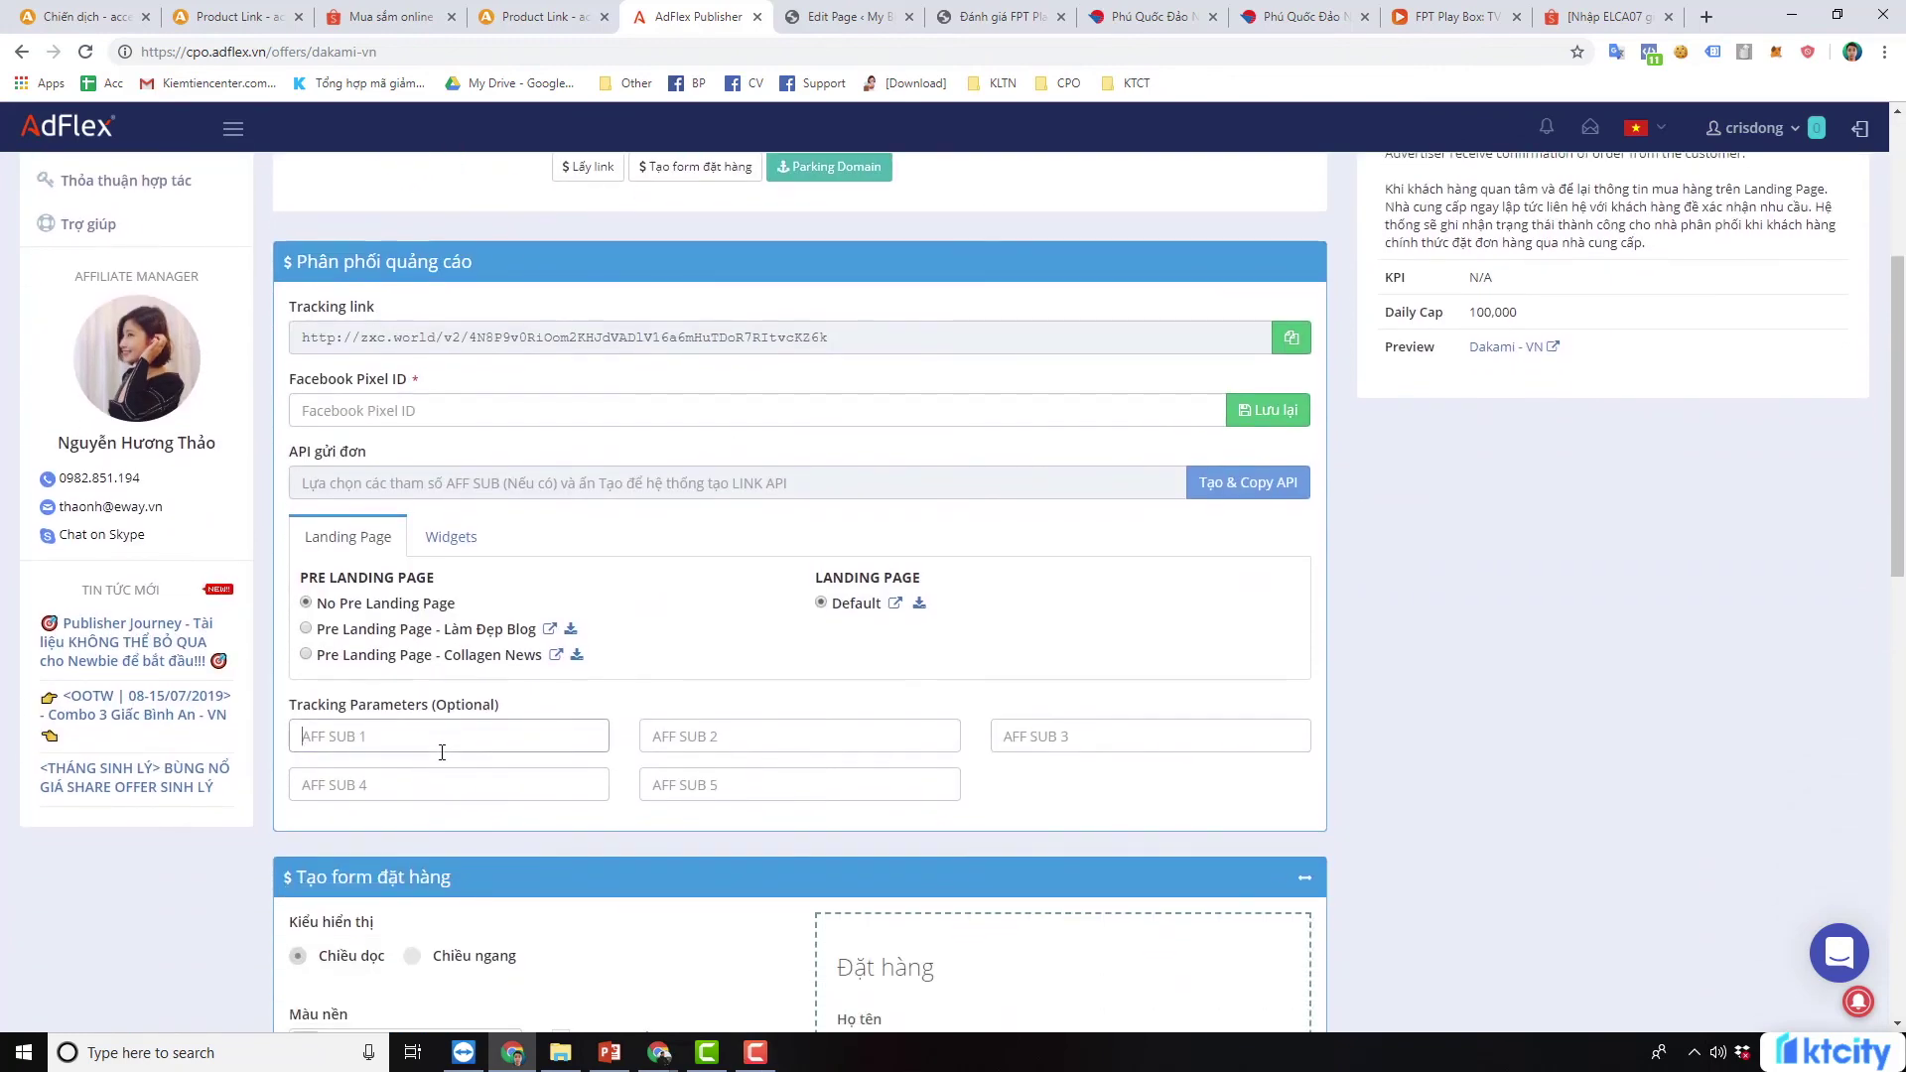
text(trang-1)
drag(995, 335, 840, 337)
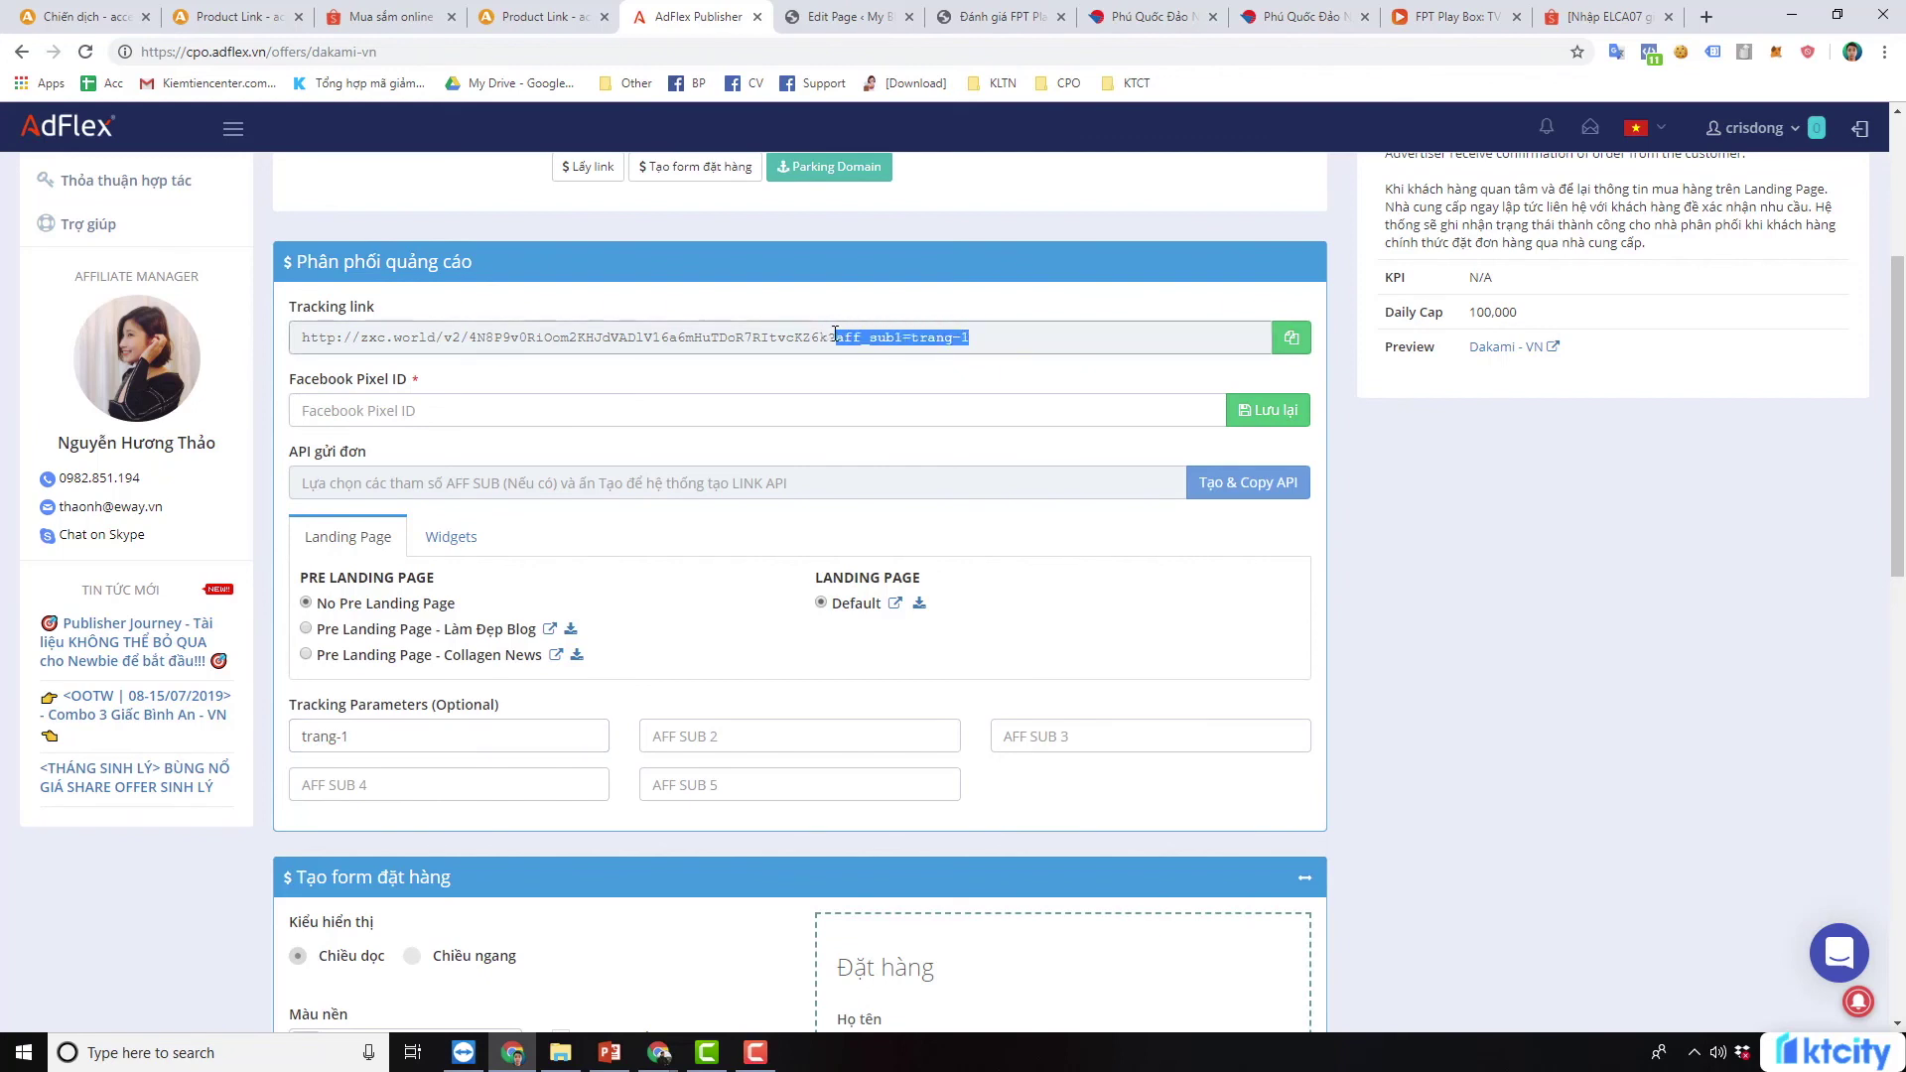
triple_click(930, 338)
click(1293, 344)
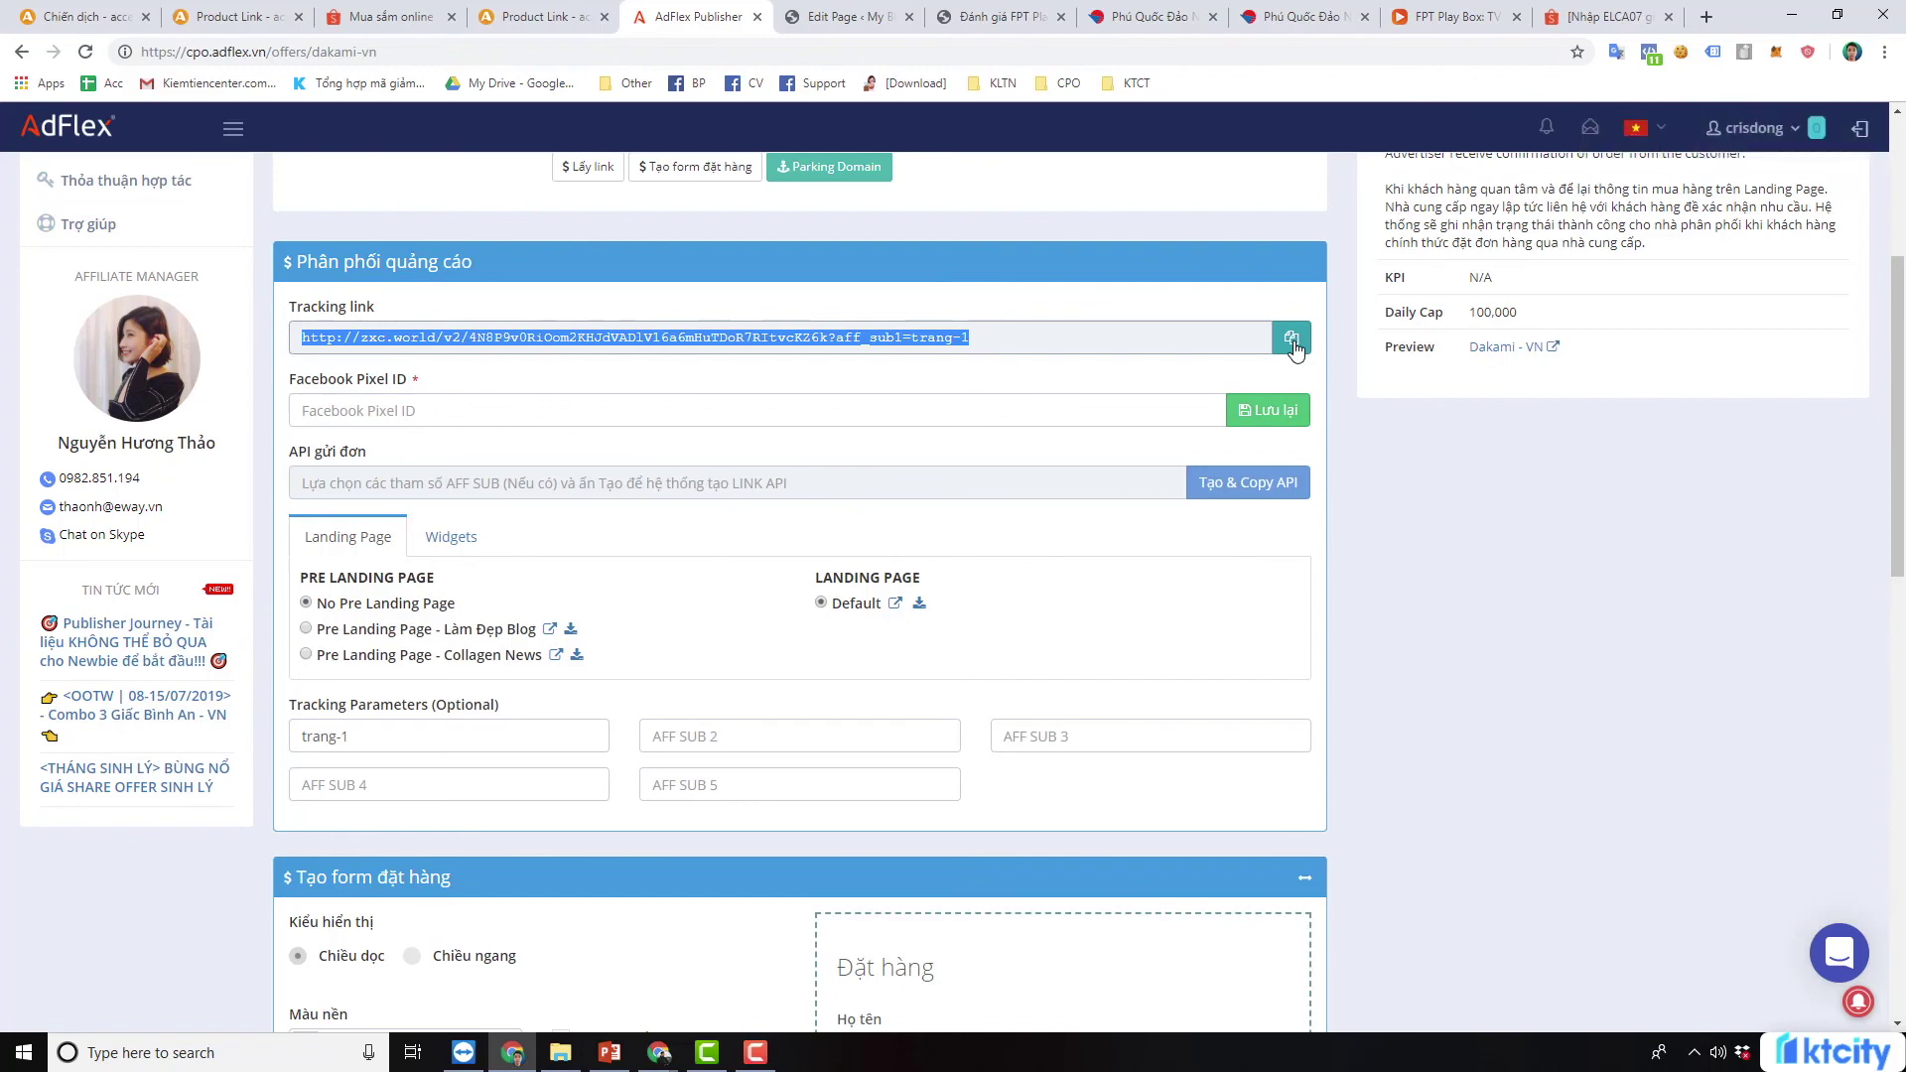
Change the AFF SUB 1 parameter to "trang-2" and copy the updated tracking link
click(416, 724)
key(BackSpace)
text(2)
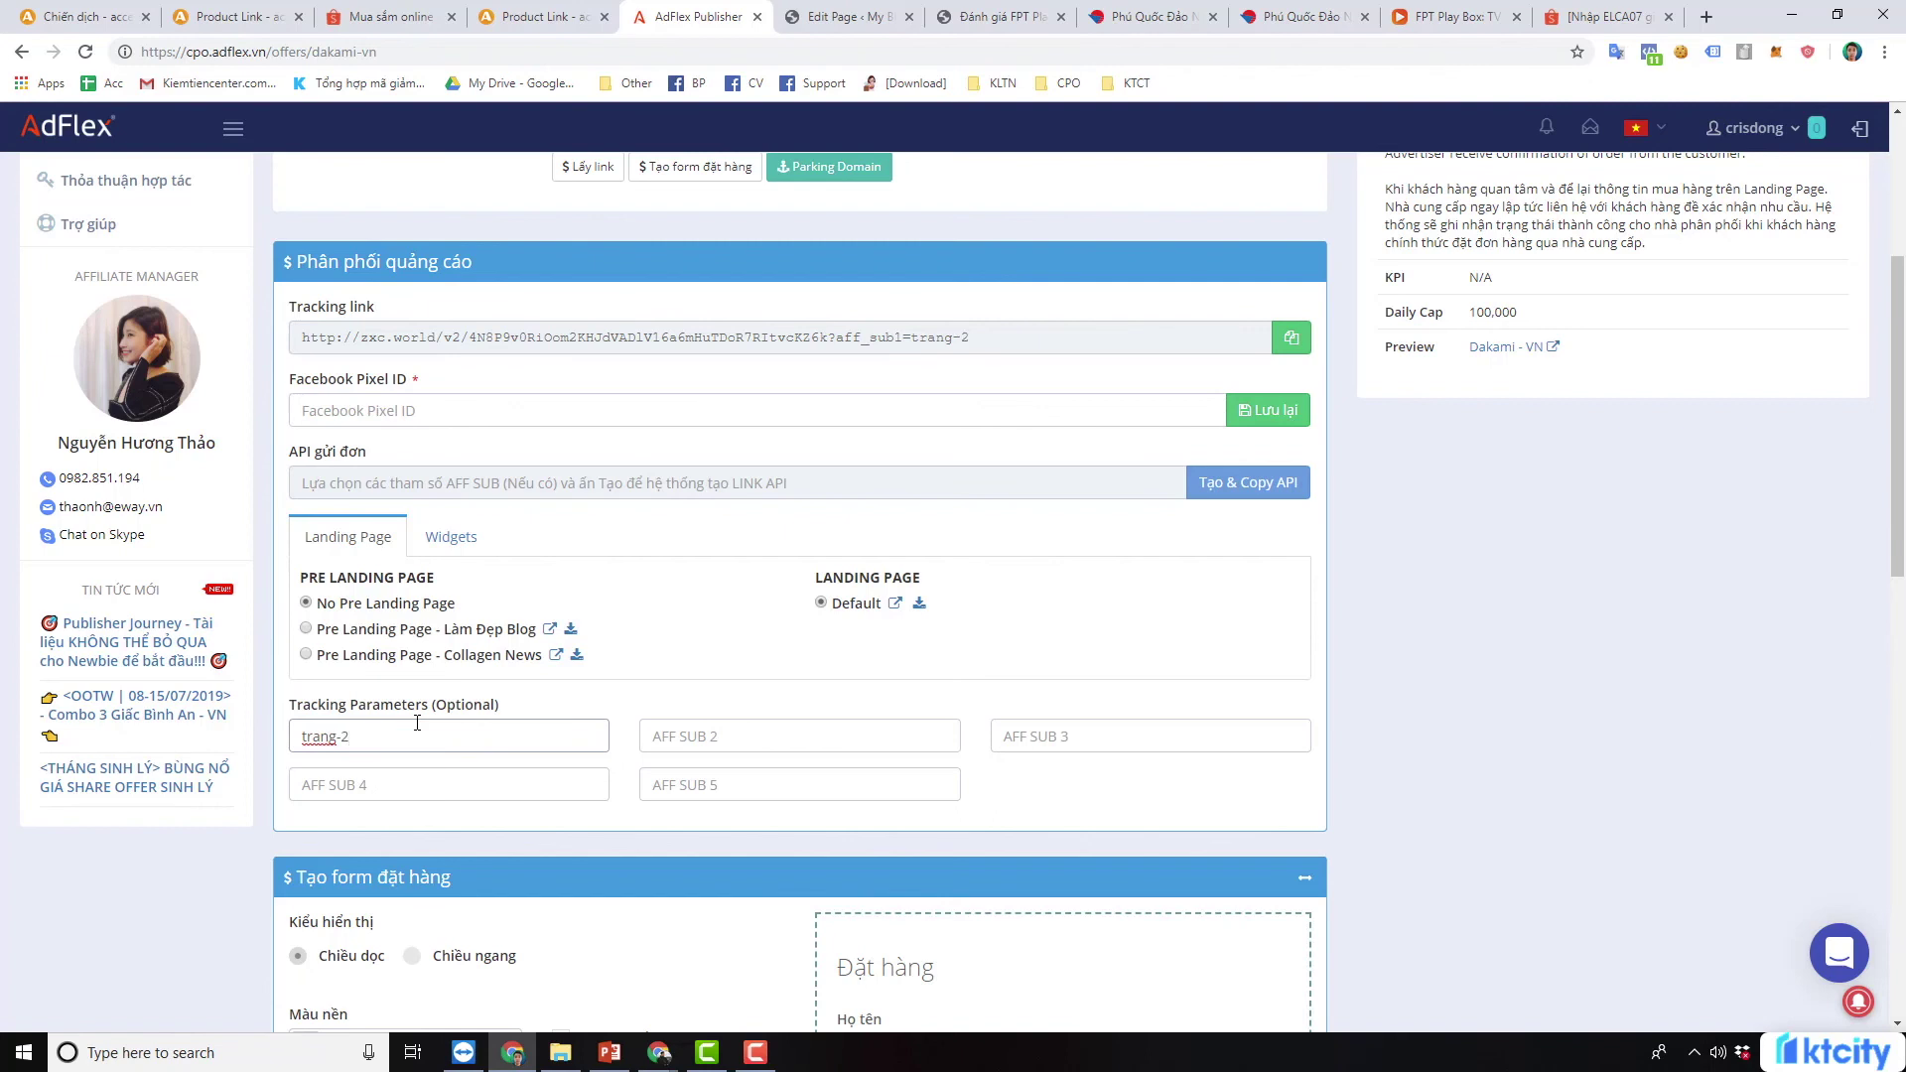
click(1291, 337)
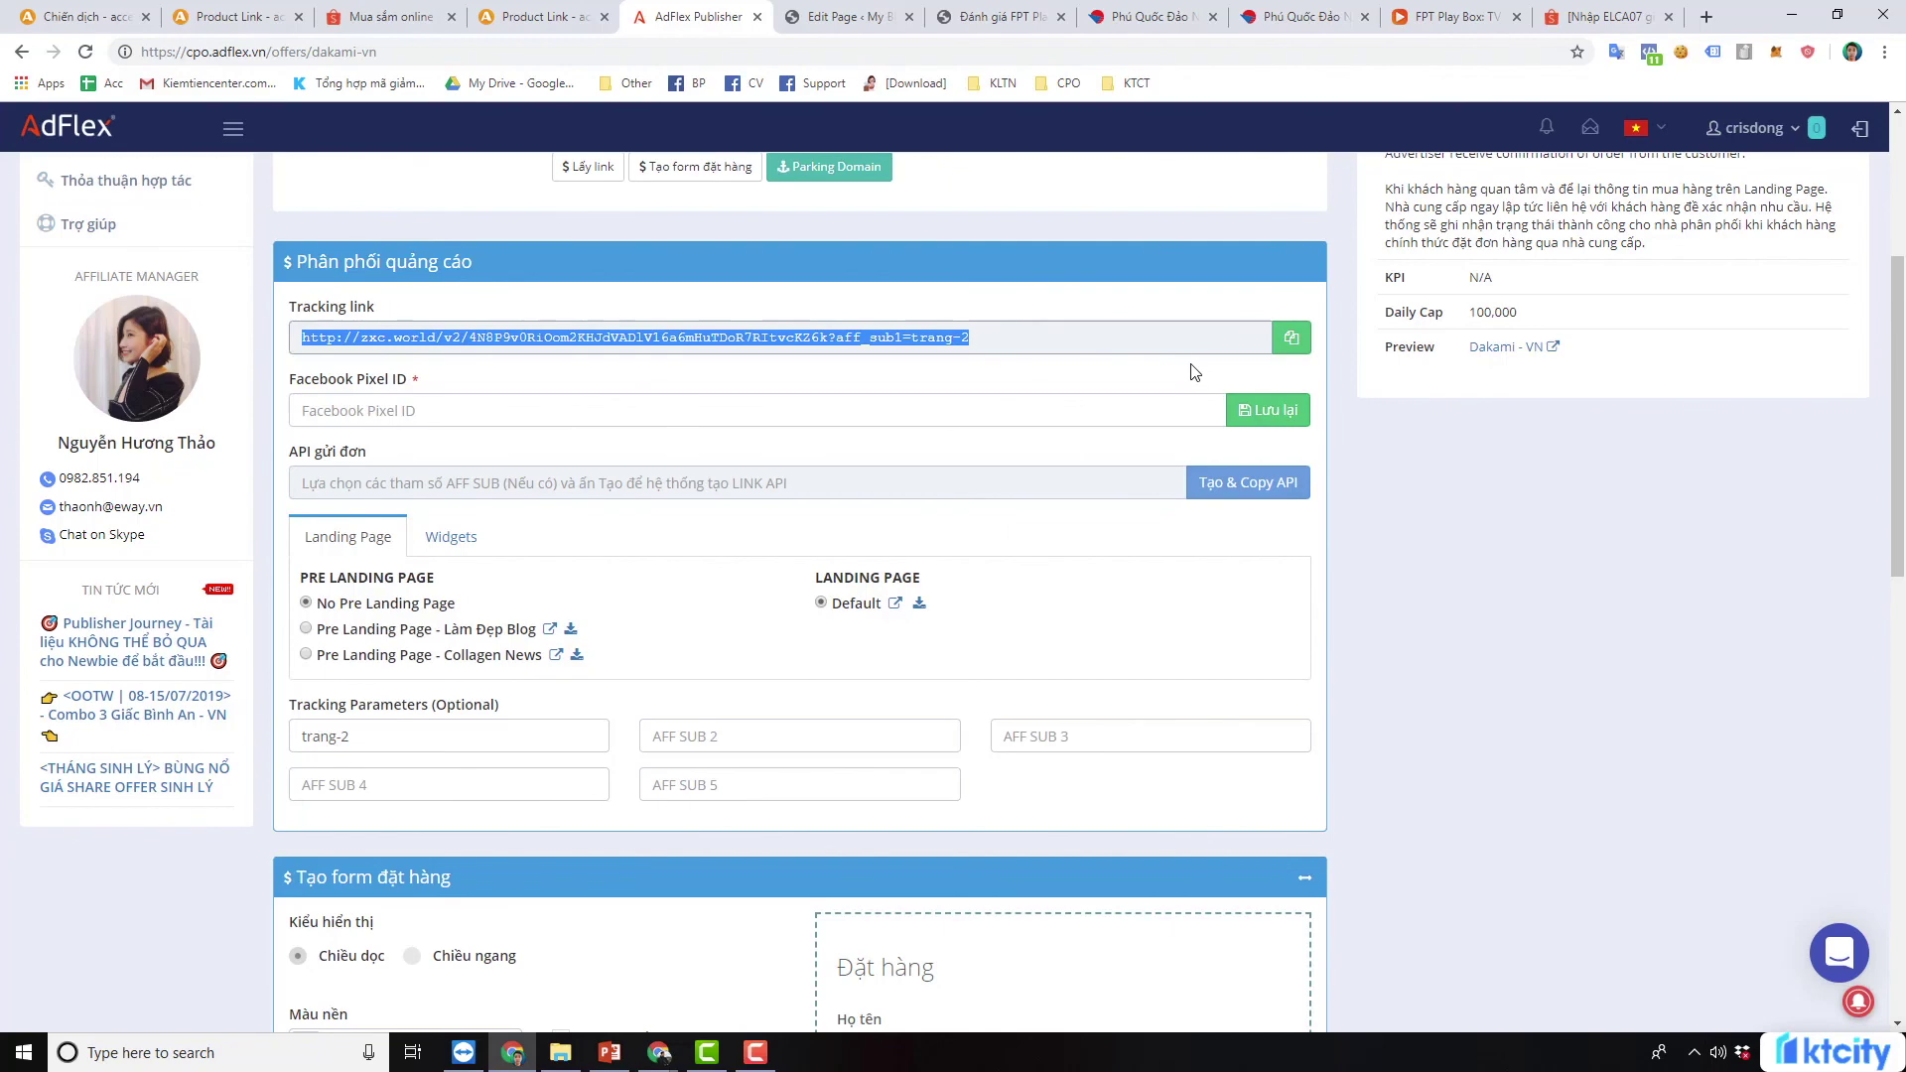
scroll(762, 769, up, 4)
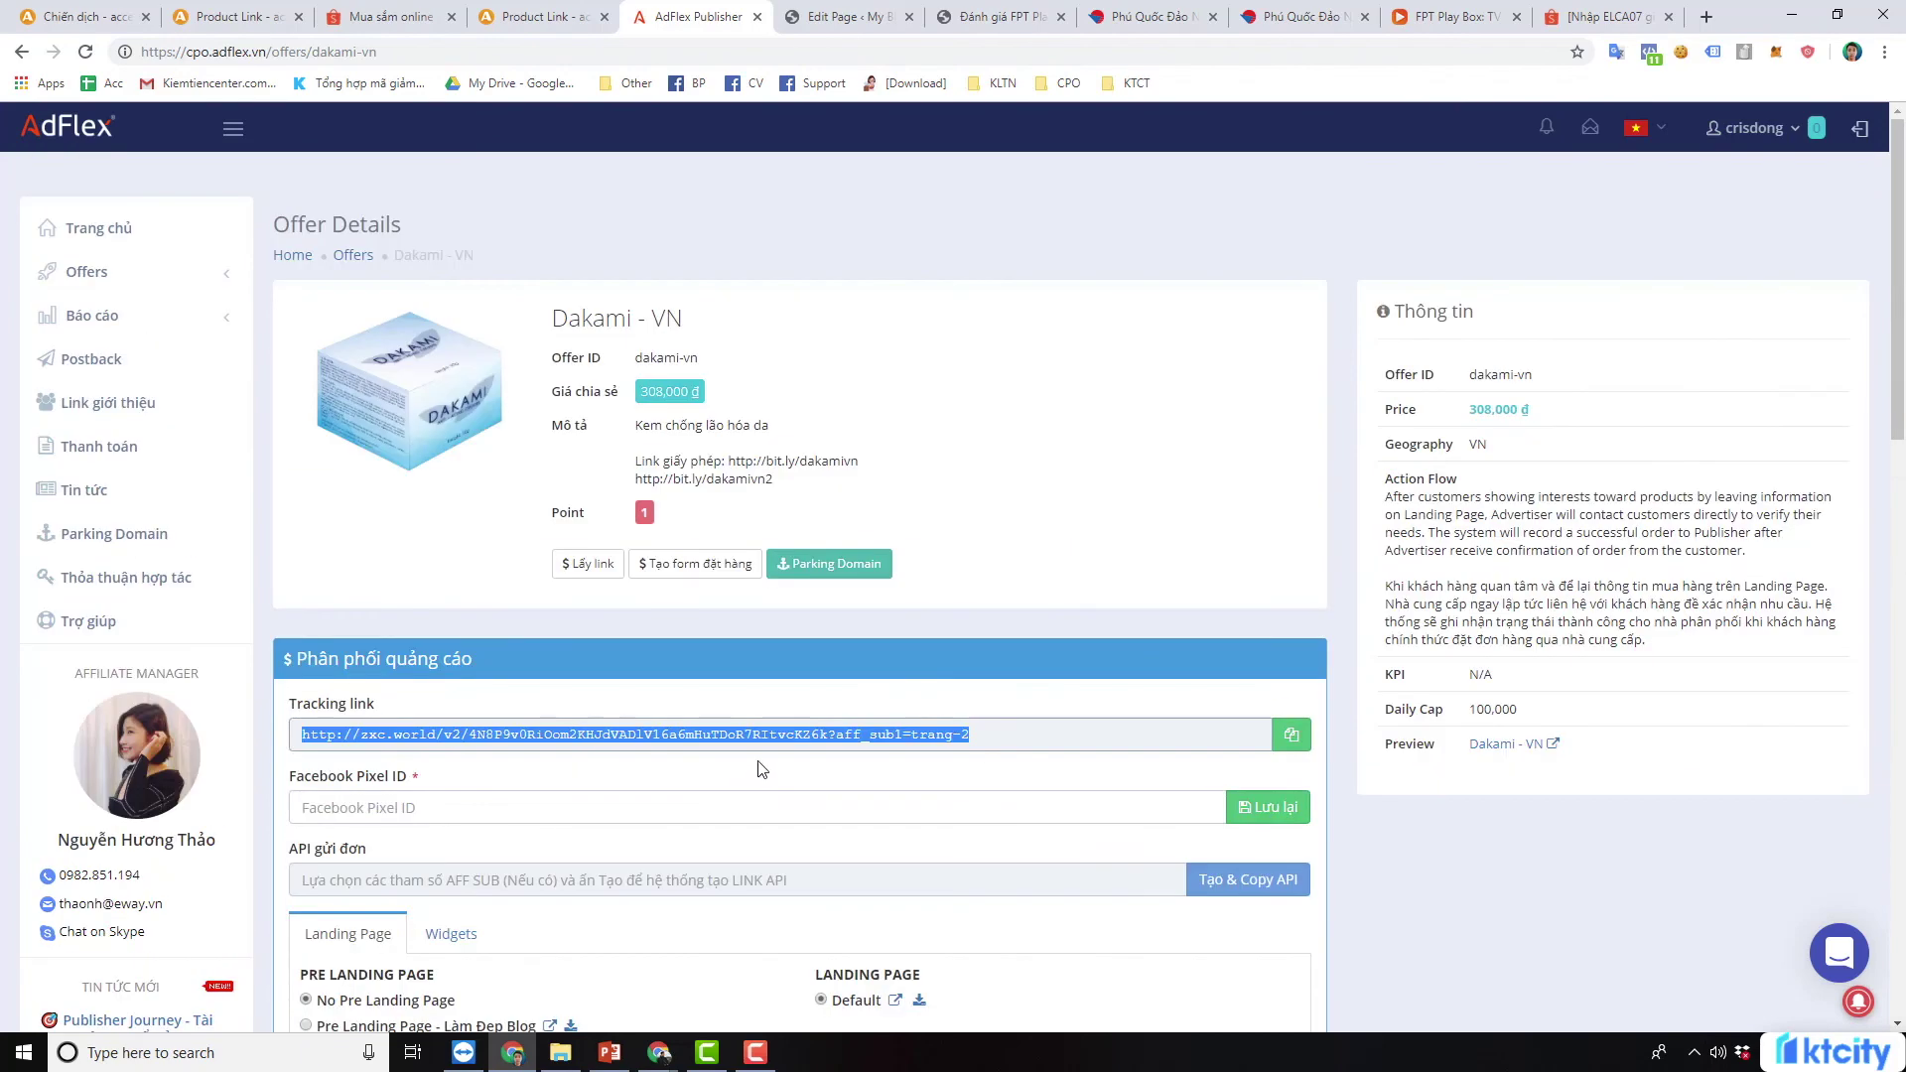
Switch to ClickBank's HopLink Generator, set the tracking ID to "google", and generate the HopLink
click(658, 1052)
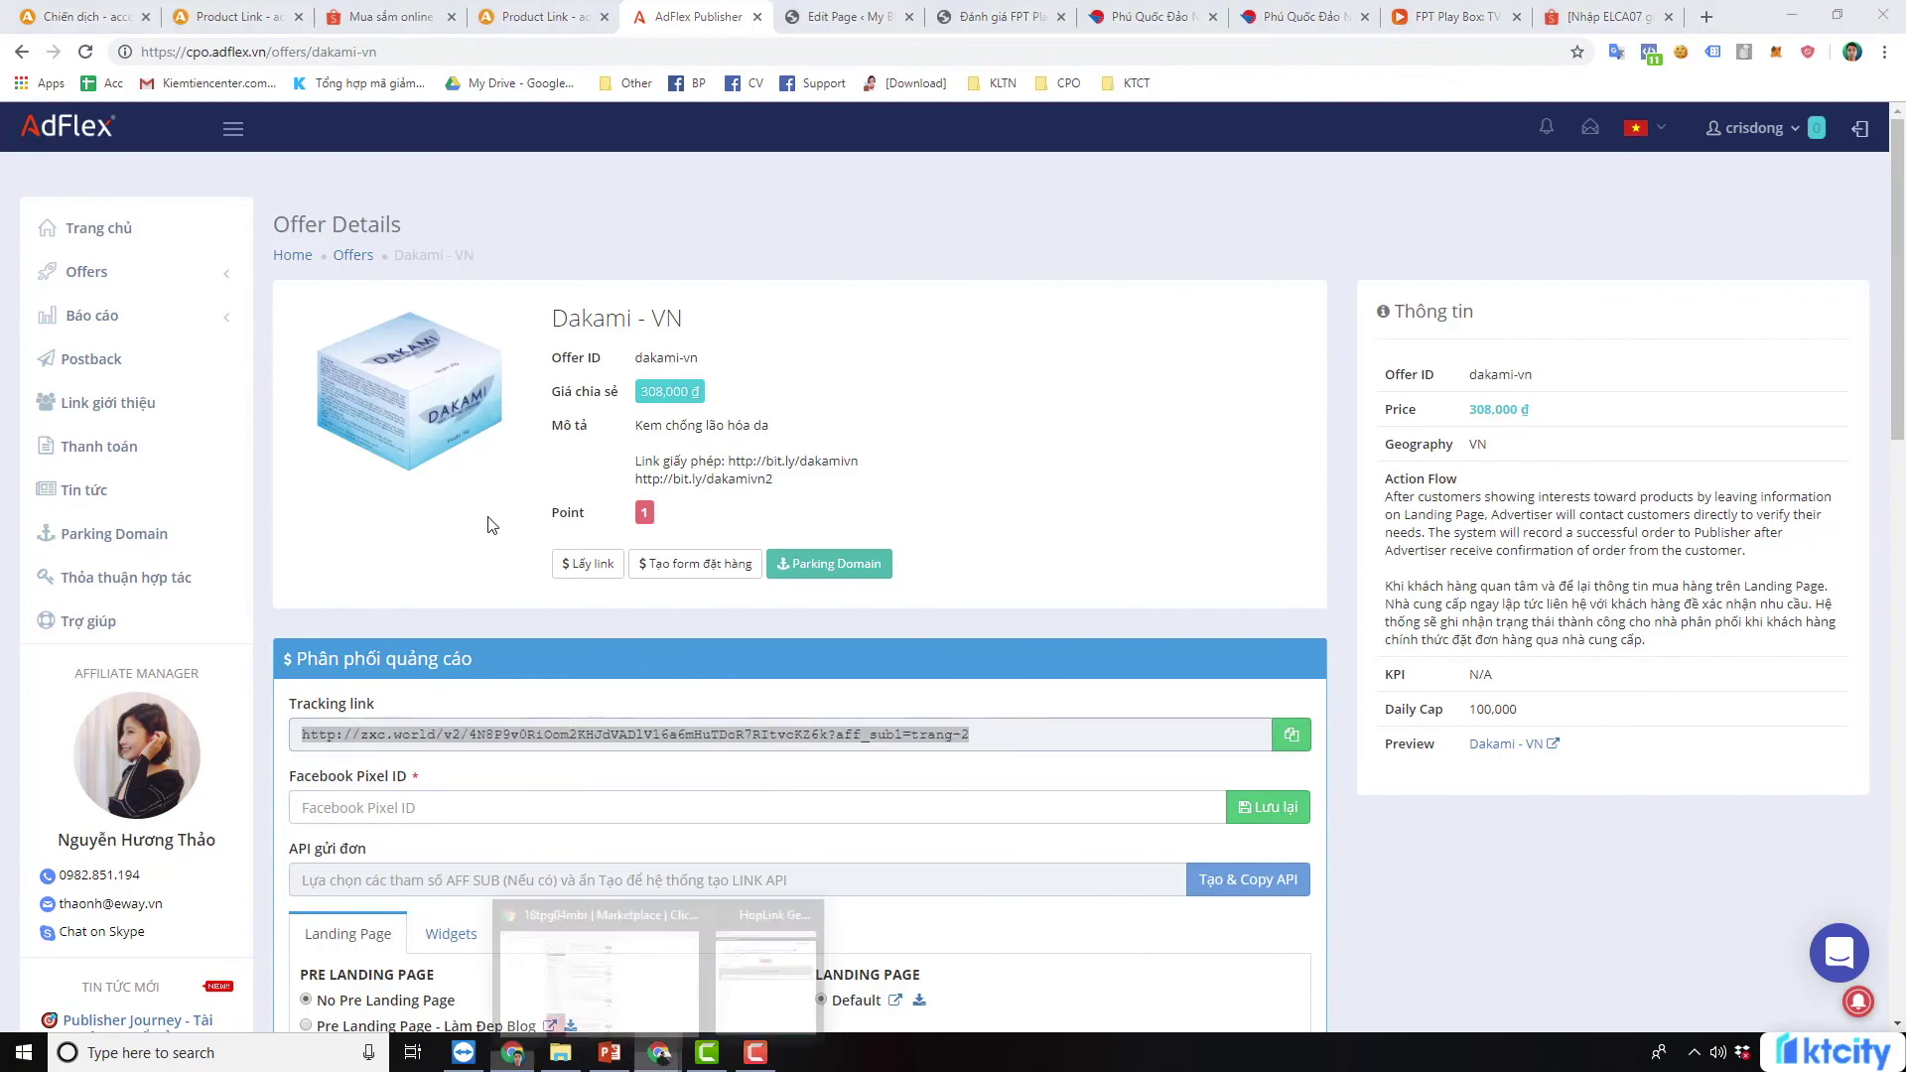
click(765, 978)
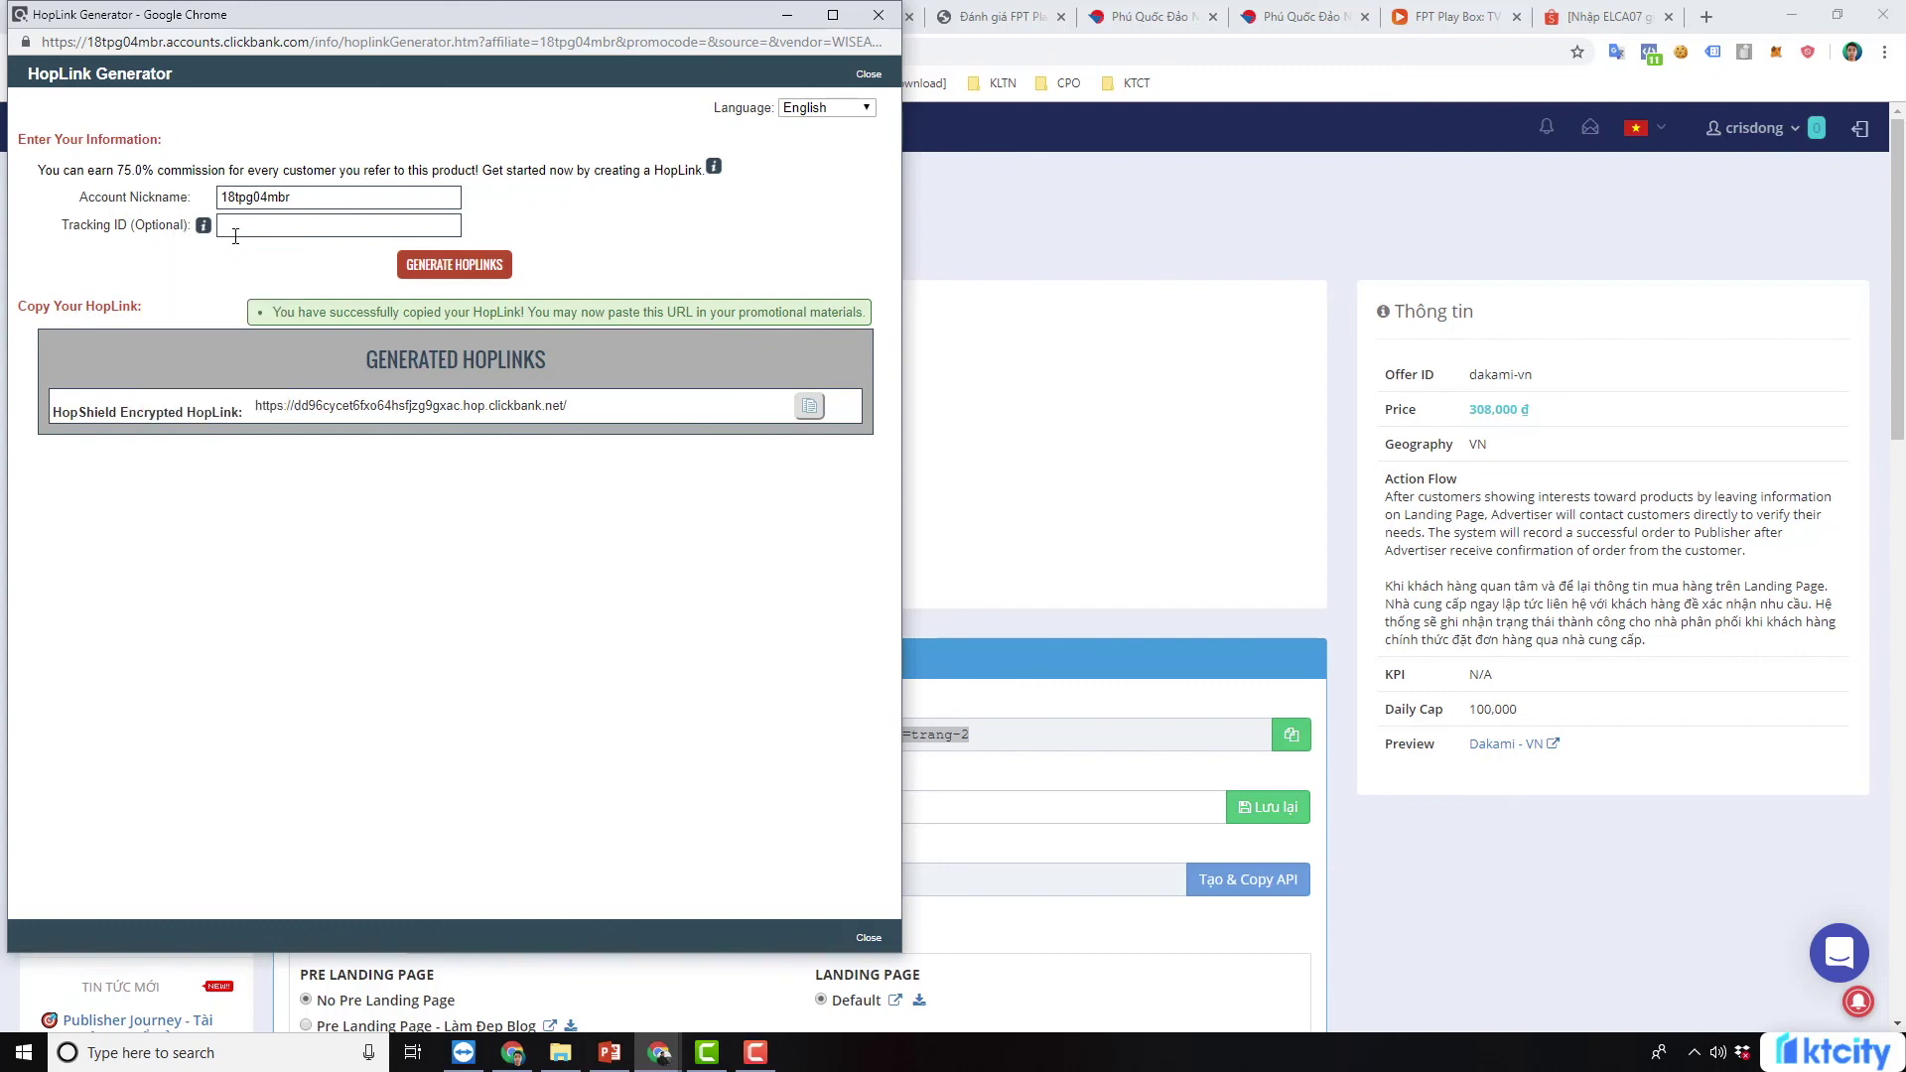
click(304, 227)
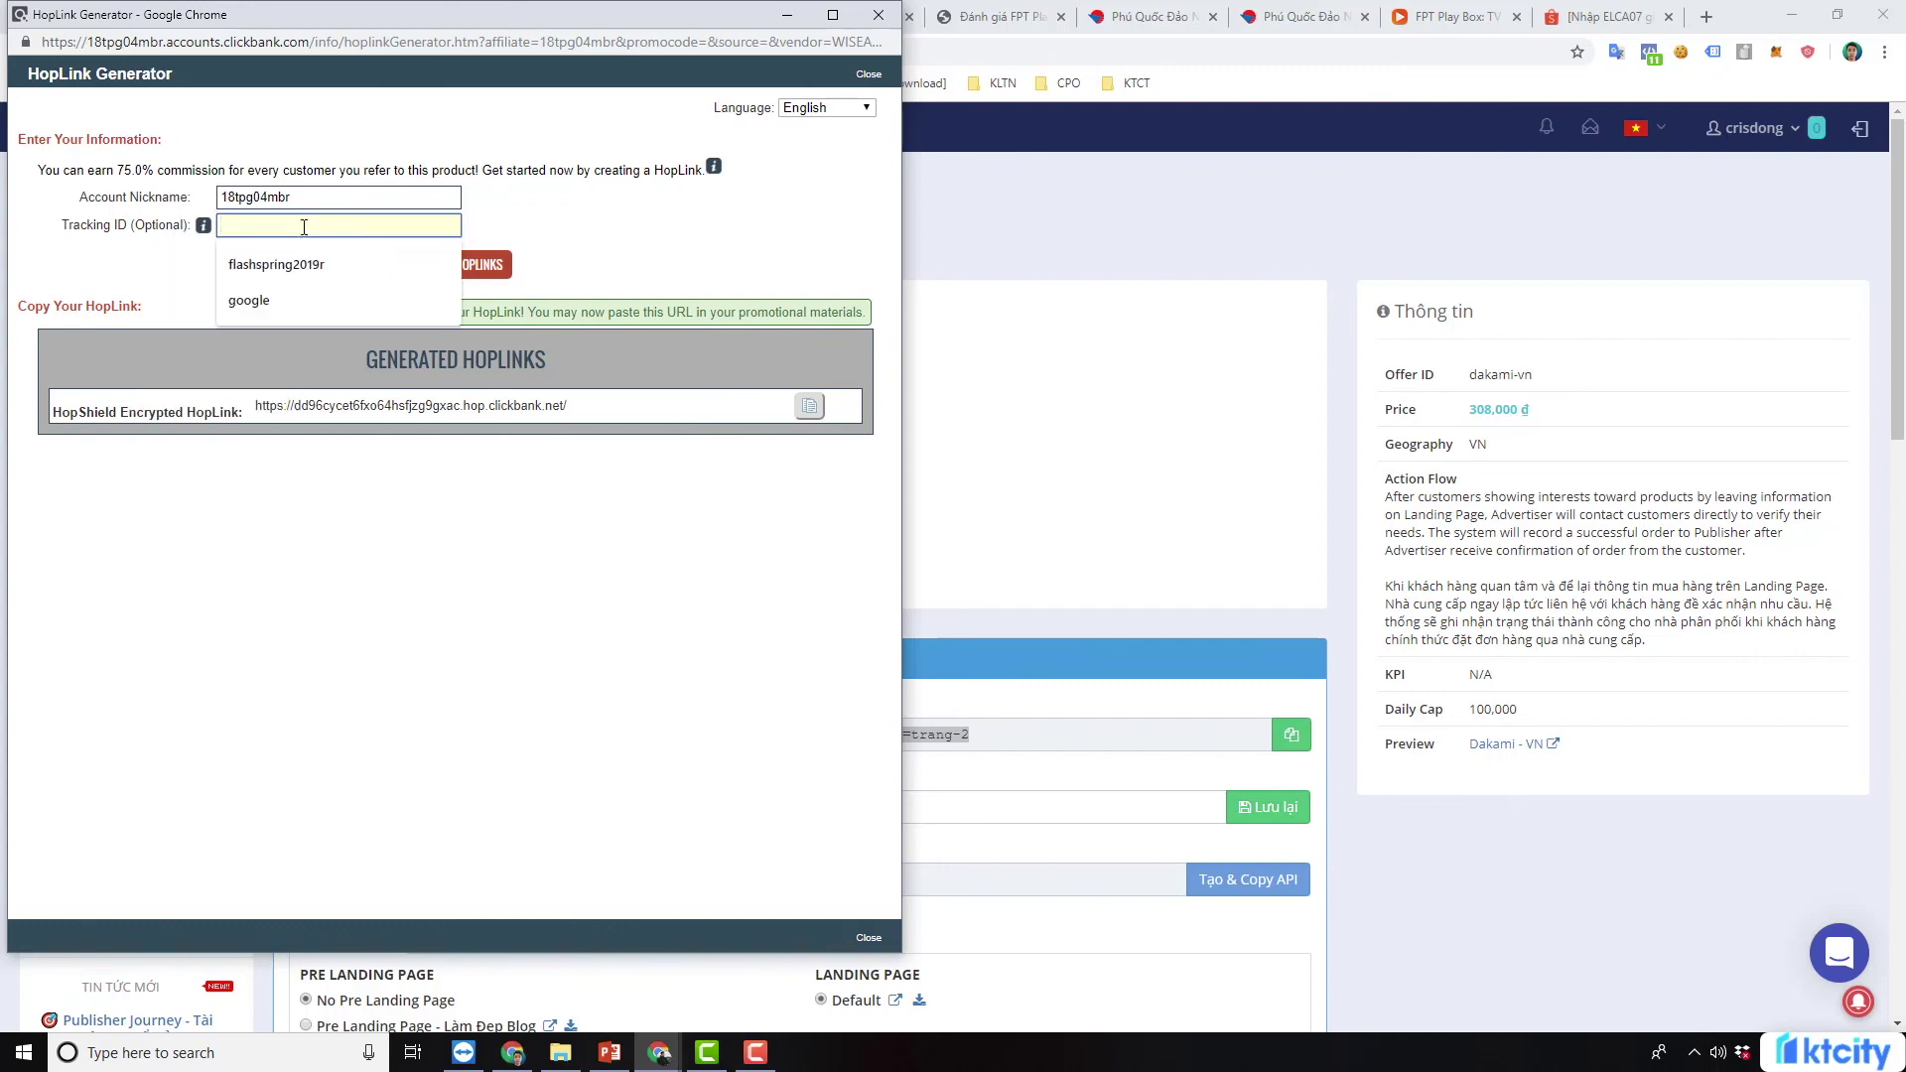
text(google)
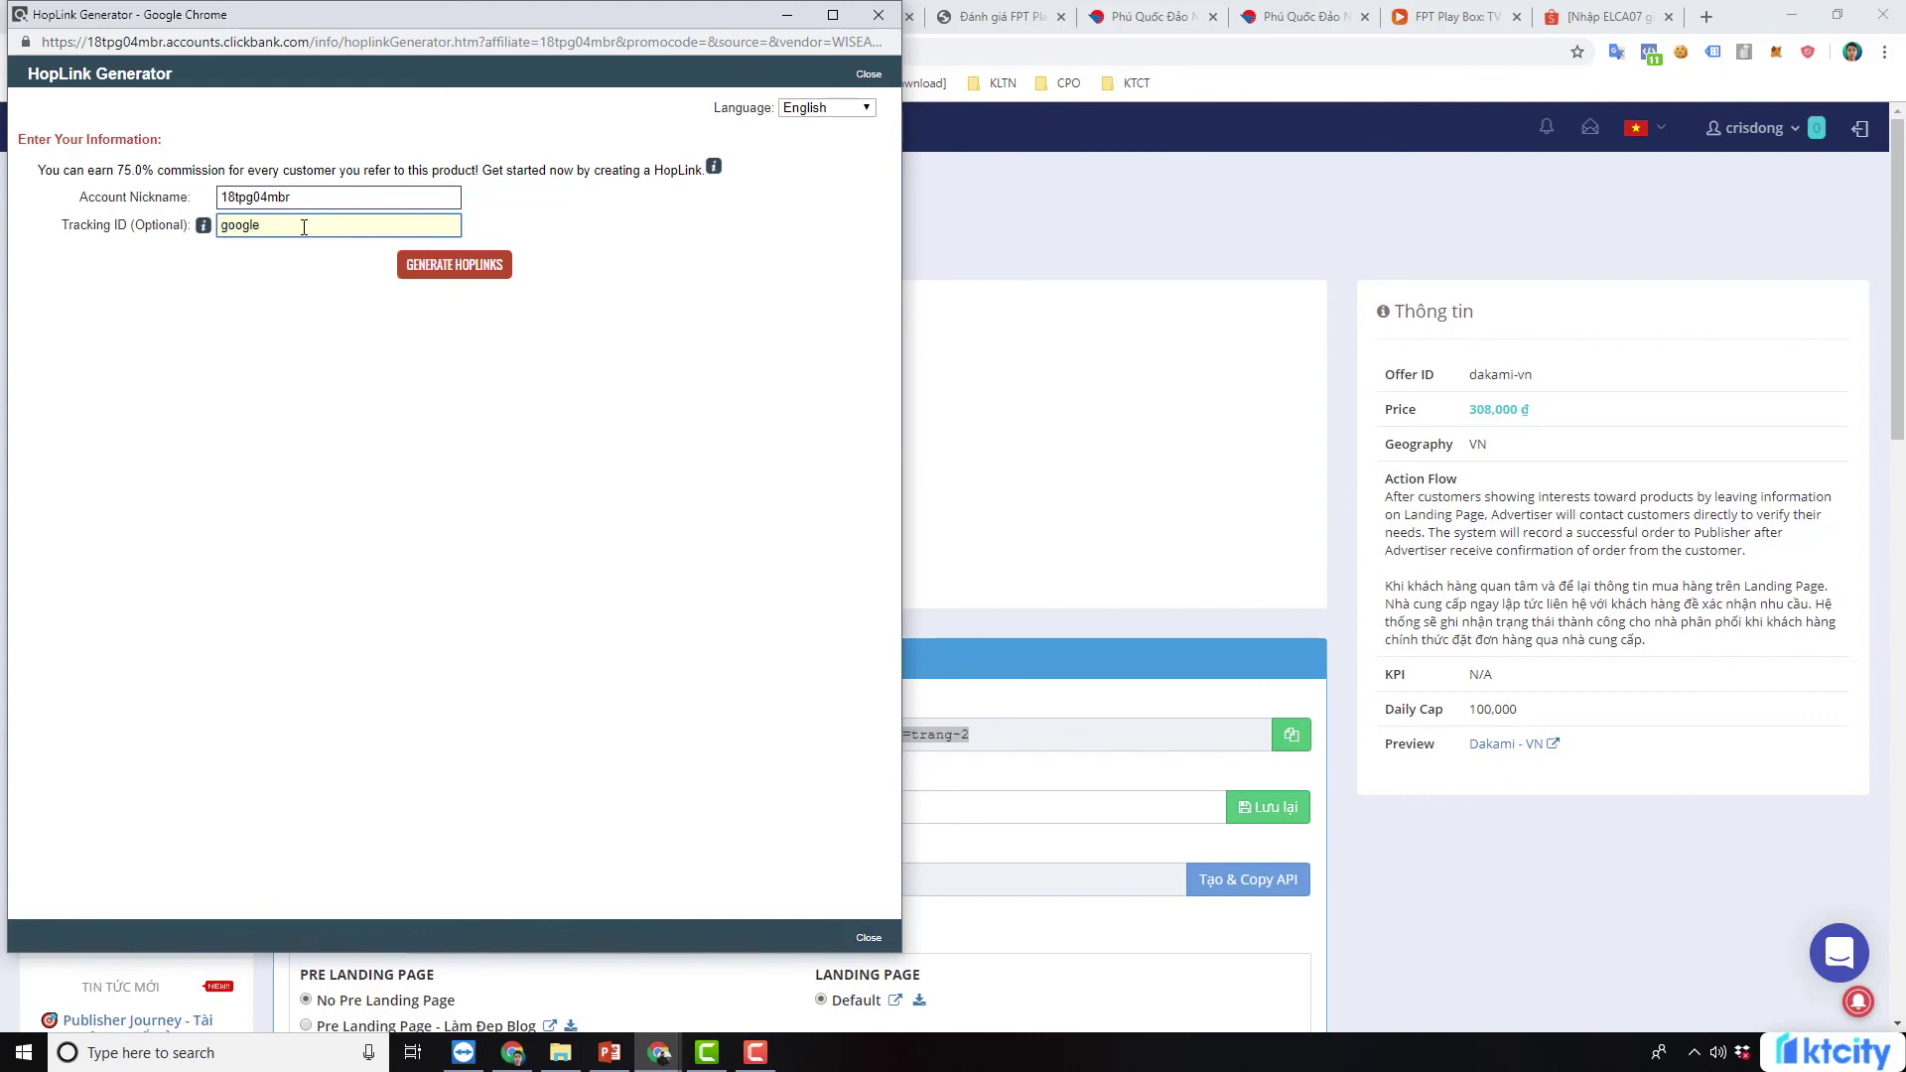
click(467, 264)
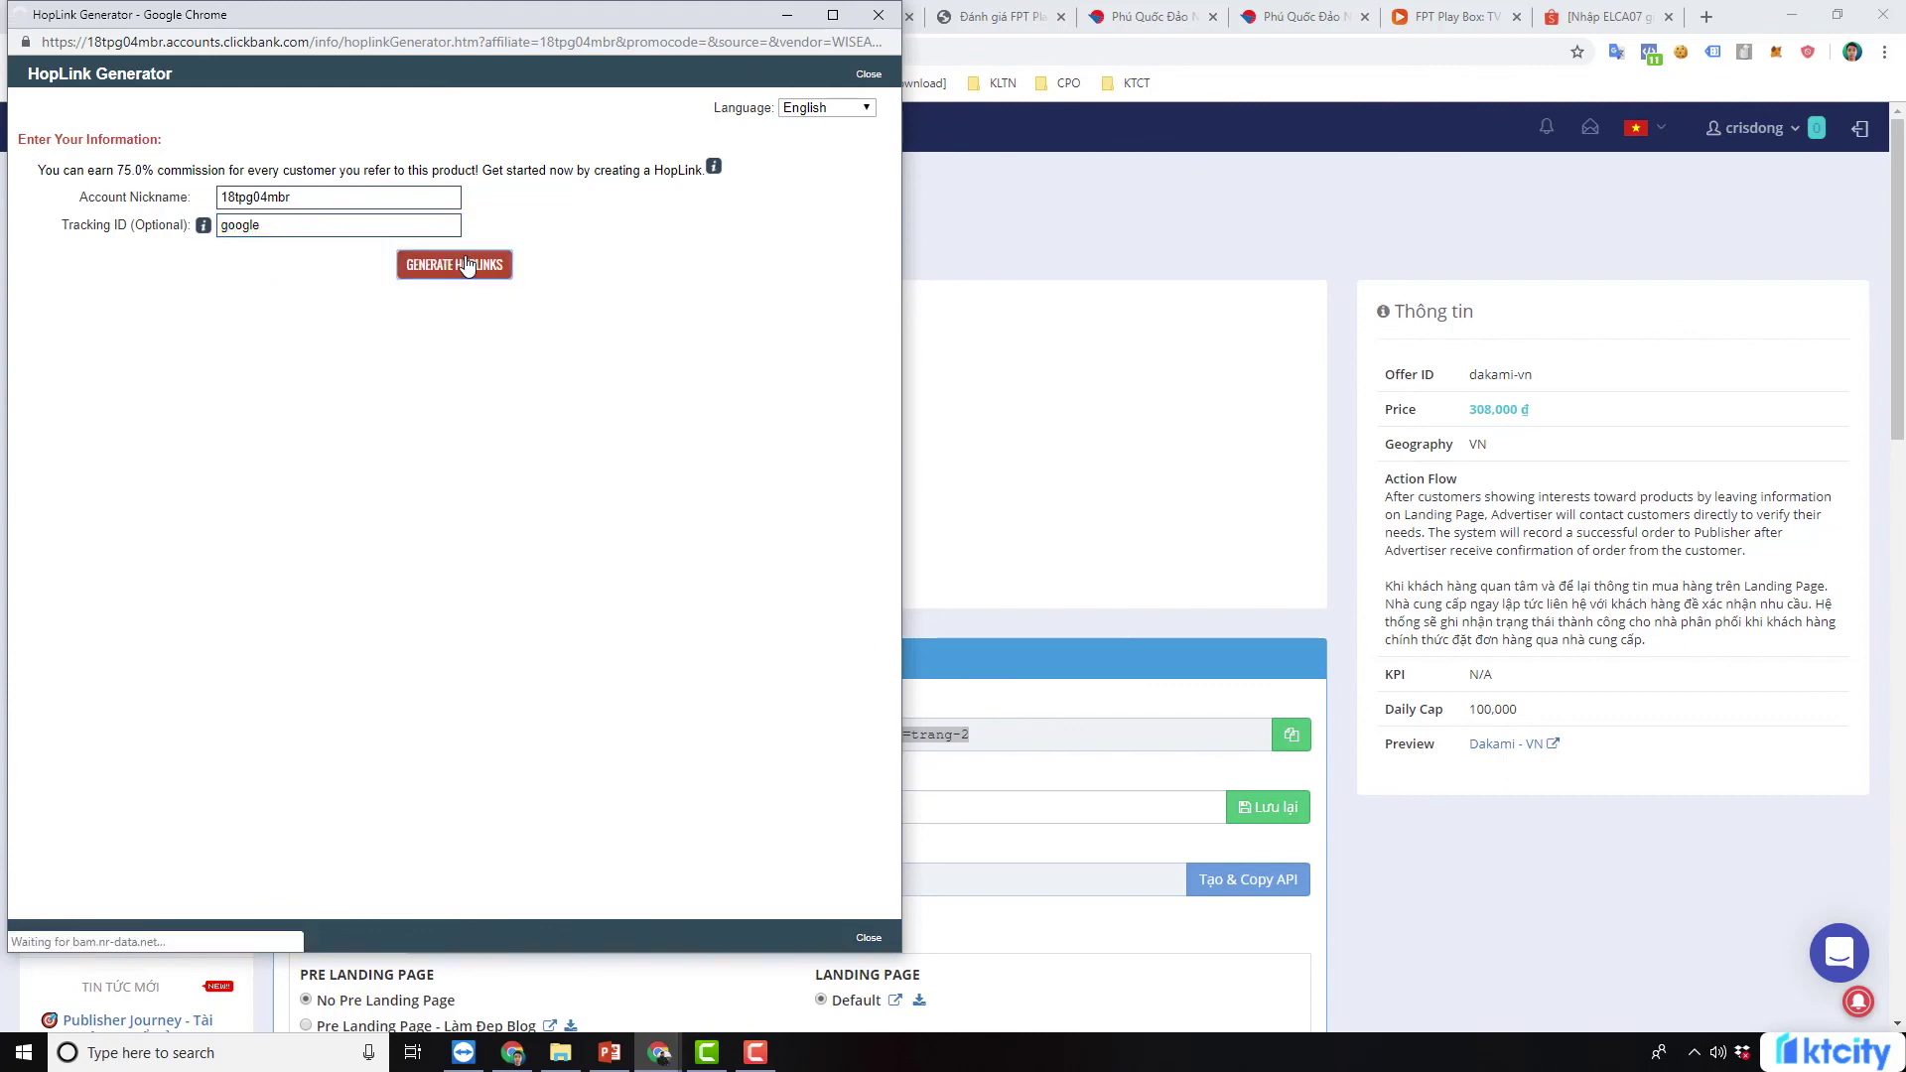
Inspect the tid parameter at the end of the generated HopLink
drag(572, 406, 646, 385)
click(646, 407)
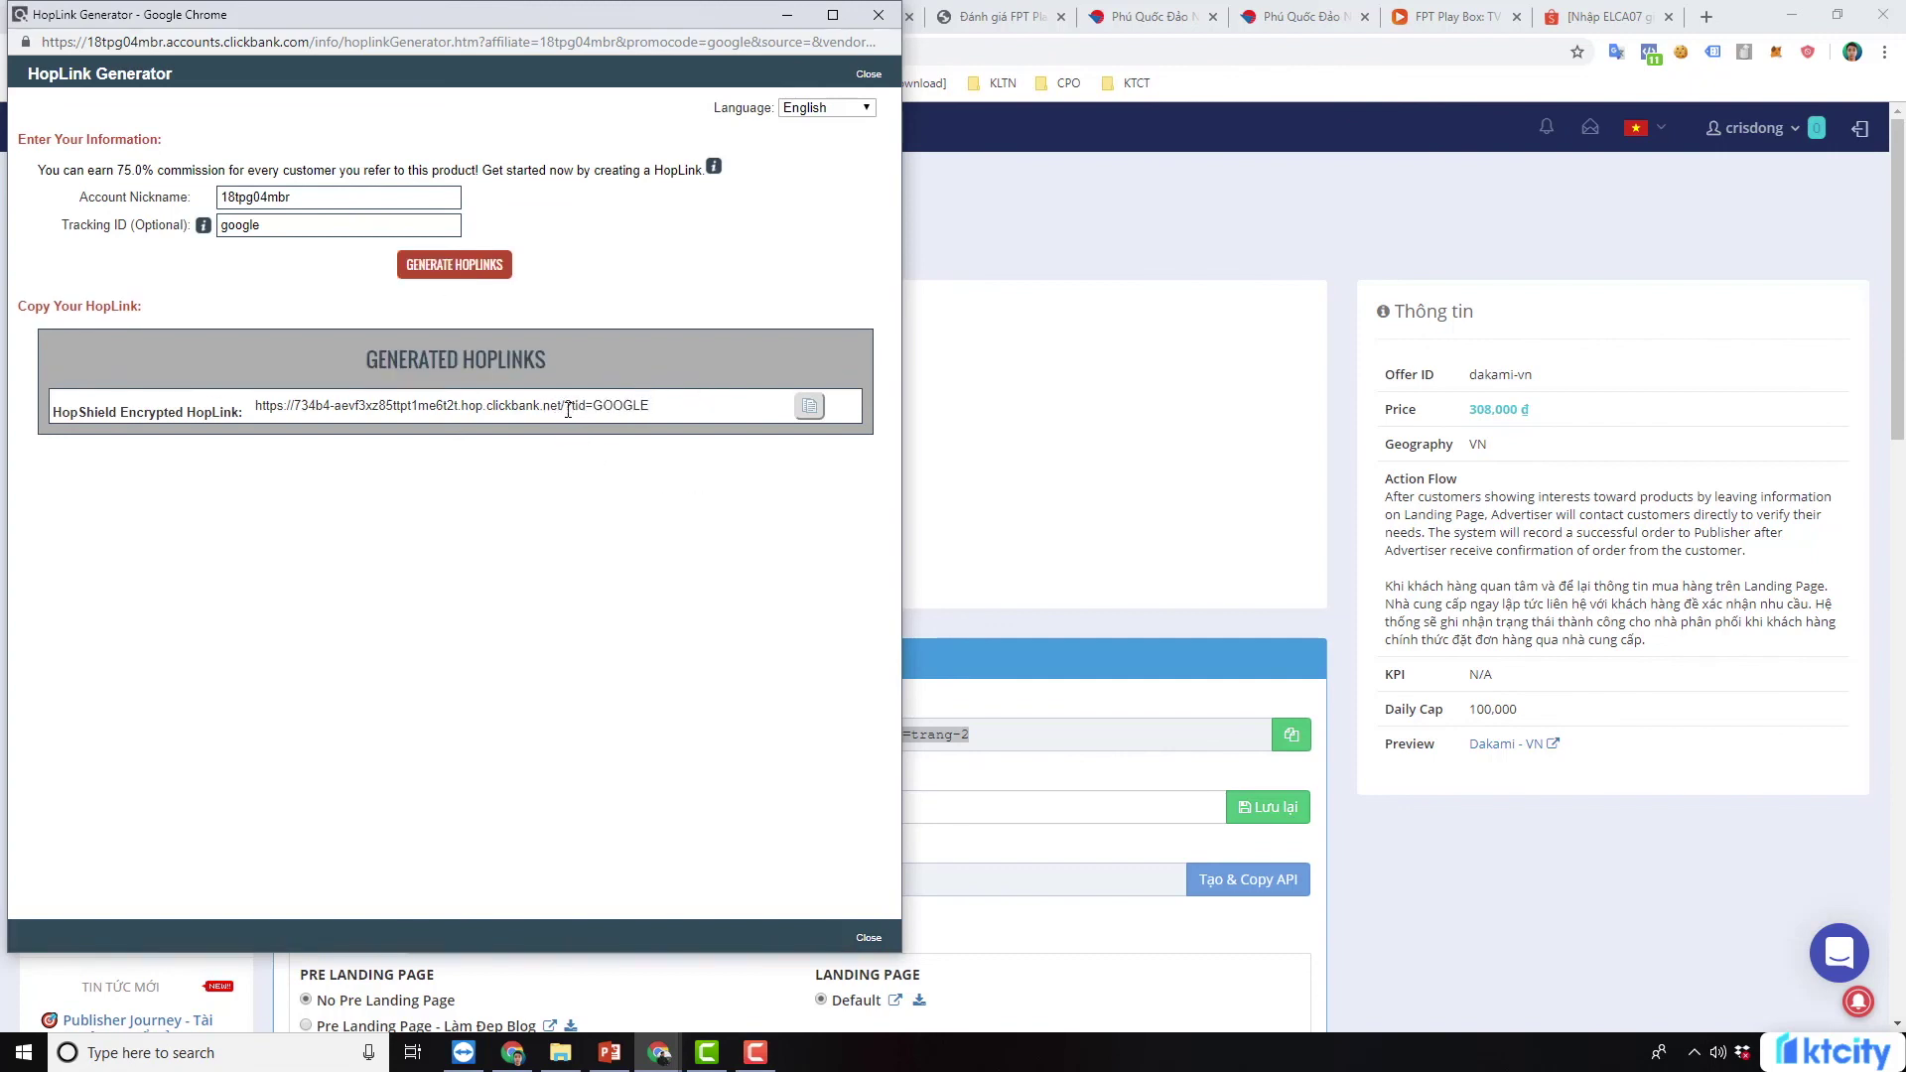
drag(655, 407, 569, 409)
Change the HopLink tracking ID to "instagram" and generate another HopLink
double_click(338, 227)
text(fa)
key(BackSpace)
key(BackSpace)
text(instagram)
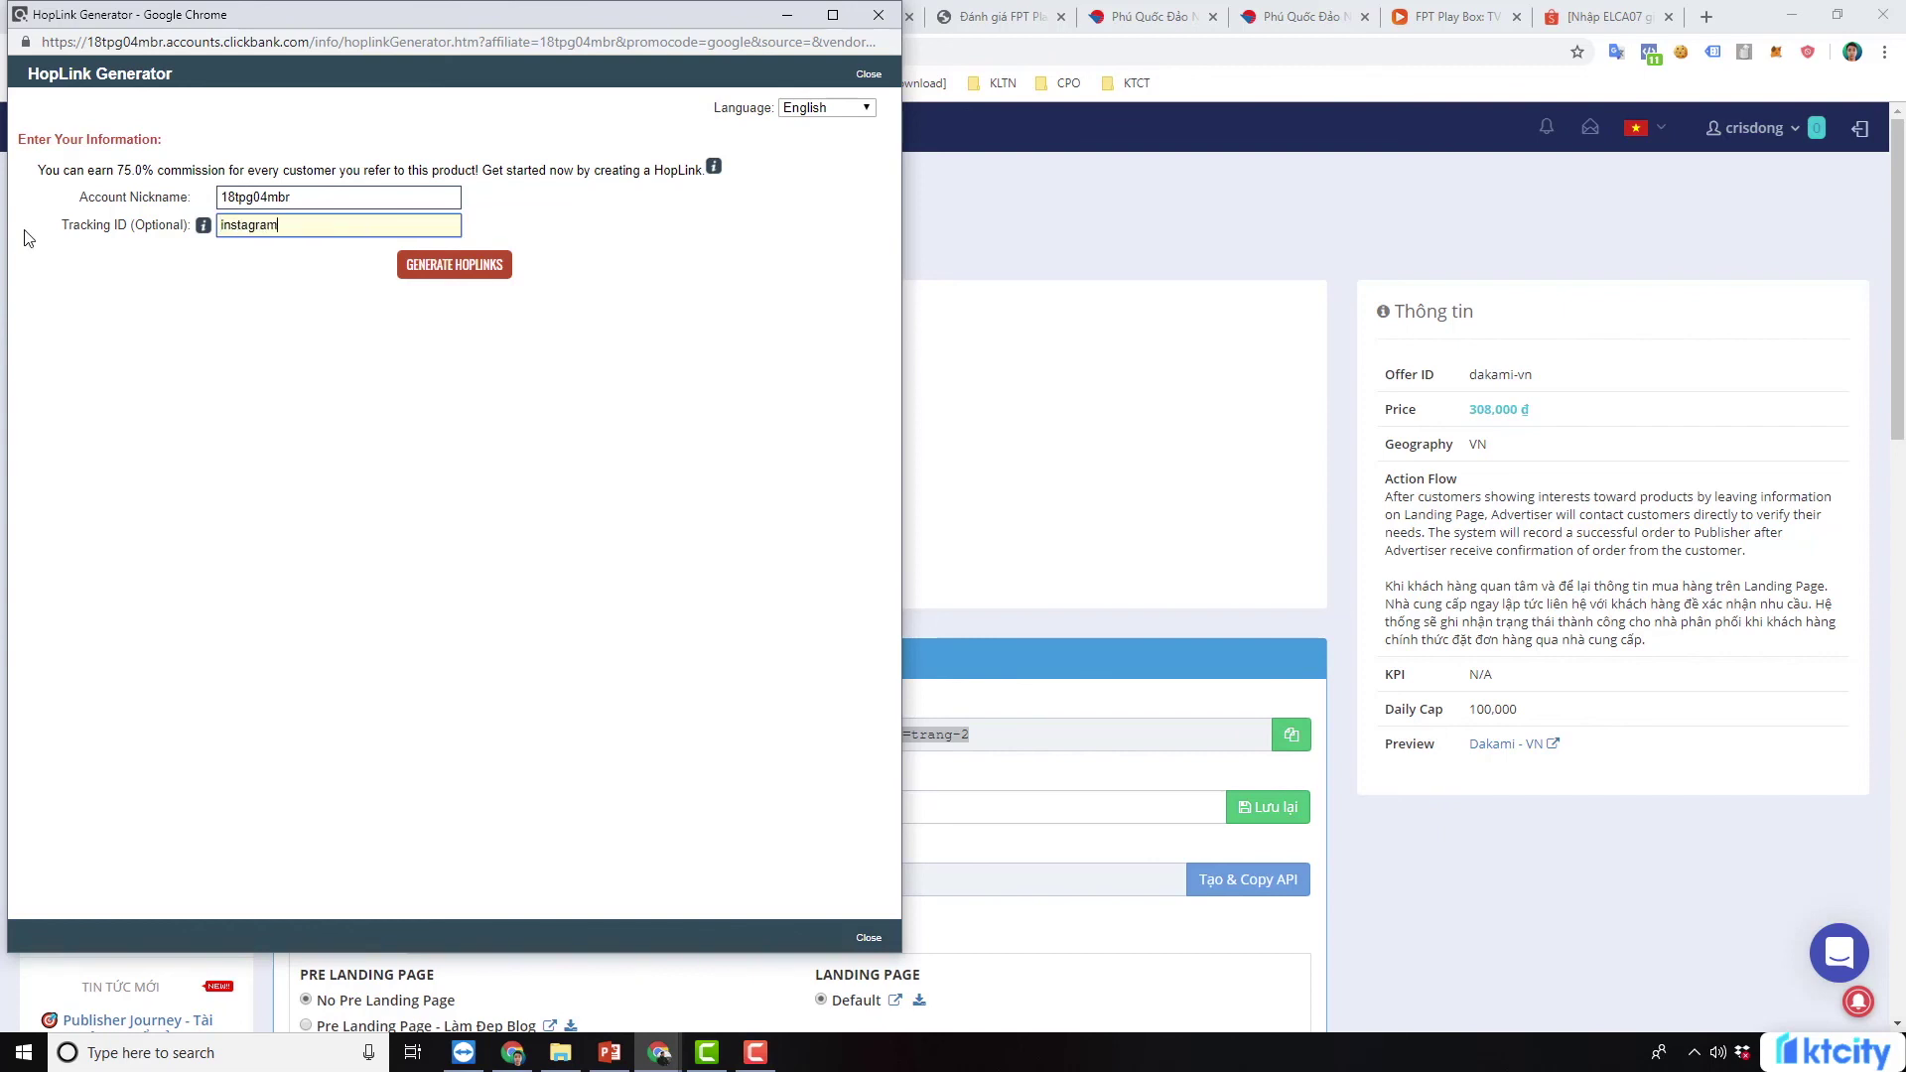
click(455, 268)
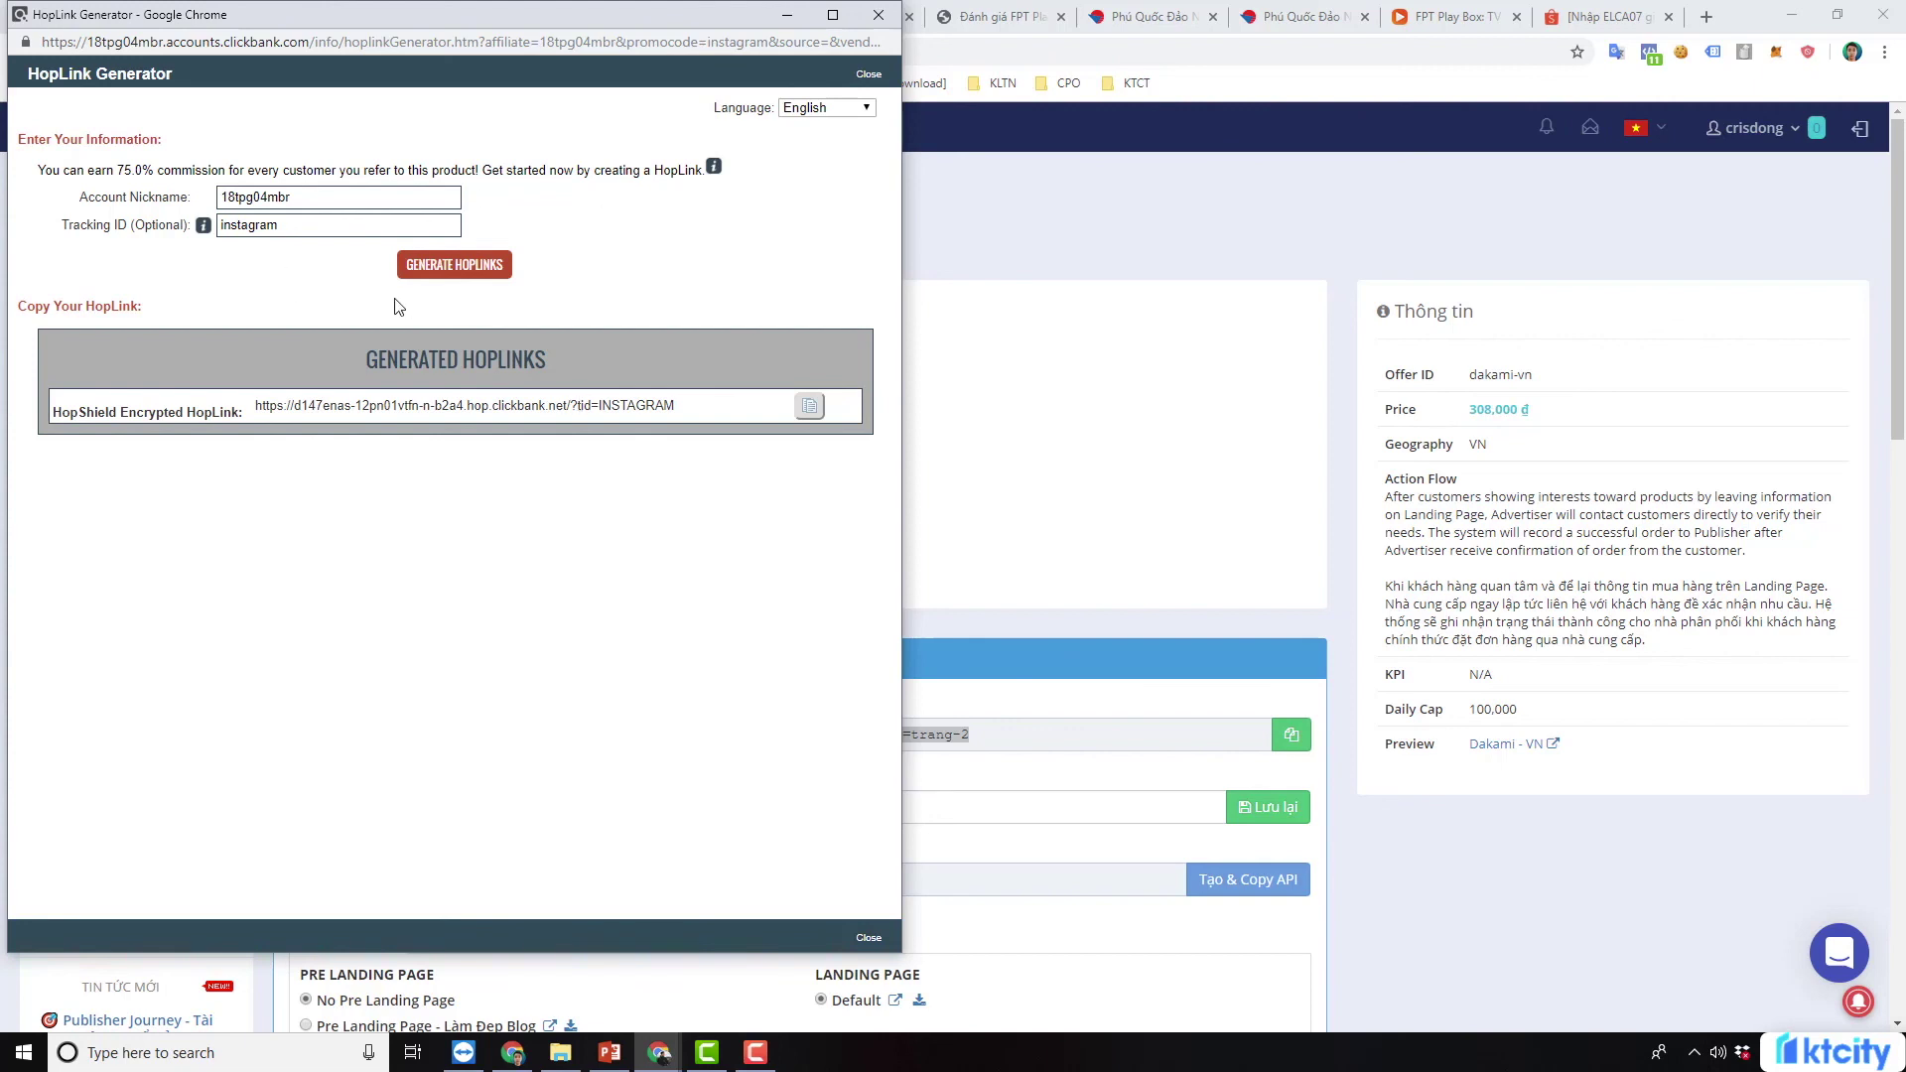
Return to the AdFlex Dakami - VN offer and review its tracking link together with the AFF SUB parameters
click(900, 470)
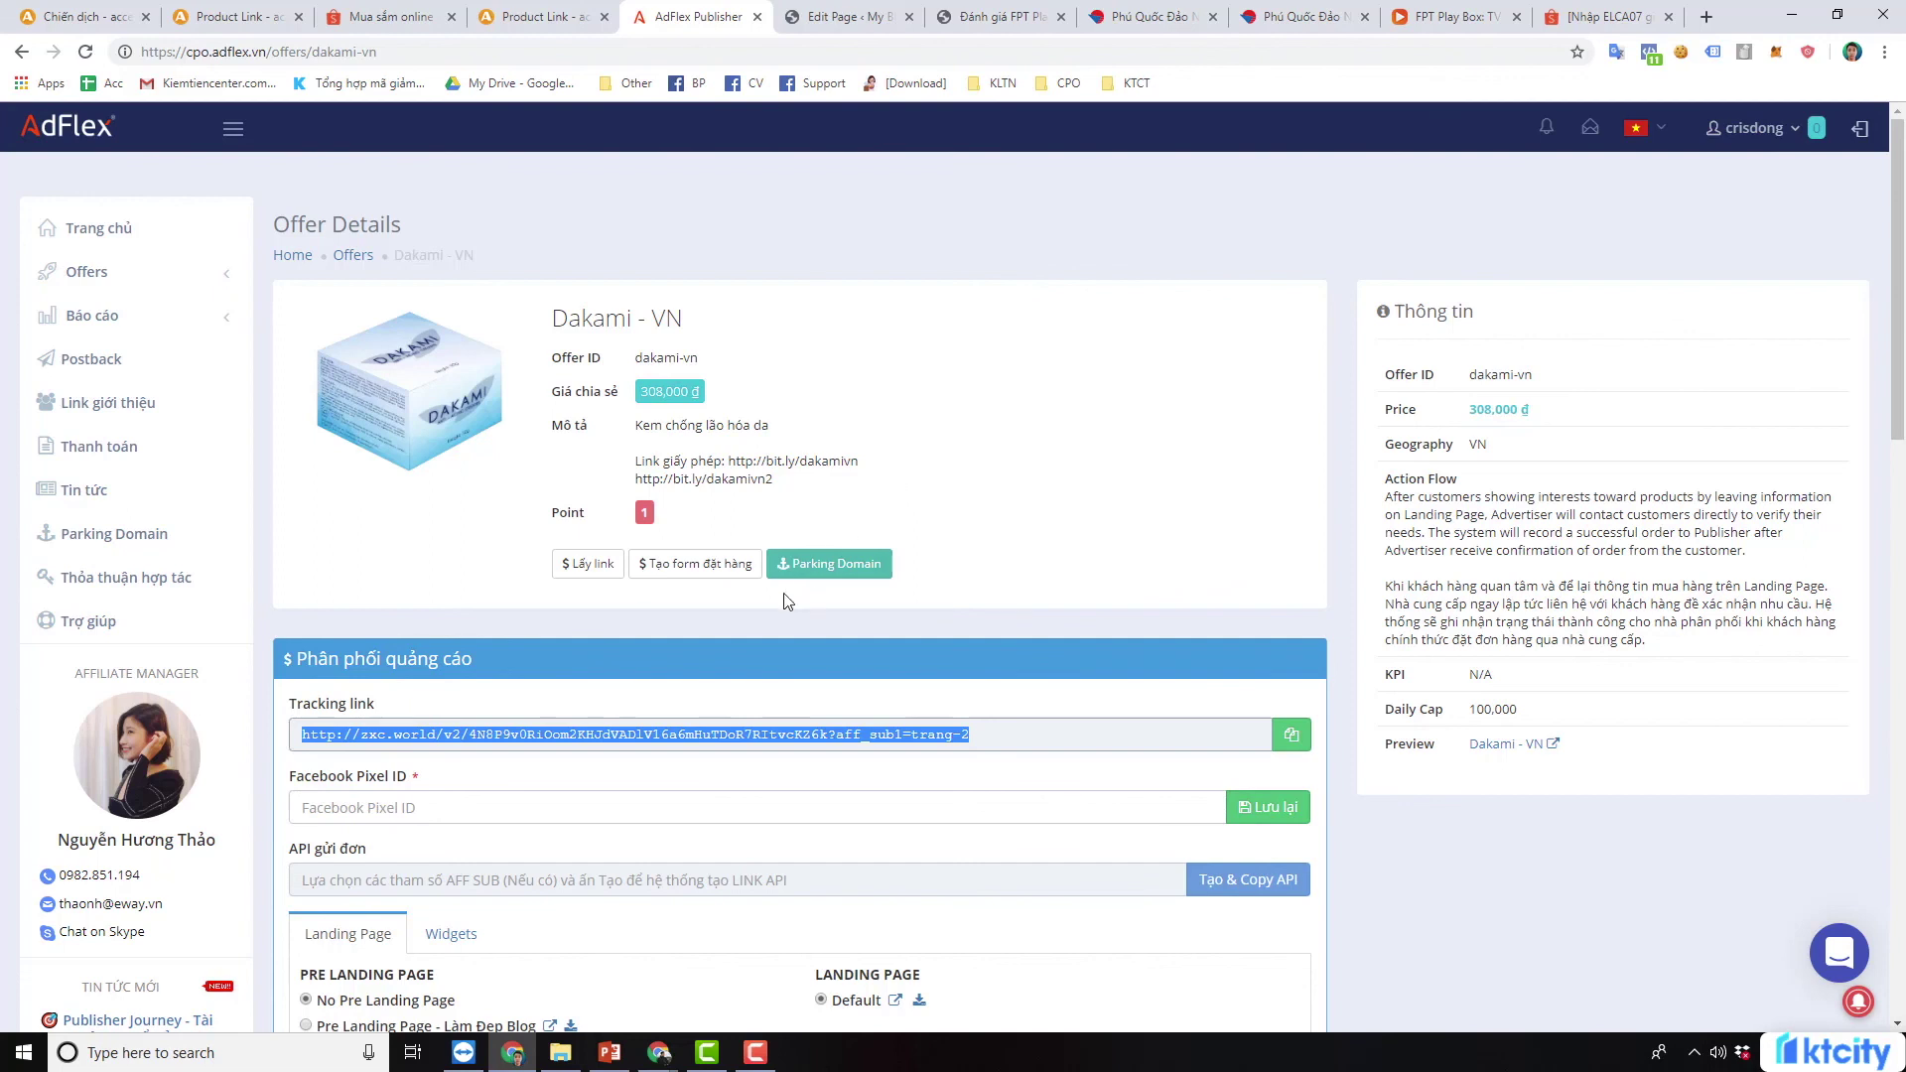
scroll(795, 592, down, 1)
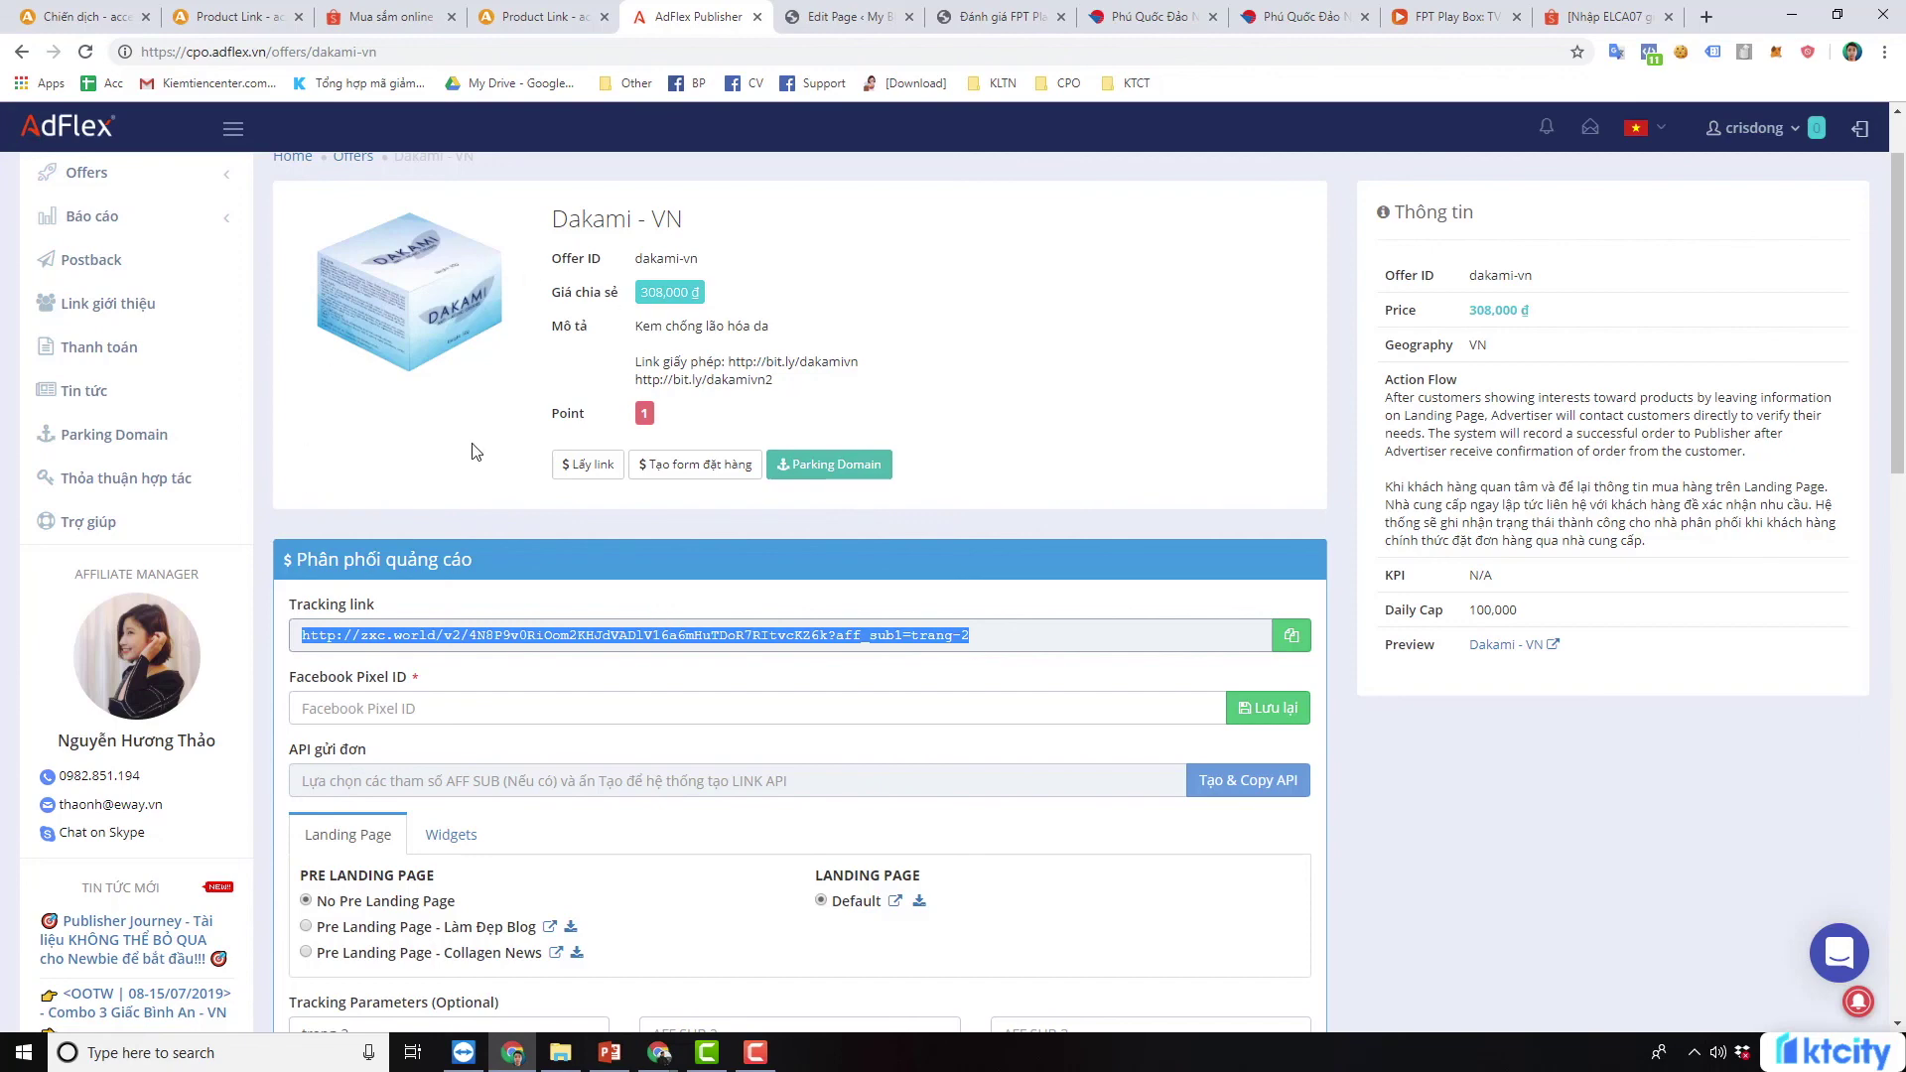
scroll(712, 492, down, 5)
scroll(713, 491, up, 4)
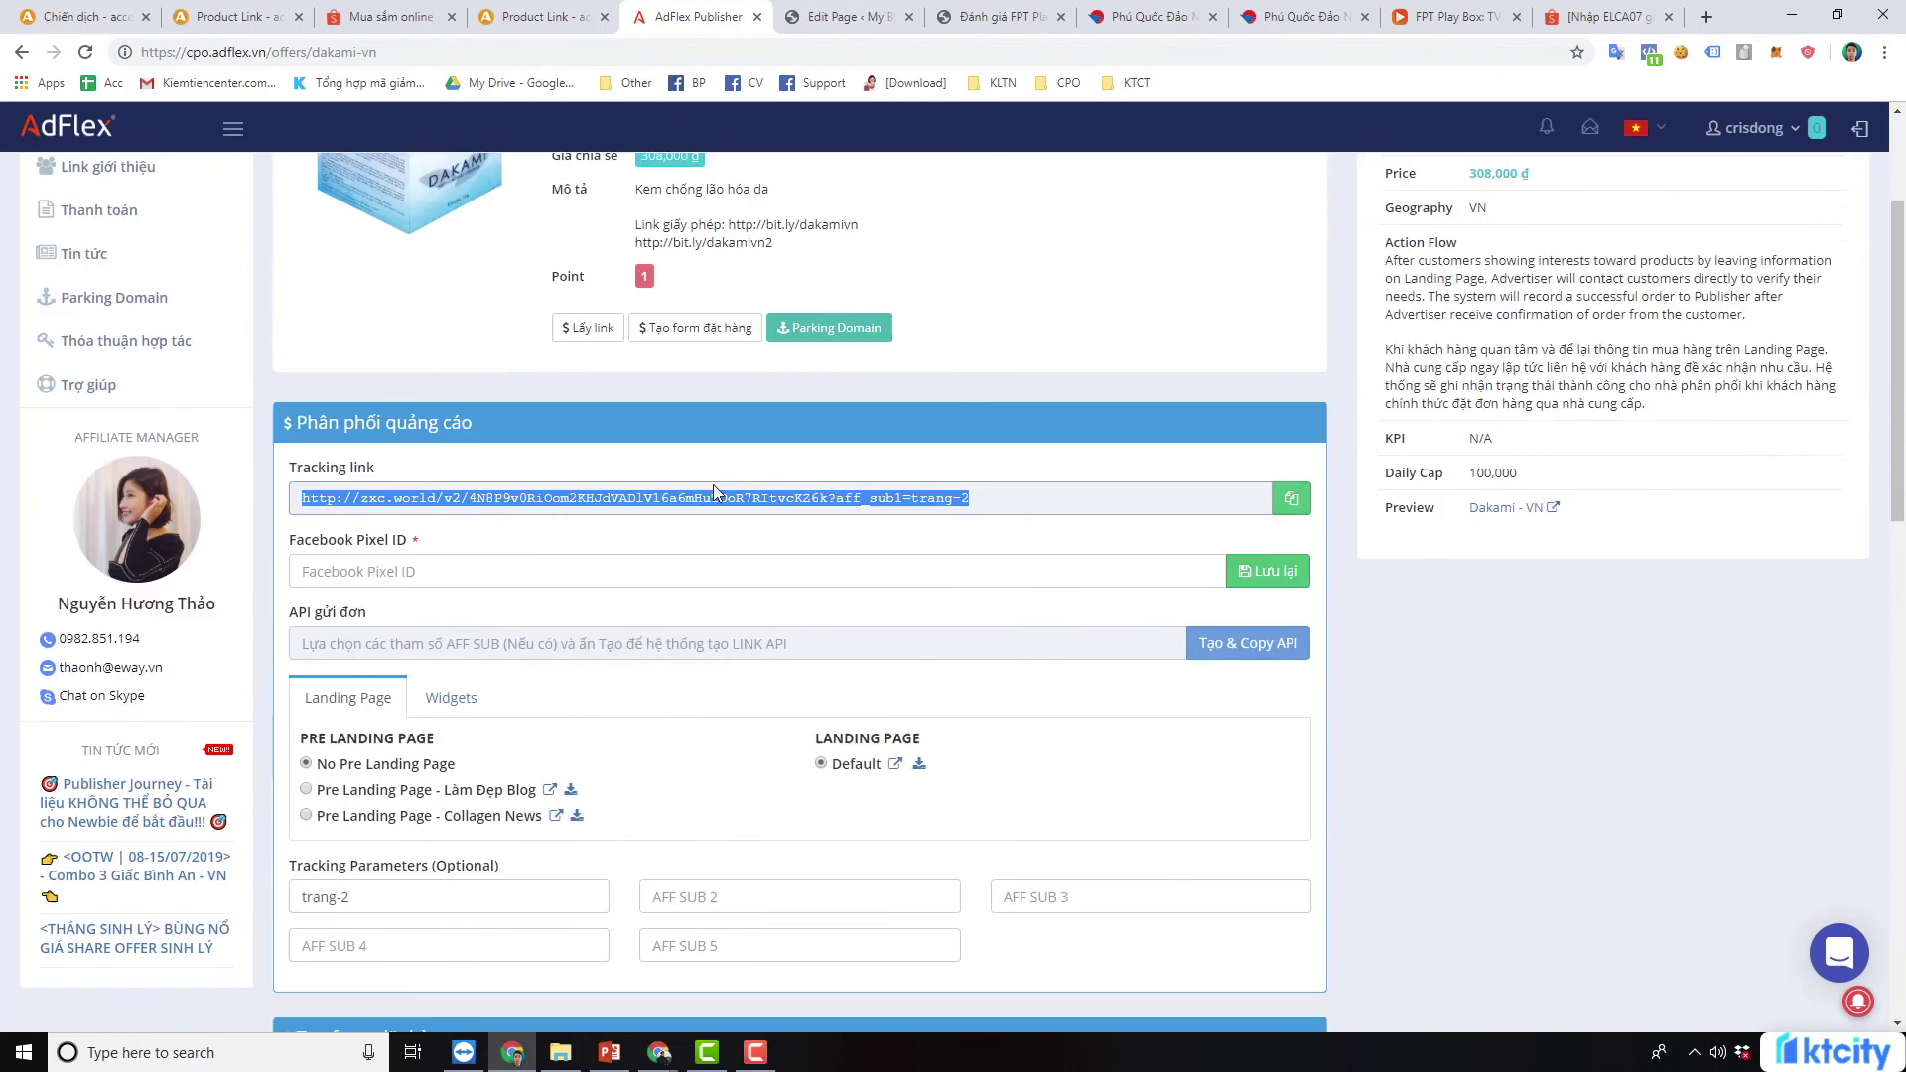
scroll(511, 785, down, 3)
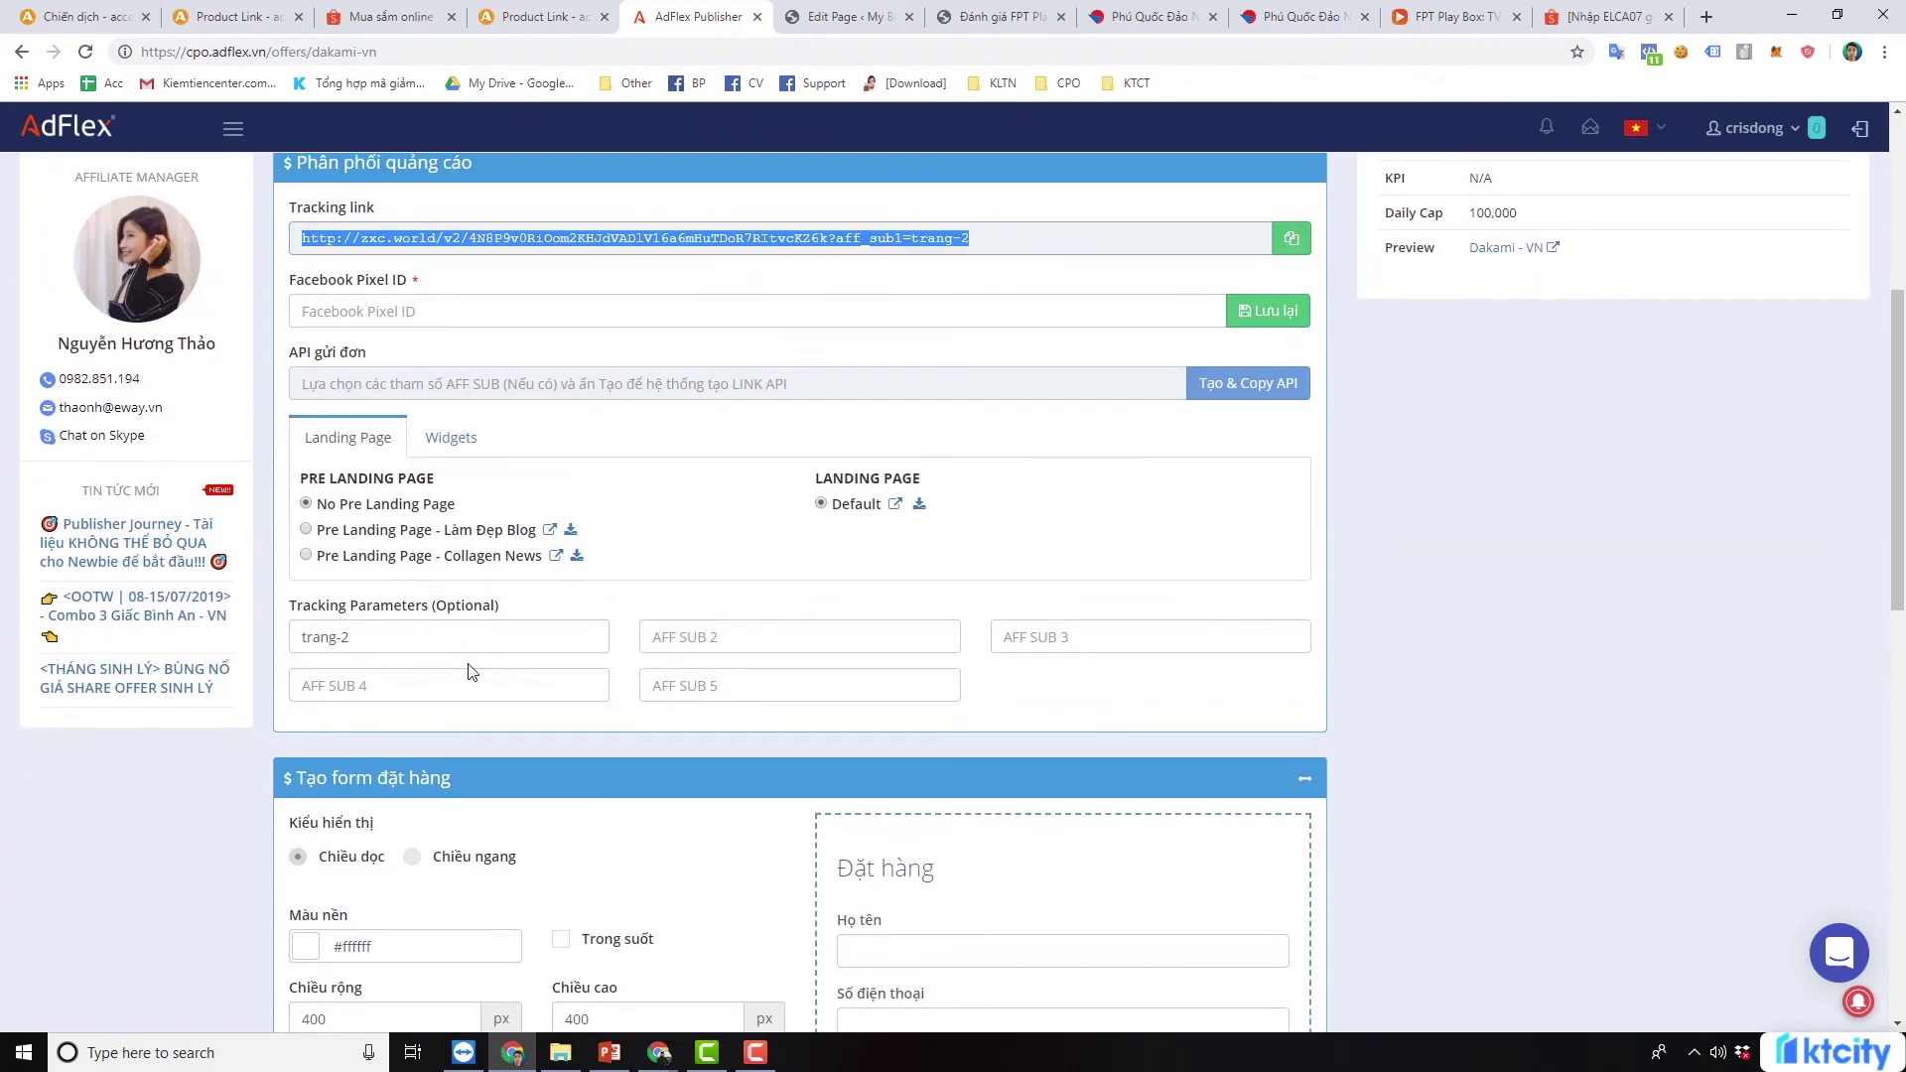